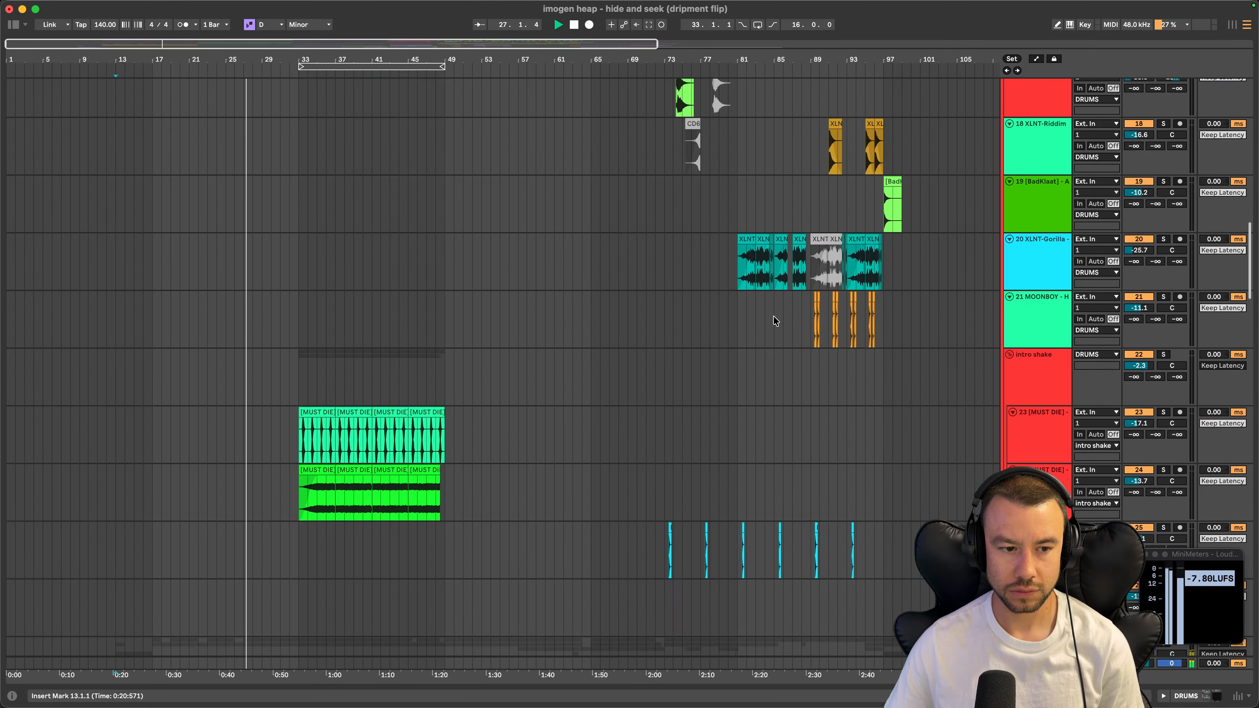
Review the drum, melodic, FX and vocal tracks across the intro section during playback
{"action": "scroll", "coordinate": [286, 462], "scroll_direction": "down", "scroll_amount": 10}
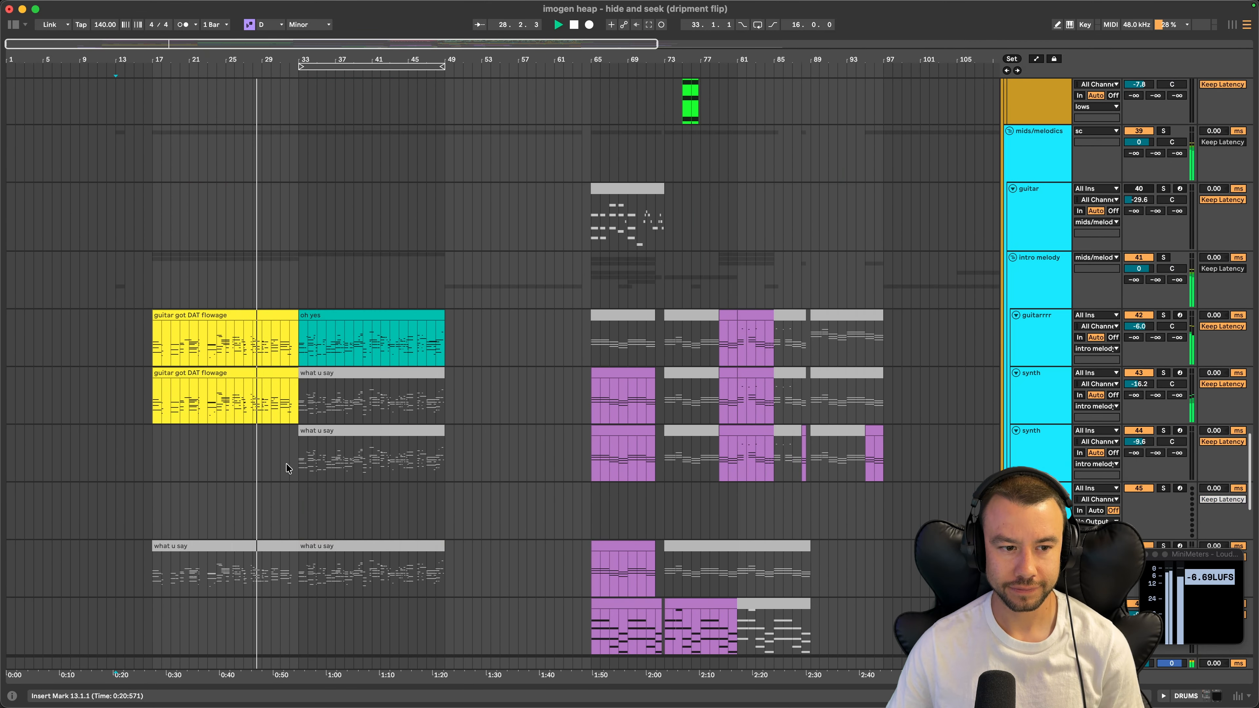
{"action": "scroll", "coordinate": [246, 454], "scroll_direction": "up", "scroll_amount": 8}
{"action": "scroll", "coordinate": [246, 454], "scroll_direction": "left", "scroll_amount": 3}
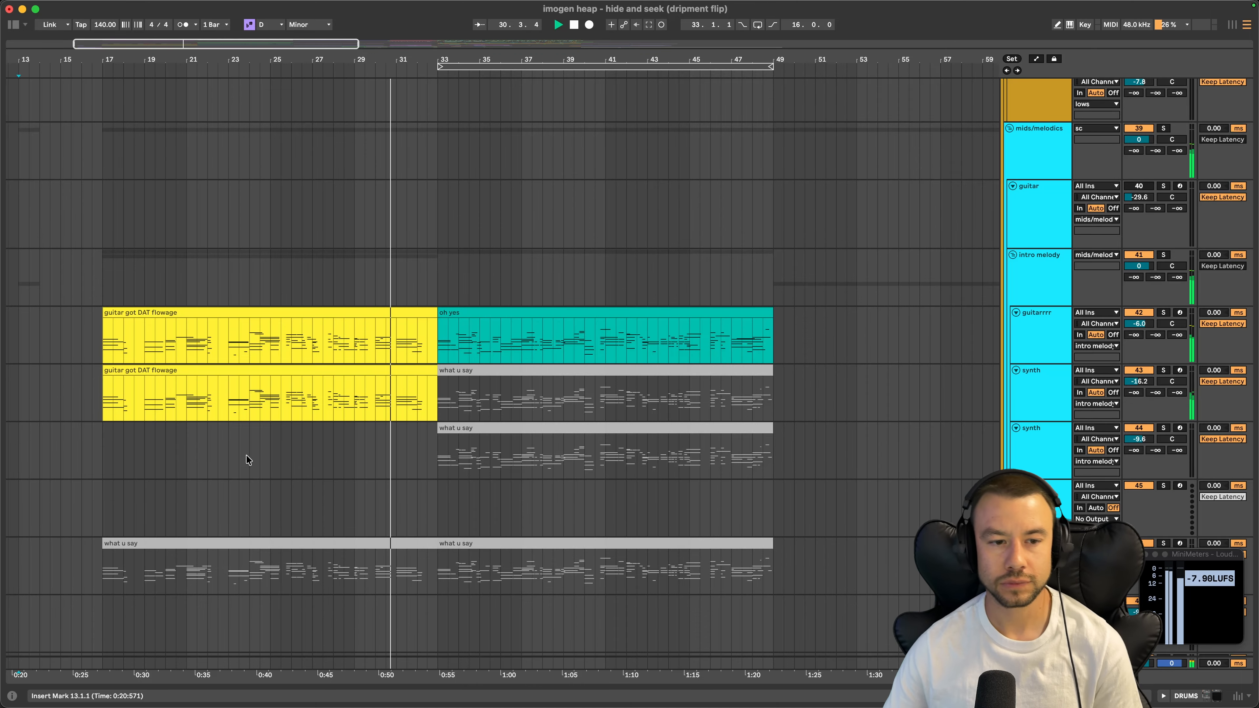
{"action": "scroll", "coordinate": [246, 455], "scroll_direction": "down", "scroll_amount": 2}
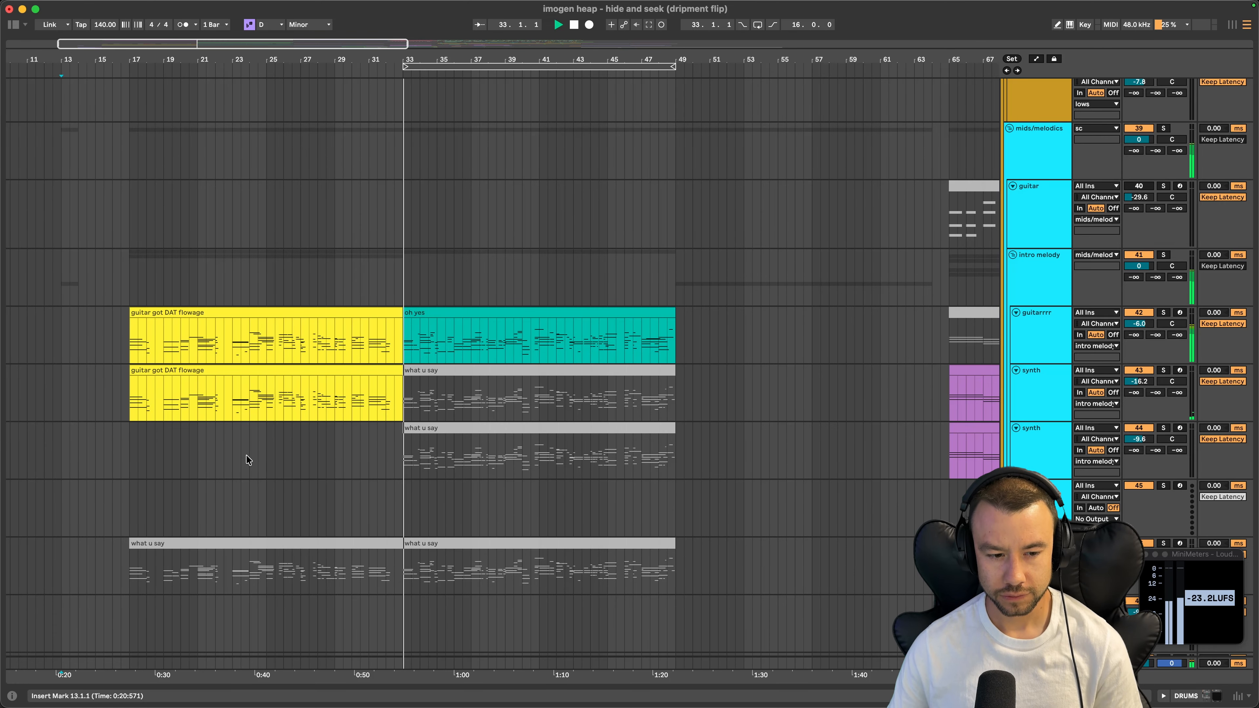
{"action": "scroll", "coordinate": [246, 455], "scroll_direction": "down", "scroll_amount": 1}
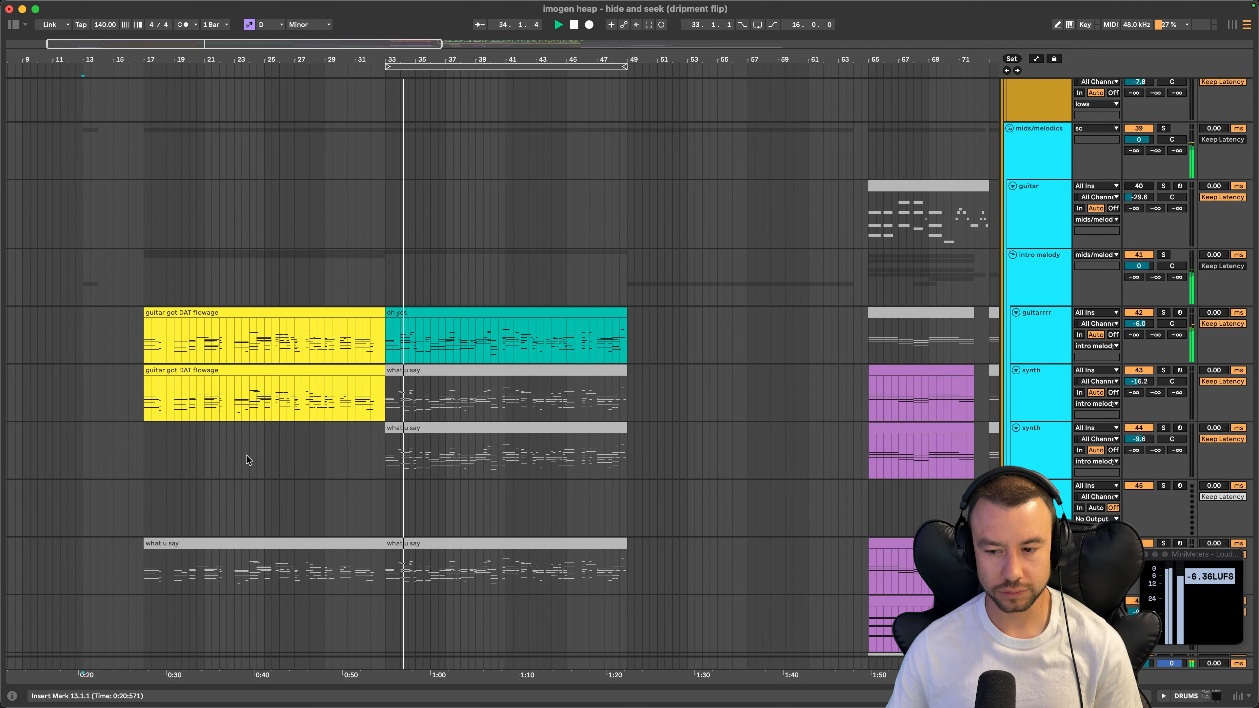
{"action": "scroll", "coordinate": [246, 454], "scroll_direction": "down", "scroll_amount": 10}
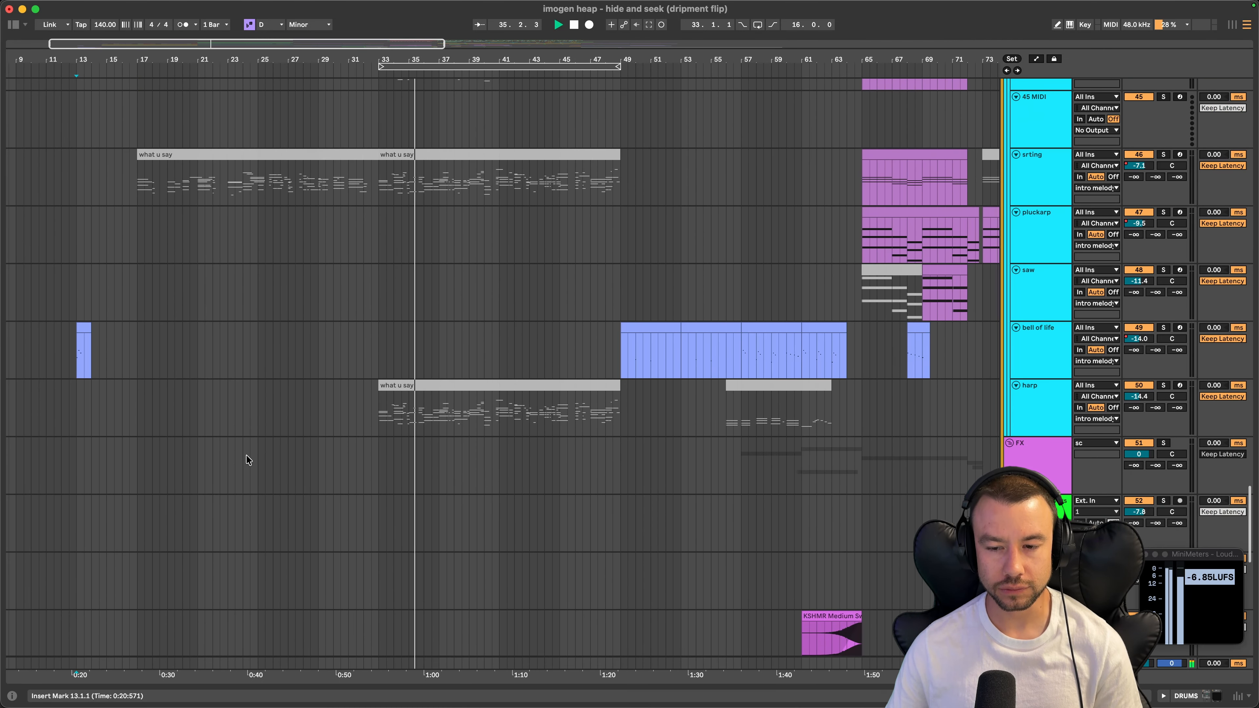
{"action": "scroll", "coordinate": [246, 455], "scroll_direction": "down", "scroll_amount": 15}
{"action": "scroll", "coordinate": [246, 455], "scroll_direction": "left", "scroll_amount": 5}
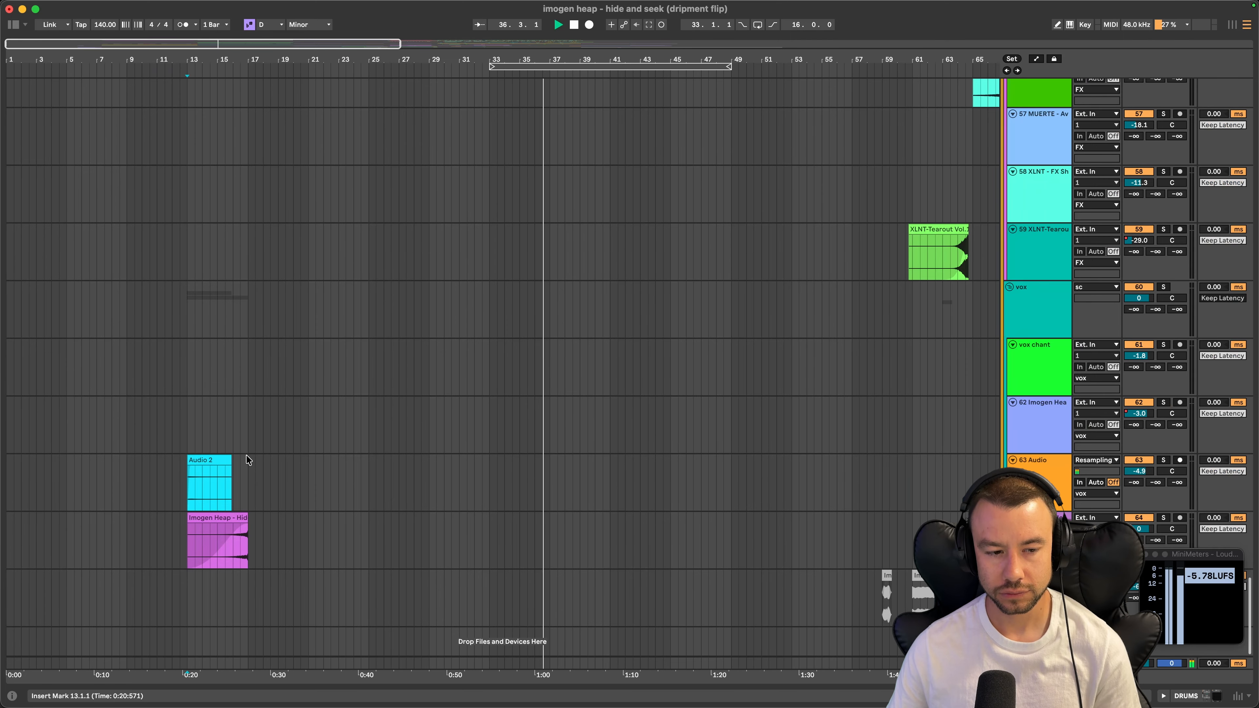
{"action": "scroll", "coordinate": [247, 456], "scroll_direction": "right", "scroll_amount": 5}
{"action": "scroll", "coordinate": [246, 456], "scroll_direction": "up", "scroll_amount": 15}
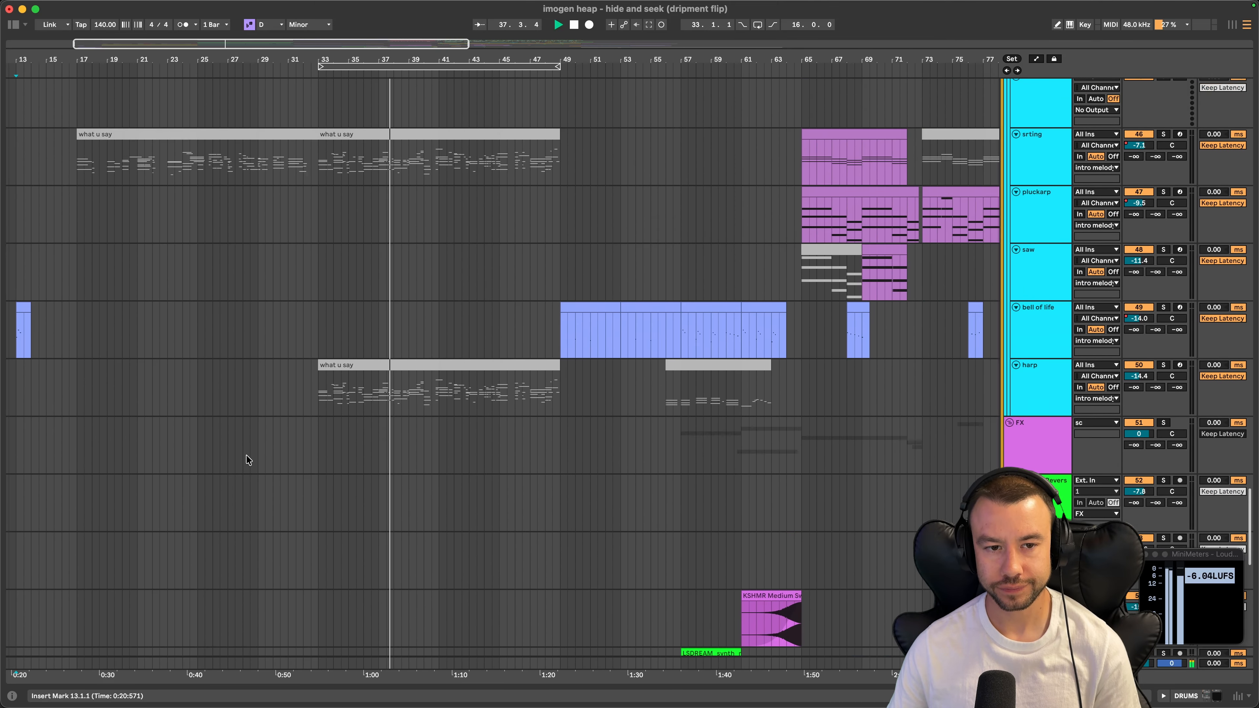
{"action": "scroll", "coordinate": [247, 459], "scroll_direction": "up", "scroll_amount": 10}
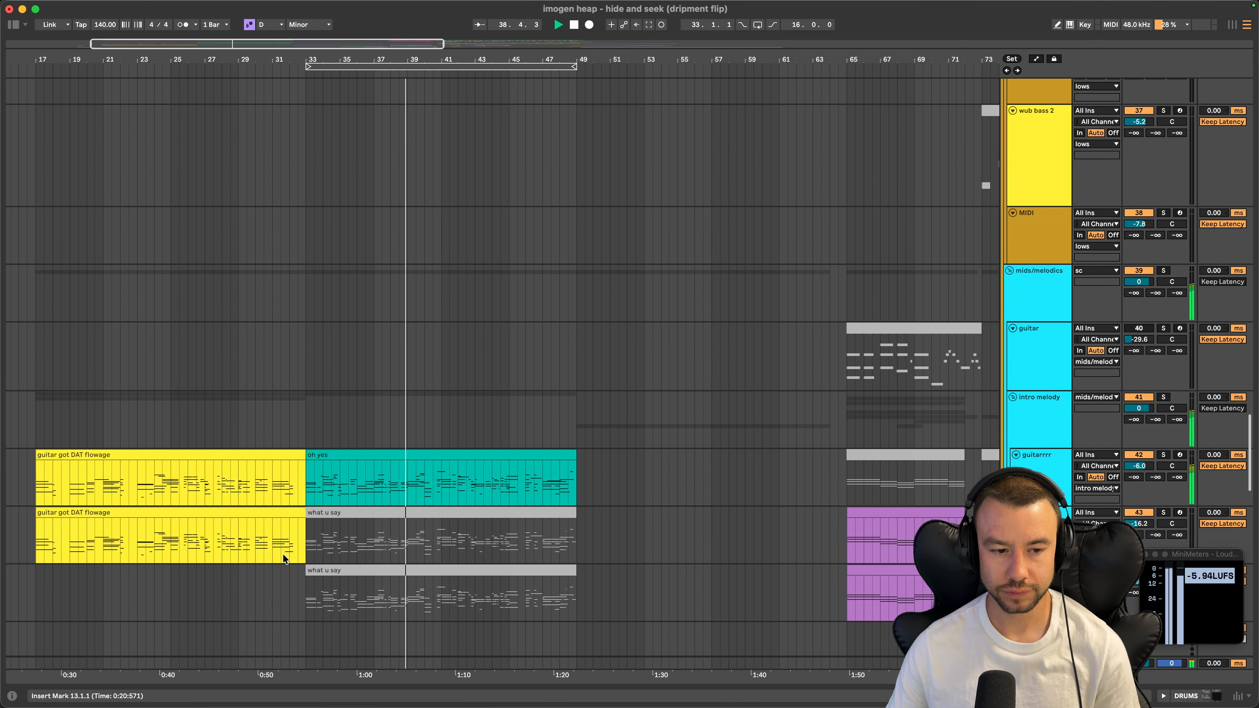
Select the "oh yes" clip spanning bars 33 to 49 on the guitarrrr track
{"action": "scroll", "coordinate": [284, 558], "scroll_direction": "up", "scroll_amount": 3}
{"action": "left_click", "coordinate": [376, 452]}
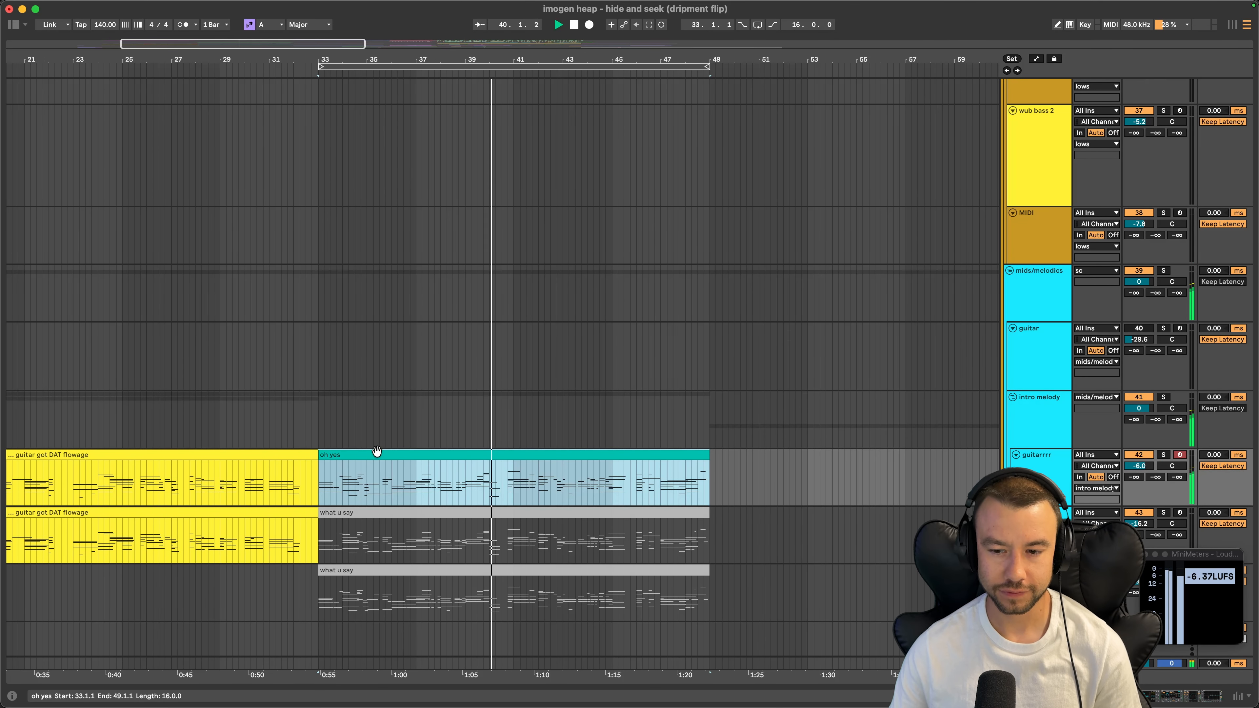
{"action": "scroll", "coordinate": [377, 450], "scroll_direction": "down", "scroll_amount": 3}
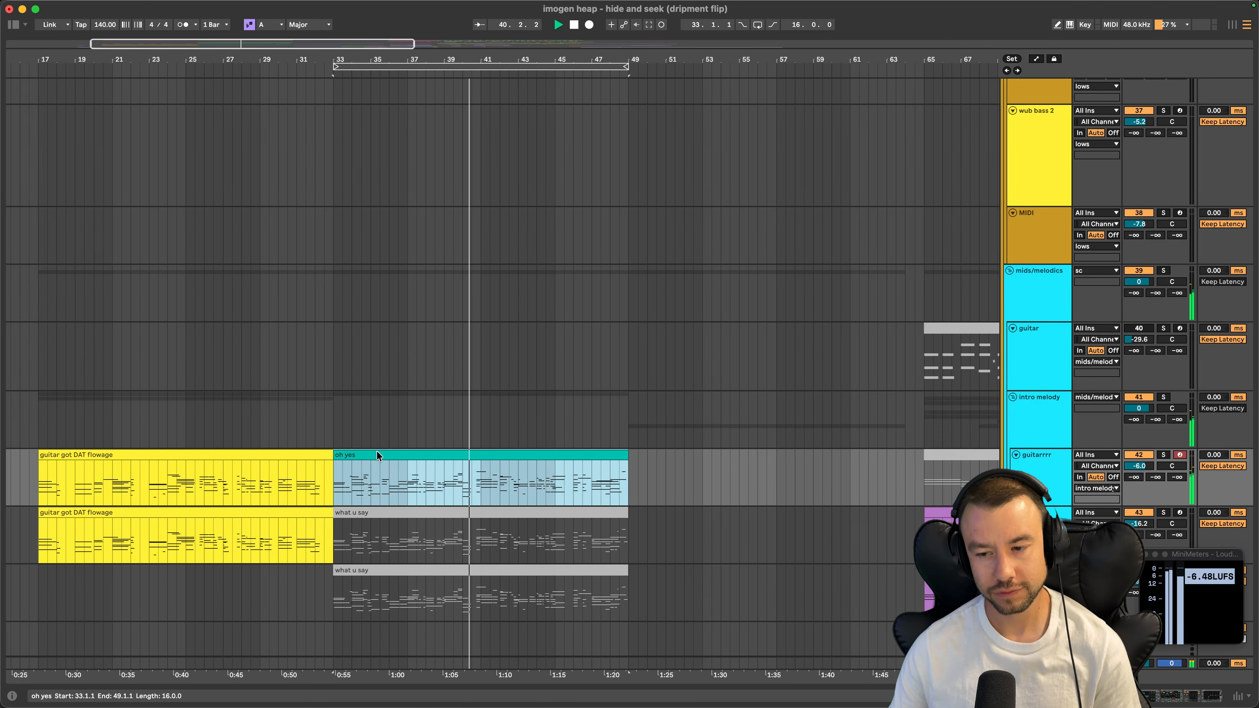
{"action": "left_click", "coordinate": [1205, 457]}
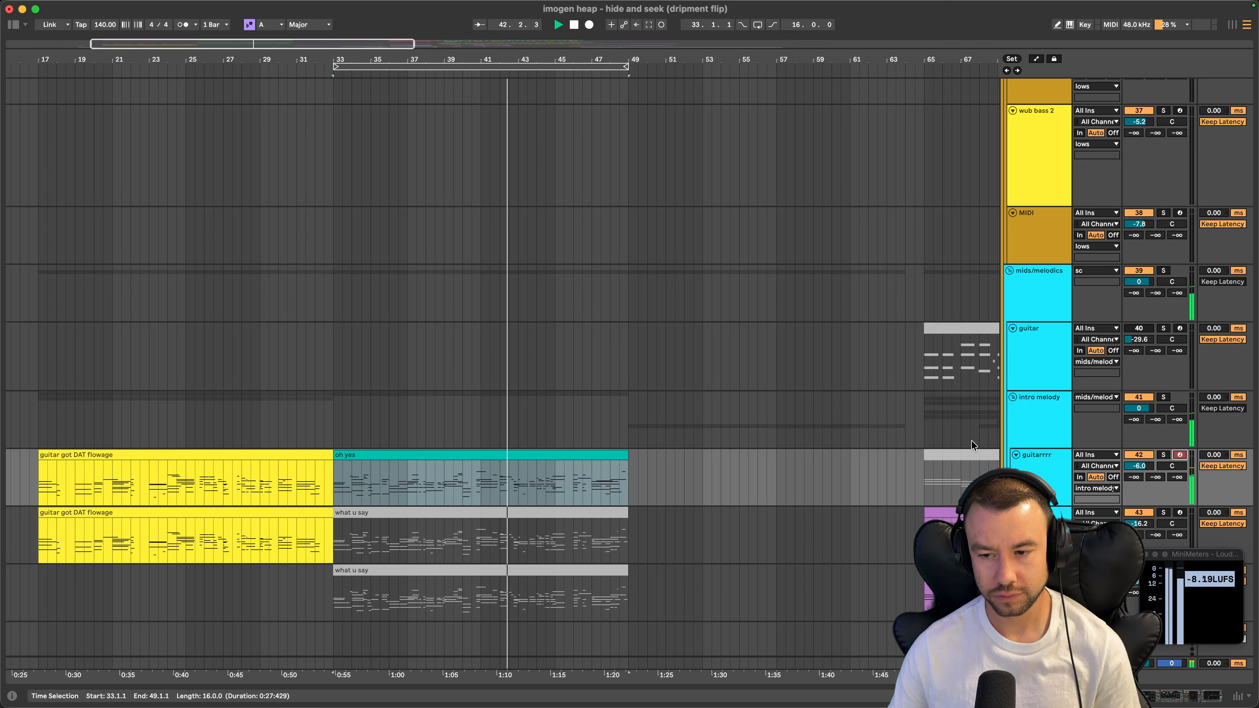
Examine the bass tracks and the "hide n seek" vocal clips from the intro through the break to the build-up
{"action": "scroll", "coordinate": [535, 364], "scroll_direction": "up", "scroll_amount": 5}
{"action": "scroll", "coordinate": [535, 363], "scroll_direction": "up", "scroll_amount": 10}
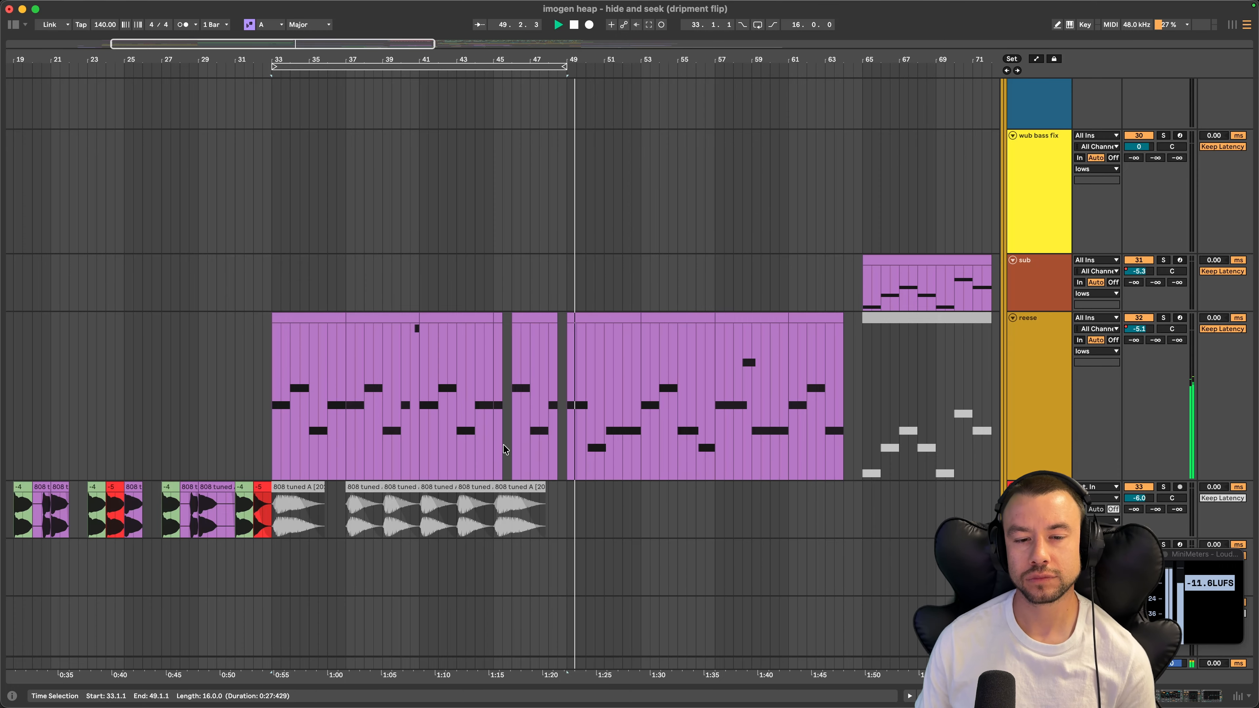
{"action": "scroll", "coordinate": [524, 433], "scroll_direction": "up", "scroll_amount": 10}
{"action": "scroll", "coordinate": [524, 434], "scroll_direction": "up", "scroll_amount": 15}
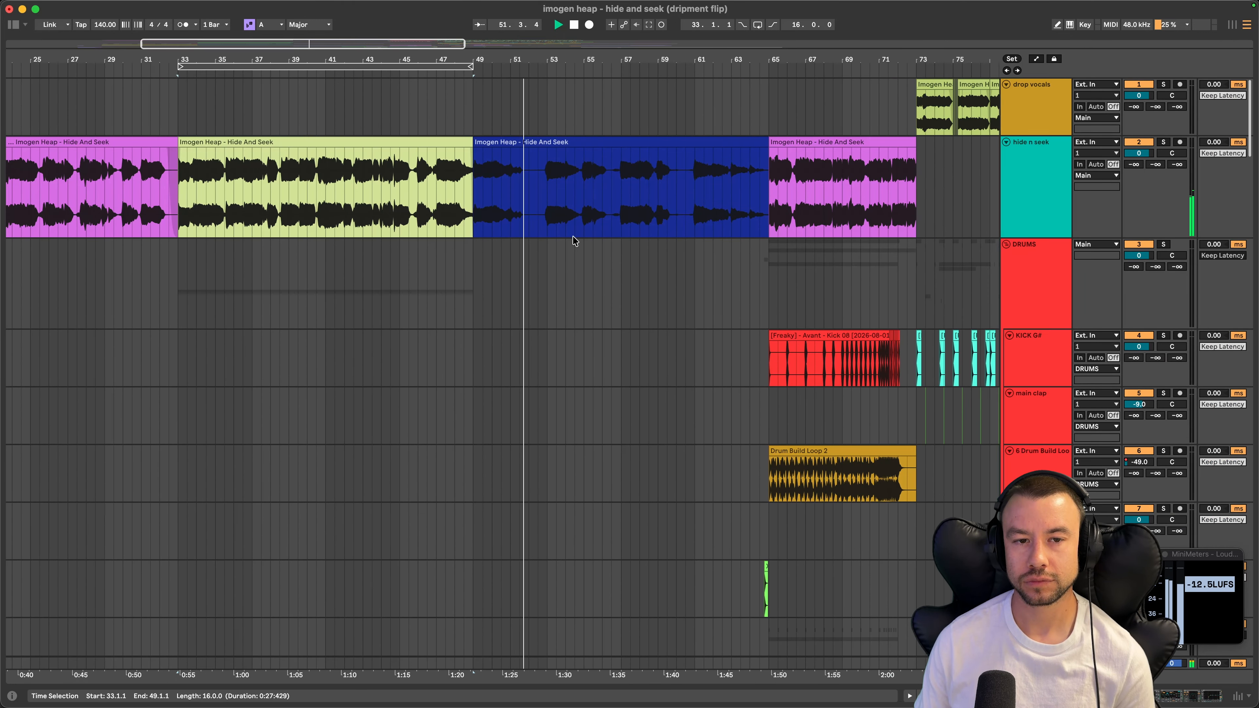
{"action": "scroll", "coordinate": [551, 298], "scroll_direction": "up", "scroll_amount": 3}
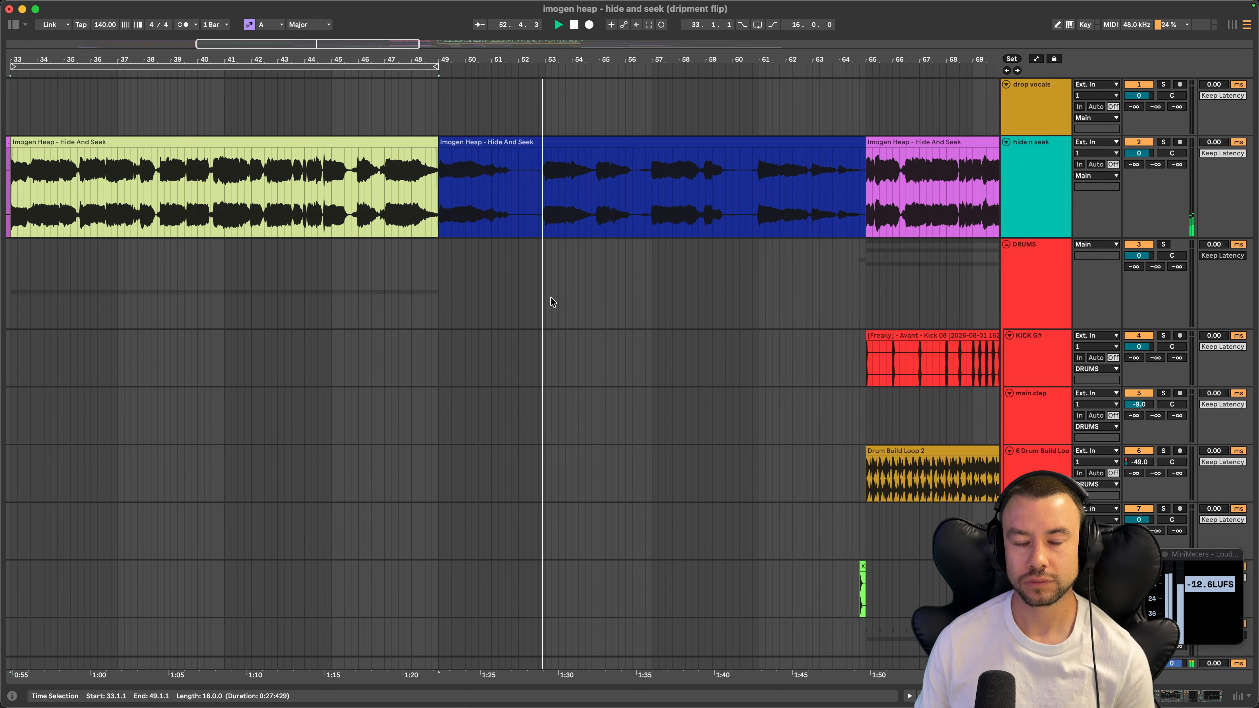
{"action": "scroll", "coordinate": [551, 298], "scroll_direction": "up", "scroll_amount": 5}
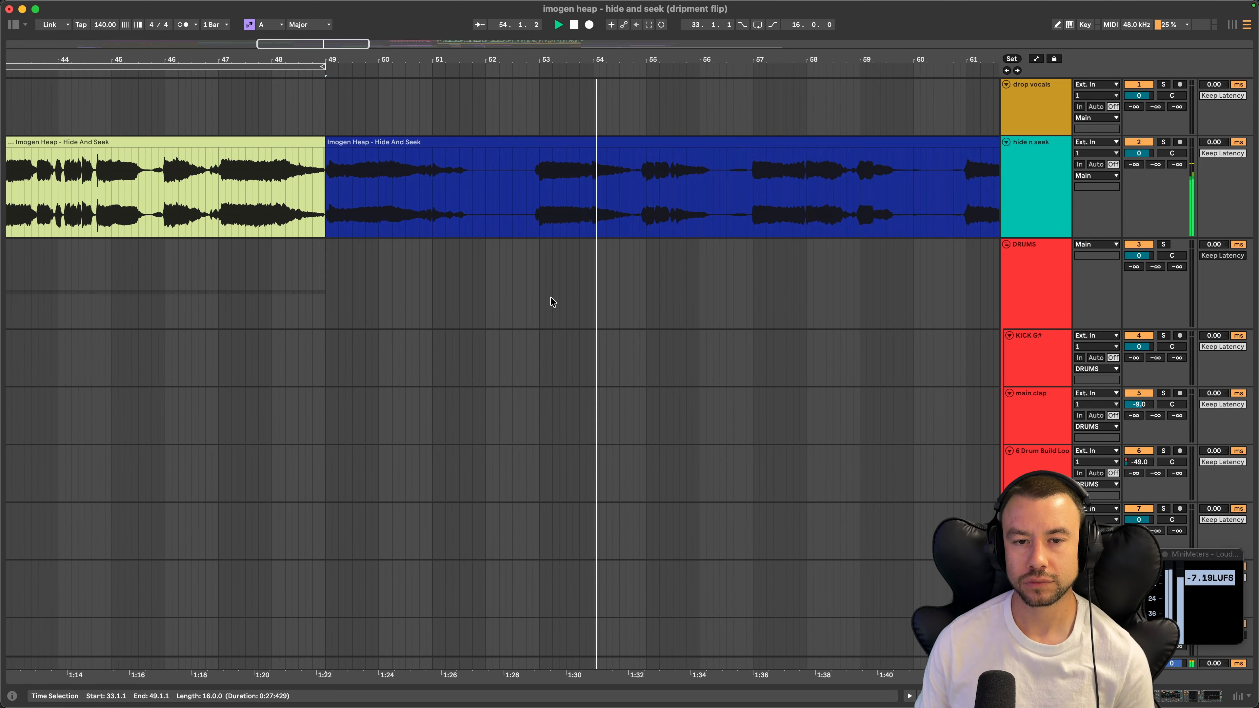
{"action": "scroll", "coordinate": [552, 301], "scroll_direction": "right", "scroll_amount": 1}
{"action": "scroll", "coordinate": [553, 301], "scroll_direction": "right", "scroll_amount": 5}
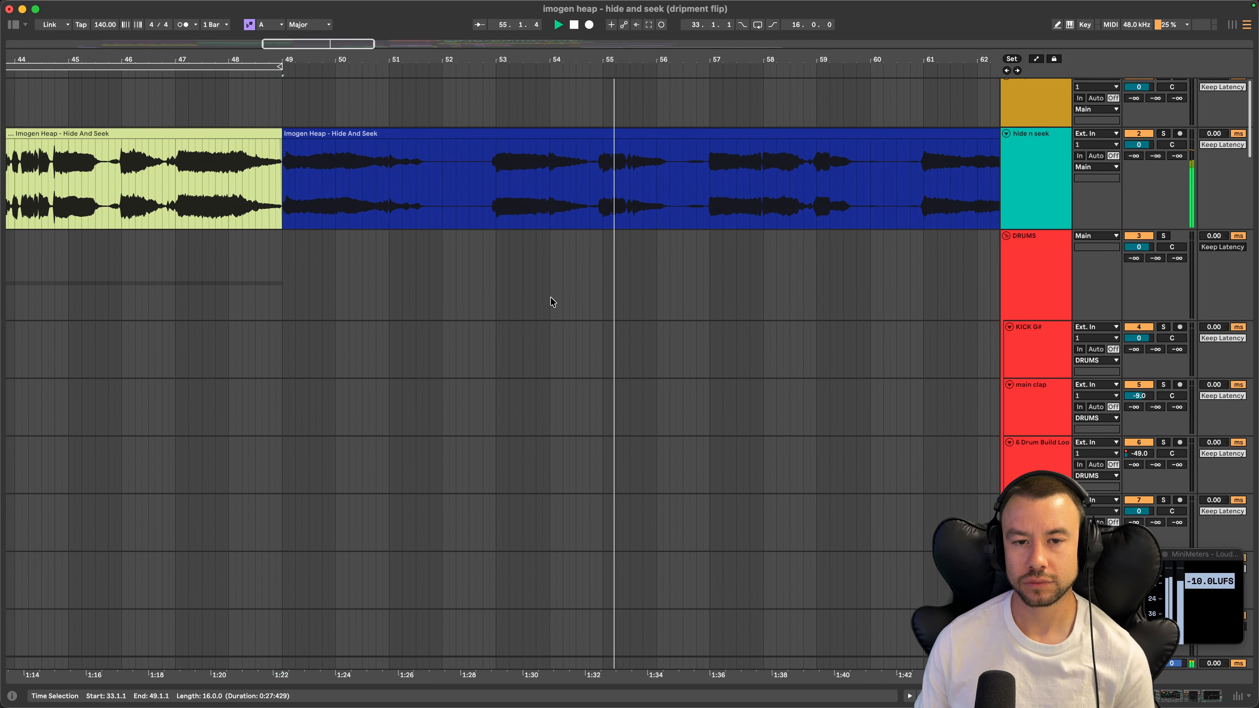
{"action": "scroll", "coordinate": [551, 301], "scroll_direction": "right", "scroll_amount": 2}
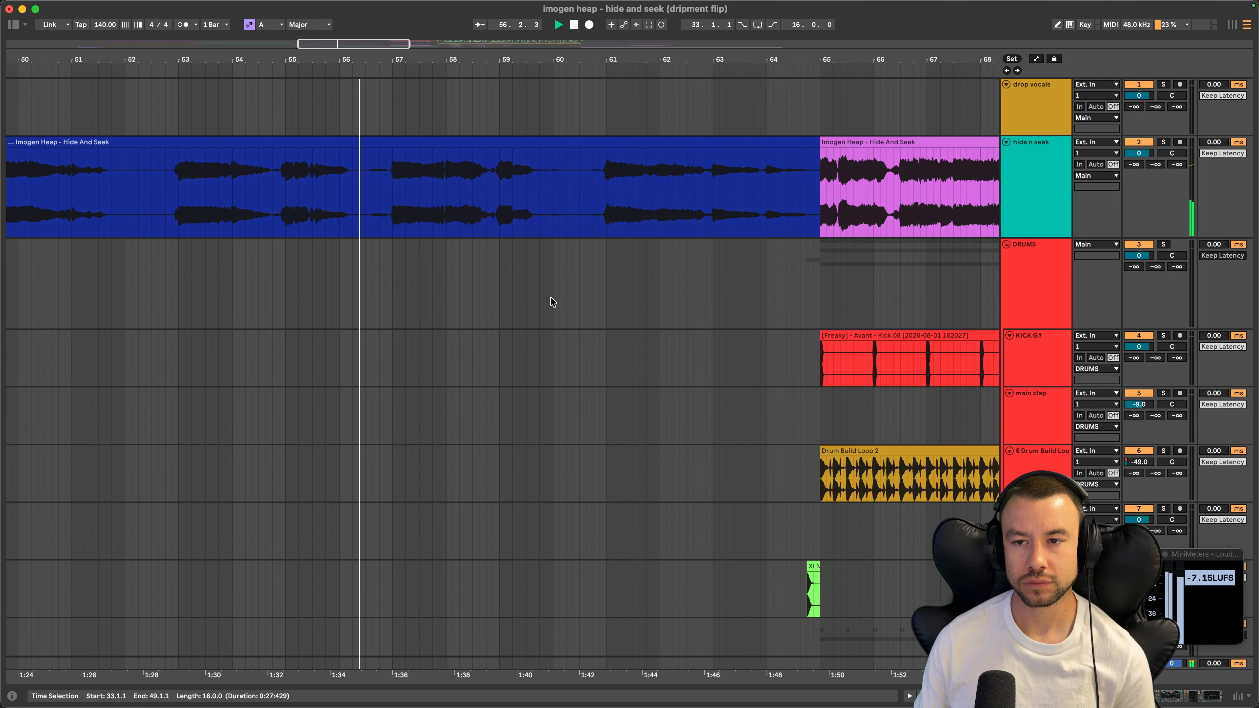
{"action": "scroll", "coordinate": [550, 297], "scroll_direction": "down", "scroll_amount": 2}
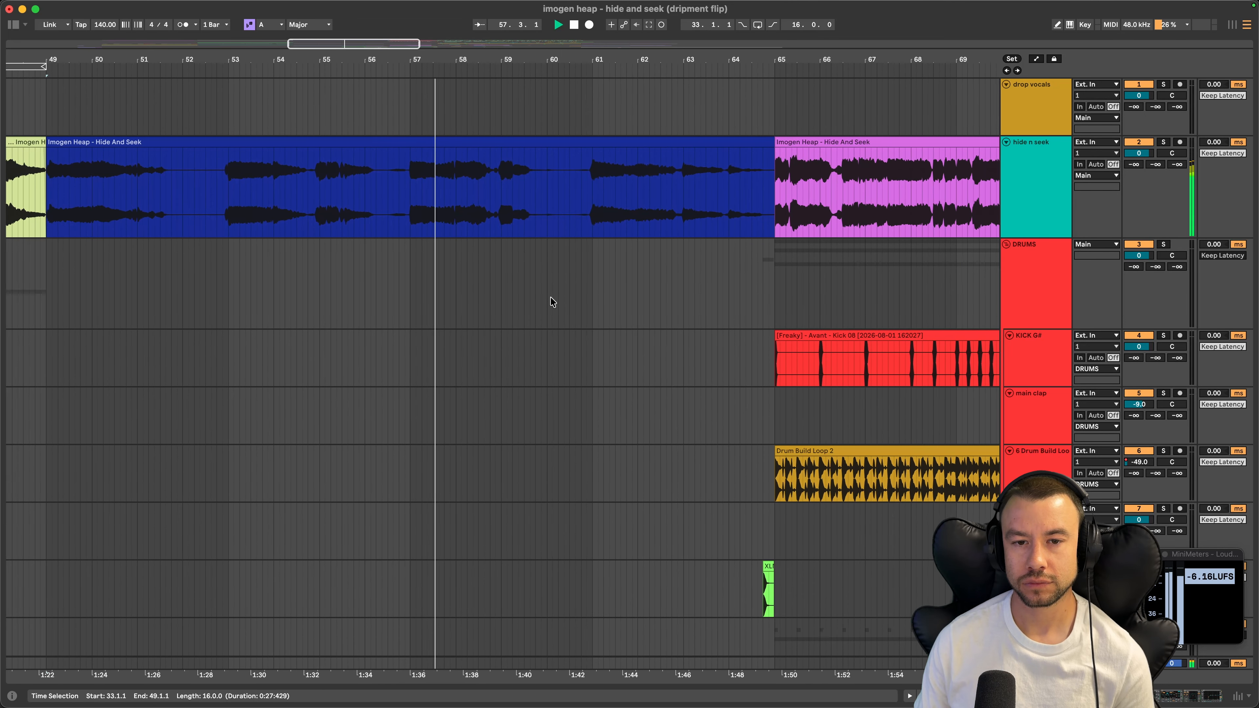
{"action": "scroll", "coordinate": [551, 299], "scroll_direction": "down", "scroll_amount": 1}
{"action": "scroll", "coordinate": [552, 301], "scroll_direction": "down", "scroll_amount": 4}
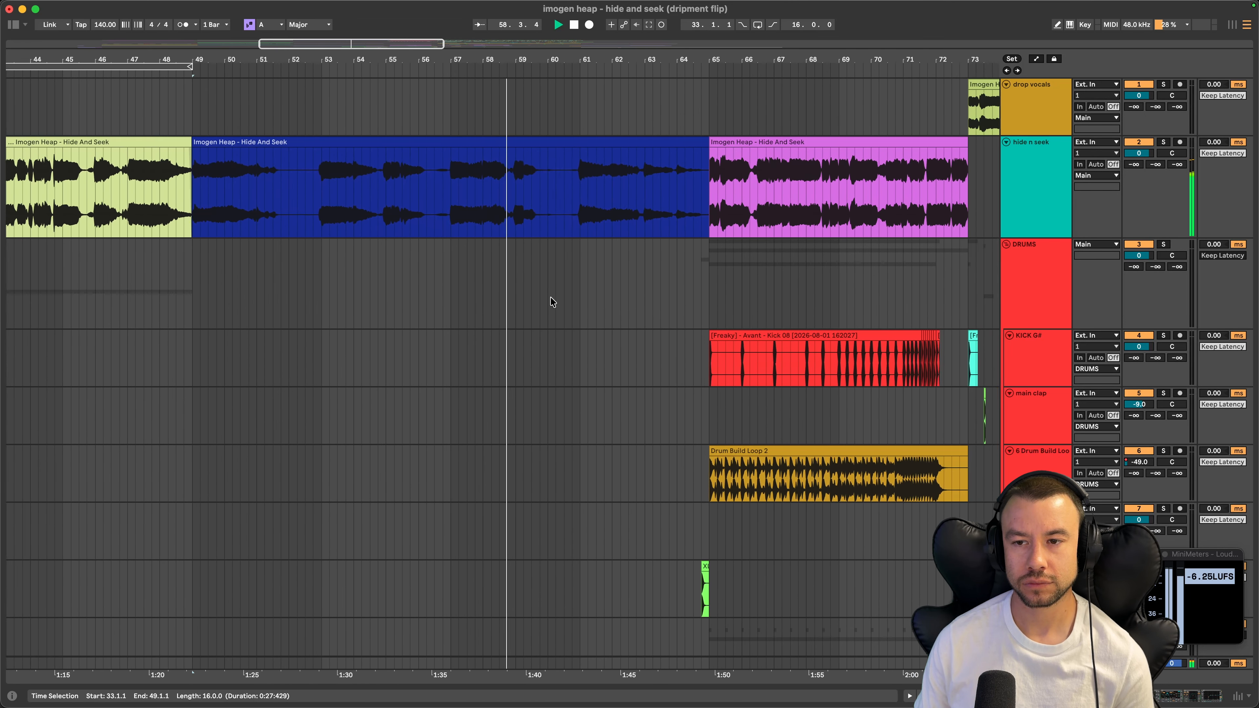
{"action": "scroll", "coordinate": [552, 301], "scroll_direction": "right", "scroll_amount": 3}
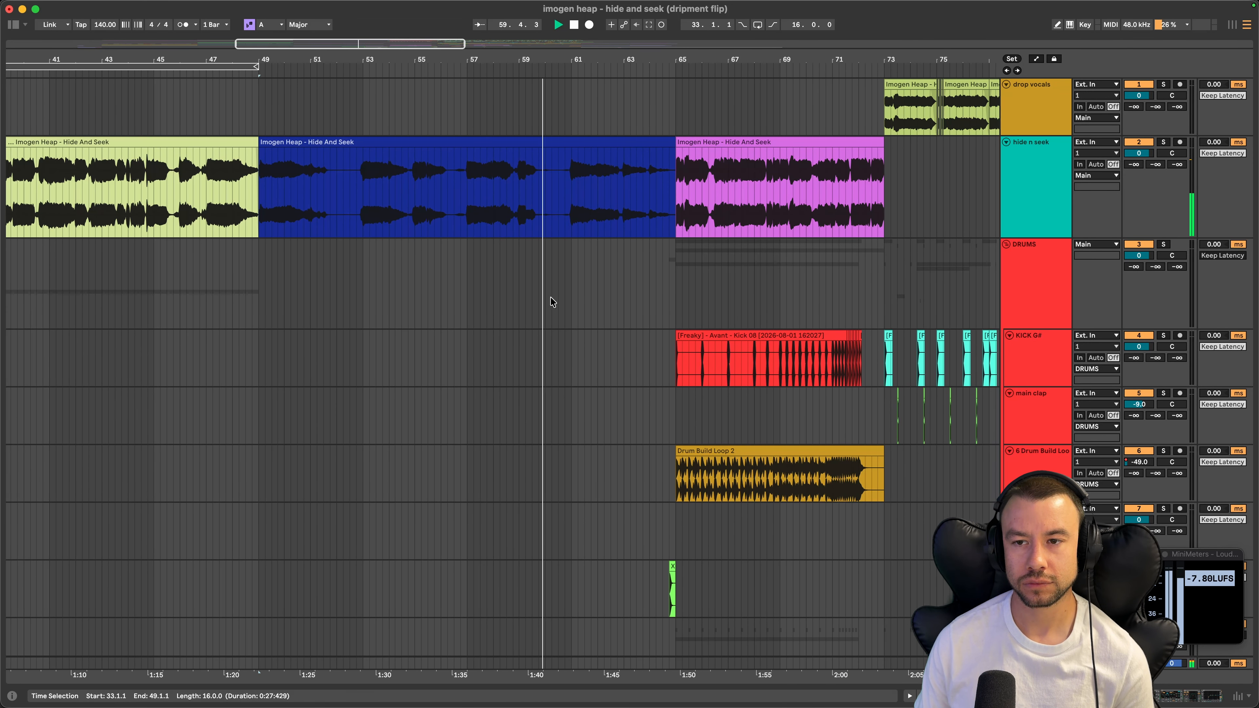
{"action": "scroll", "coordinate": [696, 273], "scroll_direction": "right", "scroll_amount": 2}
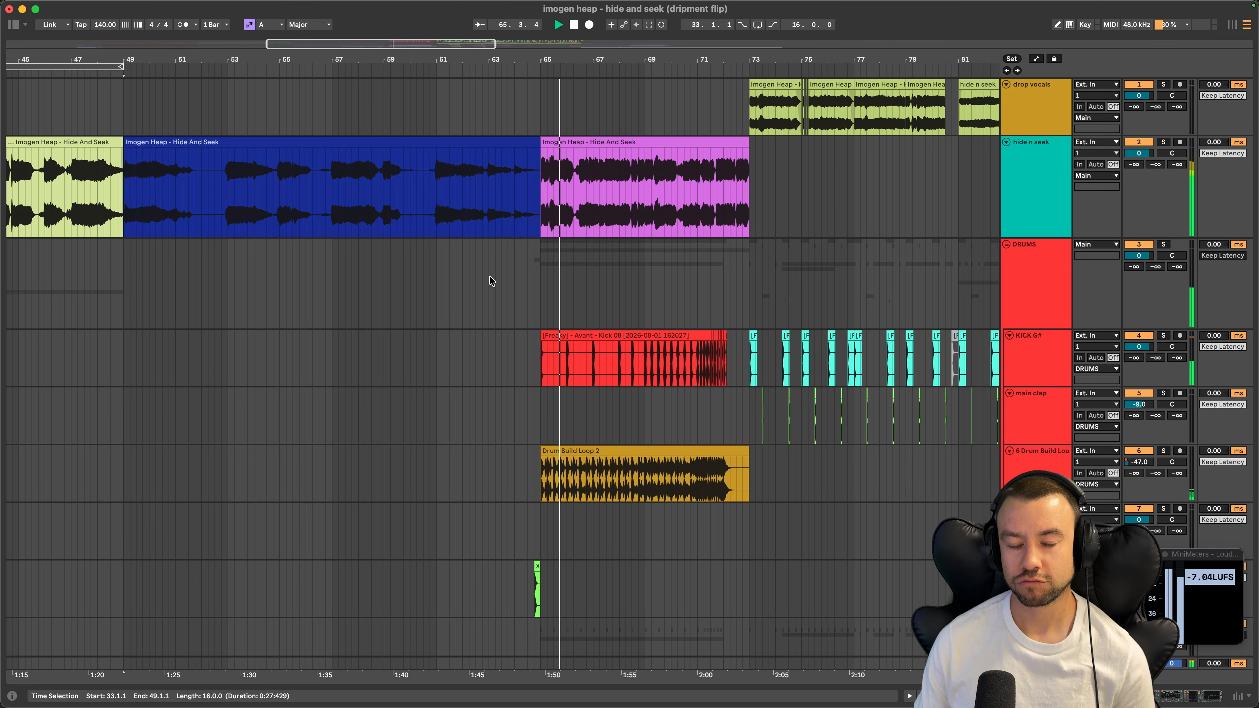
Examine the drum, percussion, guitar and synth tracks across the build-up and the start of the drop
{"action": "scroll", "coordinate": [489, 275], "scroll_direction": "down", "scroll_amount": 2}
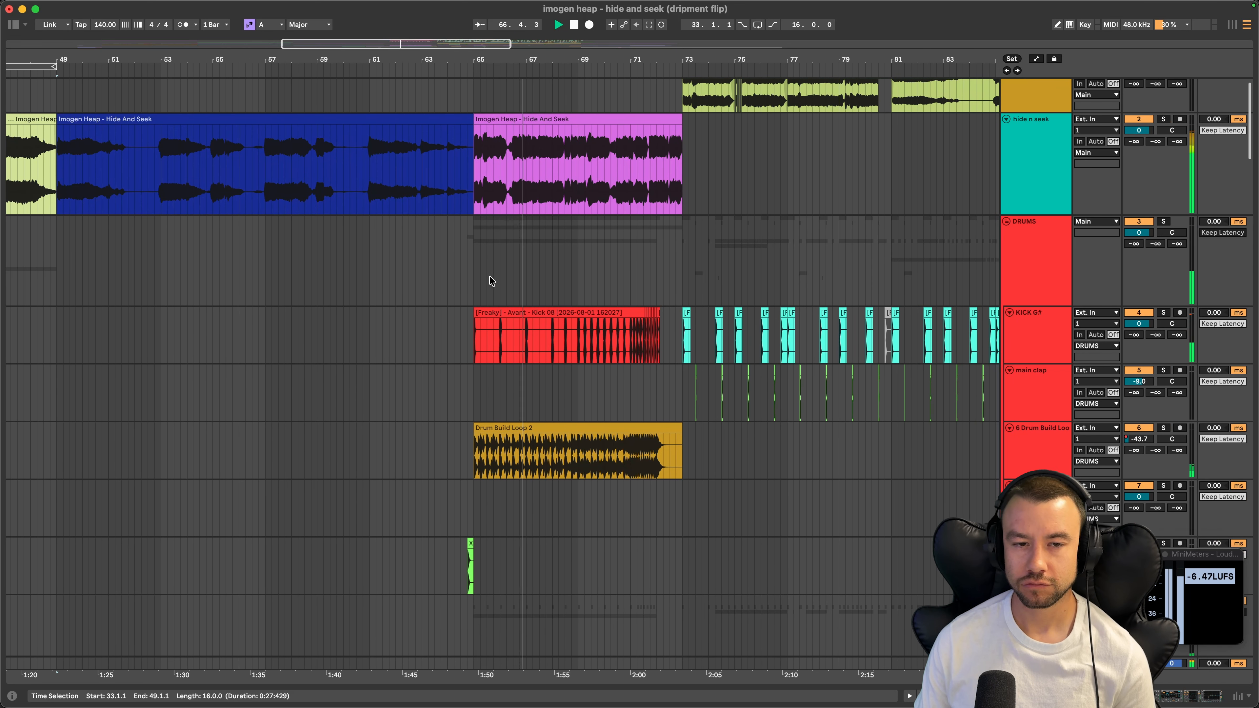
{"action": "scroll", "coordinate": [491, 280], "scroll_direction": "down", "scroll_amount": 6}
{"action": "scroll", "coordinate": [491, 280], "scroll_direction": "down", "scroll_amount": 20}
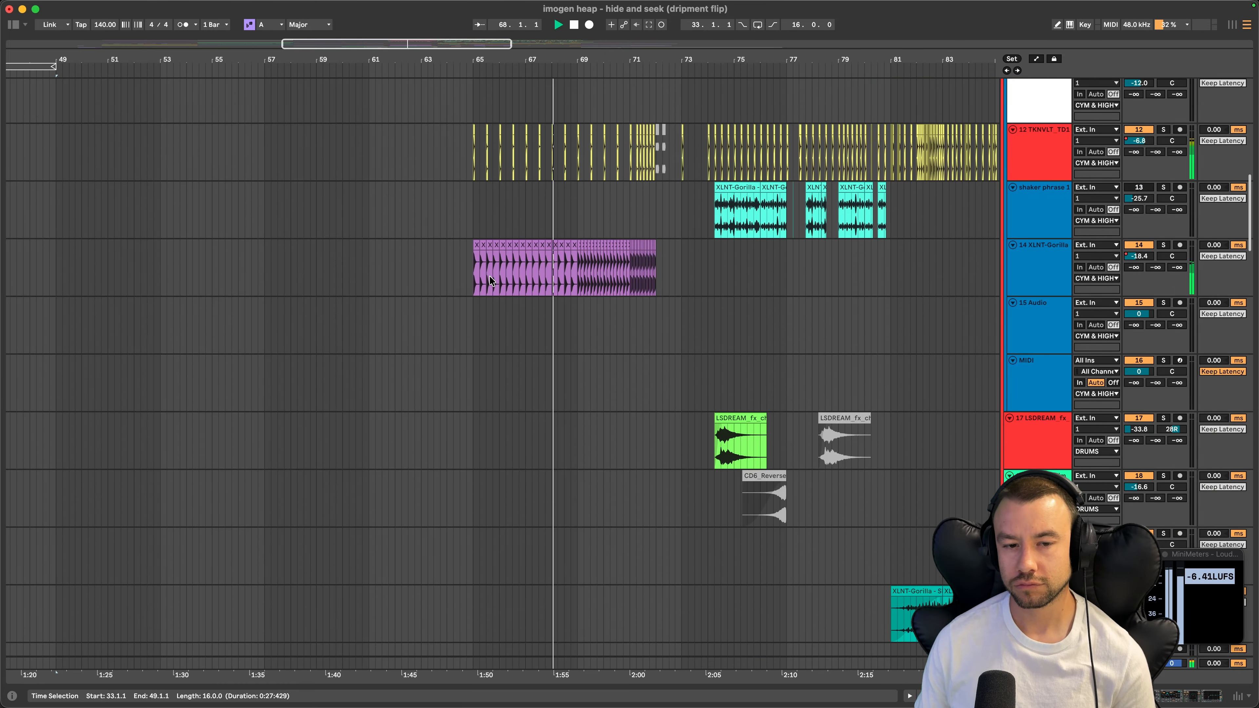
{"action": "scroll", "coordinate": [491, 280], "scroll_direction": "down", "scroll_amount": 20}
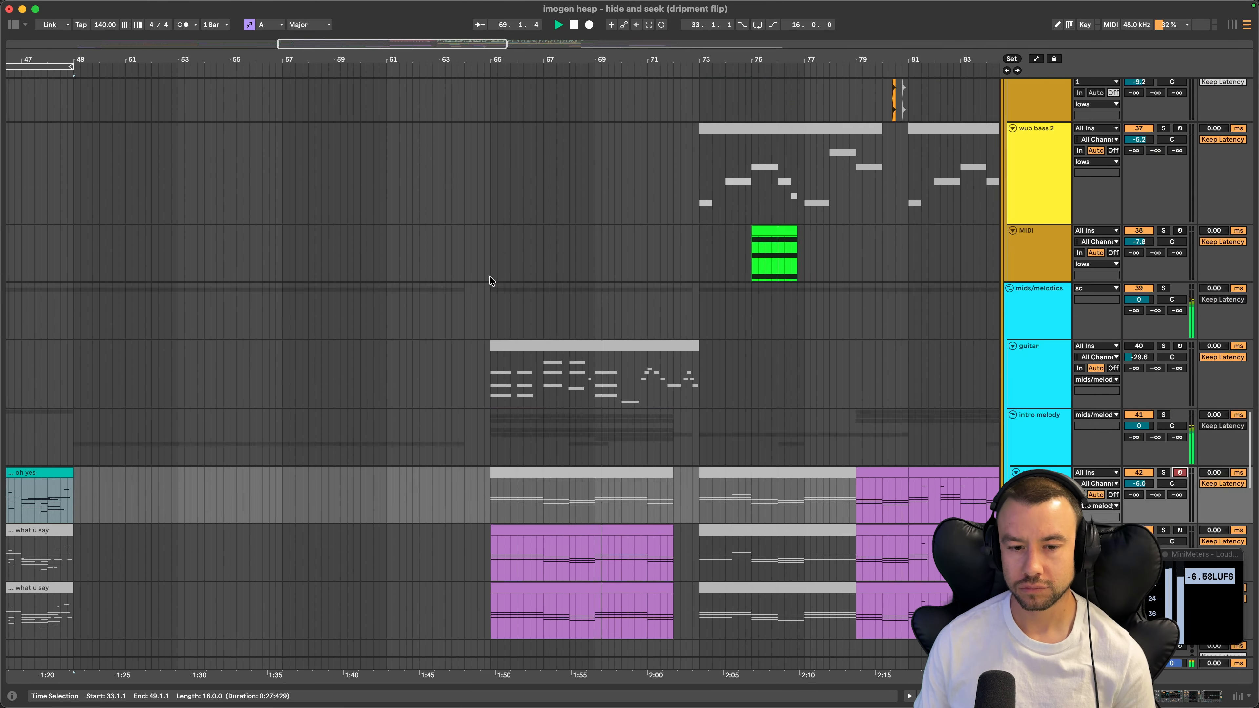
{"action": "scroll", "coordinate": [346, 293], "scroll_direction": "down", "scroll_amount": 5}
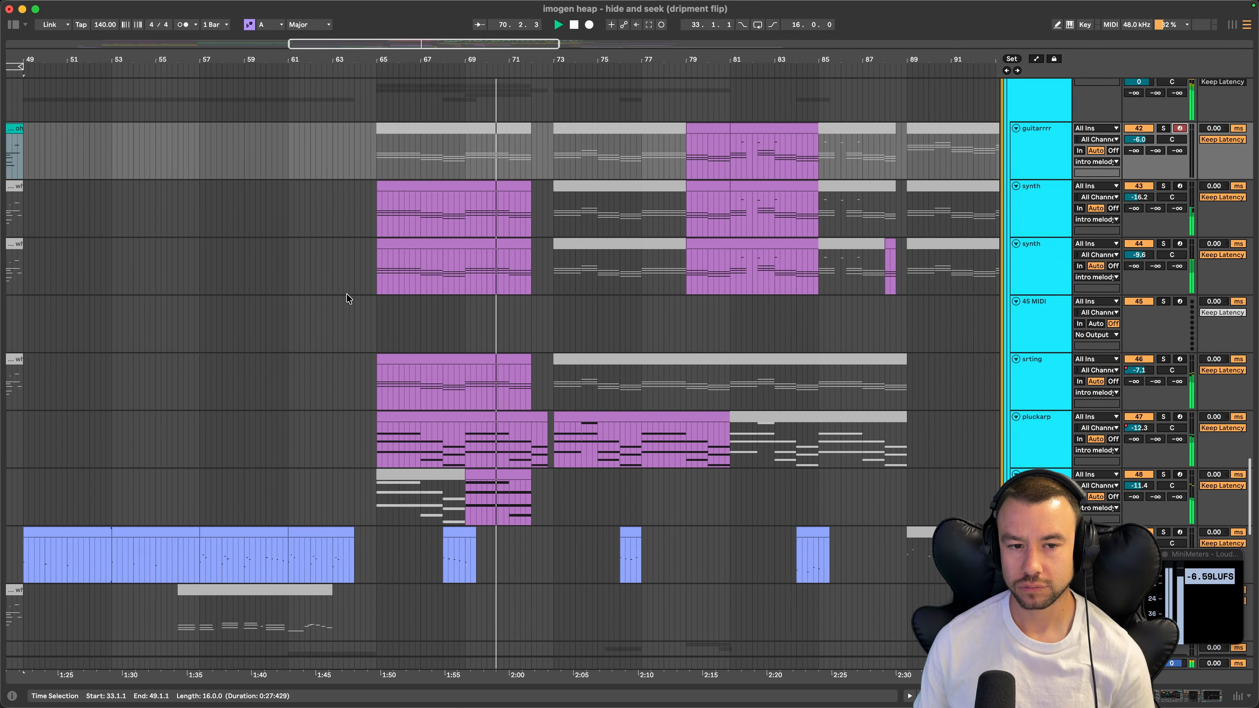
{"action": "scroll", "coordinate": [346, 293], "scroll_direction": "up", "scroll_amount": 1}
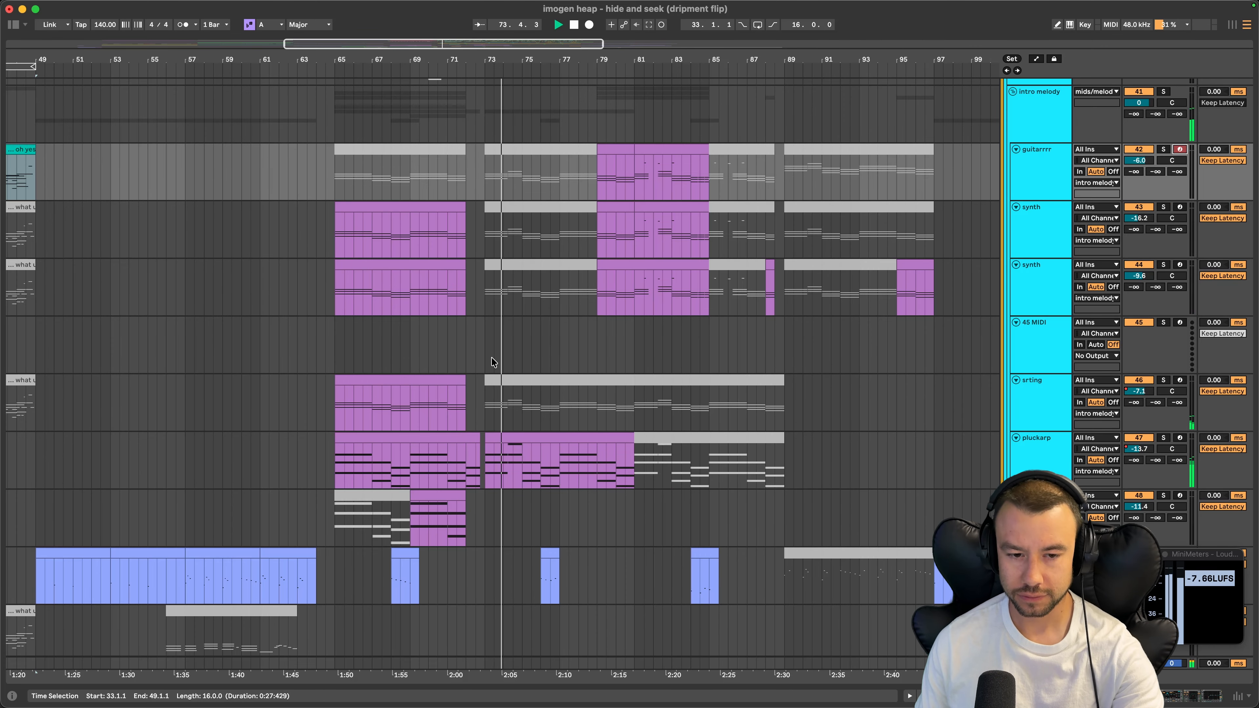
{"action": "scroll", "coordinate": [490, 356], "scroll_direction": "down", "scroll_amount": 10}
{"action": "scroll", "coordinate": [493, 362], "scroll_direction": "up", "scroll_amount": 15}
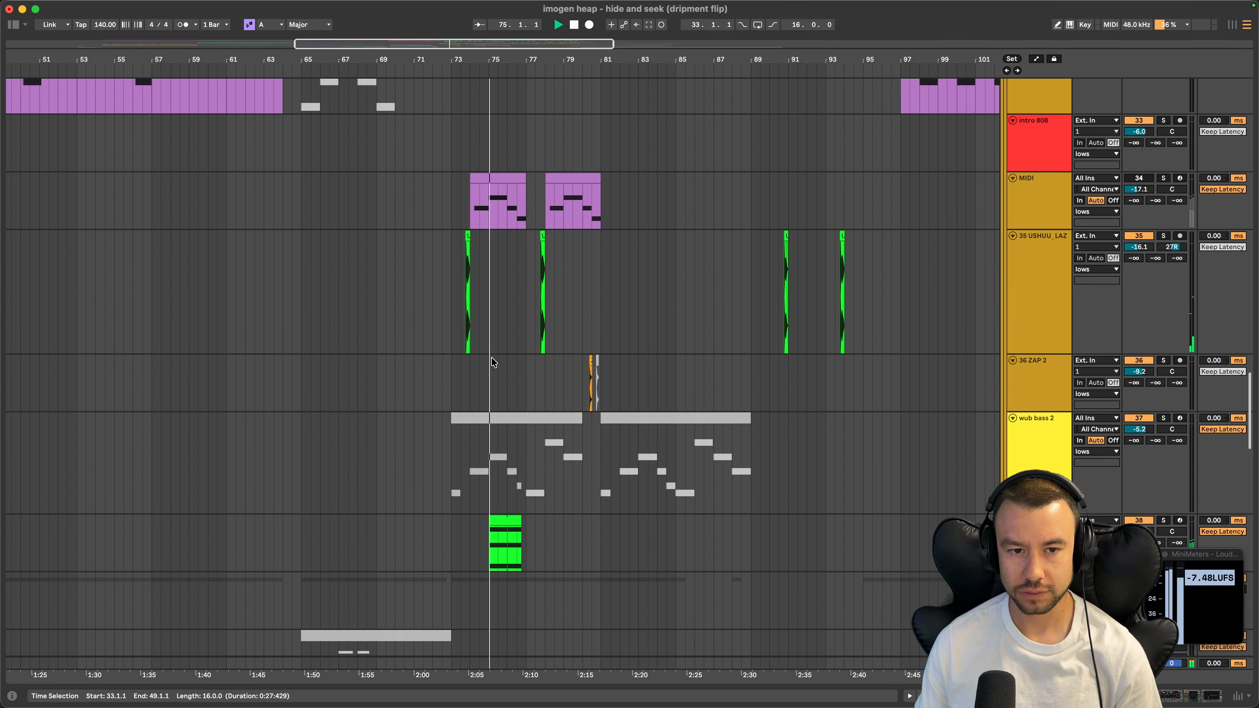
Fold the "wub bass broke" track and place the insert marker at bar 73 on the "wub bass fix" track
{"action": "scroll", "coordinate": [493, 362], "scroll_direction": "up", "scroll_amount": 4}
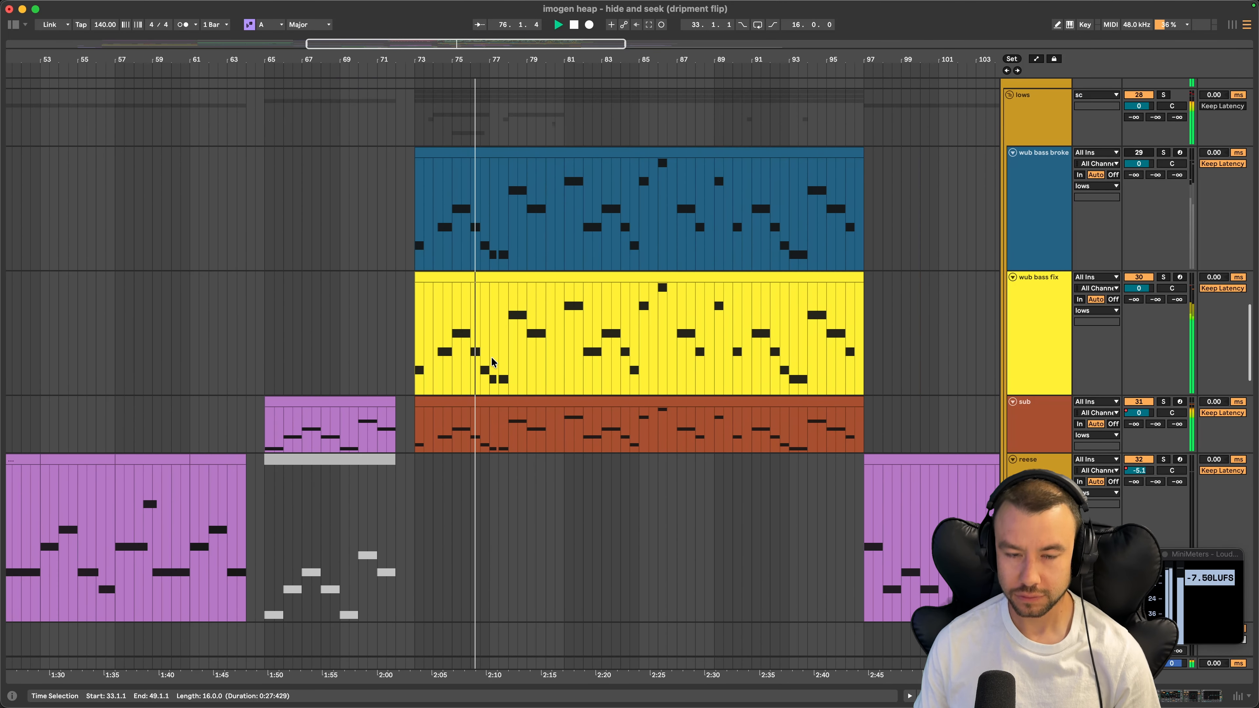
{"action": "left_click", "coordinate": [1013, 178]}
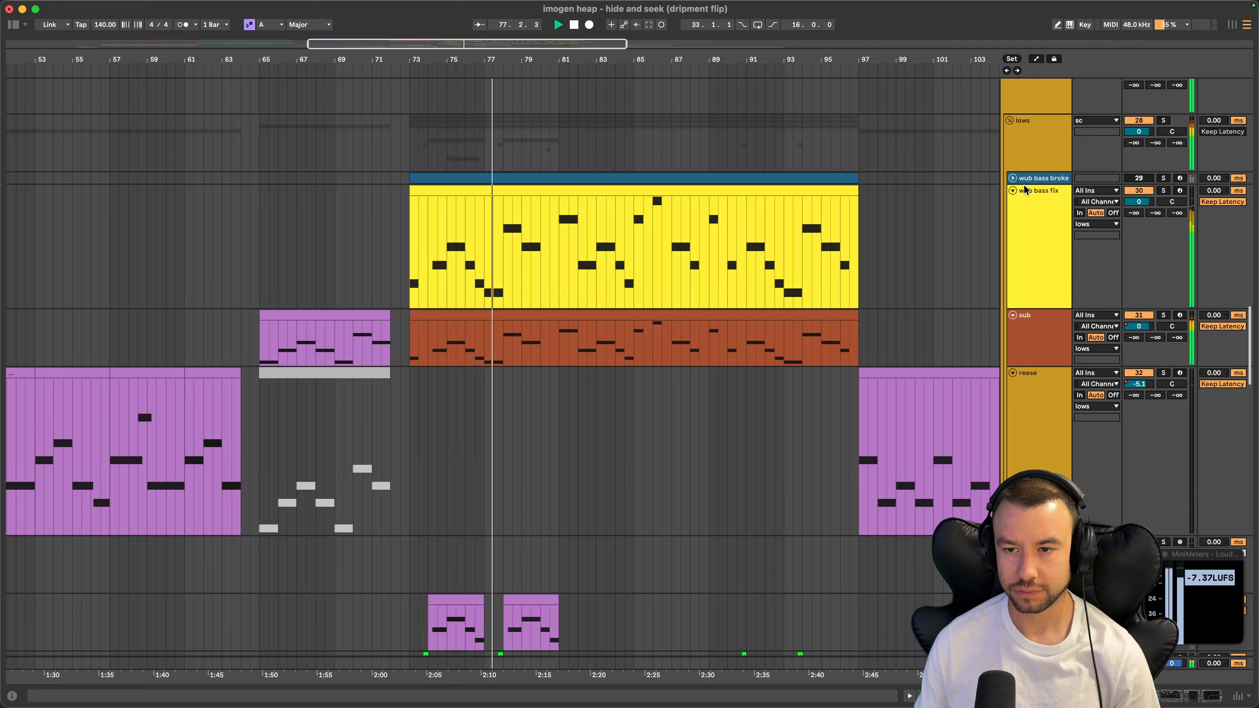
{"action": "left_click", "coordinate": [1039, 218]}
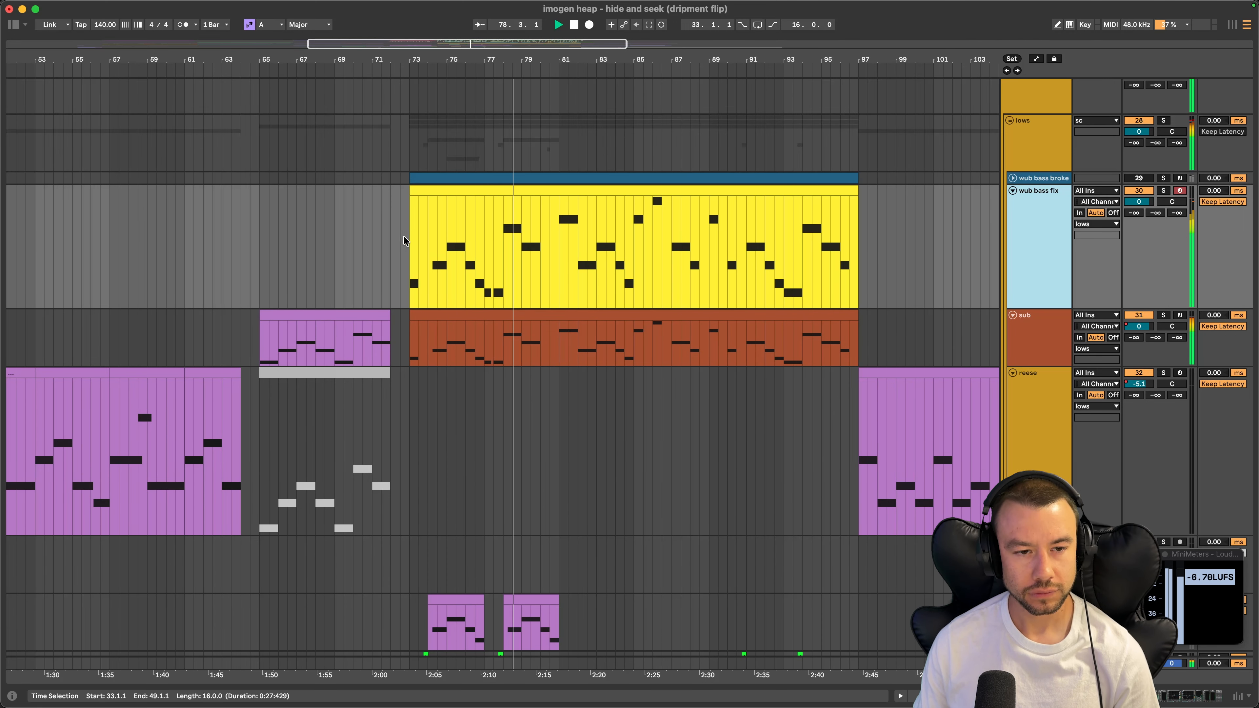
{"action": "left_click", "coordinate": [410, 243]}
Examine the bass, percussion, kick, clap and drop vocal tracks across the drop from bar 73 to 97
{"action": "scroll", "coordinate": [574, 331], "scroll_direction": "down", "scroll_amount": 2}
{"action": "scroll", "coordinate": [574, 331], "scroll_direction": "right", "scroll_amount": 2}
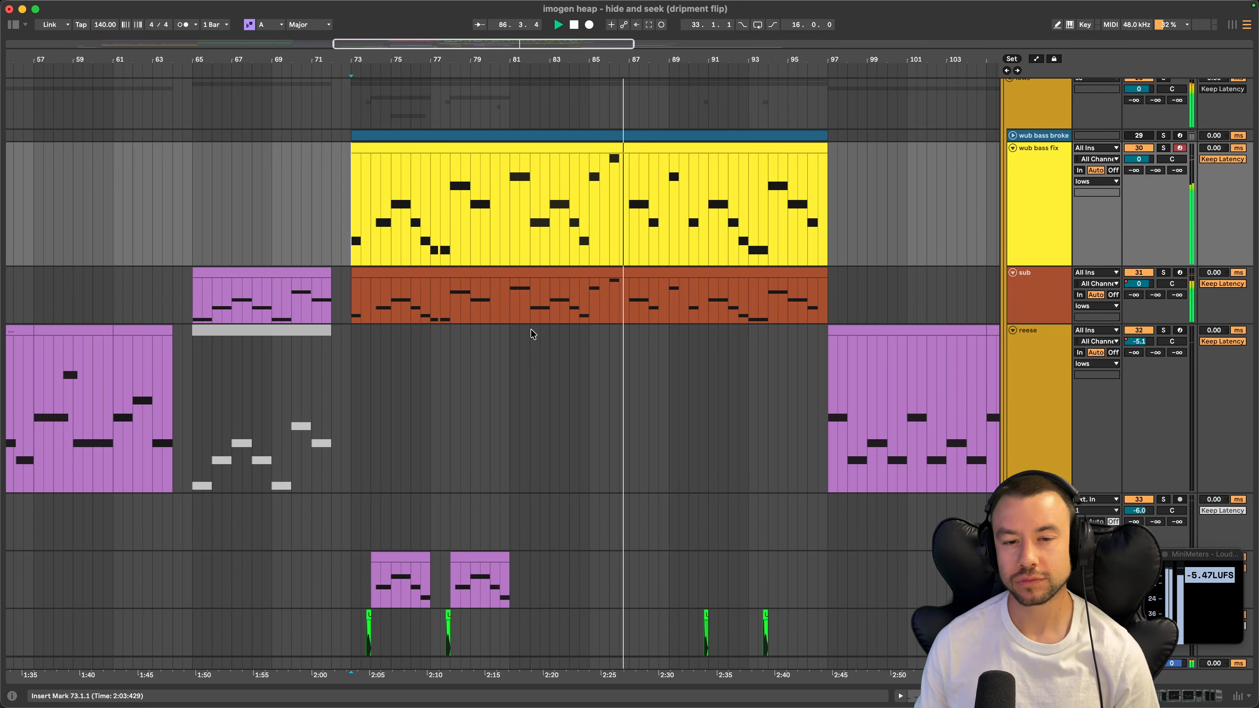
{"action": "scroll", "coordinate": [531, 334], "scroll_direction": "up", "scroll_amount": 15}
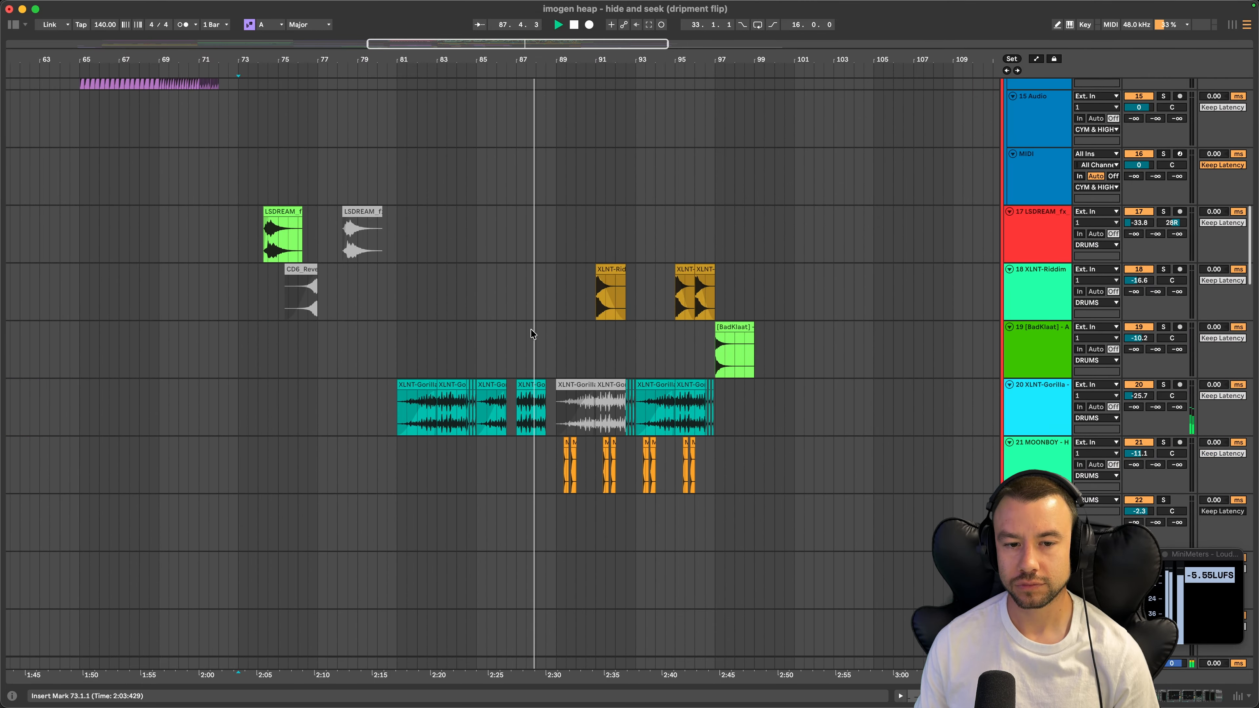
{"action": "scroll", "coordinate": [530, 328], "scroll_direction": "up", "scroll_amount": 15}
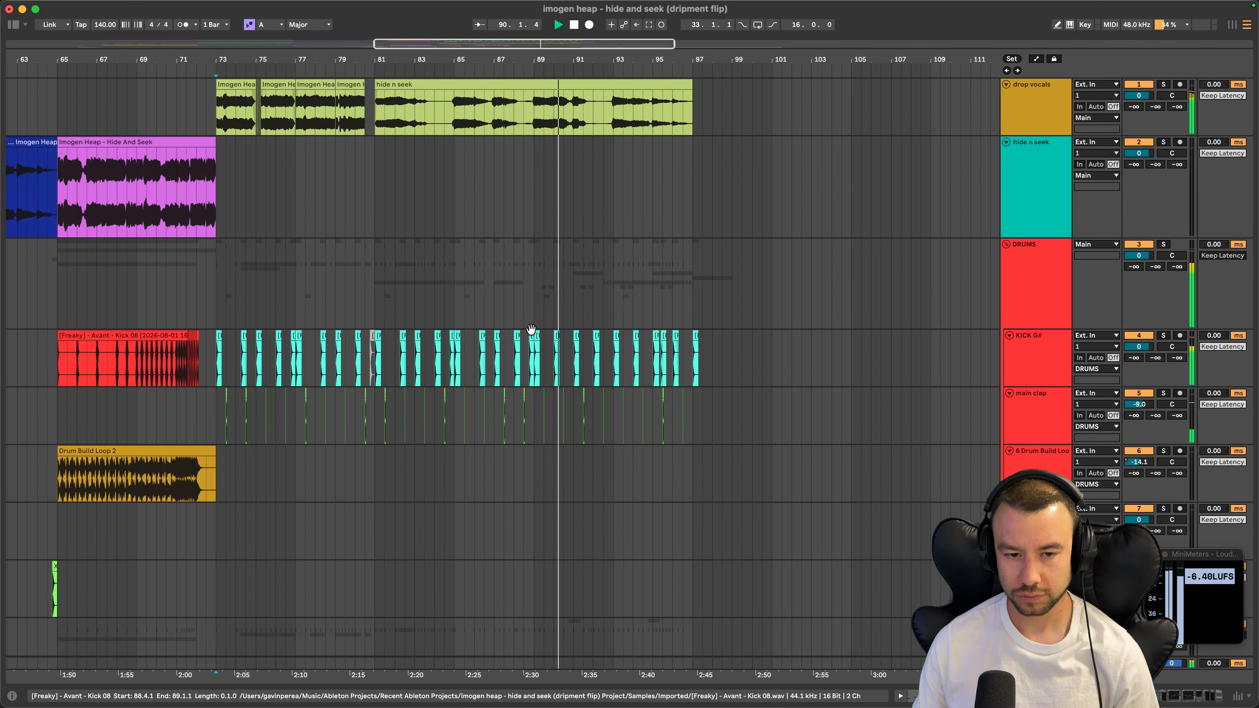
{"action": "scroll", "coordinate": [531, 329], "scroll_direction": "up", "scroll_amount": 5}
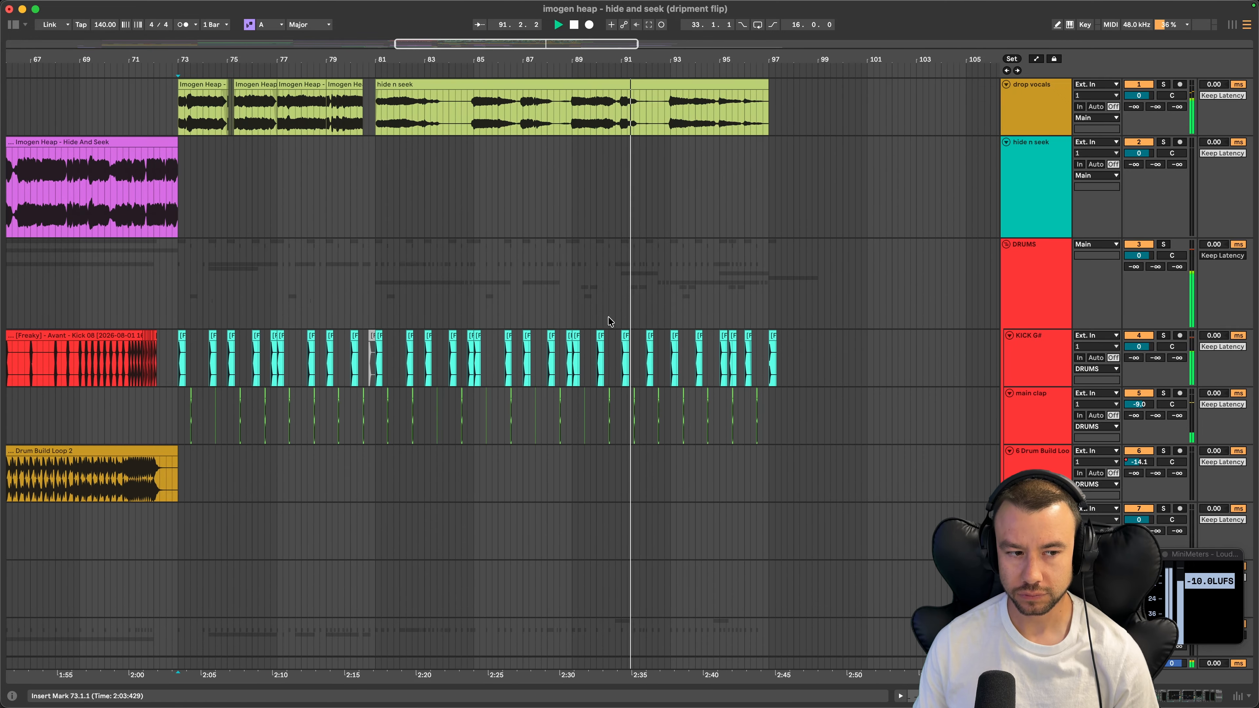
{"action": "scroll", "coordinate": [618, 298], "scroll_direction": "up", "scroll_amount": 2}
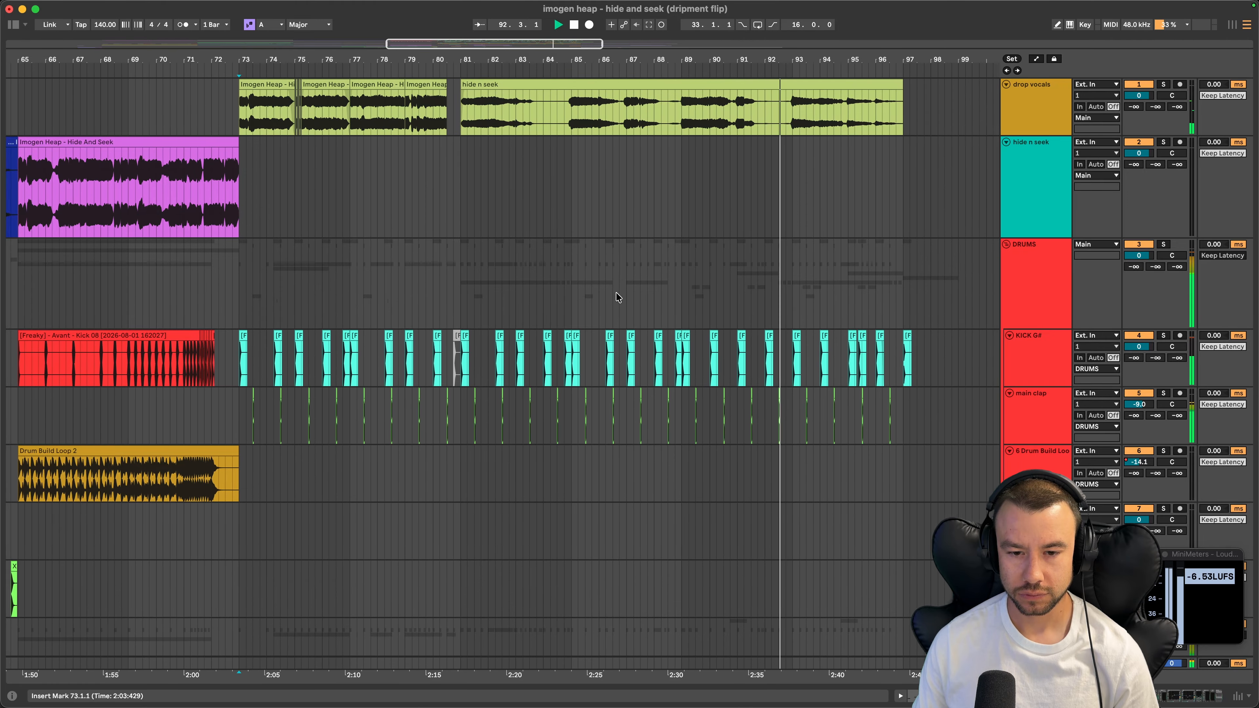
Examine the end of the drop and the outro from bar 93 to 104 across the drum, reese, FX and vocal tracks
{"action": "scroll", "coordinate": [618, 298], "scroll_direction": "up", "scroll_amount": 1}
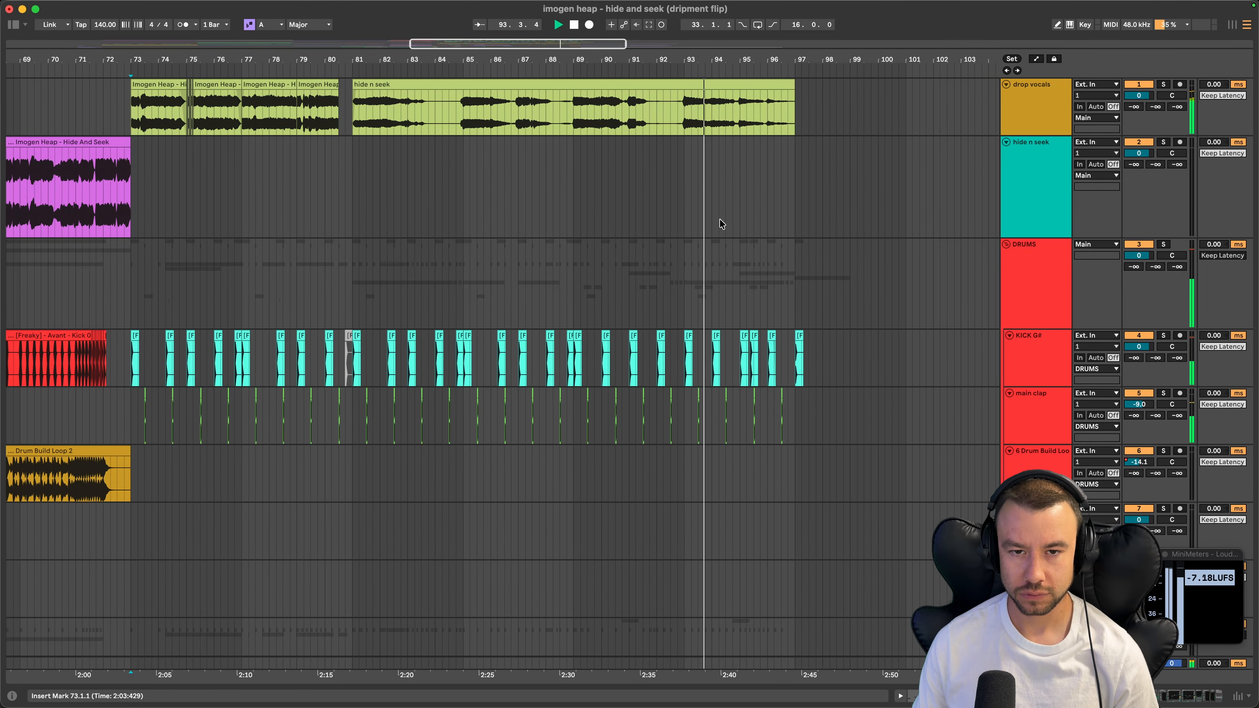
{"action": "scroll", "coordinate": [776, 179], "scroll_direction": "up", "scroll_amount": 3}
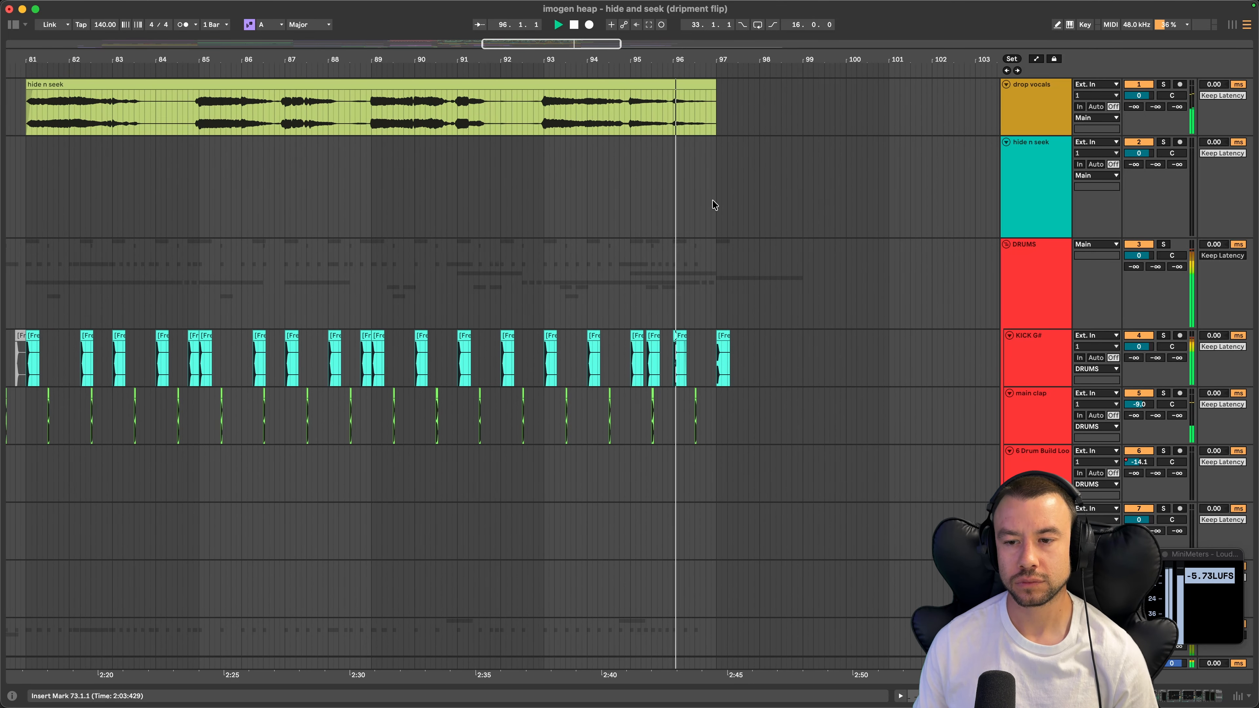
{"action": "scroll", "coordinate": [712, 203], "scroll_direction": "down", "scroll_amount": 1}
{"action": "scroll", "coordinate": [712, 204], "scroll_direction": "down", "scroll_amount": 3}
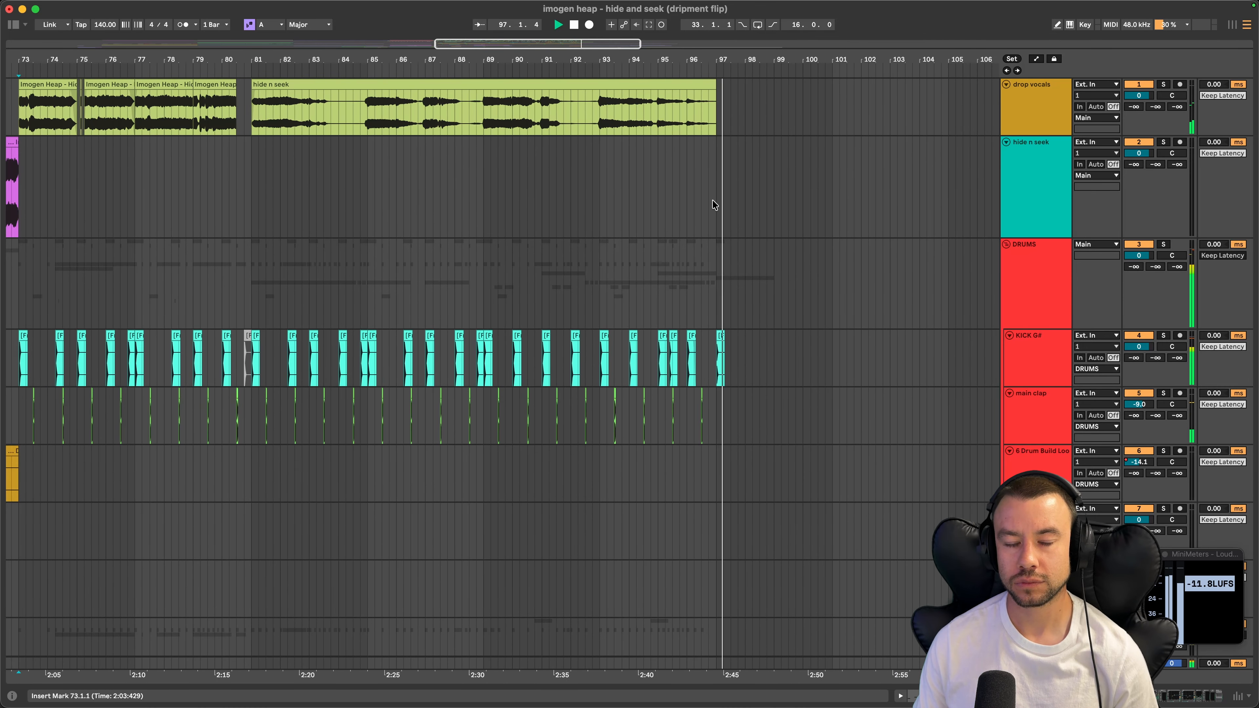
{"action": "scroll", "coordinate": [712, 200], "scroll_direction": "down", "scroll_amount": 10}
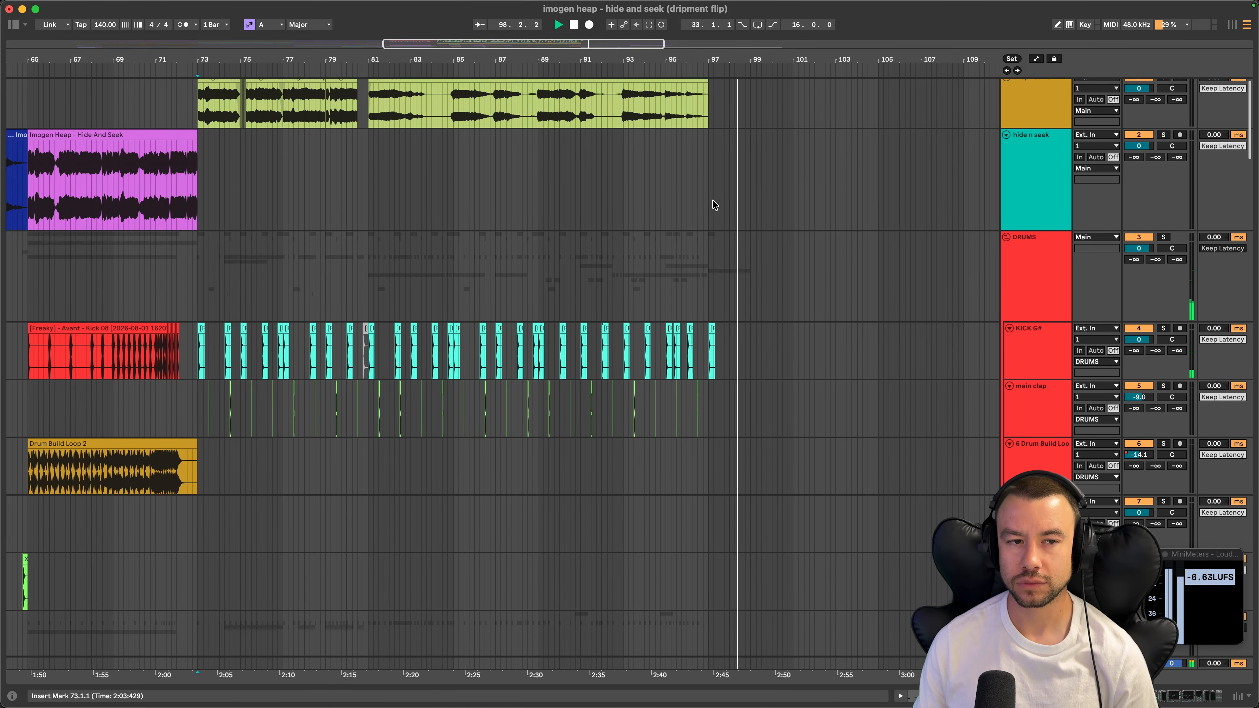
{"action": "scroll", "coordinate": [712, 200], "scroll_direction": "down", "scroll_amount": 20}
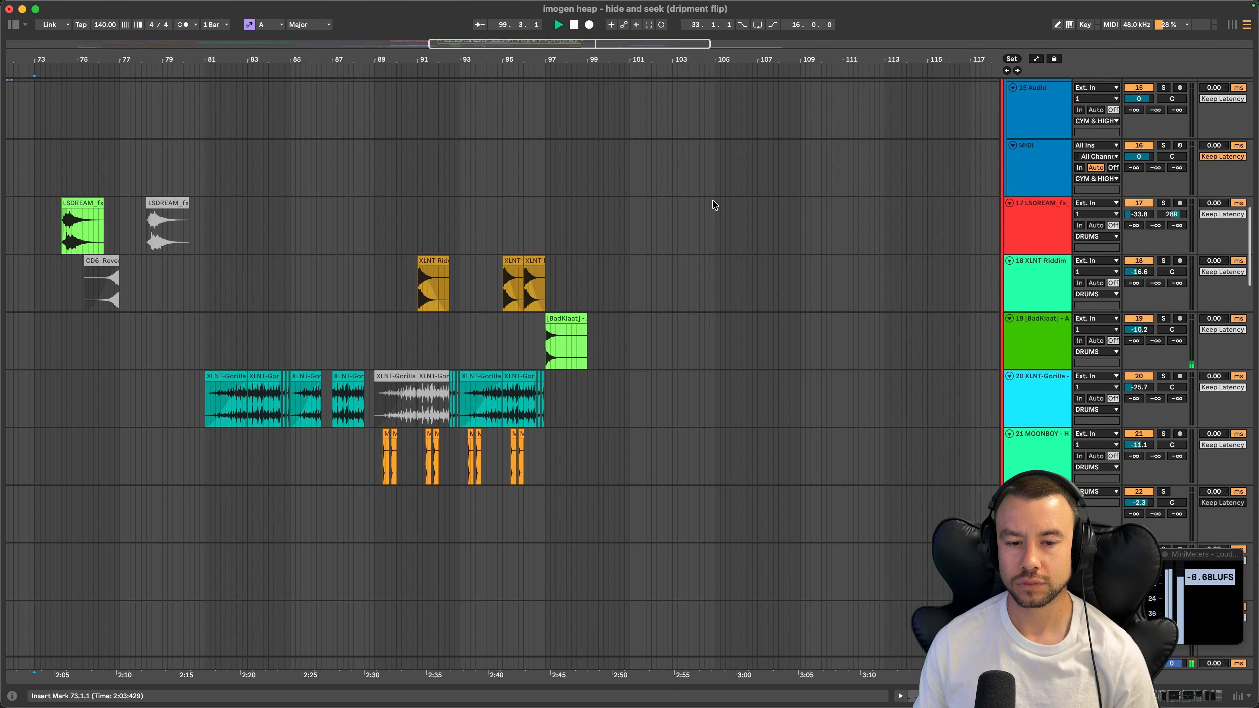
{"action": "scroll", "coordinate": [712, 204], "scroll_direction": "up", "scroll_amount": 20}
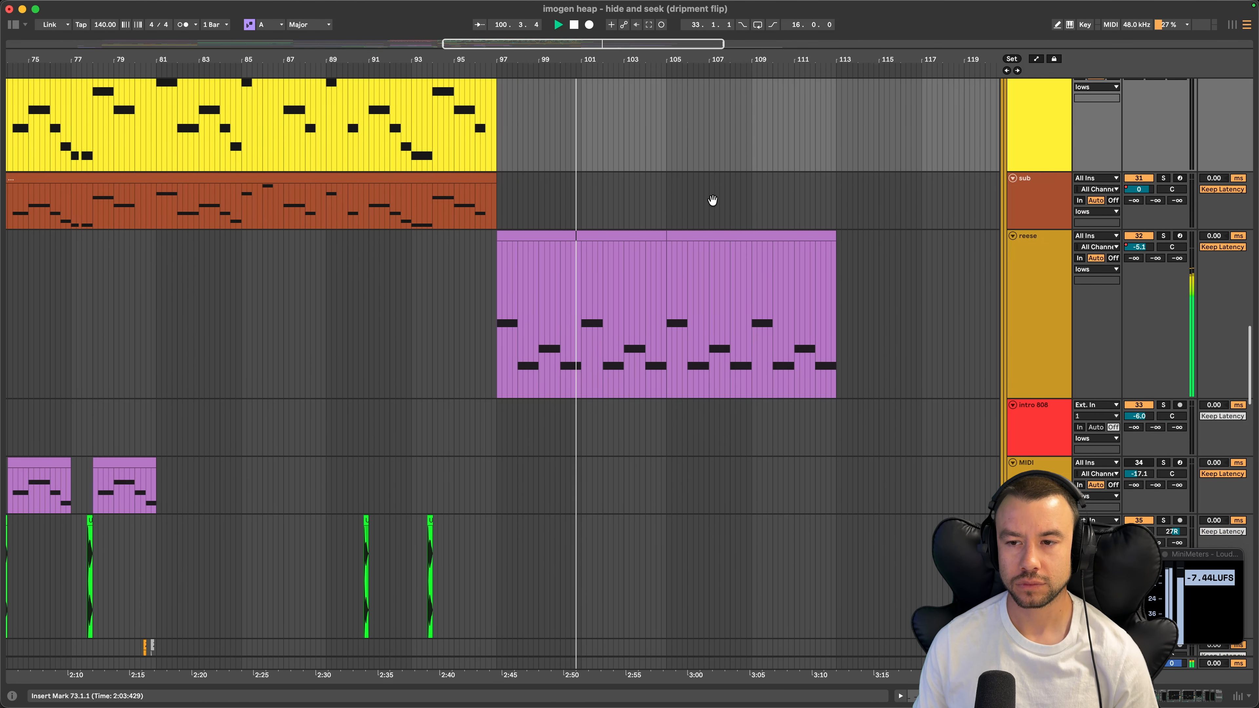
{"action": "scroll", "coordinate": [712, 203], "scroll_direction": "down", "scroll_amount": 5}
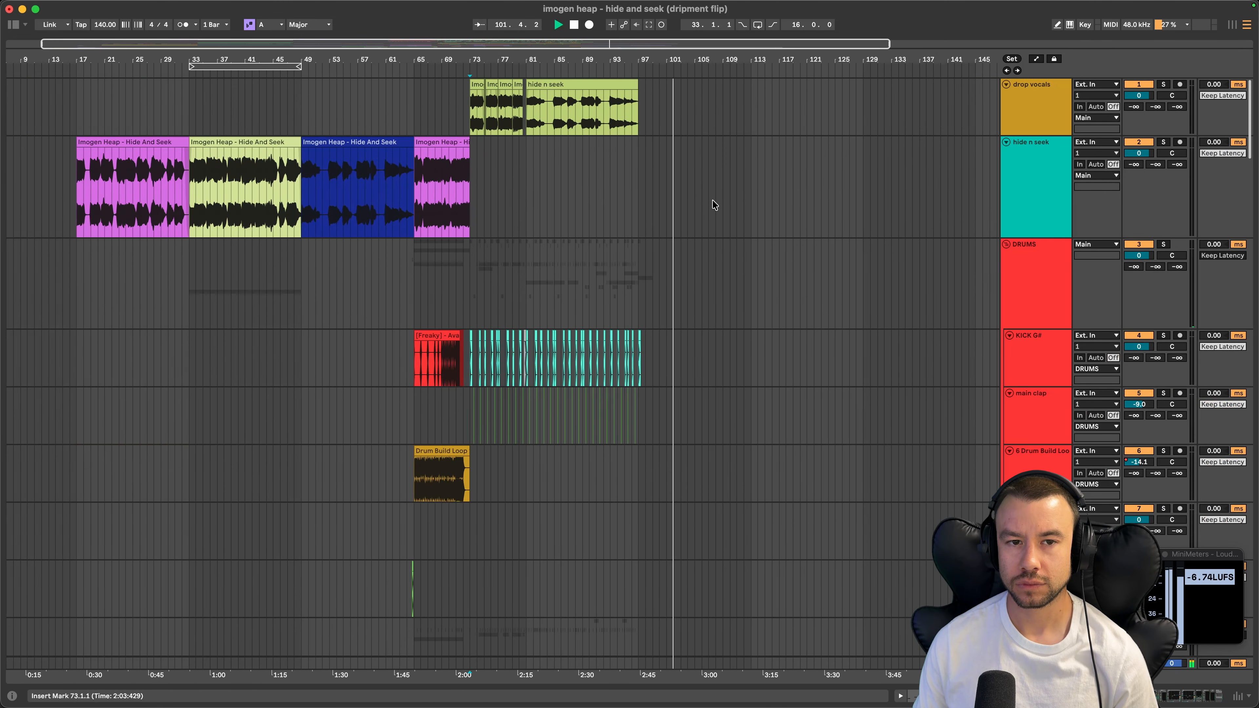
{"action": "scroll", "coordinate": [508, 385], "scroll_direction": "down", "scroll_amount": 20}
{"action": "scroll", "coordinate": [509, 382], "scroll_direction": "down", "scroll_amount": 20}
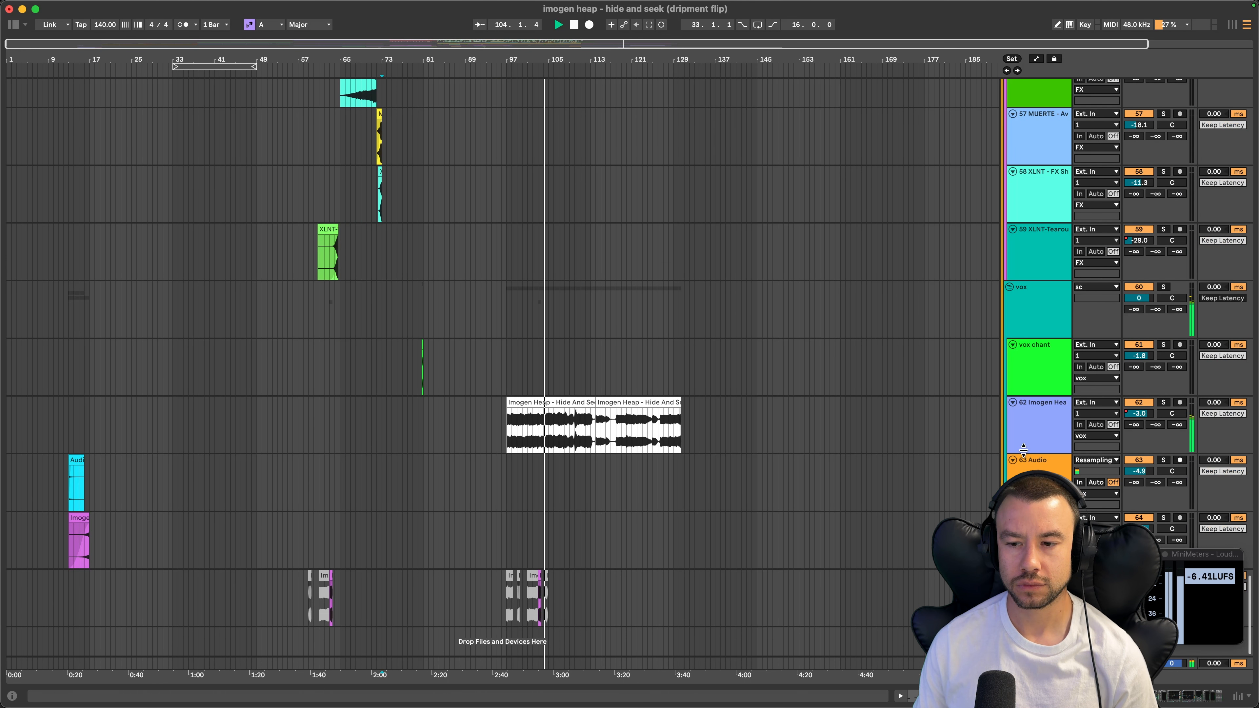
Collapse all tracks, unfold the "sc" group and move the "vox" group out of it to the start of the track list
{"action": "left_click", "coordinate": [1031, 429]}
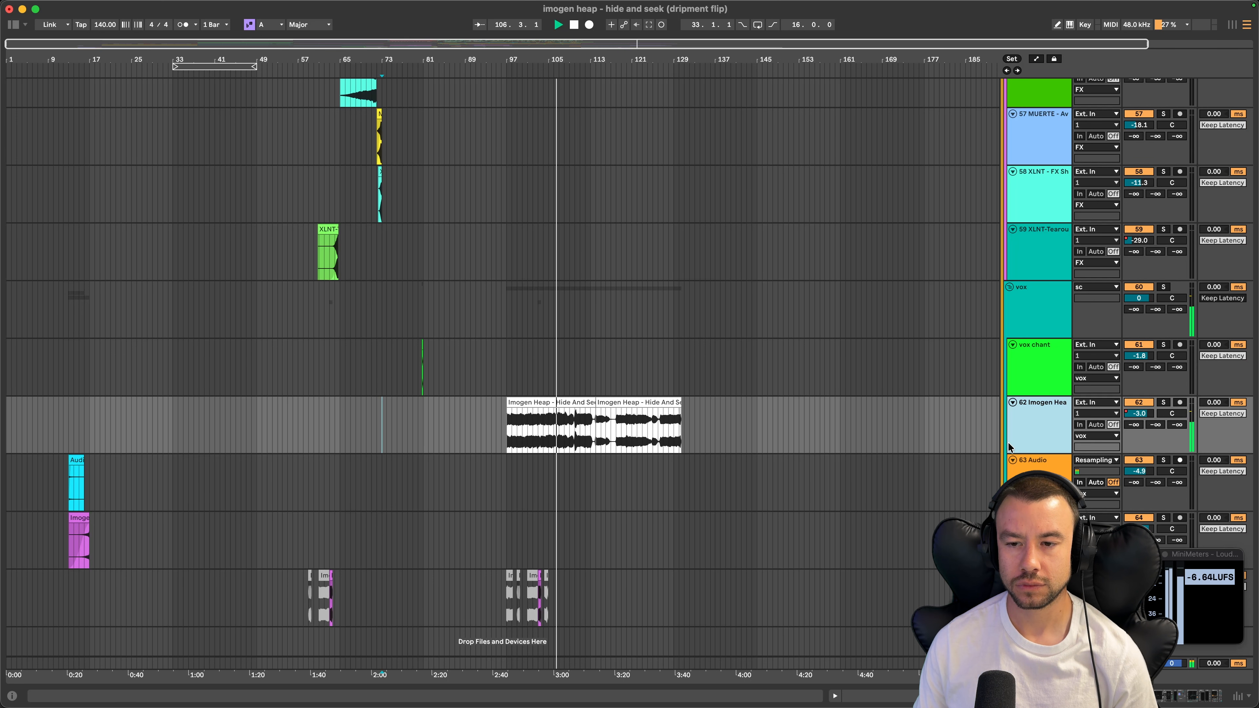
{"action": "left_click", "coordinate": [1043, 286]}
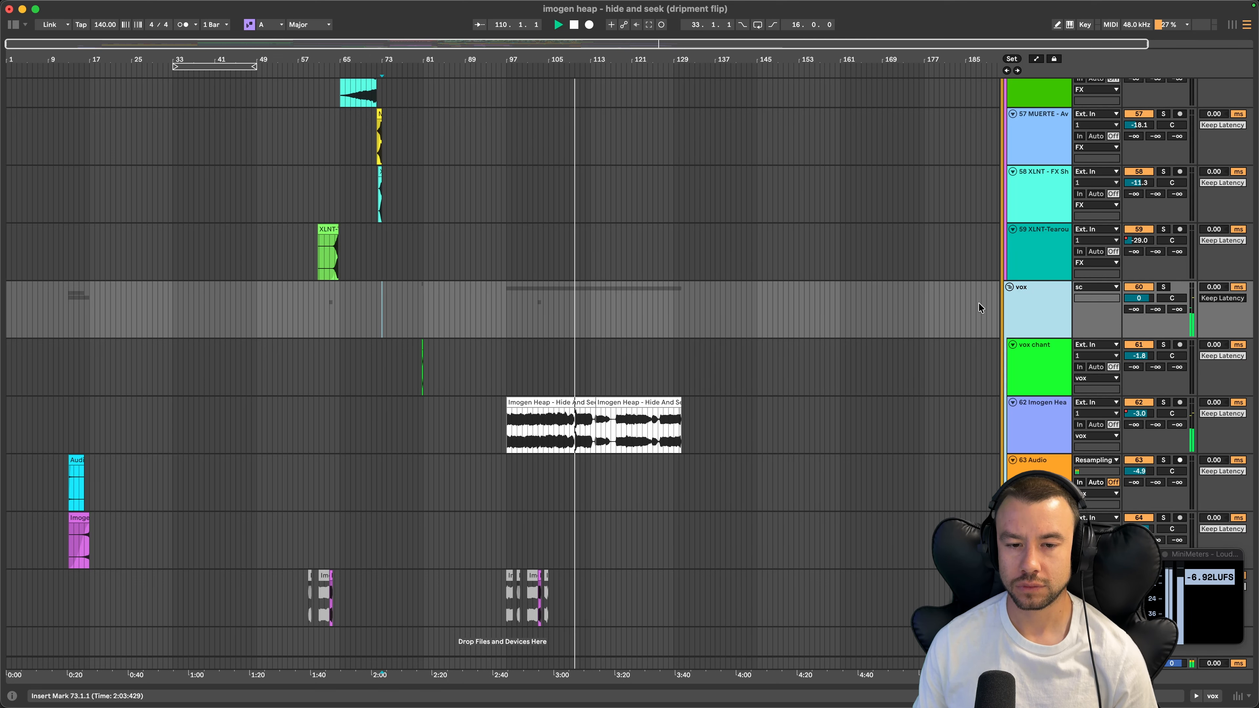
{"action": "key", "text": "alt+u"}
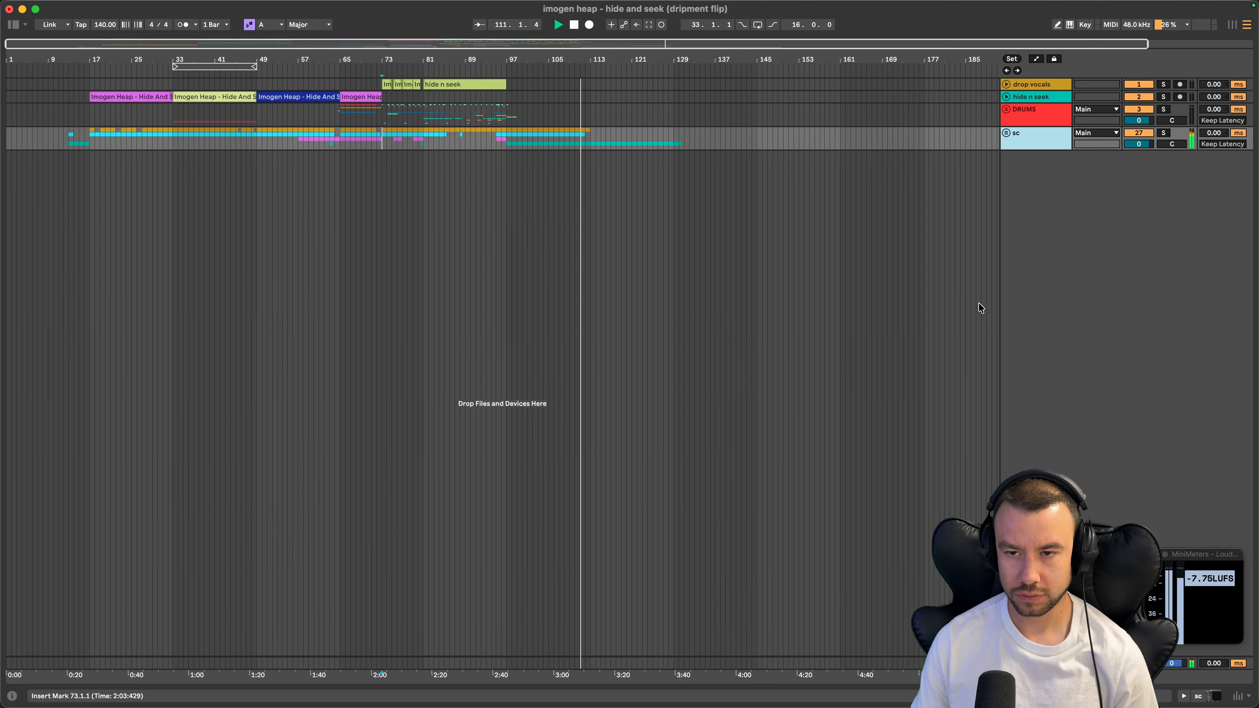
{"action": "left_click", "coordinate": [1007, 133]}
{"action": "left_click", "coordinate": [1025, 269]}
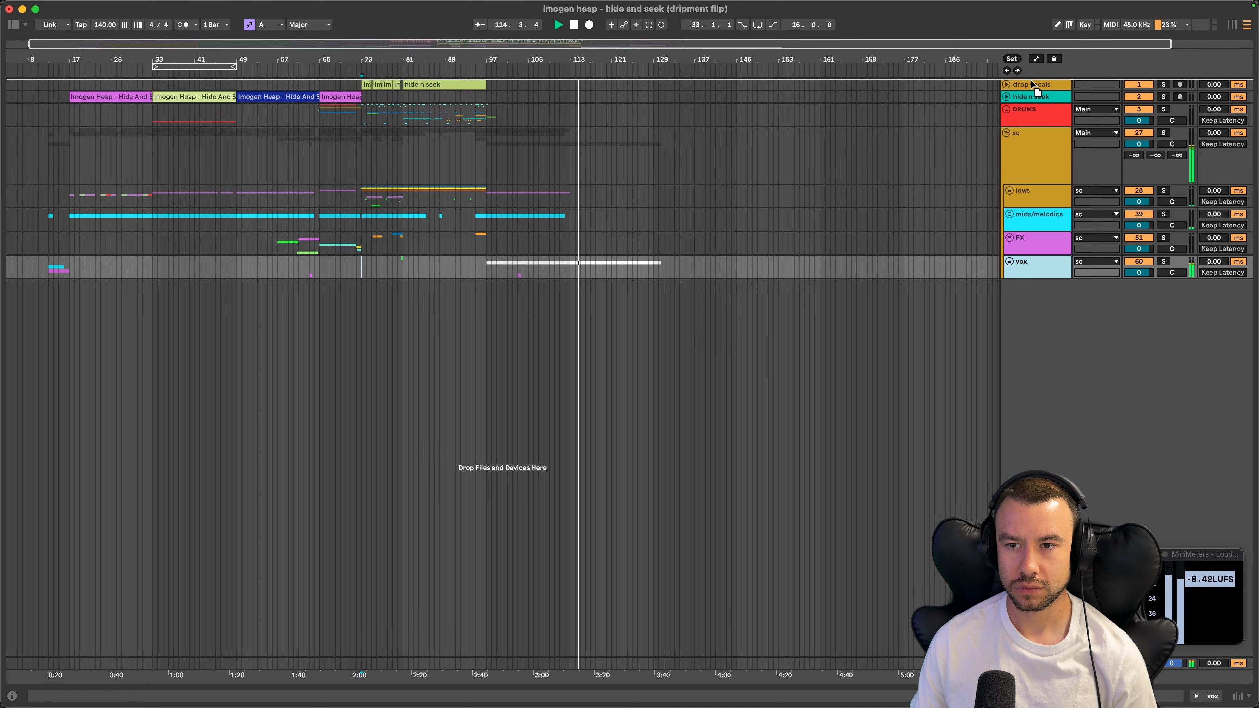
{"action": "left_click_drag", "start_coordinate": [1031, 81], "coordinate": [1031, 80]}
Move the "drop vocals" and "hide n seek" tracks into the "vox" group and unfold the group
{"action": "left_click", "coordinate": [1031, 122]}
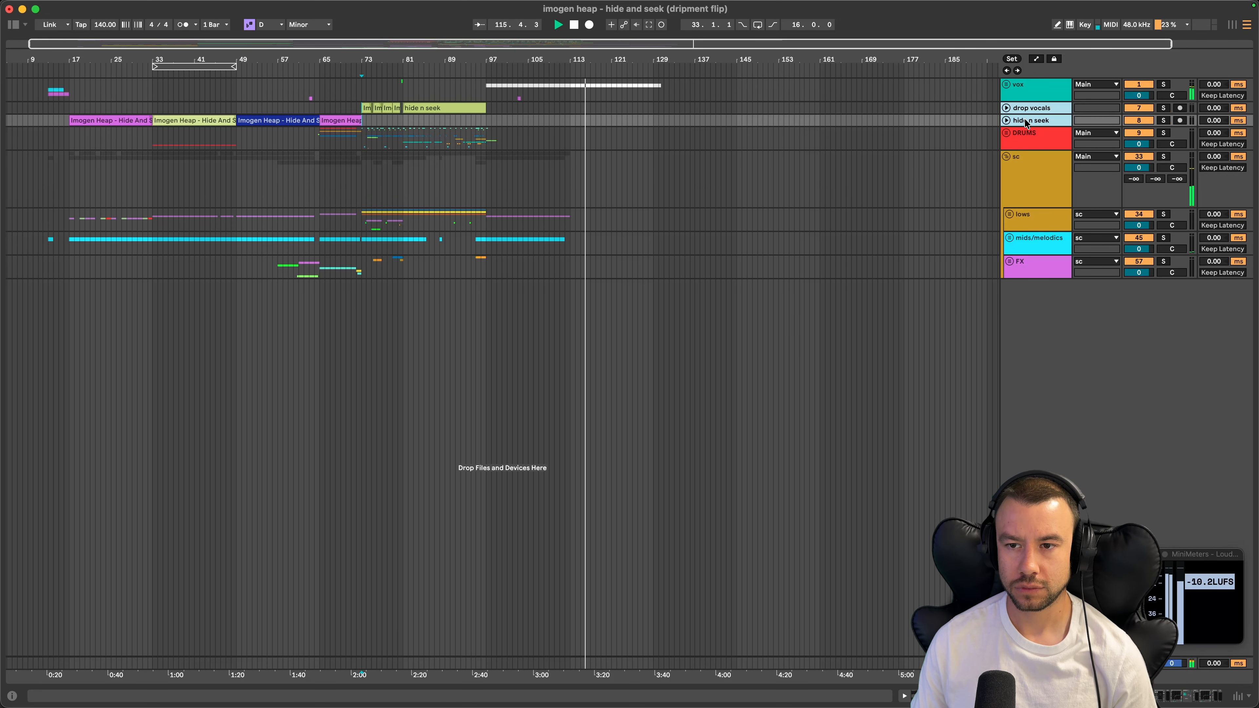
{"action": "left_click", "coordinate": [1031, 112]}
{"action": "left_click", "coordinate": [1027, 80], "text": "shift"}
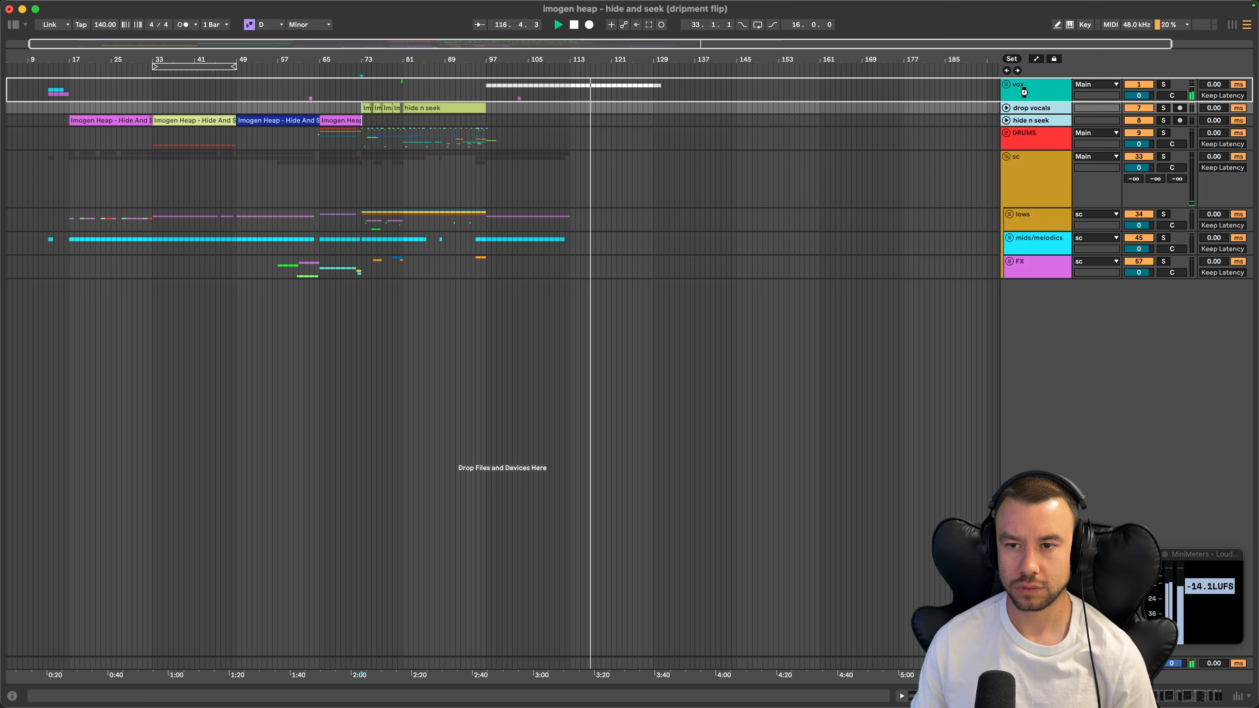
{"action": "left_click", "coordinate": [1006, 84]}
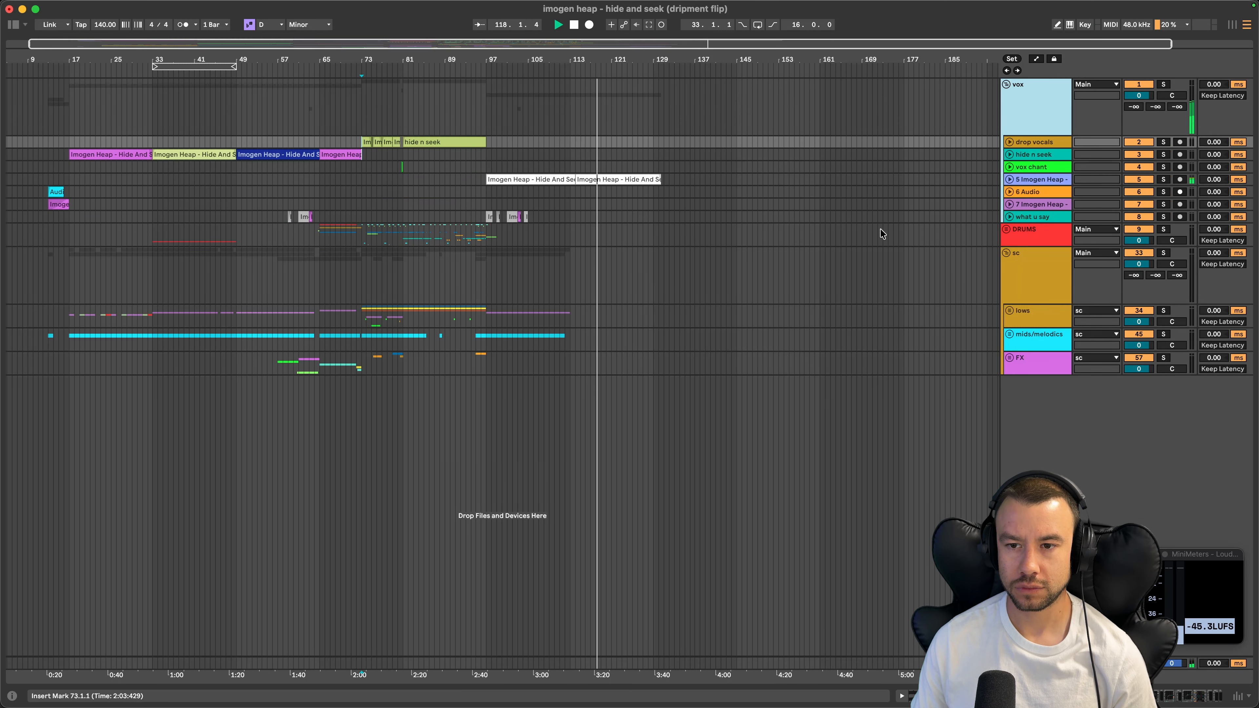
Unfold the vocal track holding the clips from bar 97 onward and rename it "outro"
{"action": "left_click", "coordinate": [1010, 180]}
{"action": "key", "text": "plus"}
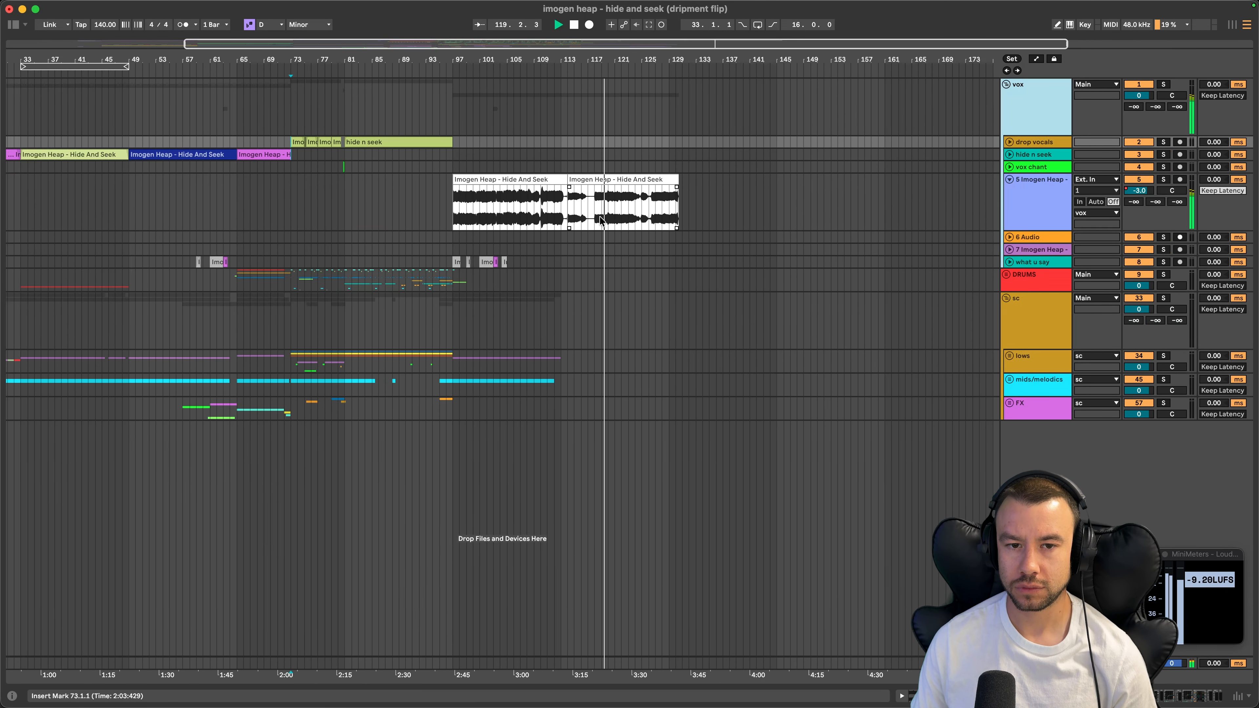
{"action": "left_click", "coordinate": [1034, 202]}
{"action": "key", "text": "super+r"}
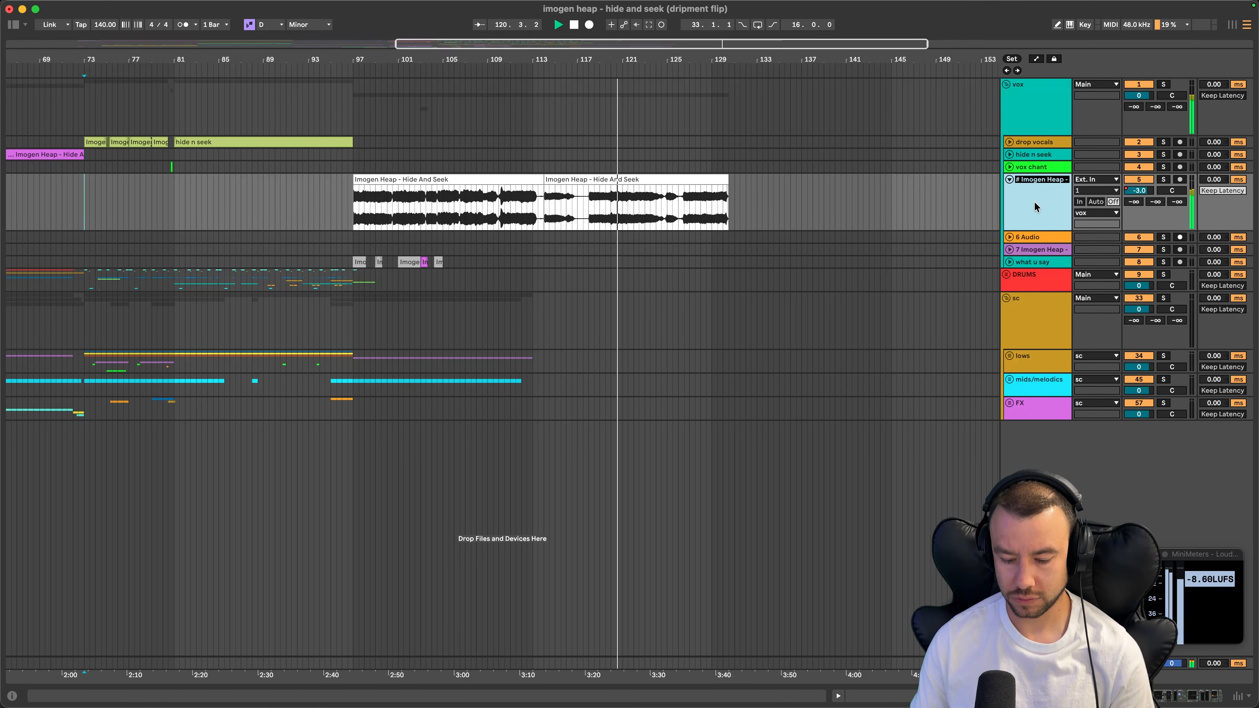
{"action": "type", "text": "outro"}
{"action": "key", "text": "Return"}
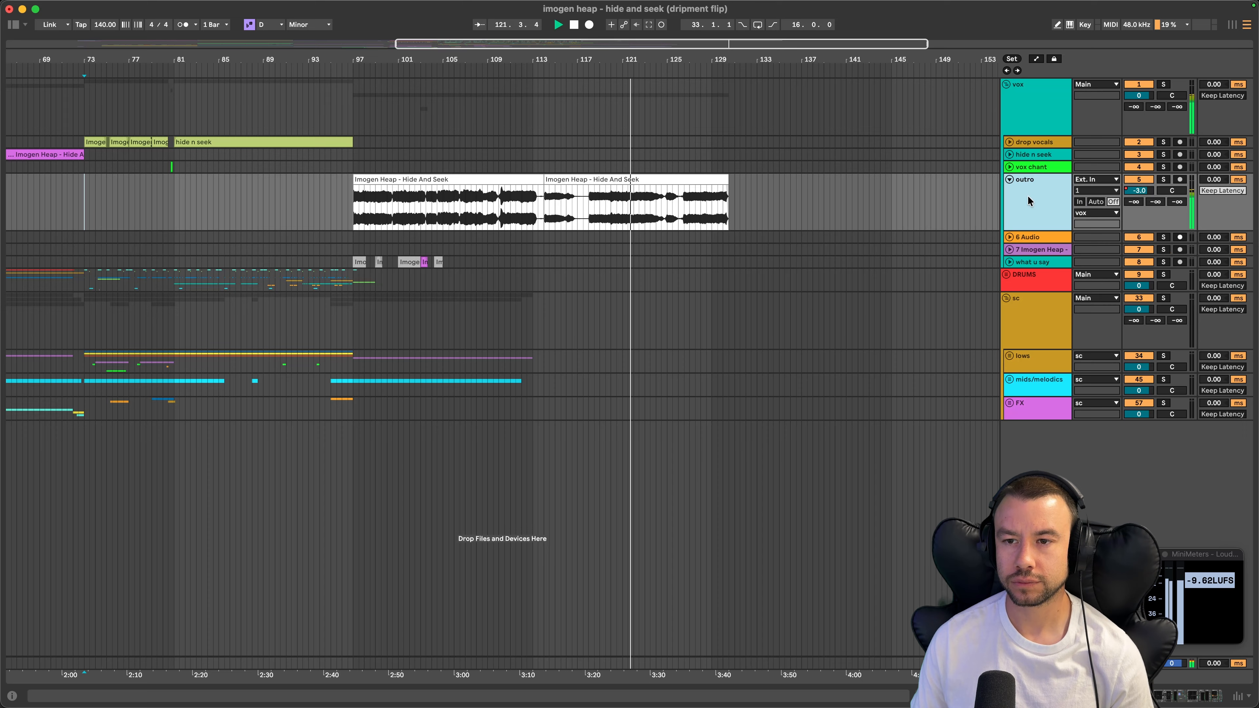
Listen to the end of the outro, inspect the "outro" track's effect chain and stop playback
{"action": "key", "text": "minus"}
{"action": "key", "text": "minus"}
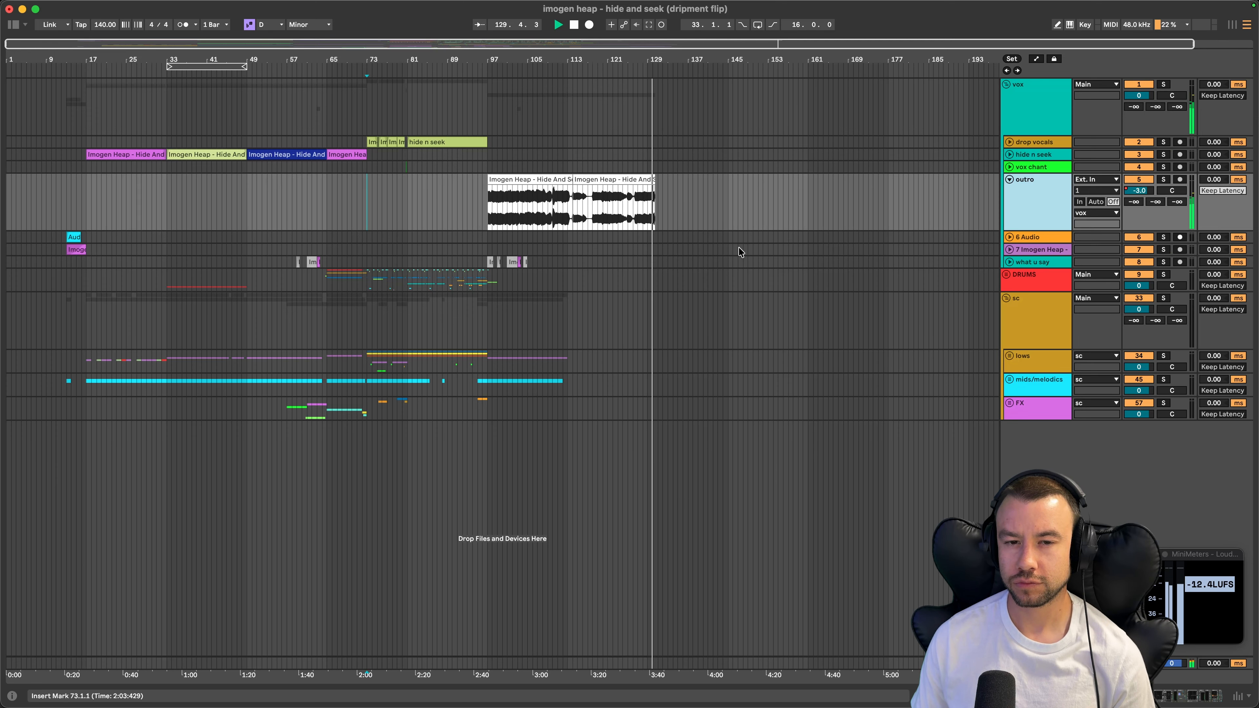
{"action": "scroll", "coordinate": [662, 202], "scroll_direction": "up", "scroll_amount": 6}
{"action": "scroll", "coordinate": [661, 202], "scroll_direction": "down", "scroll_amount": 2}
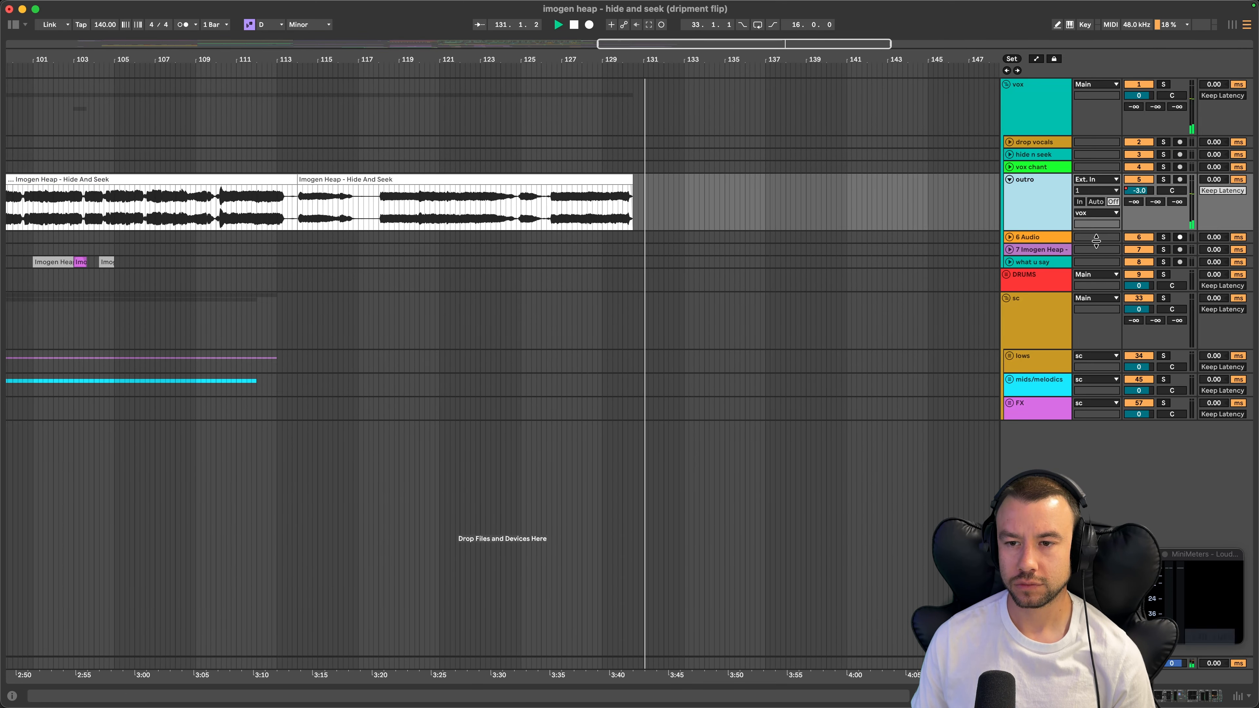
{"action": "left_click", "coordinate": [1031, 203]}
{"action": "scroll", "coordinate": [637, 626], "scroll_direction": "right", "scroll_amount": 10}
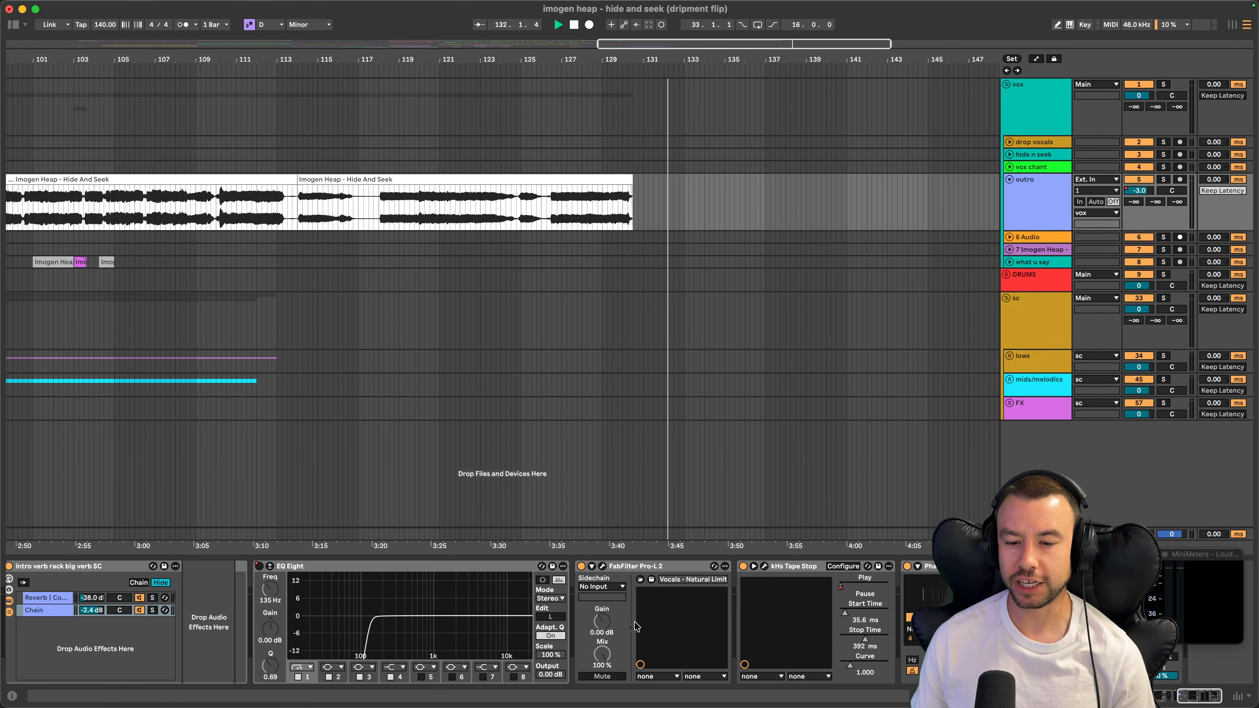
{"action": "key", "text": "space"}
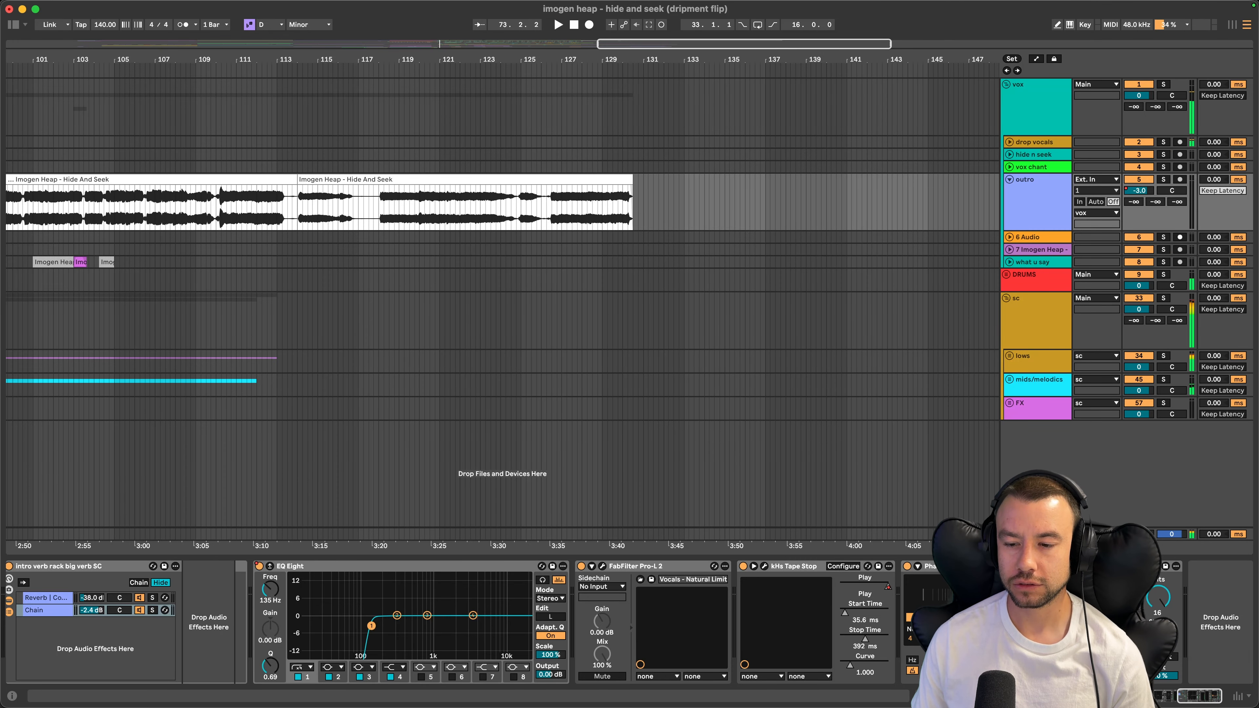
{"action": "key", "text": "super+alt+l"}
Place the insert marker at bar 12 on the "outro" track and unfold the "vox chant", "hide n seek" and "drop vocals" tracks
{"action": "key", "text": "minus"}
{"action": "key", "text": "minus"}
{"action": "key", "text": "minus"}
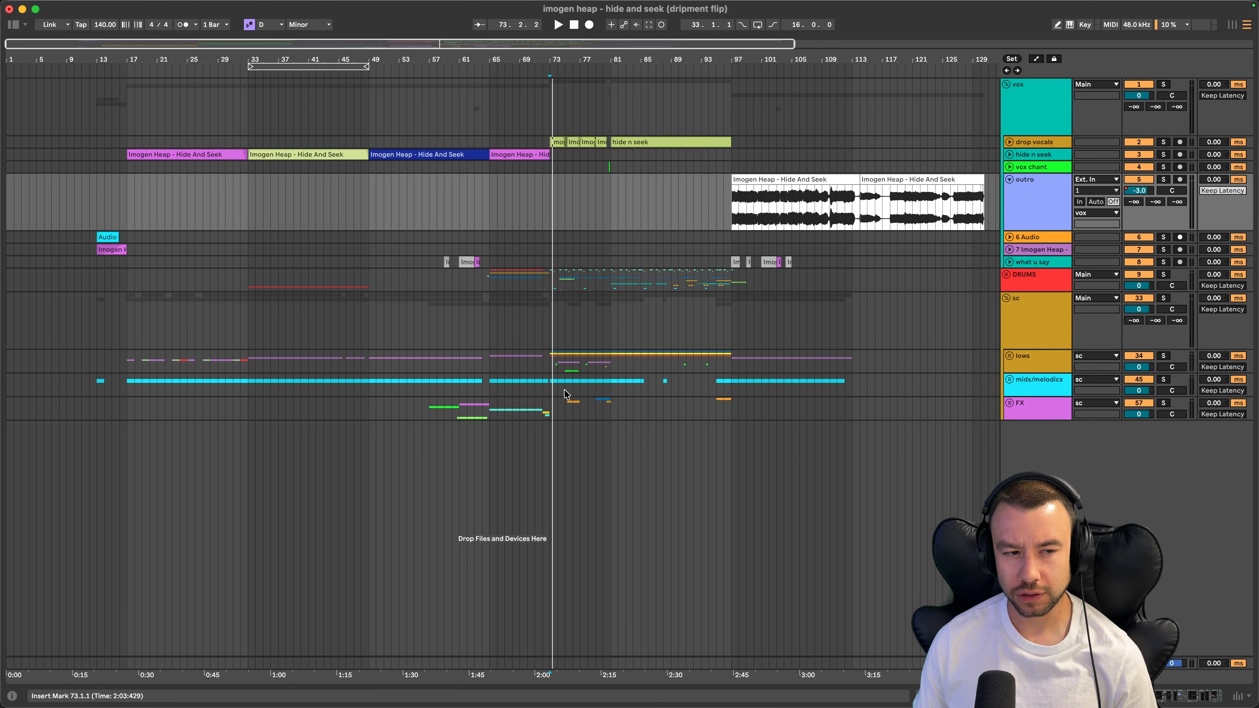
{"action": "scroll", "coordinate": [122, 226], "scroll_direction": "down", "scroll_amount": 2}
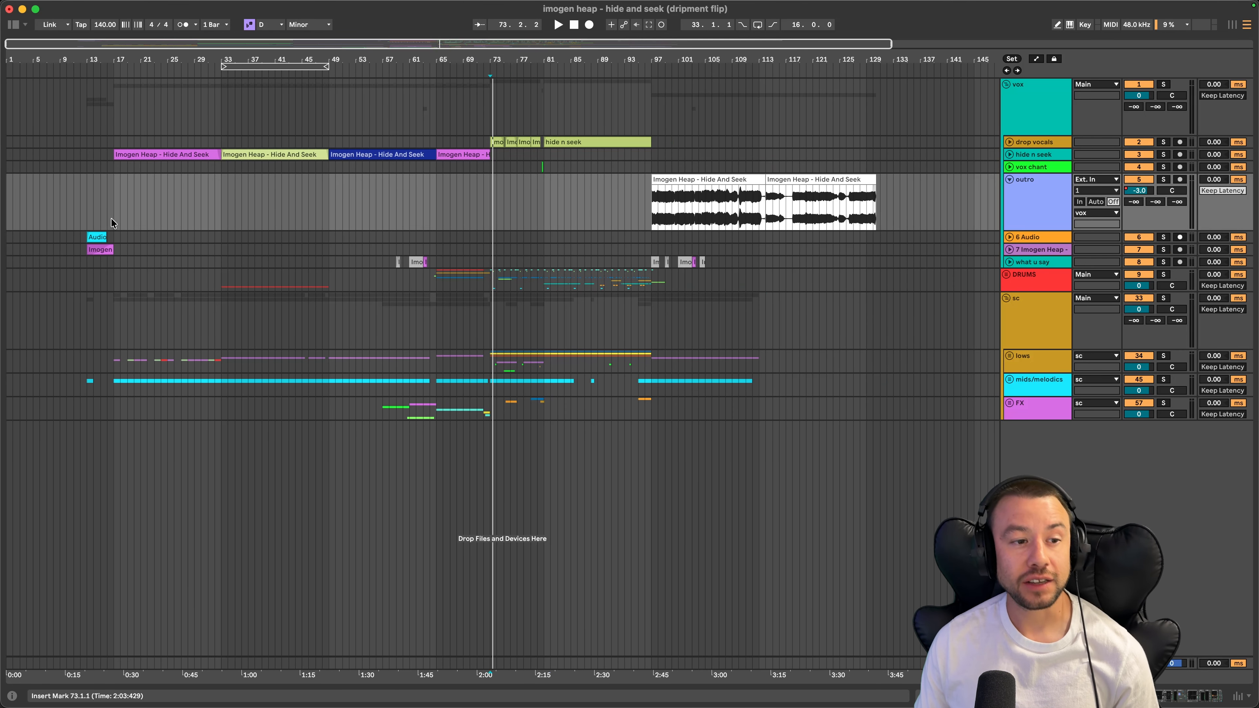
{"action": "scroll", "coordinate": [112, 220], "scroll_direction": "down", "scroll_amount": 2}
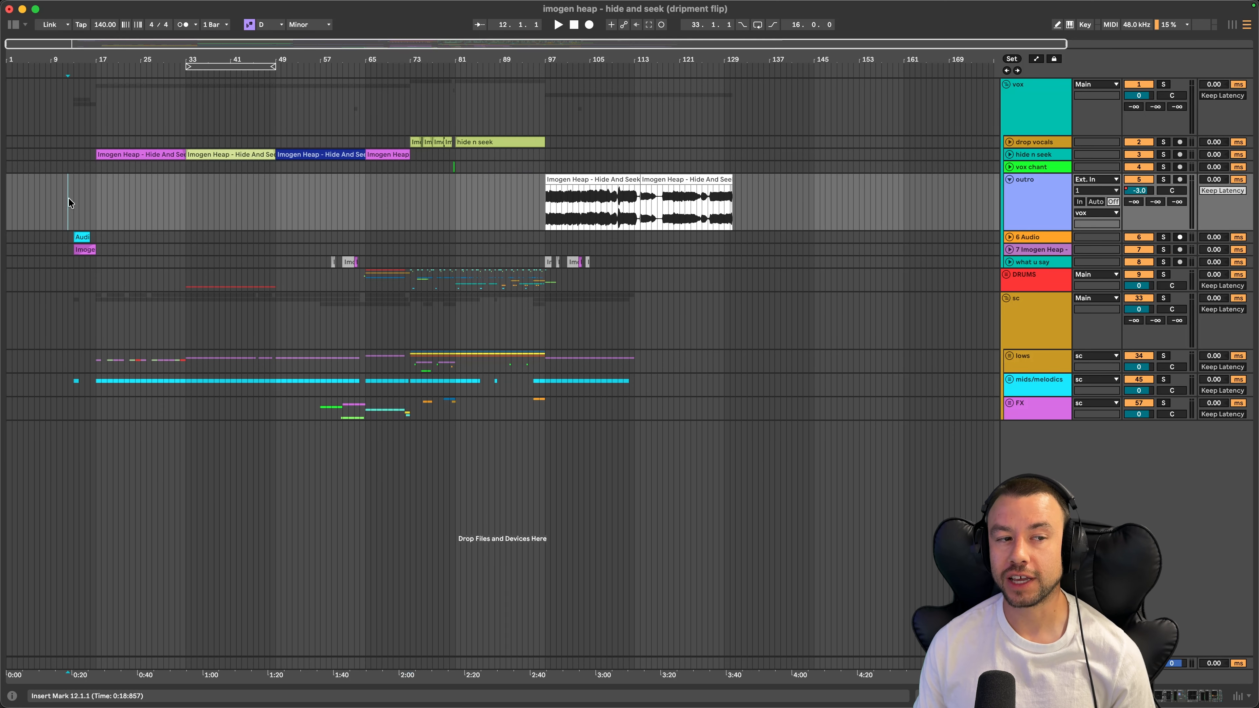
{"action": "left_click", "coordinate": [1007, 164]}
{"action": "left_click", "coordinate": [1009, 152]}
{"action": "left_click", "coordinate": [1009, 142]}
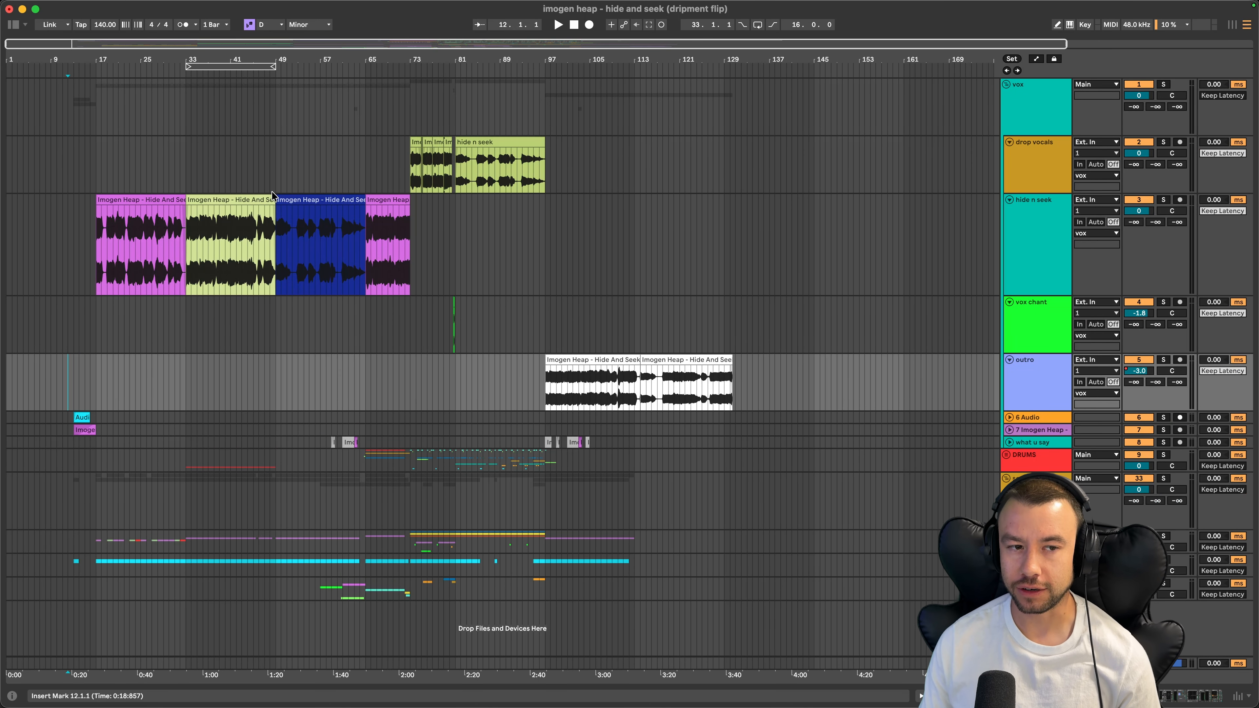
Open the "hide n seek" track's clip at bar 33, set its scale to A Major and close the clip view
{"action": "scroll", "coordinate": [271, 191], "scroll_direction": "up", "scroll_amount": 3}
{"action": "scroll", "coordinate": [222, 274], "scroll_direction": "up", "scroll_amount": 1}
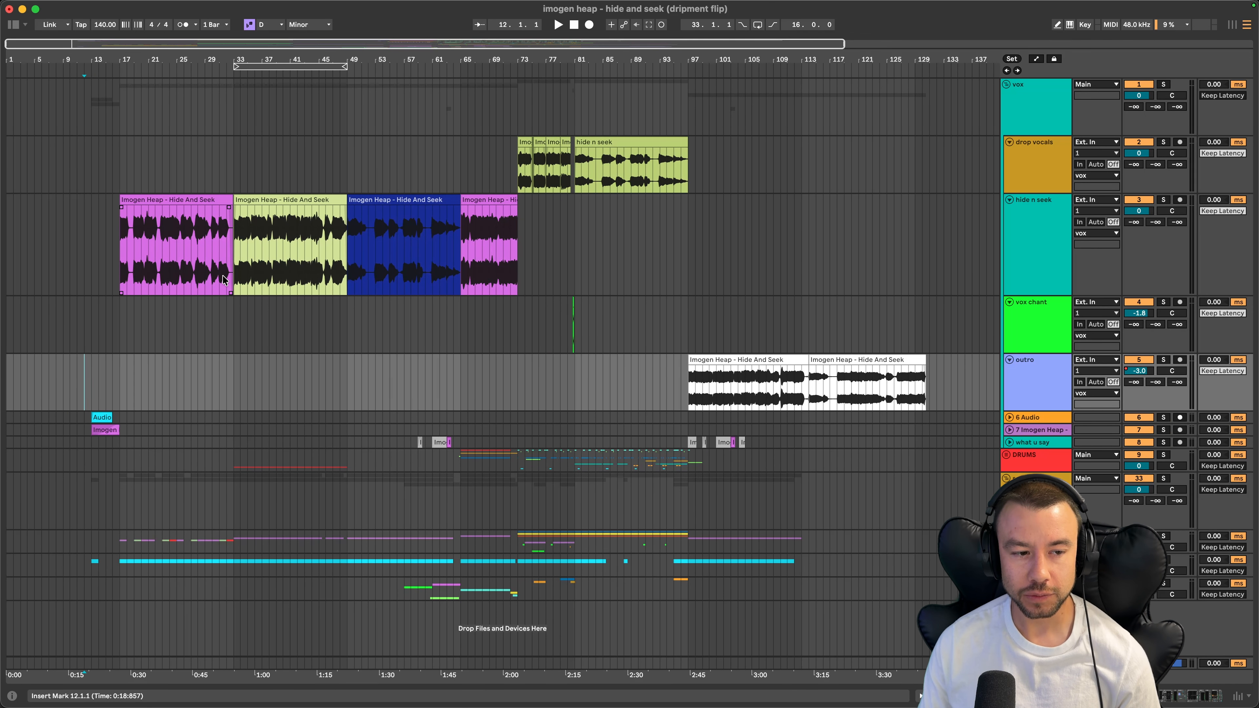
{"action": "key", "text": "Up"}
{"action": "key", "text": "Up"}
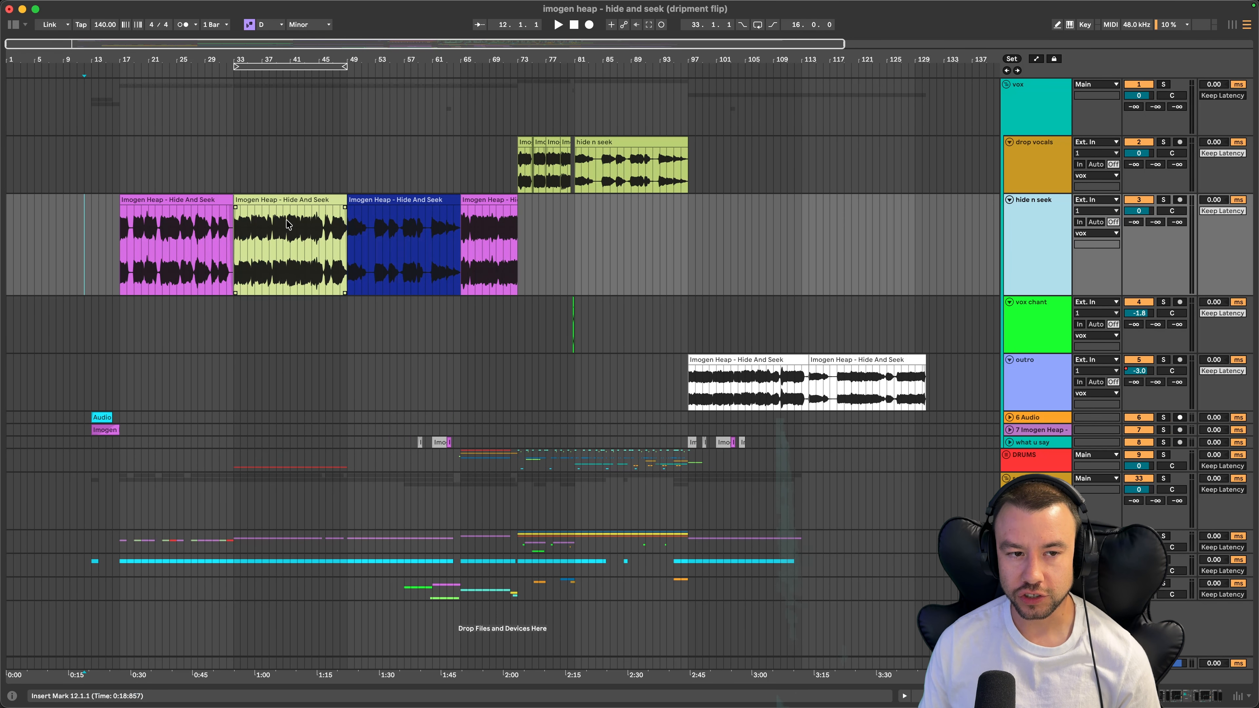
{"action": "scroll", "coordinate": [288, 224], "scroll_direction": "up", "scroll_amount": 5}
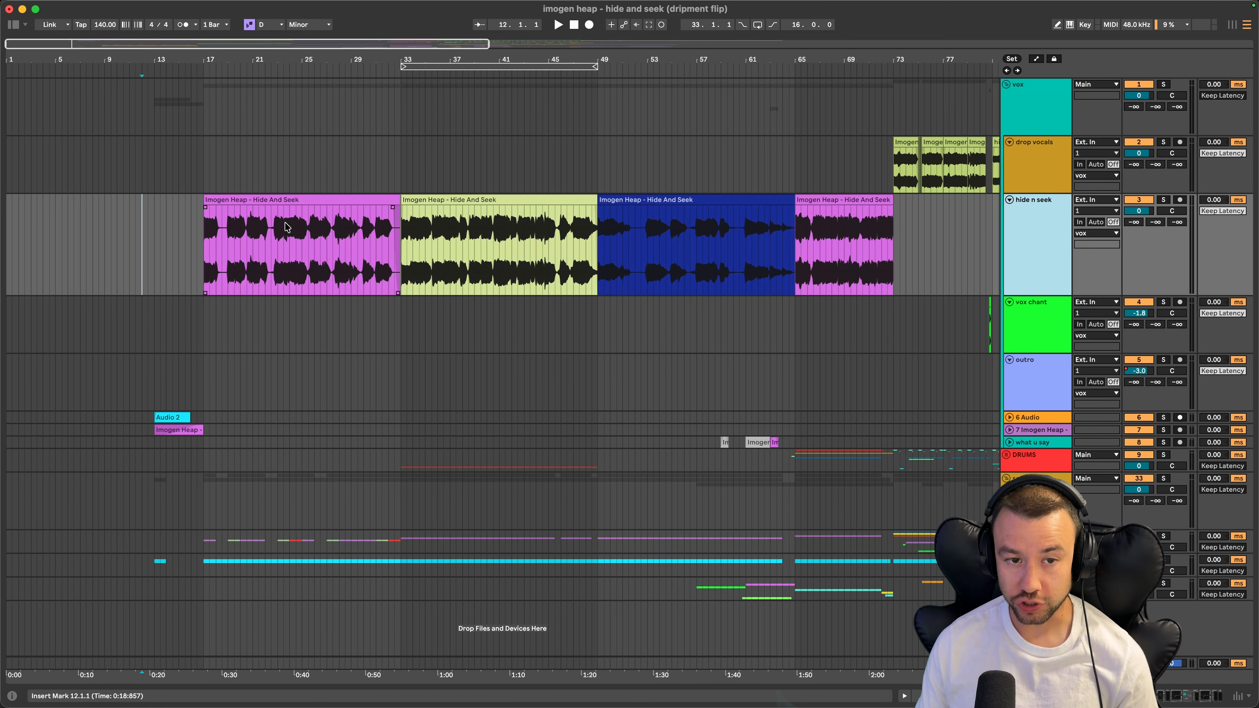
{"action": "double_click", "coordinate": [442, 202]}
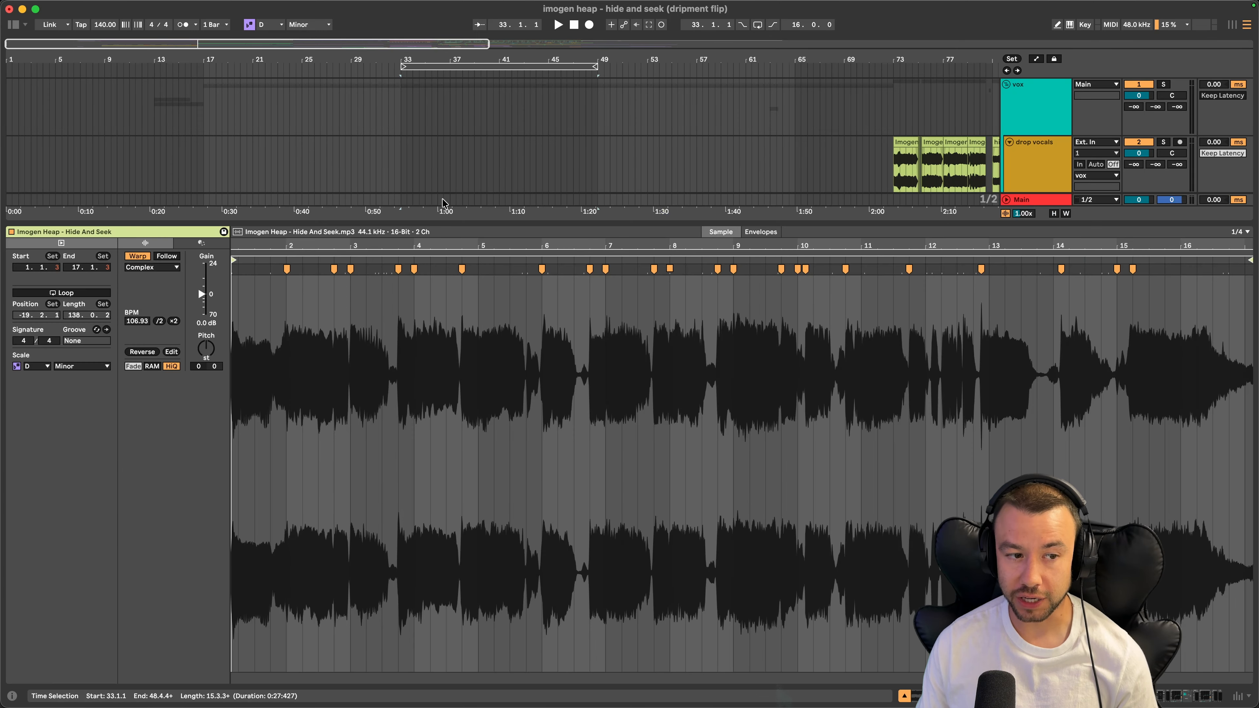
{"action": "left_click", "coordinate": [74, 366]}
{"action": "left_click", "coordinate": [69, 23]}
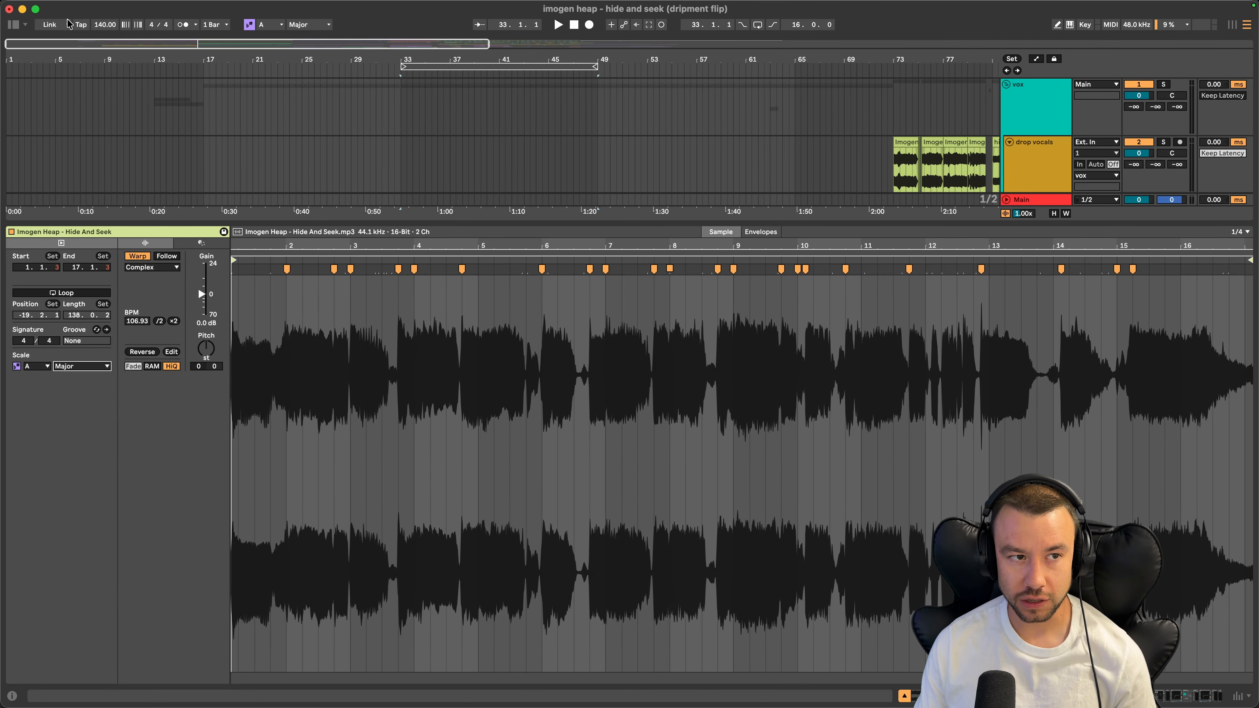
{"action": "left_click_drag", "start_coordinate": [320, 224], "coordinate": [441, 342]}
Collapse all tracks, unfold the "DRUMS" group and examine its kick, clap, drum build and snare tracks
{"action": "scroll", "coordinate": [442, 340], "scroll_direction": "down", "scroll_amount": 4}
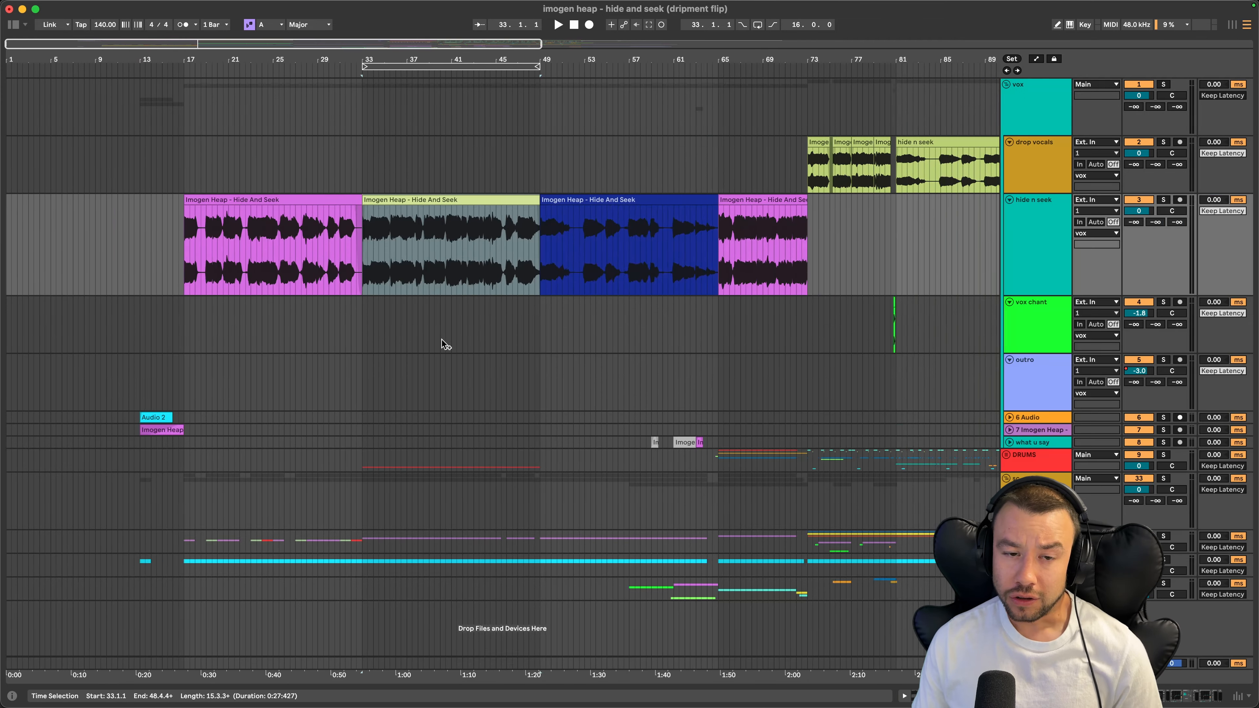
{"action": "scroll", "coordinate": [442, 340], "scroll_direction": "down", "scroll_amount": 2}
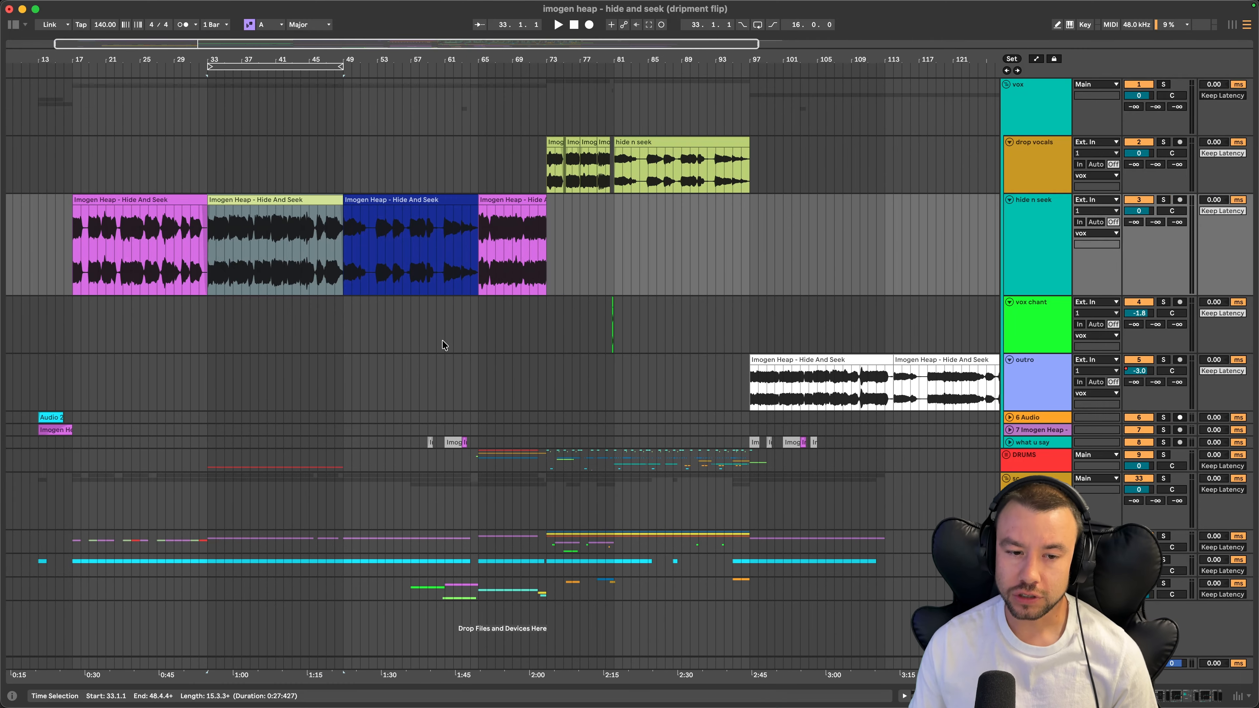
{"action": "scroll", "coordinate": [697, 466], "scroll_direction": "down", "scroll_amount": 5}
{"action": "scroll", "coordinate": [697, 466], "scroll_direction": "left", "scroll_amount": 1}
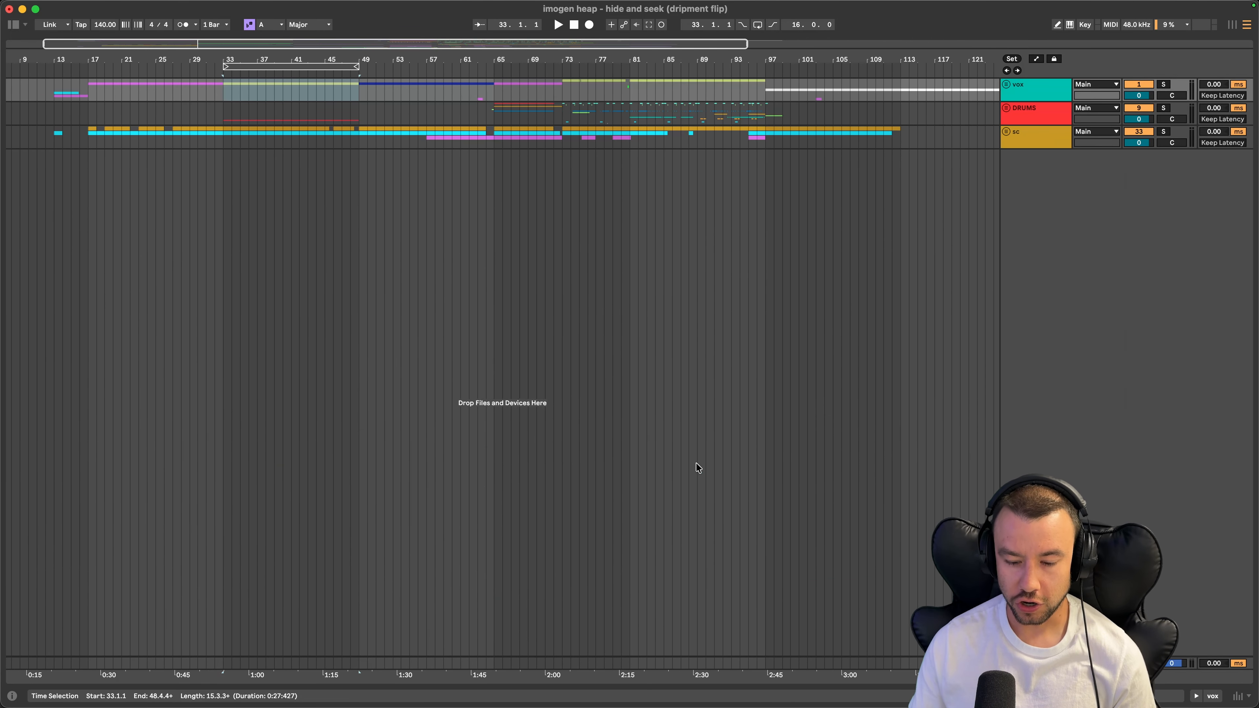
{"action": "scroll", "coordinate": [697, 466], "scroll_direction": "up", "scroll_amount": 5}
{"action": "scroll", "coordinate": [555, 325], "scroll_direction": "down", "scroll_amount": 15}
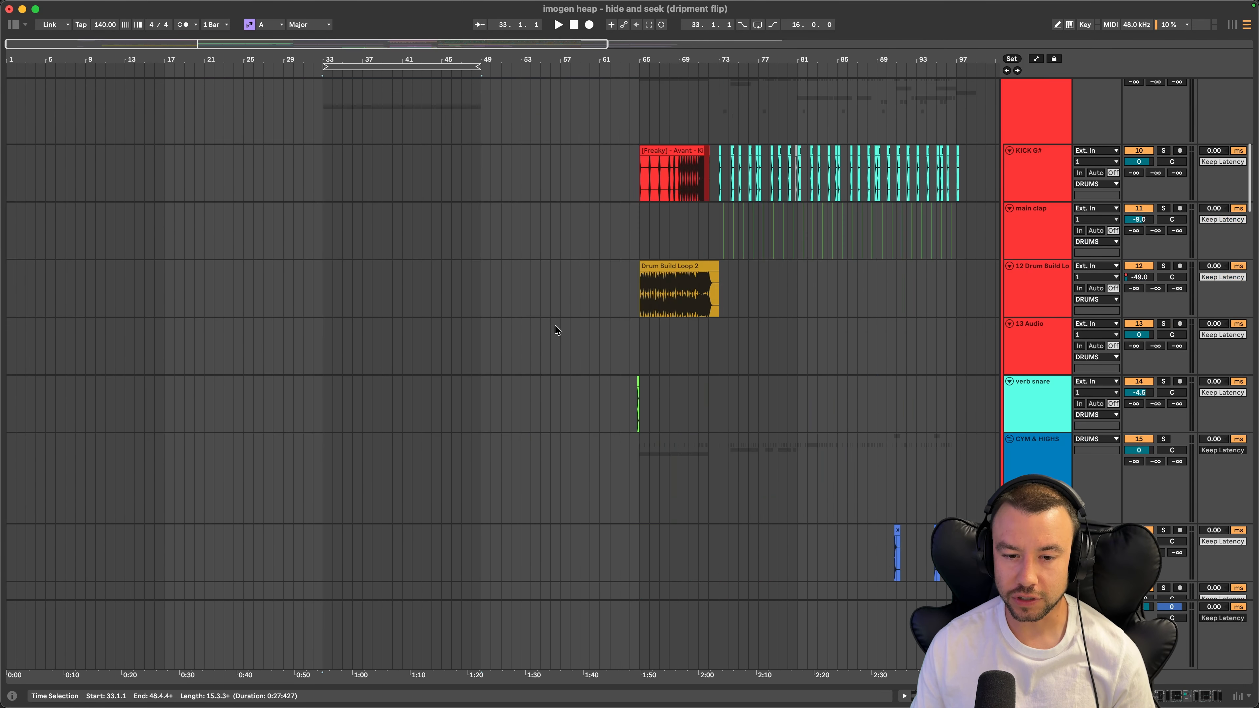
Open the "reese" track's clip at bar 33, examine its bass notes and close the clip view
{"action": "scroll", "coordinate": [555, 328], "scroll_direction": "down", "scroll_amount": 10}
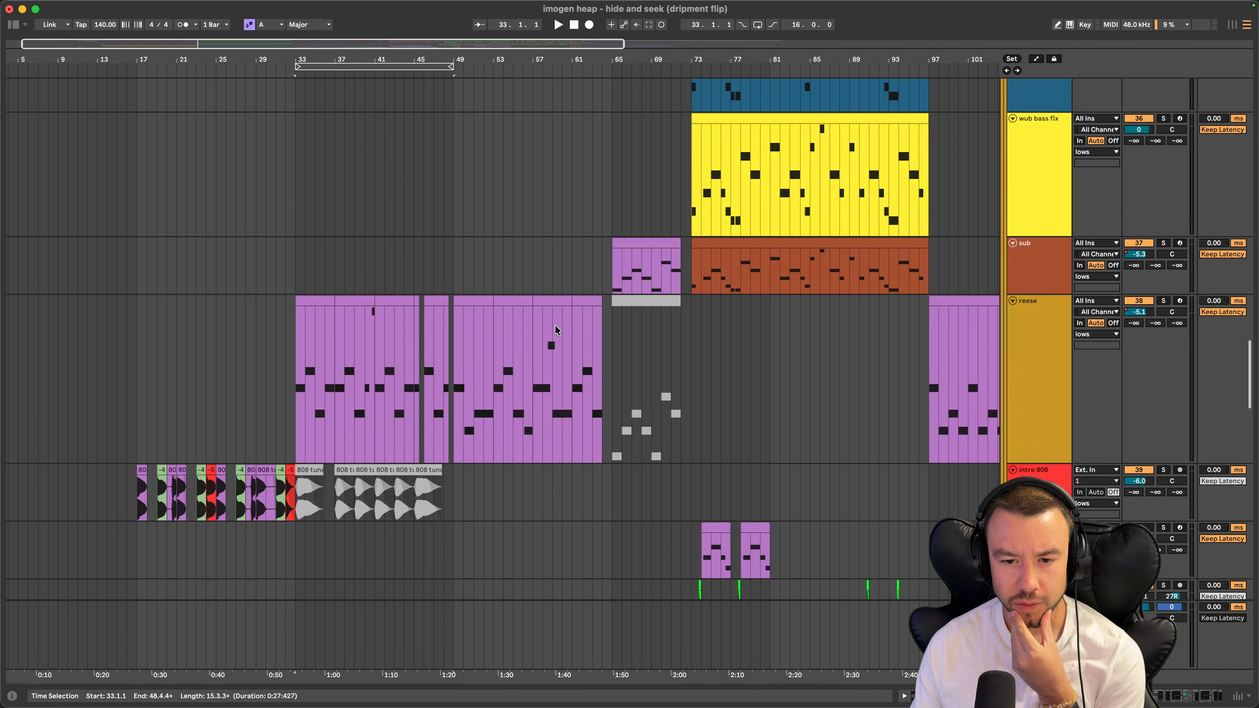
{"action": "scroll", "coordinate": [380, 375], "scroll_direction": "down", "scroll_amount": 2}
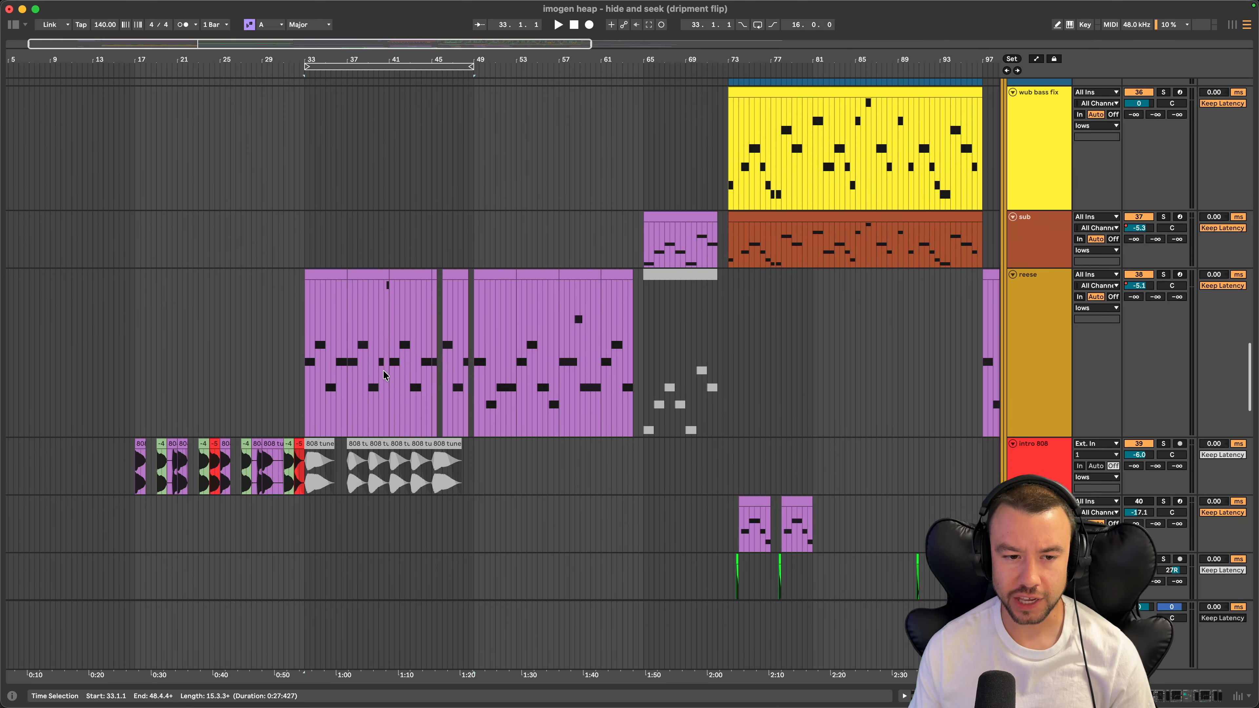
{"action": "scroll", "coordinate": [385, 375], "scroll_direction": "left", "scroll_amount": 2}
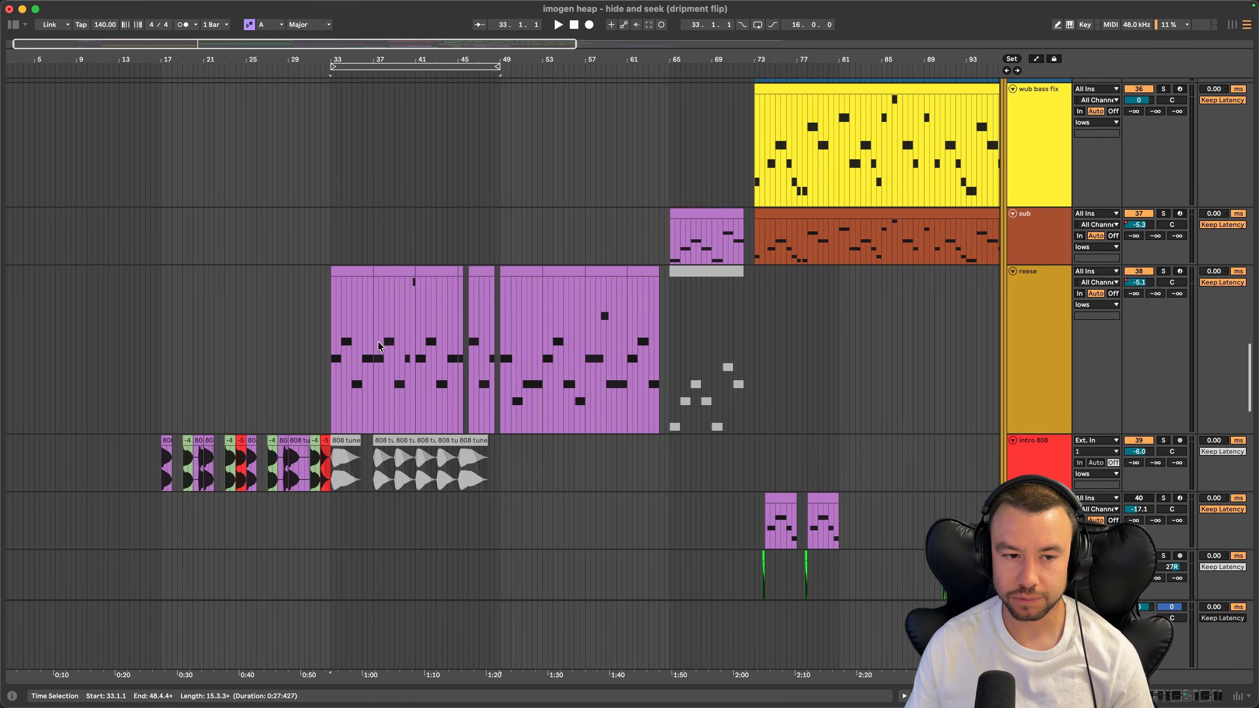
{"action": "double_click", "coordinate": [385, 375]}
{"action": "scroll", "coordinate": [626, 323], "scroll_direction": "up", "scroll_amount": 3}
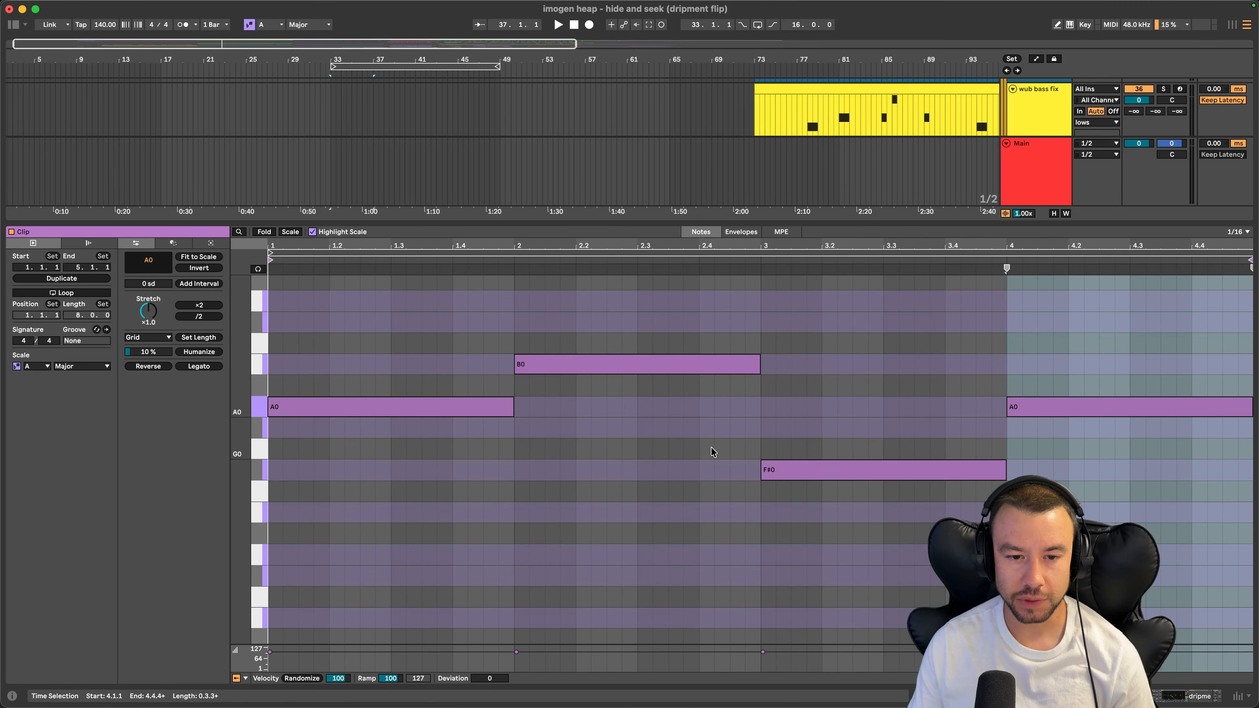
{"action": "scroll", "coordinate": [712, 451], "scroll_direction": "down", "scroll_amount": 4}
{"action": "key", "text": "super+alt+l"}
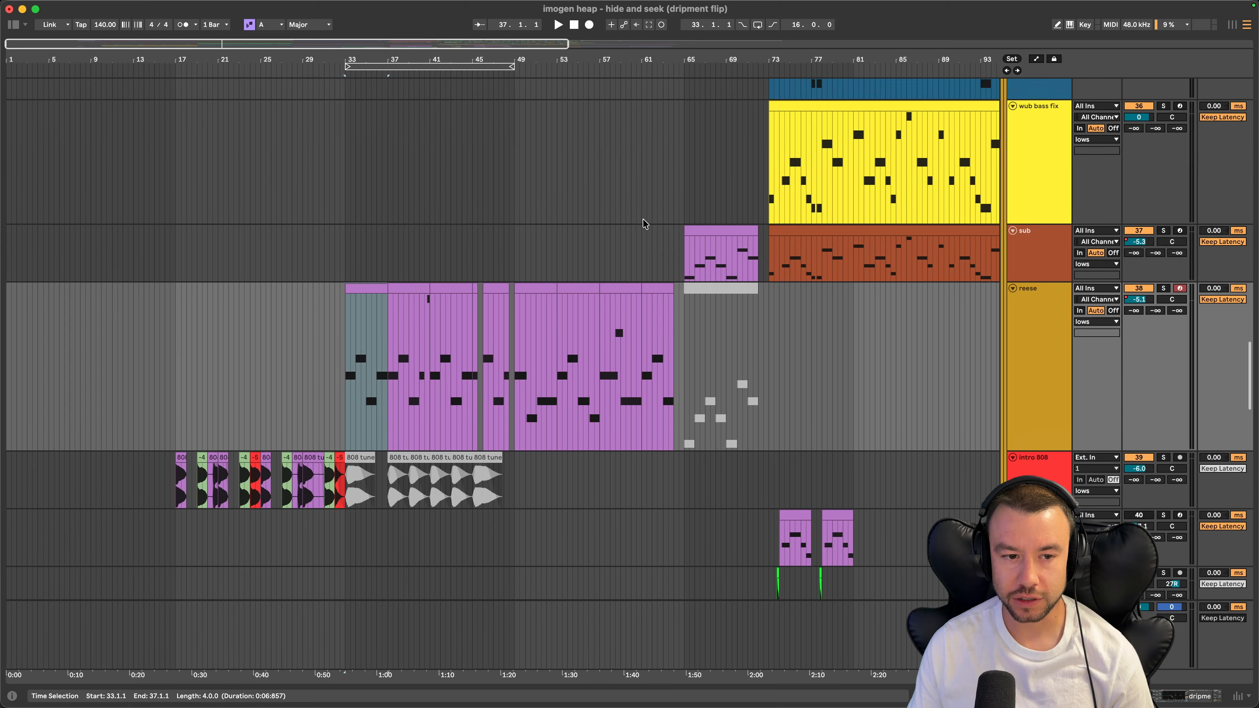
Select the "hide n seek" track's clip at bar 17, show its Separate Stems to New Audio Tracks option and dismiss it
{"action": "scroll", "coordinate": [410, 259], "scroll_direction": "up", "scroll_amount": 15}
{"action": "scroll", "coordinate": [410, 260], "scroll_direction": "right", "scroll_amount": 1}
{"action": "scroll", "coordinate": [222, 248], "scroll_direction": "down", "scroll_amount": 4}
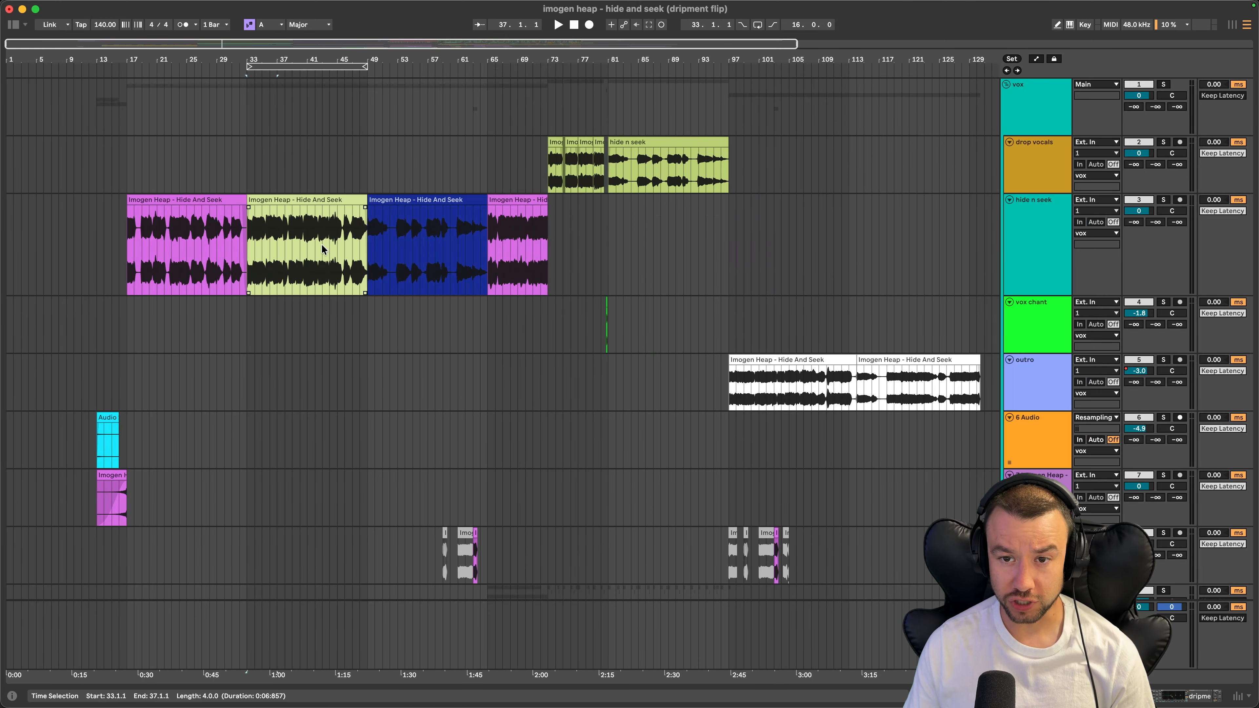
{"action": "scroll", "coordinate": [39, 283], "scroll_direction": "up", "scroll_amount": 3}
{"action": "left_click", "coordinate": [248, 200]}
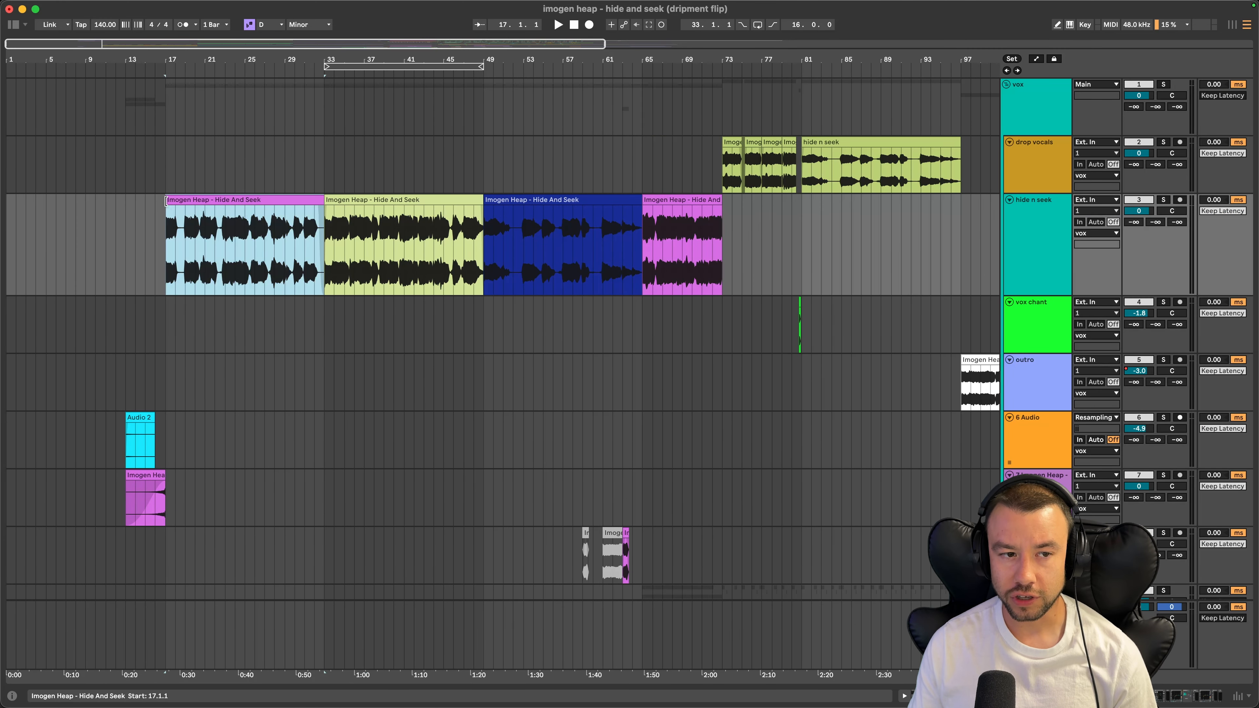
{"action": "right_click", "coordinate": [230, 198]}
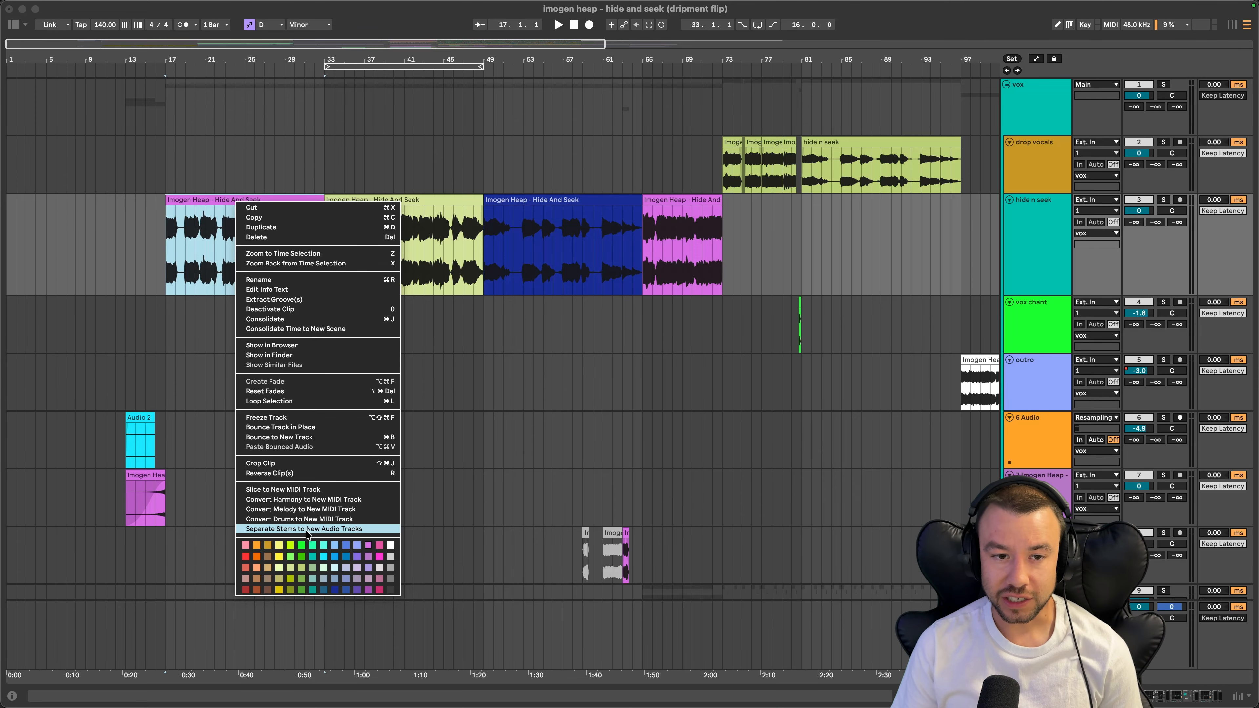
{"action": "left_click", "coordinate": [554, 354]}
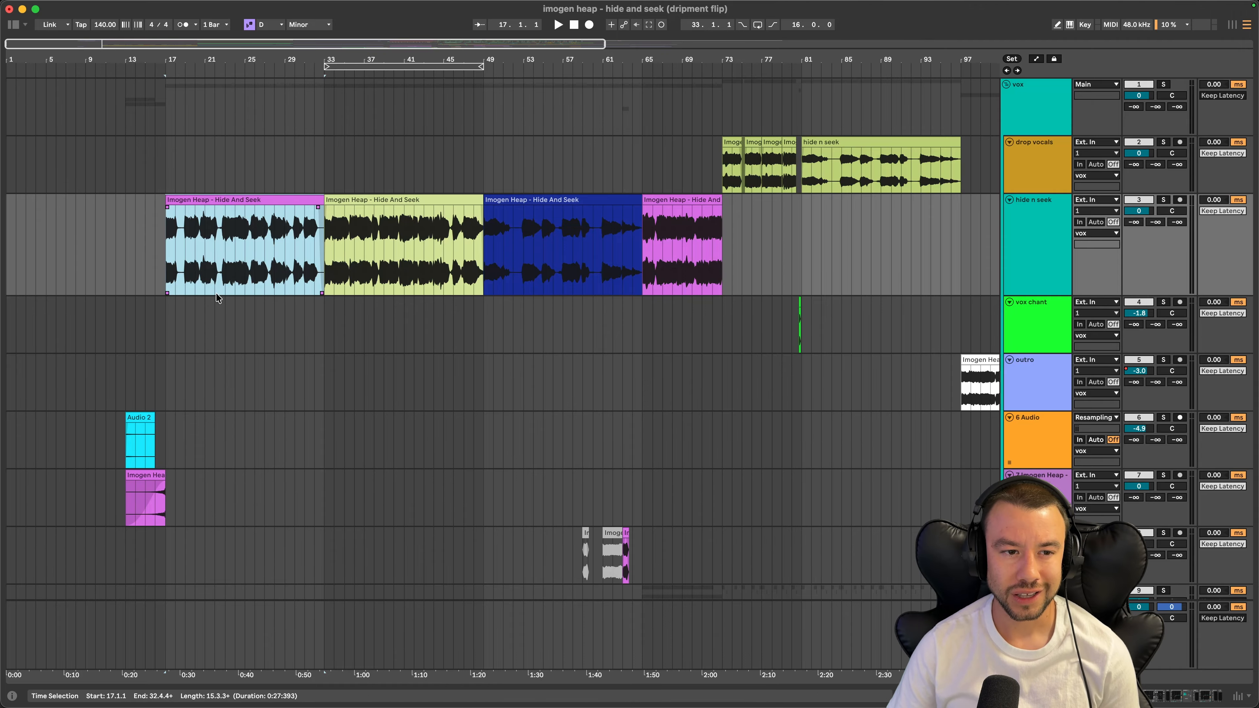
Open the "hide n seek" track's clip at bar 17, examine its waveform and warp markers, and close the clip view
{"action": "scroll", "coordinate": [216, 292], "scroll_direction": "up", "scroll_amount": 3}
{"action": "double_click", "coordinate": [226, 202]}
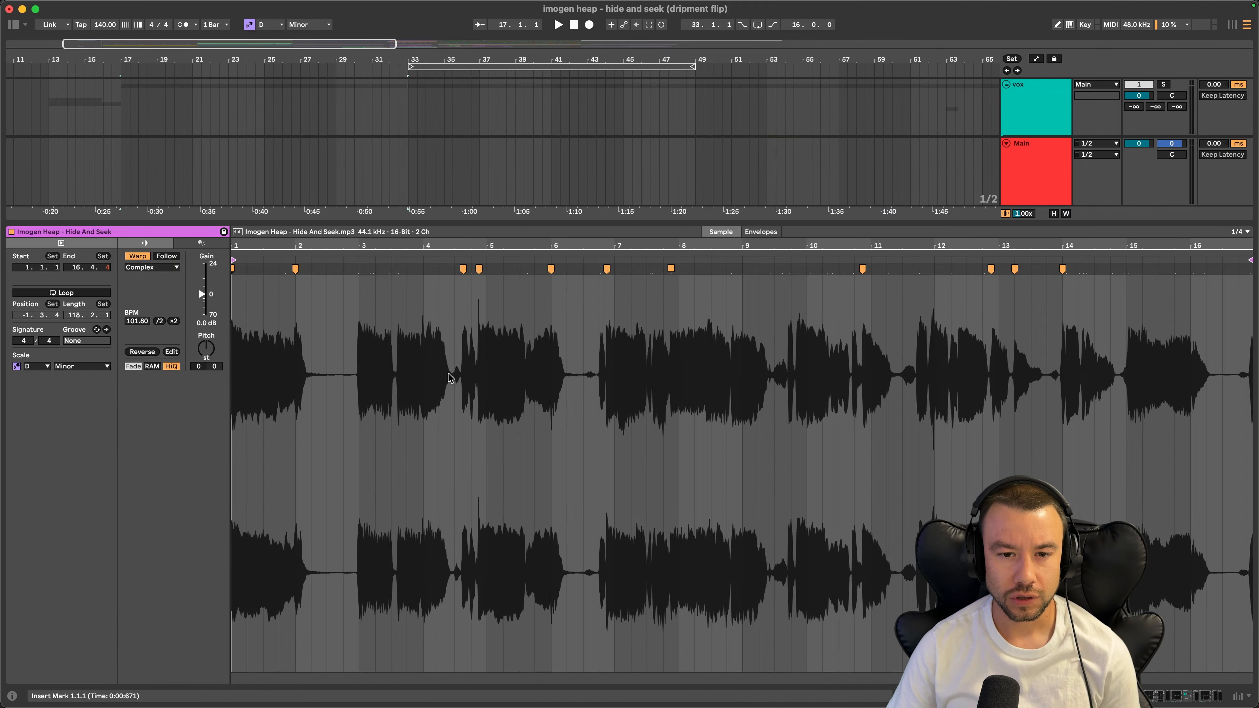
{"action": "scroll", "coordinate": [740, 354], "scroll_direction": "down", "scroll_amount": 2}
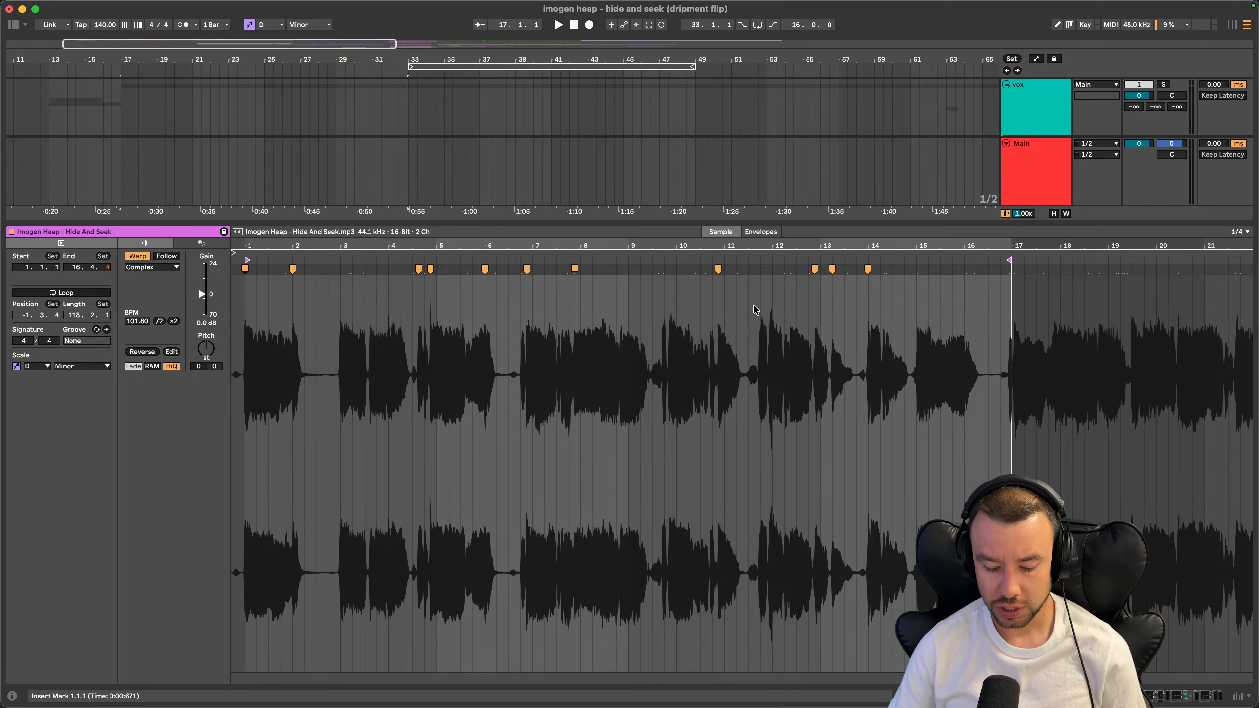
{"action": "double_click", "coordinate": [523, 219]}
{"action": "scroll", "coordinate": [305, 243], "scroll_direction": "up", "scroll_amount": 3}
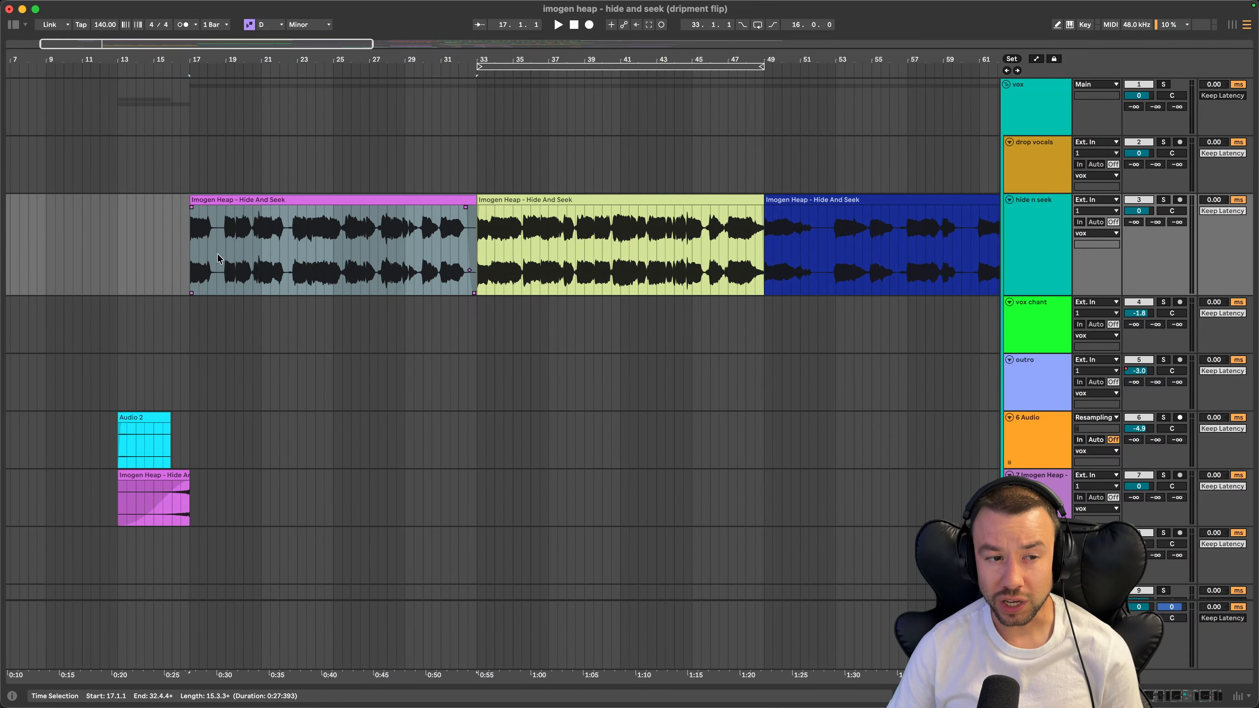
Inspect the warp markers of the "hide n seek" track's clip at bar 33 and close the clip view
{"action": "double_click", "coordinate": [621, 210]}
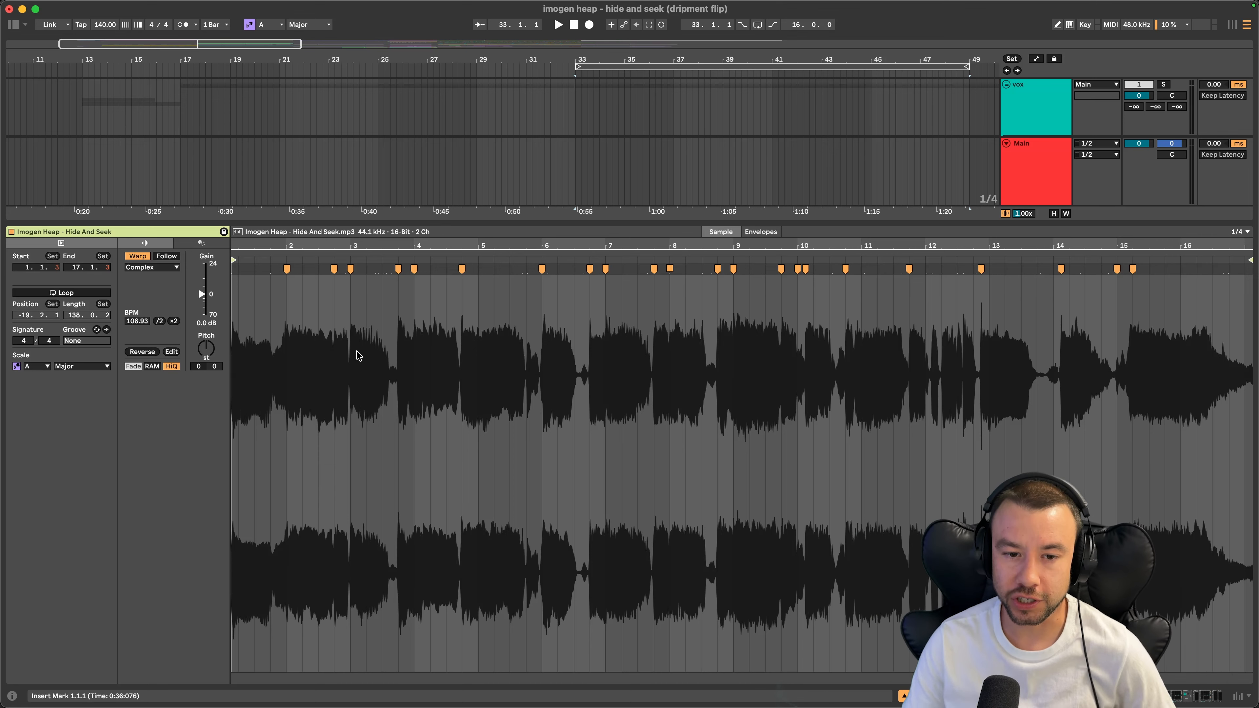
{"action": "scroll", "coordinate": [642, 347], "scroll_direction": "left", "scroll_amount": 3}
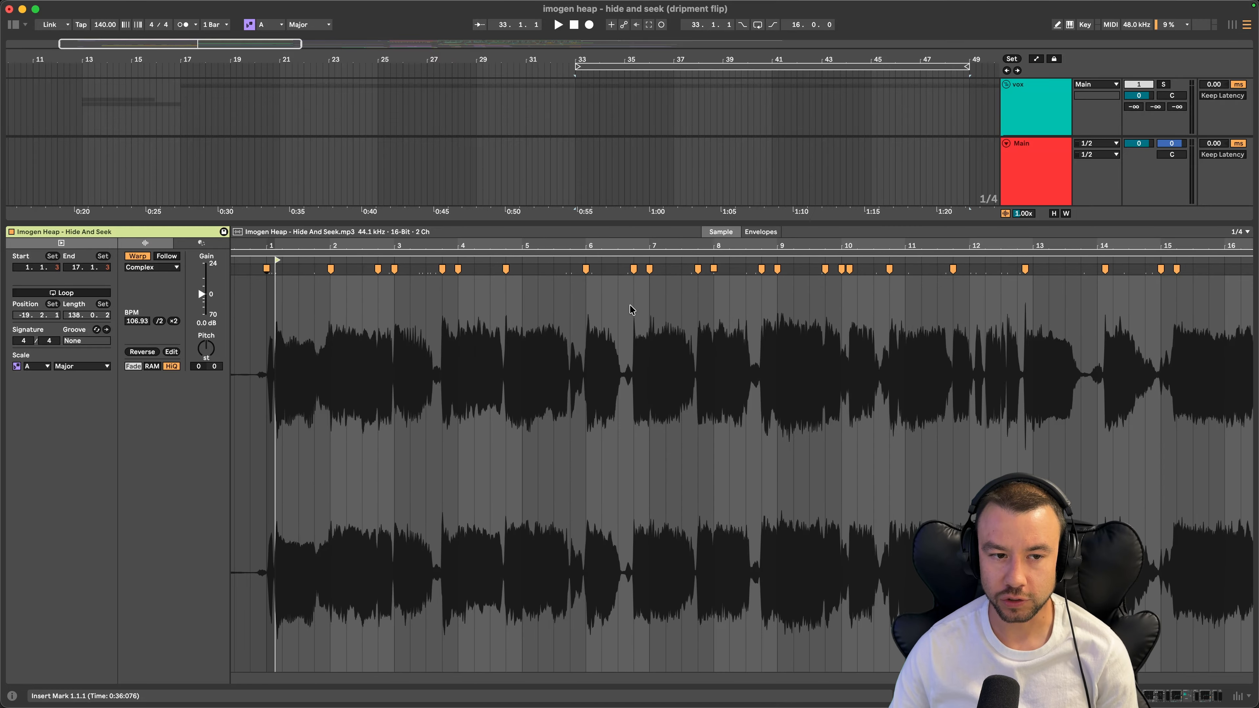
{"action": "left_click_drag", "start_coordinate": [476, 222], "coordinate": [476, 680]}
{"action": "key", "text": "w"}
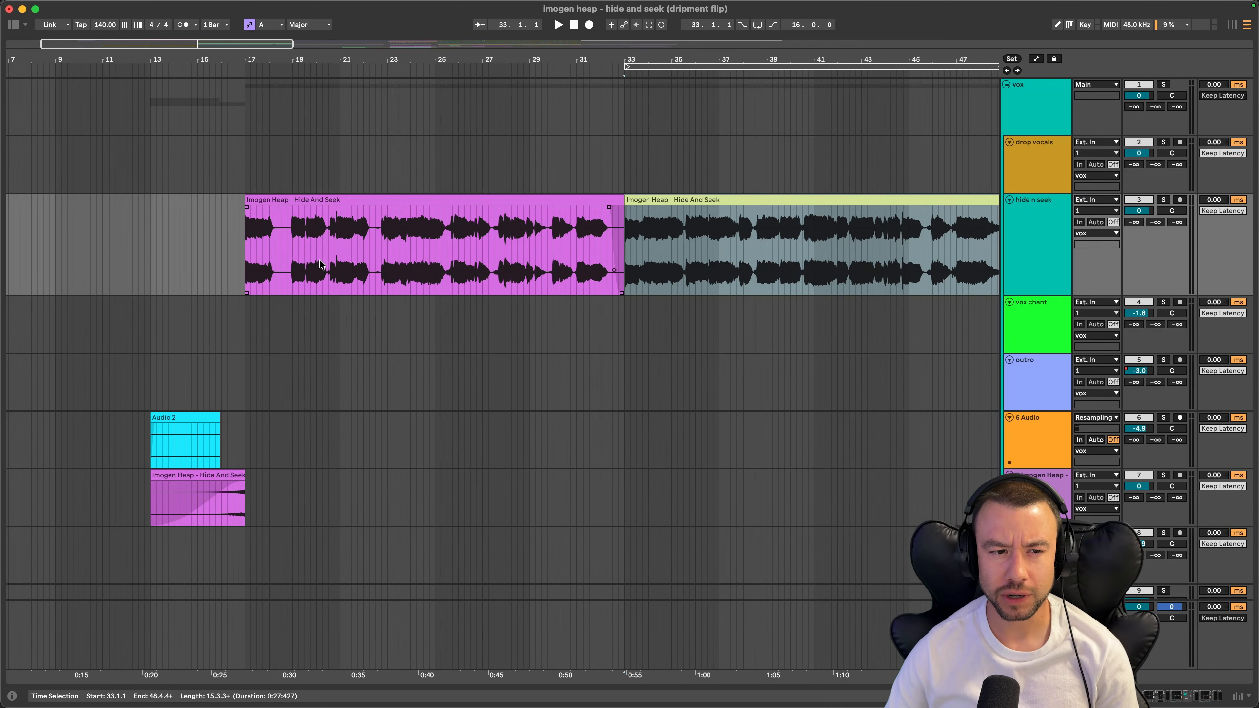
{"action": "scroll", "coordinate": [327, 264], "scroll_direction": "down", "scroll_amount": 2}
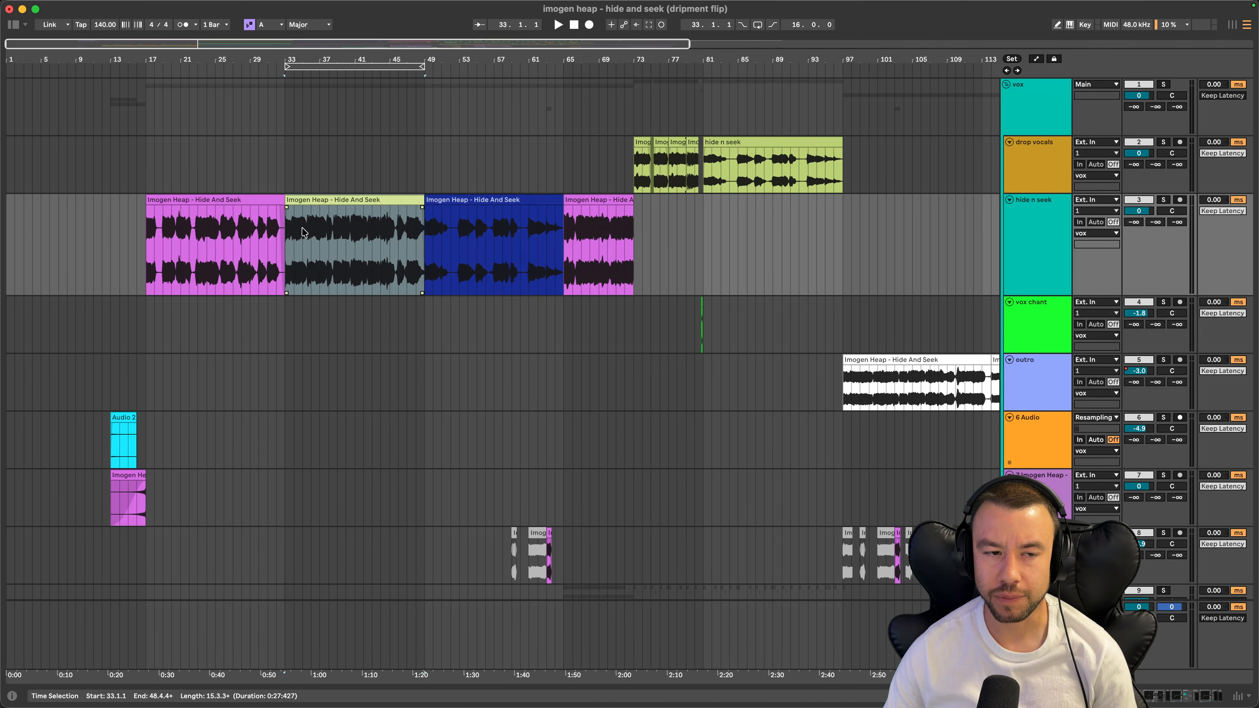
Select the "hide n seek" track's clip at bar 17 and look over the clips across the vocal tracks
{"action": "left_click", "coordinate": [227, 209]}
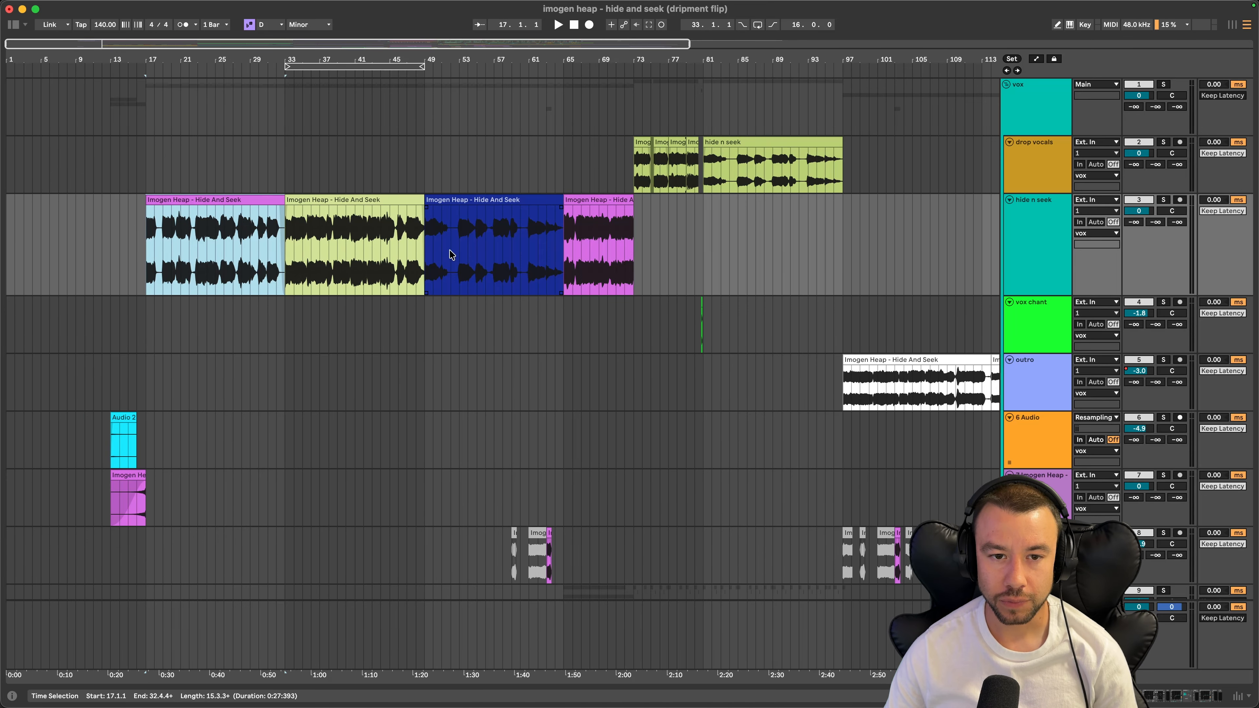
{"action": "scroll", "coordinate": [495, 238], "scroll_direction": "down", "scroll_amount": 2}
{"action": "scroll", "coordinate": [502, 185], "scroll_direction": "up", "scroll_amount": 1}
{"action": "scroll", "coordinate": [604, 221], "scroll_direction": "down", "scroll_amount": 3}
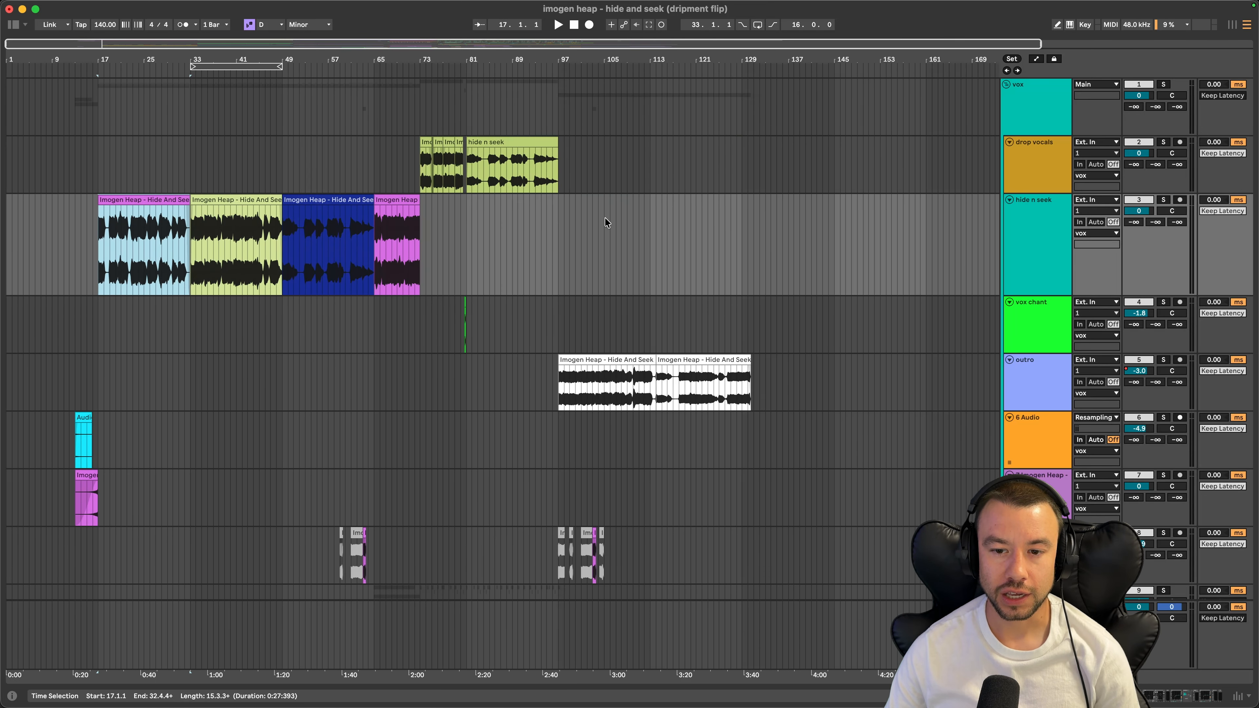
{"action": "scroll", "coordinate": [369, 340], "scroll_direction": "down", "scroll_amount": 8}
{"action": "scroll", "coordinate": [368, 339], "scroll_direction": "up", "scroll_amount": 8}
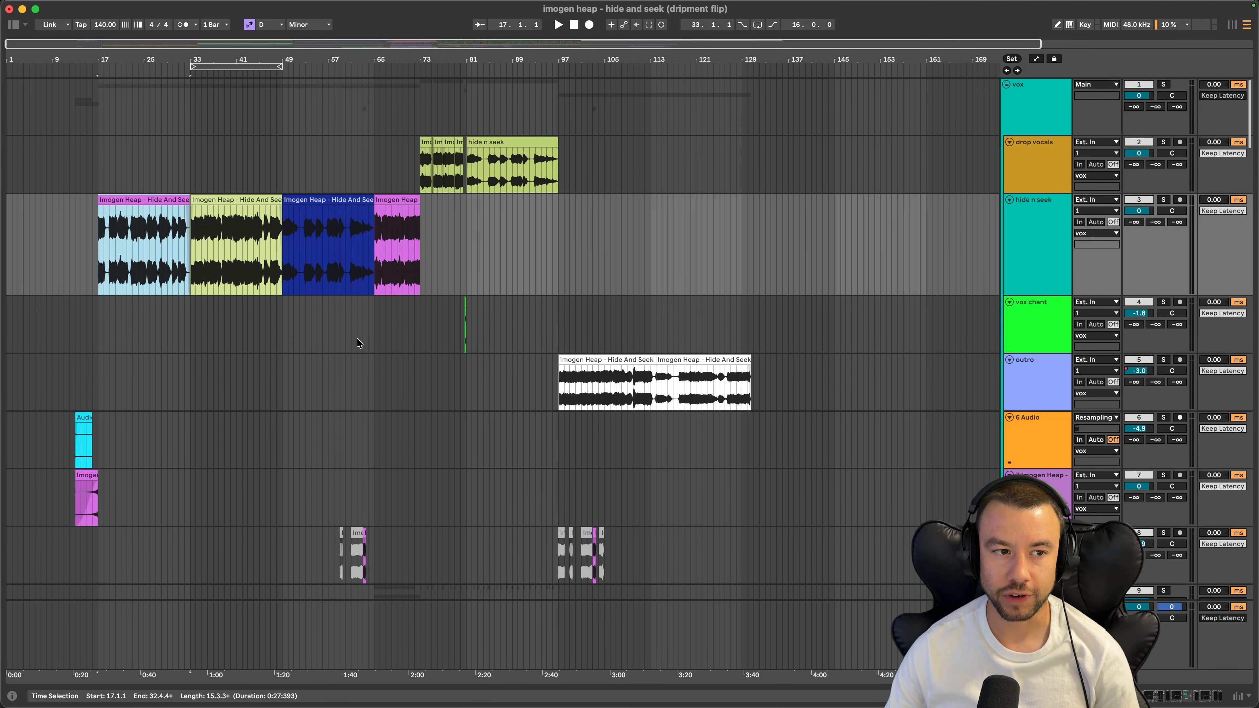
{"action": "scroll", "coordinate": [184, 293], "scroll_direction": "down", "scroll_amount": 3}
{"action": "scroll", "coordinate": [184, 293], "scroll_direction": "up", "scroll_amount": 8}
Place the insert marker at bar 13 on the "6 Audio" track and listen to it and the bounce tail track soloed
{"action": "left_click", "coordinate": [97, 378]}
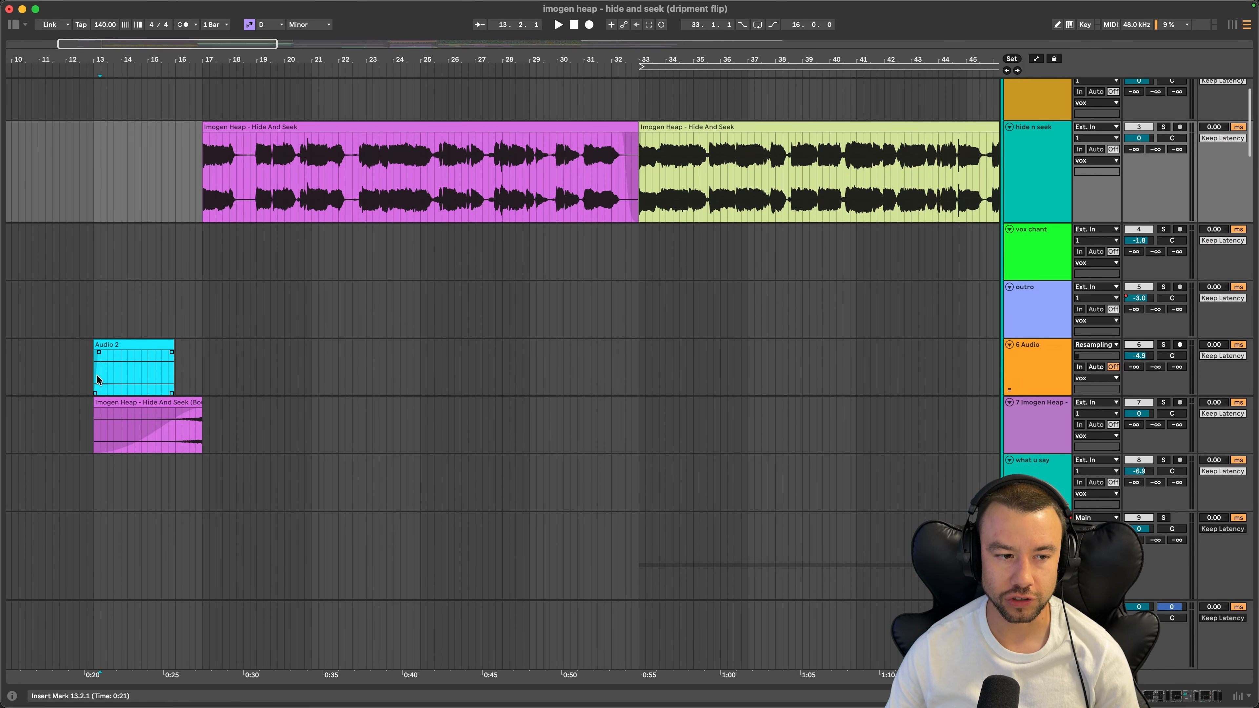
{"action": "scroll", "coordinate": [96, 374], "scroll_direction": "down", "scroll_amount": 1}
{"action": "scroll", "coordinate": [109, 346], "scroll_direction": "up", "scroll_amount": 3}
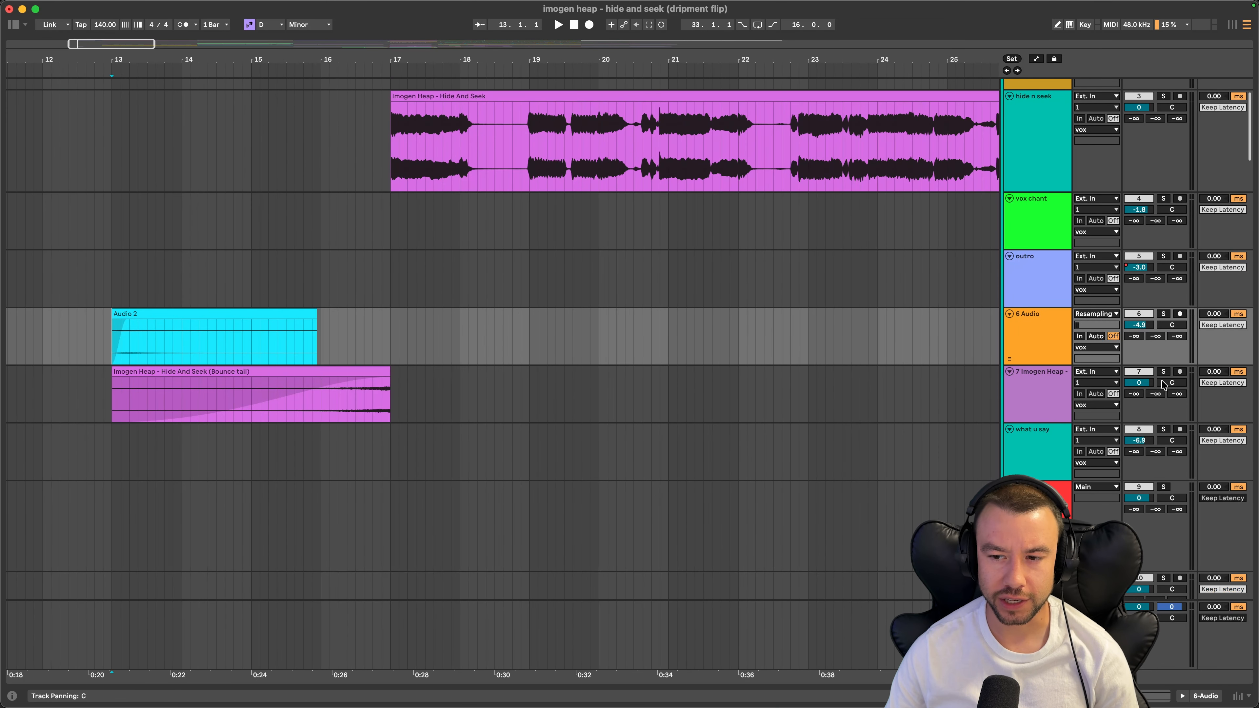
{"action": "key", "text": "space"}
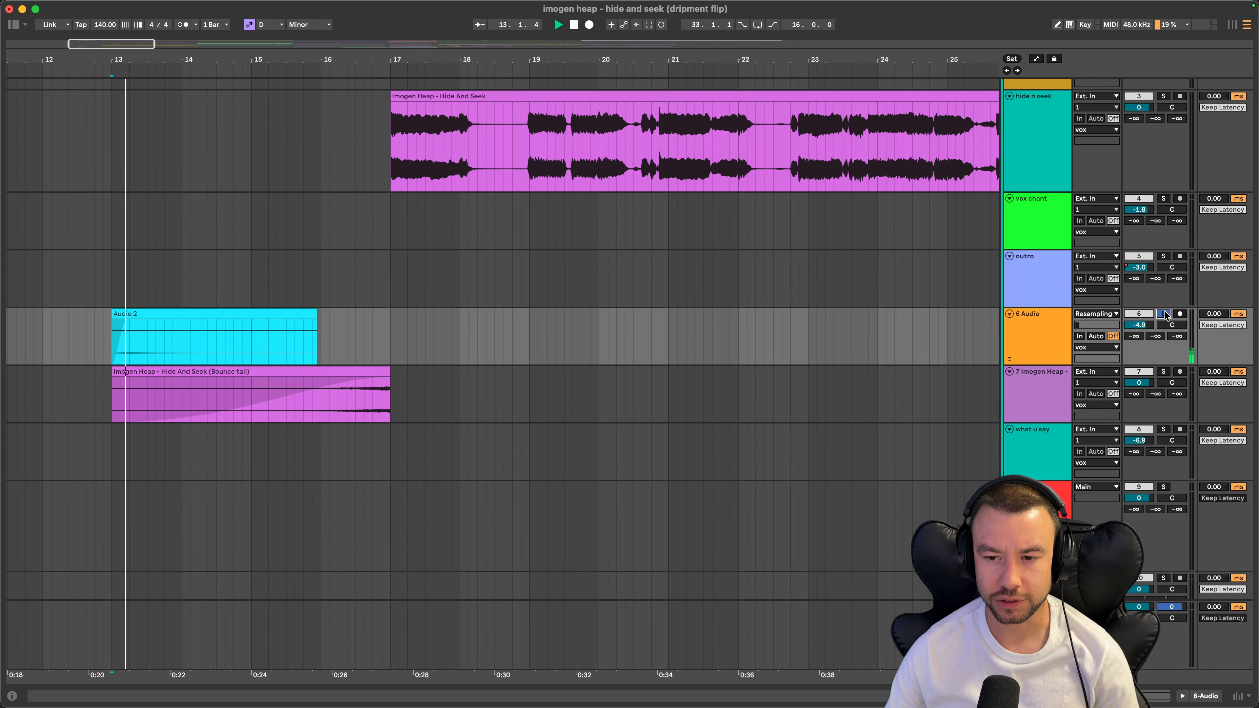
{"action": "left_click", "coordinate": [1163, 372]}
Find the "bell of life" track, select its clip at bar 13 and listen to the track soloed
{"action": "scroll", "coordinate": [178, 353], "scroll_direction": "down", "scroll_amount": 15}
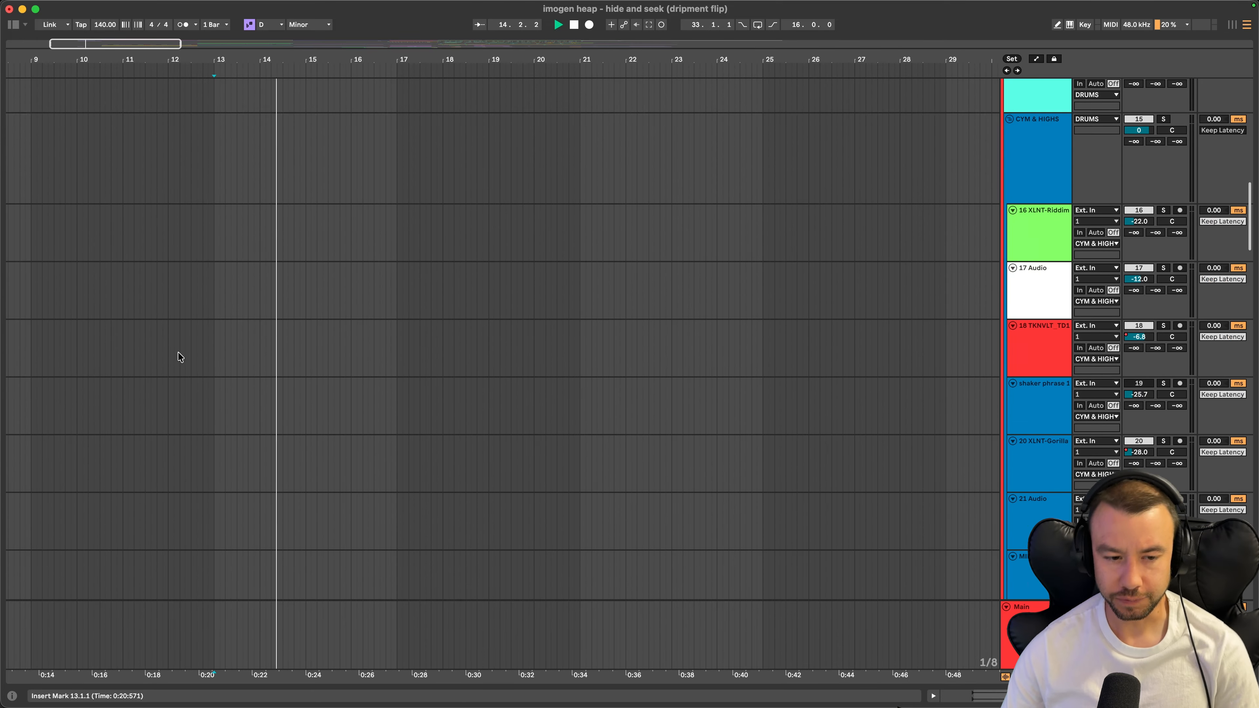
{"action": "scroll", "coordinate": [178, 357], "scroll_direction": "down", "scroll_amount": 10}
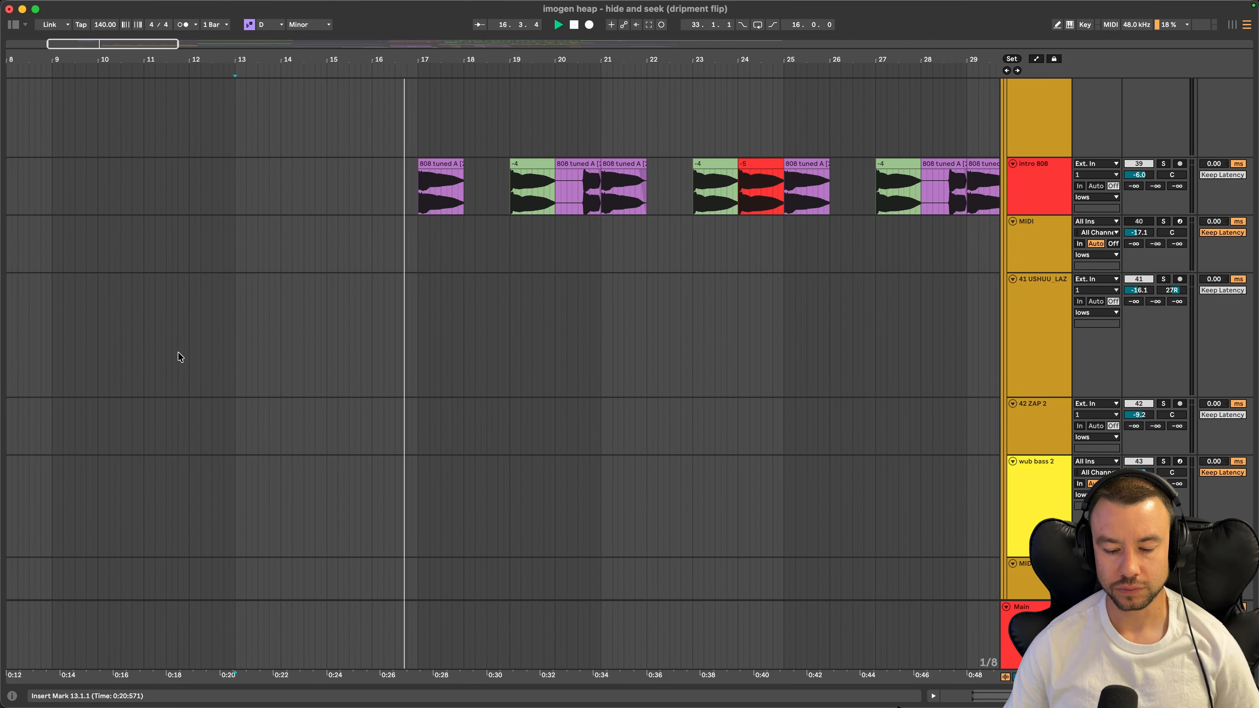
{"action": "scroll", "coordinate": [223, 362], "scroll_direction": "down", "scroll_amount": 10}
{"action": "left_click", "coordinate": [267, 389]}
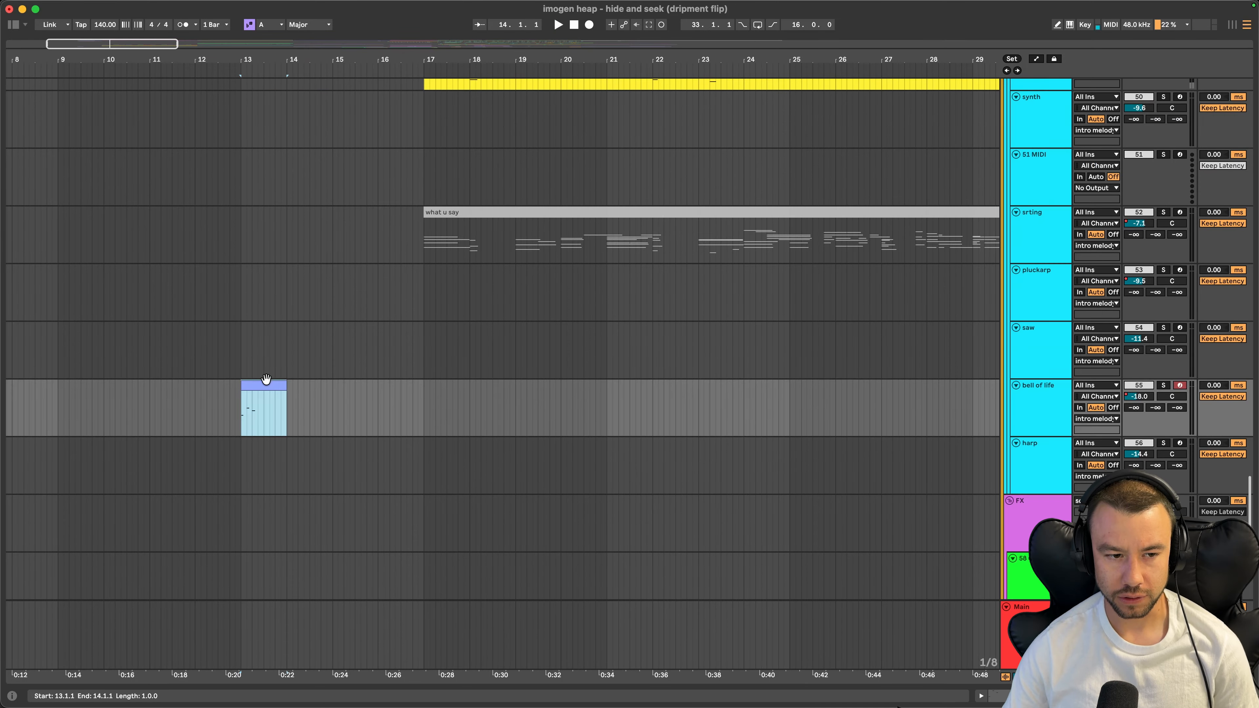
{"action": "key", "text": "space"}
{"action": "left_click", "coordinate": [1162, 386]}
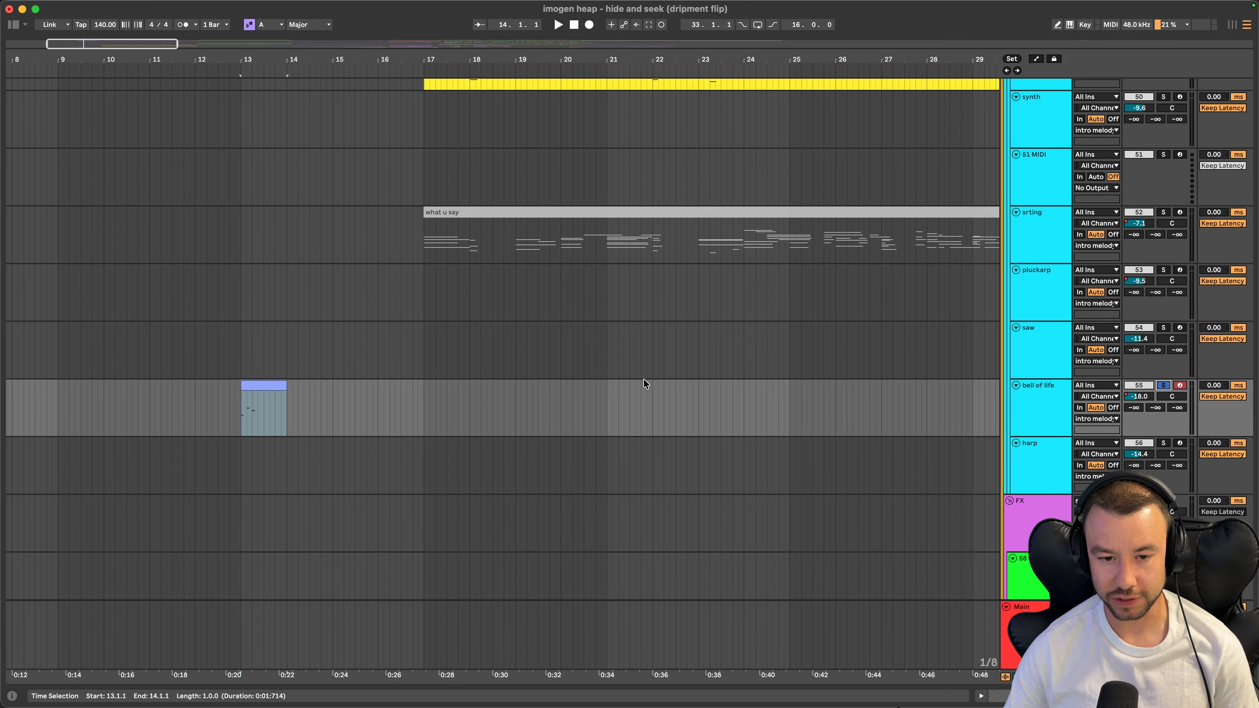
{"action": "key", "text": "space"}
{"action": "scroll", "coordinate": [395, 373], "scroll_direction": "down", "scroll_amount": 10}
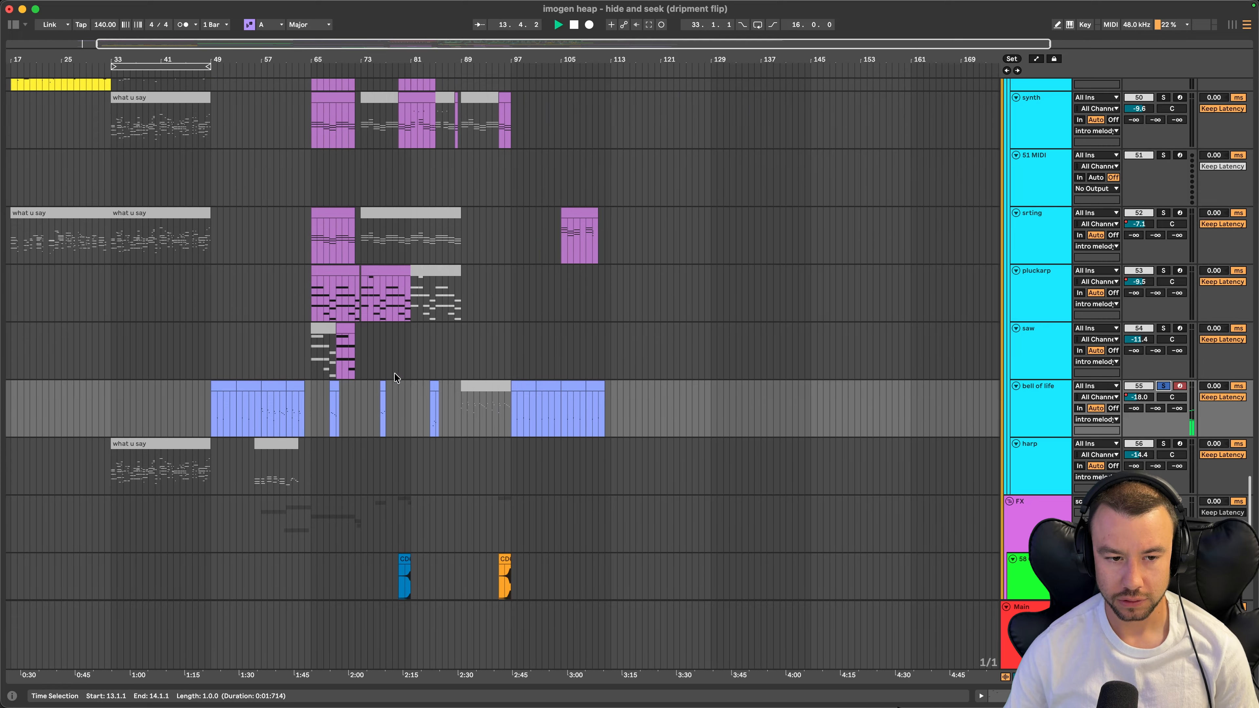
Select the "bell of life" track's clip at bar 49 and play the soloed track from there
{"action": "left_click", "coordinate": [140, 386]}
{"action": "scroll", "coordinate": [141, 388], "scroll_direction": "up", "scroll_amount": 8}
{"action": "key", "text": "space"}
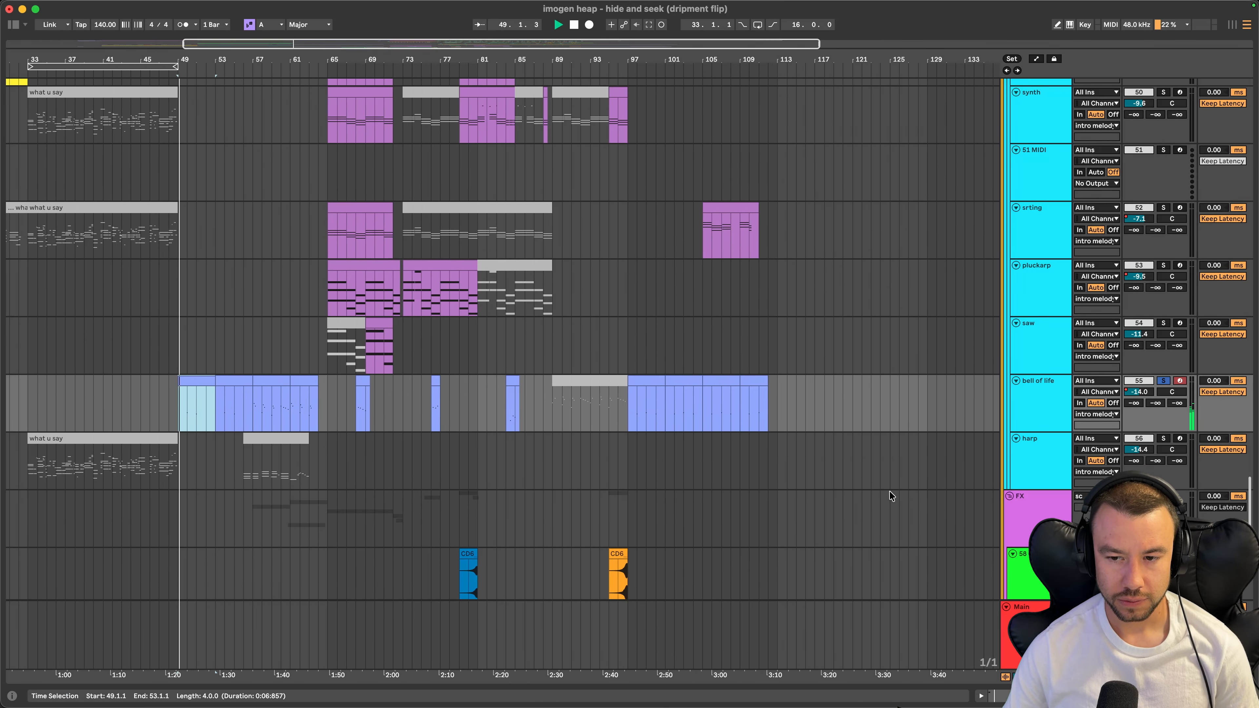
Show the "bell of life" track's devices, inspect the Omnisphere patch "D50 - Classic Staccato Heaven" and close the plug-in window
{"action": "double_click", "coordinate": [1022, 408]}
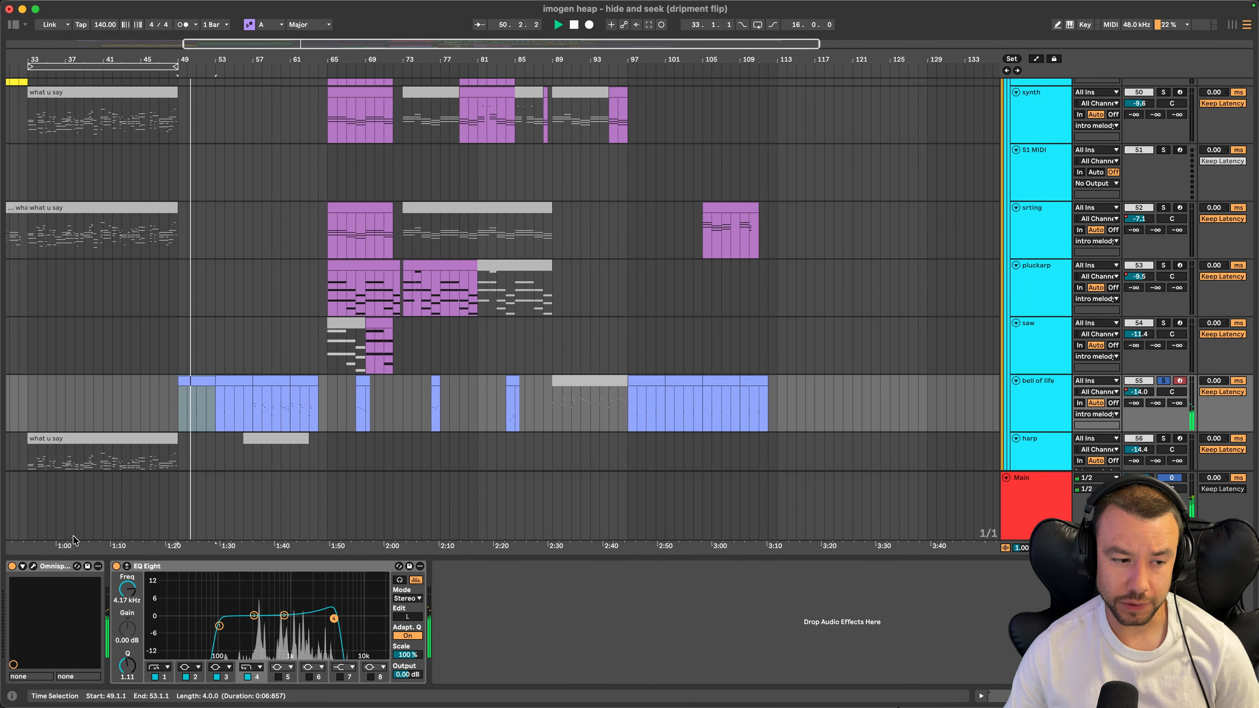
{"action": "left_click", "coordinate": [33, 566]}
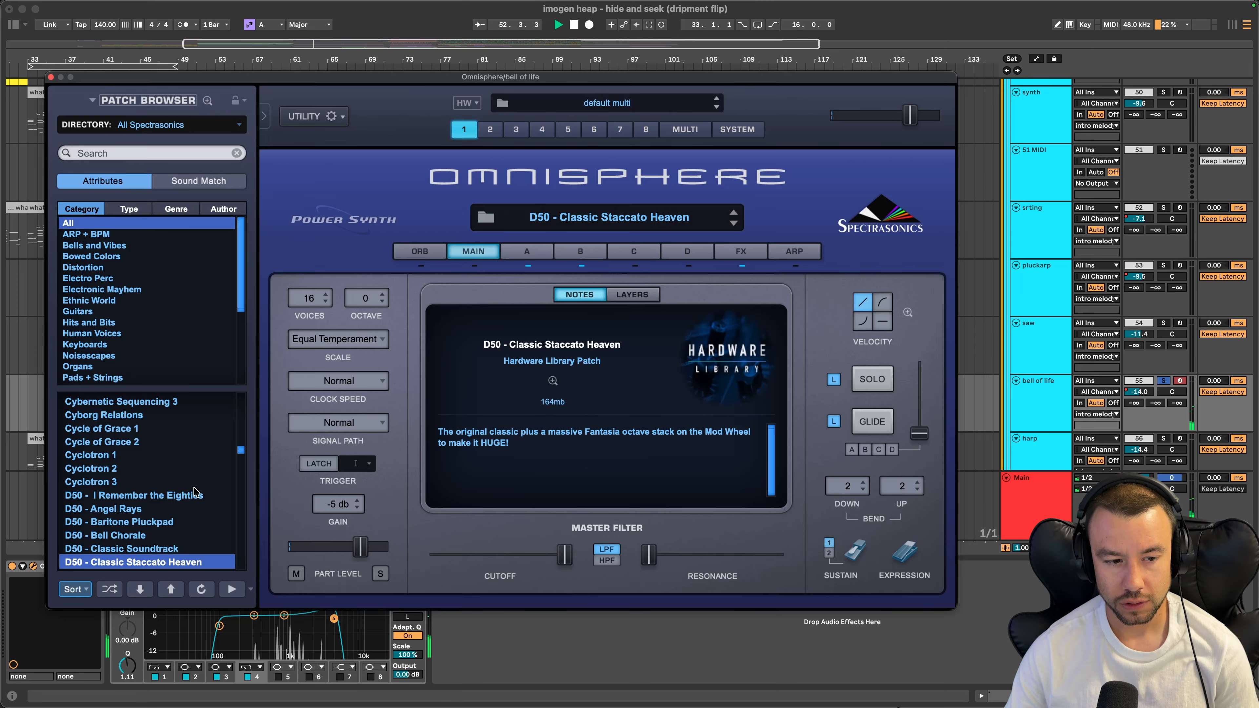
{"action": "scroll", "coordinate": [194, 492], "scroll_direction": "down", "scroll_amount": 3}
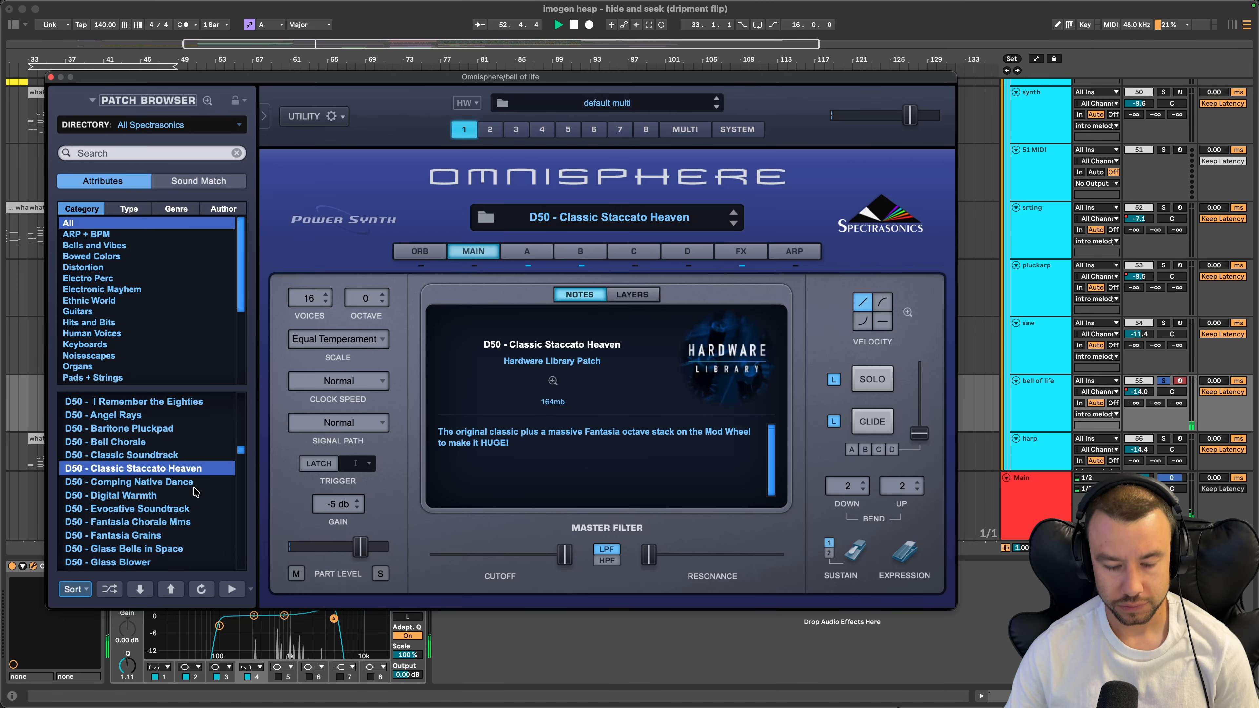
{"action": "left_click", "coordinate": [52, 78]}
{"action": "scroll", "coordinate": [273, 376], "scroll_direction": "up", "scroll_amount": 3}
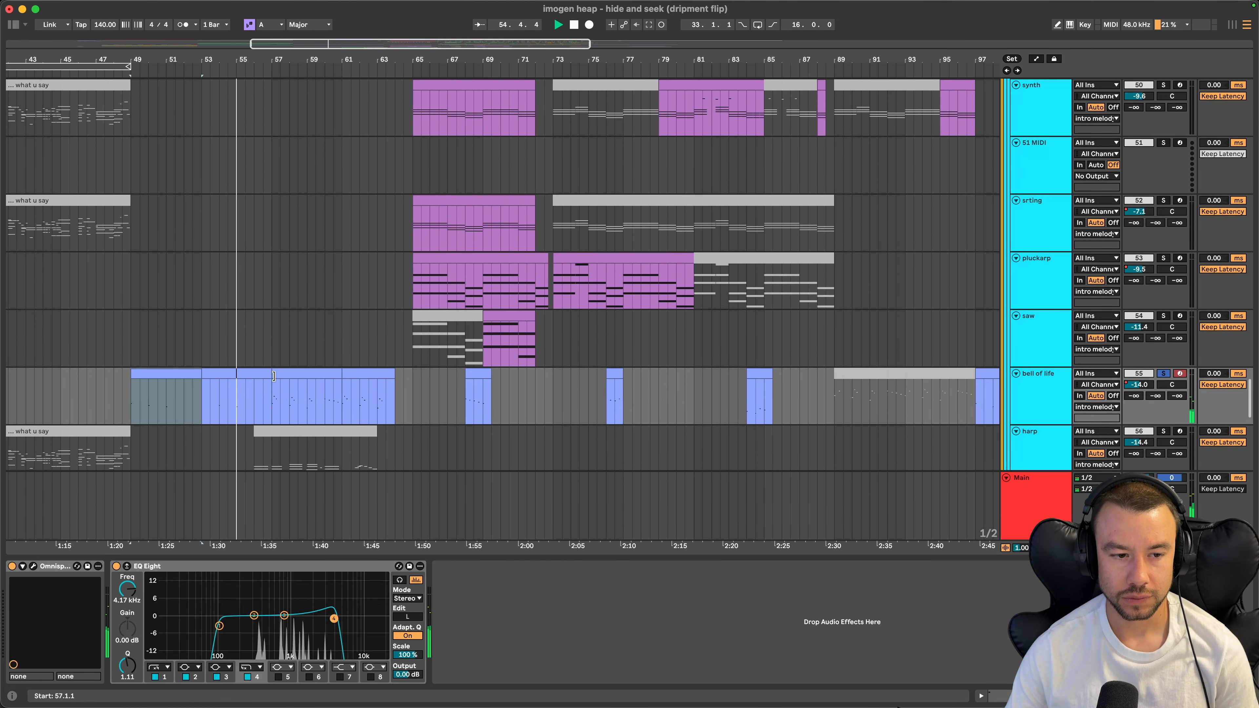
Open the "bell of life" track's clip at bar 57 and examine its melody notes during playback
{"action": "double_click", "coordinate": [312, 384]}
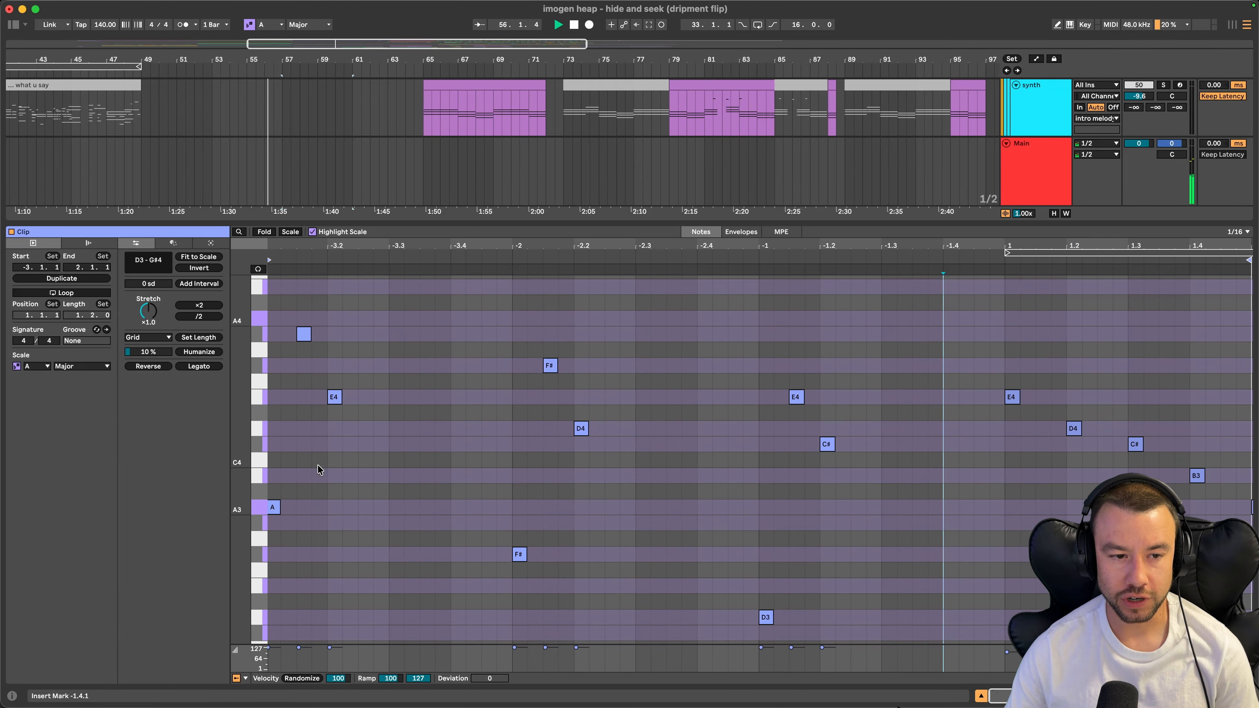
{"action": "left_click", "coordinate": [341, 468]}
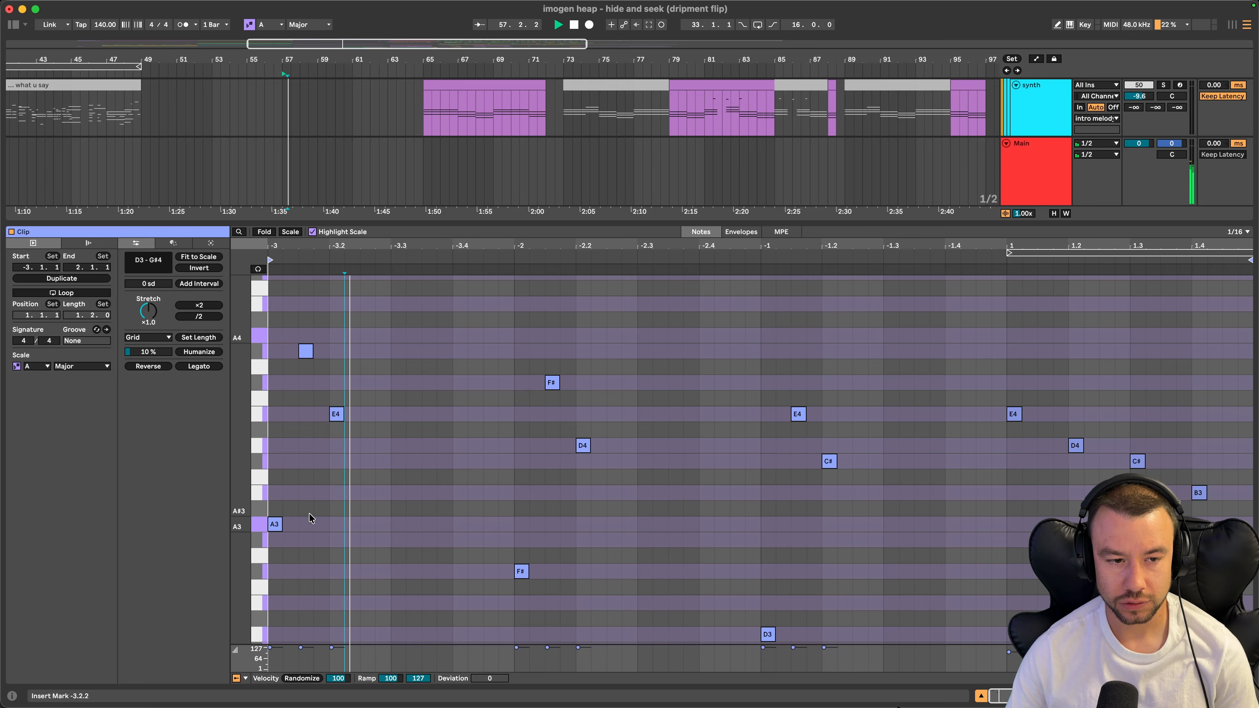
{"action": "scroll", "coordinate": [609, 453], "scroll_direction": "down", "scroll_amount": 2}
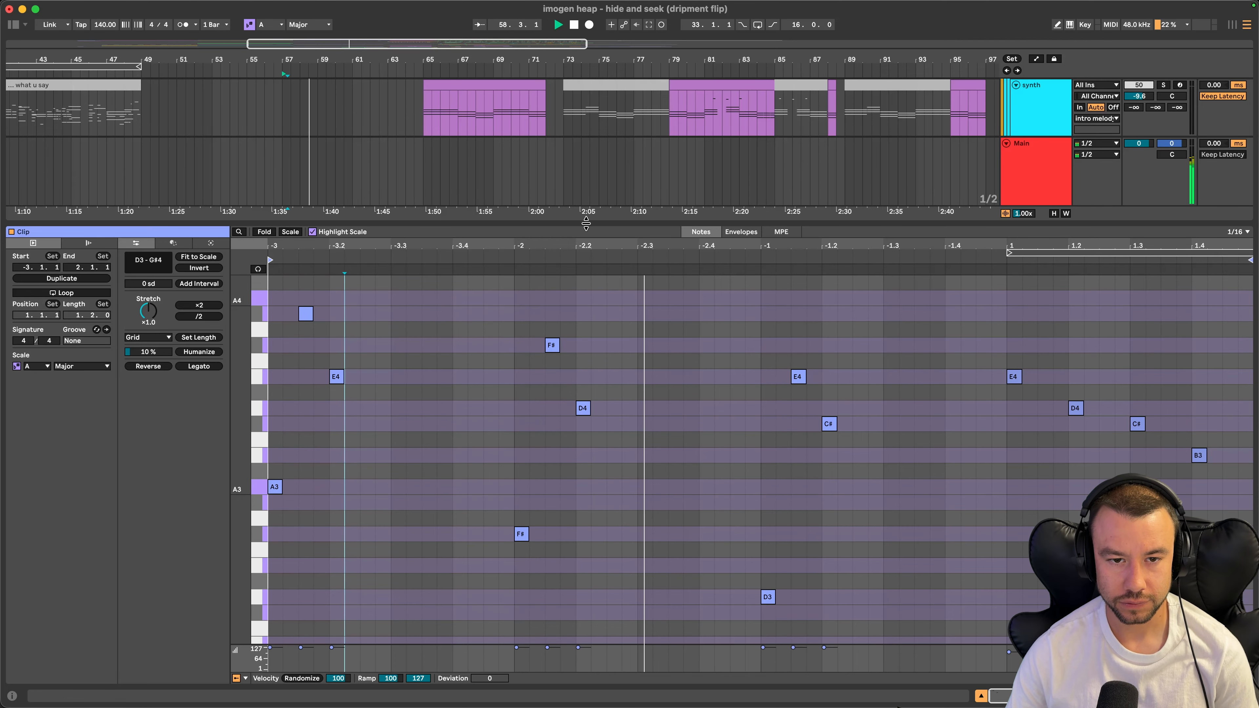
Finish examining the "bell of life" melody notes in the enlarged editor, close the clip view and stop playback
{"action": "key", "text": "super+alt+e"}
{"action": "scroll", "coordinate": [895, 487], "scroll_direction": "up", "scroll_amount": 4}
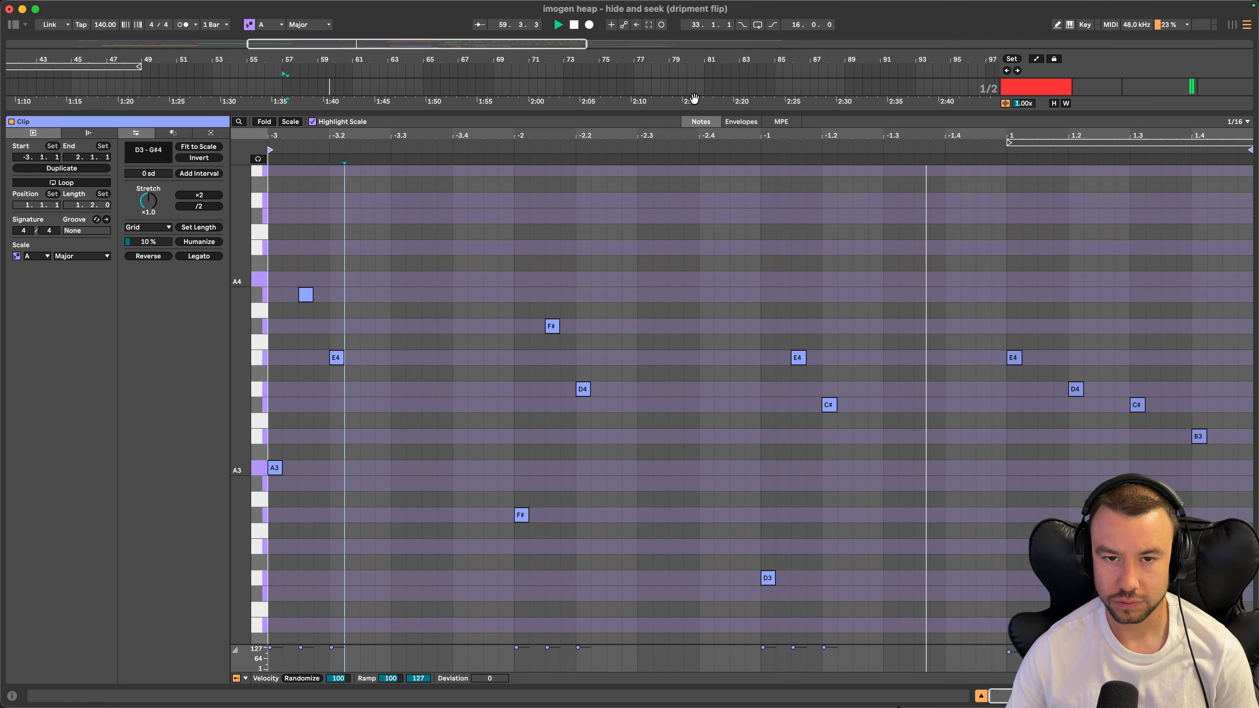
{"action": "key", "text": "super+alt+l"}
{"action": "scroll", "coordinate": [439, 417], "scroll_direction": "up", "scroll_amount": 15}
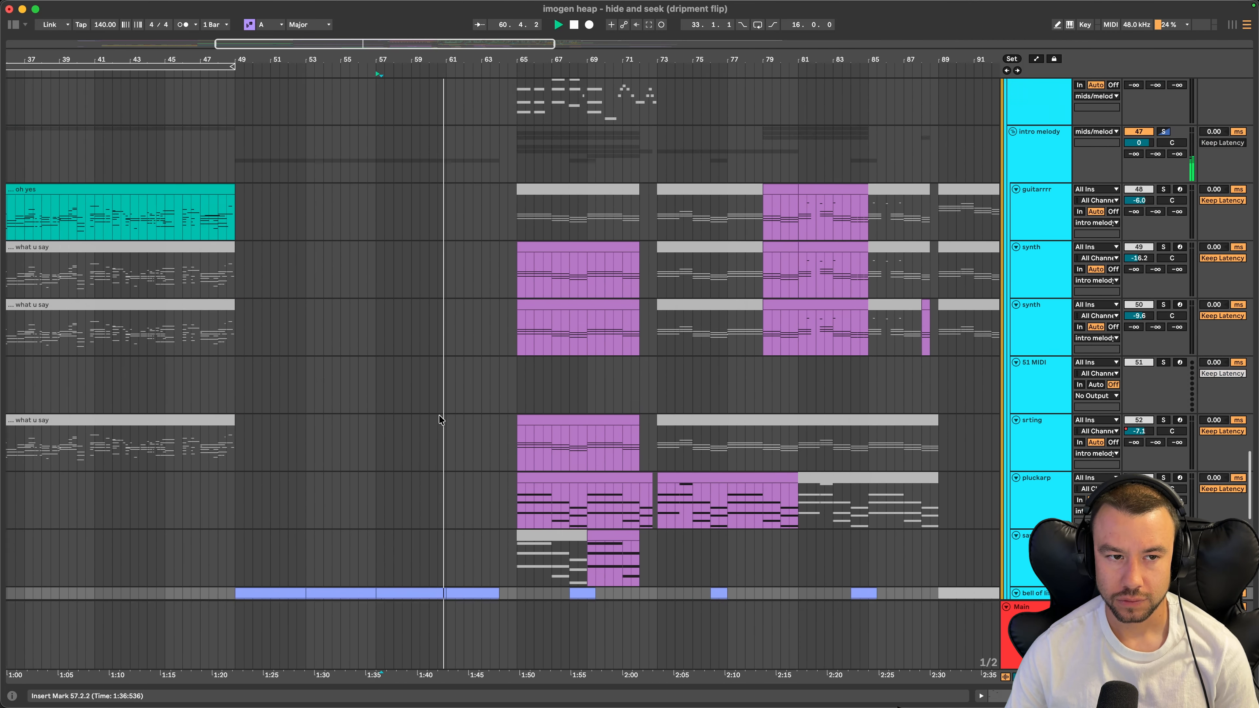
{"action": "key", "text": "space"}
Select the "reese" track's clip at bar 49, unsolo "bell of life" and play the reese soloed
{"action": "left_click", "coordinate": [439, 419]}
{"action": "scroll", "coordinate": [439, 419], "scroll_direction": "down", "scroll_amount": 5}
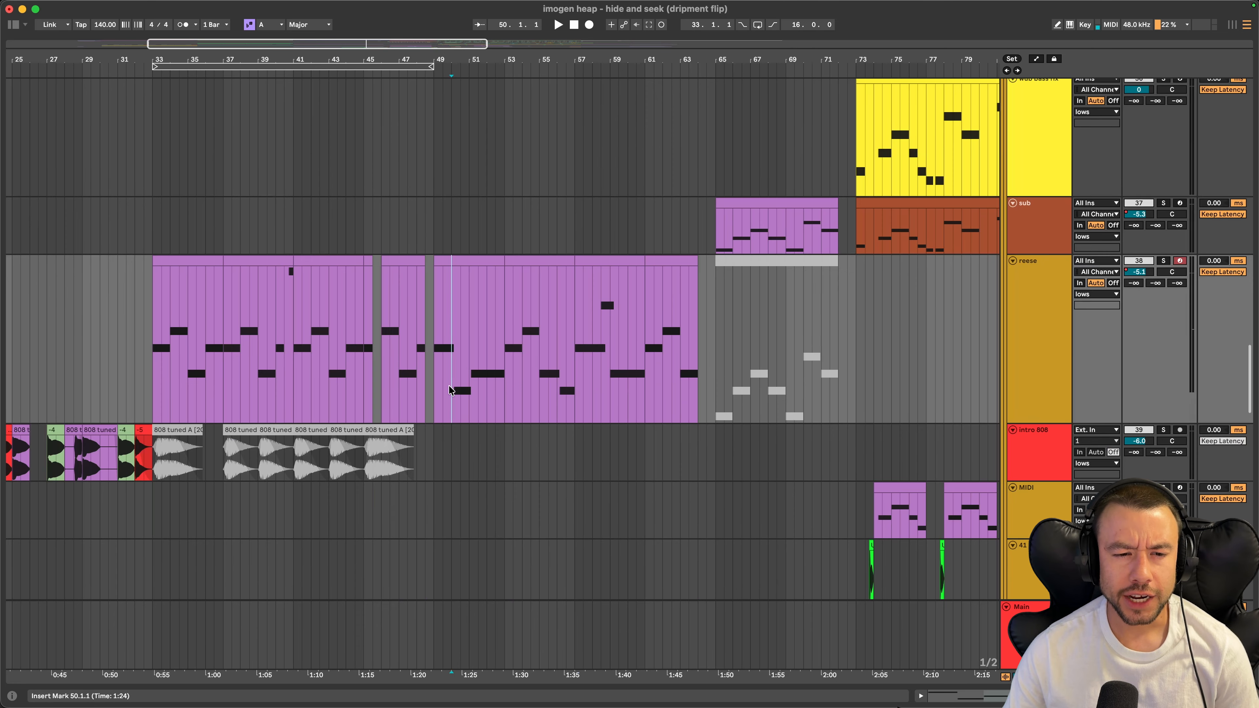
{"action": "scroll", "coordinate": [181, 337], "scroll_direction": "left", "scroll_amount": 2}
{"action": "left_click", "coordinate": [498, 274]}
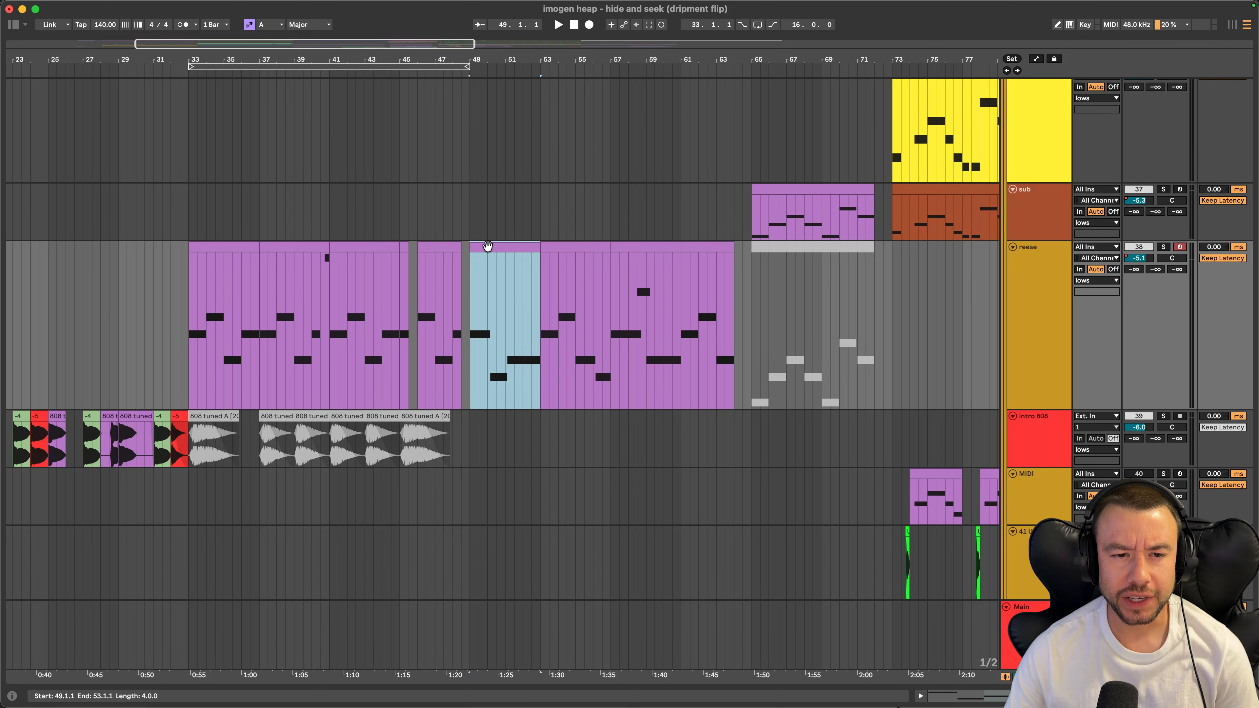
{"action": "scroll", "coordinate": [485, 246], "scroll_direction": "down", "scroll_amount": 15}
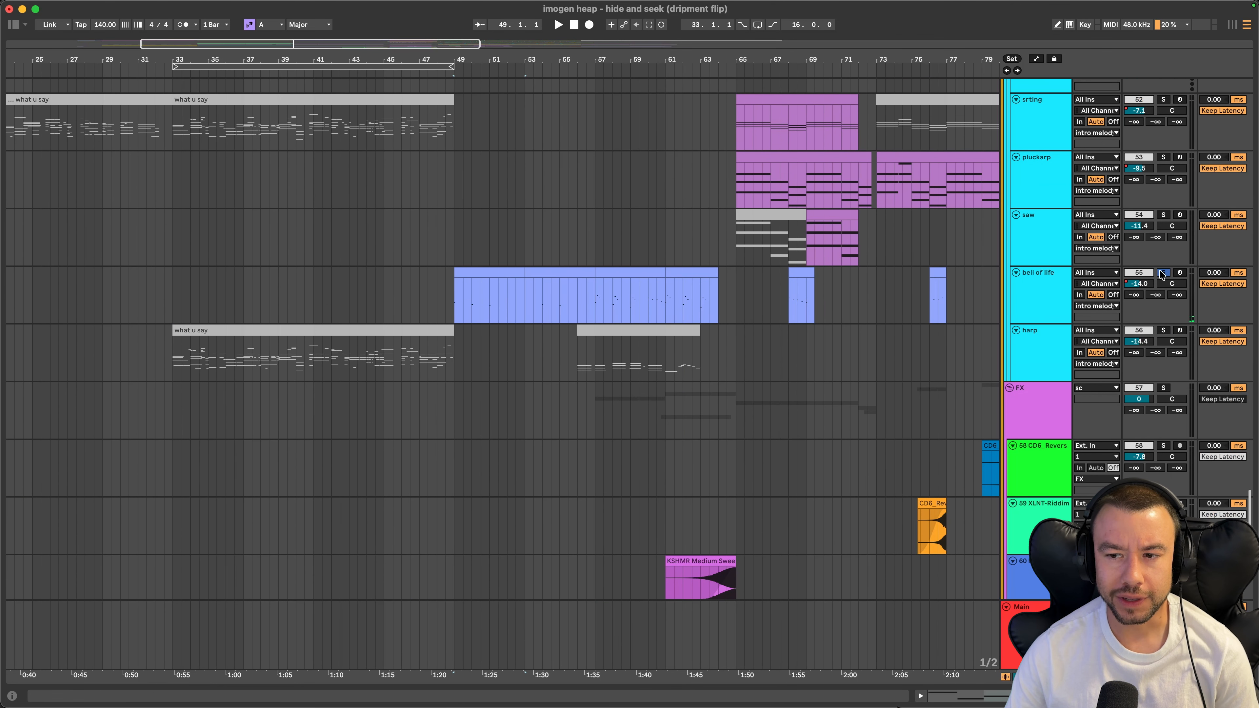
{"action": "key", "text": "space"}
{"action": "scroll", "coordinate": [724, 286], "scroll_direction": "up", "scroll_amount": 15}
{"action": "scroll", "coordinate": [723, 290], "scroll_direction": "up", "scroll_amount": 1}
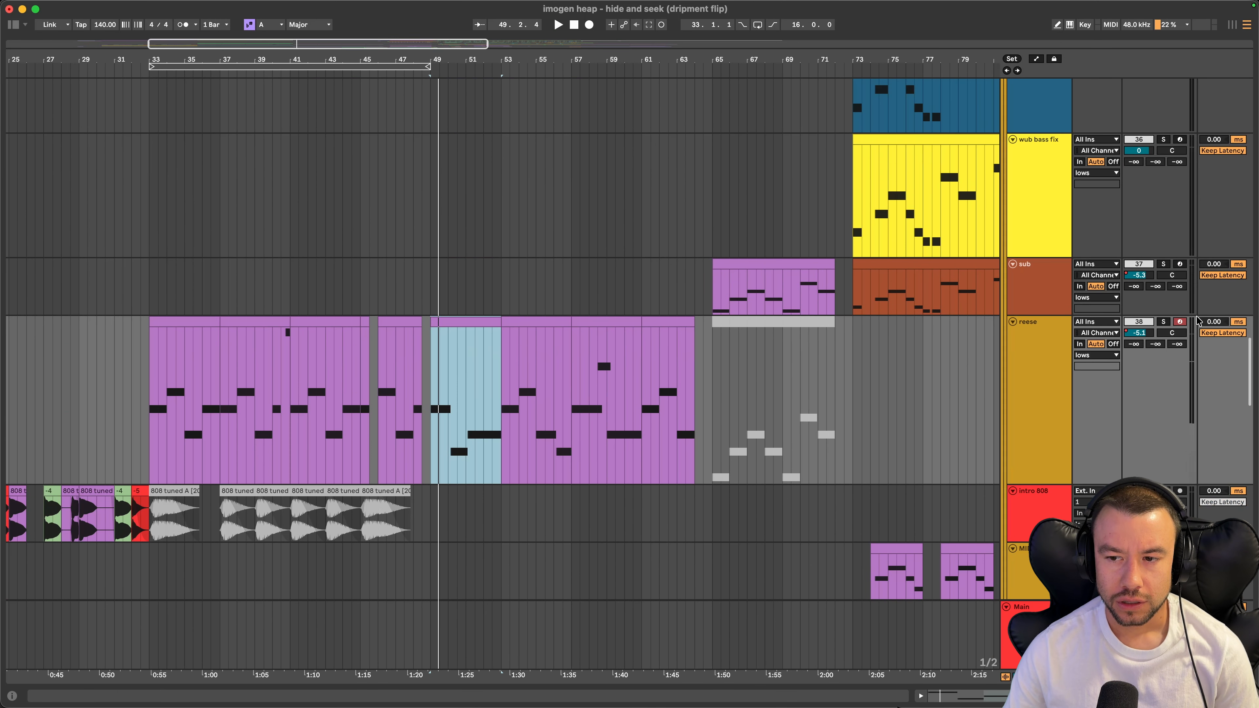
{"action": "left_click", "coordinate": [1163, 321]}
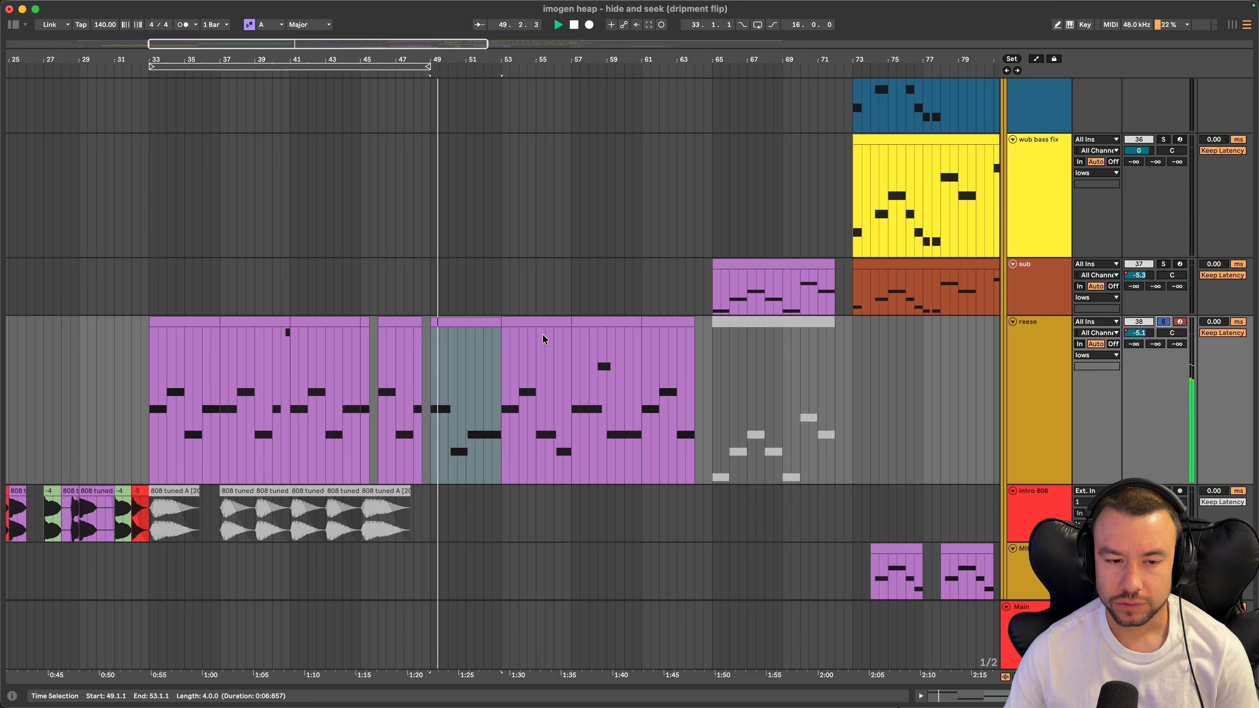
{"action": "scroll", "coordinate": [494, 456], "scroll_direction": "down", "scroll_amount": 4}
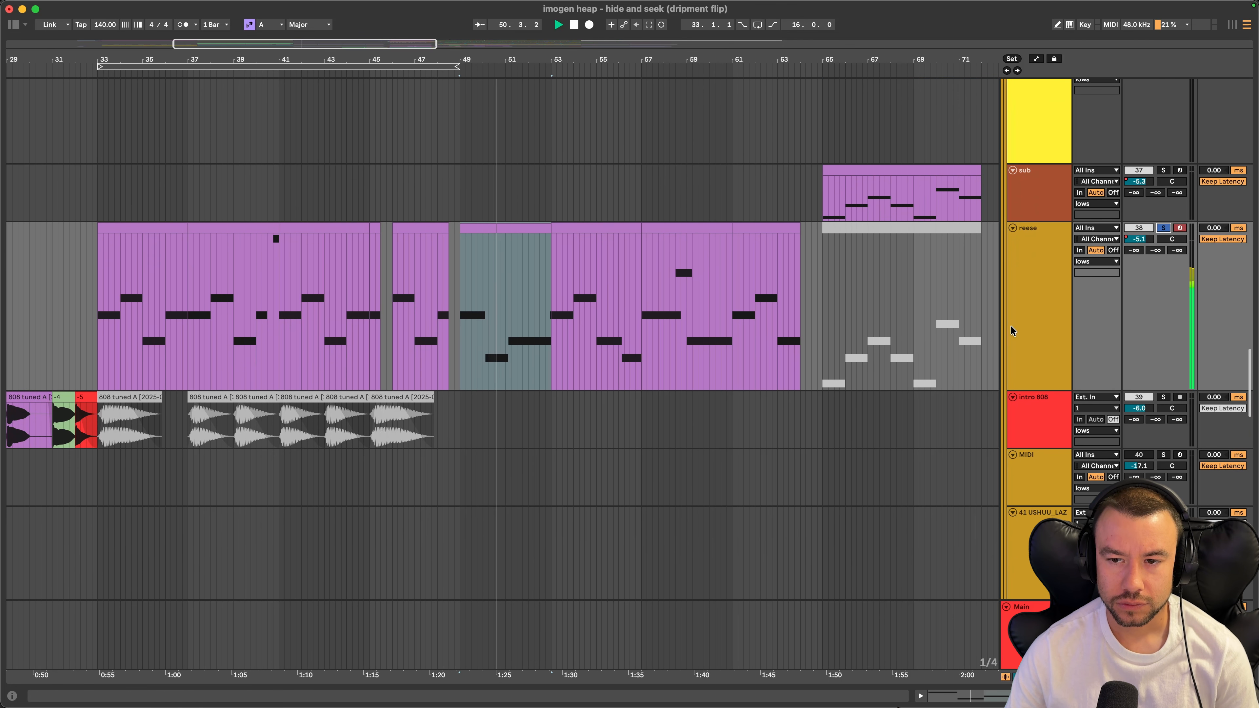
Inspect the reese track's Serum oscillator and FX pages, close the plug-in and replay the clip while viewing its Multiband Dynamics and EQ Eight
{"action": "key", "text": "shift+Tab"}
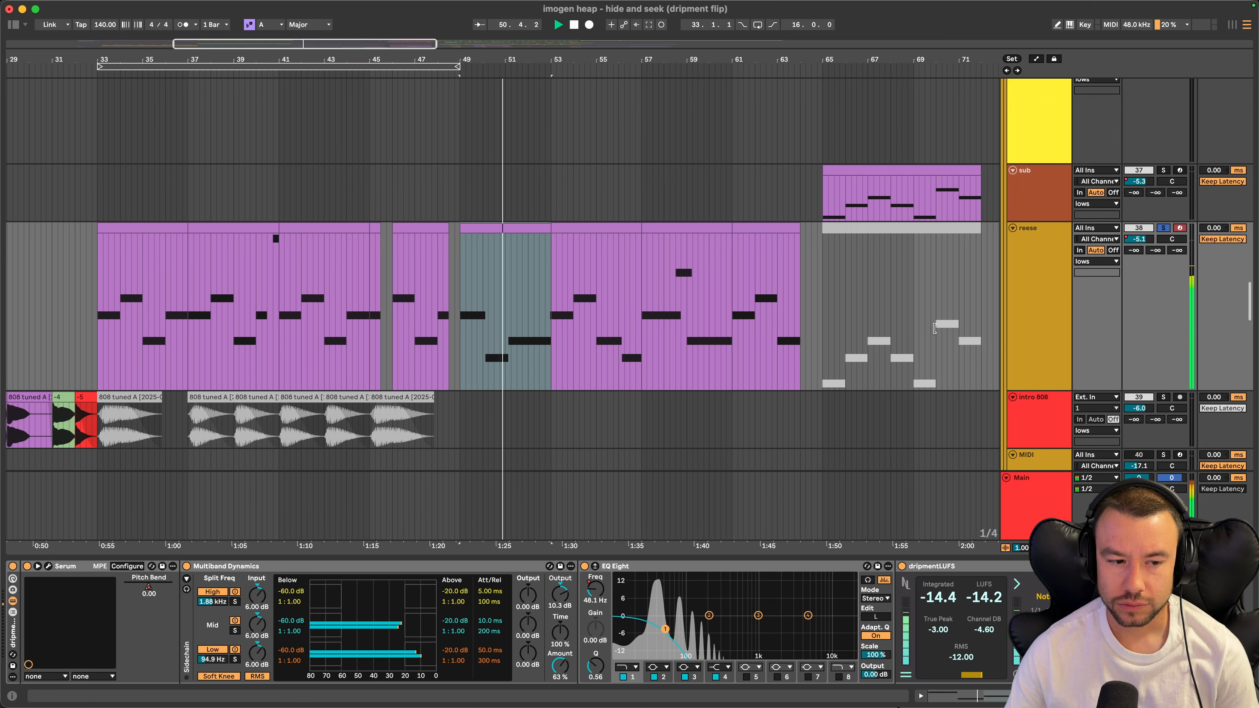
{"action": "left_click", "coordinate": [50, 566]}
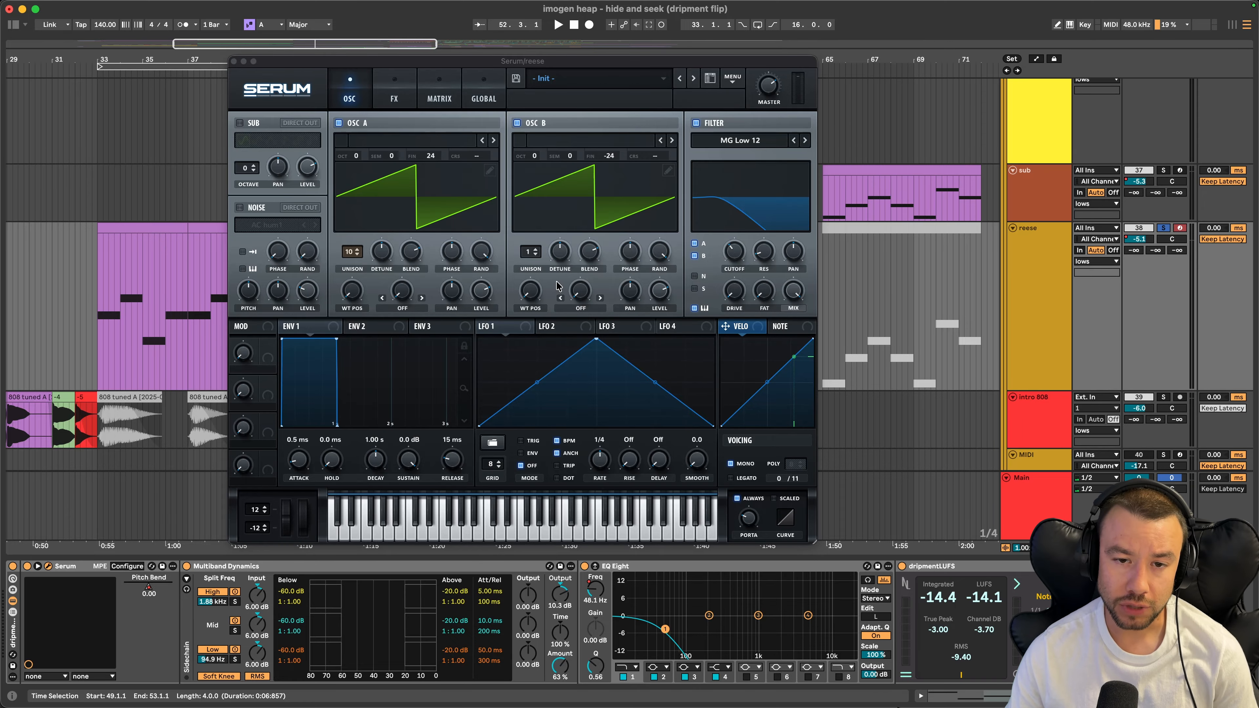
{"action": "left_click", "coordinate": [389, 100]}
{"action": "left_click", "coordinate": [357, 83]}
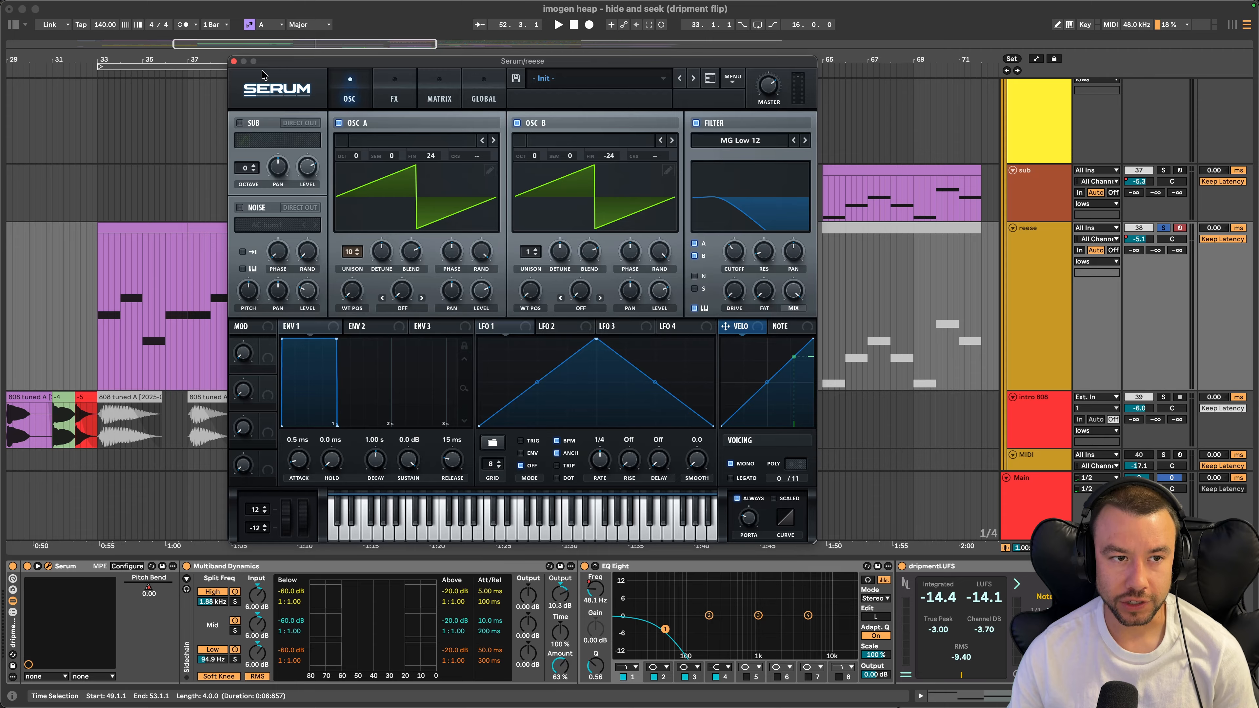
{"action": "left_click", "coordinate": [234, 61]}
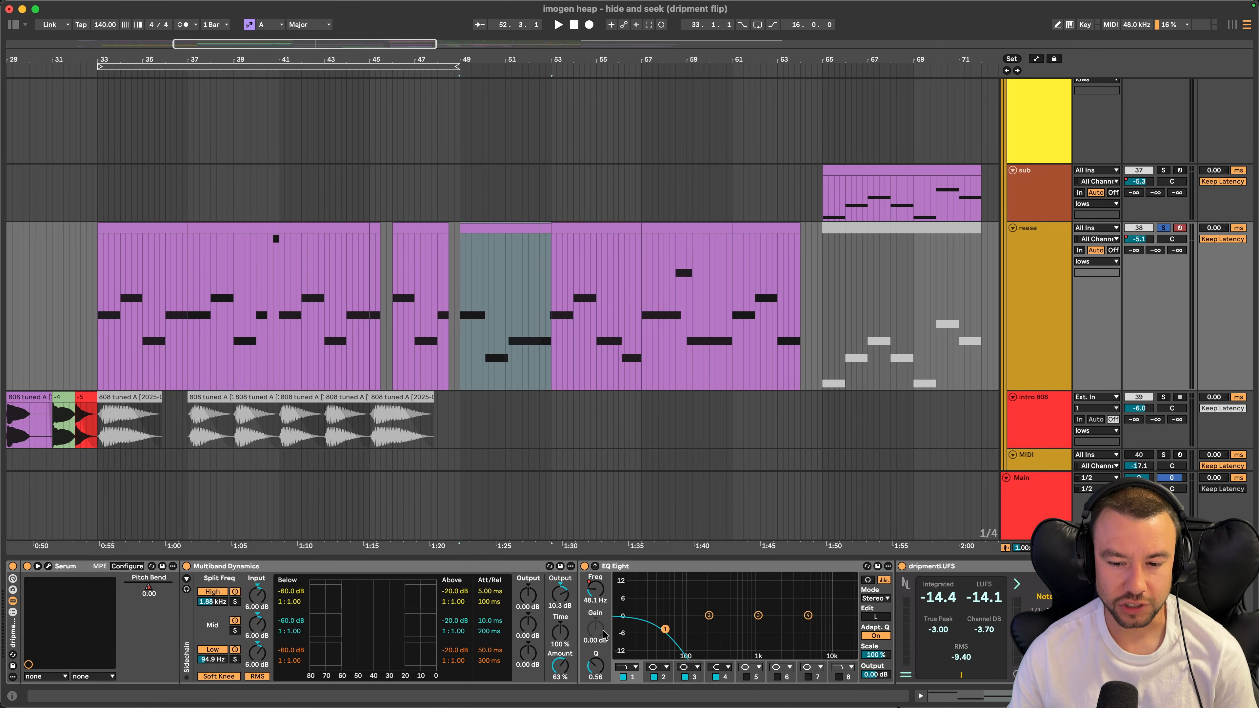
{"action": "scroll", "coordinate": [604, 634], "scroll_direction": "right", "scroll_amount": 2}
{"action": "key", "text": "space"}
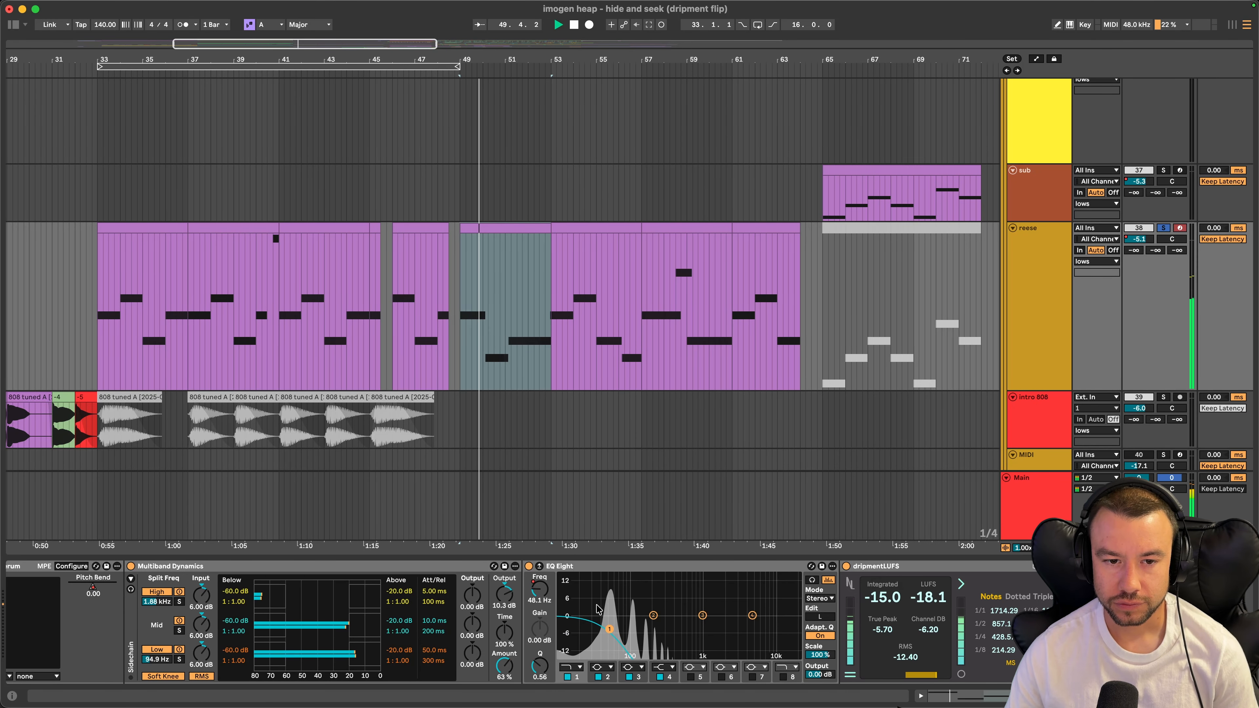
Open the reese clip at bar 49, examine its bass notes during playback and close the note editor
{"action": "double_click", "coordinate": [509, 230]}
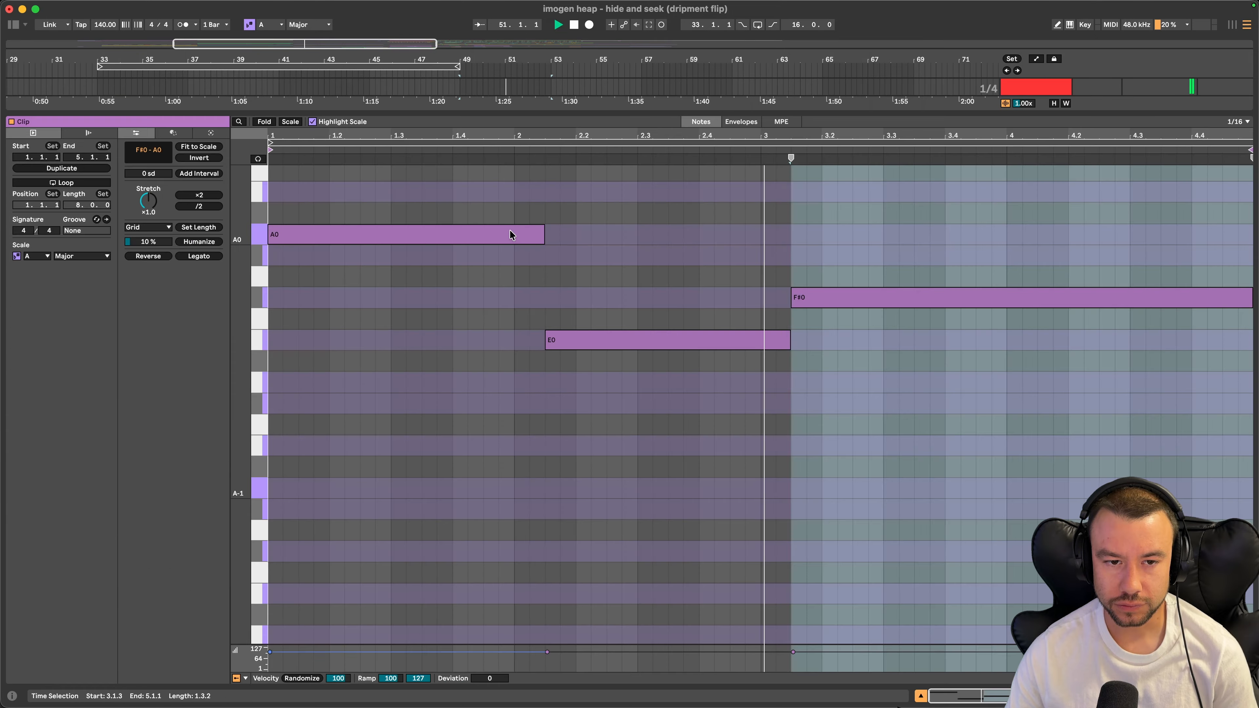
{"action": "scroll", "coordinate": [727, 495], "scroll_direction": "up", "scroll_amount": 4}
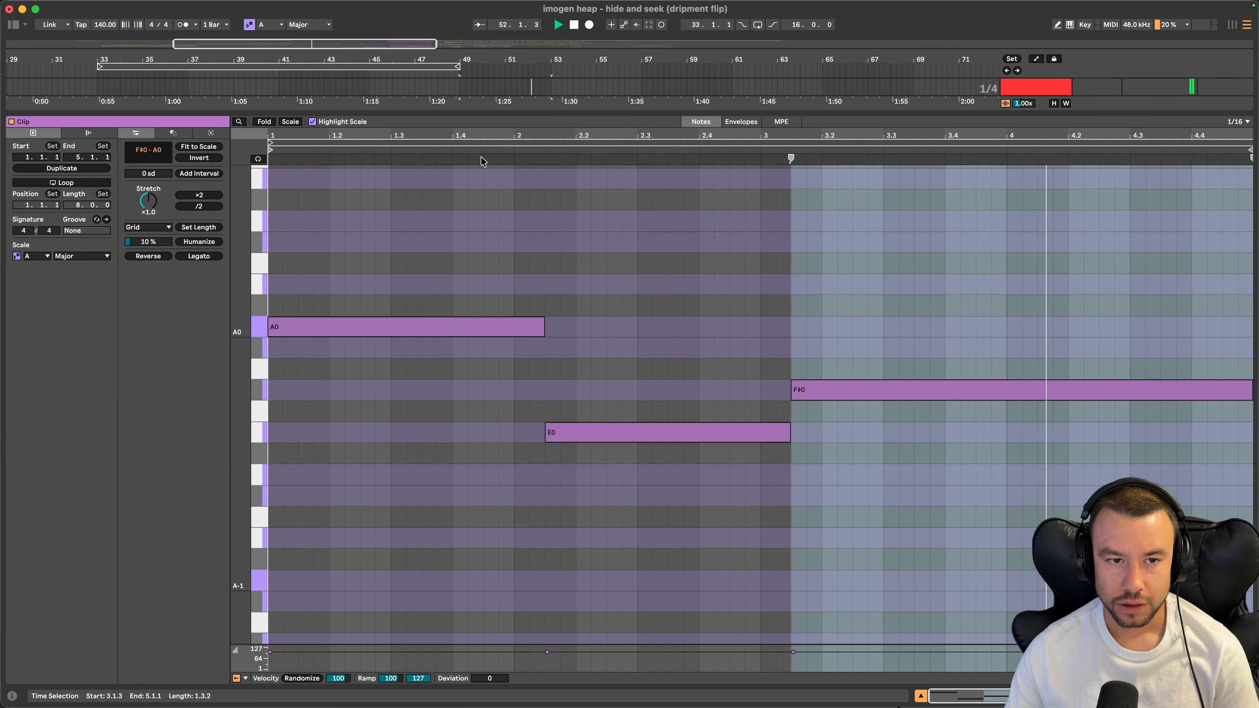
{"action": "left_click", "coordinate": [821, 326]}
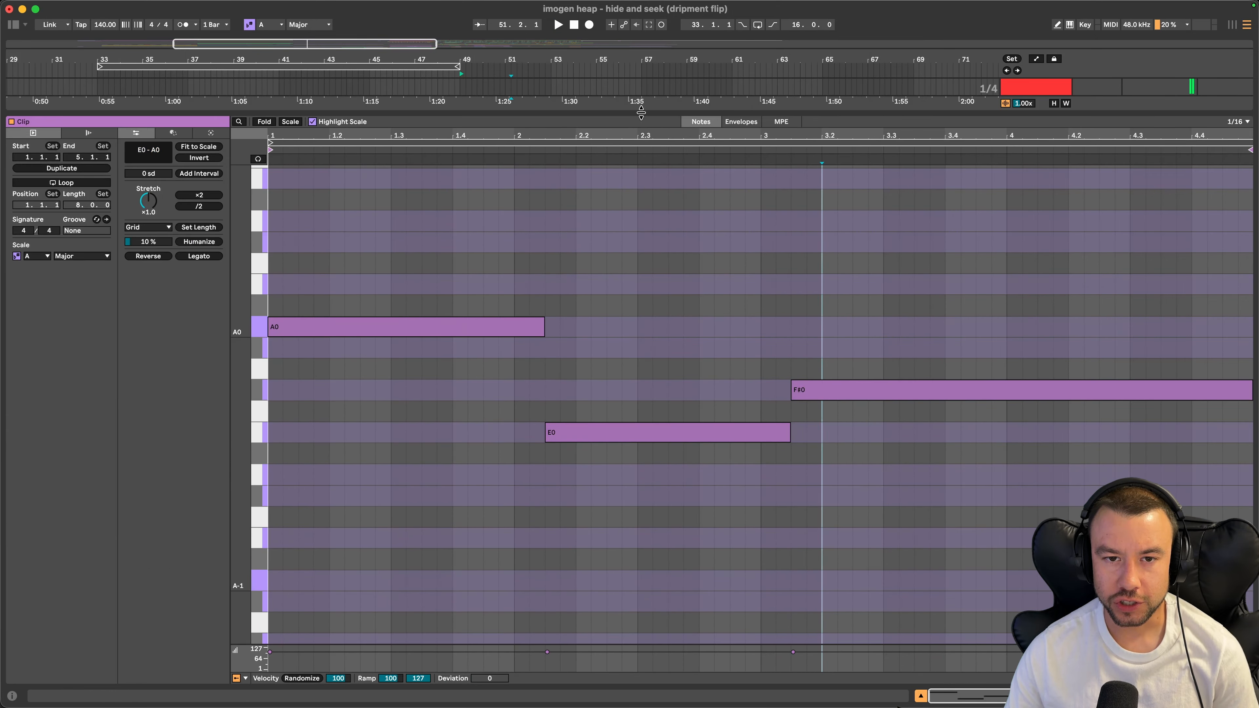
{"action": "double_click", "coordinate": [617, 112]}
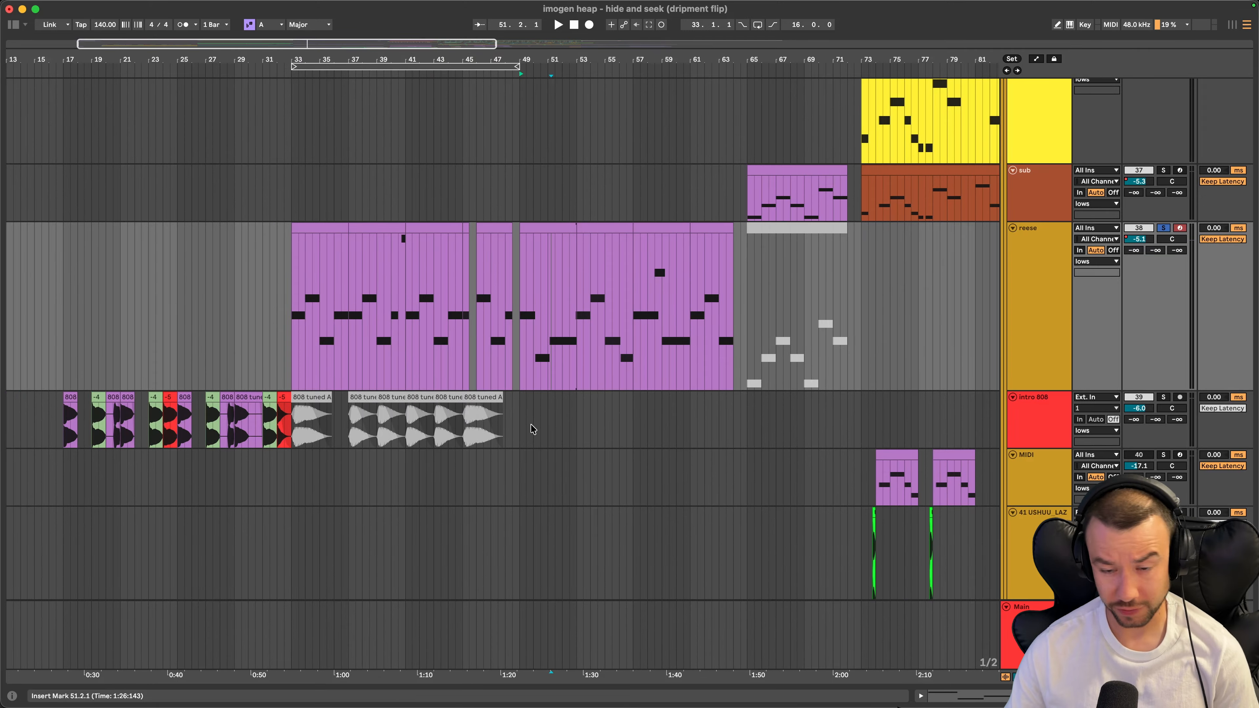
Compare the reese bass patterns from bars 33 and 49, marking the half beat from 56.1.1 to 56.1.3 before the note change
{"action": "scroll", "coordinate": [532, 429], "scroll_direction": "down", "scroll_amount": 2}
{"action": "scroll", "coordinate": [532, 429], "scroll_direction": "up", "scroll_amount": 1}
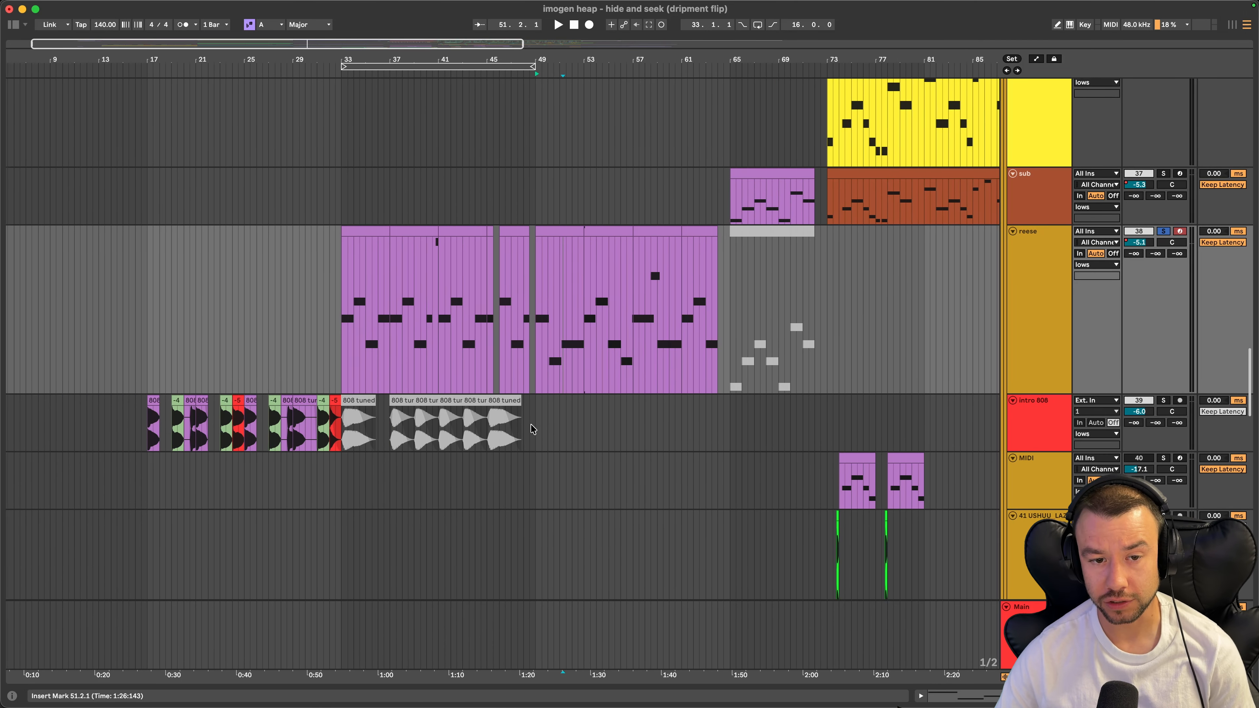
{"action": "scroll", "coordinate": [557, 350], "scroll_direction": "up", "scroll_amount": 3}
{"action": "scroll", "coordinate": [383, 321], "scroll_direction": "up", "scroll_amount": 2}
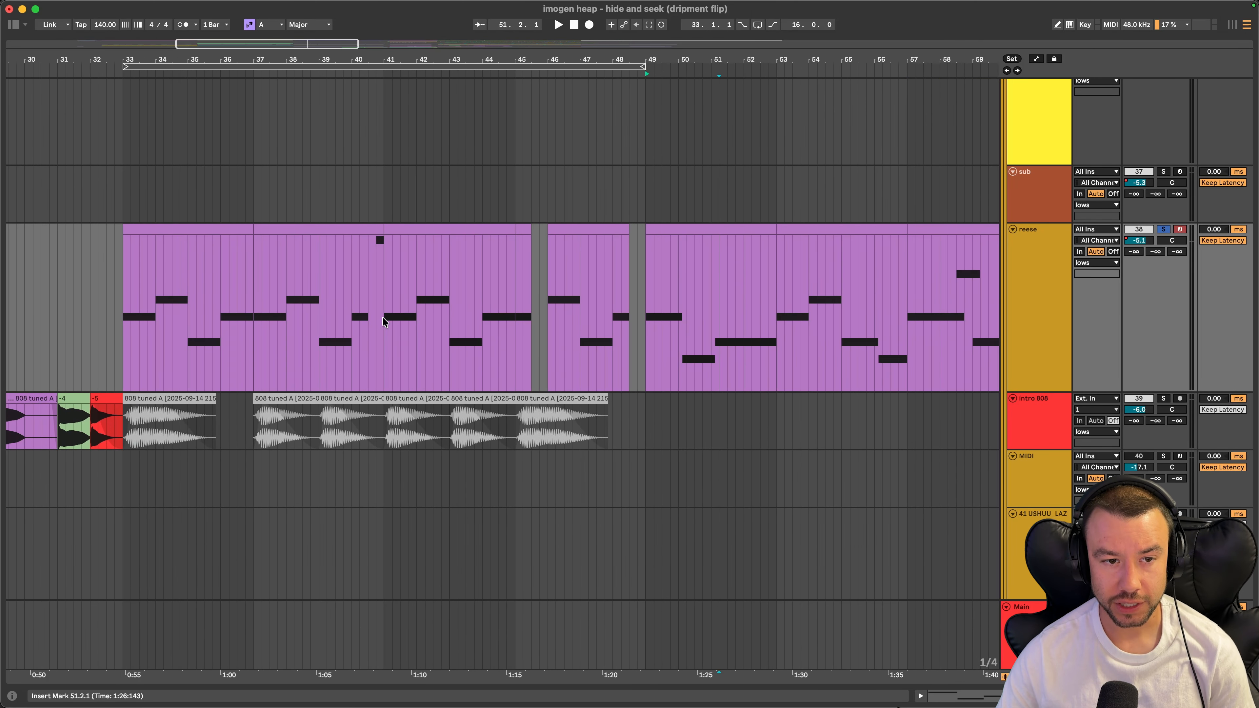
{"action": "scroll", "coordinate": [512, 356], "scroll_direction": "down", "scroll_amount": 3}
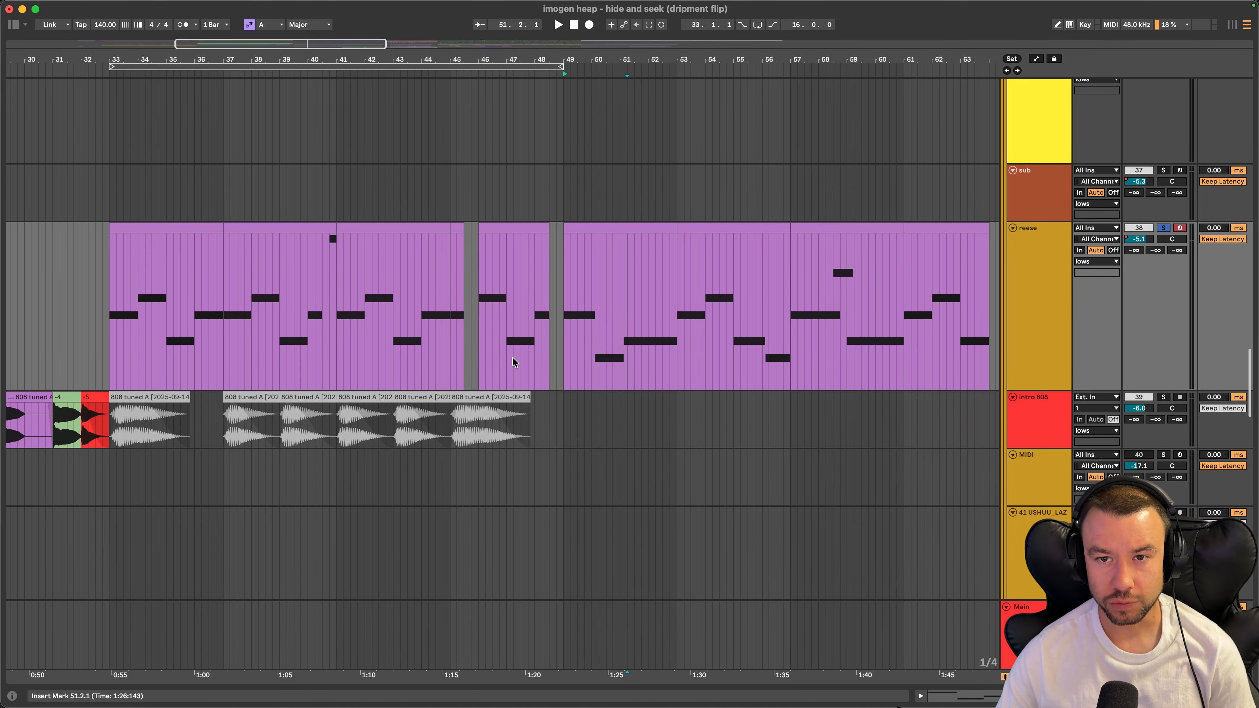
{"action": "scroll", "coordinate": [846, 305], "scroll_direction": "up", "scroll_amount": 5}
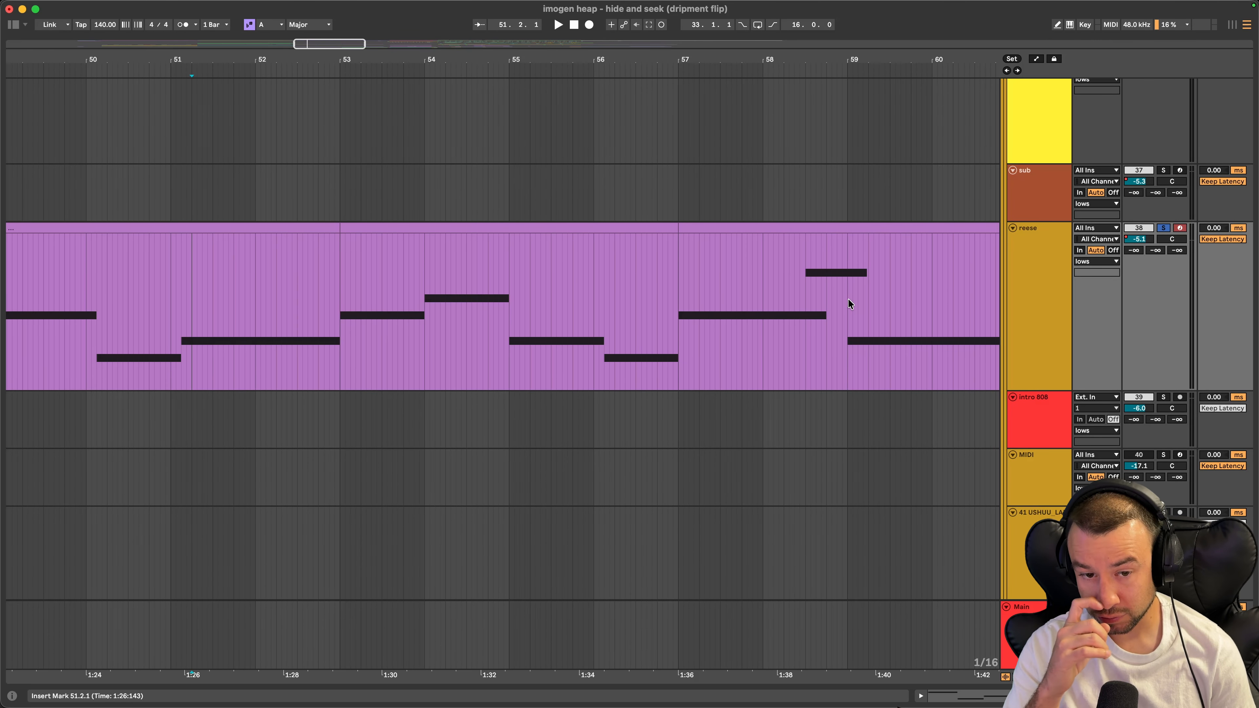
{"action": "scroll", "coordinate": [583, 377], "scroll_direction": "up", "scroll_amount": 5}
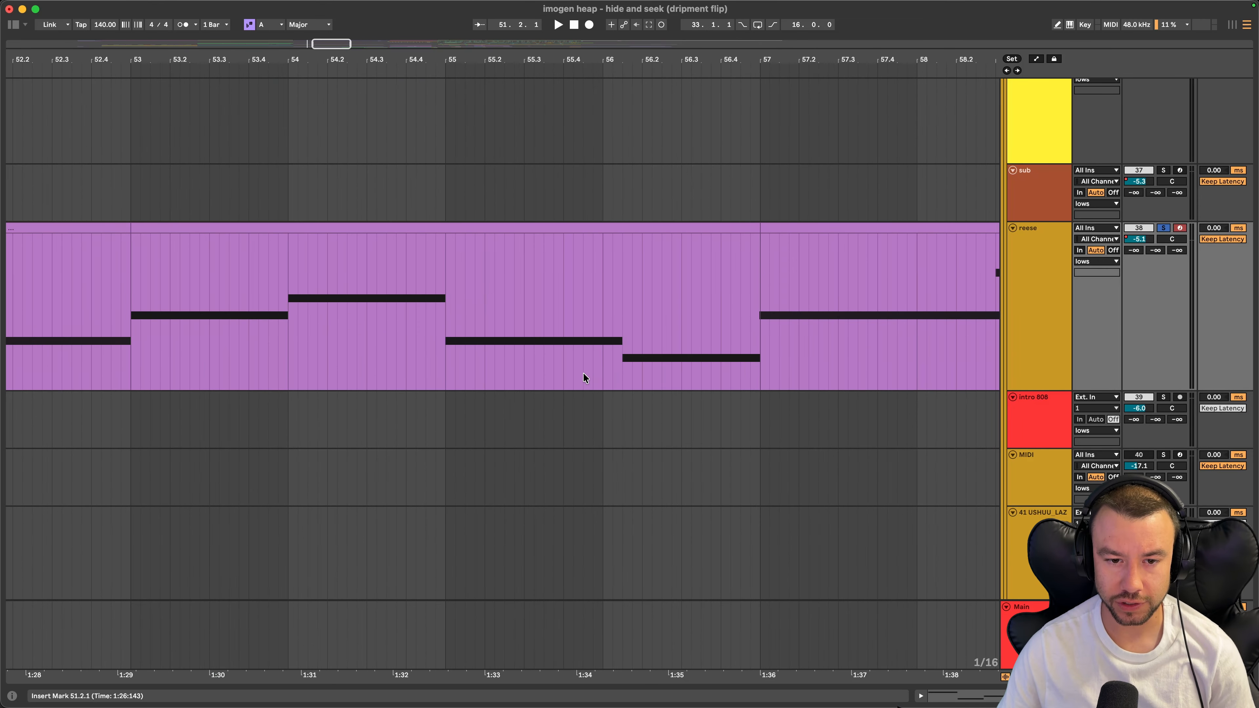
{"action": "left_click_drag", "start_coordinate": [601, 363], "coordinate": [617, 364]}
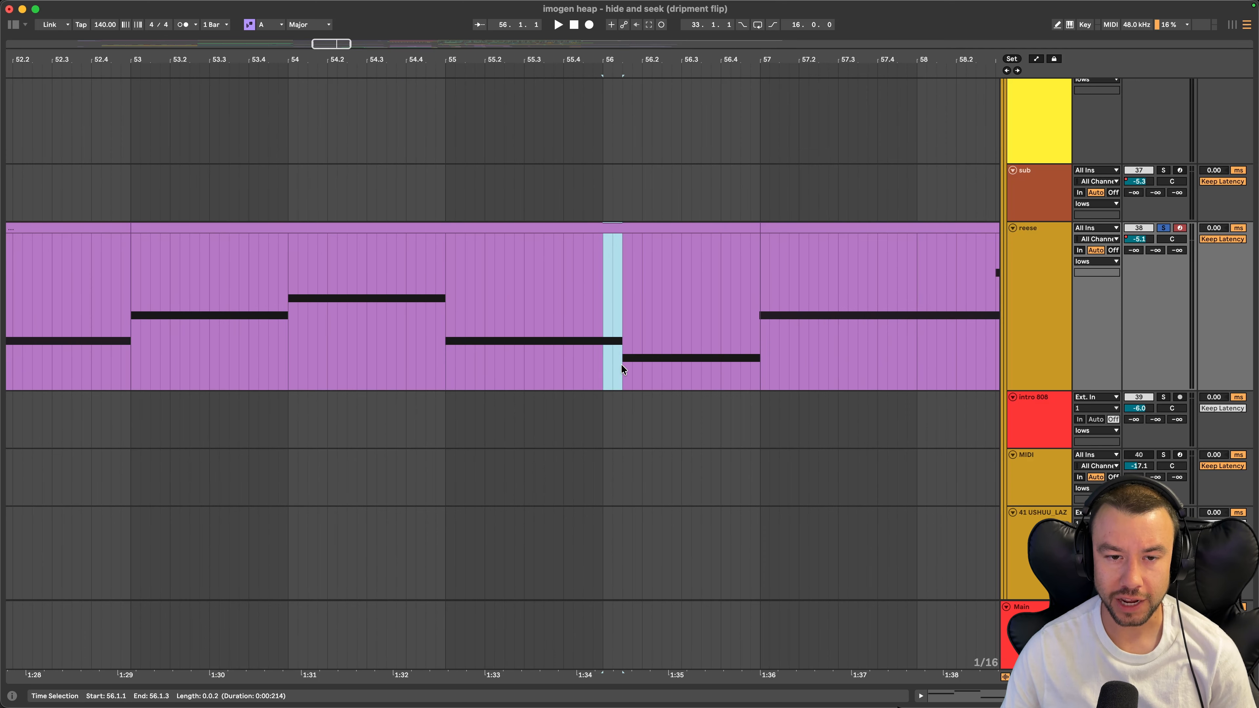
{"action": "left_click", "coordinate": [624, 365]}
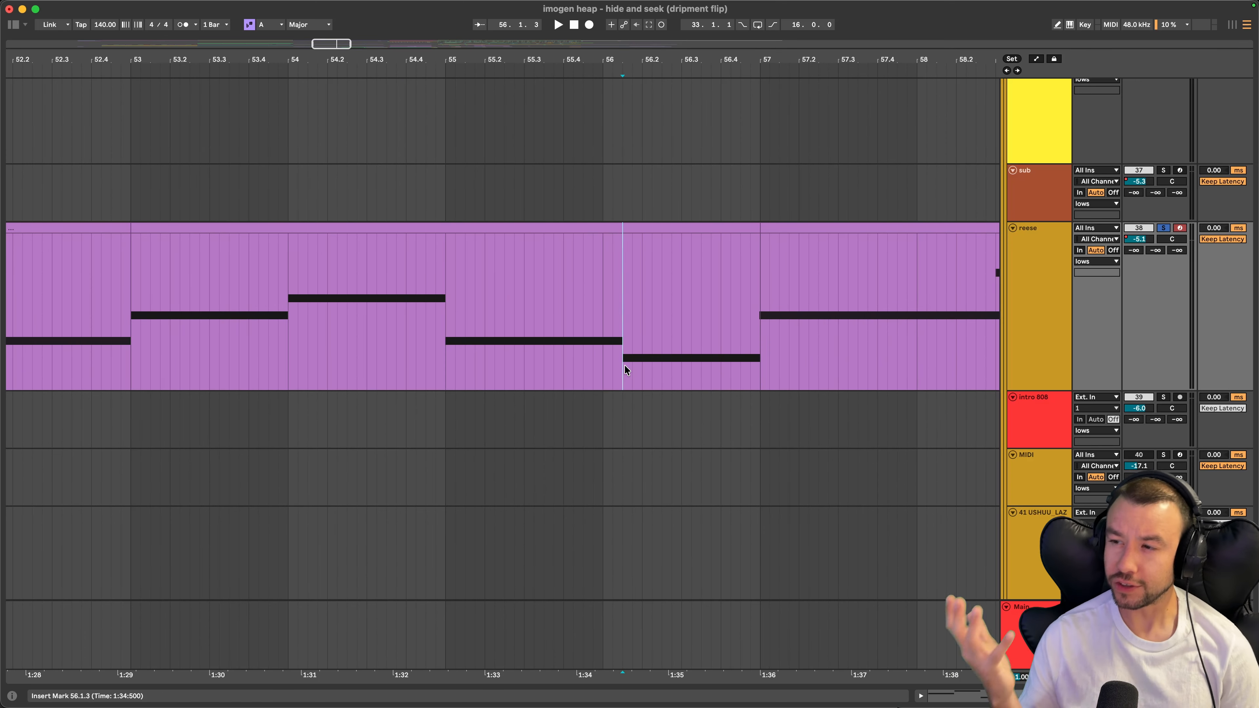
{"action": "scroll", "coordinate": [625, 369], "scroll_direction": "down", "scroll_amount": 1}
{"action": "scroll", "coordinate": [624, 365], "scroll_direction": "down", "scroll_amount": 2}
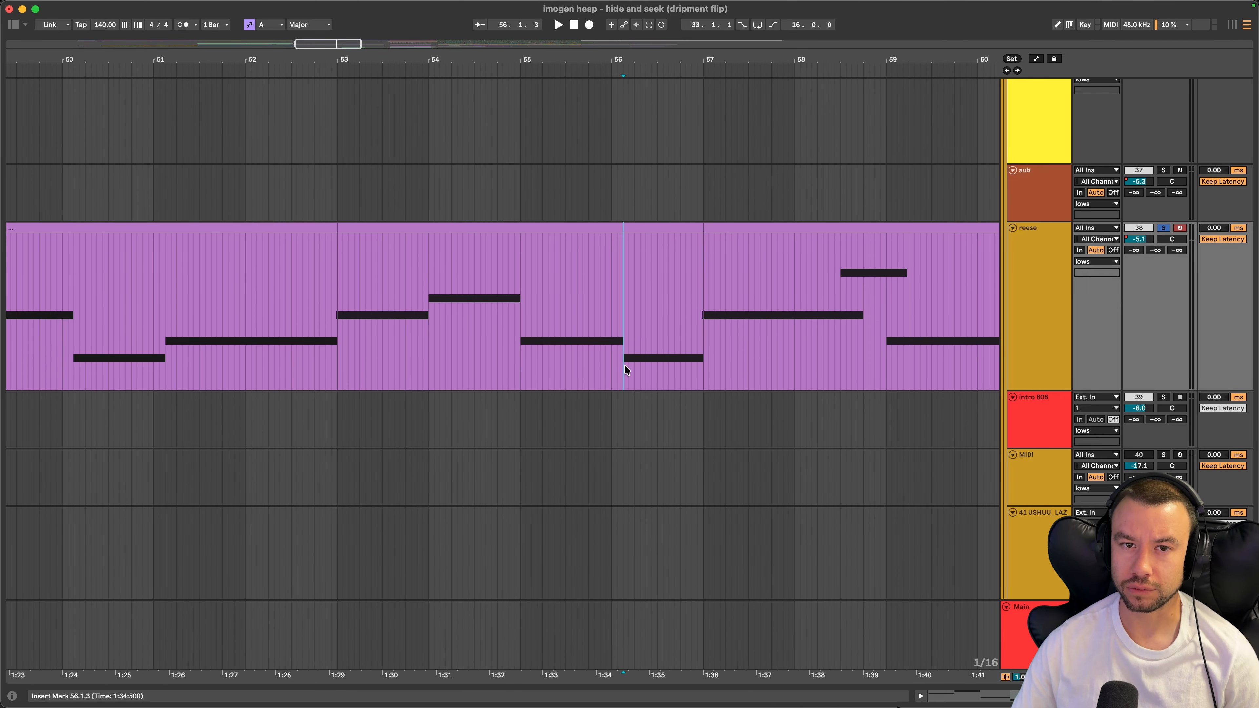
Look over the bass, melodic and FX tracks to find the guitar track inside the "intro melody" group
{"action": "scroll", "coordinate": [609, 119], "scroll_direction": "up", "scroll_amount": 10}
{"action": "scroll", "coordinate": [607, 117], "scroll_direction": "down", "scroll_amount": 15}
{"action": "scroll", "coordinate": [608, 117], "scroll_direction": "down", "scroll_amount": 3}
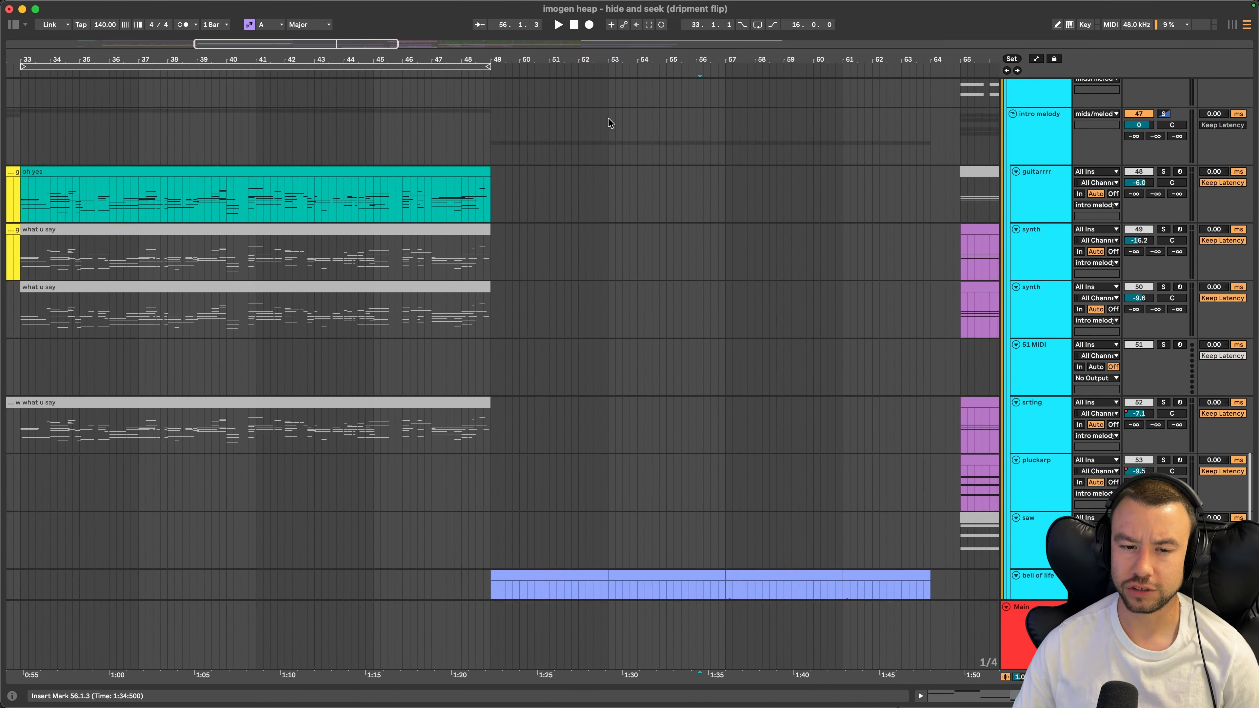
{"action": "scroll", "coordinate": [599, 209], "scroll_direction": "down", "scroll_amount": 5}
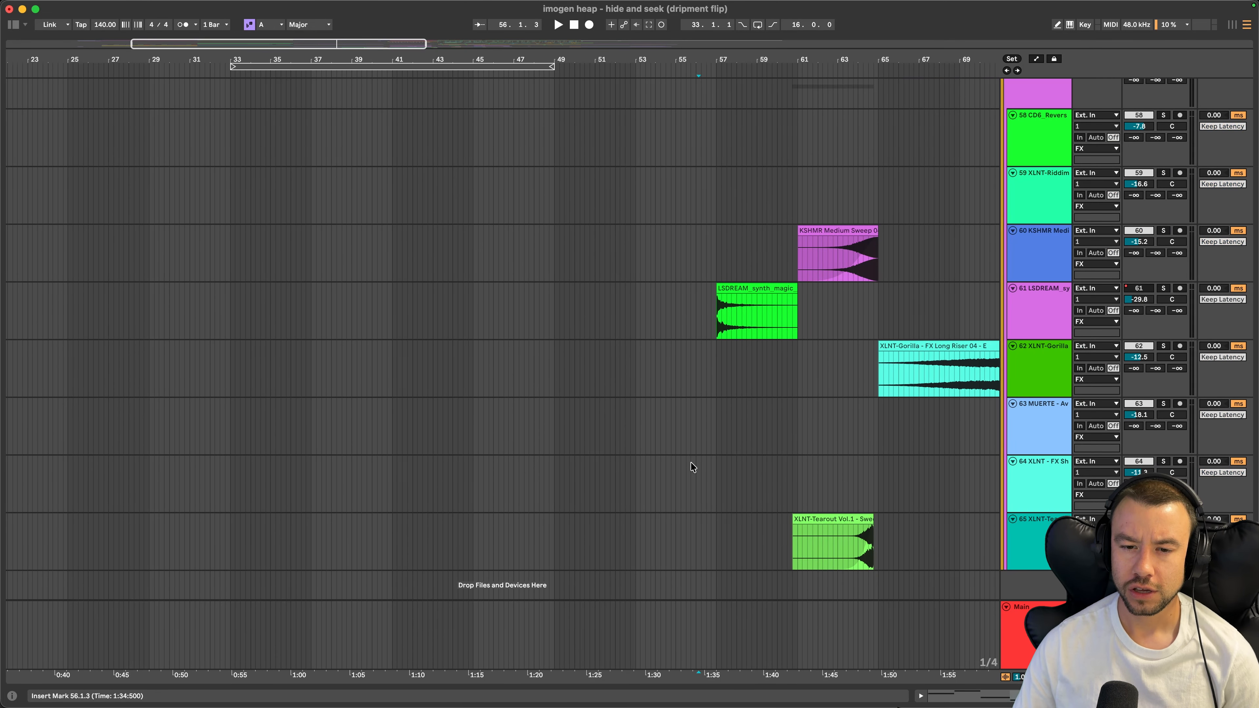
{"action": "scroll", "coordinate": [688, 466], "scroll_direction": "down", "scroll_amount": 4}
{"action": "scroll", "coordinate": [609, 379], "scroll_direction": "up", "scroll_amount": 5}
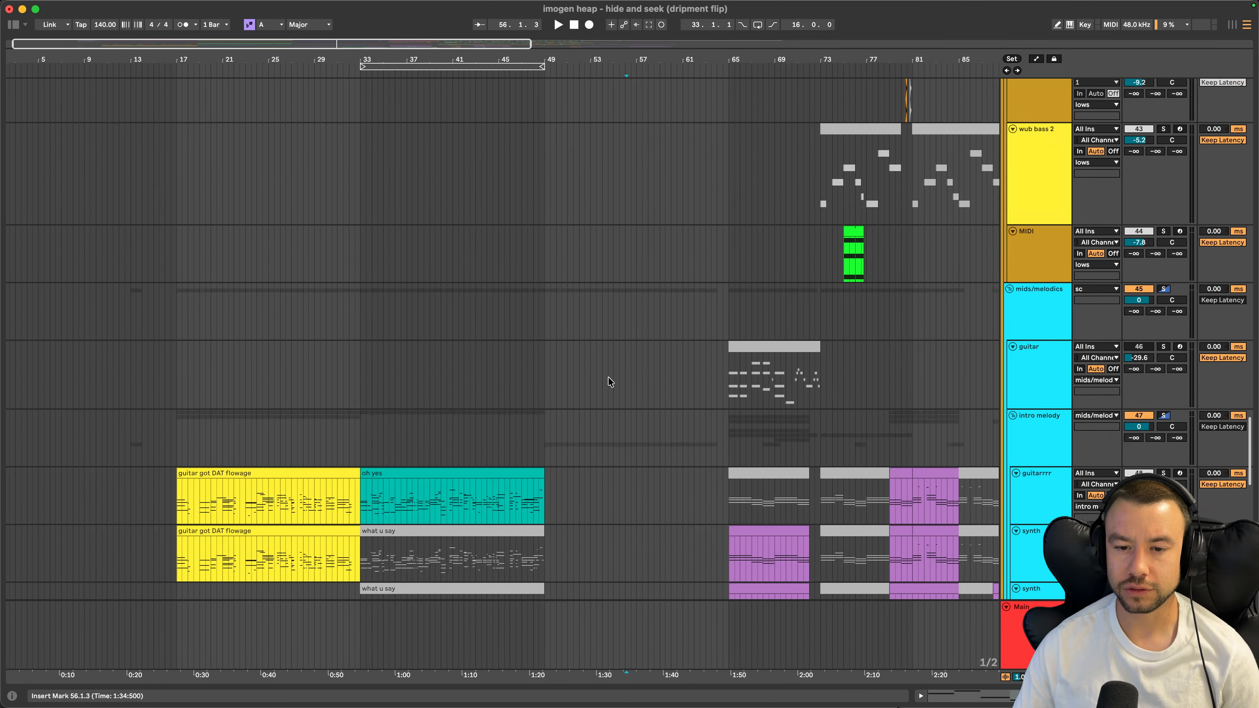
{"action": "scroll", "coordinate": [607, 376], "scroll_direction": "down", "scroll_amount": 1}
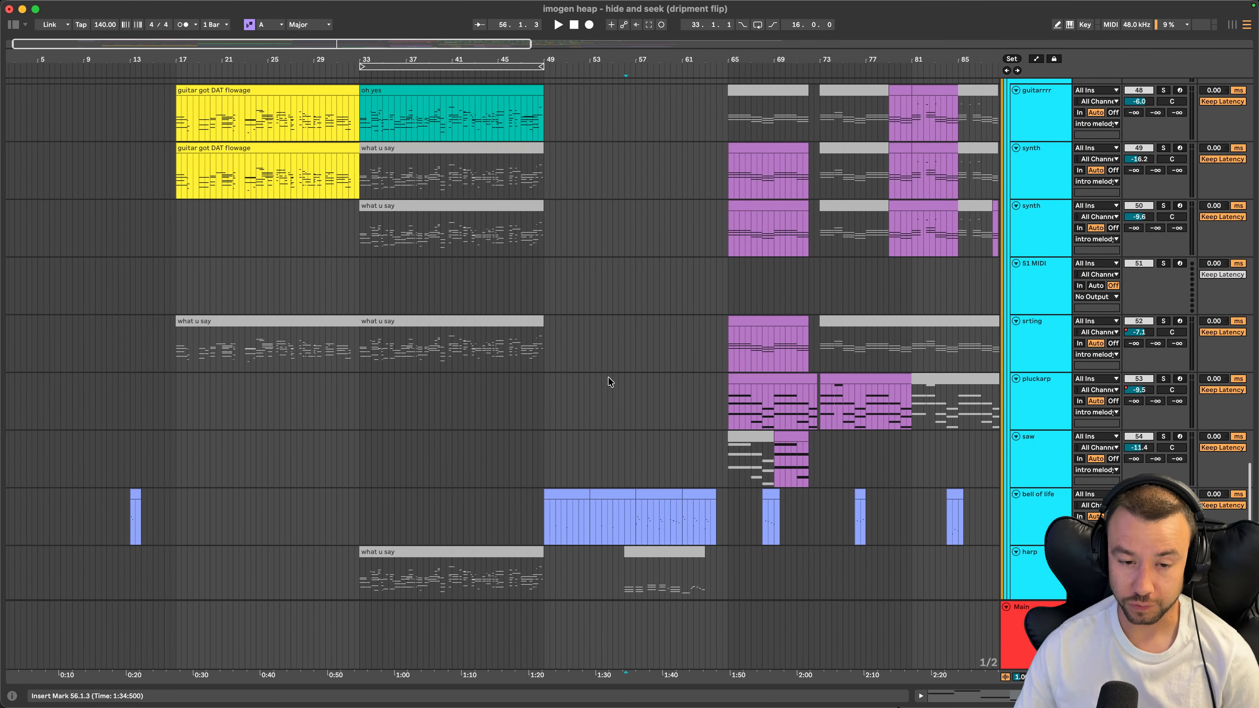
{"action": "scroll", "coordinate": [607, 376], "scroll_direction": "up", "scroll_amount": 3}
{"action": "scroll", "coordinate": [627, 395], "scroll_direction": "up", "scroll_amount": 5}
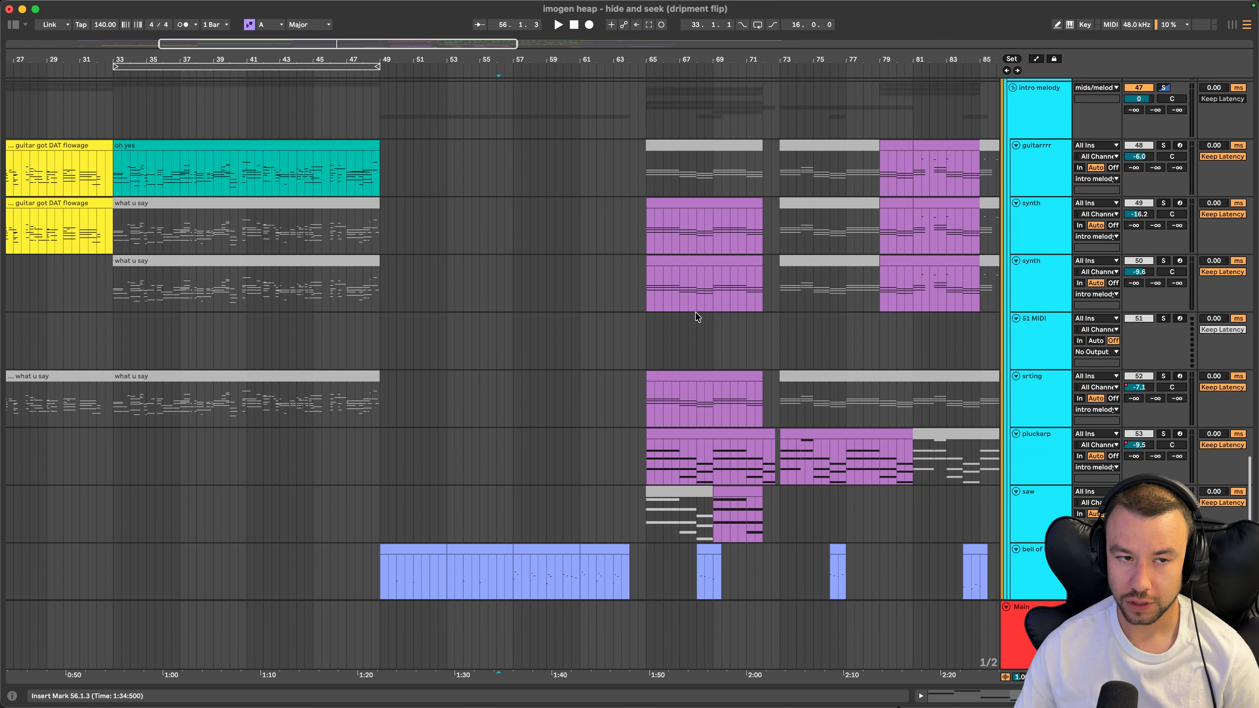
{"action": "scroll", "coordinate": [718, 312], "scroll_direction": "down", "scroll_amount": 4}
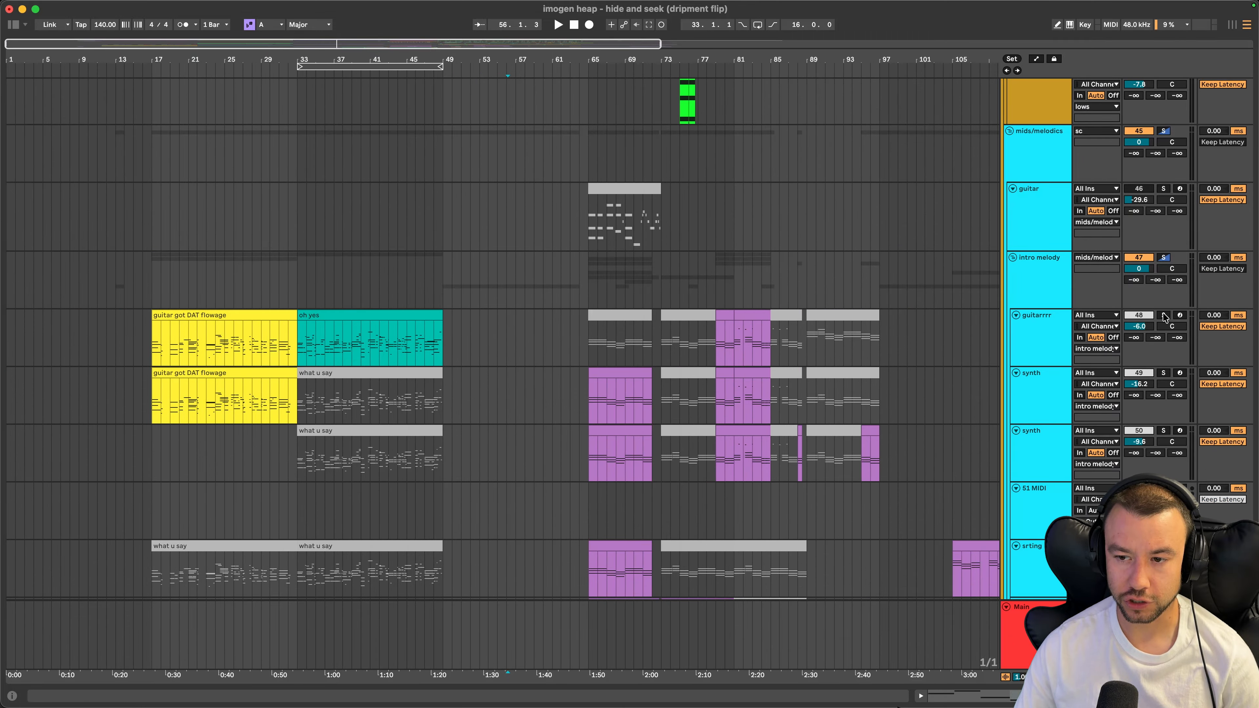
Solo the guitar track in the "intro melody" group, select its "guitar got DAT flowage" clip and play it from bar 17
{"action": "left_click", "coordinate": [1163, 316]}
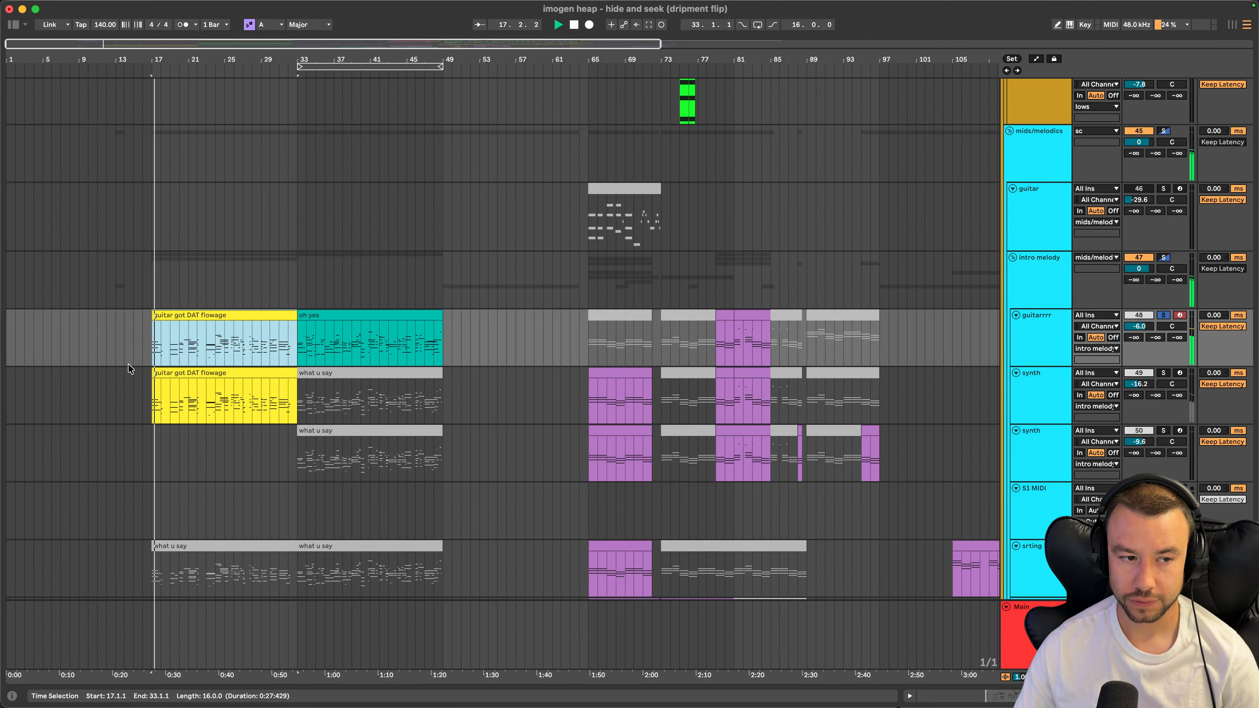
{"action": "scroll", "coordinate": [128, 363], "scroll_direction": "up", "scroll_amount": 5}
{"action": "scroll", "coordinate": [187, 326], "scroll_direction": "down", "scroll_amount": 3}
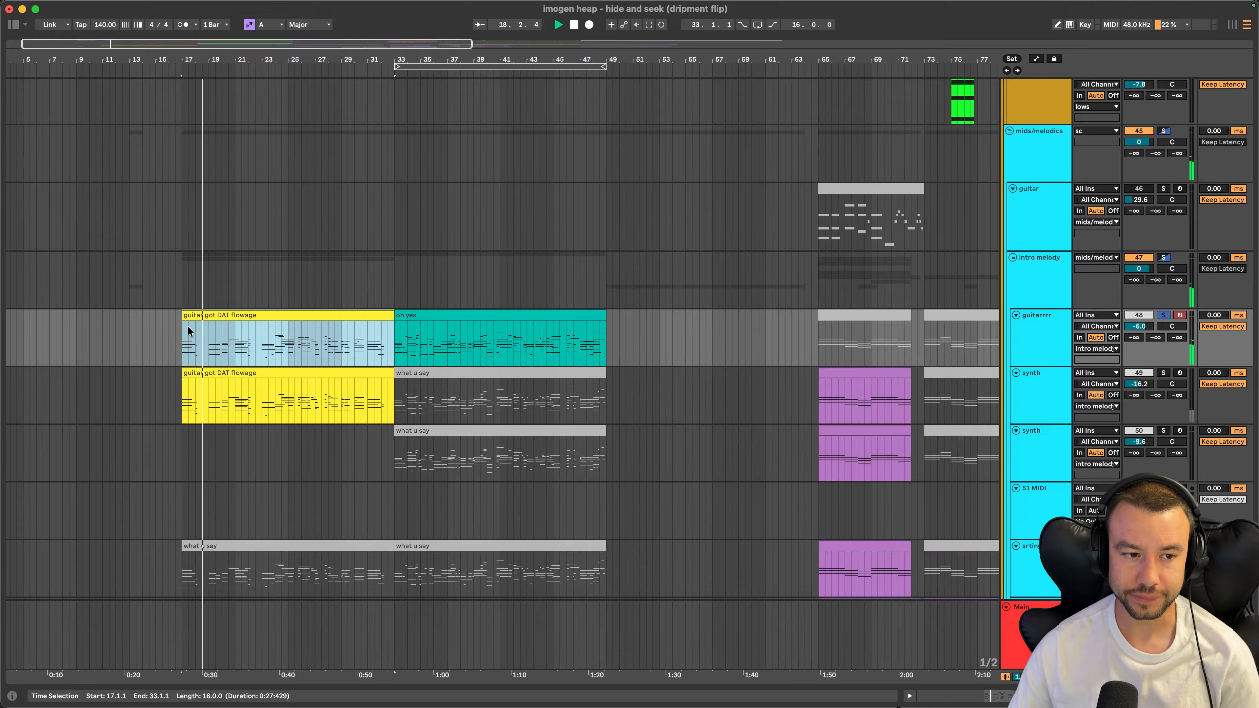
Stop playback, find the "hide n seek" vocal track and show its device chain starting with Melodyne
{"action": "scroll", "coordinate": [198, 352], "scroll_direction": "up", "scroll_amount": 6}
{"action": "scroll", "coordinate": [256, 360], "scroll_direction": "up", "scroll_amount": 15}
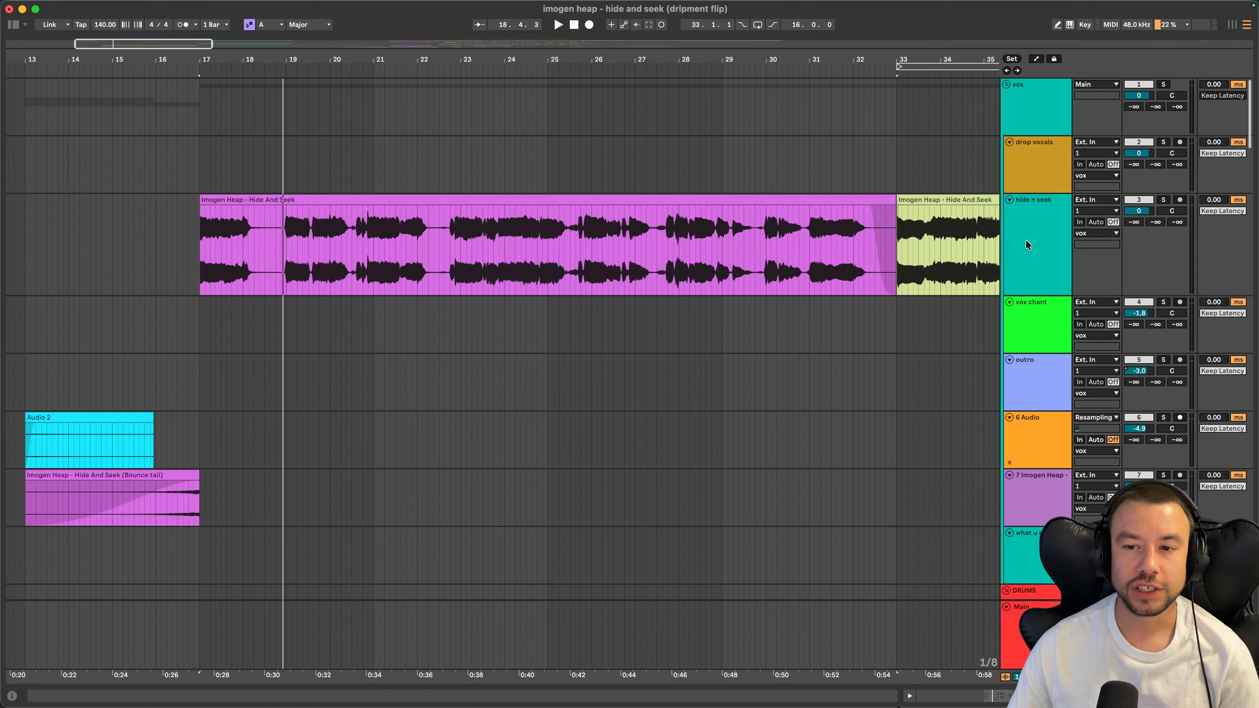
{"action": "double_click", "coordinate": [1027, 244]}
{"action": "double_click", "coordinate": [13, 579]}
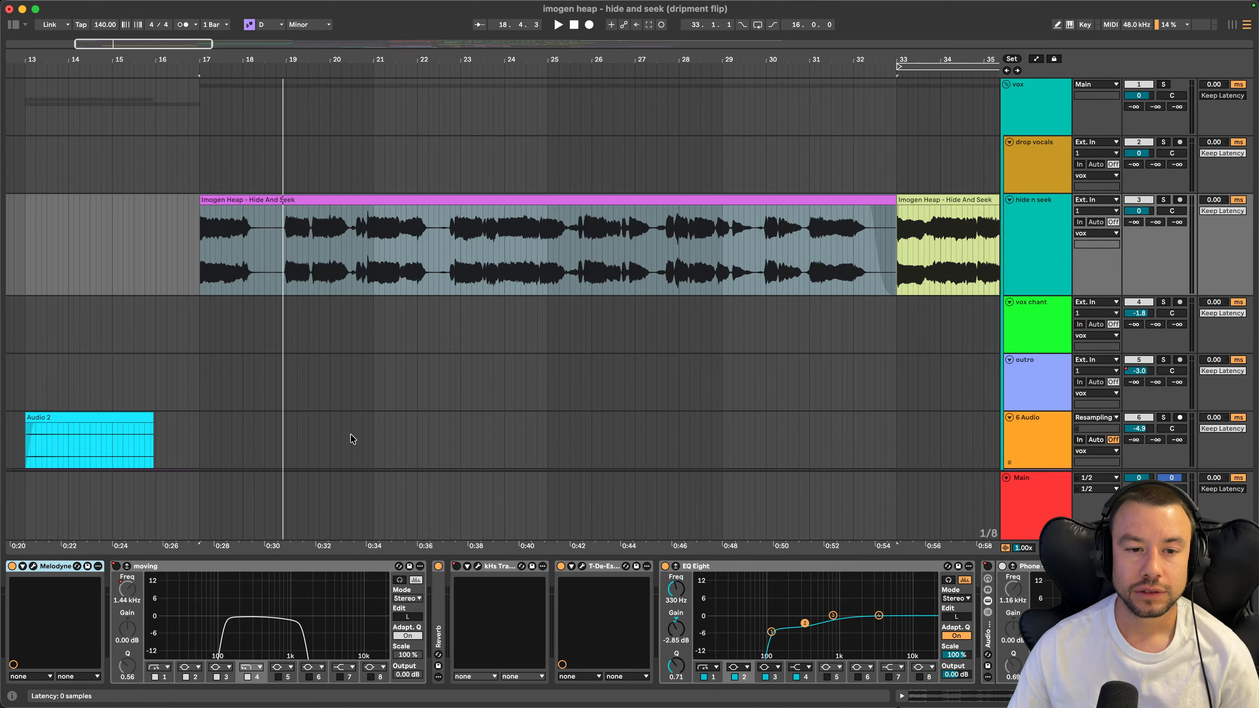
Open the Melodyne editor of the "hide n seek" vocal, check its edition and version information, and close the About window
{"action": "scroll", "coordinate": [334, 402], "scroll_direction": "left", "scroll_amount": 3}
{"action": "scroll", "coordinate": [334, 403], "scroll_direction": "down", "scroll_amount": 2}
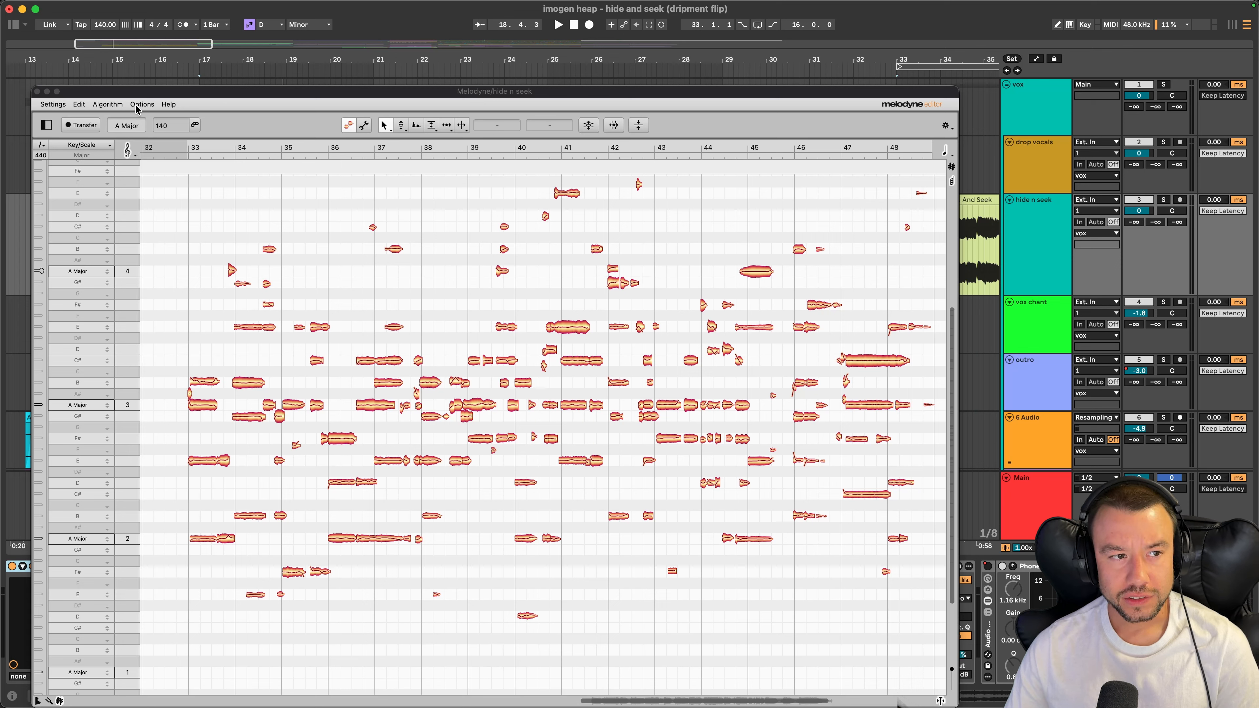
{"action": "left_click", "coordinate": [168, 105]}
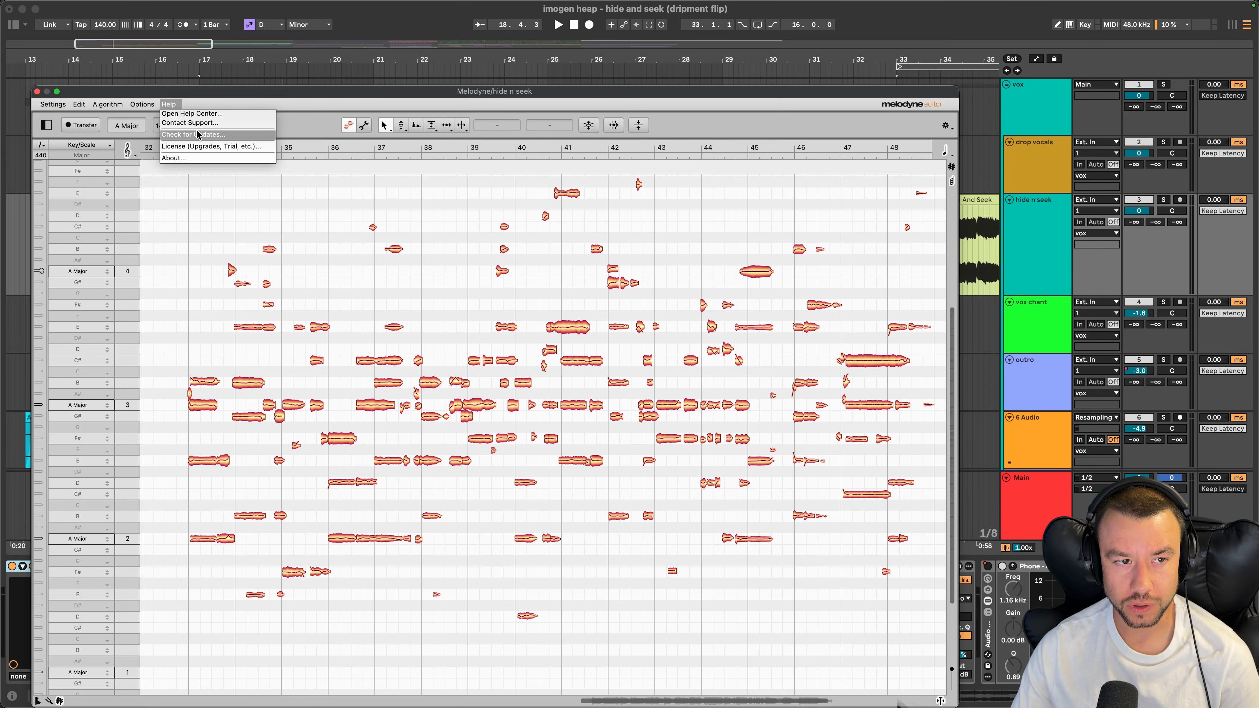
{"action": "left_click", "coordinate": [173, 159]}
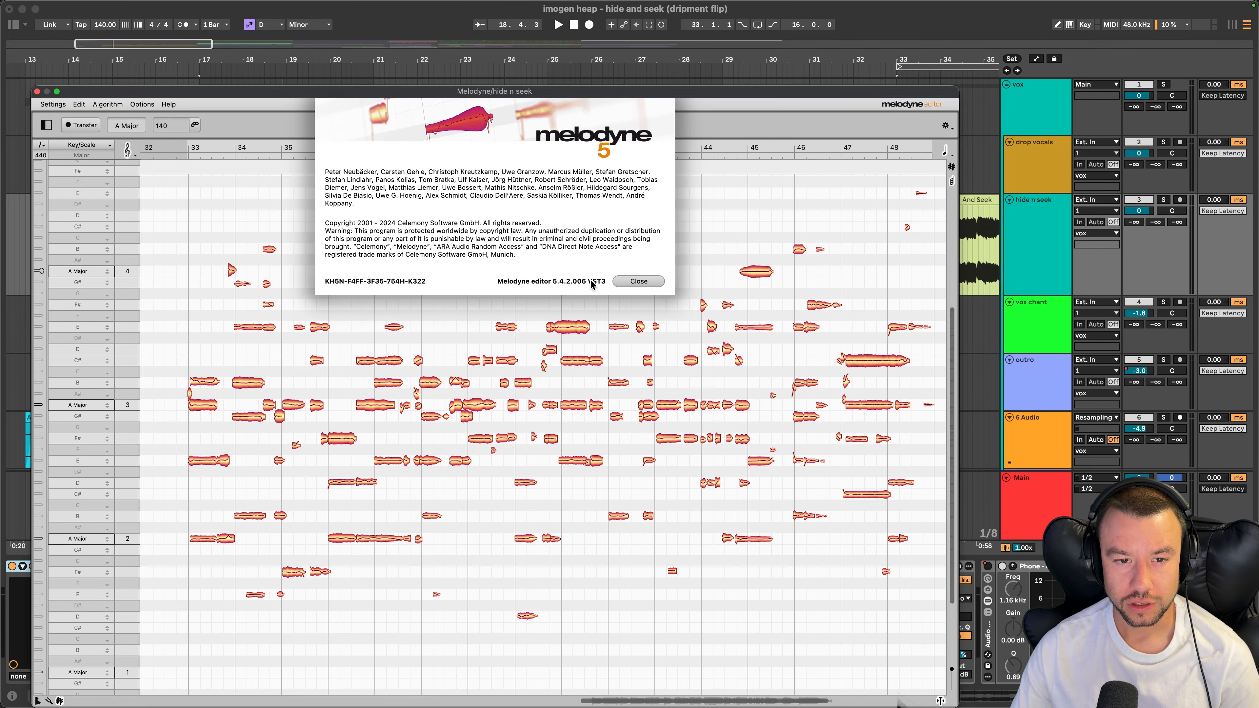
{"action": "left_click", "coordinate": [639, 281]}
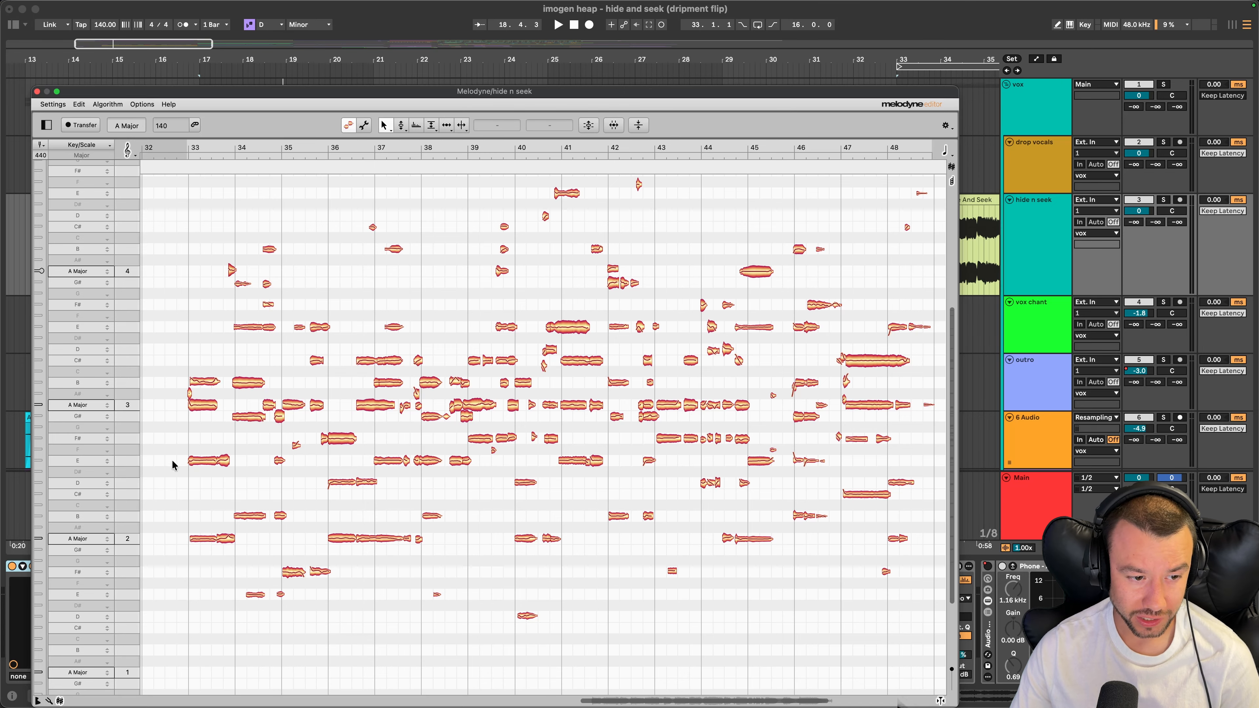
Show where Melodyne saves the detected vocal notes as MIDI, cancel the export and close the editor
{"action": "left_click", "coordinate": [53, 105]}
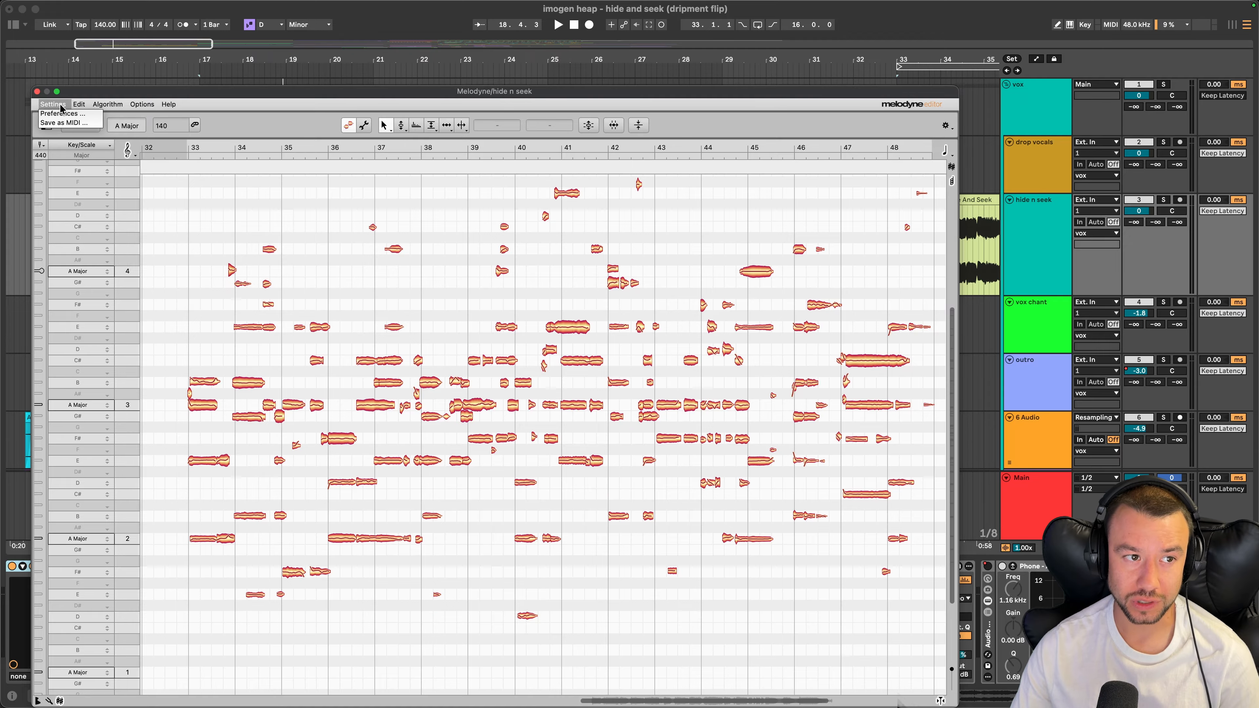
{"action": "left_click", "coordinate": [69, 123]}
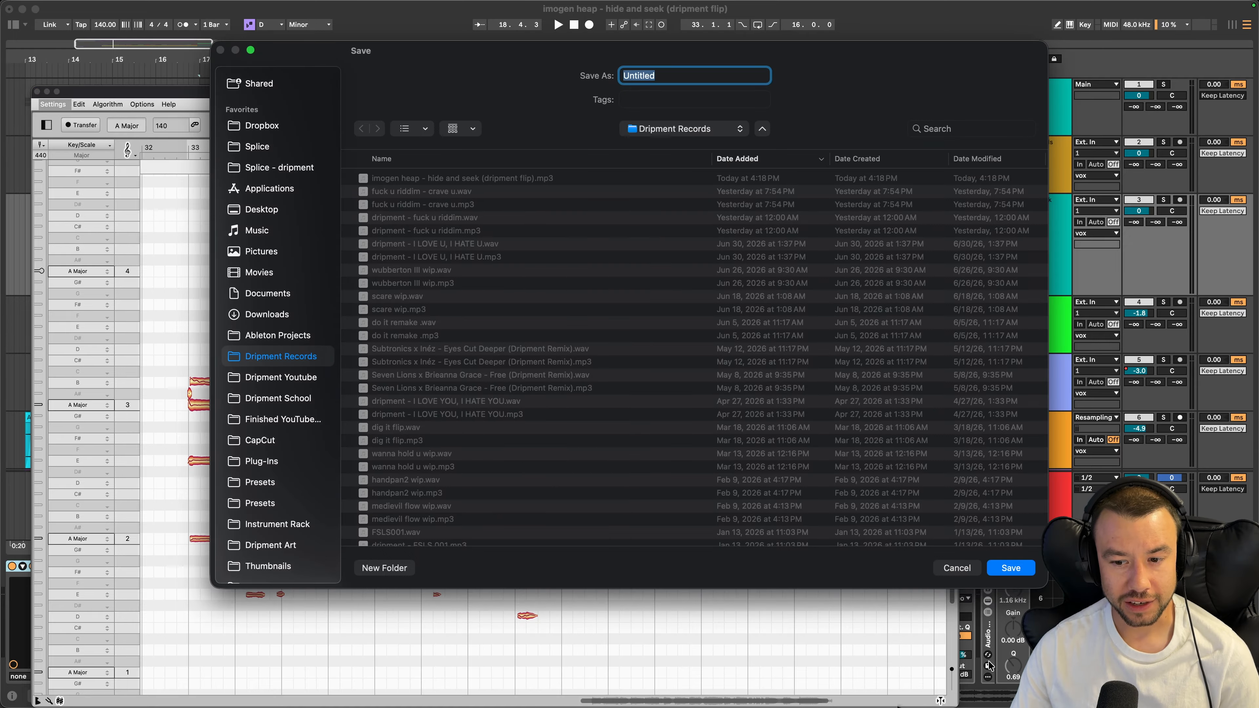
{"action": "left_click", "coordinate": [958, 568]}
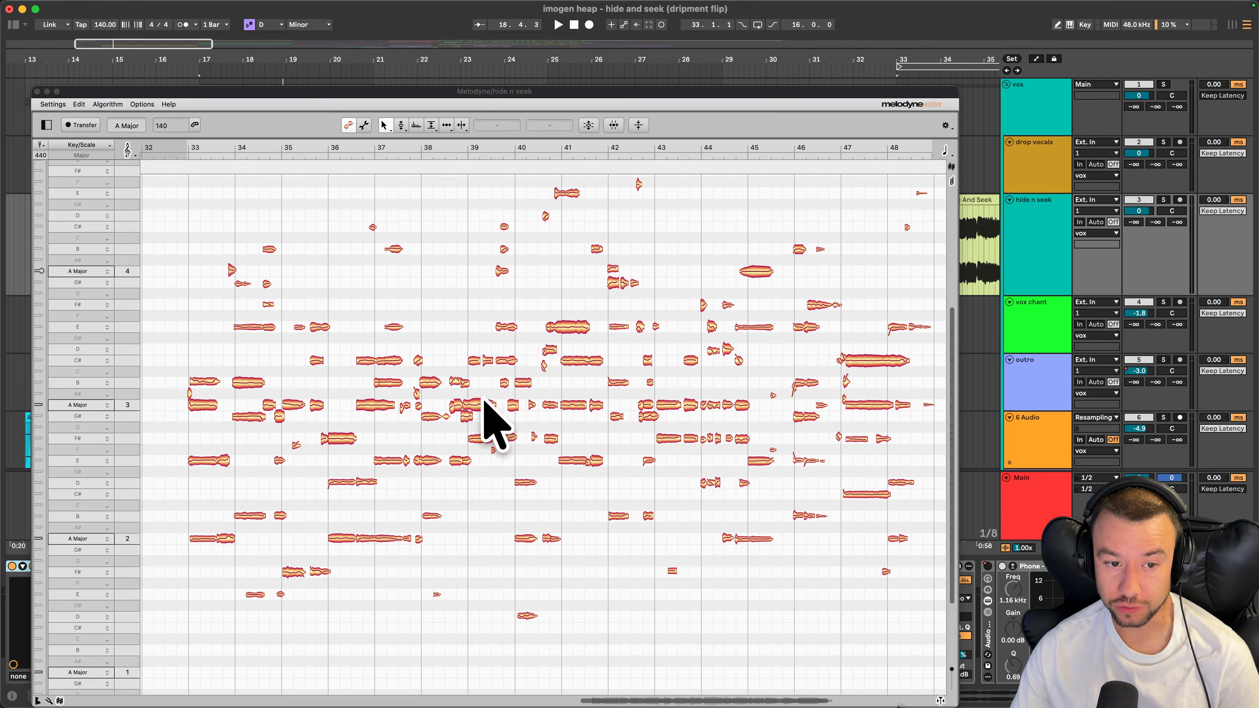
{"action": "left_click", "coordinate": [37, 92]}
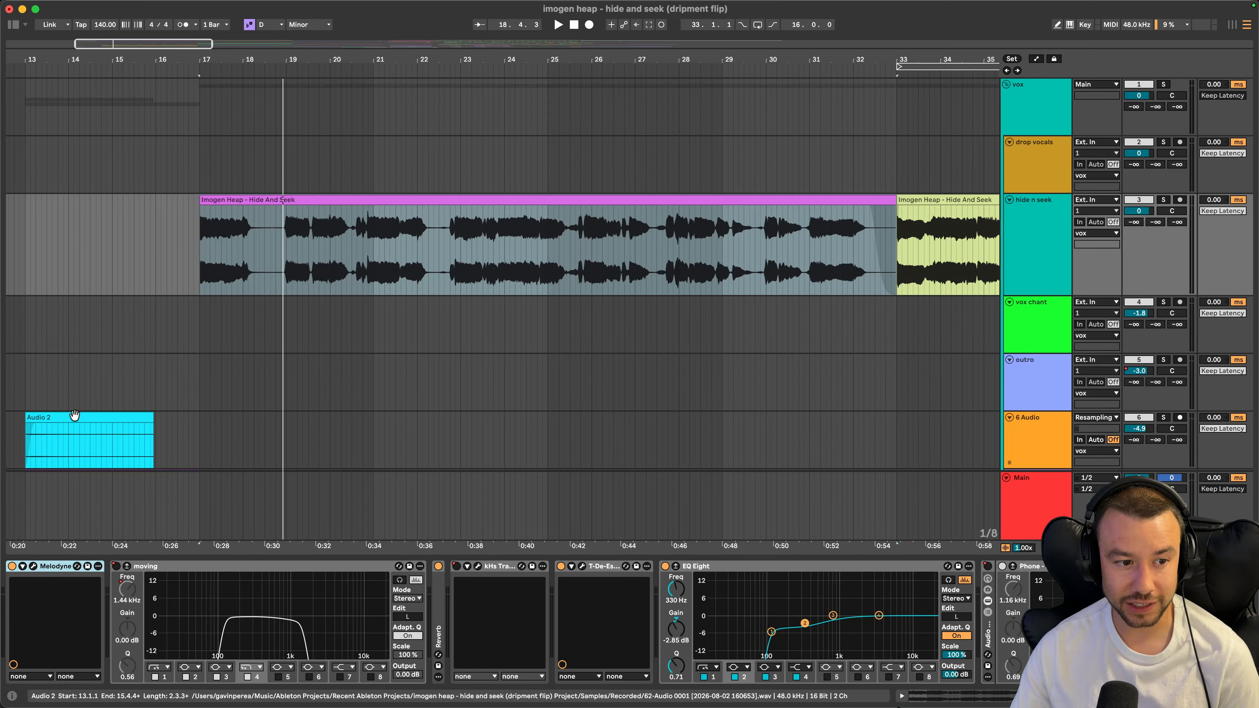
Find the guitar track in the "intro melody" group and open the notes of its "guitar got DAT flowage" clip
{"action": "scroll", "coordinate": [73, 416], "scroll_direction": "down", "scroll_amount": 15}
{"action": "scroll", "coordinate": [75, 419], "scroll_direction": "down", "scroll_amount": 20}
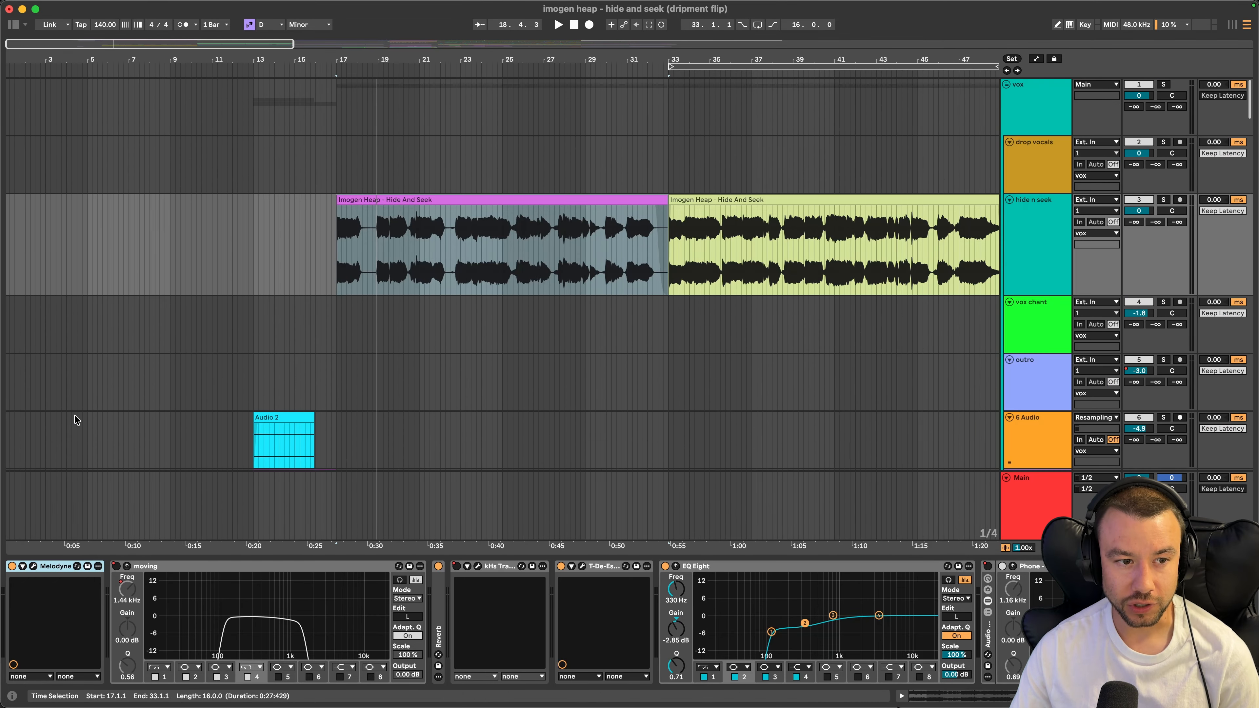
{"action": "scroll", "coordinate": [317, 303], "scroll_direction": "down", "scroll_amount": 10}
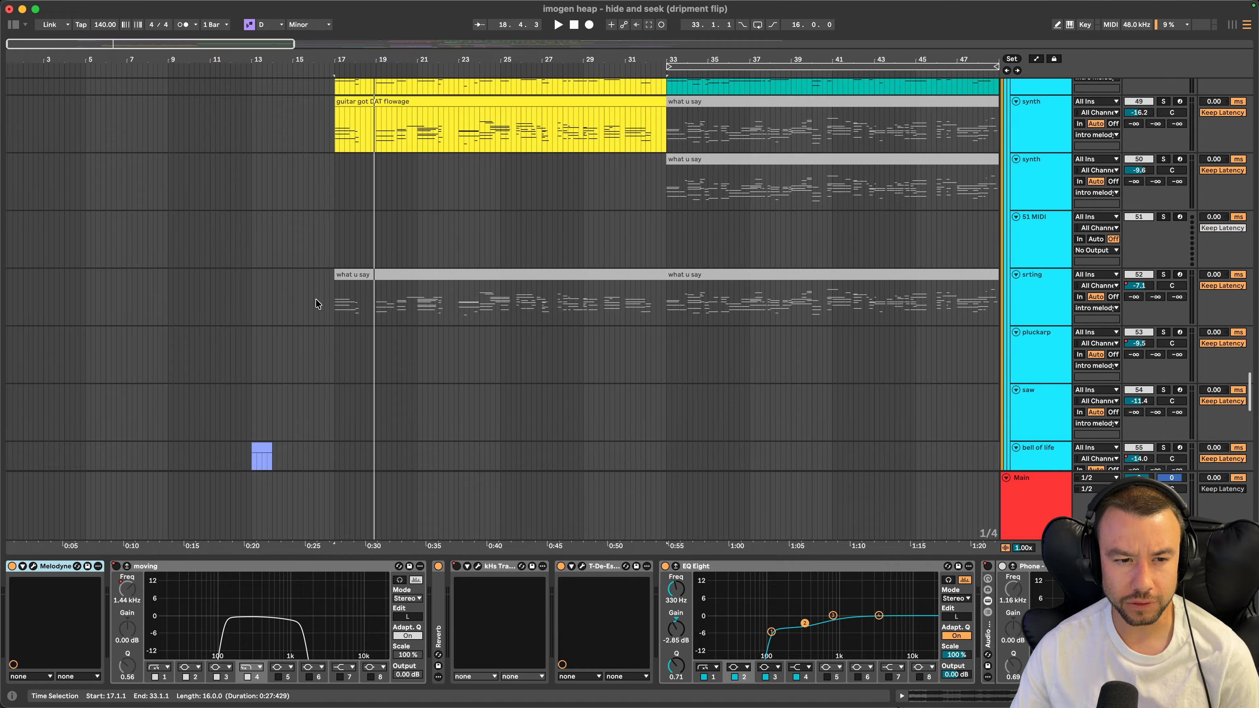
{"action": "scroll", "coordinate": [318, 304], "scroll_direction": "up", "scroll_amount": 5}
{"action": "left_click", "coordinate": [338, 233]}
{"action": "double_click", "coordinate": [338, 233]}
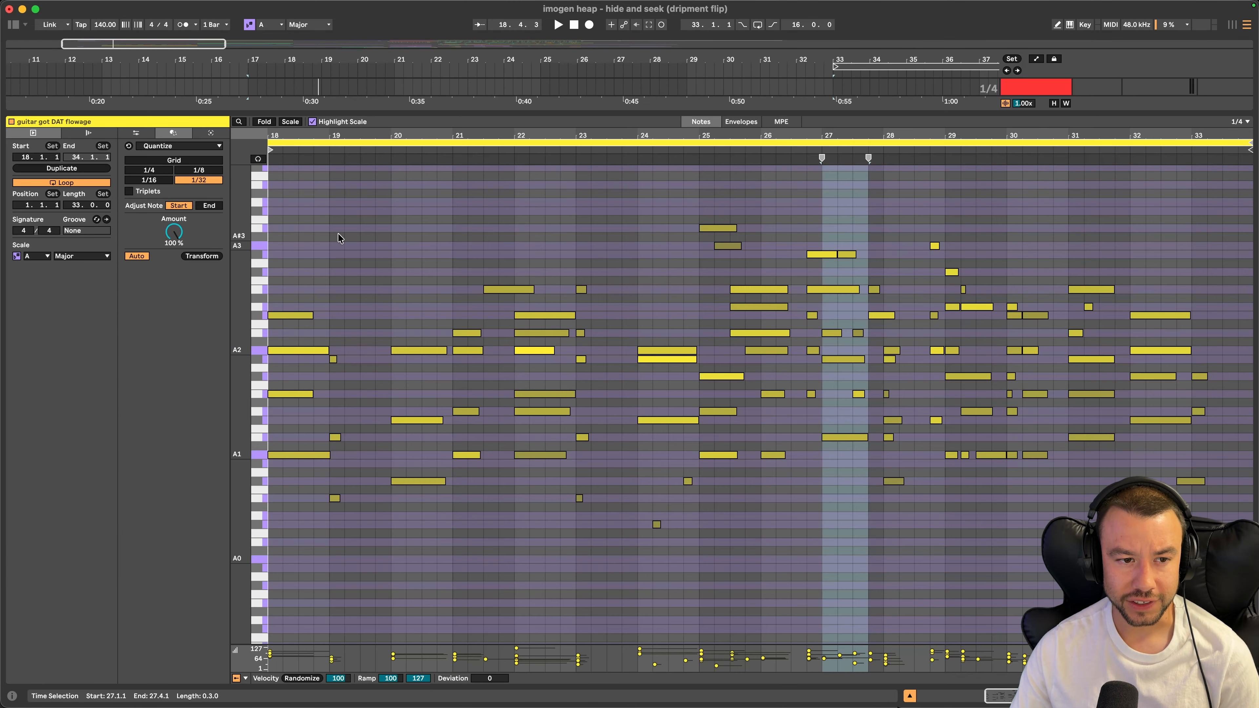
{"action": "scroll", "coordinate": [354, 475], "scroll_direction": "up", "scroll_amount": 5}
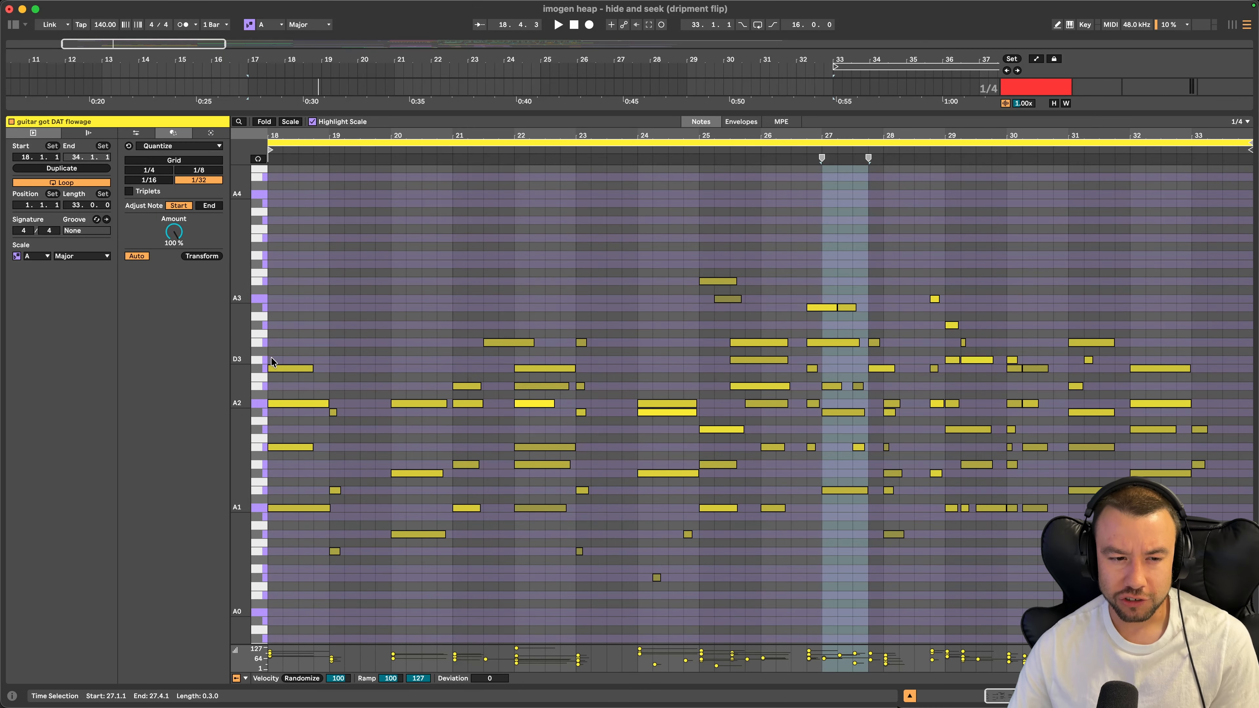
{"action": "scroll", "coordinate": [316, 424], "scroll_direction": "up", "scroll_amount": 5}
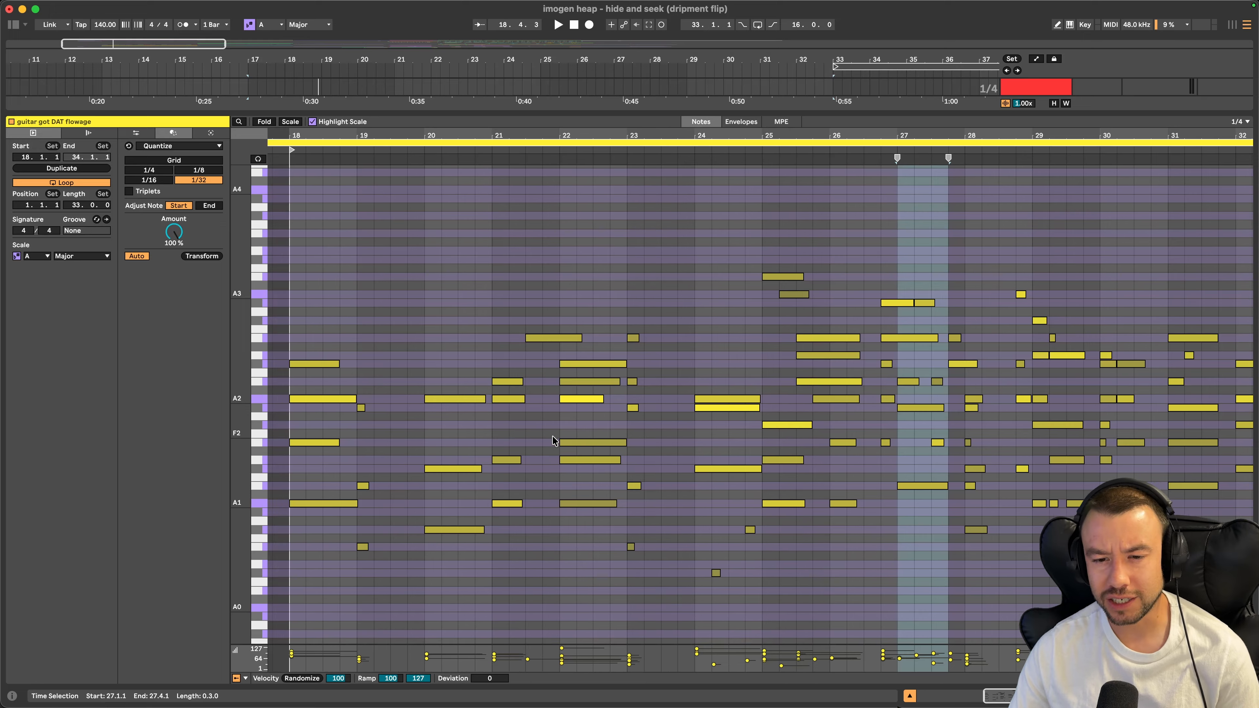
Select the guitar clip's chords at 18.1.1, 19.1.1 and 21.1.1 one after another to examine their notes
{"action": "left_click_drag", "start_coordinate": [305, 312], "coordinate": [325, 546]}
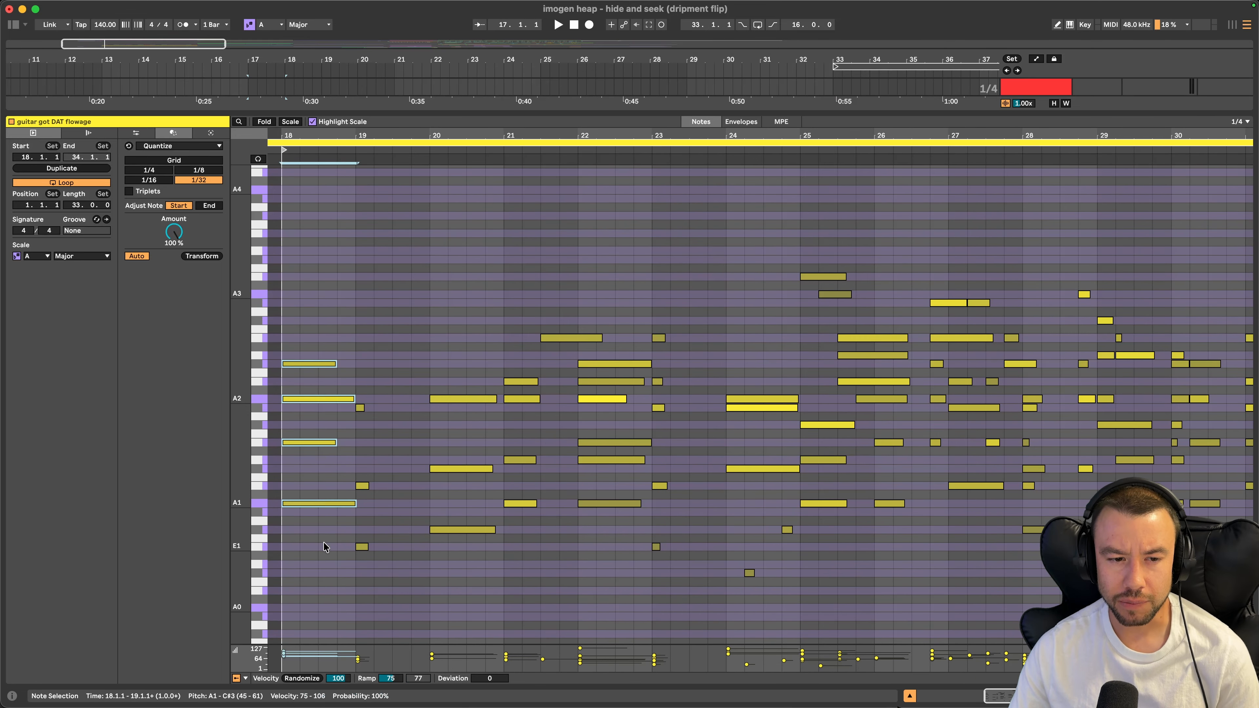
{"action": "left_click_drag", "start_coordinate": [389, 391], "coordinate": [364, 615]}
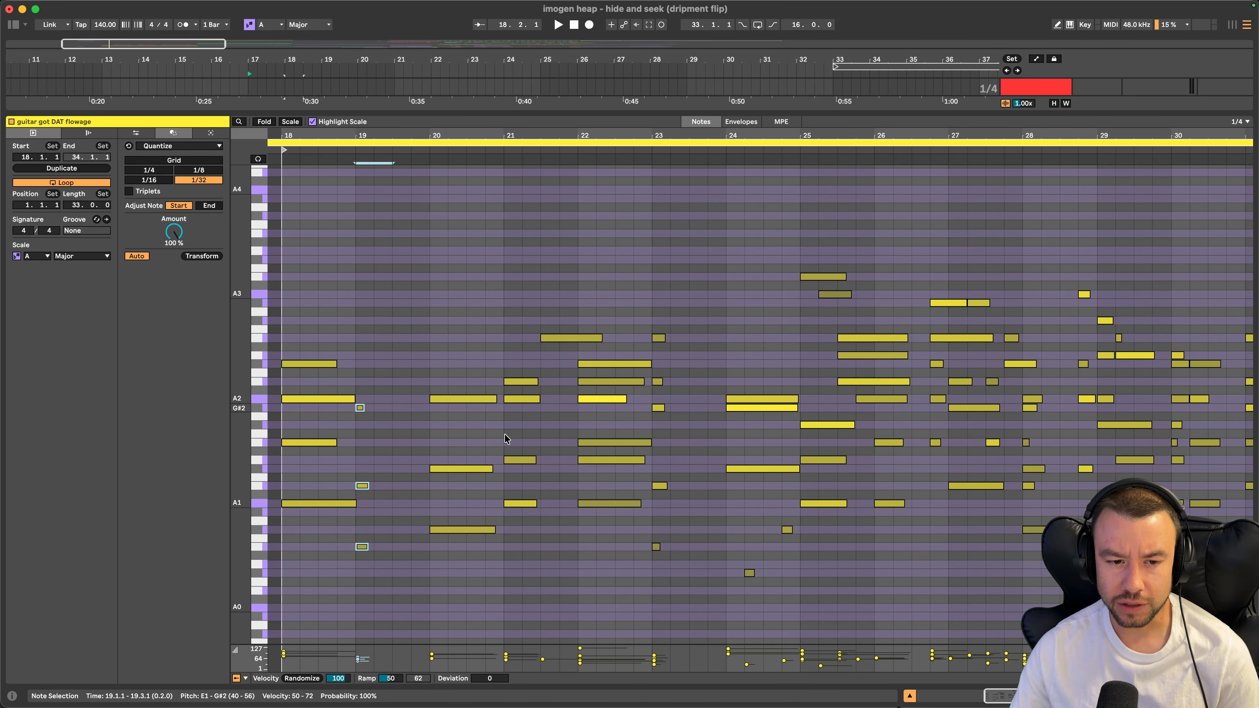
{"action": "left_click_drag", "start_coordinate": [519, 320], "coordinate": [524, 597]}
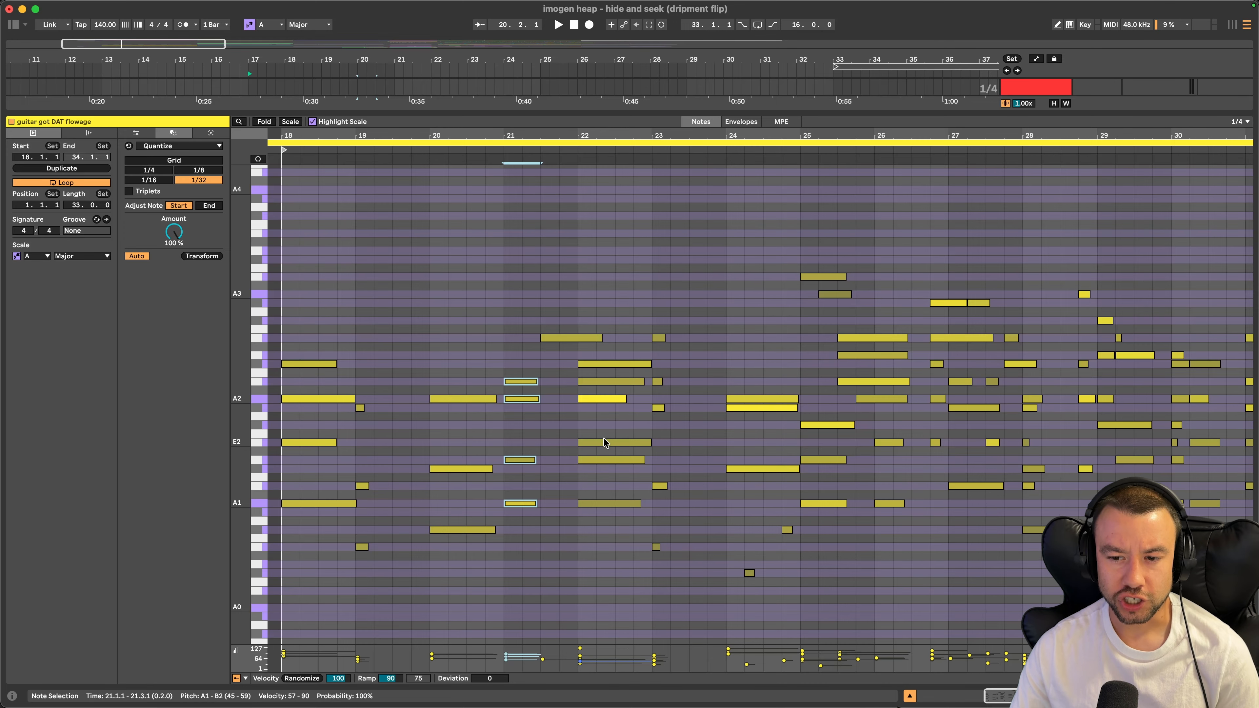
{"action": "scroll", "coordinate": [602, 437], "scroll_direction": "left", "scroll_amount": 5}
{"action": "scroll", "coordinate": [611, 235], "scroll_direction": "down", "scroll_amount": 2}
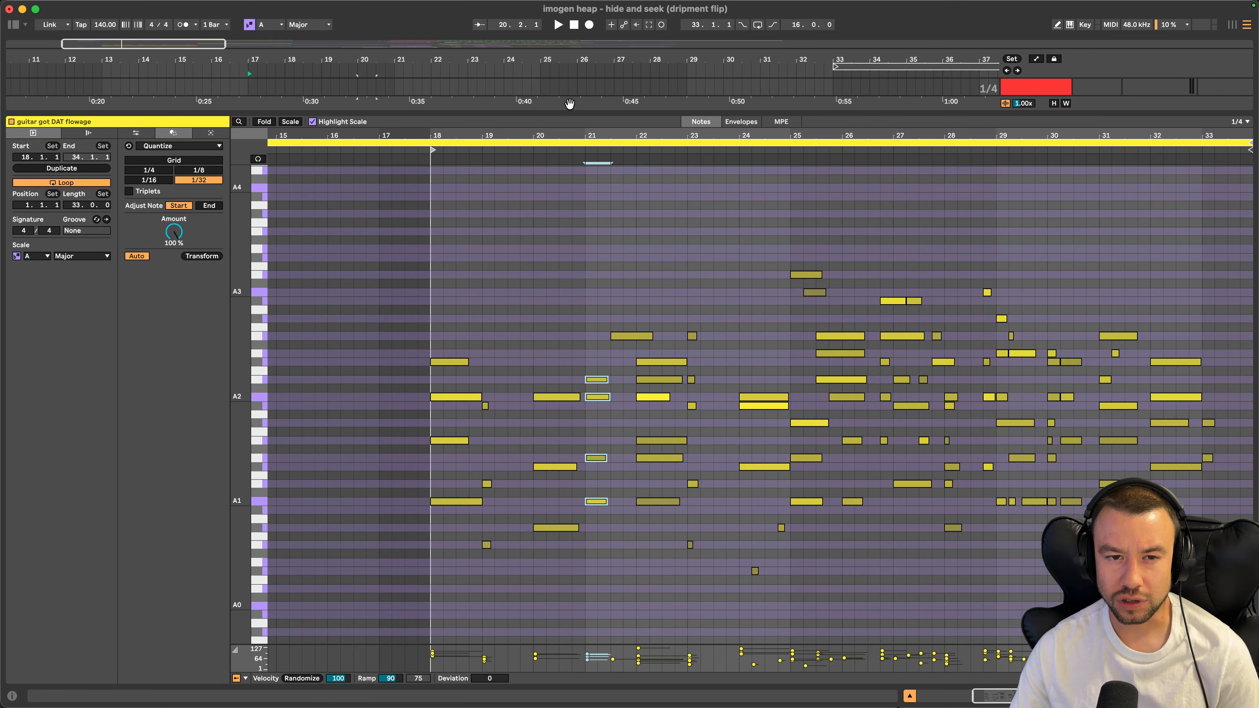
{"action": "scroll", "coordinate": [498, 420], "scroll_direction": "up", "scroll_amount": 3}
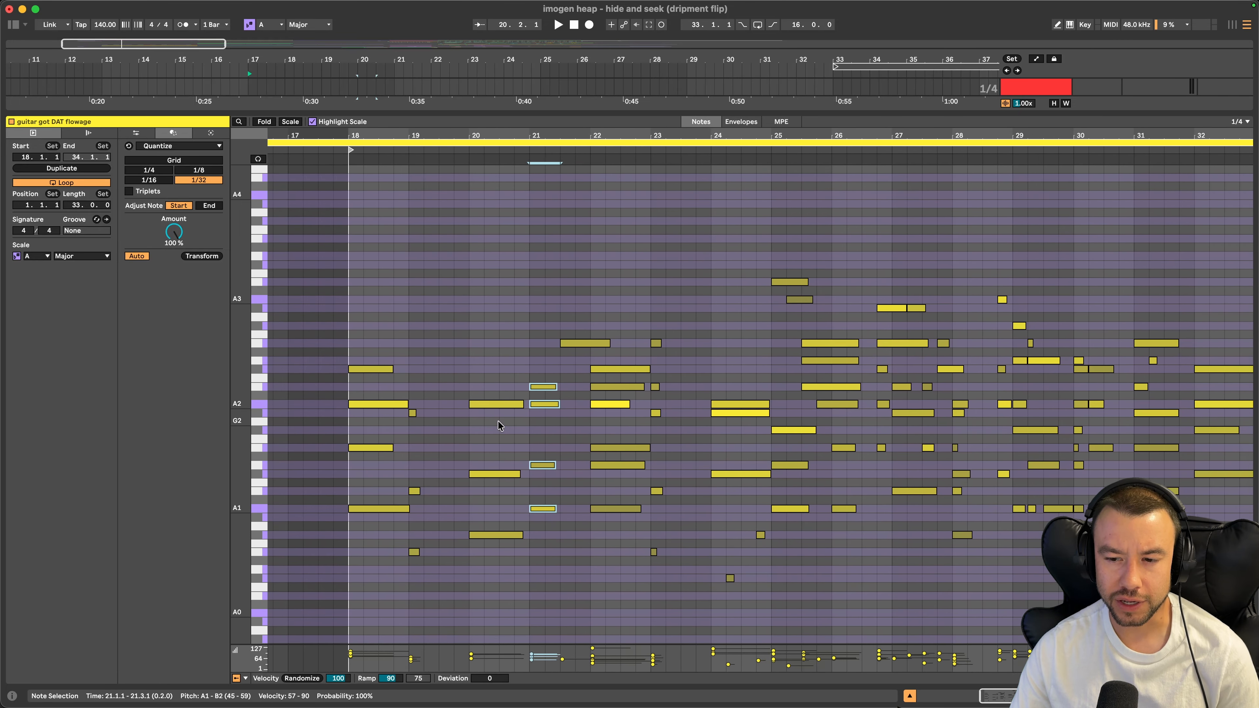
Close the note editor, play the soloed guitar track from bar 24 and stop playback
{"action": "double_click", "coordinate": [365, 110]}
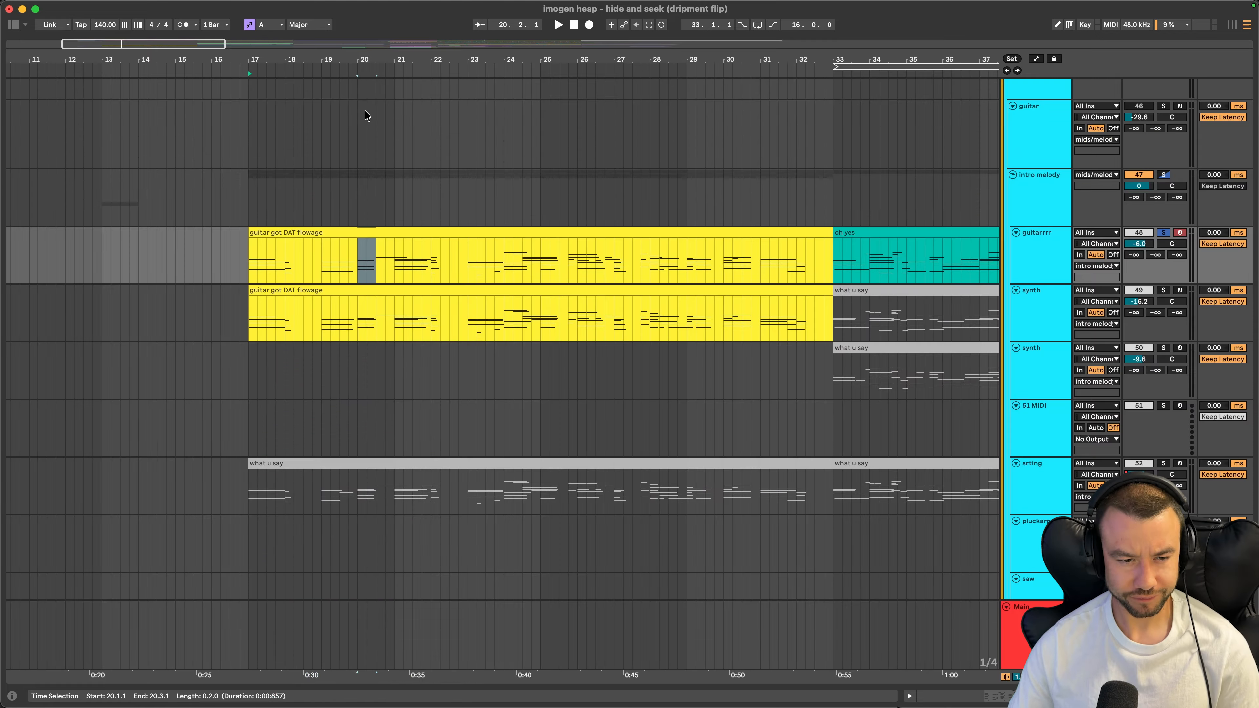
{"action": "left_click", "coordinate": [408, 278]}
{"action": "key", "text": "space"}
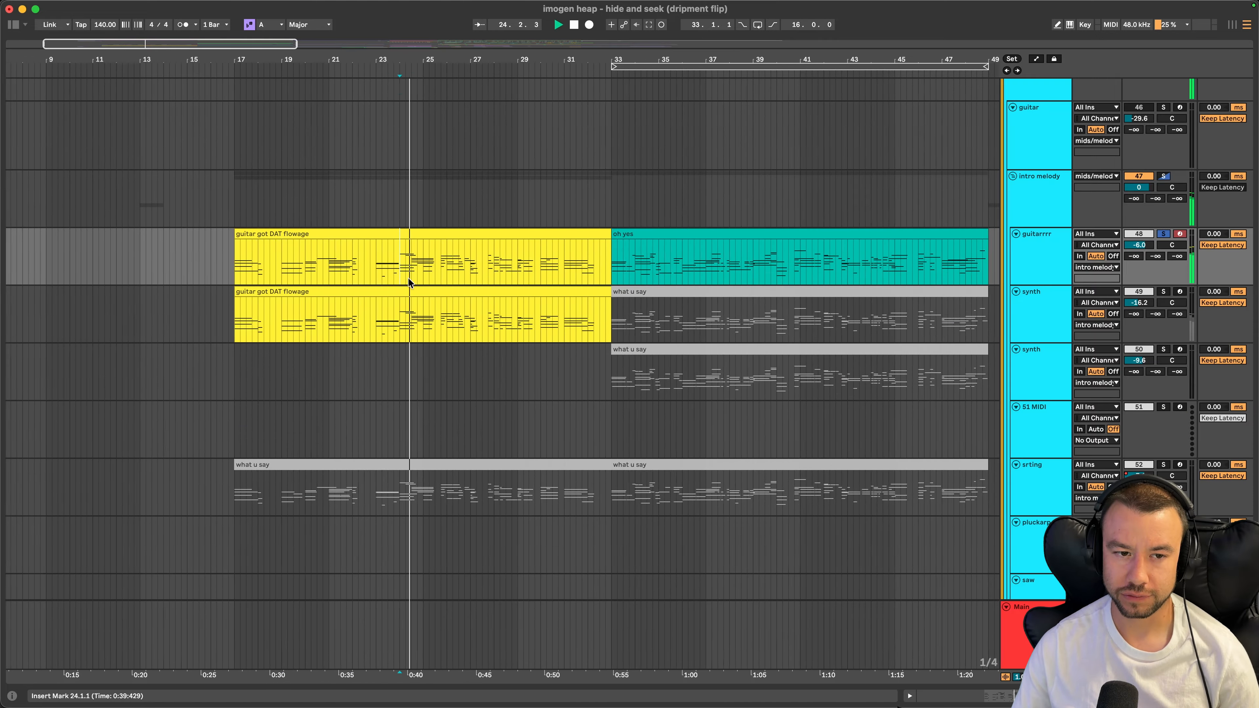
{"action": "scroll", "coordinate": [451, 281], "scroll_direction": "up", "scroll_amount": 3}
{"action": "scroll", "coordinate": [452, 281], "scroll_direction": "down", "scroll_amount": 3}
{"action": "key", "text": "space"}
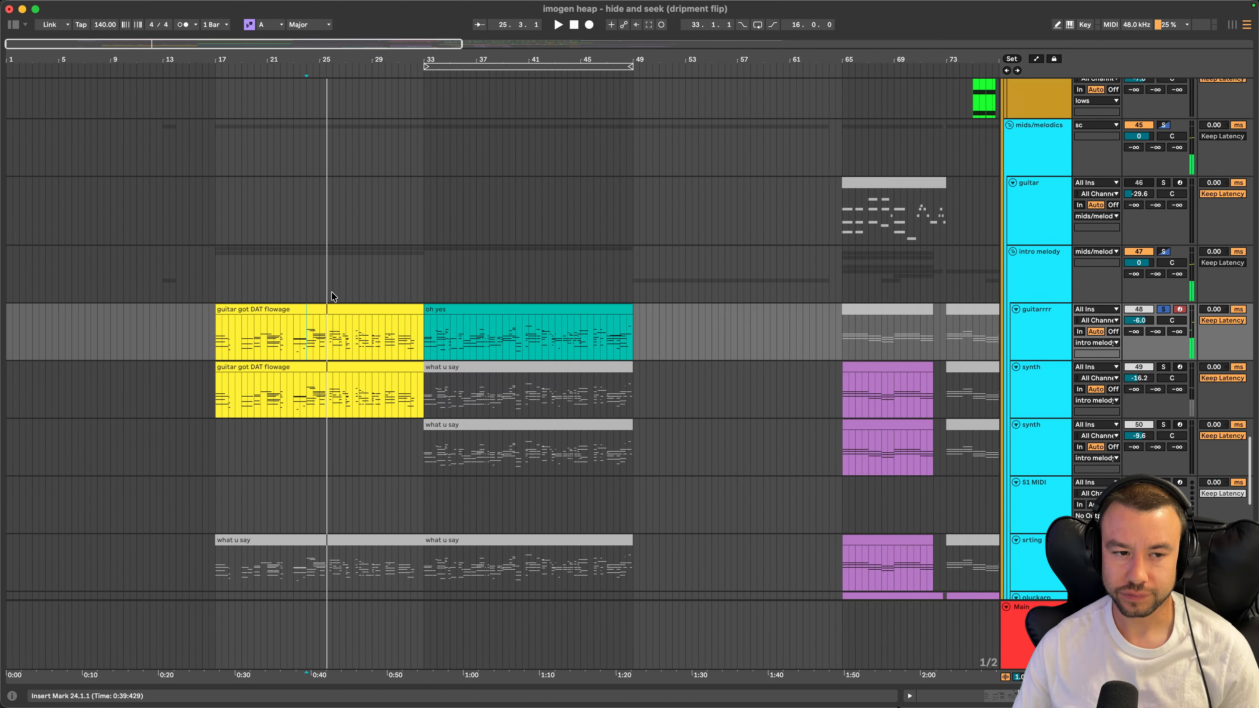
Select the guitar clip starting at bar 17, solo the "hide n seek" vocal alongside the guitar and play both
{"action": "left_click", "coordinate": [304, 308]}
{"action": "scroll", "coordinate": [304, 309], "scroll_direction": "up", "scroll_amount": 10}
{"action": "scroll", "coordinate": [304, 309], "scroll_direction": "up", "scroll_amount": 20}
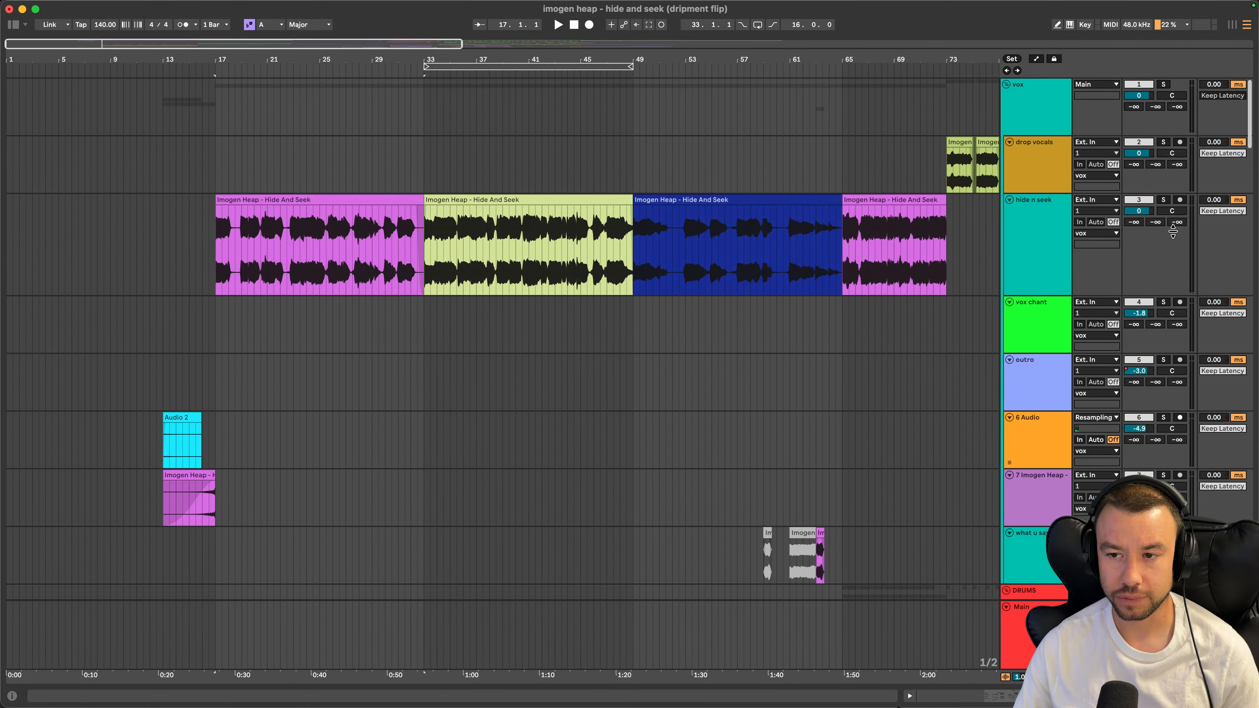
{"action": "left_click", "coordinate": [1163, 199]}
{"action": "key", "text": "space"}
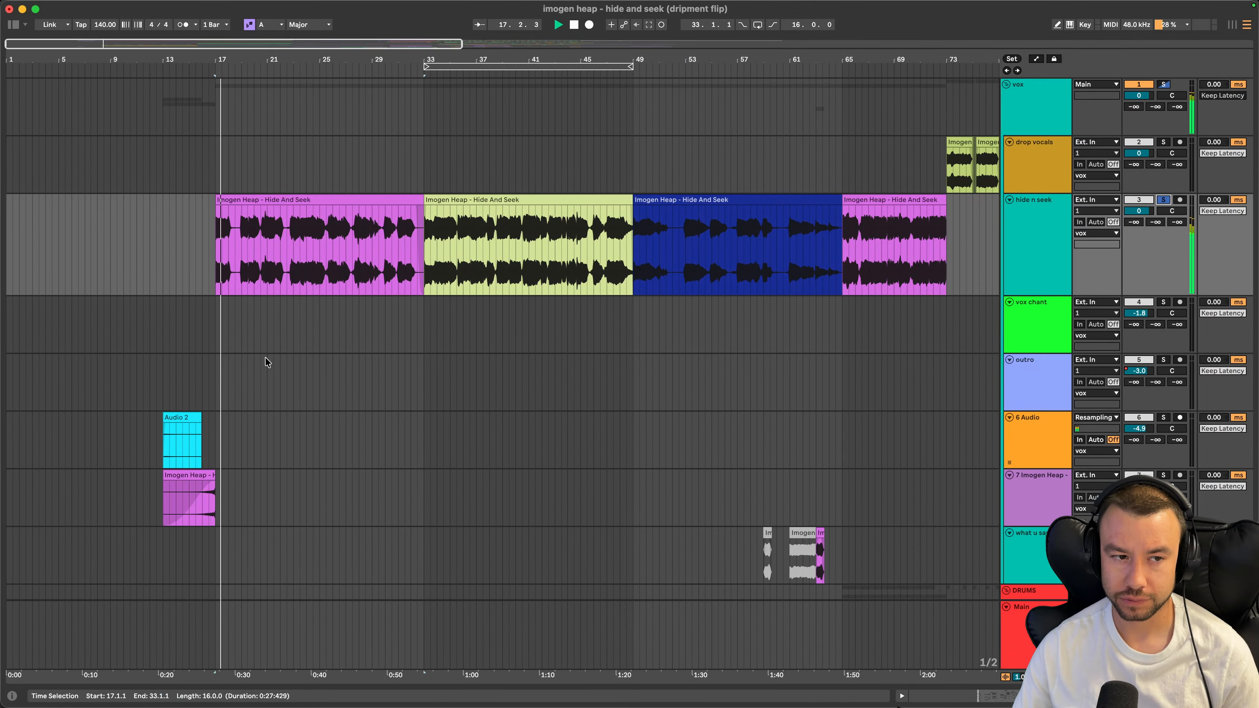
Solo the synth track directly below the guitar, play its "guitar got DAT flowage" clip from bar 17, and stop with the insert marker at bar 19
{"action": "scroll", "coordinate": [265, 361], "scroll_direction": "up", "scroll_amount": 3}
{"action": "scroll", "coordinate": [266, 361], "scroll_direction": "down", "scroll_amount": 10}
{"action": "scroll", "coordinate": [265, 361], "scroll_direction": "up", "scroll_amount": 10}
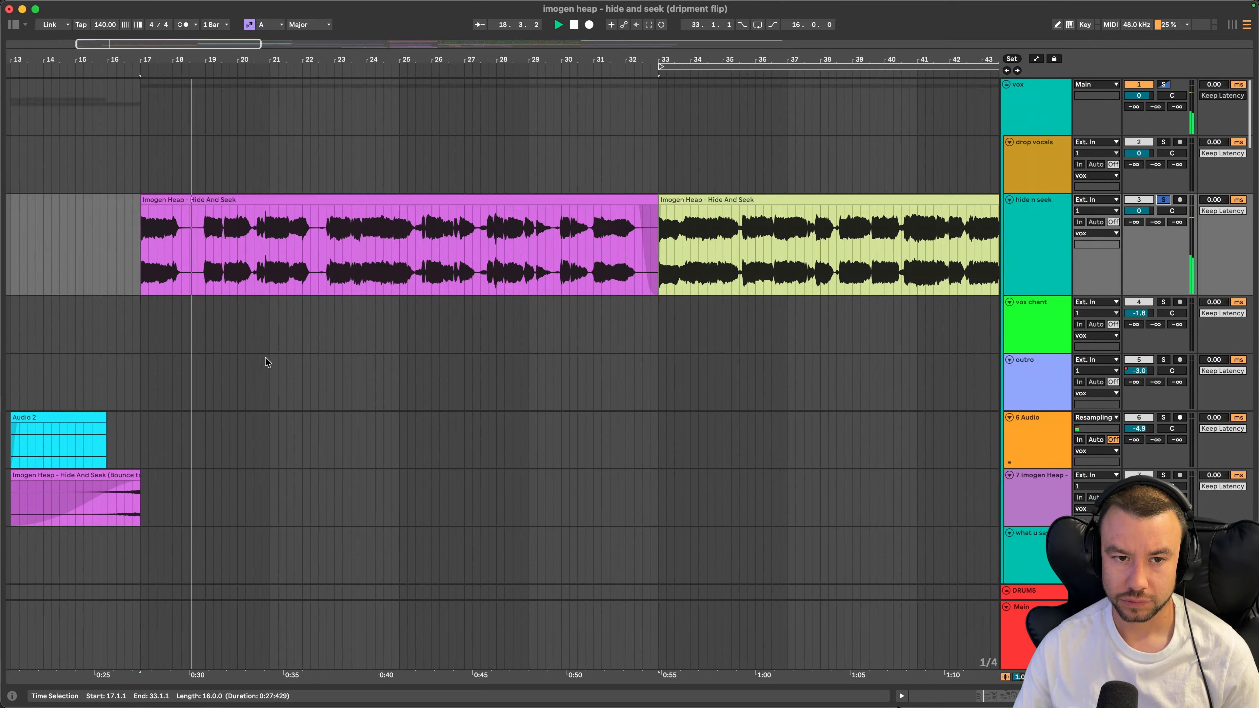
{"action": "scroll", "coordinate": [265, 361], "scroll_direction": "down", "scroll_amount": 10}
{"action": "scroll", "coordinate": [266, 361], "scroll_direction": "down", "scroll_amount": 20}
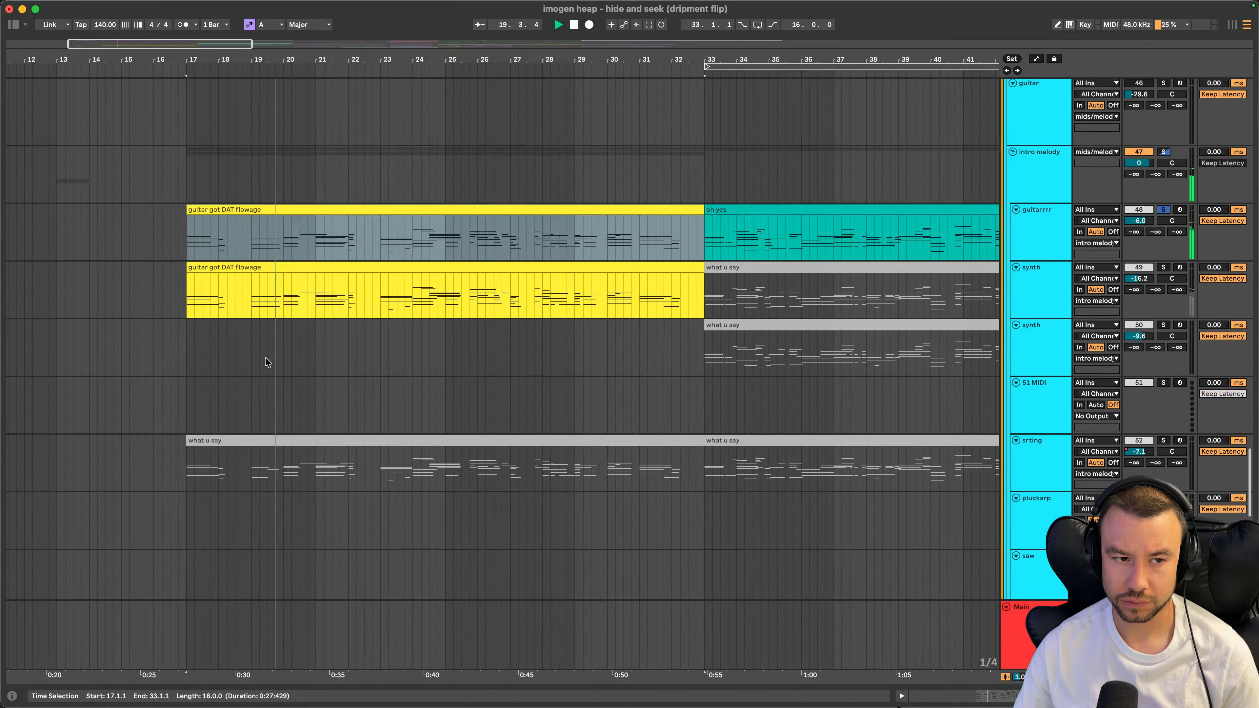
{"action": "scroll", "coordinate": [264, 359], "scroll_direction": "up", "scroll_amount": 3}
{"action": "scroll", "coordinate": [265, 357], "scroll_direction": "down", "scroll_amount": 3}
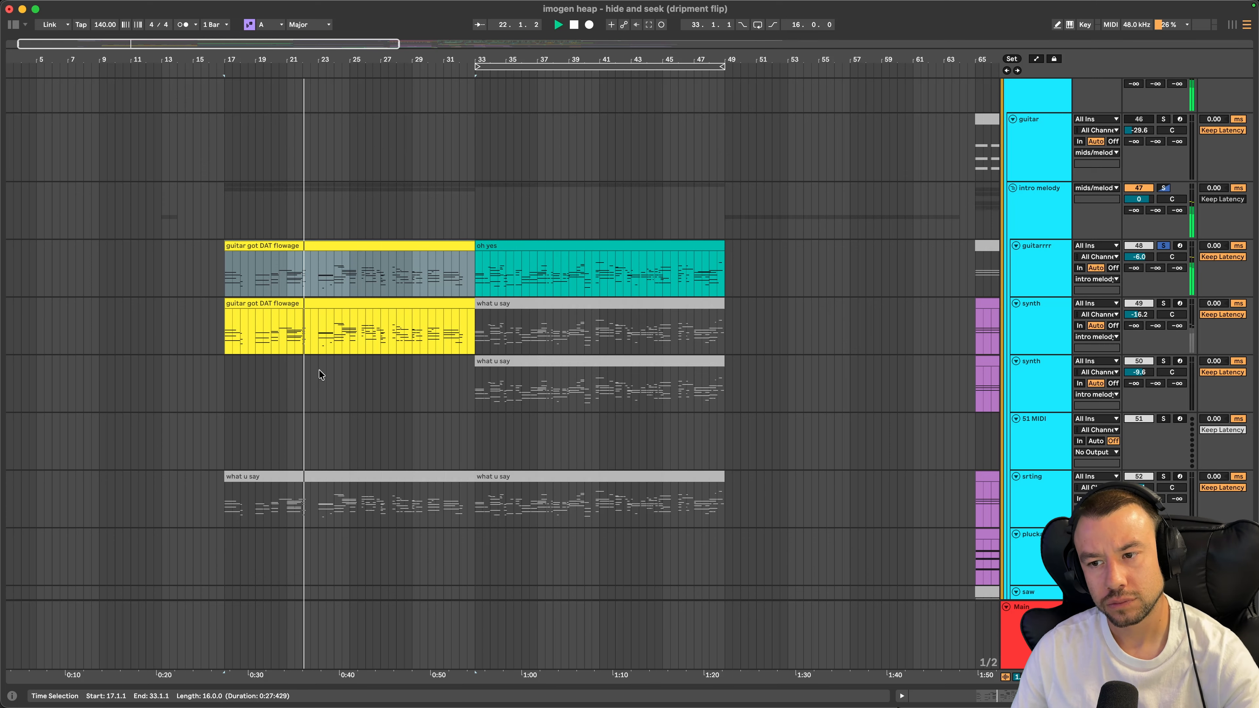
{"action": "left_click", "coordinate": [1162, 304]}
{"action": "left_click", "coordinate": [250, 299]}
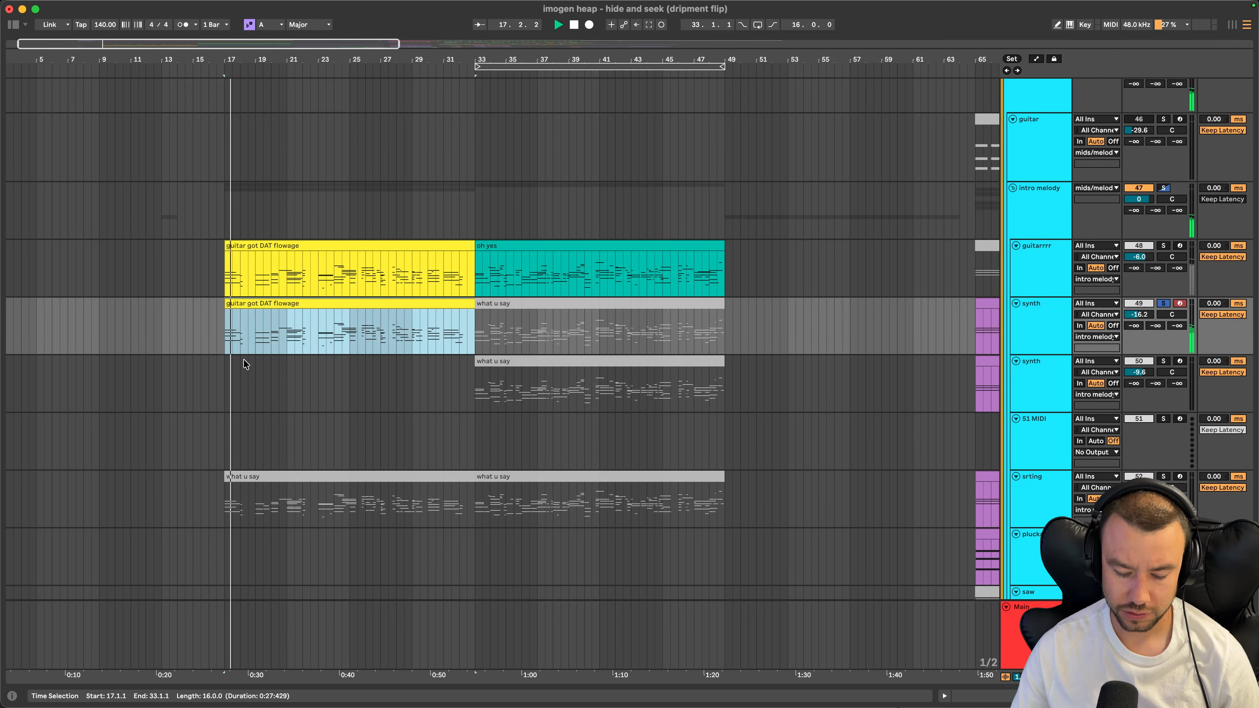
{"action": "scroll", "coordinate": [247, 360], "scroll_direction": "up", "scroll_amount": 5}
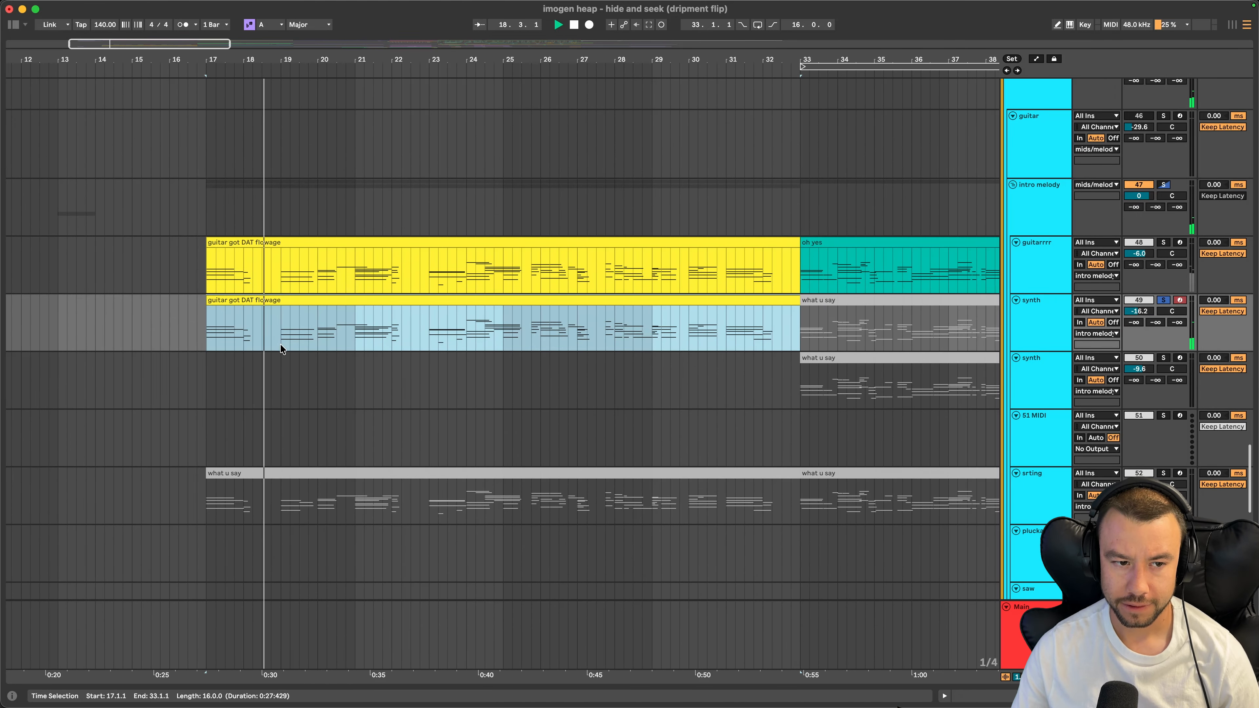
{"action": "left_click", "coordinate": [280, 331]}
{"action": "key", "text": "space"}
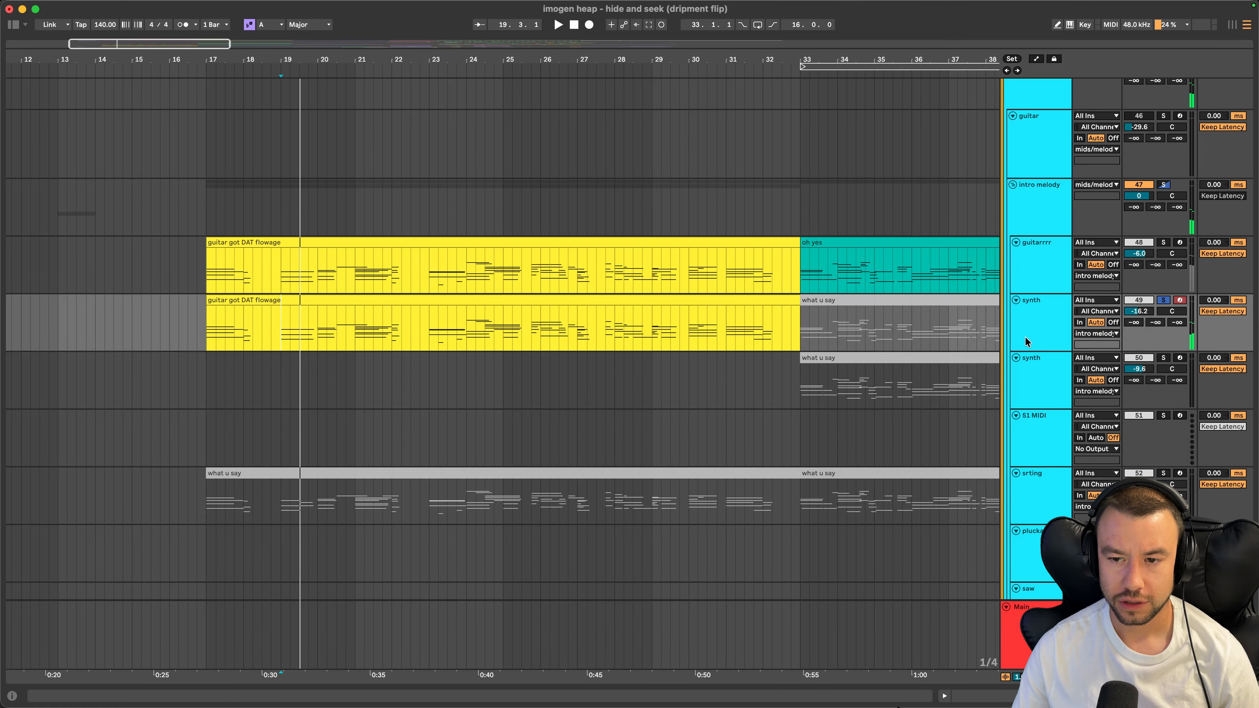
Show the synth track's device chain, view its Omnisphere patch and close the plug-in window
{"action": "double_click", "coordinate": [1025, 336]}
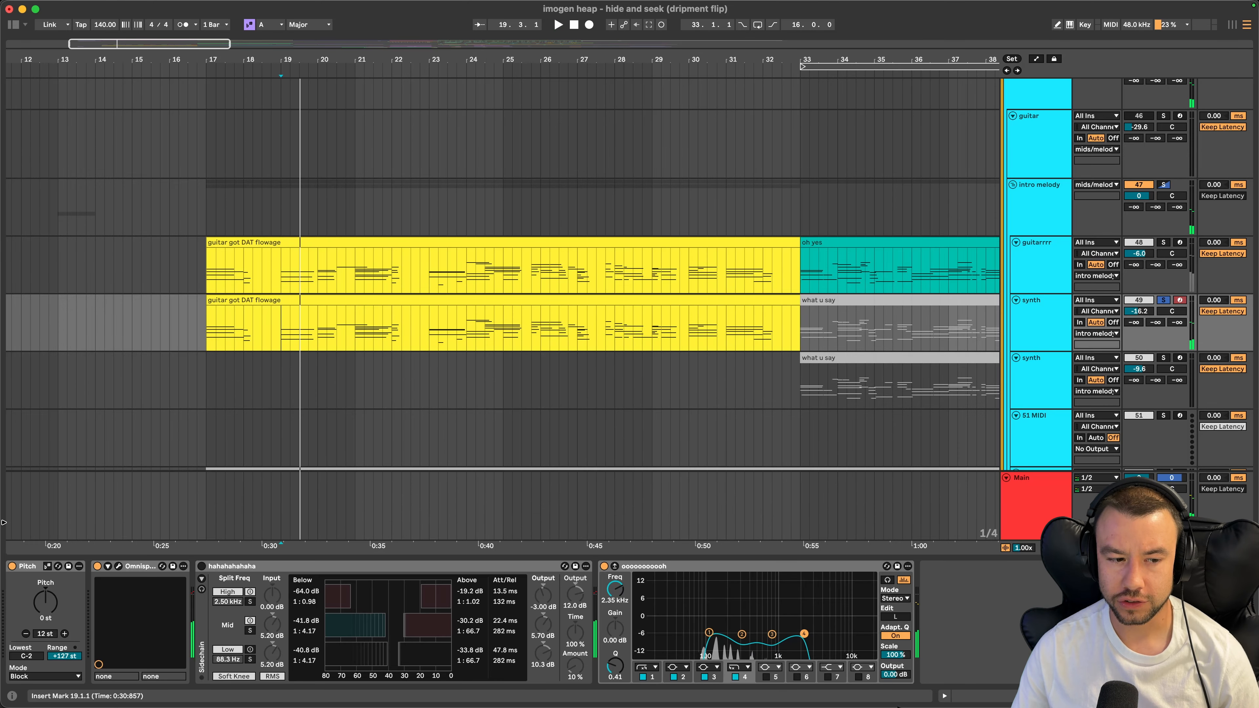
{"action": "left_click", "coordinate": [118, 566]}
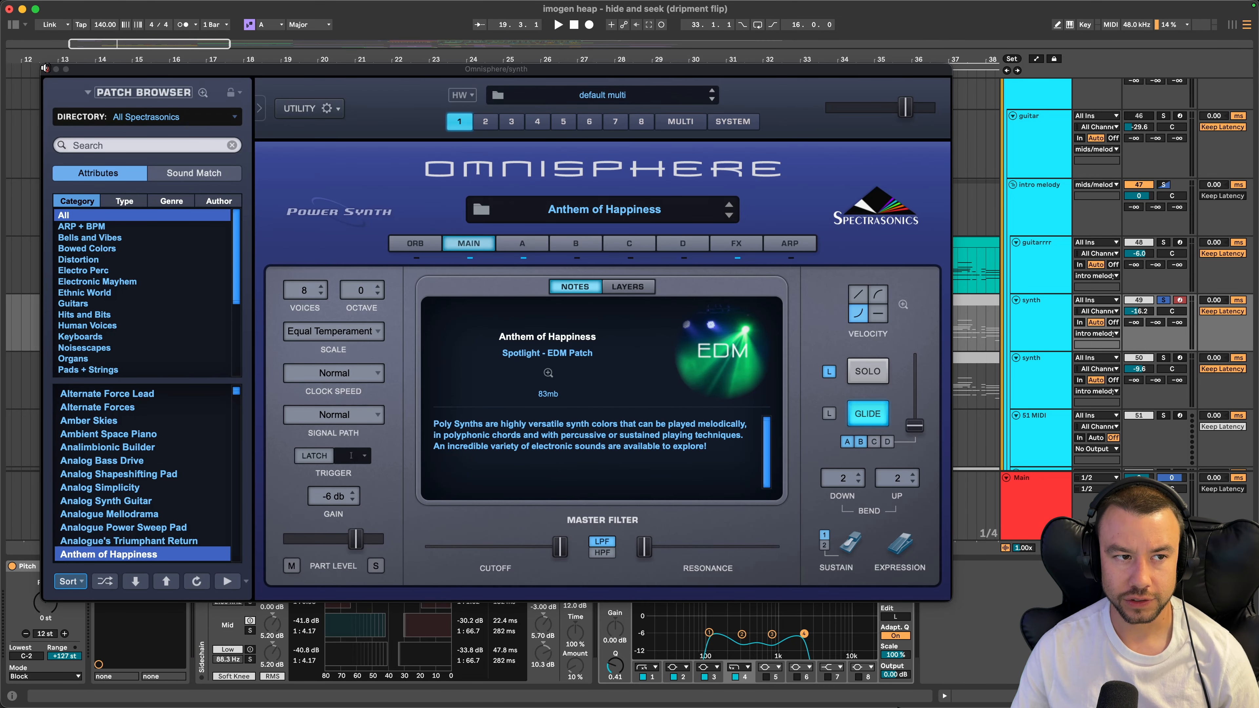
{"action": "left_click", "coordinate": [46, 68]}
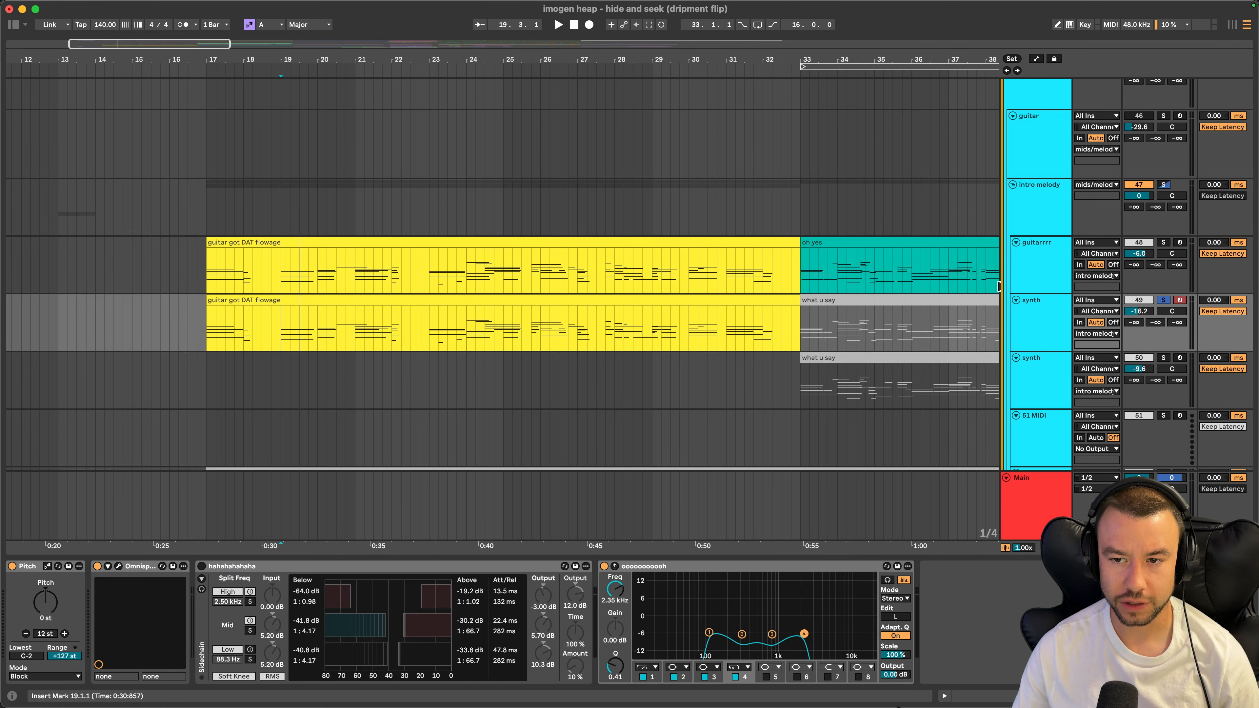
Select the guitar track above the synth, view the Omnisphere patch it uses and hide the plug-in window
{"action": "key", "text": "Up"}
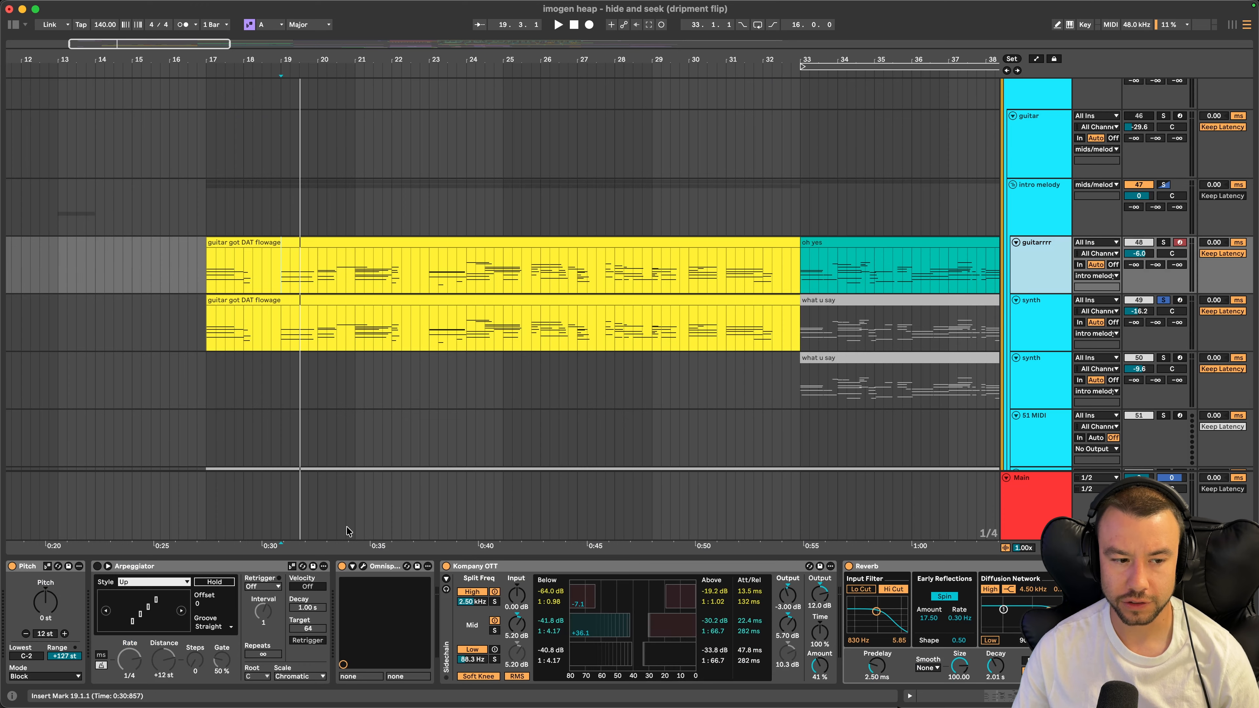
{"action": "left_click", "coordinate": [363, 567]}
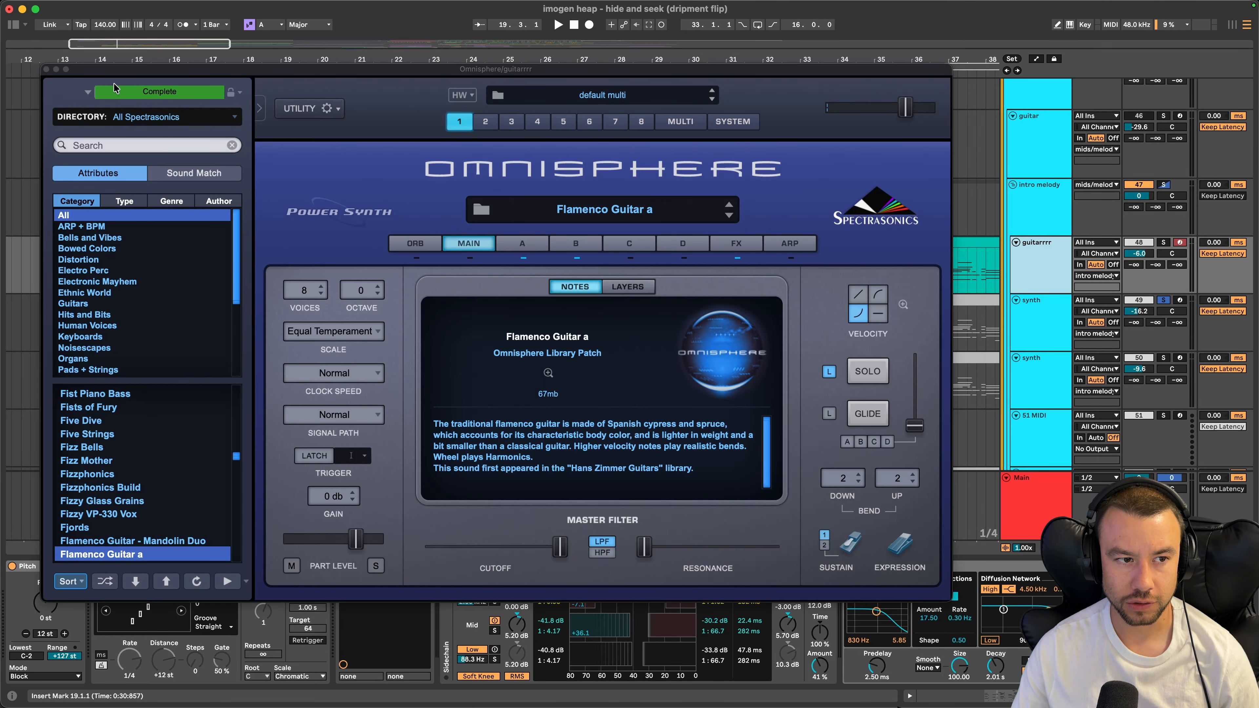
{"action": "key", "text": "super+alt+p"}
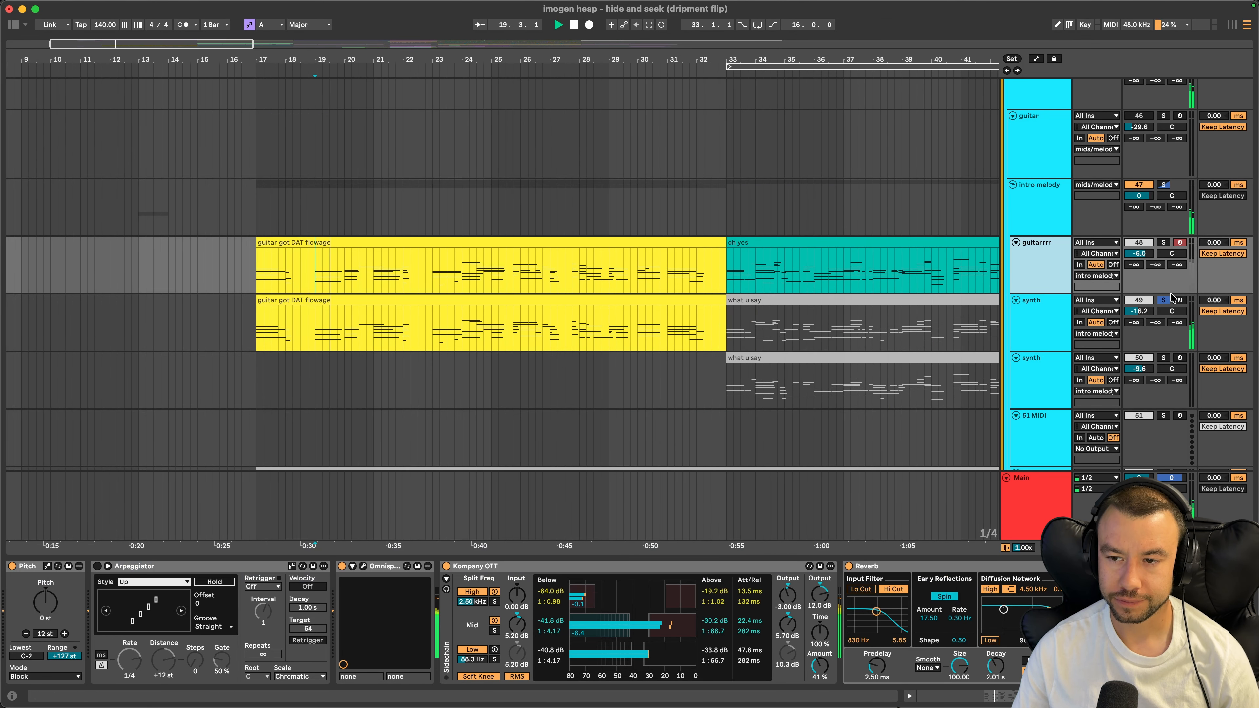
Hide the device chain view so the arrangement fills the window, and return to the vocal tracks
{"action": "scroll", "coordinate": [495, 369], "scroll_direction": "down", "scroll_amount": 15}
{"action": "scroll", "coordinate": [495, 370], "scroll_direction": "left", "scroll_amount": 3}
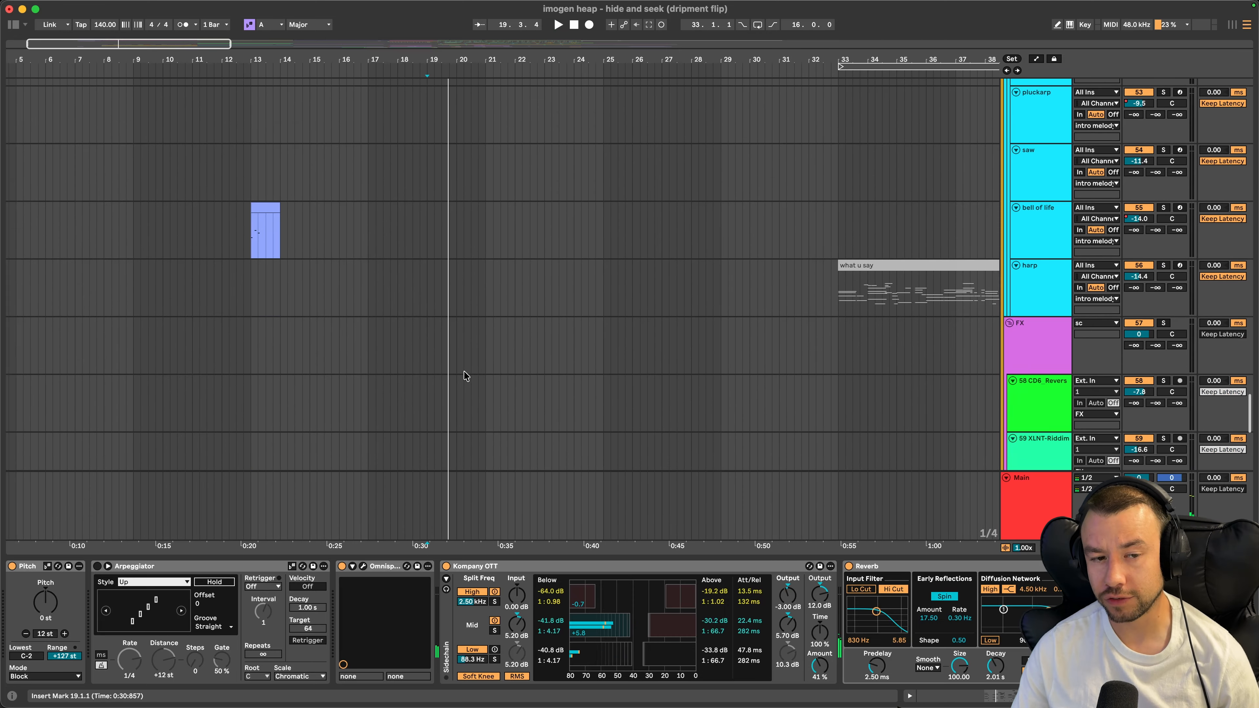
{"action": "scroll", "coordinate": [464, 370], "scroll_direction": "up", "scroll_amount": 20}
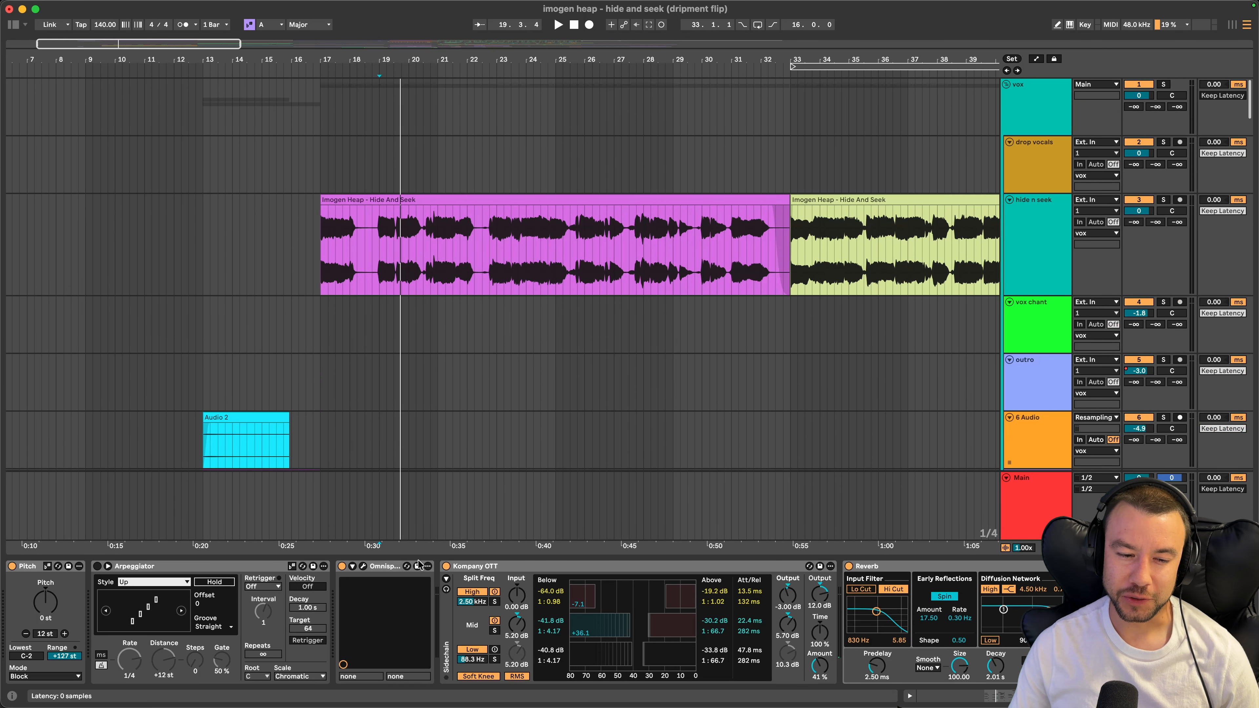
{"action": "key", "text": "super+alt+l"}
{"action": "scroll", "coordinate": [416, 556], "scroll_direction": "down", "scroll_amount": 3}
{"action": "scroll", "coordinate": [416, 556], "scroll_direction": "right", "scroll_amount": 3}
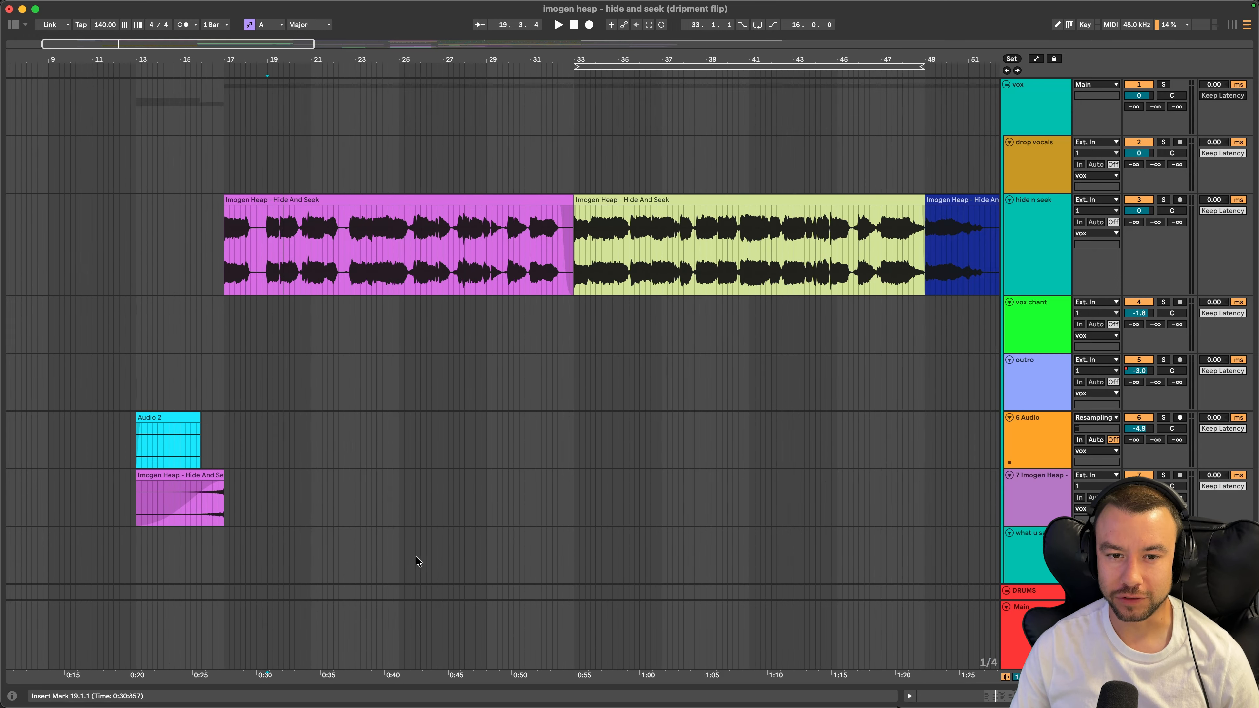
Solo the "intro 808" track and play its 808 clips from bar 17
{"action": "scroll", "coordinate": [416, 556], "scroll_direction": "down", "scroll_amount": 10}
{"action": "scroll", "coordinate": [416, 556], "scroll_direction": "down", "scroll_amount": 20}
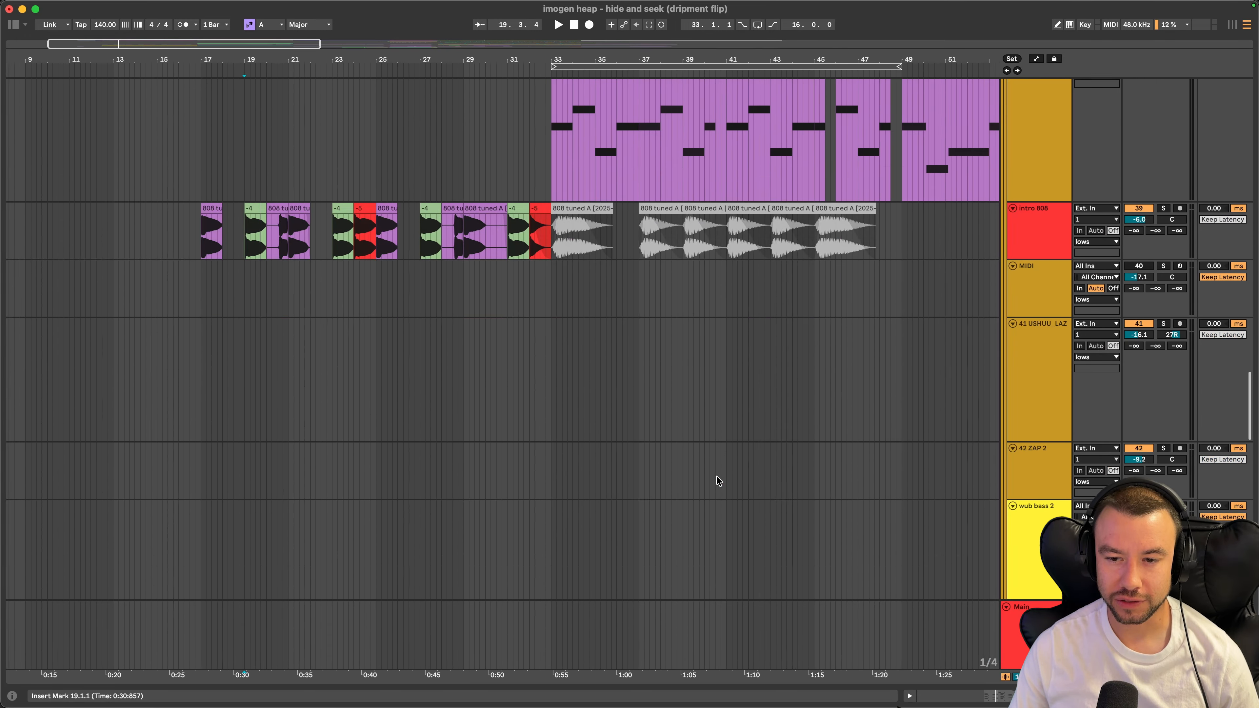
{"action": "scroll", "coordinate": [716, 480], "scroll_direction": "down", "scroll_amount": 5}
{"action": "scroll", "coordinate": [429, 277], "scroll_direction": "up", "scroll_amount": 6}
{"action": "scroll", "coordinate": [429, 277], "scroll_direction": "left", "scroll_amount": 3}
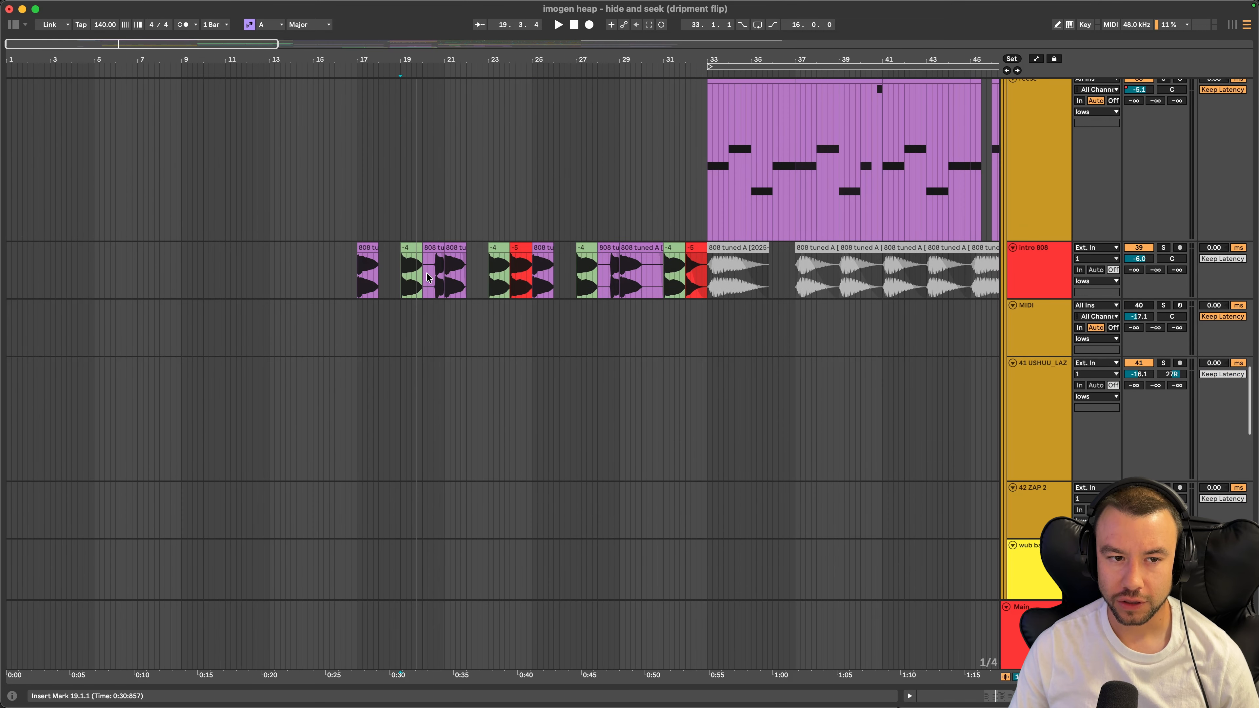
{"action": "left_click", "coordinate": [358, 267]}
{"action": "left_click", "coordinate": [1163, 247]}
{"action": "key", "text": "space"}
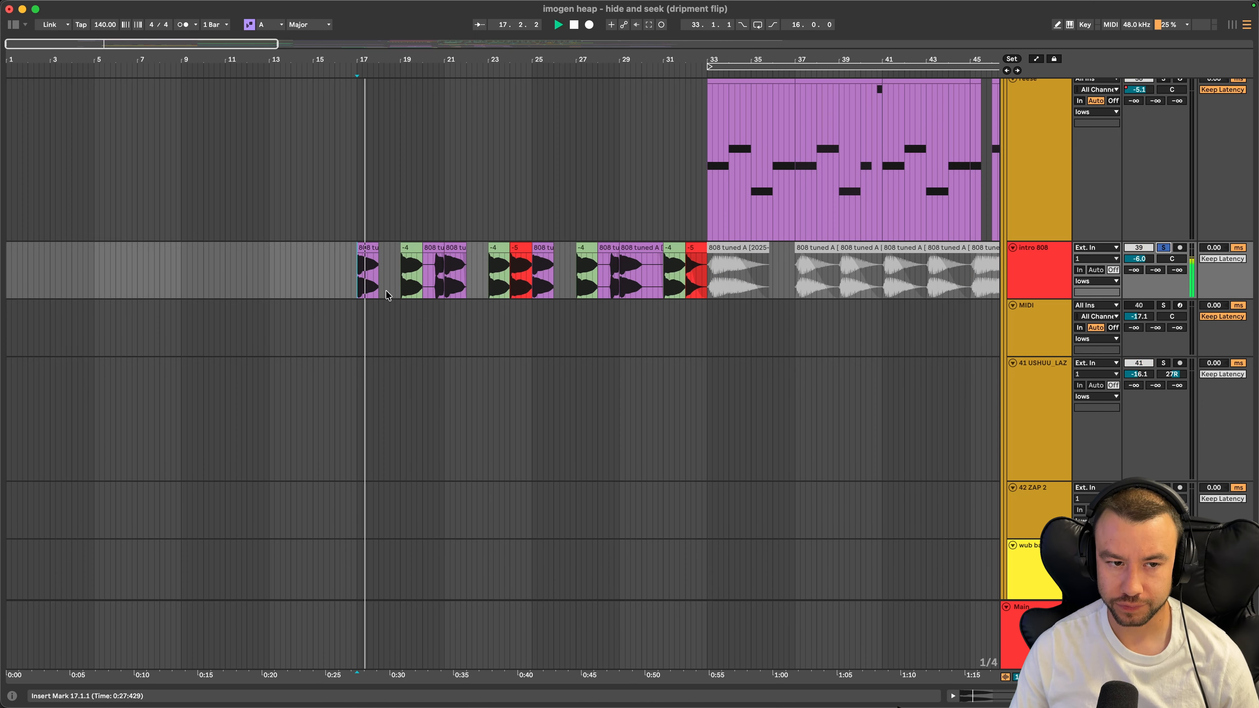
Examine the intro 808 pattern, selecting the first 808 clip at bar 17 and the green "-4" clip at bar 19
{"action": "scroll", "coordinate": [385, 289], "scroll_direction": "up", "scroll_amount": 5}
{"action": "left_click", "coordinate": [381, 275]}
{"action": "scroll", "coordinate": [382, 276], "scroll_direction": "up", "scroll_amount": 3}
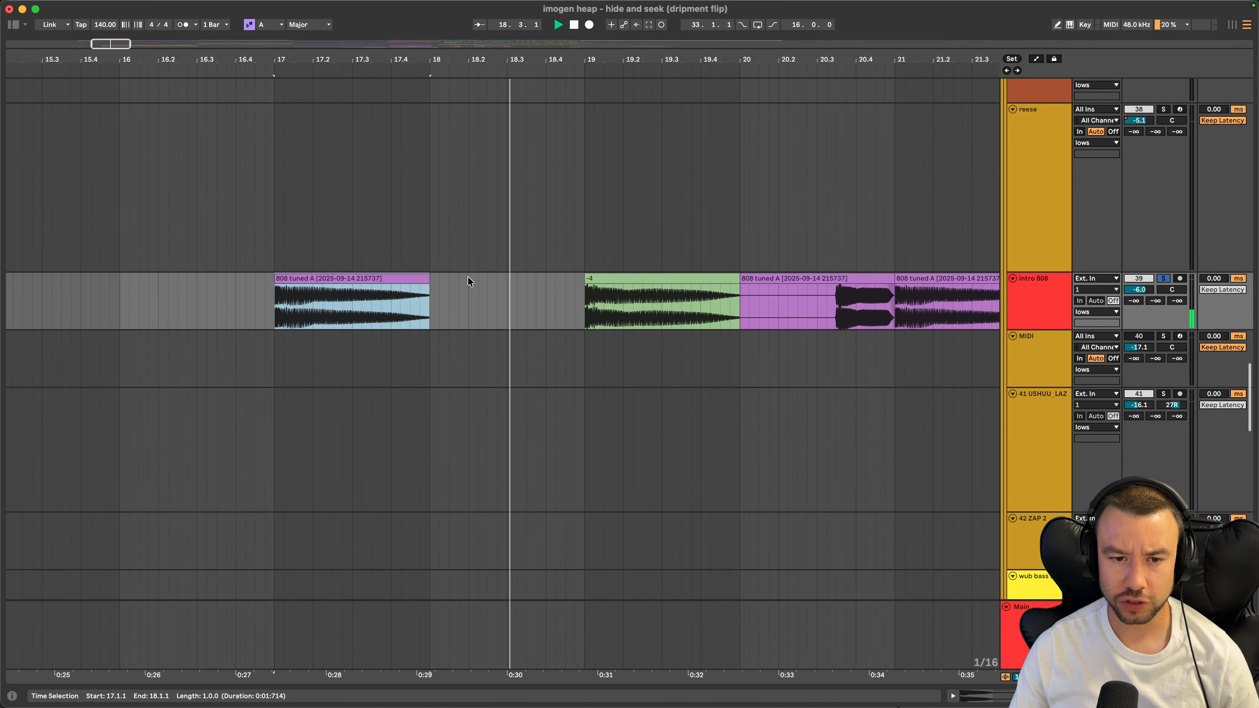
{"action": "left_click", "coordinate": [594, 279]}
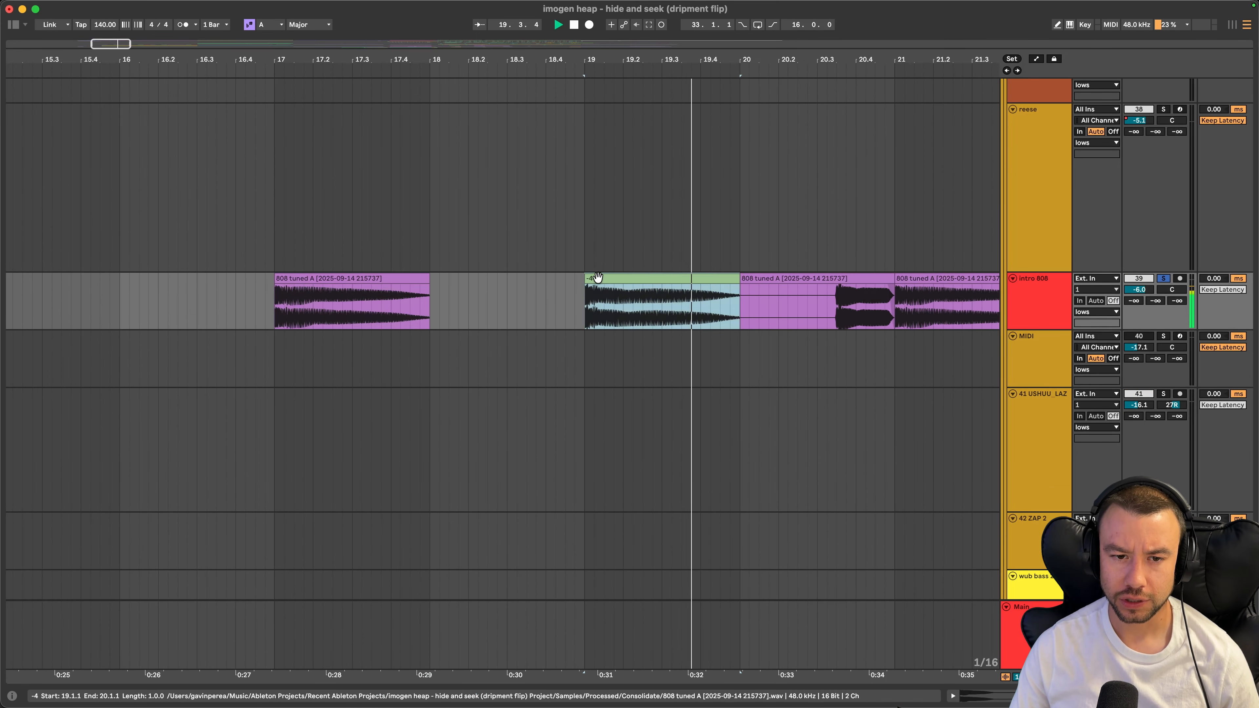
{"action": "scroll", "coordinate": [589, 278], "scroll_direction": "down", "scroll_amount": 2}
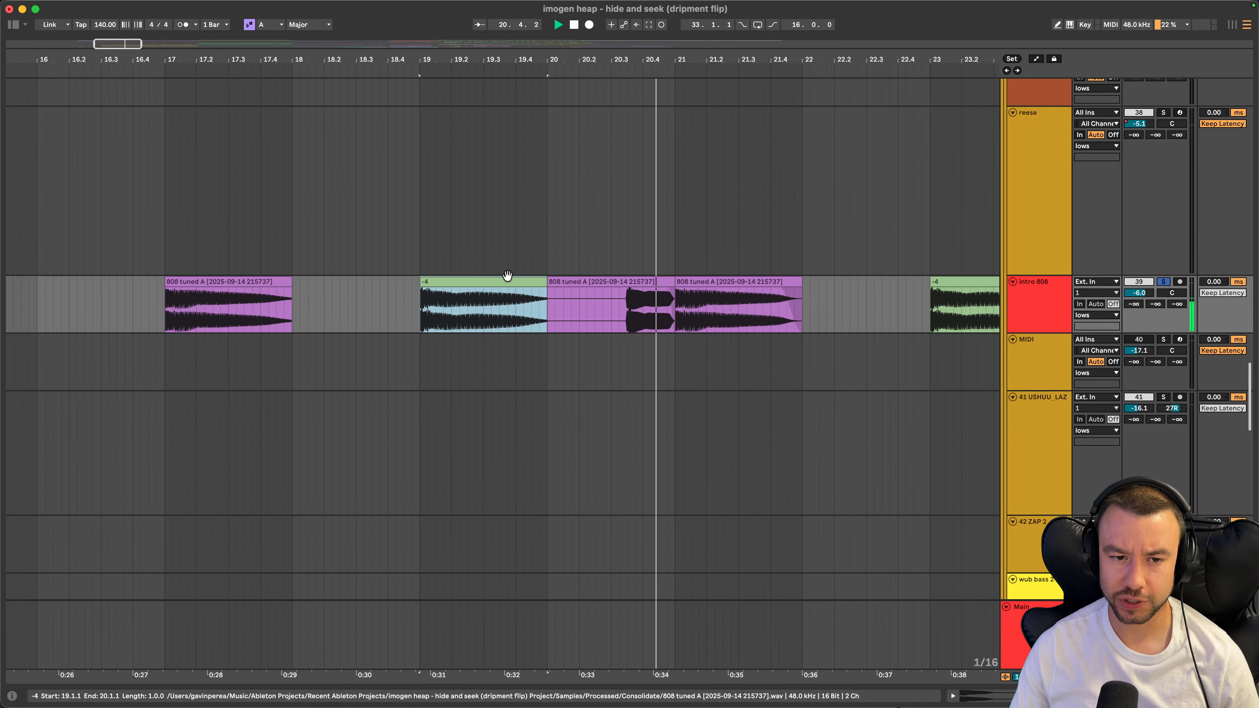
{"action": "scroll", "coordinate": [545, 297], "scroll_direction": "down", "scroll_amount": 2}
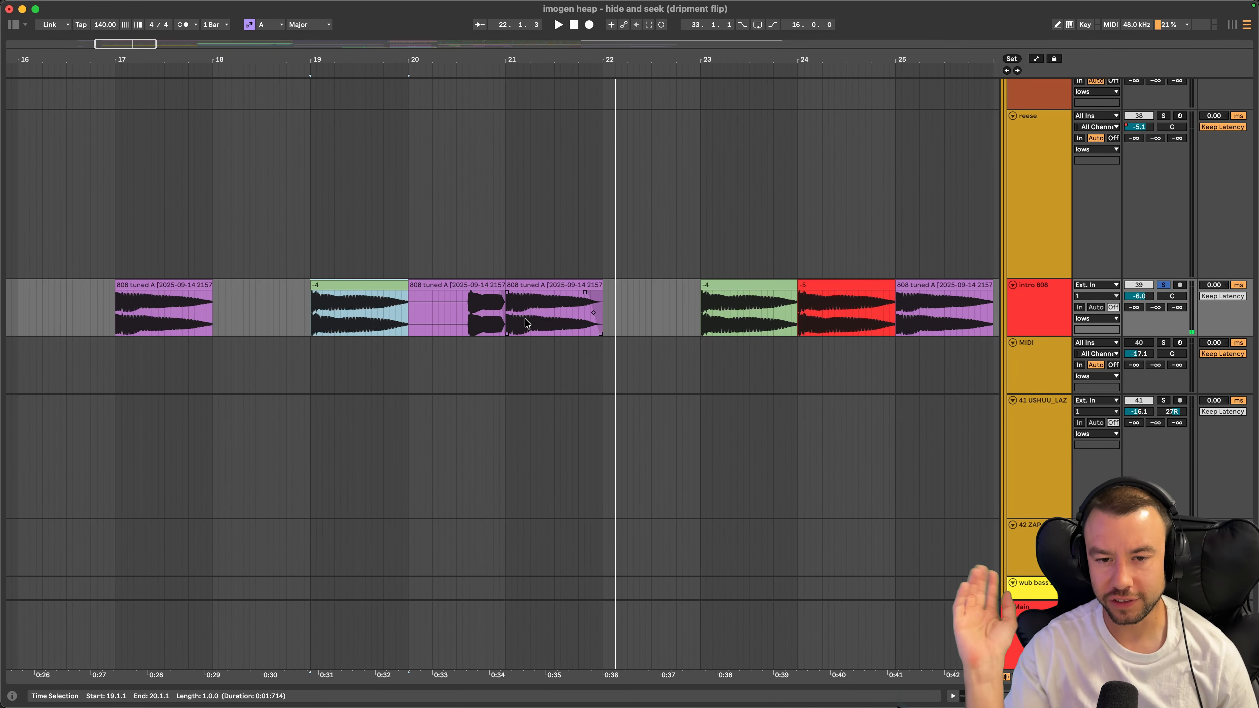
Select the "-4" clip at bar 23 and the red "-5" clip at bar 24, and play from bar 24
{"action": "scroll", "coordinate": [530, 313], "scroll_direction": "down", "scroll_amount": 3}
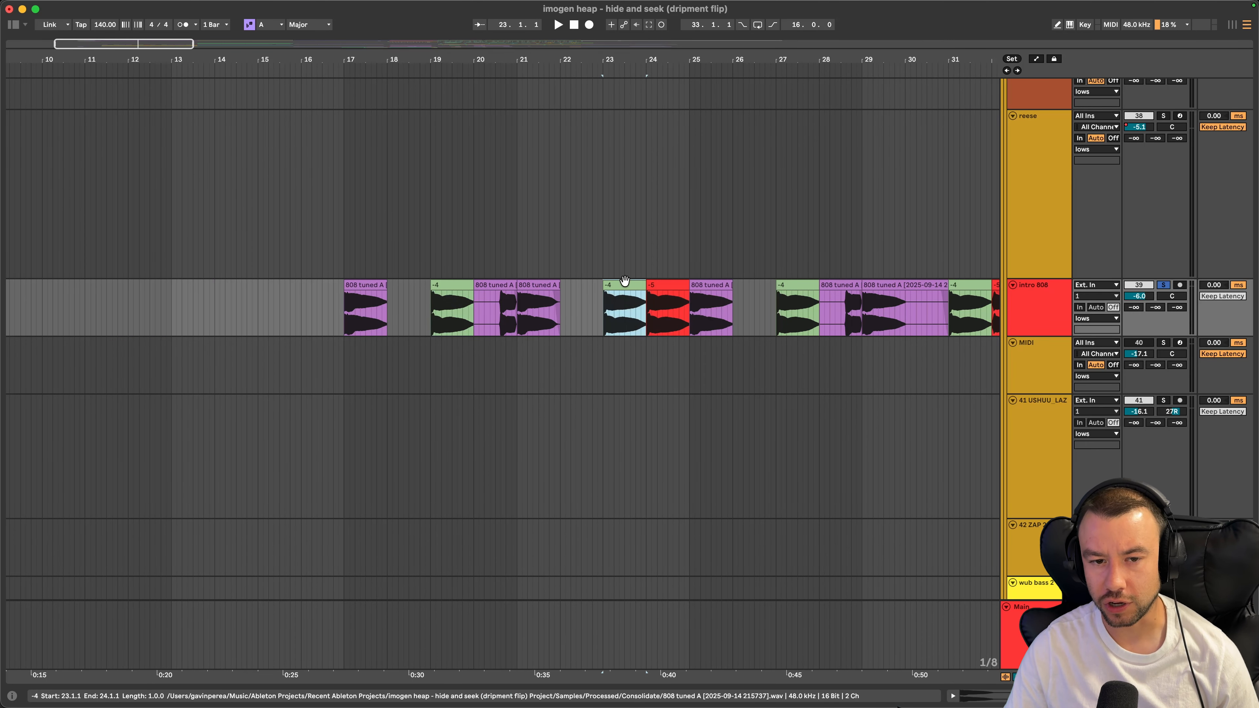
{"action": "left_click", "coordinate": [655, 285]}
{"action": "scroll", "coordinate": [550, 282], "scroll_direction": "right", "scroll_amount": 2}
{"action": "key", "text": "space"}
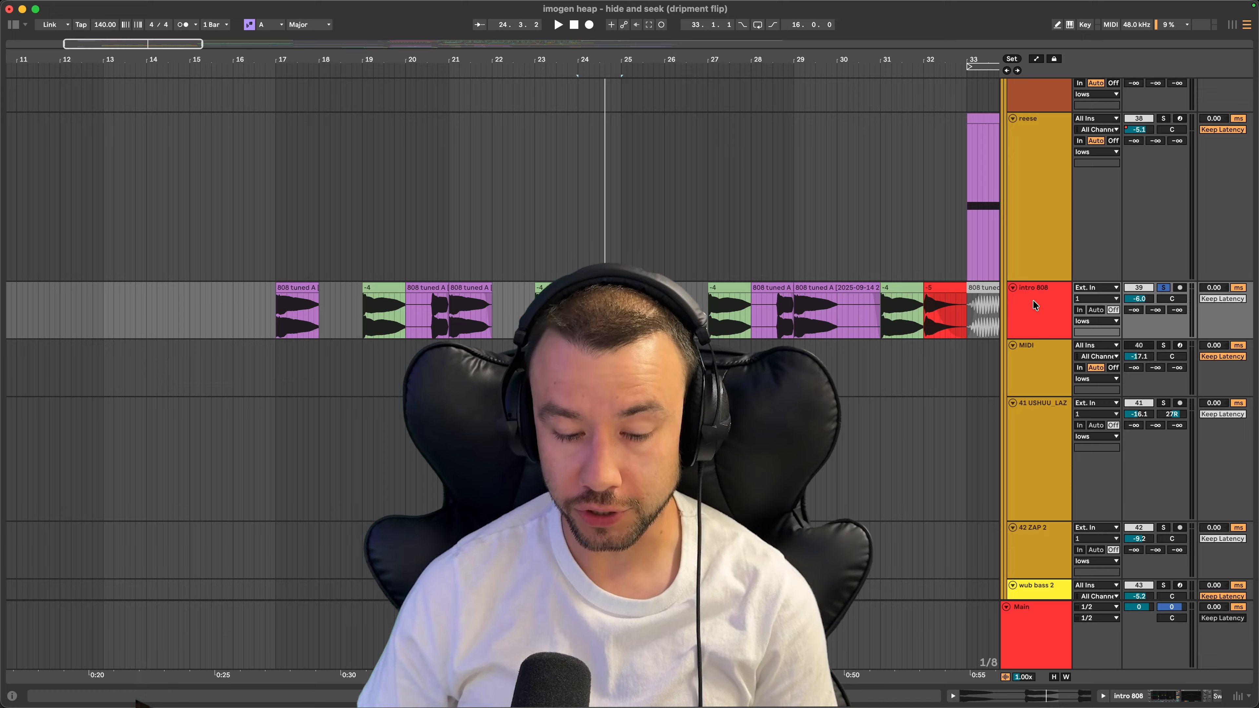
Select the reese track's MIDI clip spanning bars 33 to 37 and show the bass notes that follow it
{"action": "key", "text": "minus"}
{"action": "scroll", "coordinate": [653, 250], "scroll_direction": "right", "scroll_amount": 5}
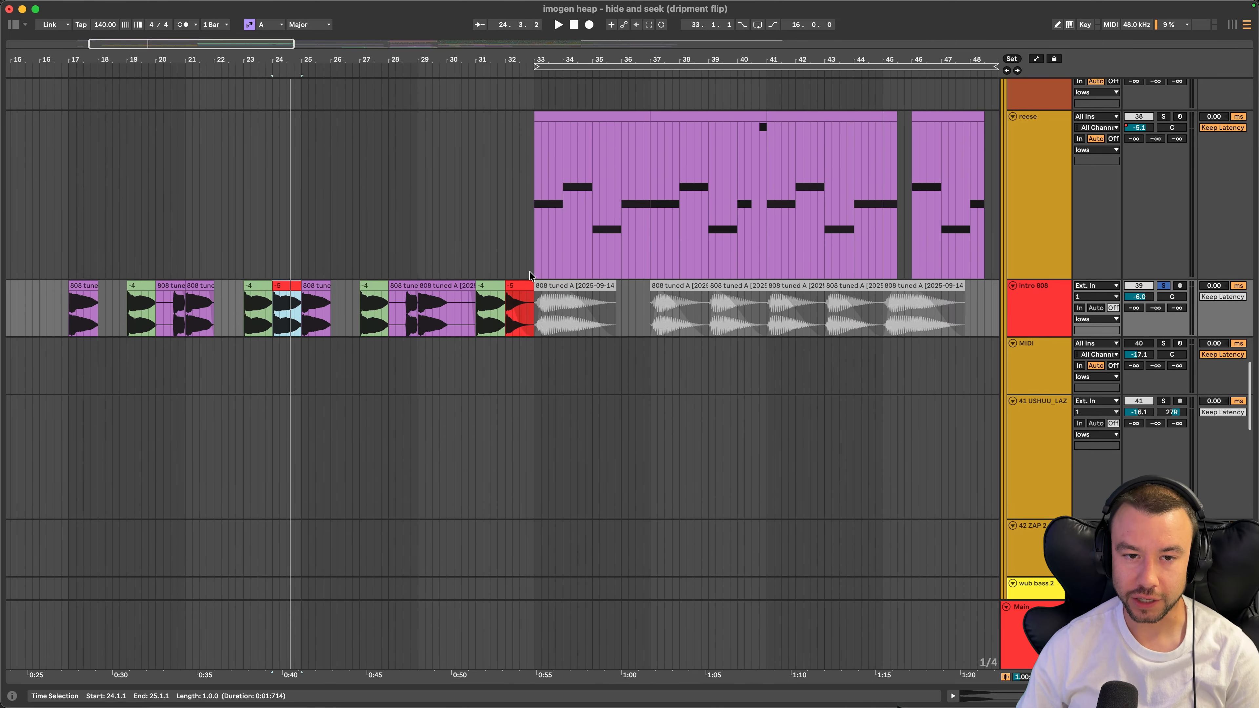
{"action": "scroll", "coordinate": [530, 271], "scroll_direction": "up", "scroll_amount": 5}
{"action": "left_click", "coordinate": [553, 272]}
{"action": "scroll", "coordinate": [554, 271], "scroll_direction": "up", "scroll_amount": 3}
{"action": "scroll", "coordinate": [553, 271], "scroll_direction": "right", "scroll_amount": 5}
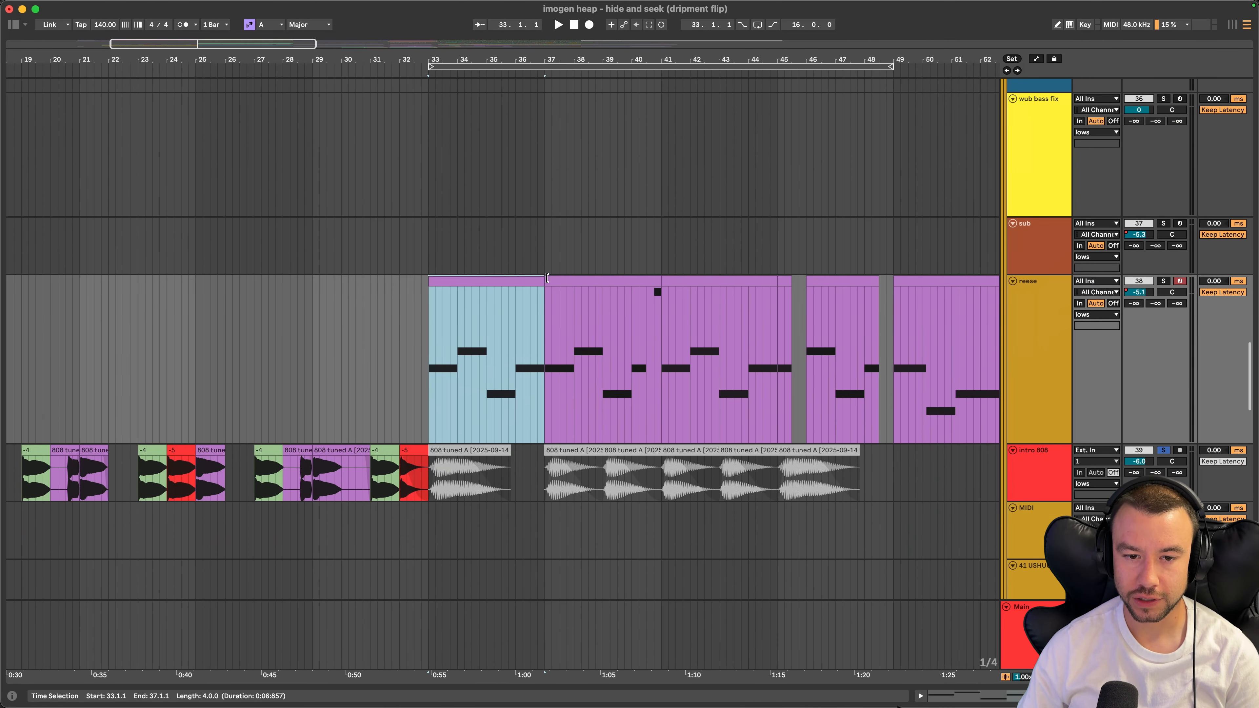
Select the "wub bass fix" clip starting at bar 73, play it and solo its track
{"action": "scroll", "coordinate": [494, 353], "scroll_direction": "up", "scroll_amount": 10}
{"action": "scroll", "coordinate": [494, 354], "scroll_direction": "down", "scroll_amount": 15}
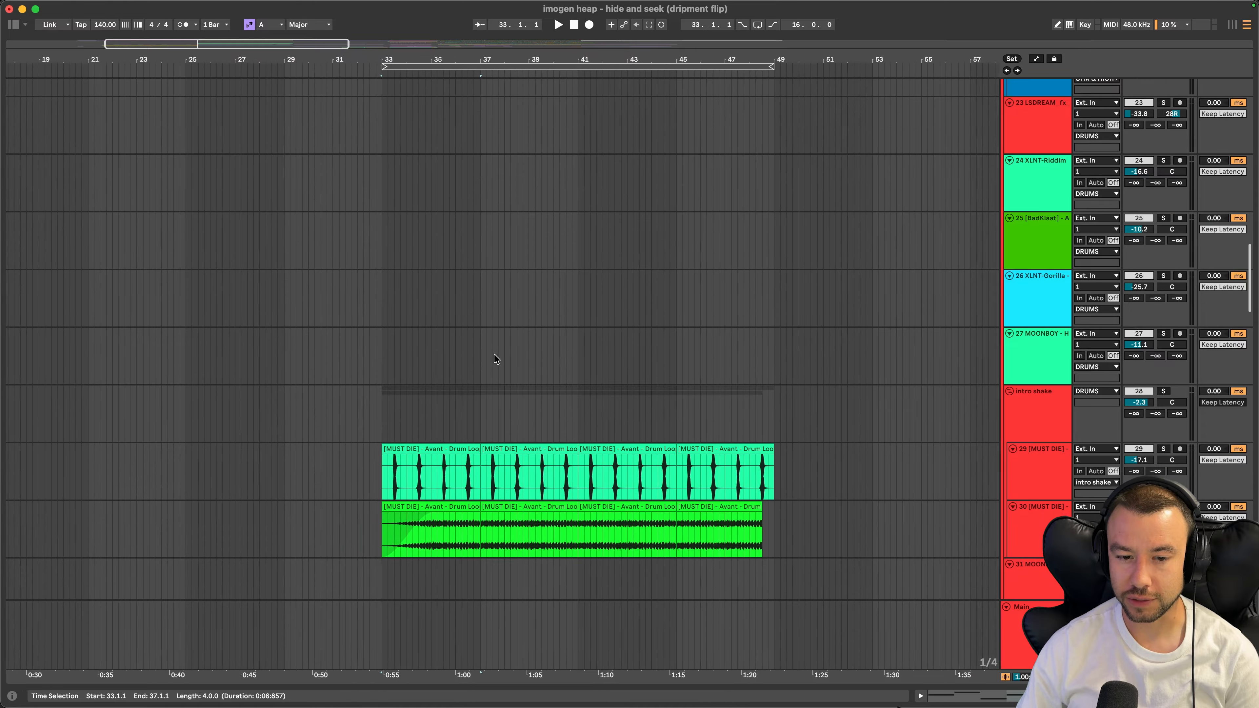
{"action": "scroll", "coordinate": [493, 353], "scroll_direction": "right", "scroll_amount": 5}
{"action": "scroll", "coordinate": [495, 357], "scroll_direction": "up", "scroll_amount": 8}
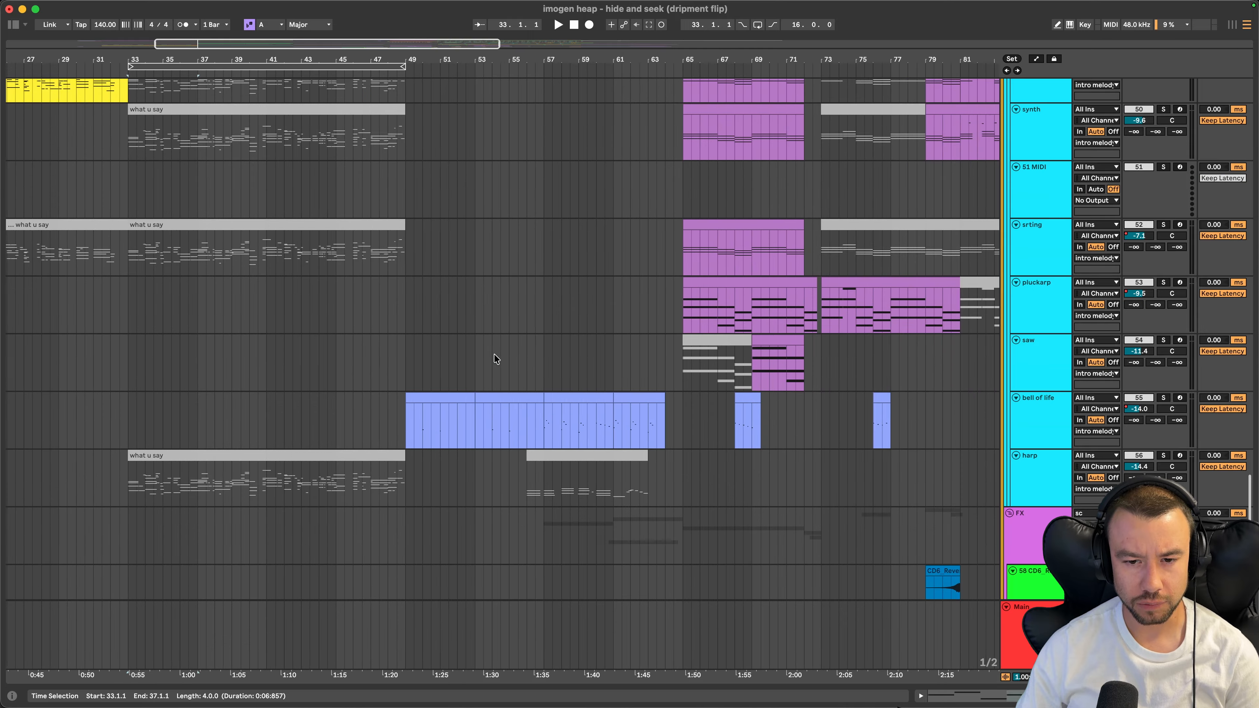
{"action": "scroll", "coordinate": [495, 357], "scroll_direction": "right", "scroll_amount": 5}
{"action": "scroll", "coordinate": [495, 357], "scroll_direction": "up", "scroll_amount": 8}
{"action": "scroll", "coordinate": [495, 357], "scroll_direction": "right", "scroll_amount": 5}
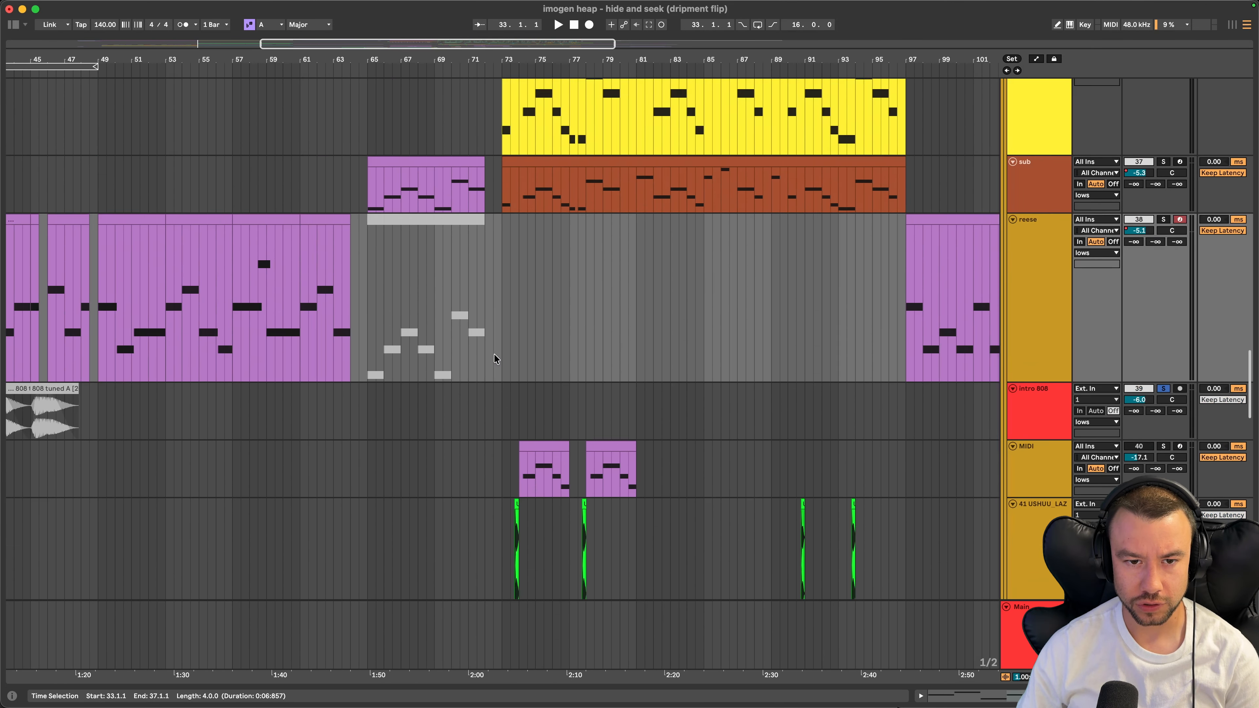
{"action": "left_click", "coordinate": [491, 237]}
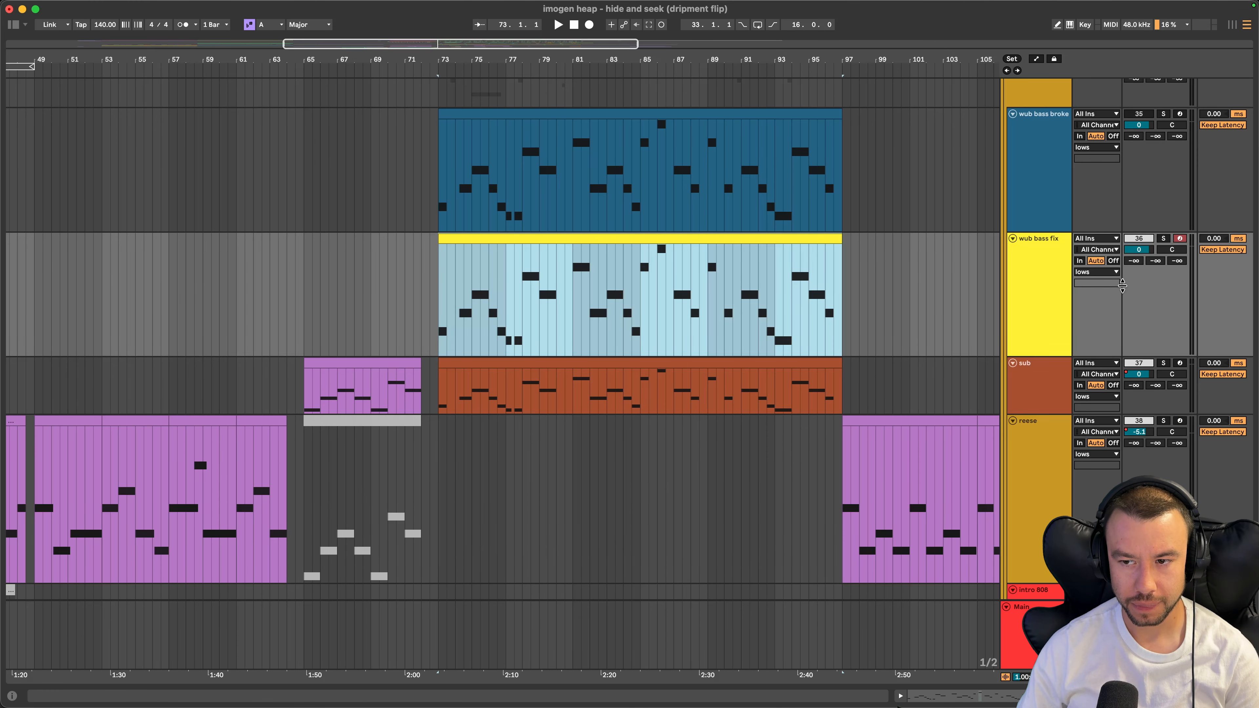
{"action": "key", "text": "space"}
{"action": "left_click", "coordinate": [1163, 238]}
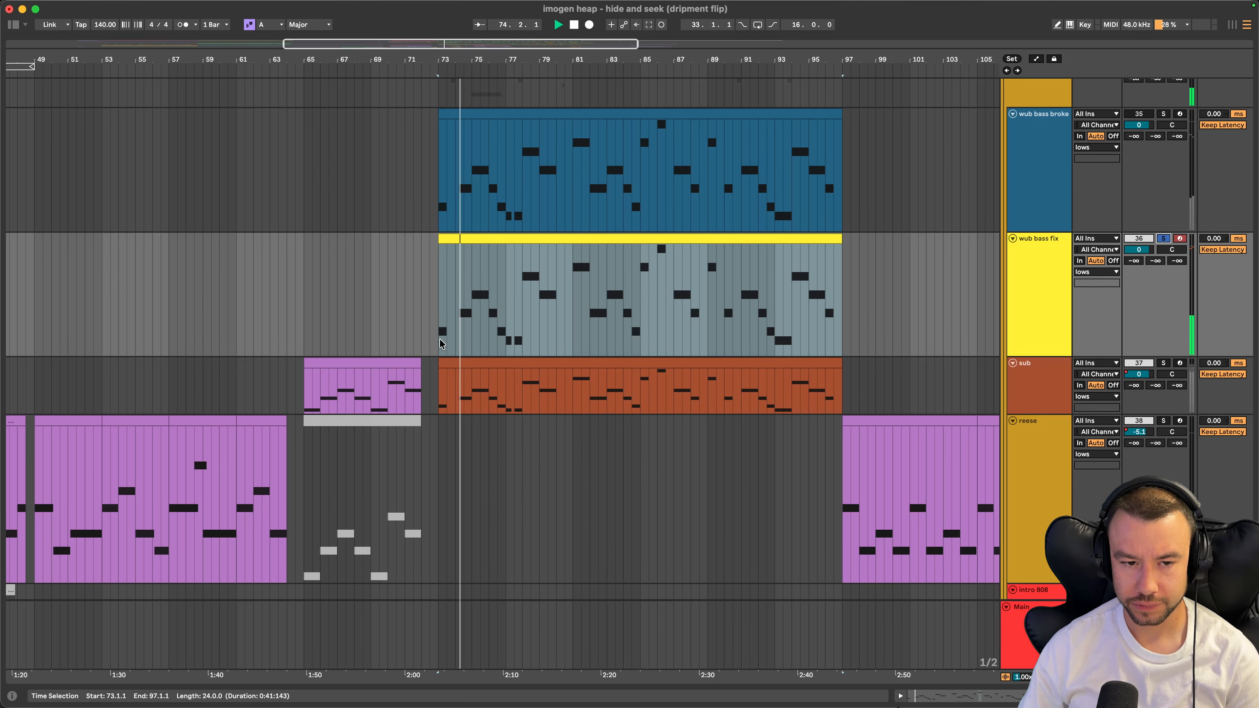
Solo the sub track, play it from bar 73, and select its clip at bar 65
{"action": "scroll", "coordinate": [440, 343], "scroll_direction": "up", "scroll_amount": 2}
{"action": "scroll", "coordinate": [440, 344], "scroll_direction": "left", "scroll_amount": 3}
{"action": "scroll", "coordinate": [505, 361], "scroll_direction": "up", "scroll_amount": 3}
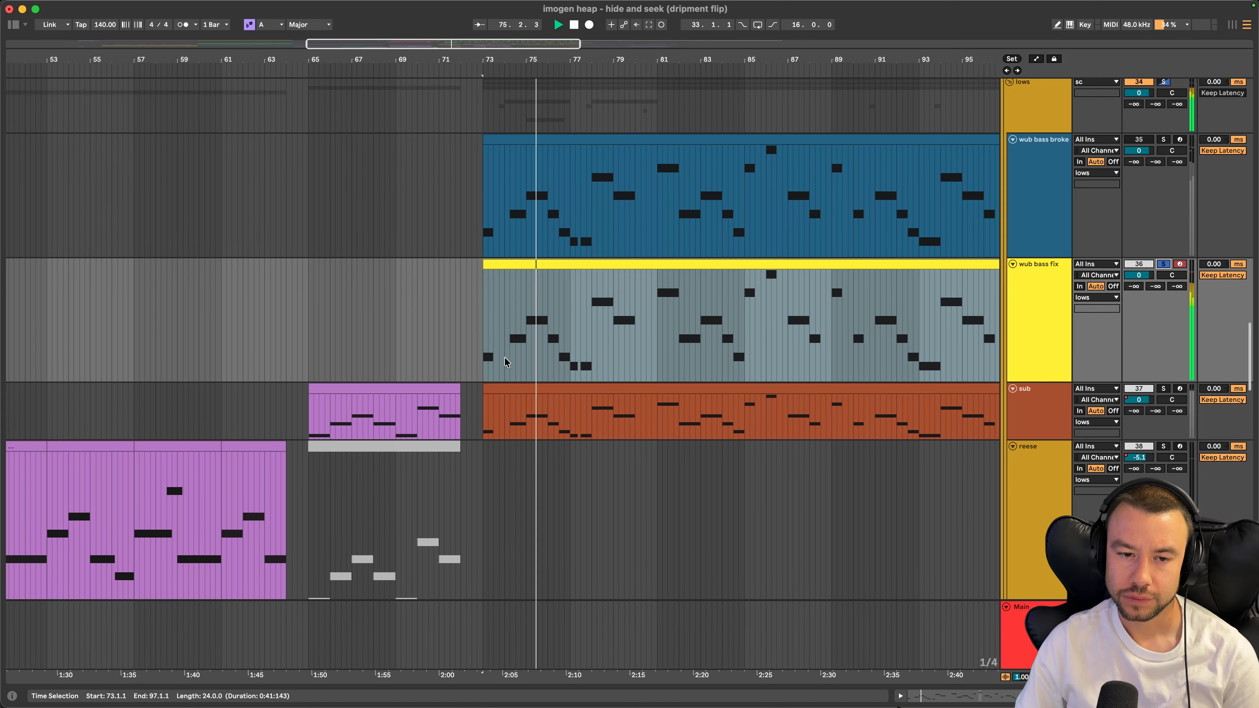
{"action": "scroll", "coordinate": [506, 361], "scroll_direction": "down", "scroll_amount": 1}
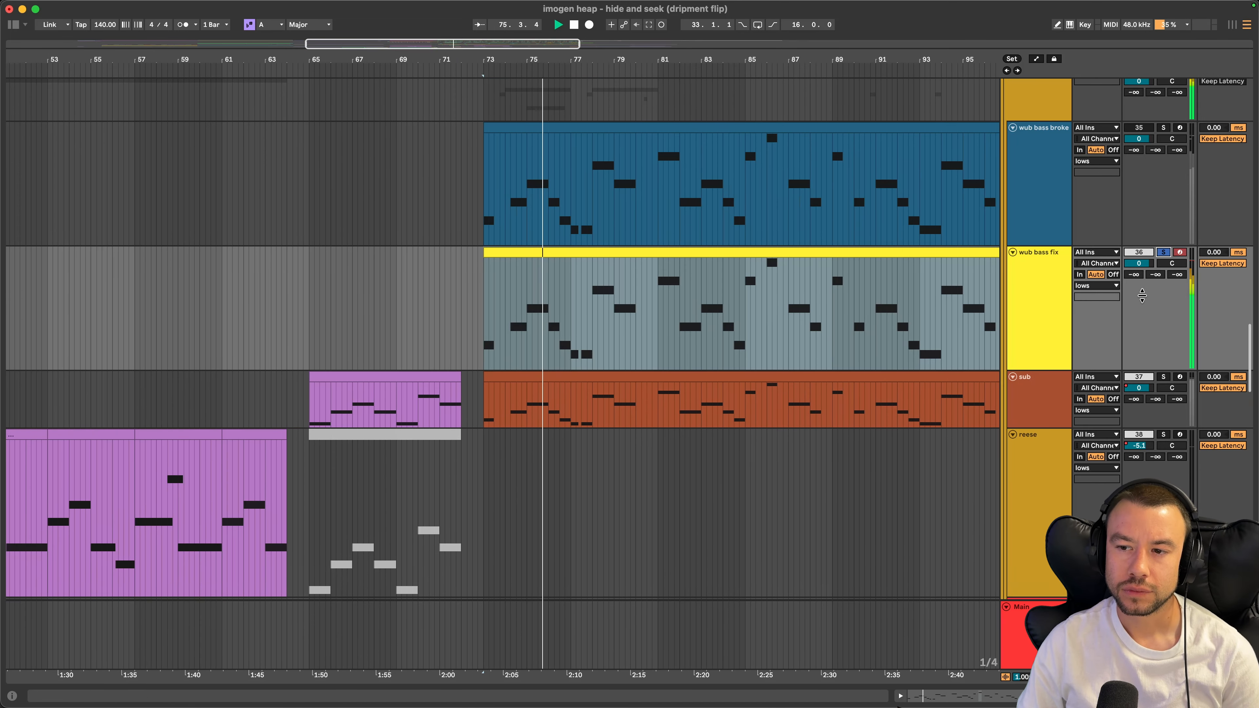
{"action": "left_click", "coordinate": [1164, 378]}
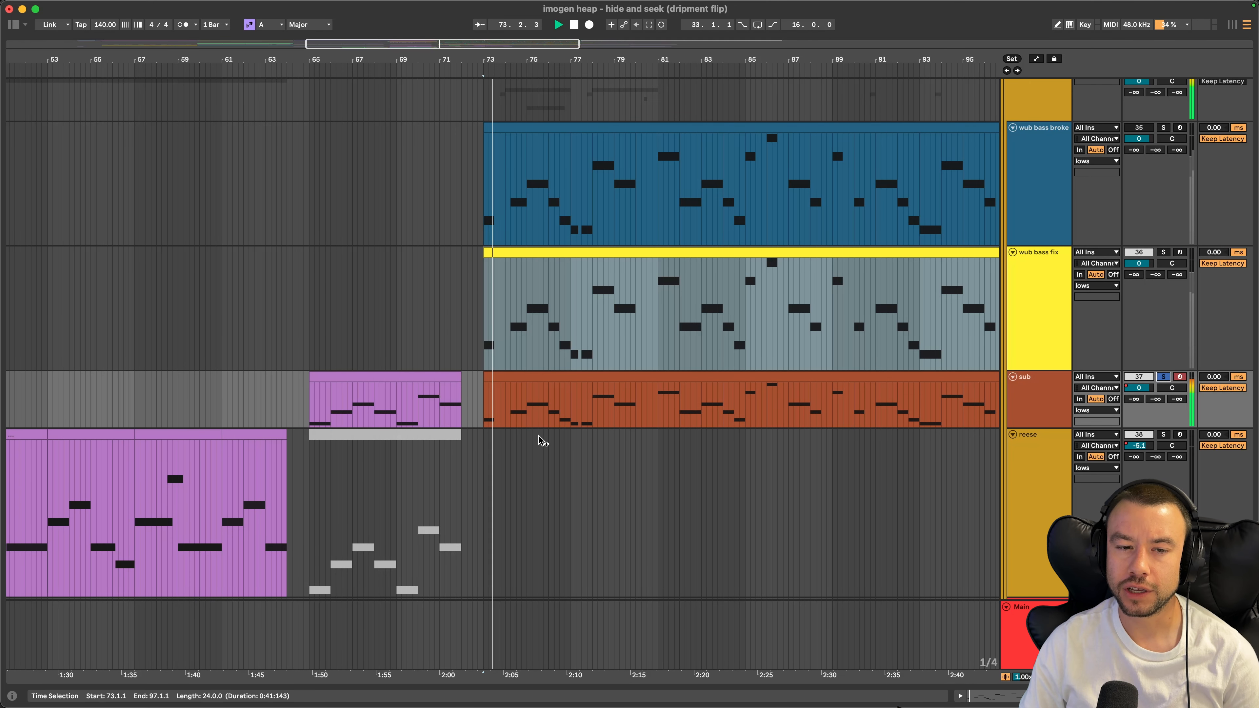
{"action": "scroll", "coordinate": [542, 438], "scroll_direction": "up", "scroll_amount": 1}
{"action": "left_click", "coordinate": [311, 378]}
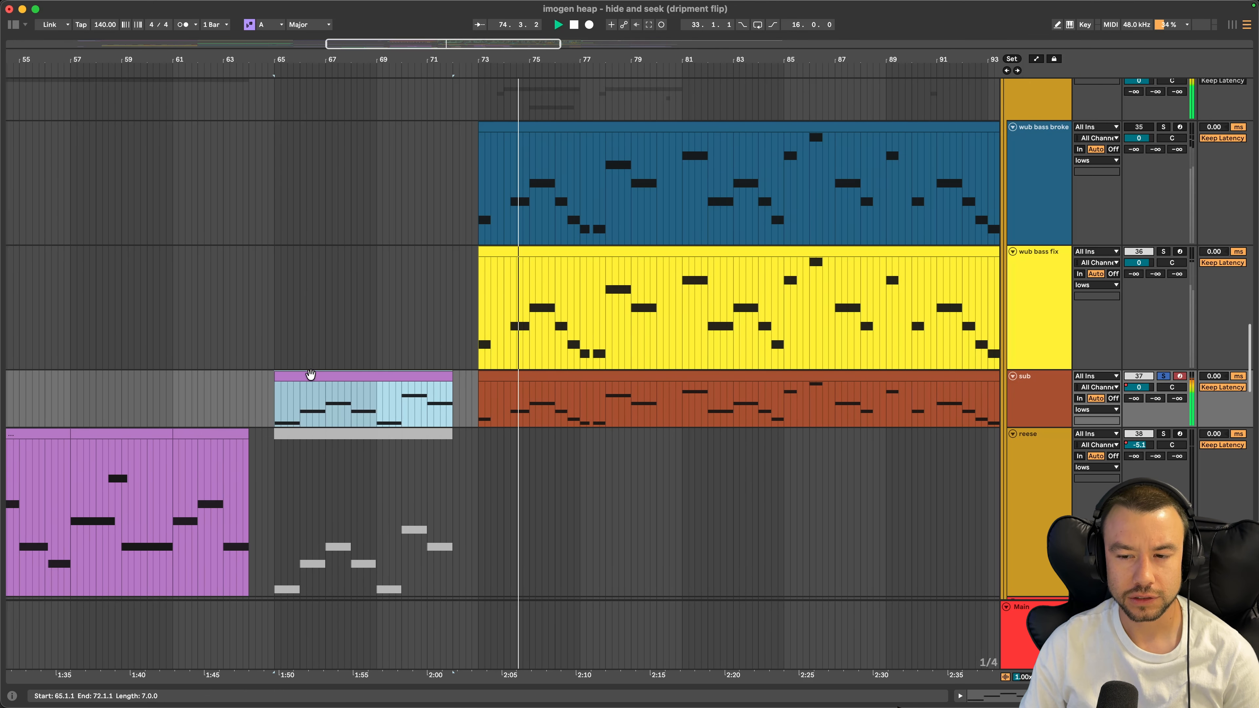
Solo the "hide n seek" vocal and play its clip from bar 65, followed by the transition from bar 62.3
{"action": "scroll", "coordinate": [310, 378], "scroll_direction": "down", "scroll_amount": 10}
{"action": "scroll", "coordinate": [309, 374], "scroll_direction": "down", "scroll_amount": 5}
{"action": "scroll", "coordinate": [360, 357], "scroll_direction": "up", "scroll_amount": 20}
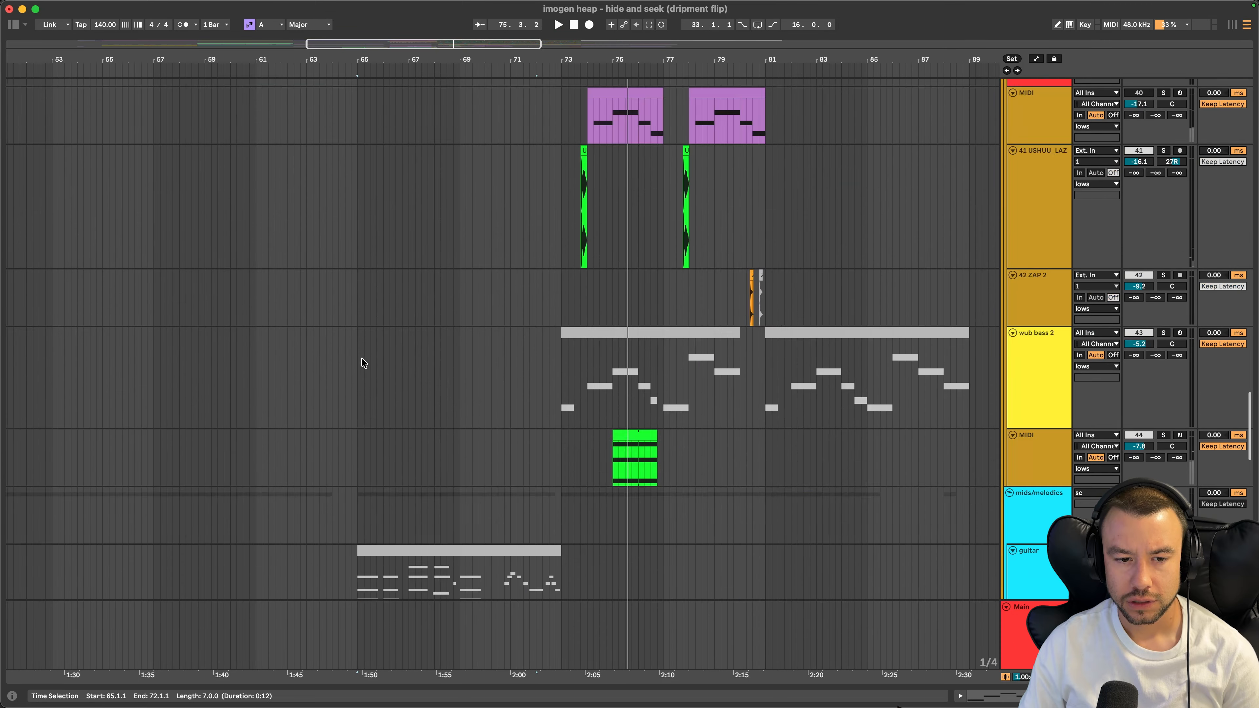
{"action": "left_click", "coordinate": [1162, 201]}
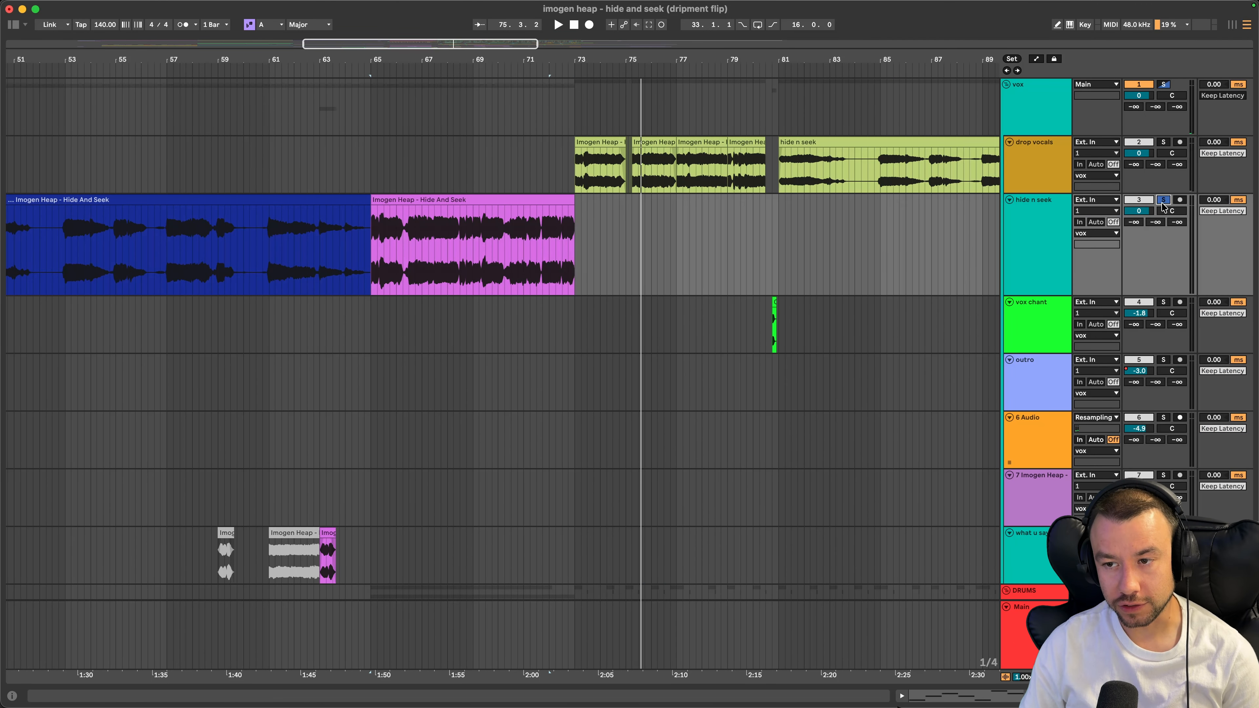
{"action": "left_click", "coordinate": [416, 201]}
{"action": "key", "text": "space"}
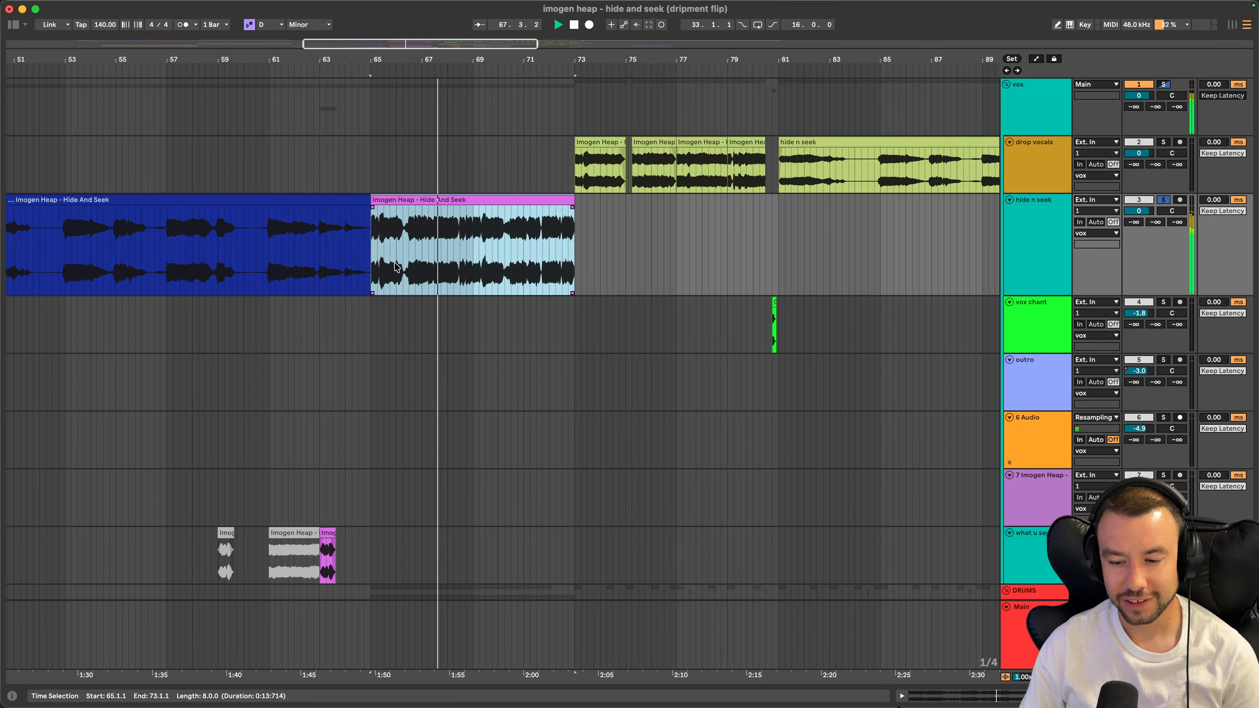
{"action": "key", "text": "space"}
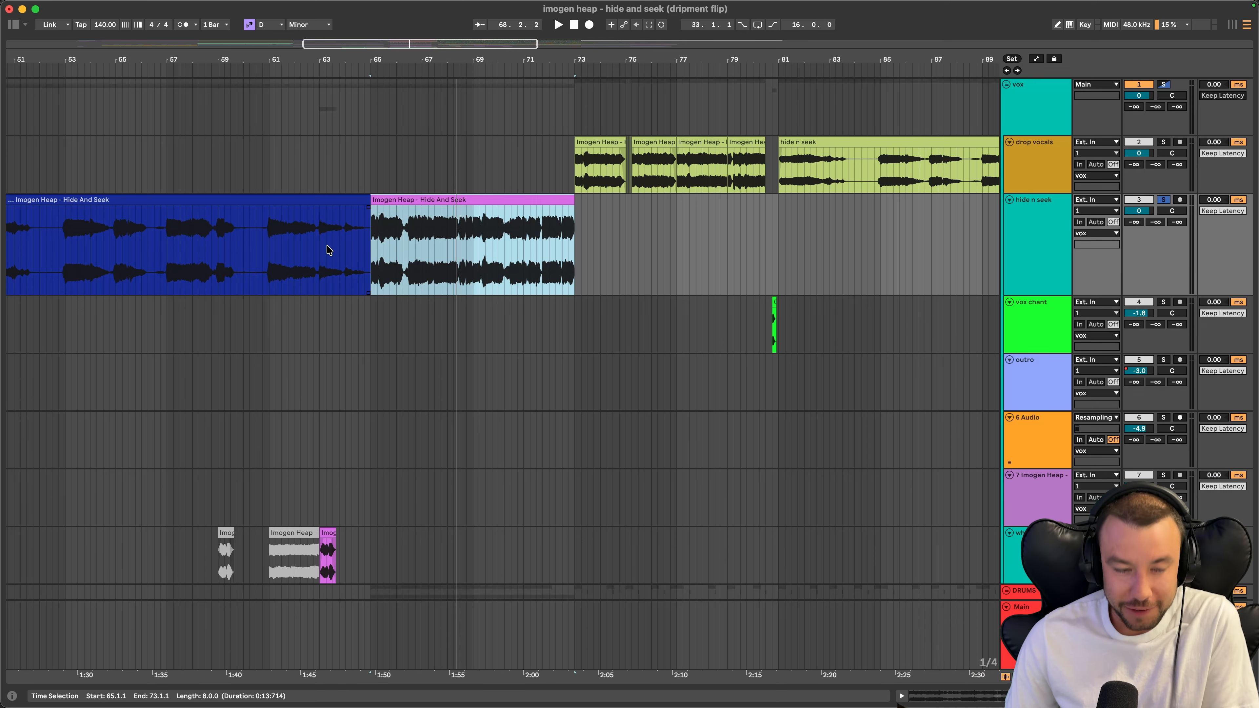
{"action": "left_click", "coordinate": [307, 250]}
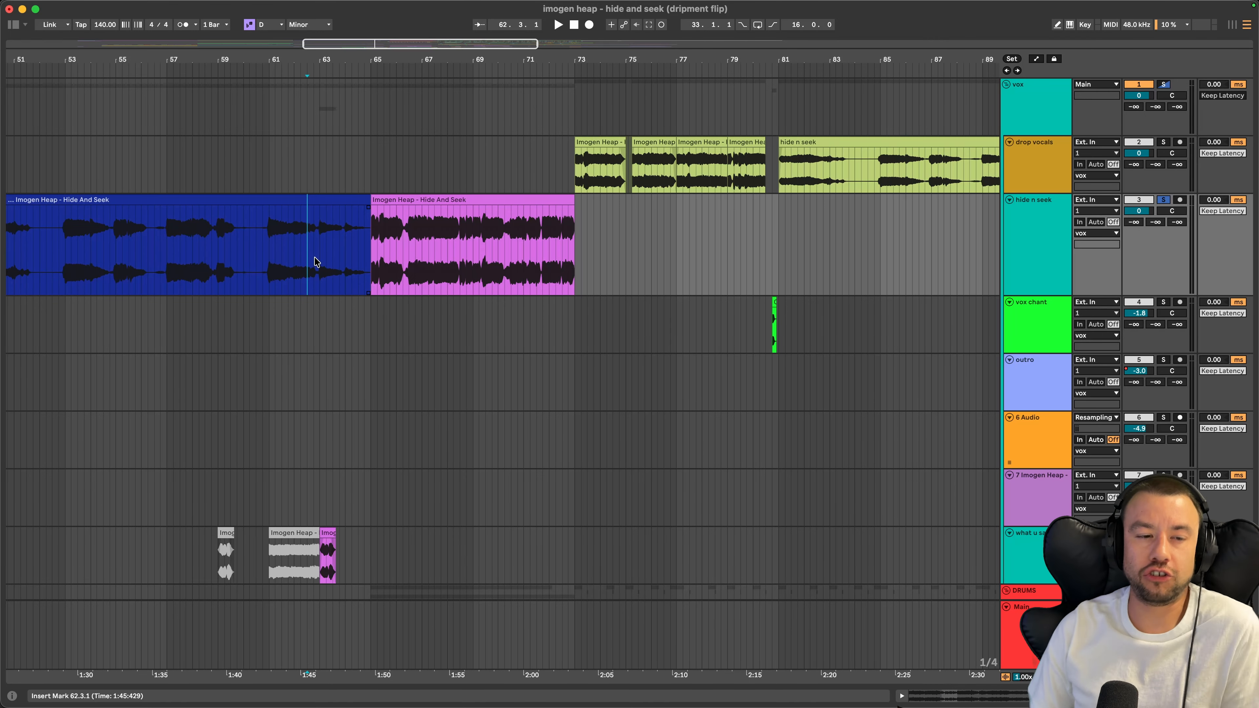
{"action": "key", "text": "space"}
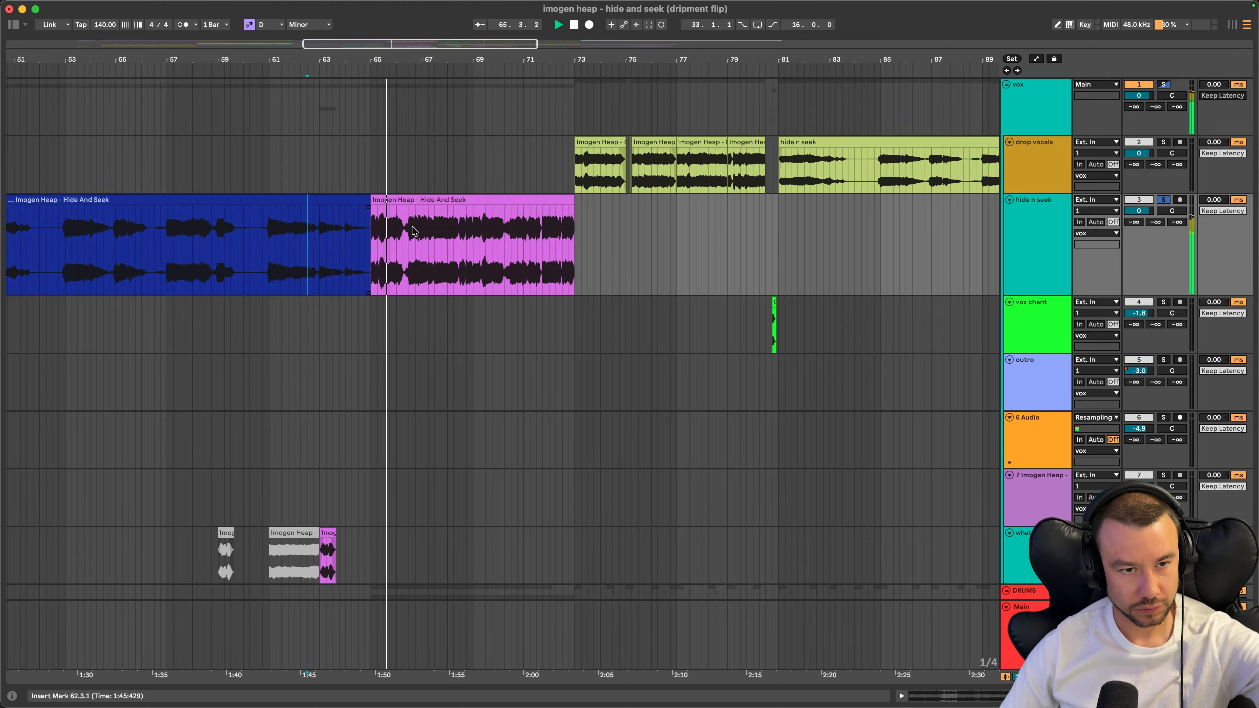
Unsolo the "hide n seek" vocal and play the full mix from bar 64
{"action": "left_click", "coordinate": [1163, 201]}
{"action": "left_click", "coordinate": [345, 144]}
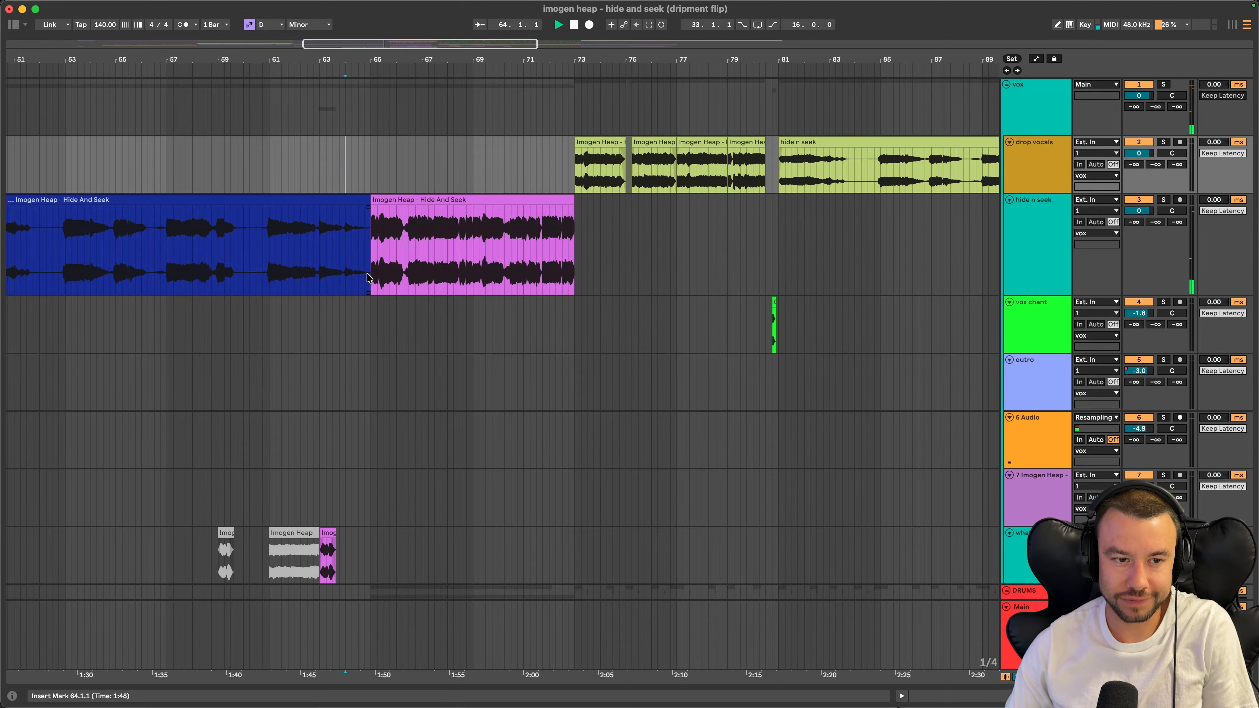
{"action": "key", "text": "space"}
{"action": "scroll", "coordinate": [367, 277], "scroll_direction": "up", "scroll_amount": 2}
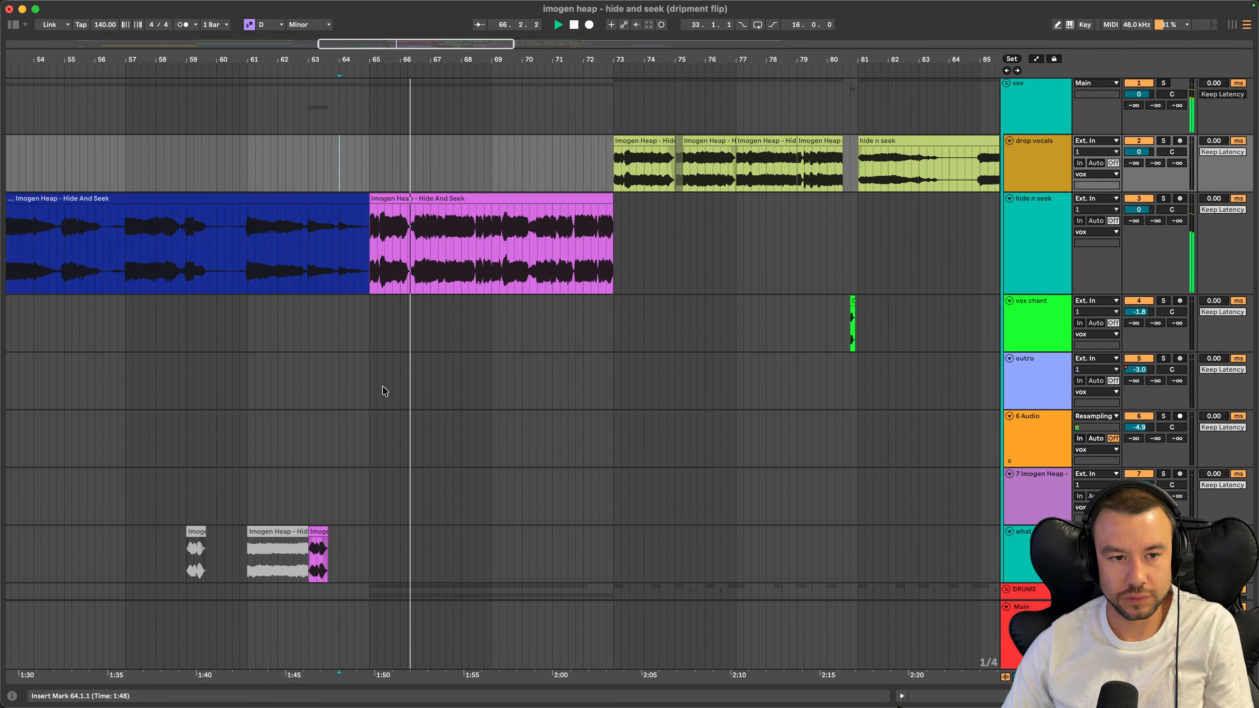
Follow the playing mix down to the melody layers, stop playback and solo the "srting" track
{"action": "scroll", "coordinate": [382, 385], "scroll_direction": "down", "scroll_amount": 2}
{"action": "scroll", "coordinate": [382, 387], "scroll_direction": "down", "scroll_amount": 20}
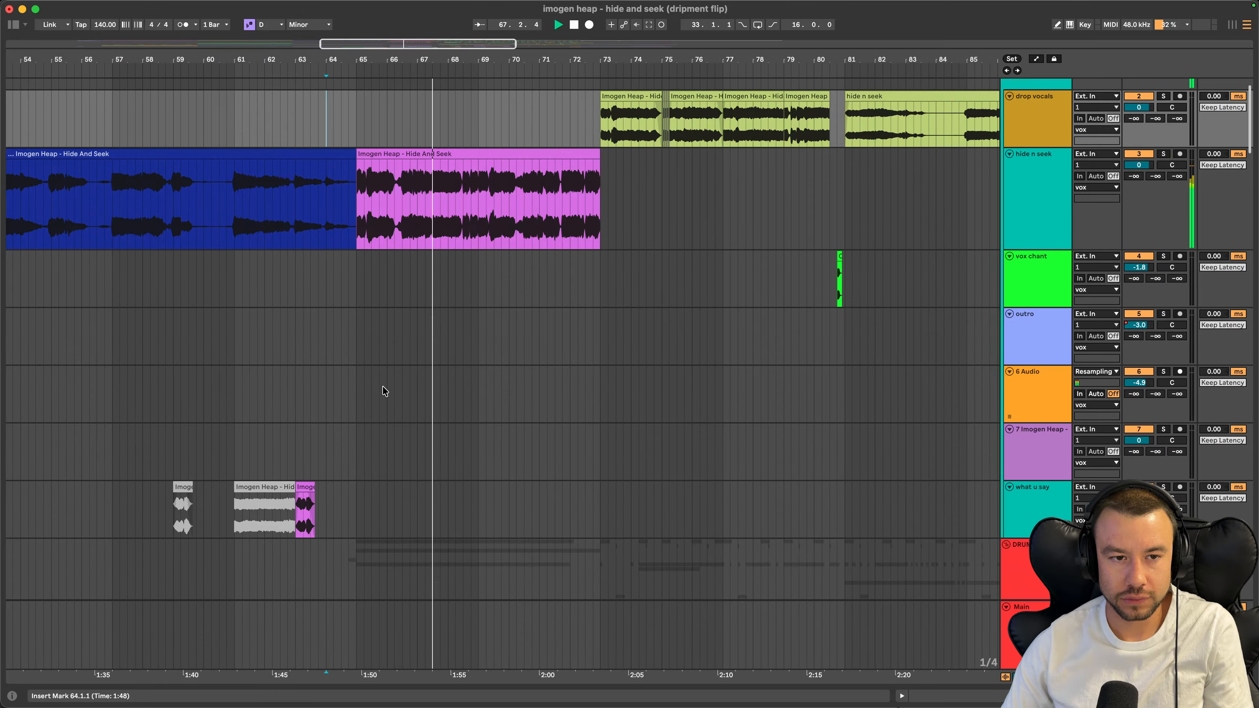
{"action": "scroll", "coordinate": [383, 390], "scroll_direction": "down", "scroll_amount": 20}
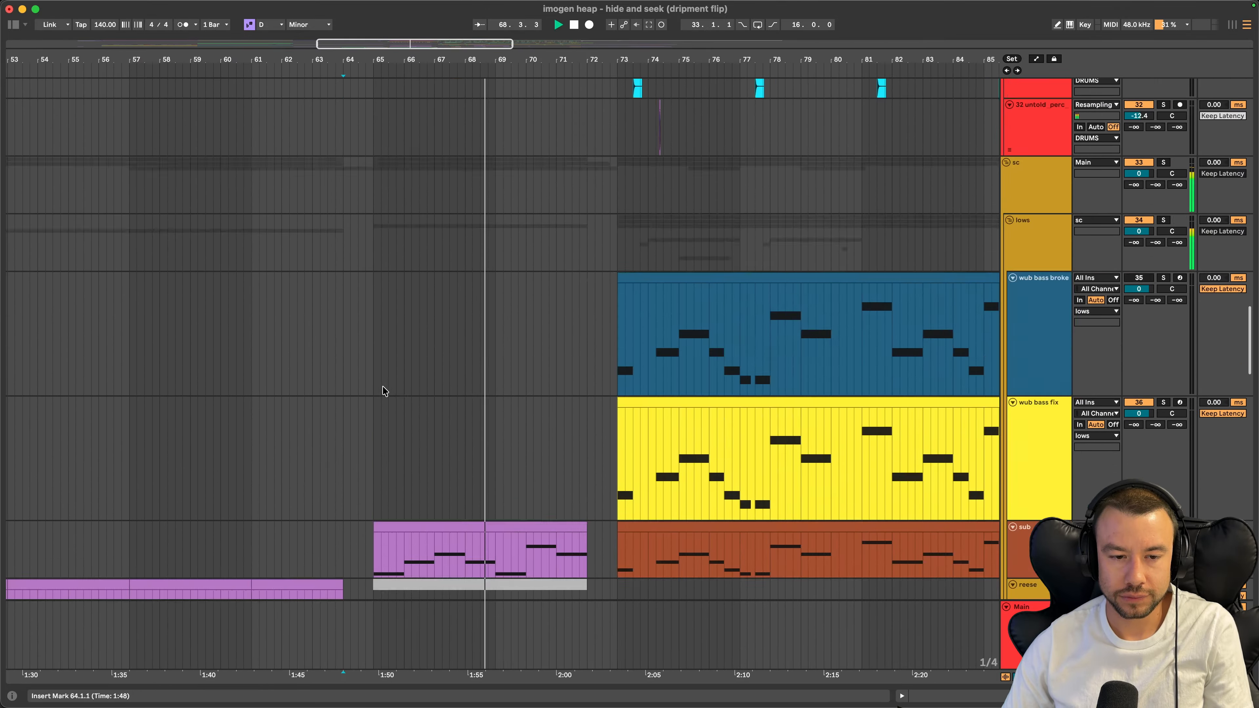
{"action": "scroll", "coordinate": [383, 386], "scroll_direction": "down", "scroll_amount": 15}
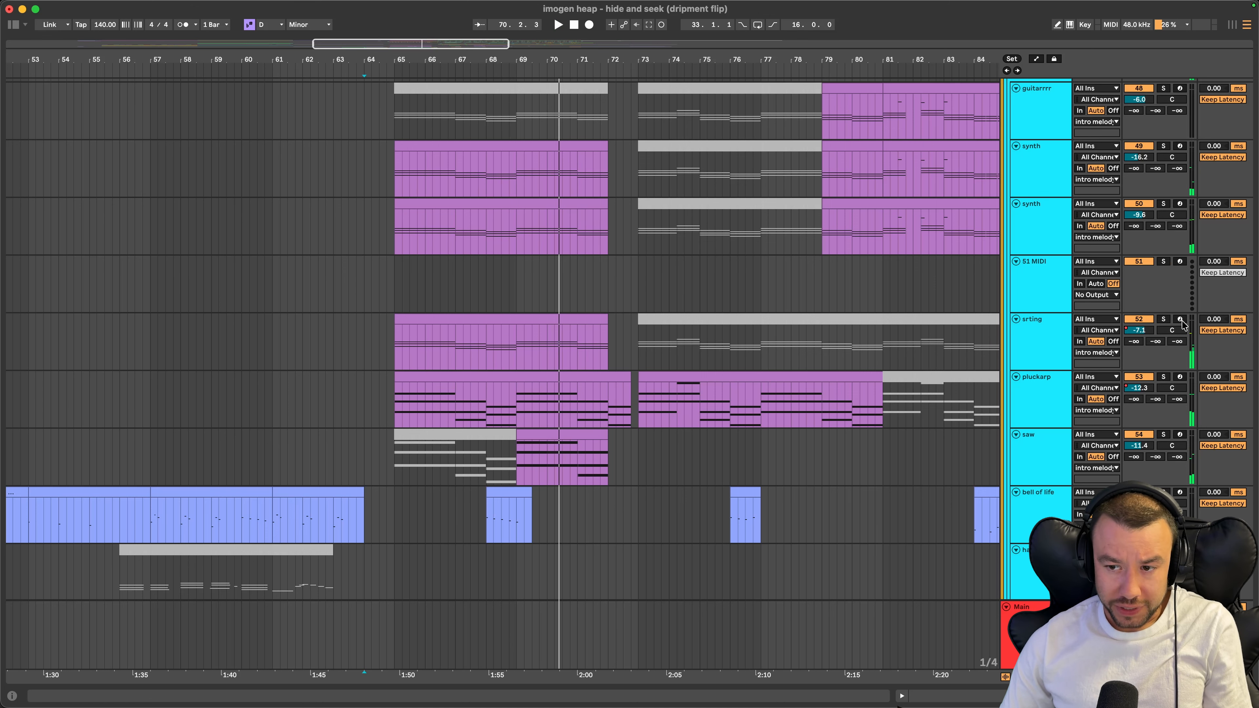
{"action": "left_click", "coordinate": [1164, 319]}
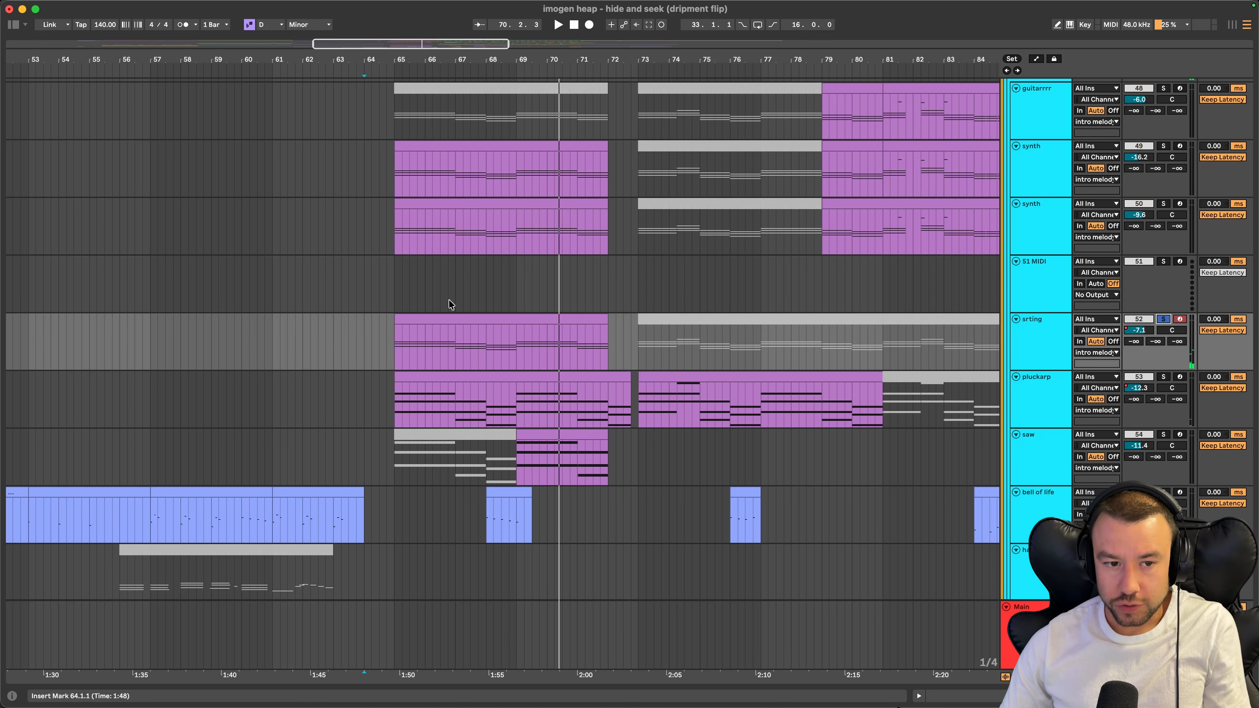
Play the soloed "srting" clip from bar 65 and open its notes enlarged in the piano roll
{"action": "left_click", "coordinate": [444, 323]}
{"action": "key", "text": "space"}
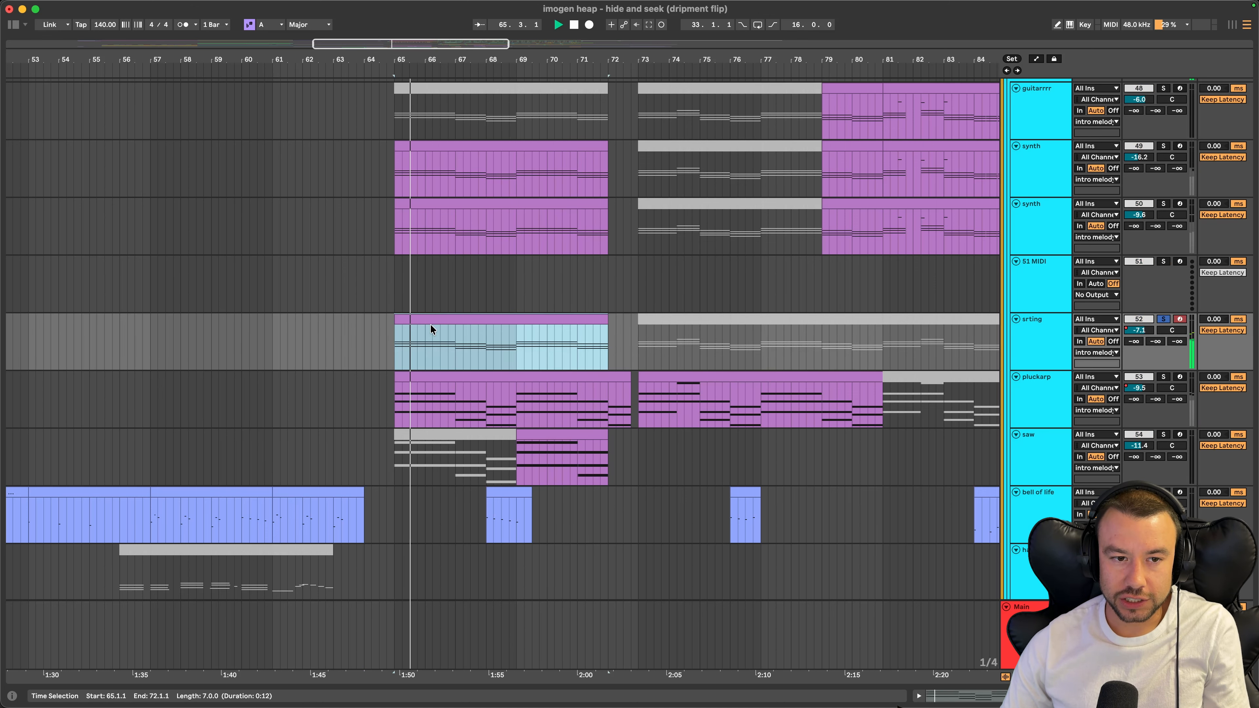
{"action": "double_click", "coordinate": [429, 322]}
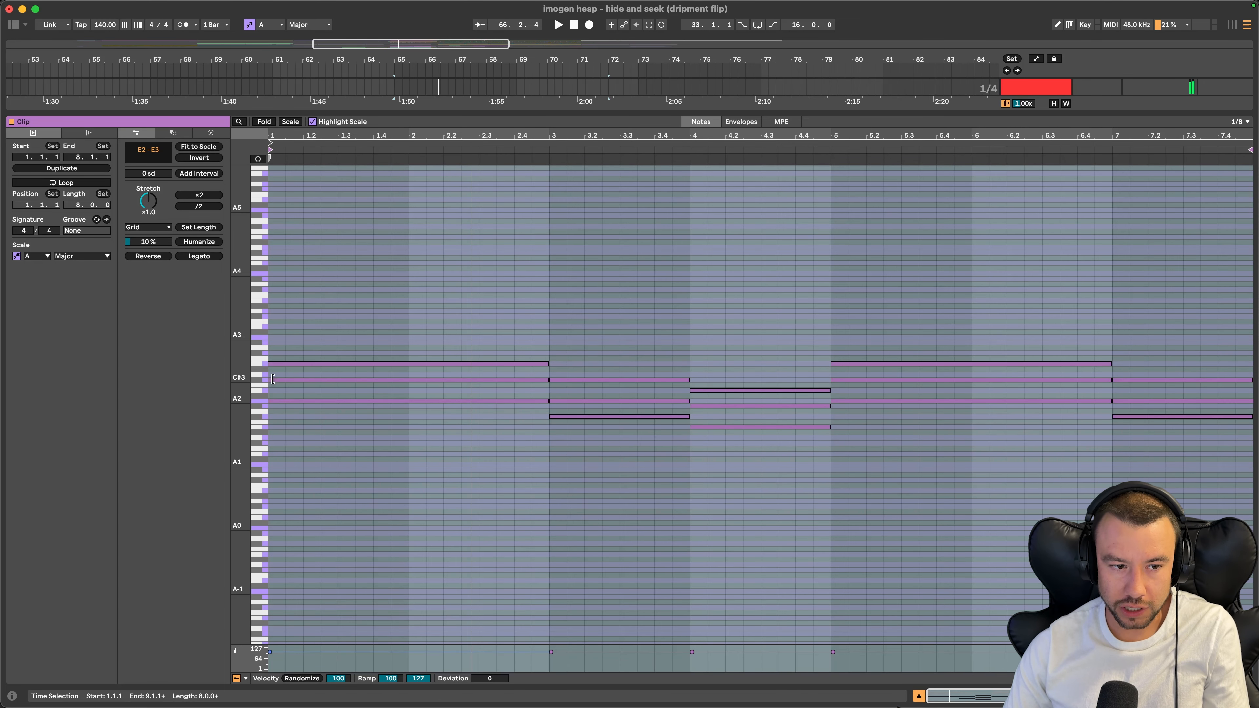
{"action": "left_click_drag", "start_coordinate": [257, 397], "coordinate": [278, 397]}
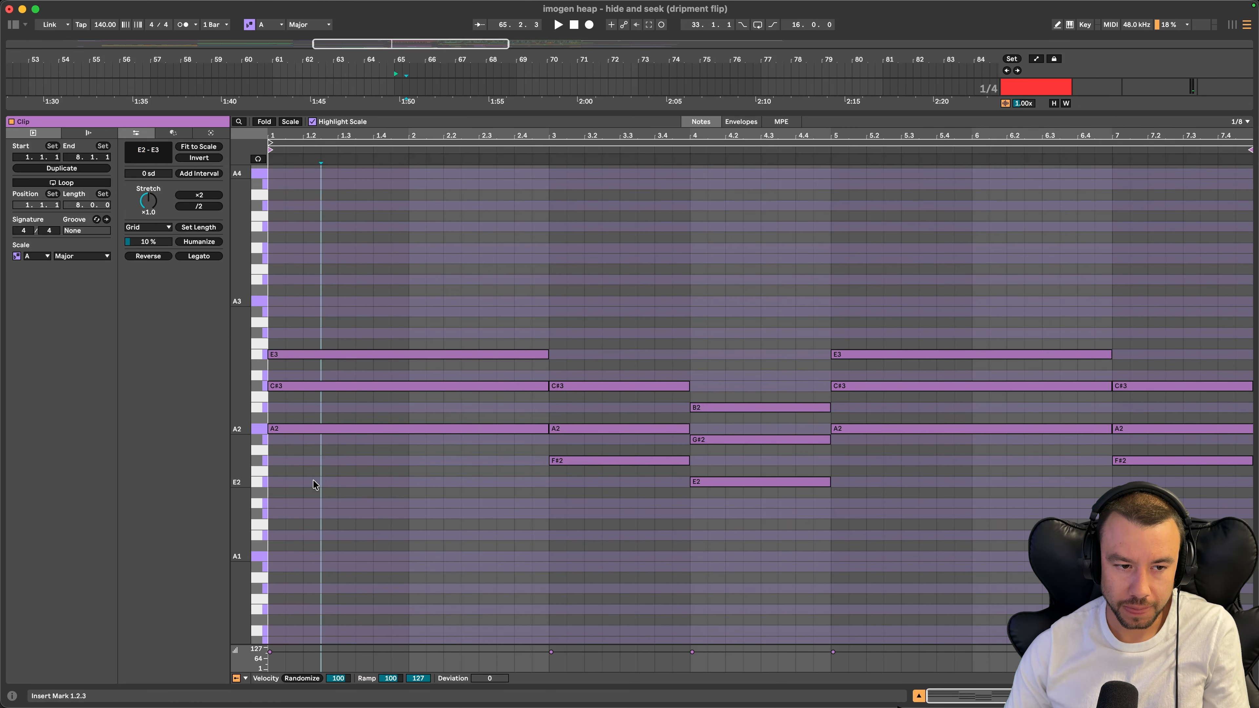
Highlight the clip's chords in turn (A2-C#3-E3, F#2-A2-C#3, E2-G#2-B2 and the repeated first chord) and return to the arrangement
{"action": "left_click_drag", "start_coordinate": [359, 491], "coordinate": [368, 248]}
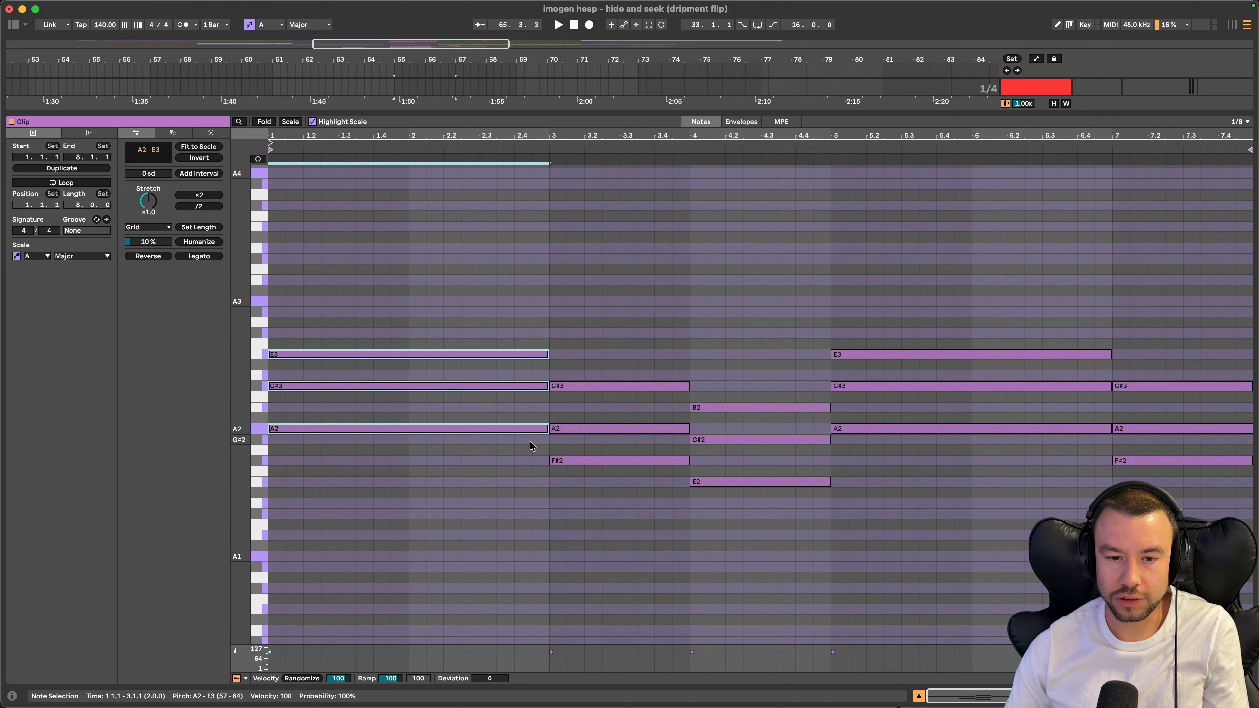
{"action": "left_click_drag", "start_coordinate": [615, 349], "coordinate": [617, 468]}
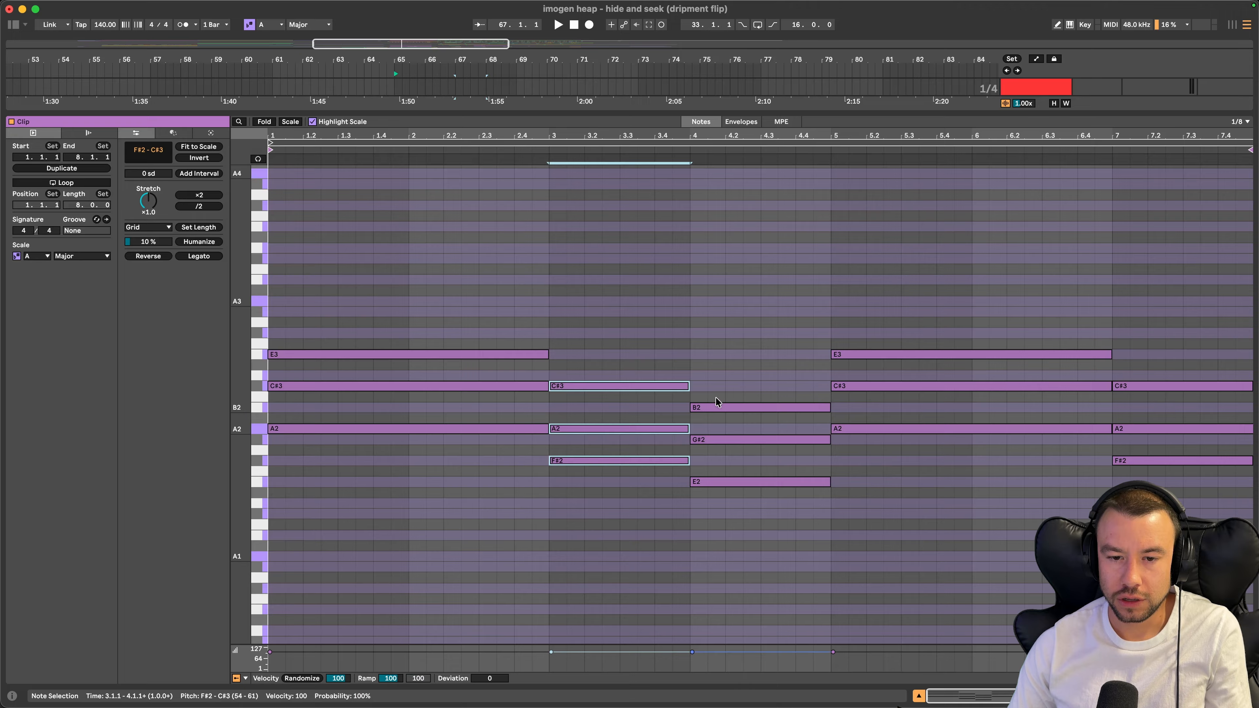
{"action": "left_click_drag", "start_coordinate": [714, 578], "coordinate": [714, 365]}
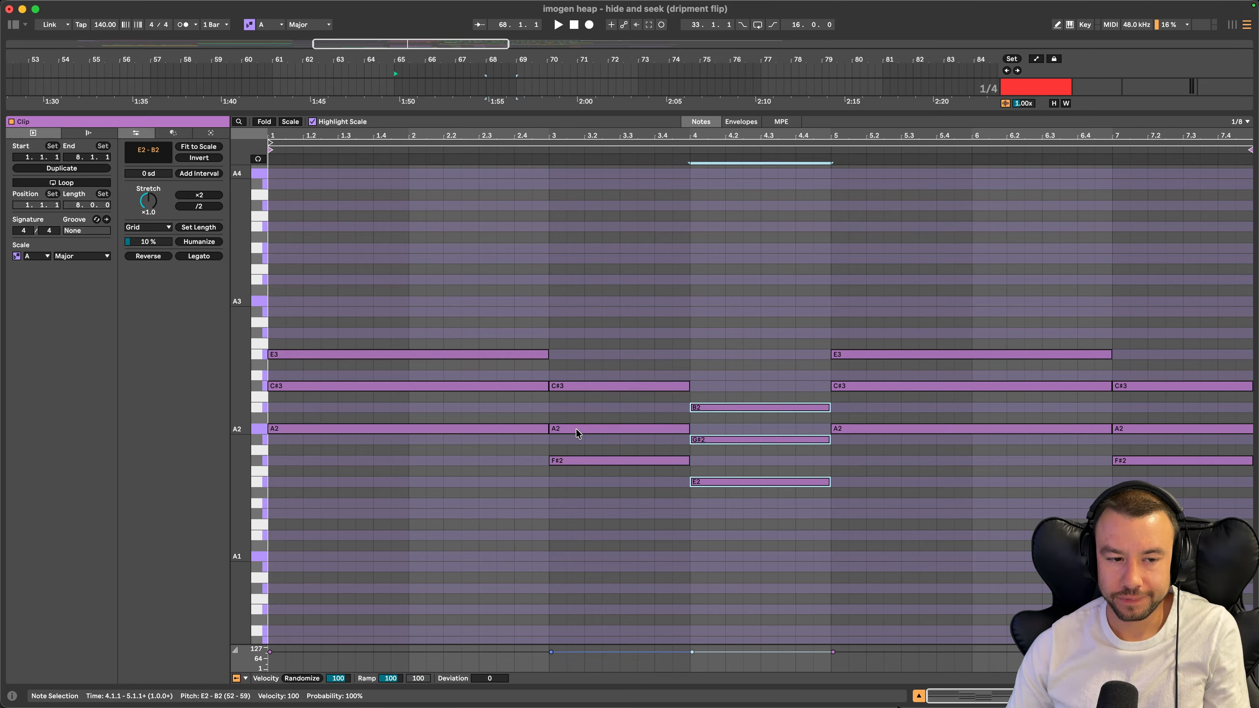
{"action": "left_click_drag", "start_coordinate": [574, 489], "coordinate": [585, 291]}
{"action": "left_click_drag", "start_coordinate": [736, 545], "coordinate": [743, 274]}
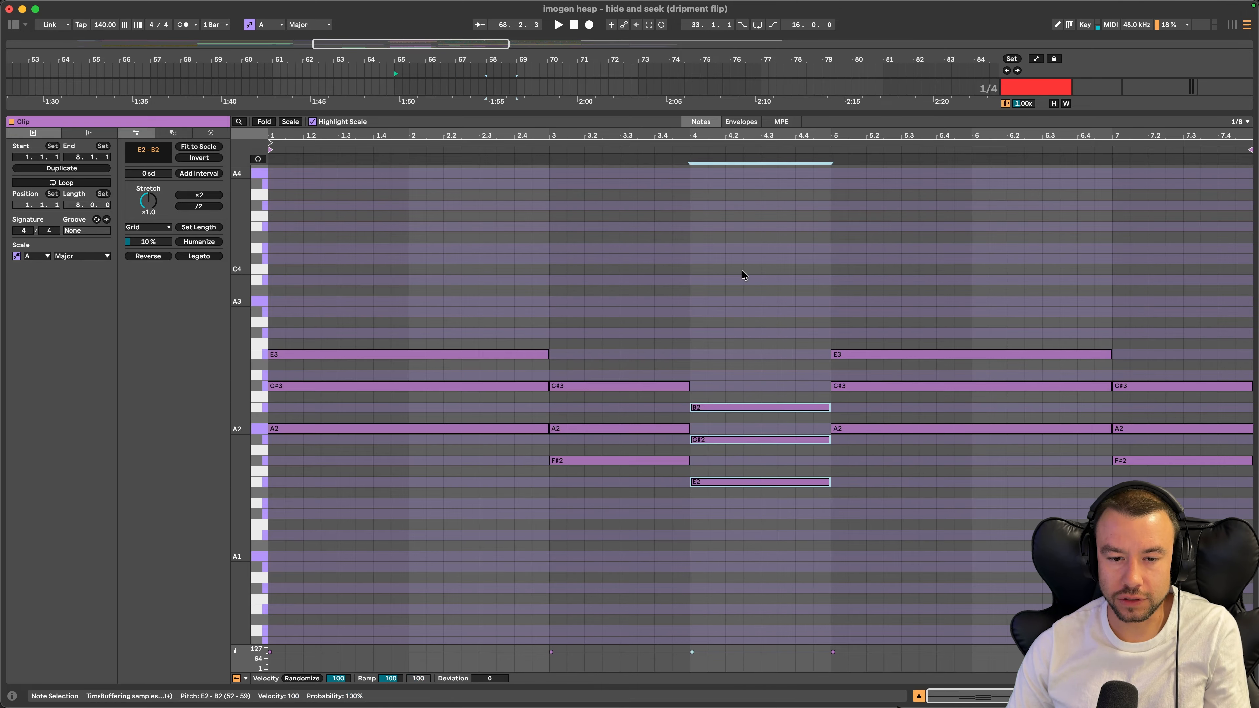
{"action": "left_click_drag", "start_coordinate": [1028, 487], "coordinate": [1023, 347]}
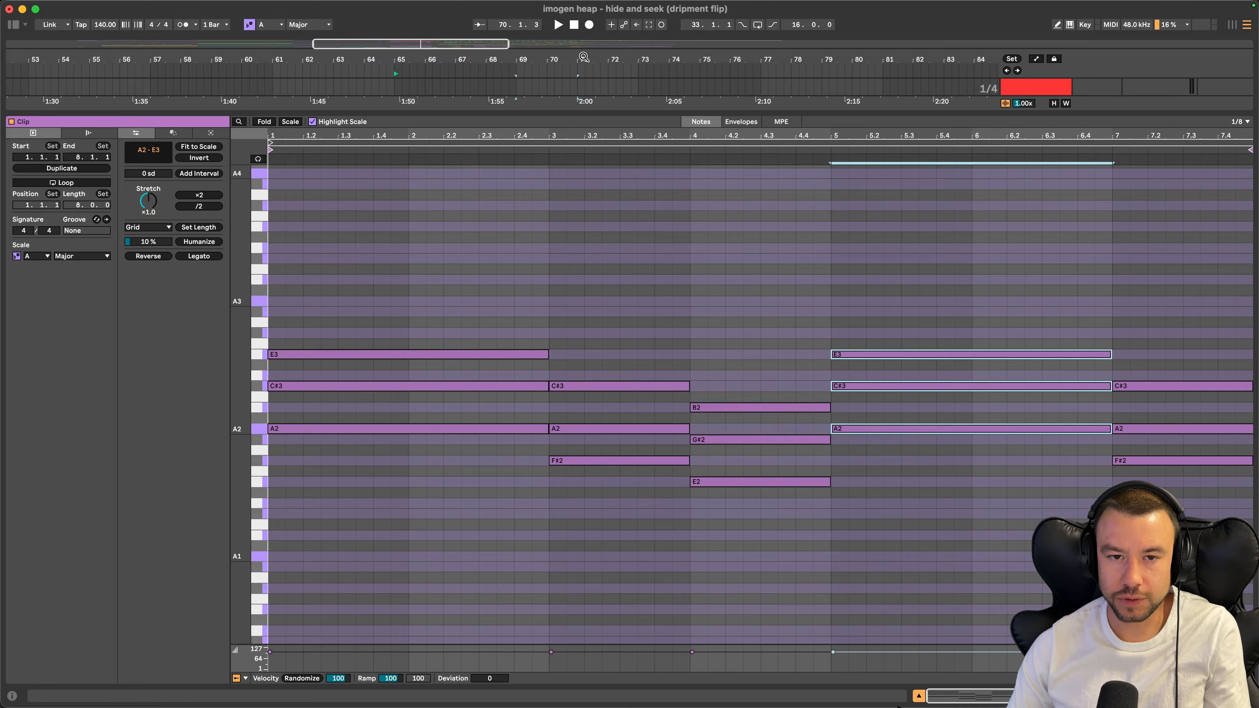
{"action": "left_click_drag", "start_coordinate": [557, 113], "coordinate": [490, 482]}
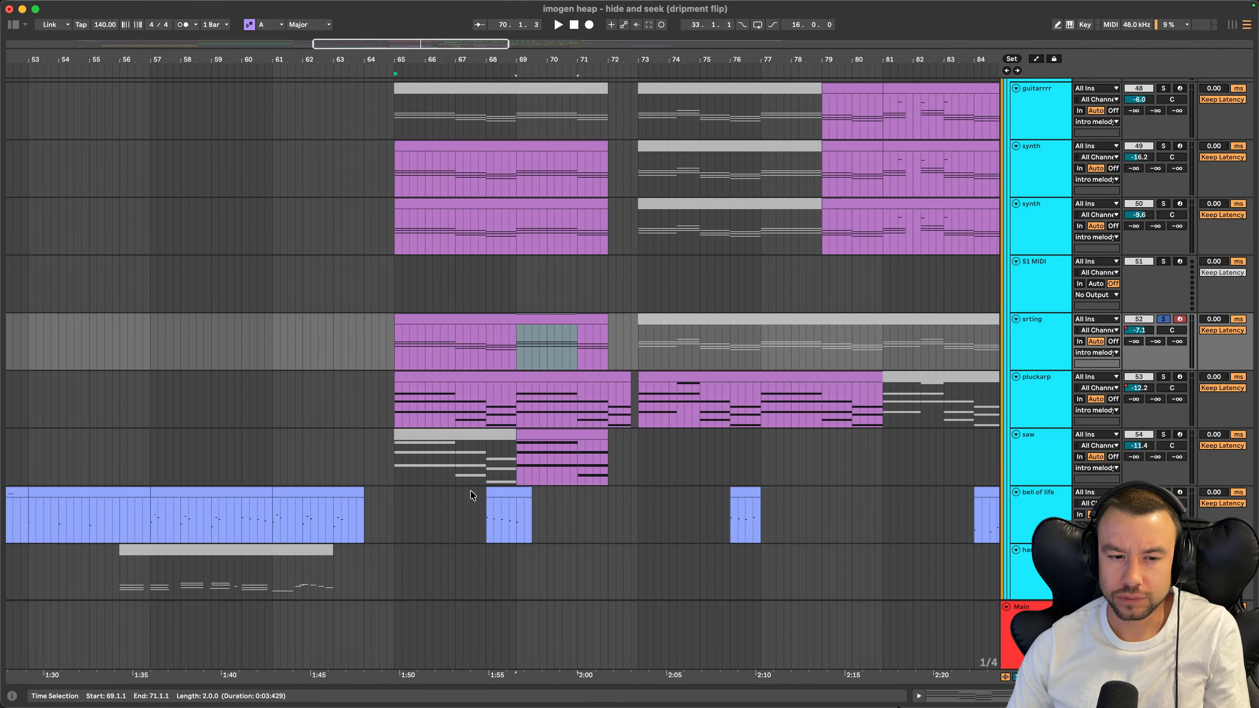
Solo the "pluckarp" track and play its clip from bar 65
{"action": "scroll", "coordinate": [439, 392], "scroll_direction": "up", "scroll_amount": 5}
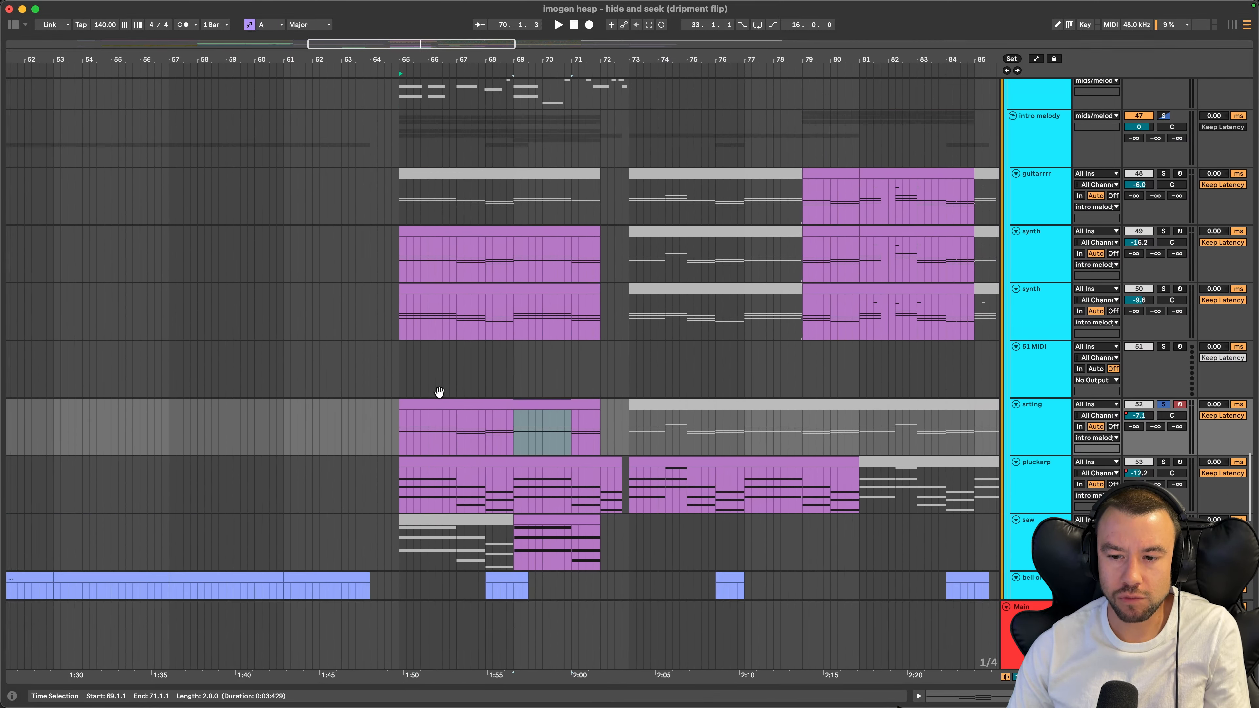
{"action": "scroll", "coordinate": [439, 392], "scroll_direction": "down", "scroll_amount": 3}
{"action": "left_click", "coordinate": [1160, 394]}
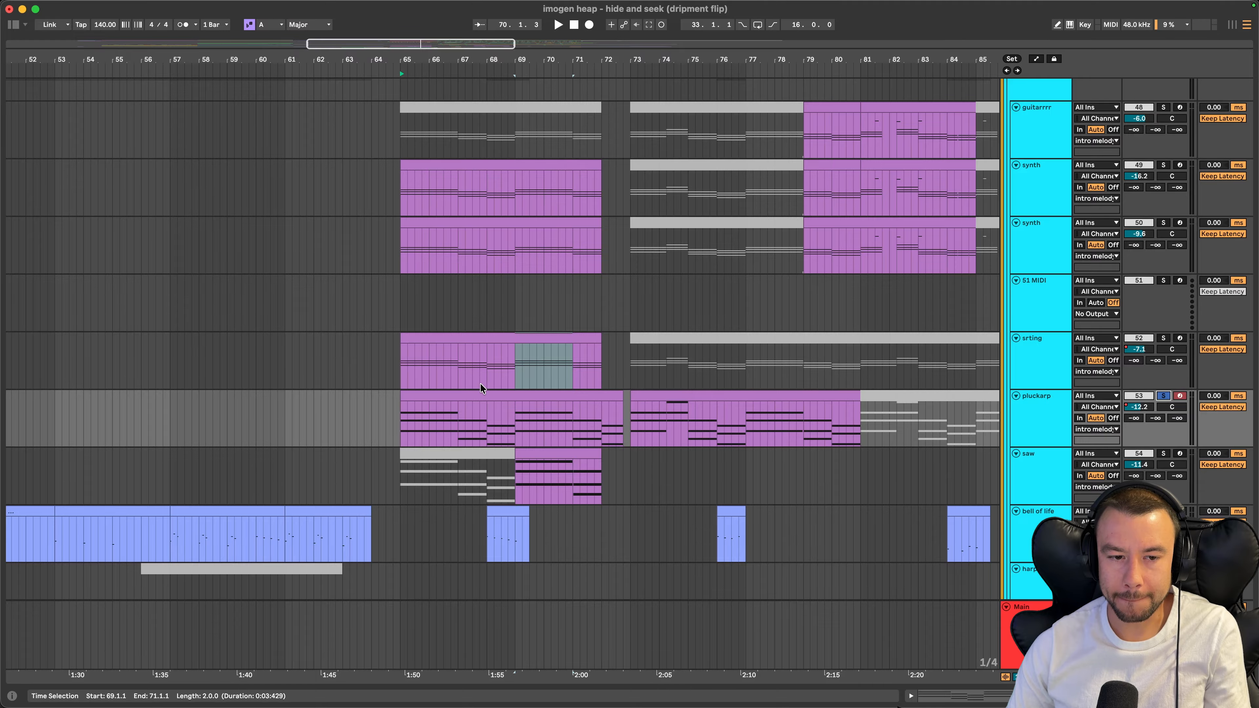
{"action": "left_click", "coordinate": [474, 392]}
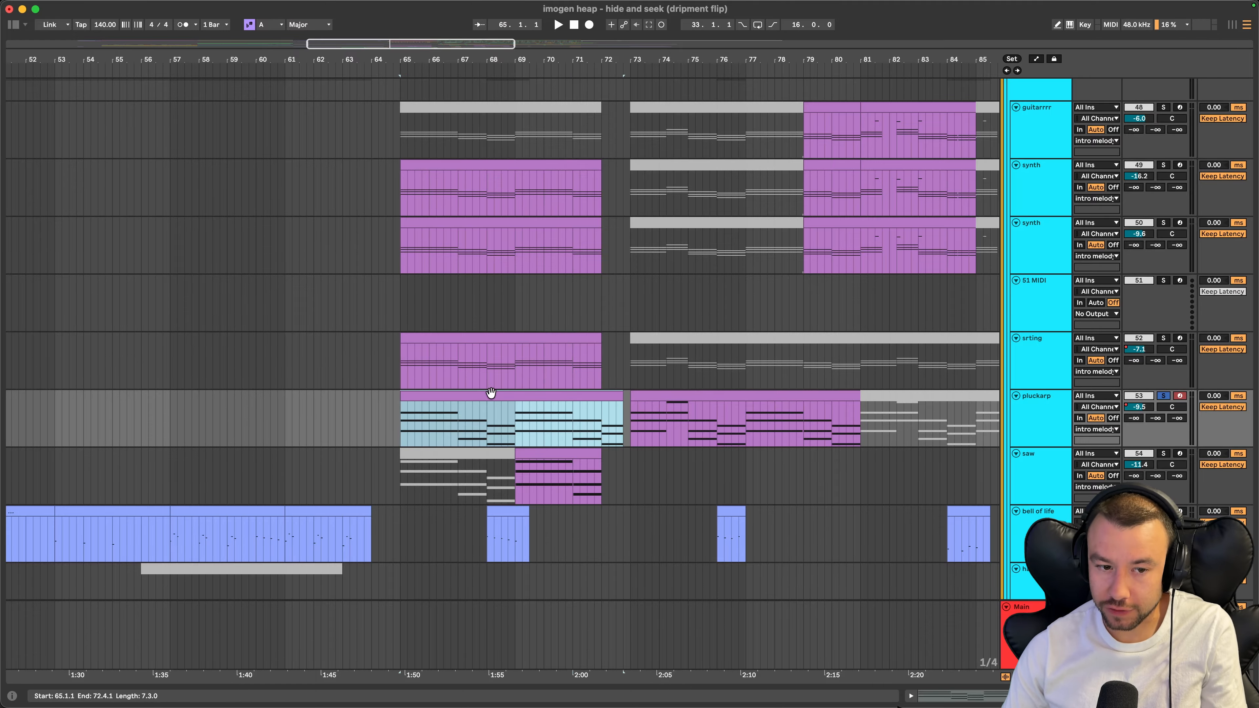
{"action": "scroll", "coordinate": [489, 393], "scroll_direction": "down", "scroll_amount": 5}
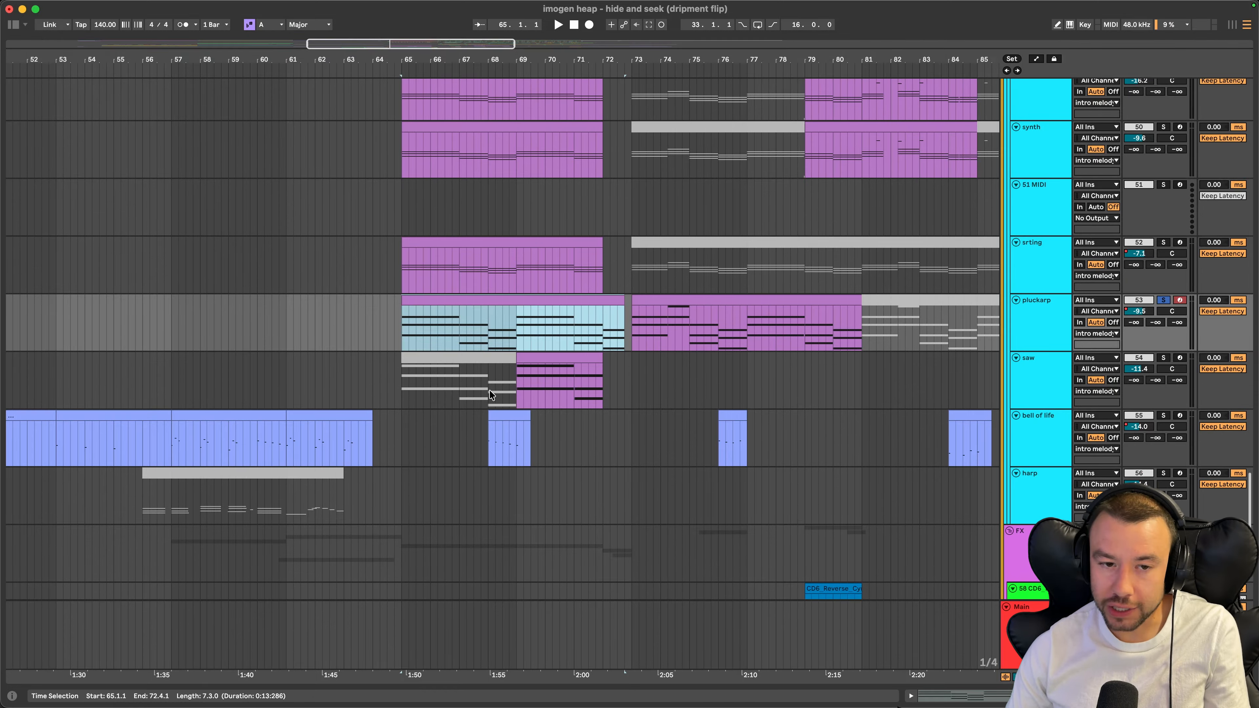
{"action": "key", "text": "space"}
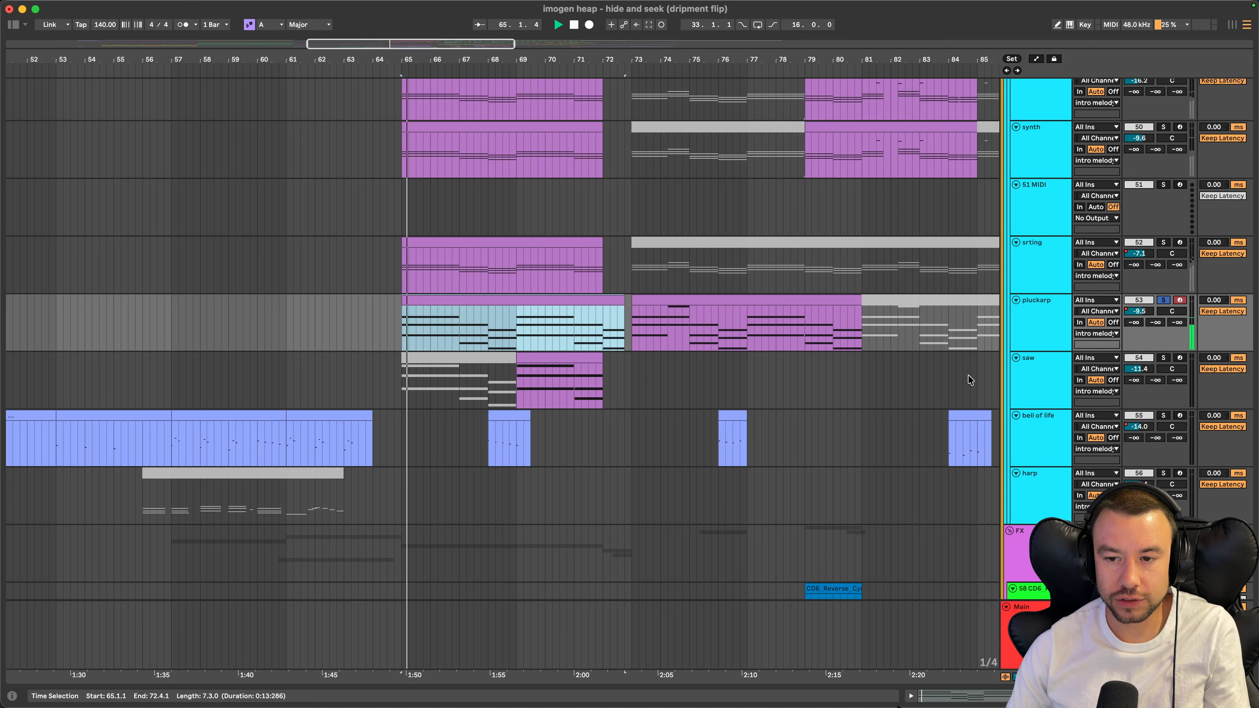
Show the "pluckarp" device chain and inspect its Omnisphere patch, closing the plugin window when finished
{"action": "double_click", "coordinate": [1034, 317]}
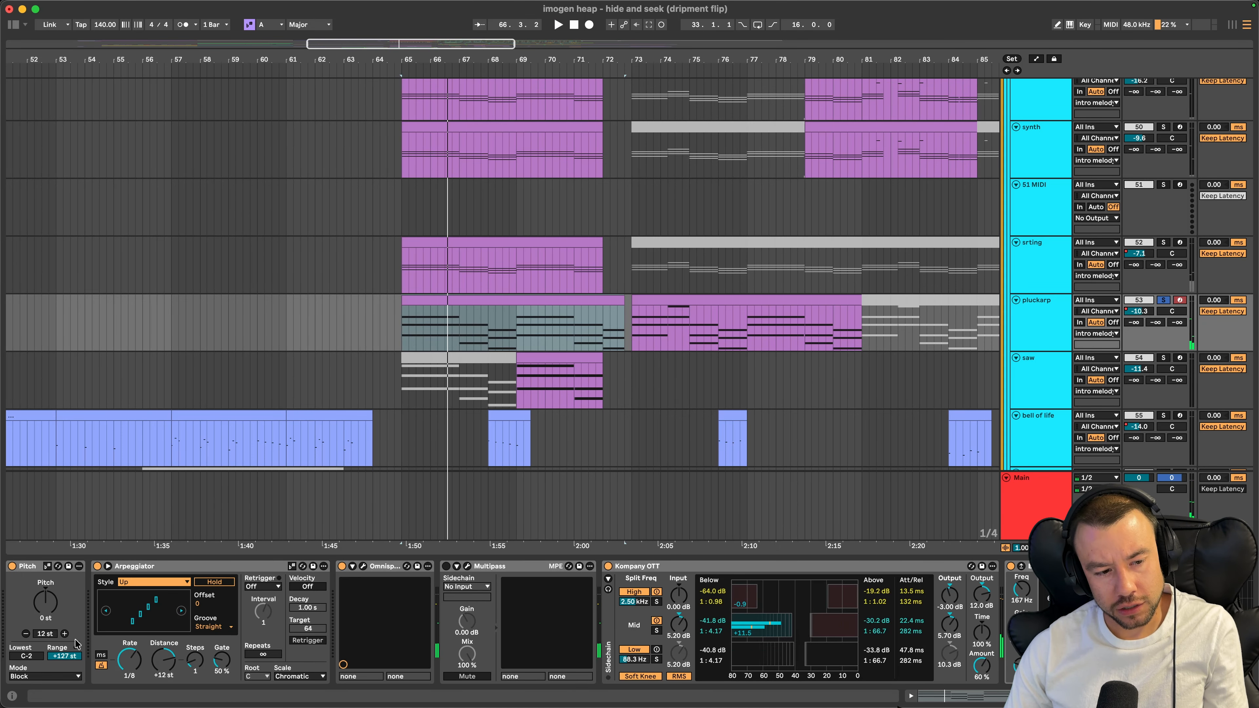
{"action": "left_click", "coordinate": [364, 566]}
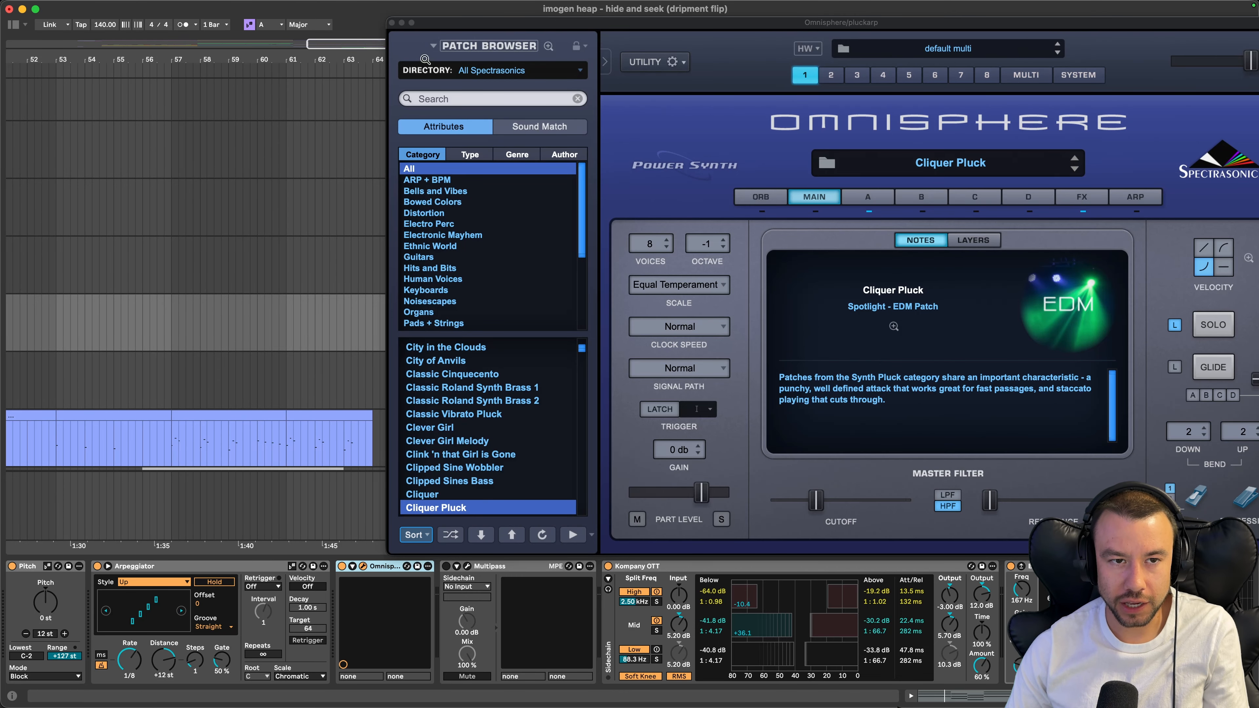
{"action": "left_click", "coordinate": [391, 24]}
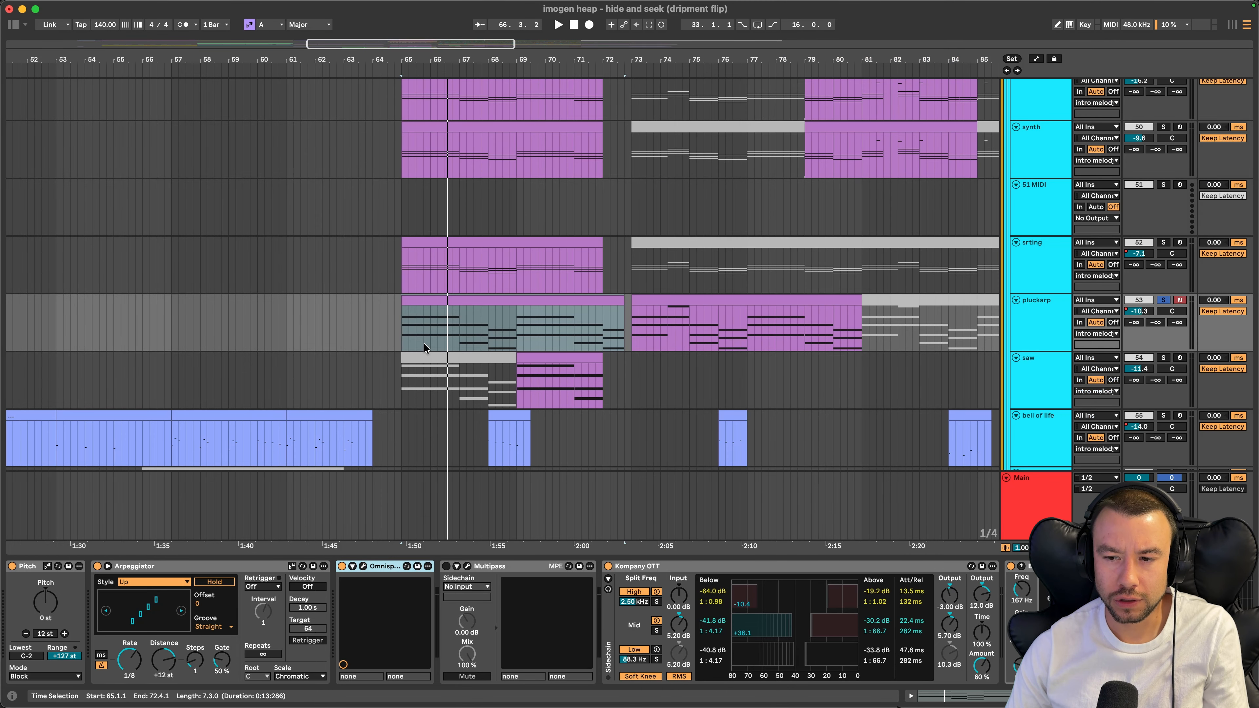
Solo the "saw" track, play its clip from bar 69, and unsolo the track
{"action": "scroll", "coordinate": [424, 343], "scroll_direction": "down", "scroll_amount": 5}
{"action": "left_click", "coordinate": [560, 211]}
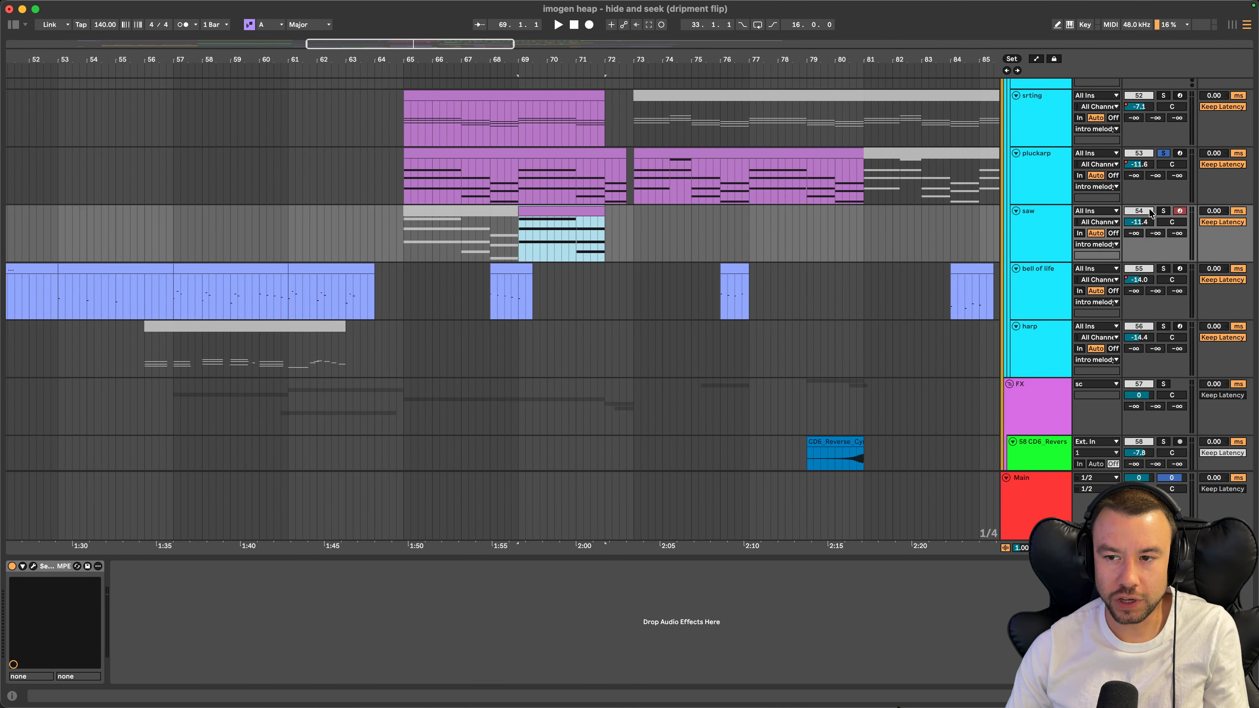
{"action": "left_click", "coordinate": [1163, 211]}
{"action": "key", "text": "space"}
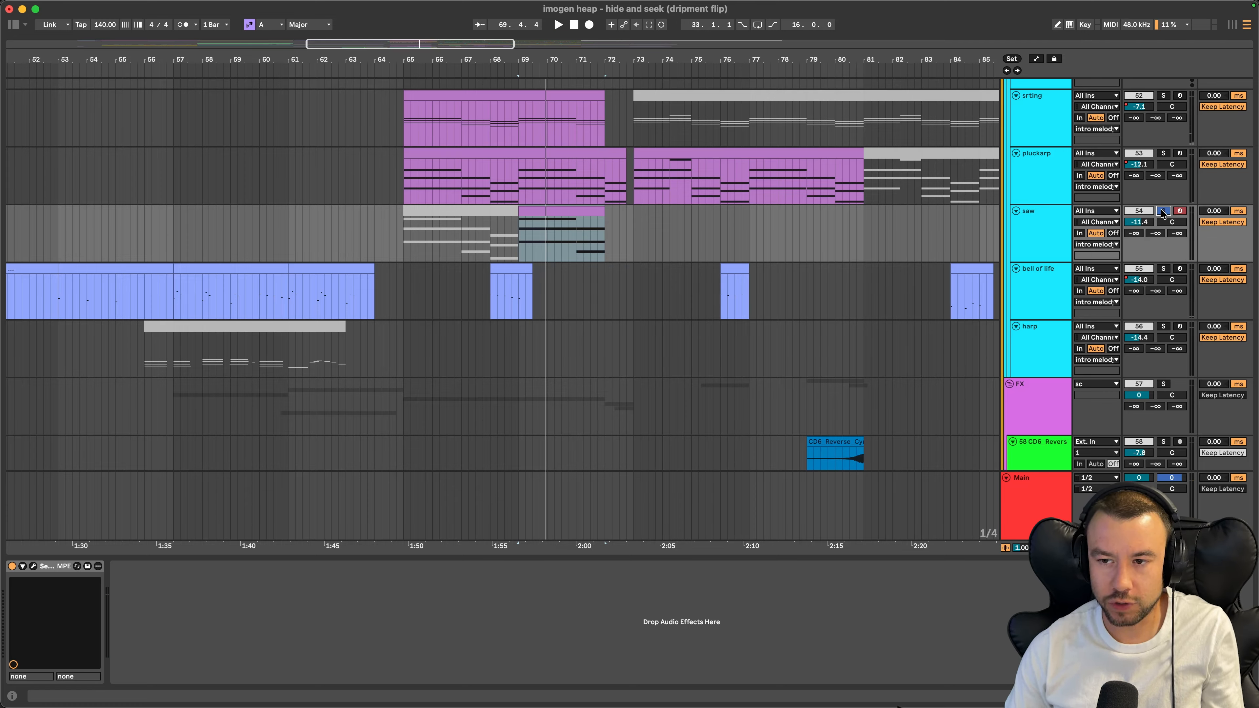
{"action": "key", "text": "space"}
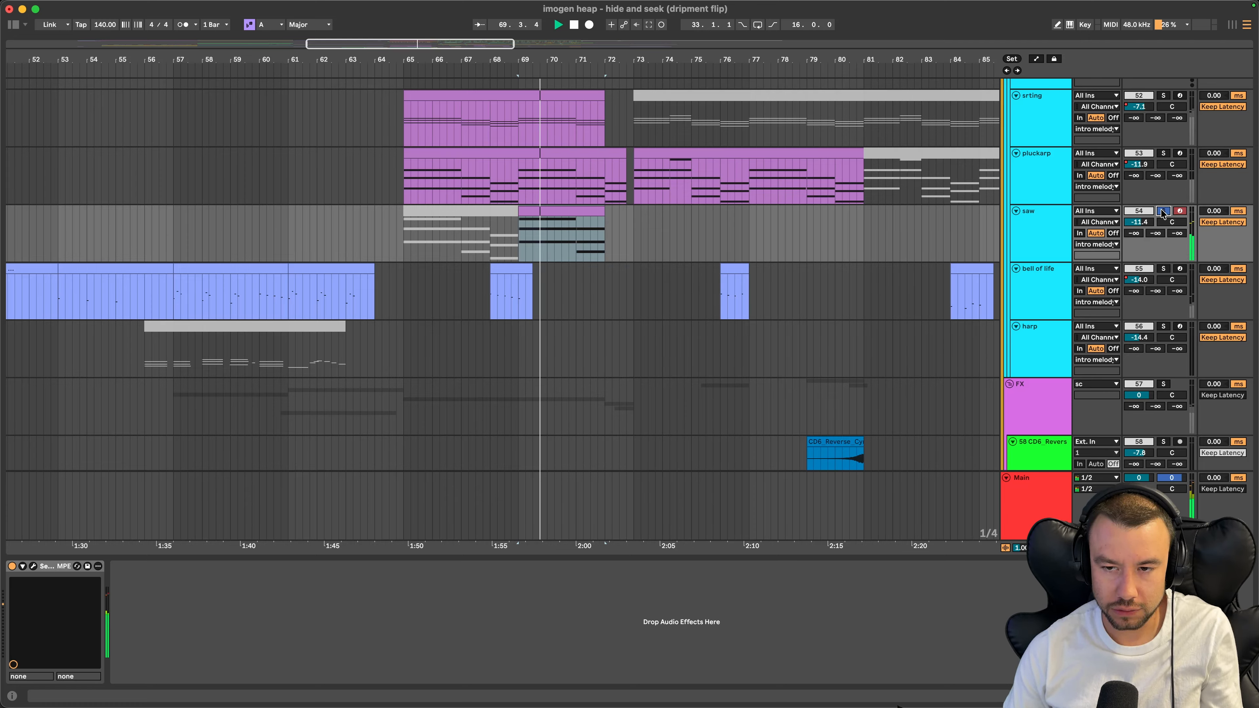
{"action": "left_click", "coordinate": [1163, 212]}
{"action": "key", "text": "space"}
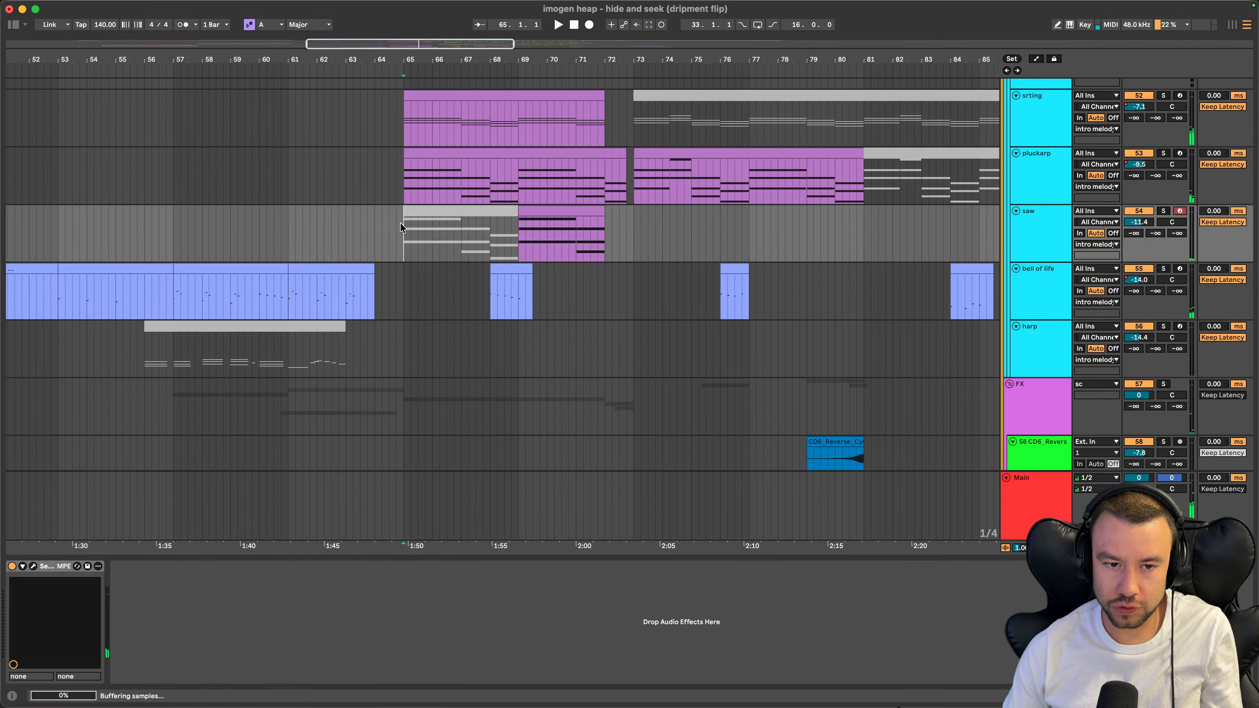
Solo the "bell of life" track, play its clip from bar 68, and unsolo the track
{"action": "scroll", "coordinate": [401, 222], "scroll_direction": "down", "scroll_amount": 2}
{"action": "left_click", "coordinate": [500, 275]}
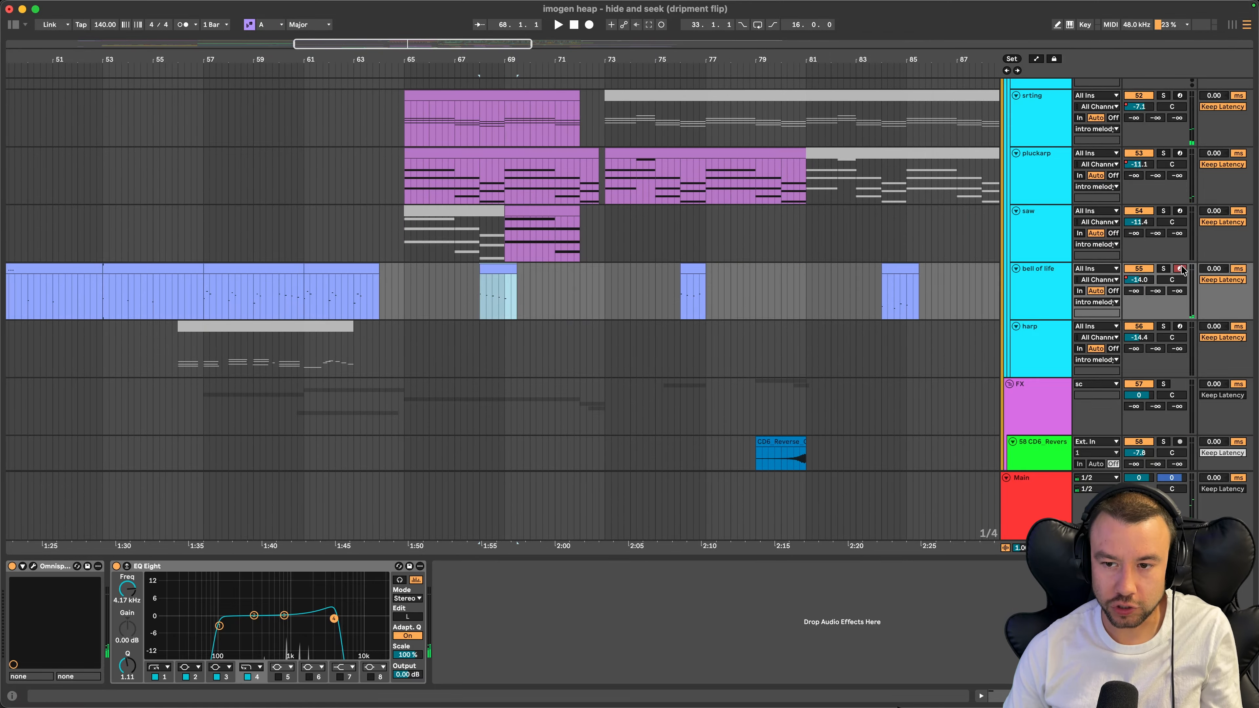
{"action": "left_click", "coordinate": [1164, 268]}
{"action": "key", "text": "space"}
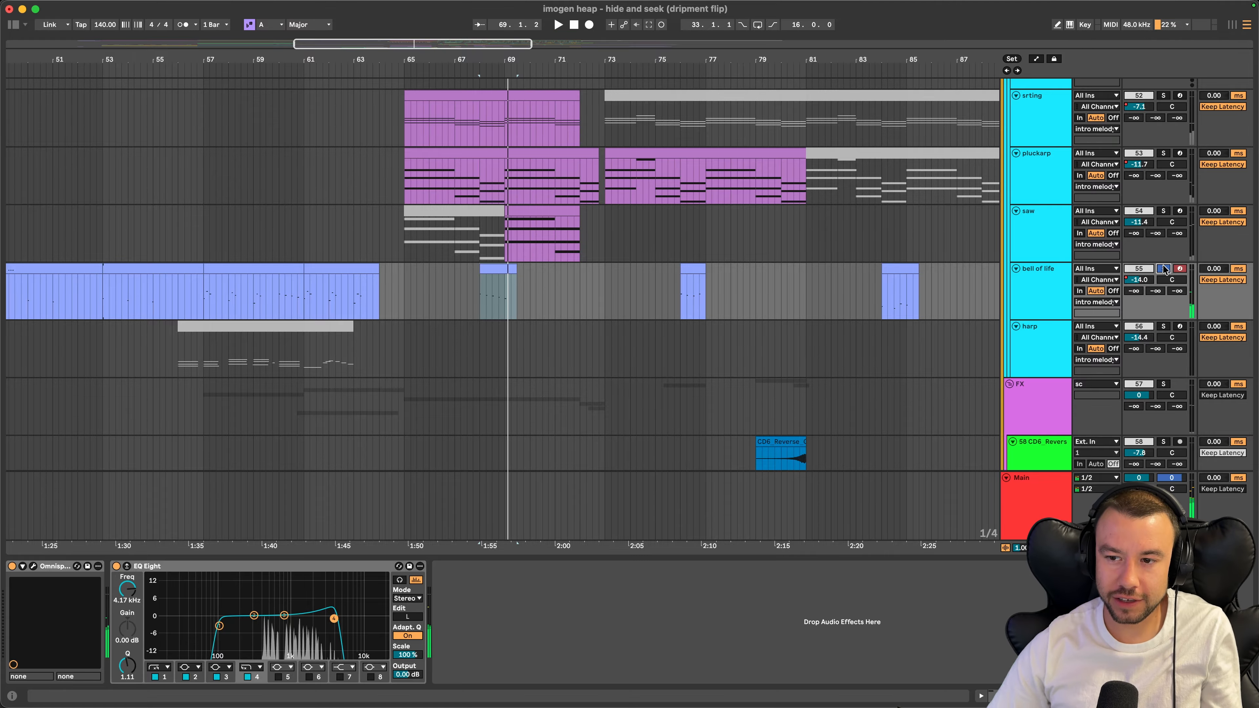
{"action": "left_click", "coordinate": [1164, 268]}
{"action": "key", "text": "space"}
Play the full mix from bar 65 and look over the risers and sweeps in the FX tracks
{"action": "left_click", "coordinate": [409, 272]}
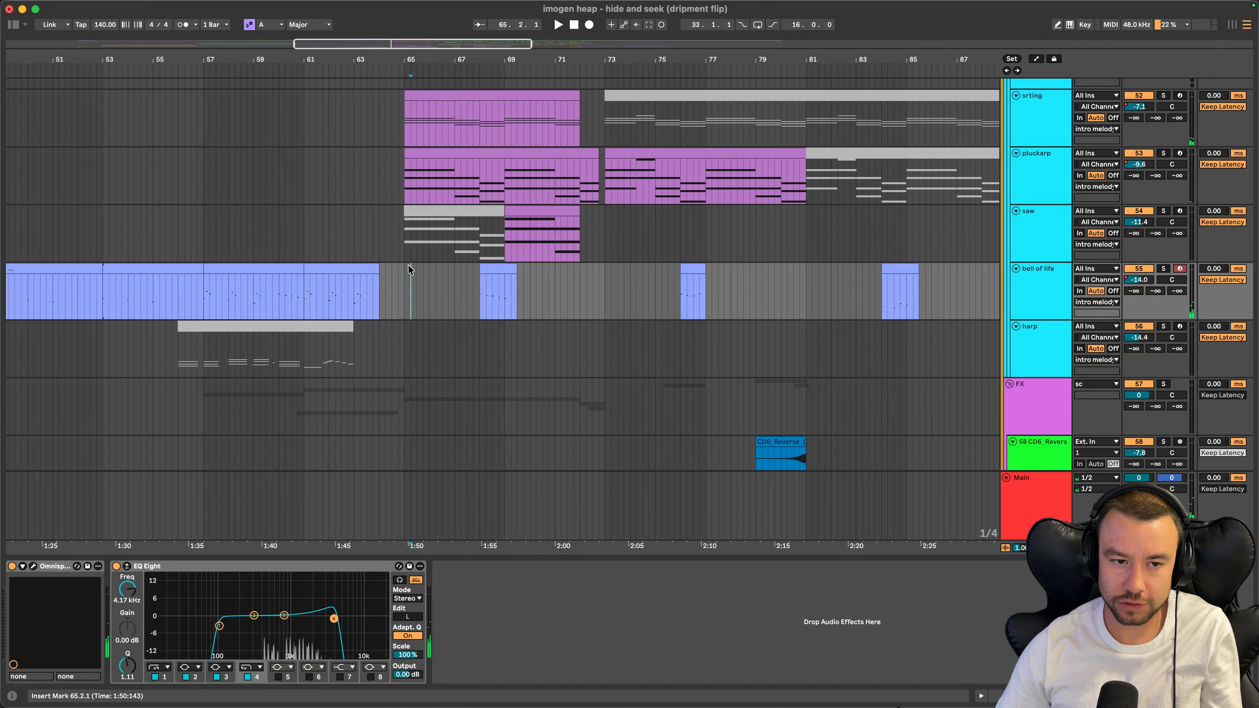
{"action": "left_click", "coordinate": [407, 255]}
{"action": "key", "text": "space"}
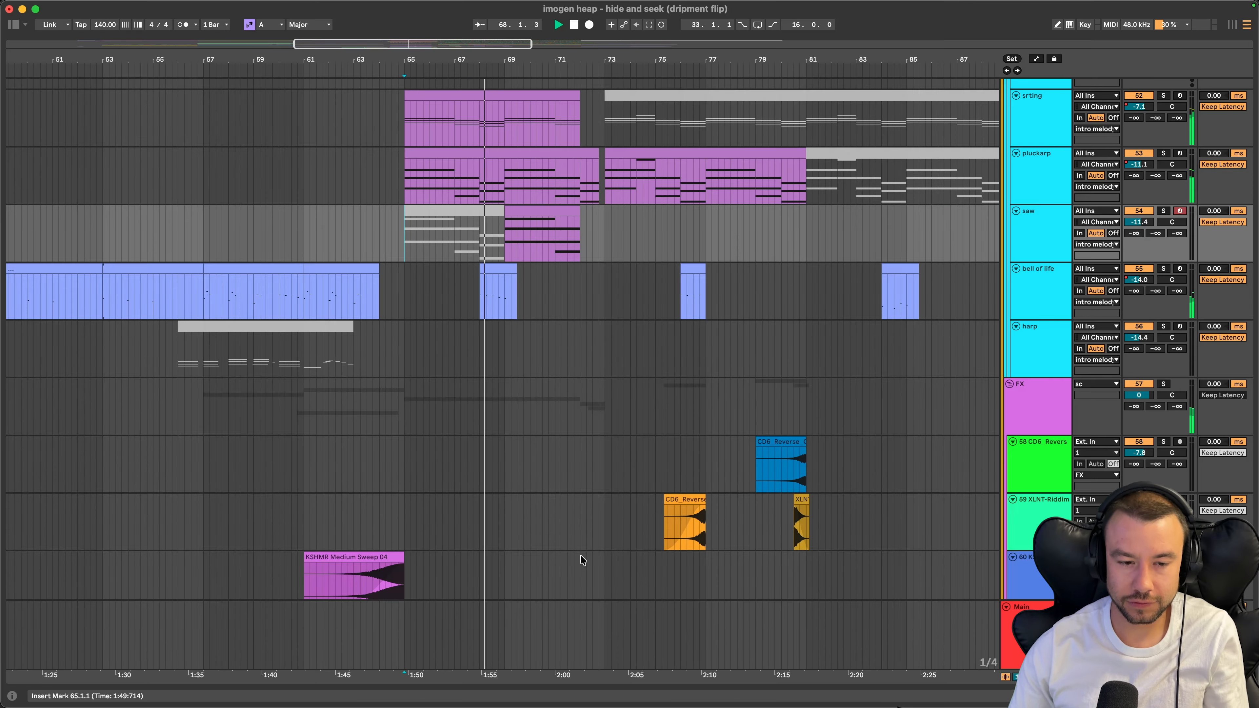
{"action": "scroll", "coordinate": [527, 507], "scroll_direction": "down", "scroll_amount": 5}
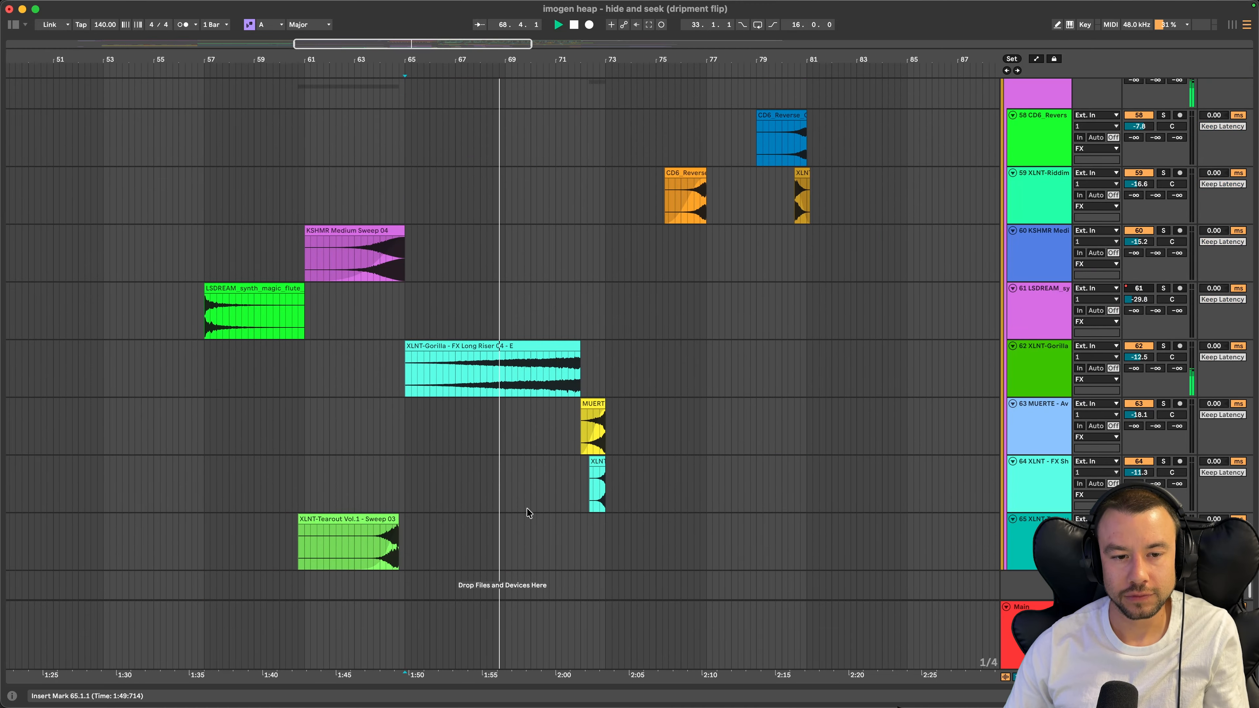
Follow the playing mix back through the melody layers to the "wub bass" and sub tracks in the section from bar 73
{"action": "scroll", "coordinate": [526, 508], "scroll_direction": "up", "scroll_amount": 8}
{"action": "scroll", "coordinate": [526, 508], "scroll_direction": "up", "scroll_amount": 3}
{"action": "scroll", "coordinate": [526, 508], "scroll_direction": "up", "scroll_amount": 3}
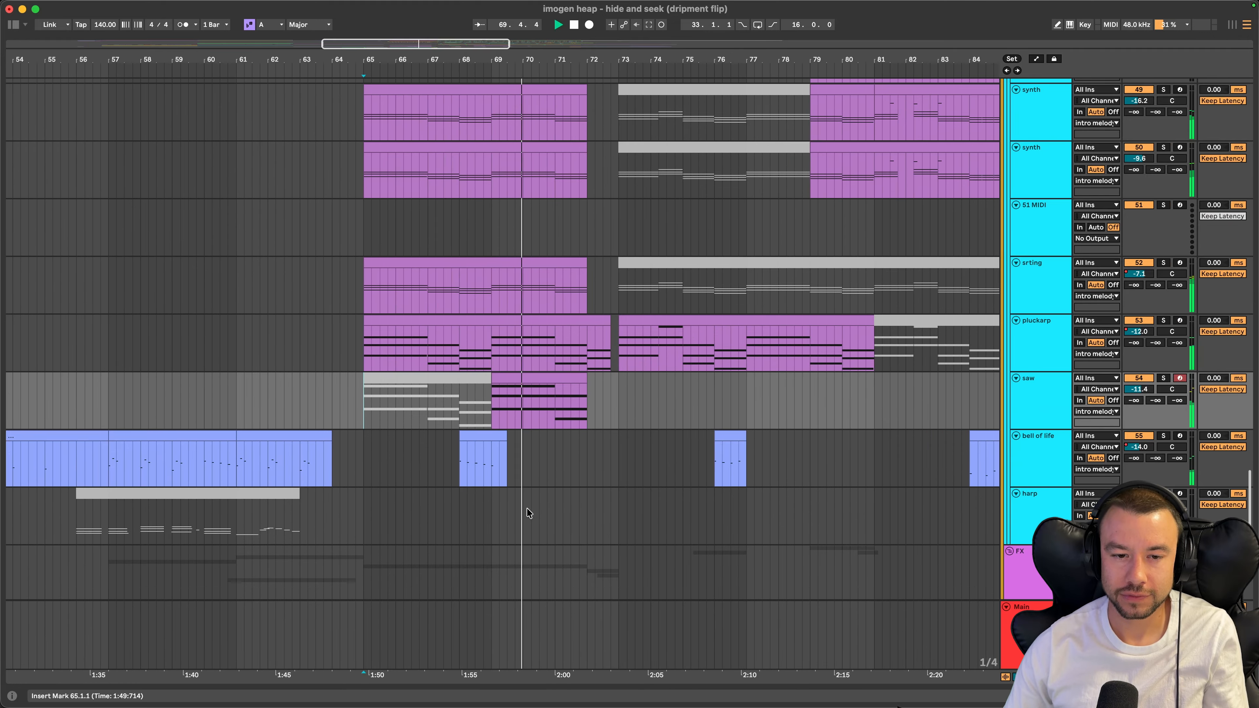
{"action": "scroll", "coordinate": [526, 507], "scroll_direction": "down", "scroll_amount": 4}
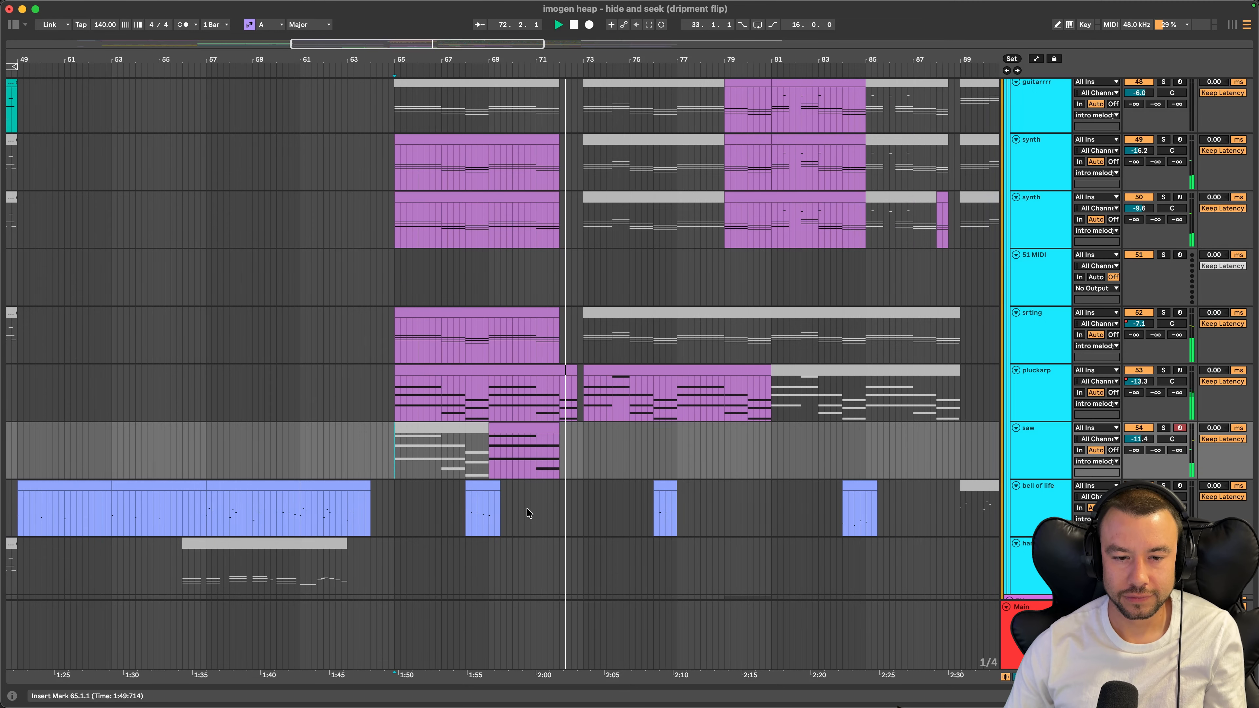
{"action": "scroll", "coordinate": [527, 509], "scroll_direction": "up", "scroll_amount": 2}
{"action": "scroll", "coordinate": [528, 509], "scroll_direction": "down", "scroll_amount": 4}
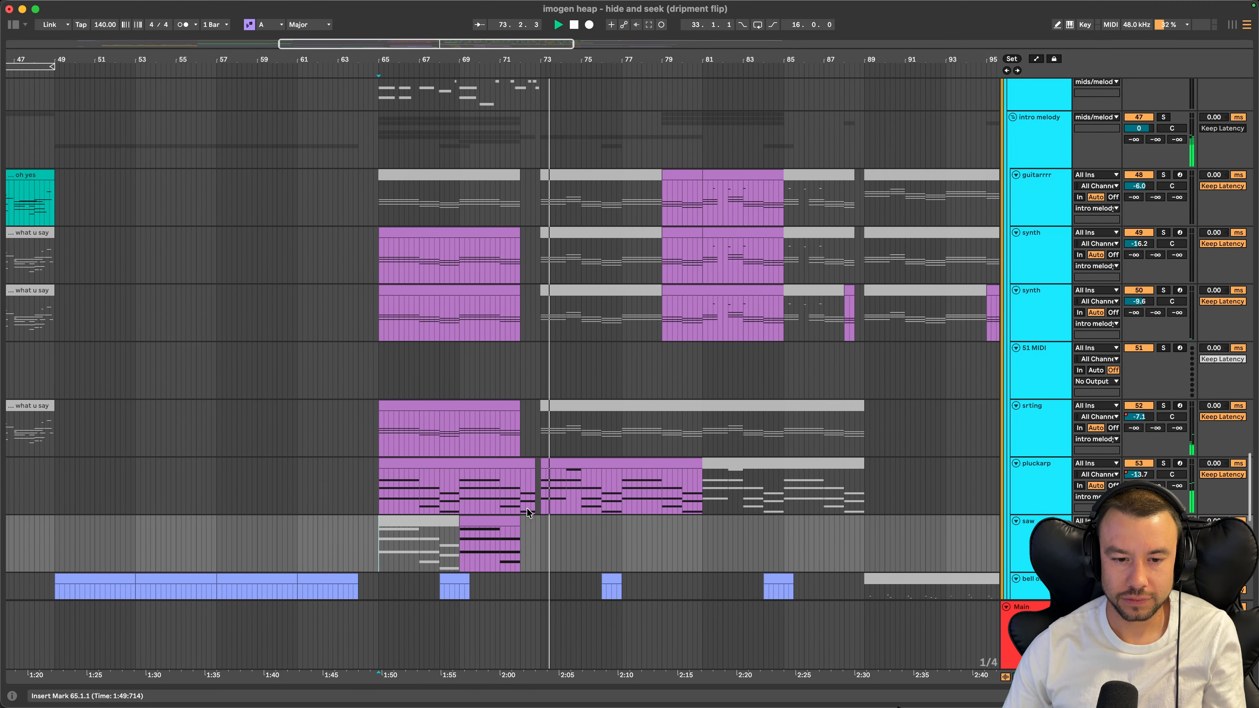
{"action": "scroll", "coordinate": [526, 507], "scroll_direction": "up", "scroll_amount": 3}
{"action": "scroll", "coordinate": [527, 507], "scroll_direction": "up", "scroll_amount": 8}
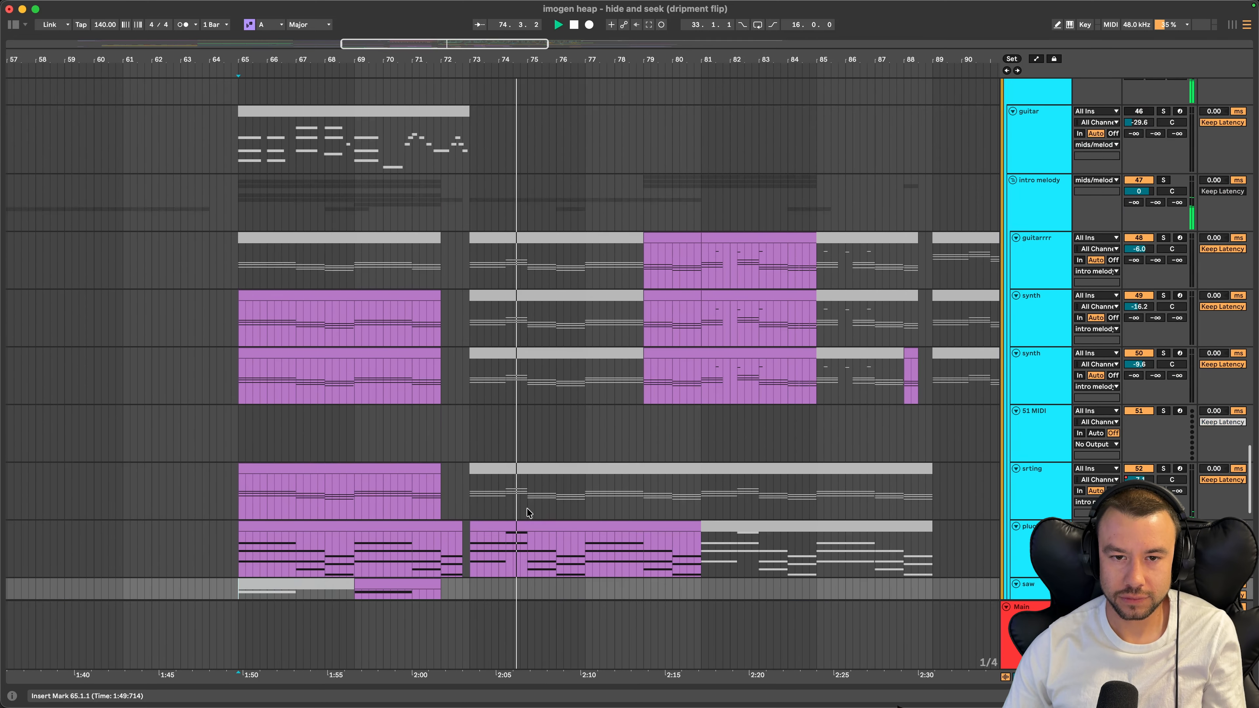
{"action": "scroll", "coordinate": [527, 509], "scroll_direction": "up", "scroll_amount": 5}
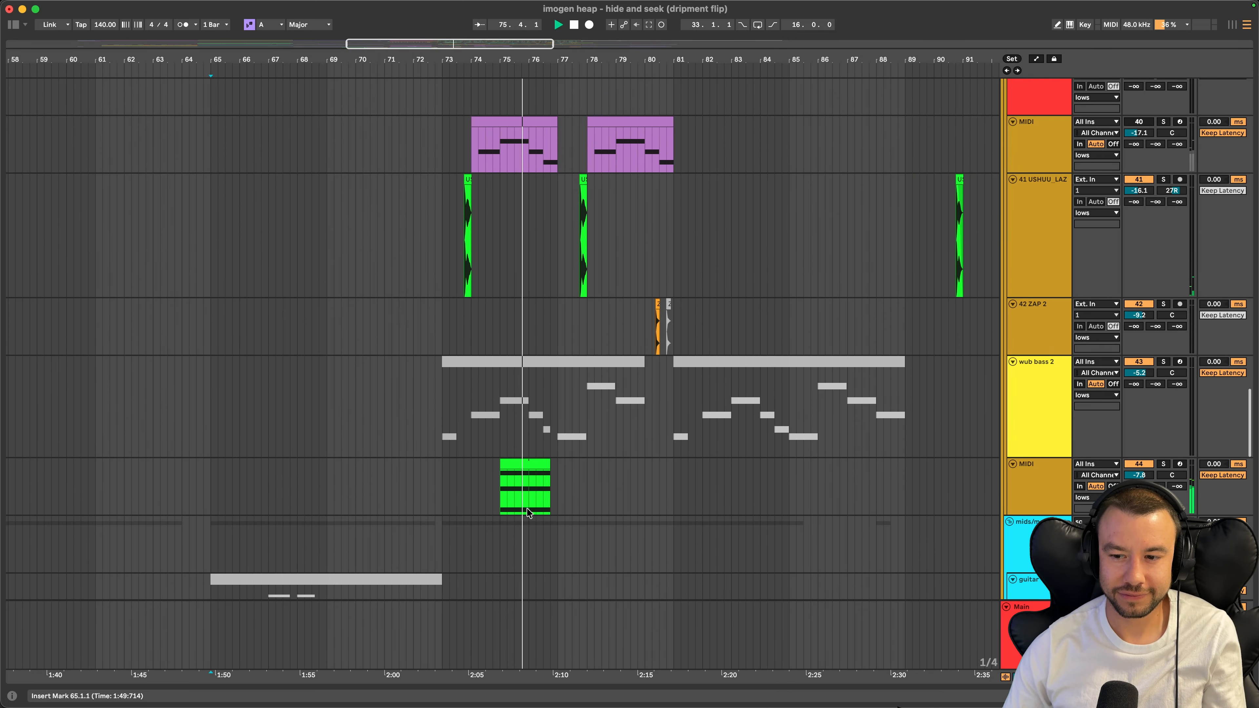
{"action": "scroll", "coordinate": [527, 509], "scroll_direction": "up", "scroll_amount": 5}
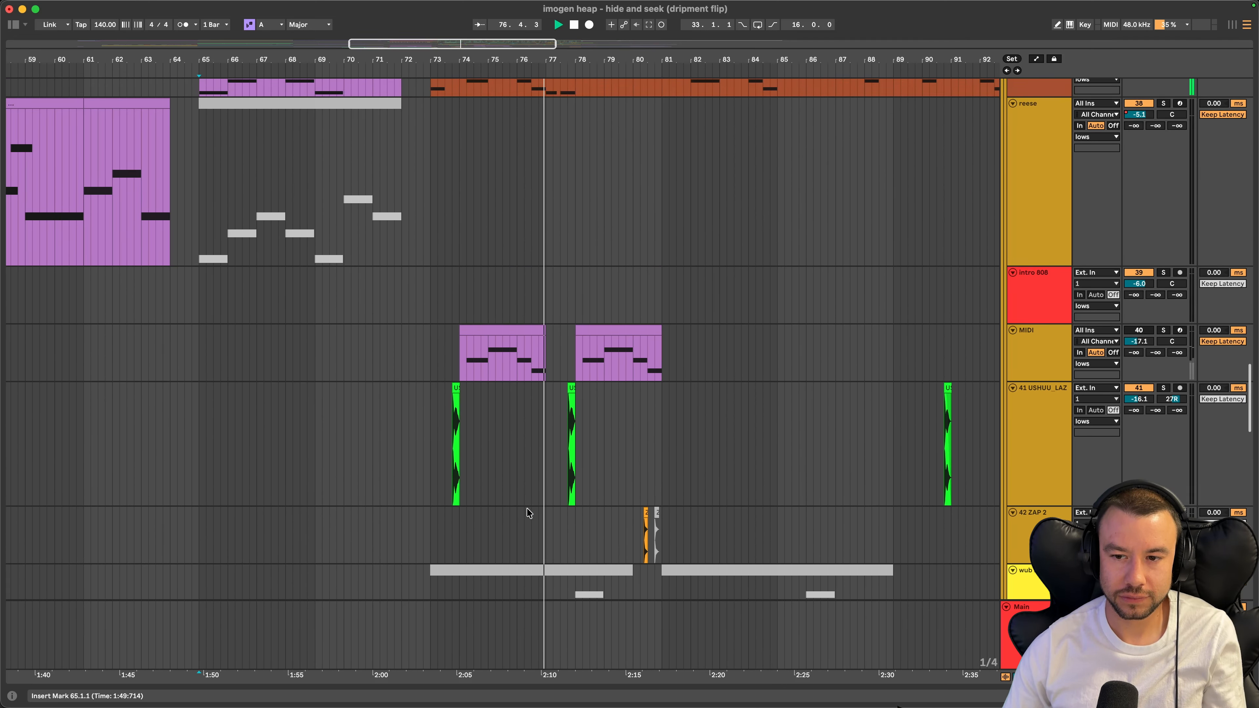
{"action": "scroll", "coordinate": [526, 509], "scroll_direction": "up", "scroll_amount": 4}
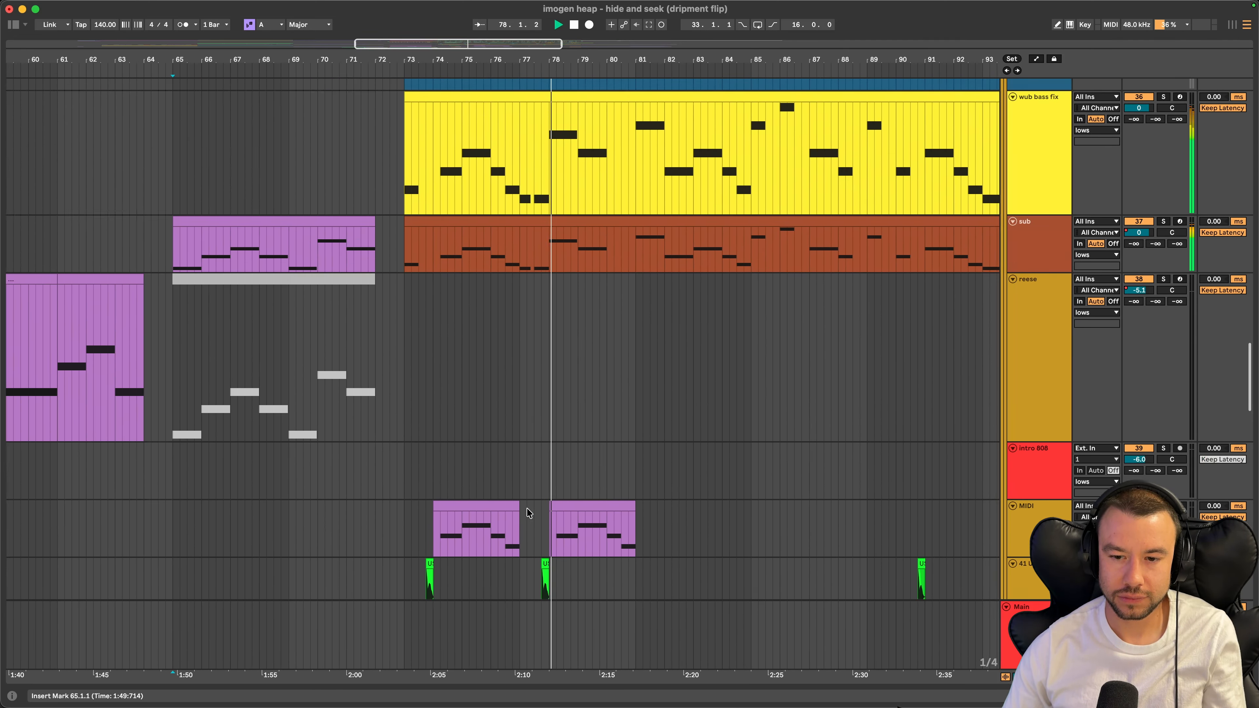
{"action": "scroll", "coordinate": [527, 513], "scroll_direction": "up", "scroll_amount": 5}
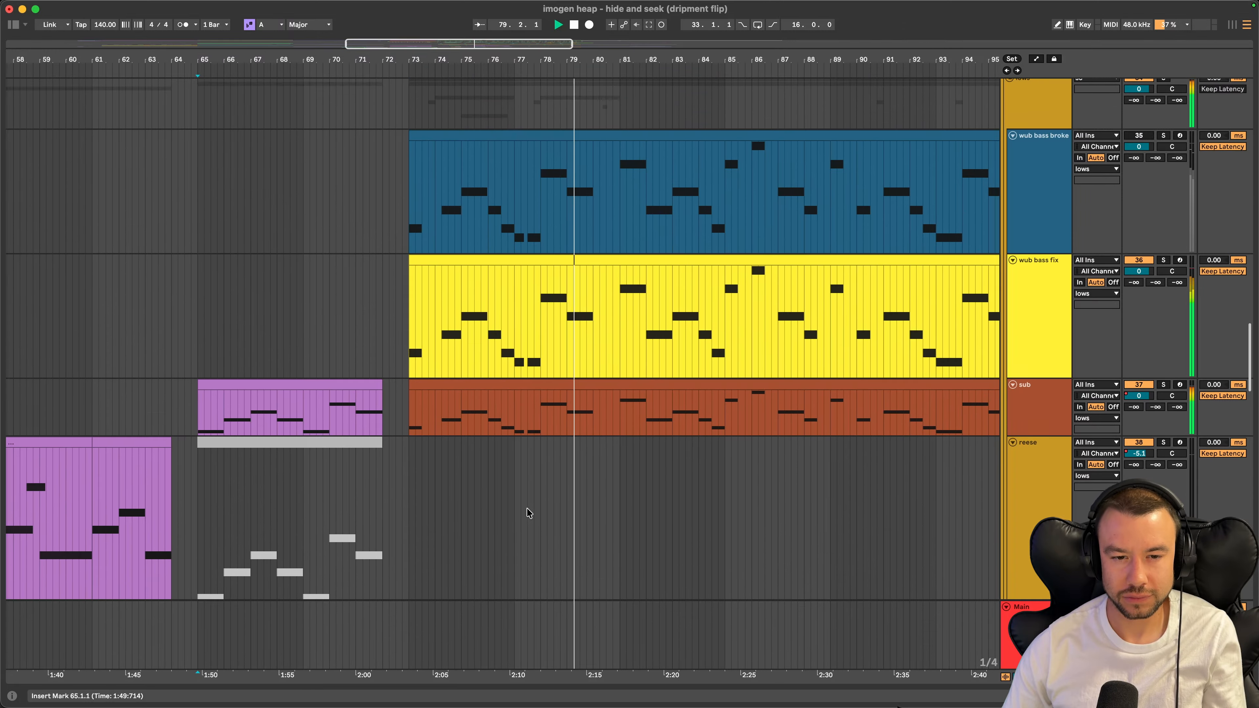
{"action": "scroll", "coordinate": [527, 511], "scroll_direction": "up", "scroll_amount": 1}
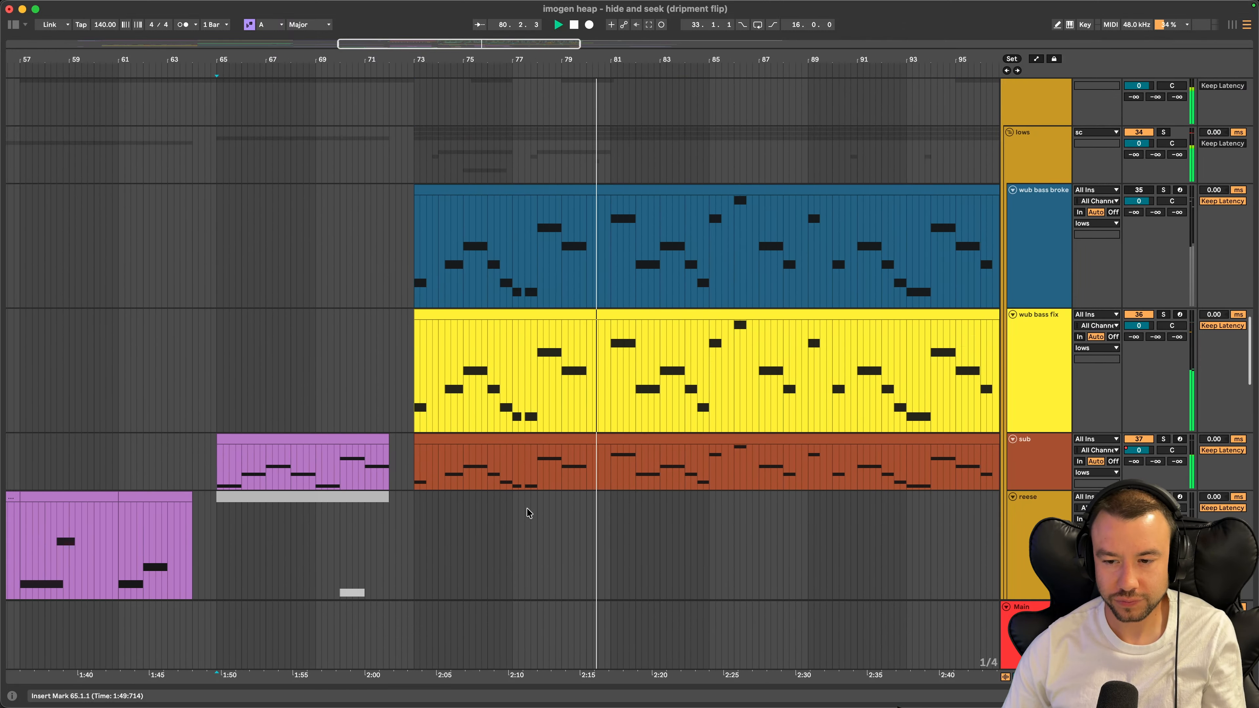
Follow the playing mix through the bass tracks and open the "wub bass fix" clip at bar 73 for note viewing
{"action": "scroll", "coordinate": [528, 511], "scroll_direction": "down", "scroll_amount": 5}
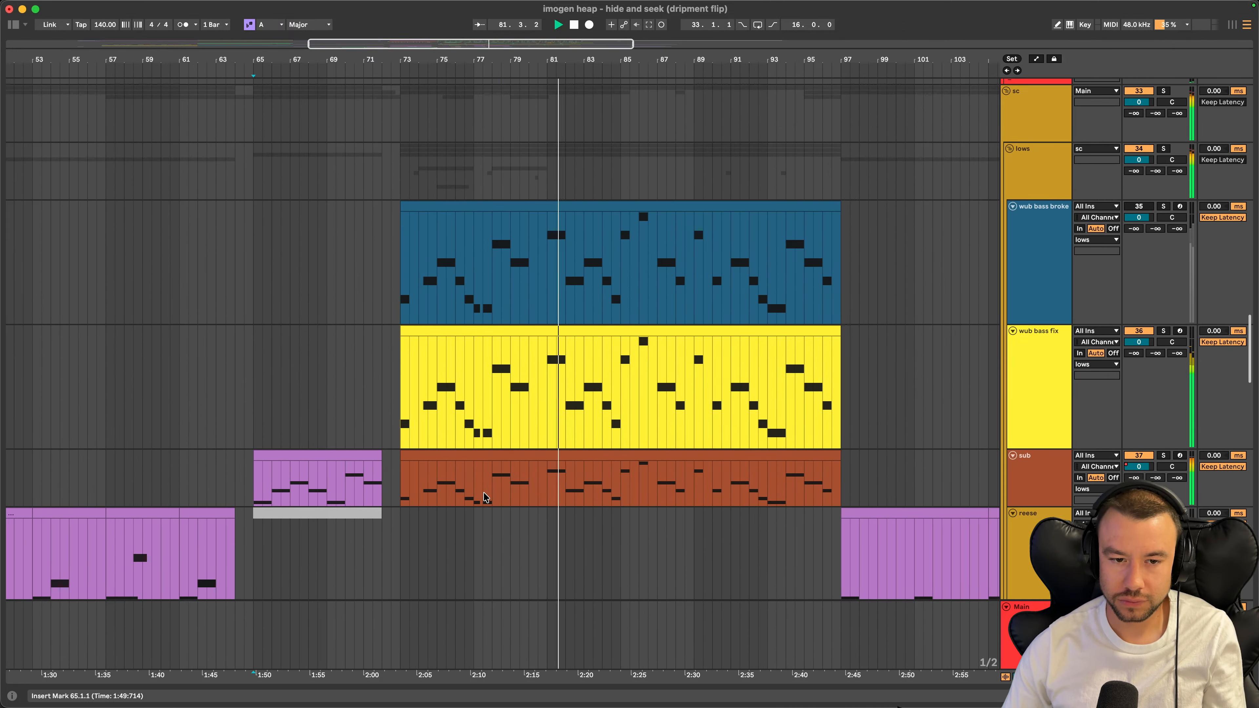
{"action": "scroll", "coordinate": [476, 503], "scroll_direction": "left", "scroll_amount": 5}
{"action": "scroll", "coordinate": [476, 503], "scroll_direction": "up", "scroll_amount": 1}
{"action": "scroll", "coordinate": [484, 497], "scroll_direction": "right", "scroll_amount": 3}
{"action": "scroll", "coordinate": [561, 471], "scroll_direction": "up", "scroll_amount": 4}
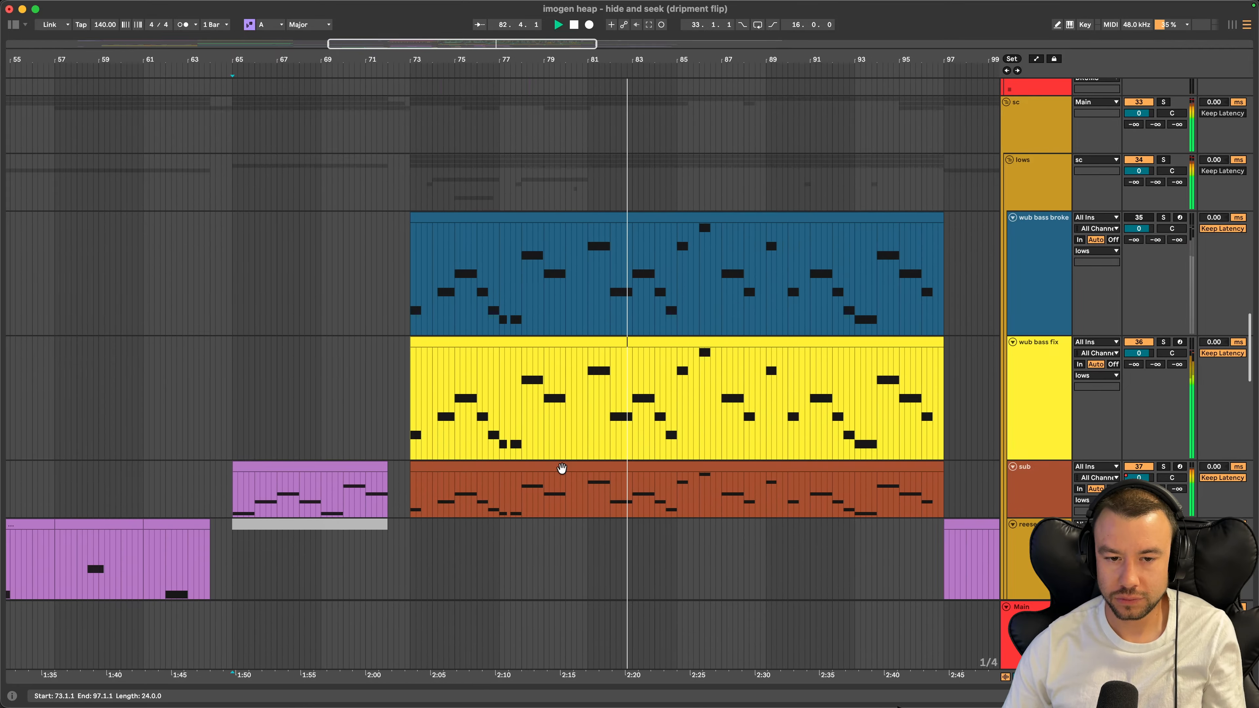
{"action": "scroll", "coordinate": [561, 471], "scroll_direction": "up", "scroll_amount": 2}
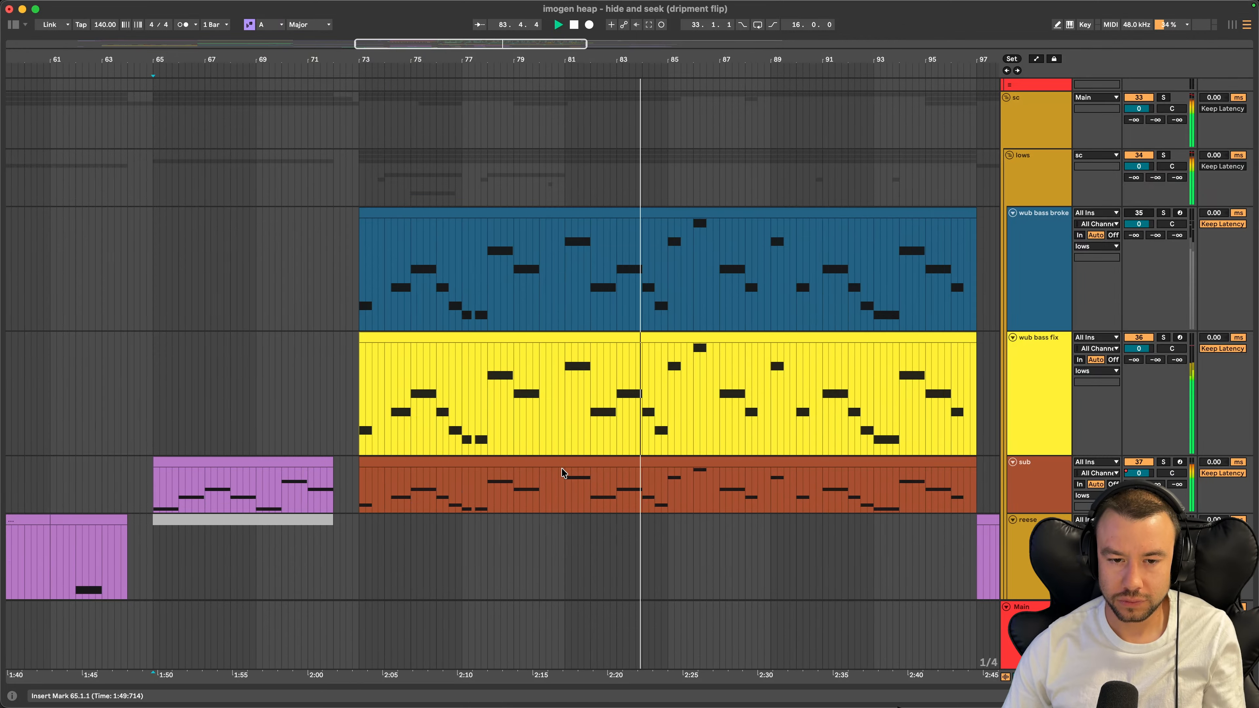
{"action": "double_click", "coordinate": [432, 335]}
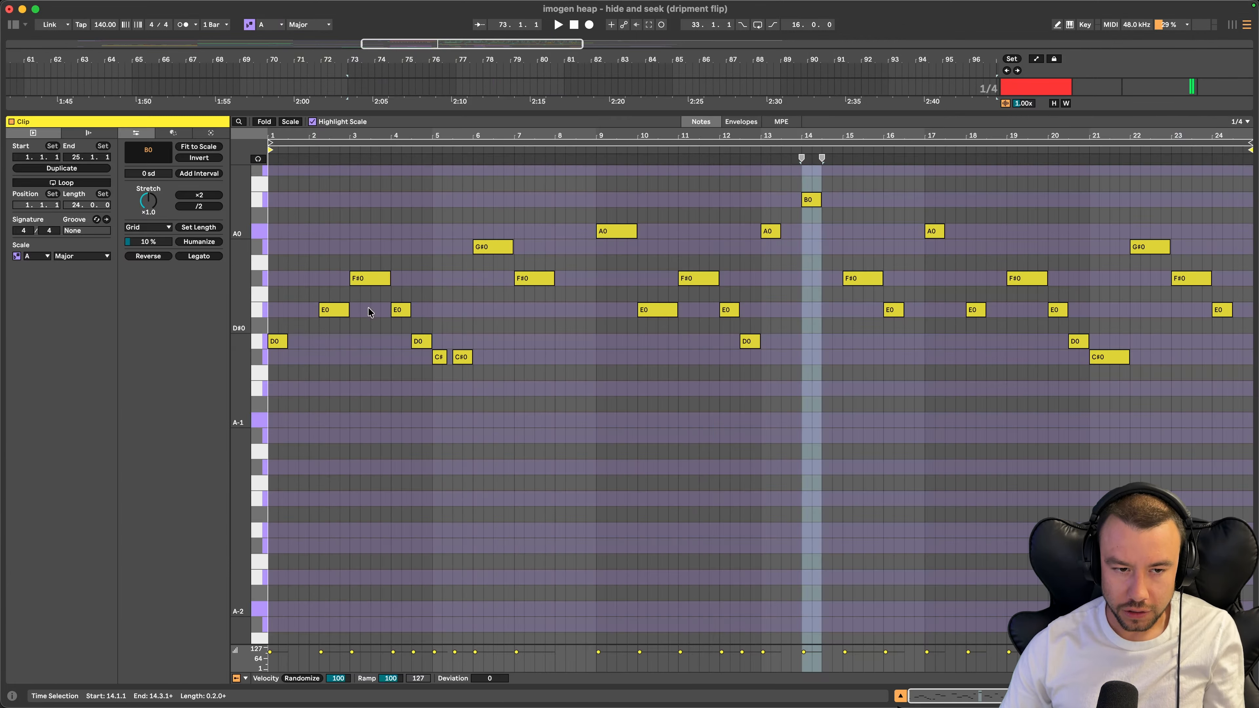
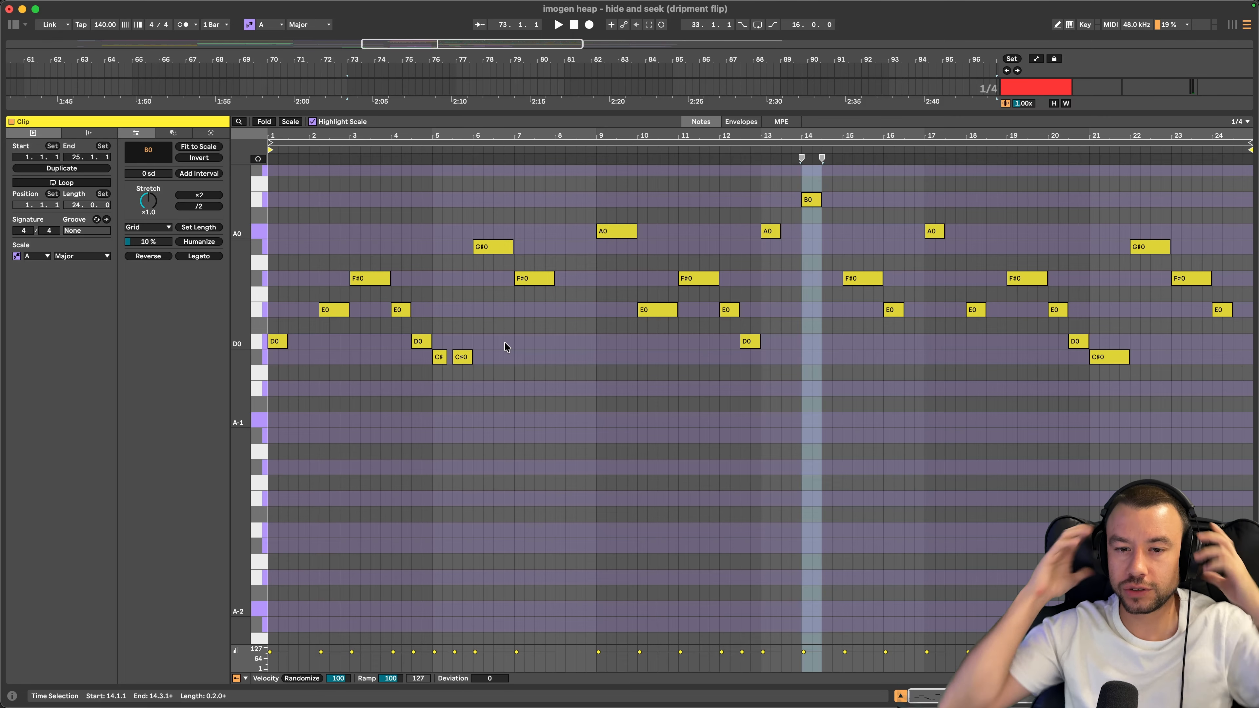
Set the insert marker at 1.4.1, play the "wub bass fix" clip from its start and examine its opening notes up close
{"action": "left_click", "coordinate": [298, 341]}
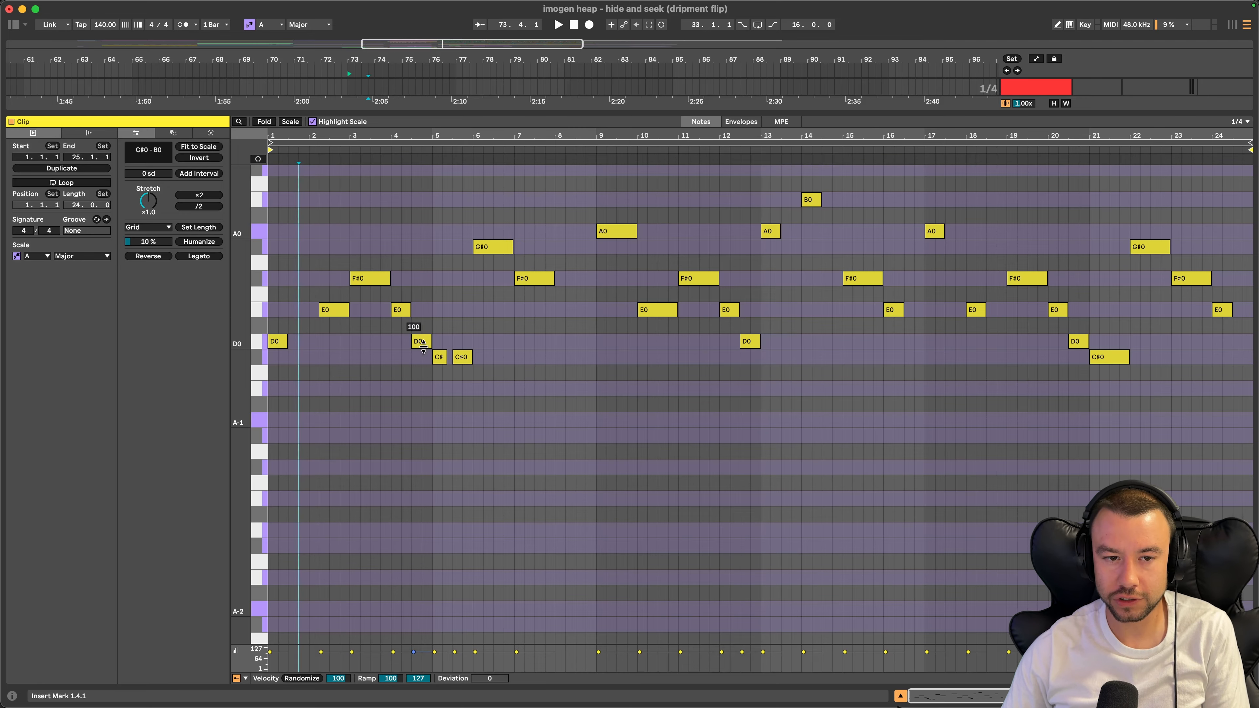
{"action": "scroll", "coordinate": [423, 345], "scroll_direction": "up", "scroll_amount": 3}
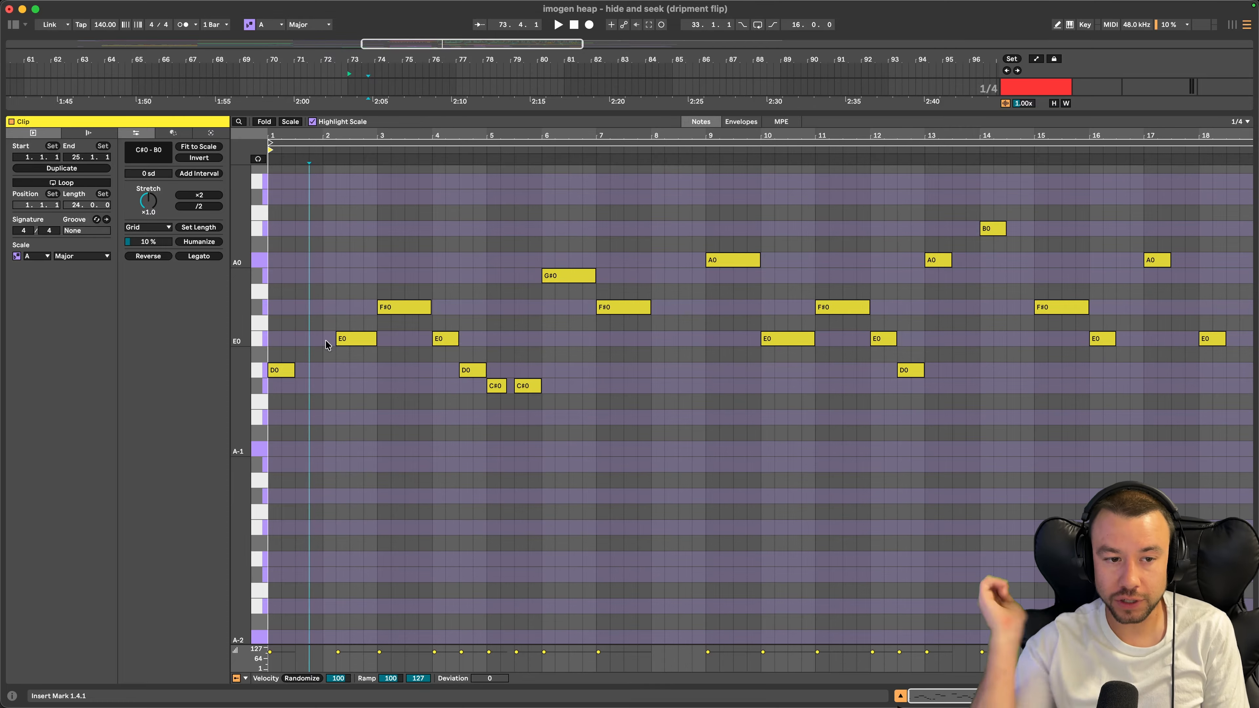
{"action": "scroll", "coordinate": [326, 343], "scroll_direction": "up", "scroll_amount": 2}
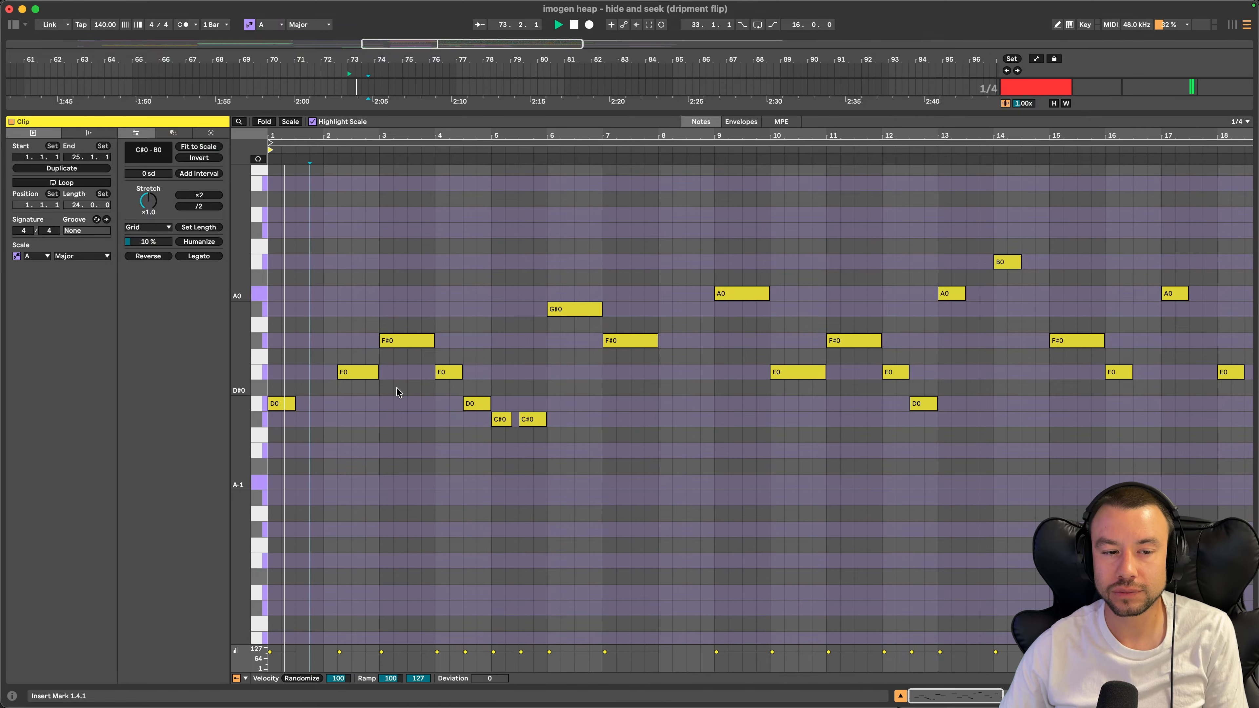
{"action": "scroll", "coordinate": [317, 426], "scroll_direction": "up", "scroll_amount": 4}
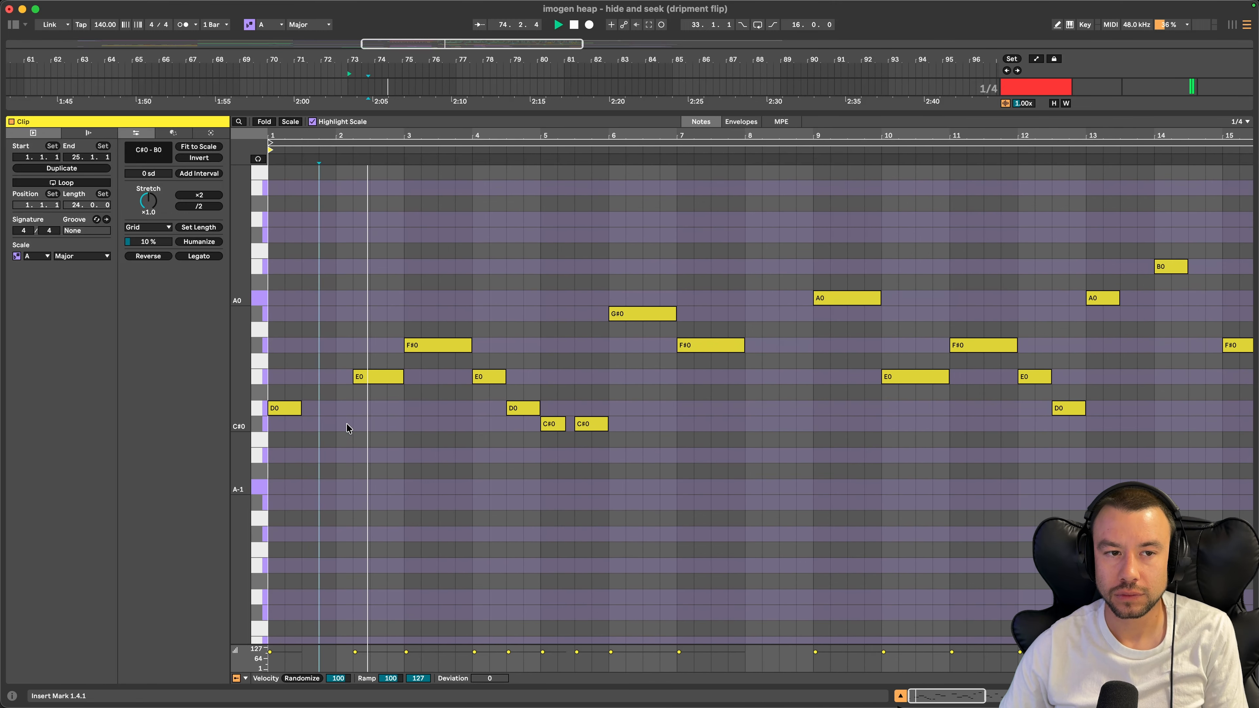
{"action": "scroll", "coordinate": [345, 428], "scroll_direction": "up", "scroll_amount": 5}
{"action": "scroll", "coordinate": [377, 238], "scroll_direction": "up", "scroll_amount": 1}
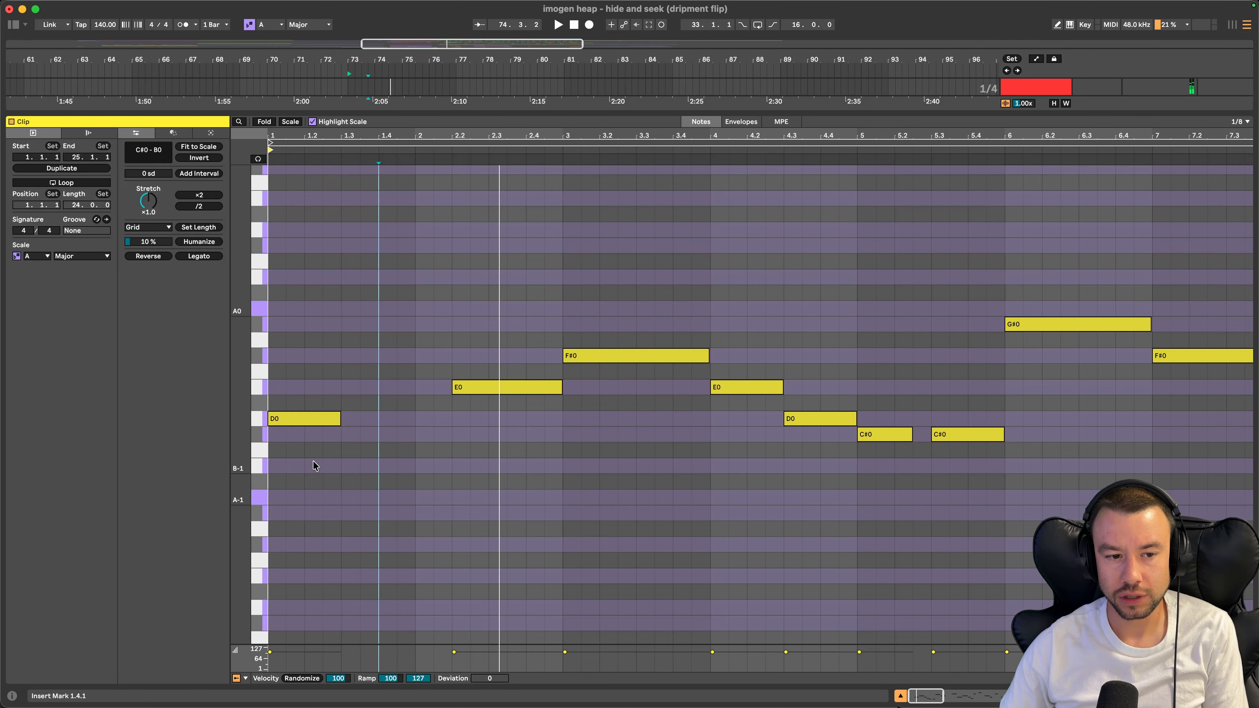
Select the clip's first D0 note, then place the insert marker at its end at 1.3.1 to examine the gap before E0
{"action": "left_click", "coordinate": [329, 418]}
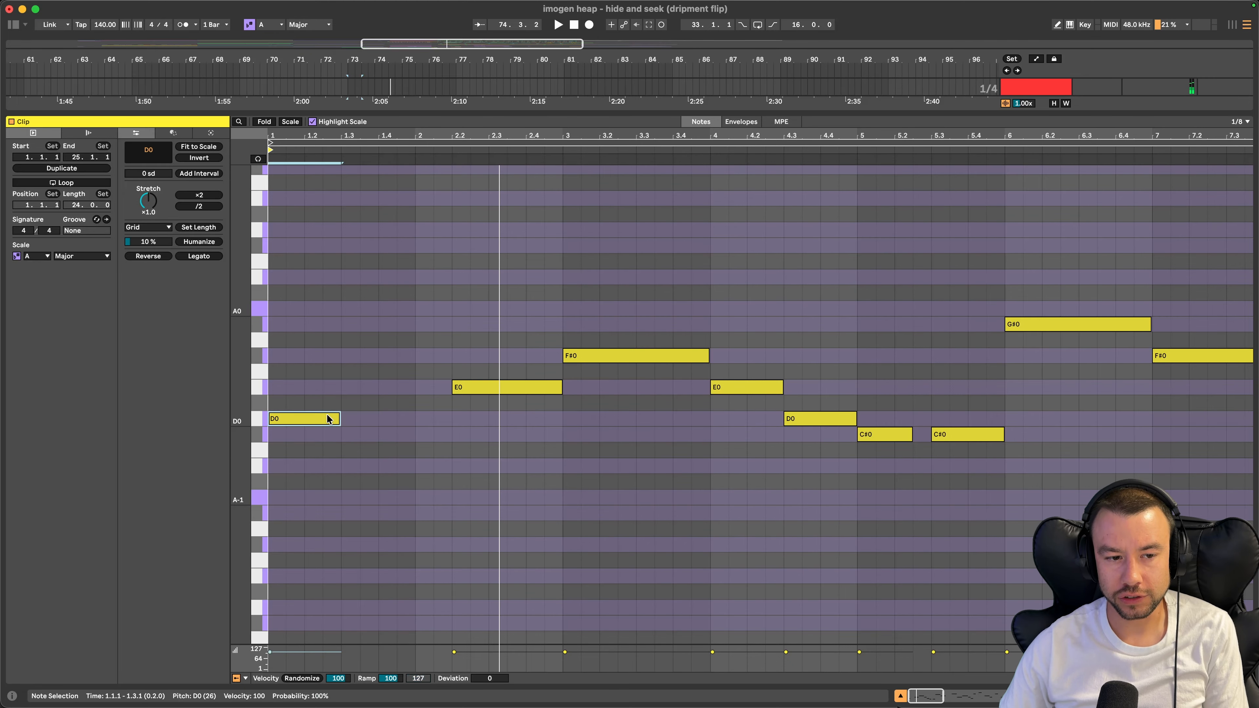
{"action": "left_click", "coordinate": [337, 477]}
{"action": "scroll", "coordinate": [680, 442], "scroll_direction": "down", "scroll_amount": 1}
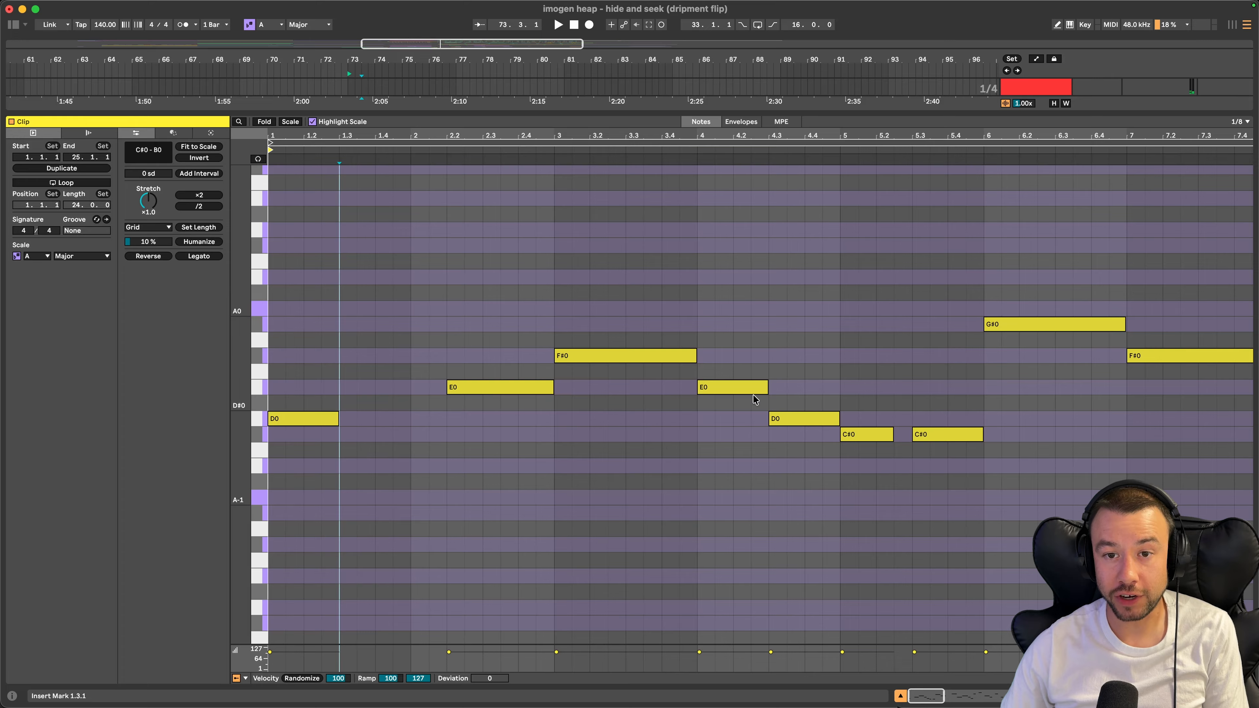
{"action": "scroll", "coordinate": [588, 440], "scroll_direction": "down", "scroll_amount": 1}
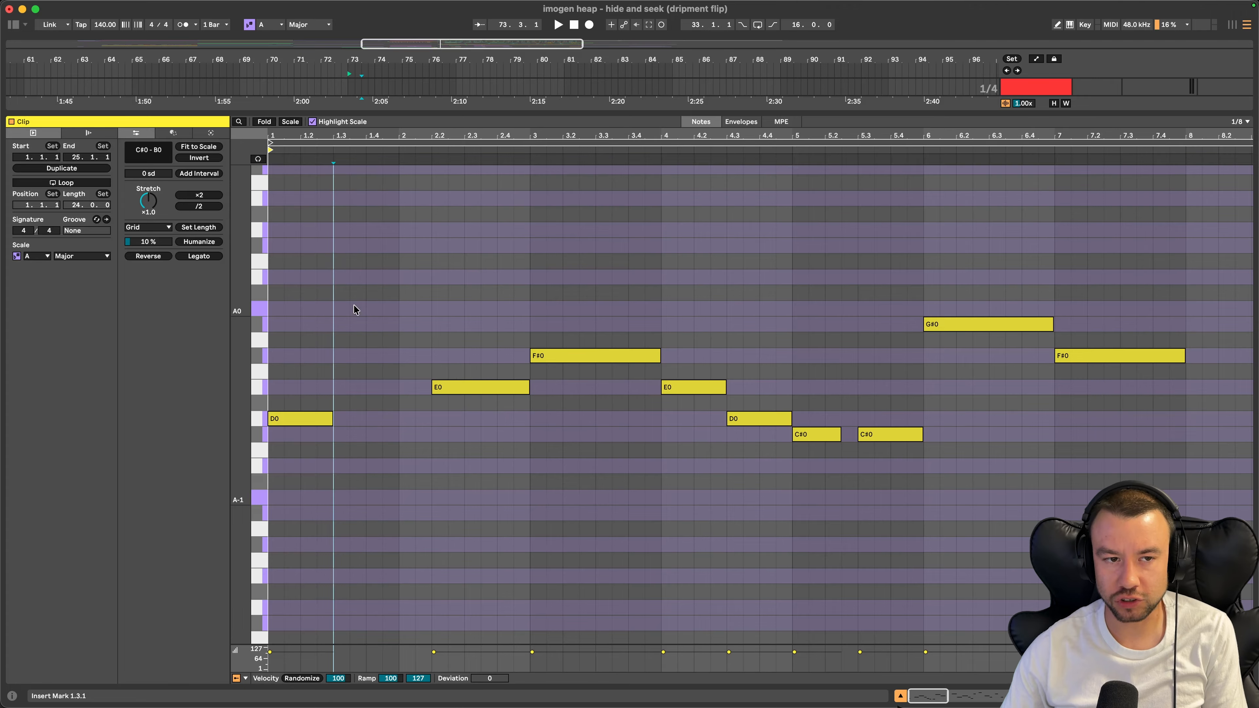
Play the bass pattern from bar 73 and follow its notes through the first eight bars of the clip
{"action": "key", "text": "space"}
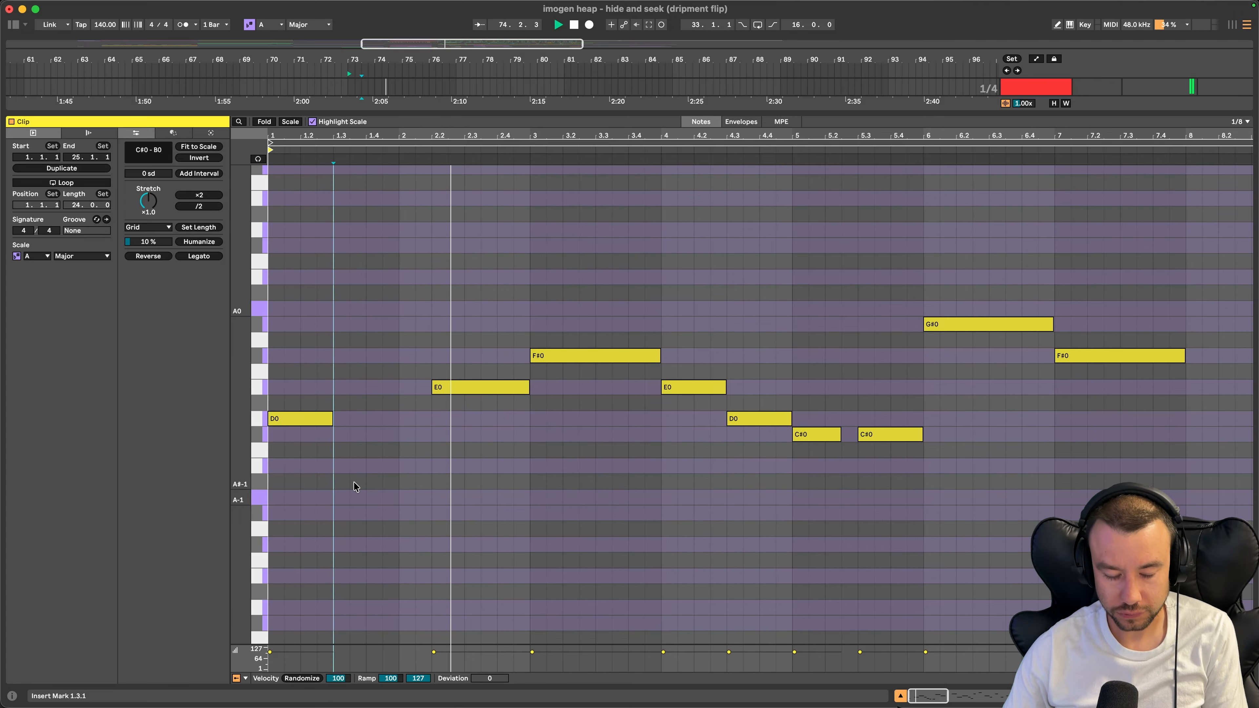
{"action": "scroll", "coordinate": [354, 486], "scroll_direction": "up", "scroll_amount": 3}
{"action": "scroll", "coordinate": [354, 484], "scroll_direction": "up", "scroll_amount": 5}
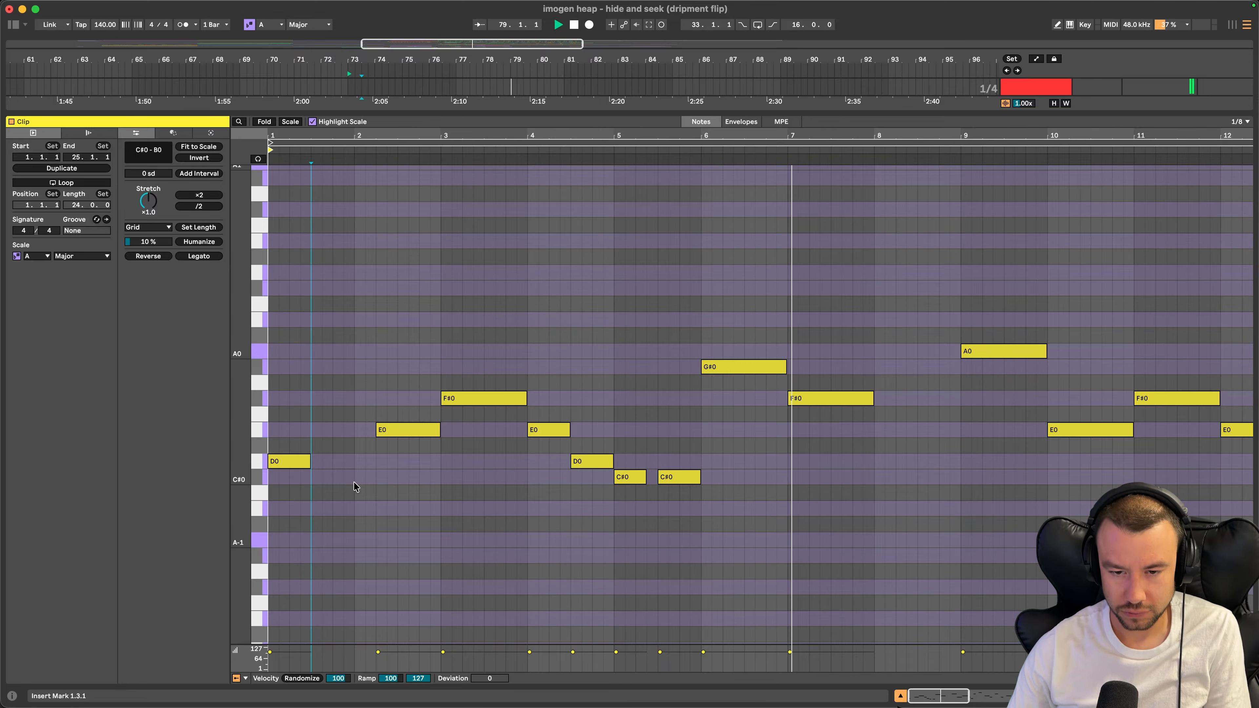
{"action": "scroll", "coordinate": [354, 483], "scroll_direction": "right", "scroll_amount": 2}
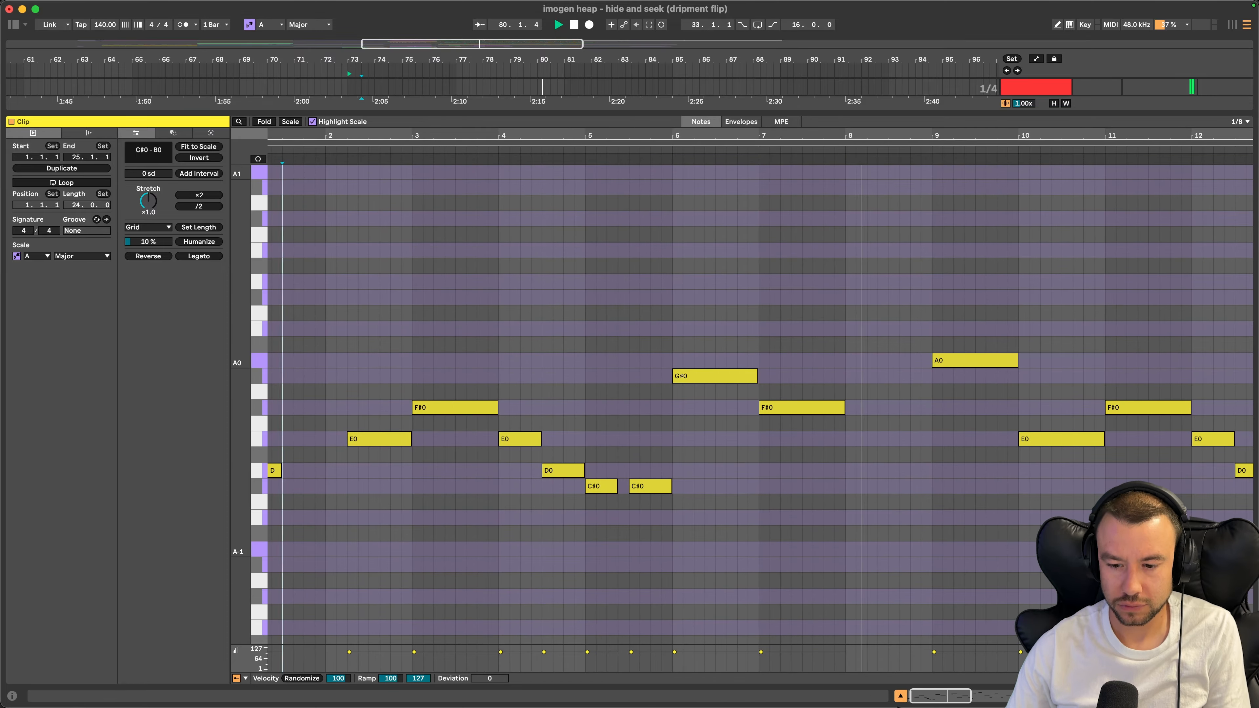
Return from the note editor to the full arrangement and place the insert marker at 76.3.1 on the "reese" track
{"action": "key", "text": "shift+Tab"}
{"action": "scroll", "coordinate": [513, 370], "scroll_direction": "up", "scroll_amount": 2}
{"action": "scroll", "coordinate": [513, 370], "scroll_direction": "down", "scroll_amount": 1}
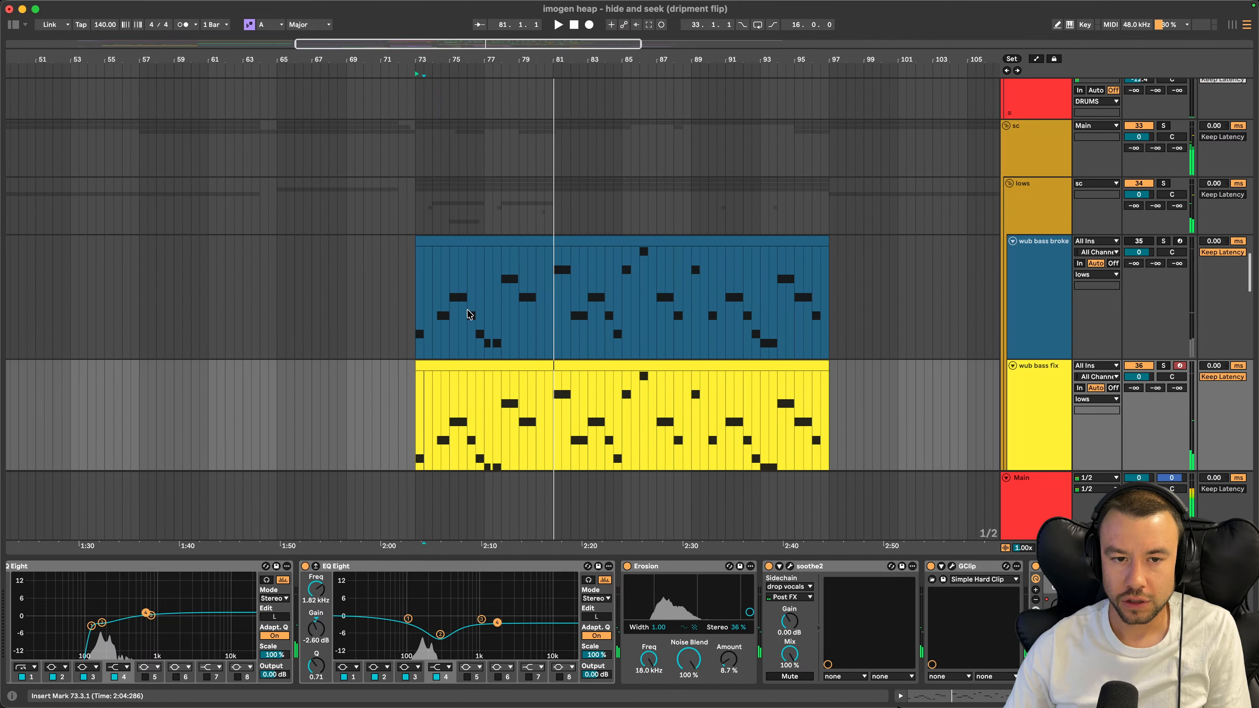
{"action": "left_click", "coordinate": [472, 554]}
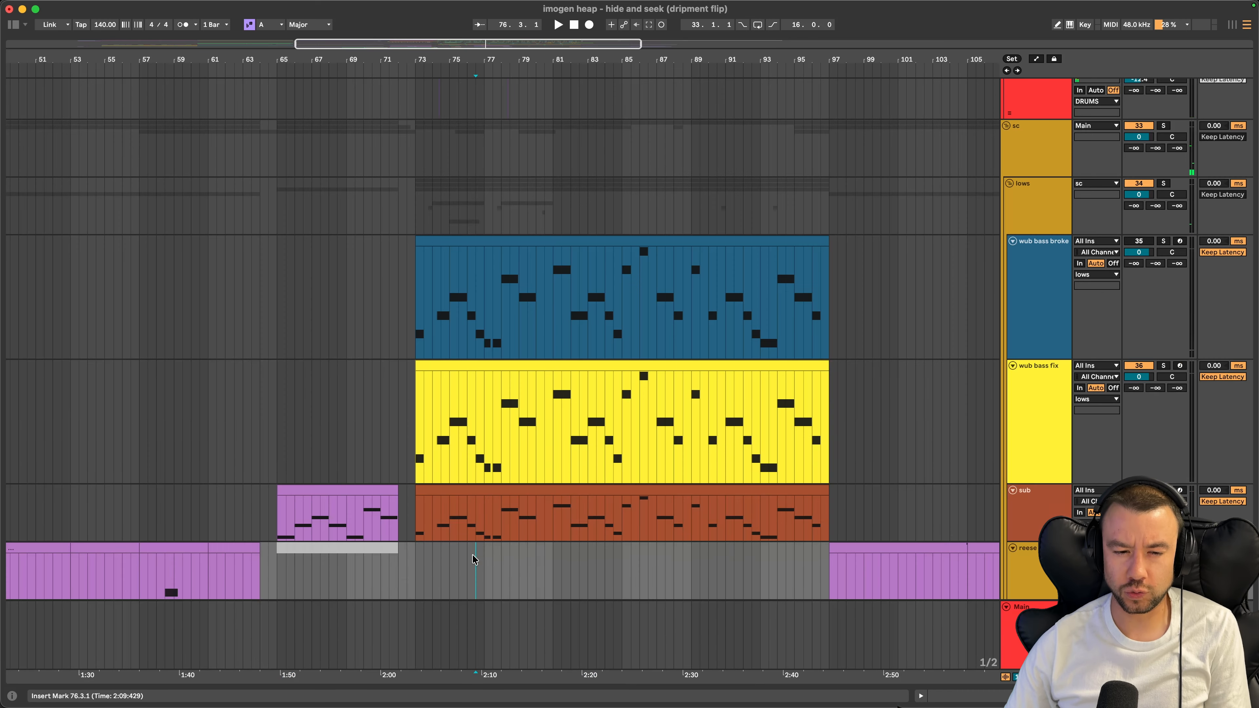
Look over the melody tracks, then solo the "pluckarp" track and play its clip from bar 73
{"action": "scroll", "coordinate": [472, 554], "scroll_direction": "down", "scroll_amount": 10}
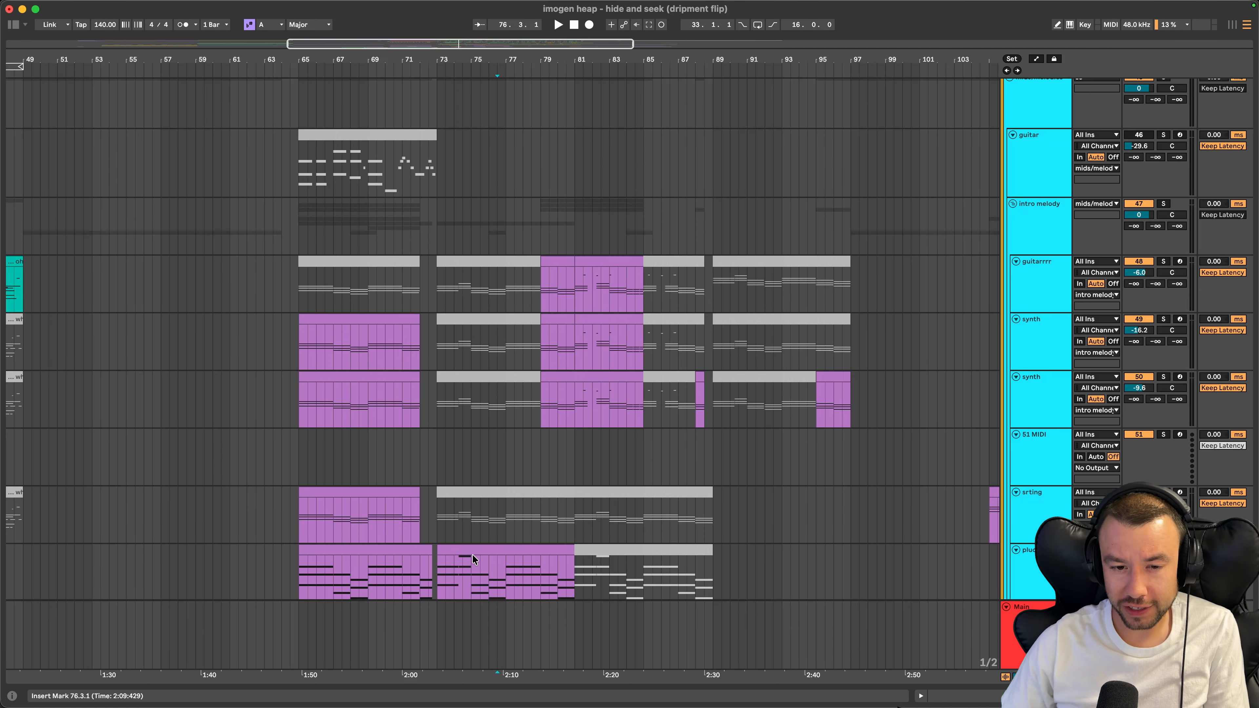
{"action": "scroll", "coordinate": [472, 554], "scroll_direction": "down", "scroll_amount": 10}
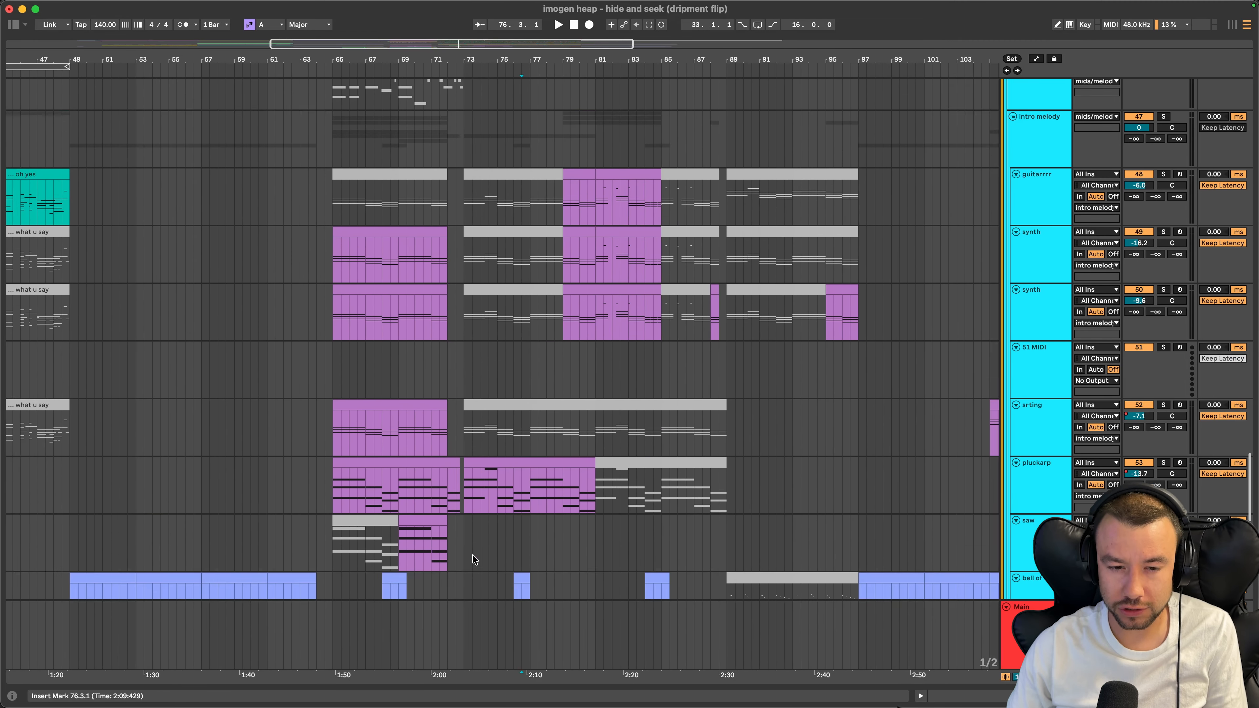
{"action": "scroll", "coordinate": [472, 554], "scroll_direction": "down", "scroll_amount": 6}
{"action": "scroll", "coordinate": [472, 554], "scroll_direction": "up", "scroll_amount": 12}
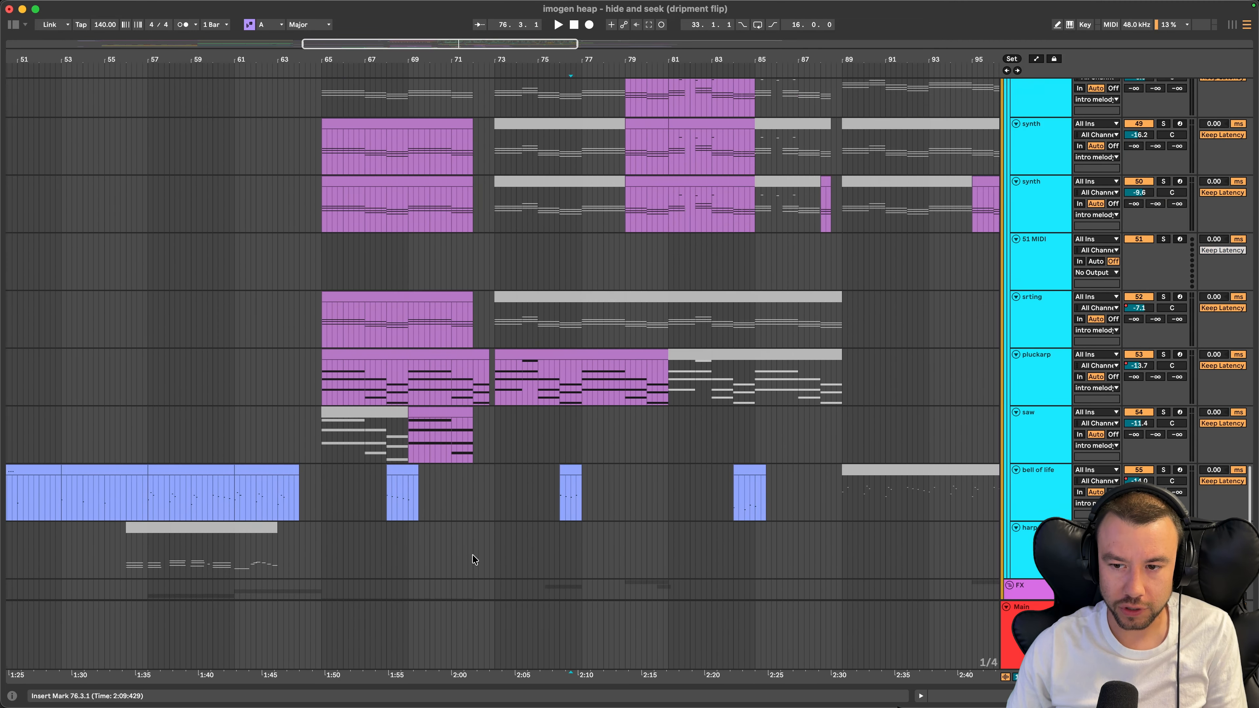
{"action": "left_click", "coordinate": [532, 407]}
{"action": "left_click", "coordinate": [1163, 406]}
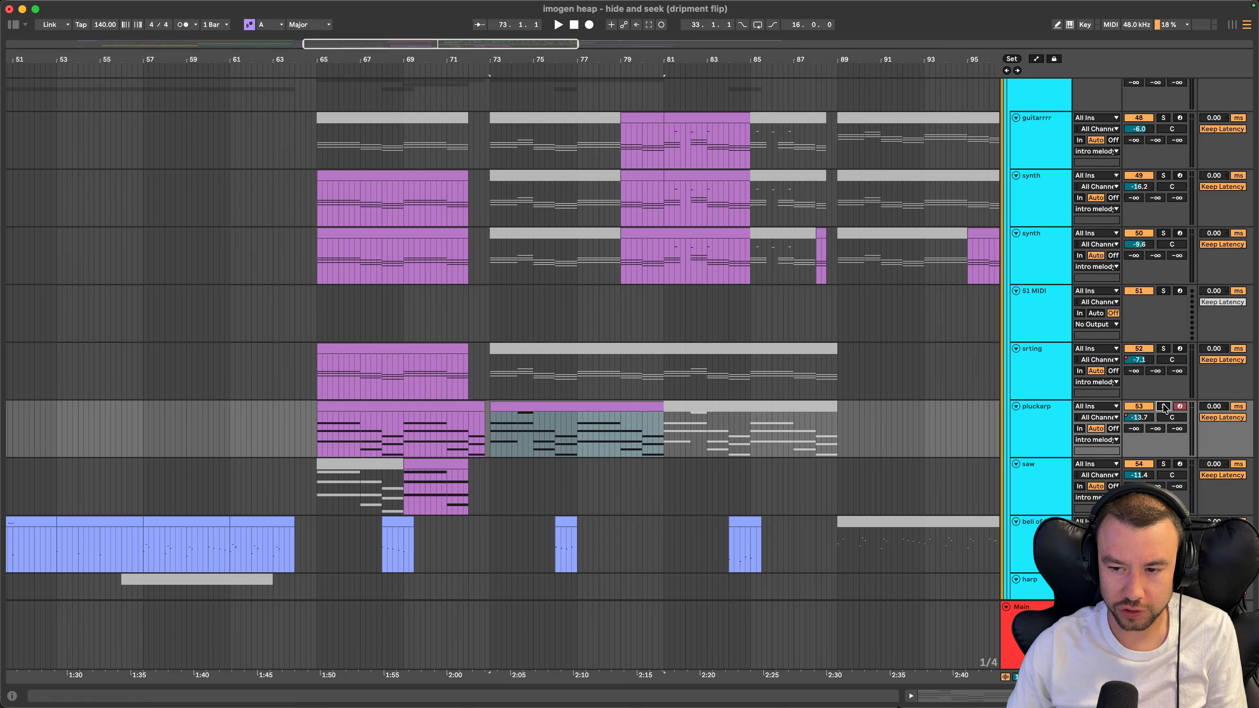
{"action": "key", "text": "space"}
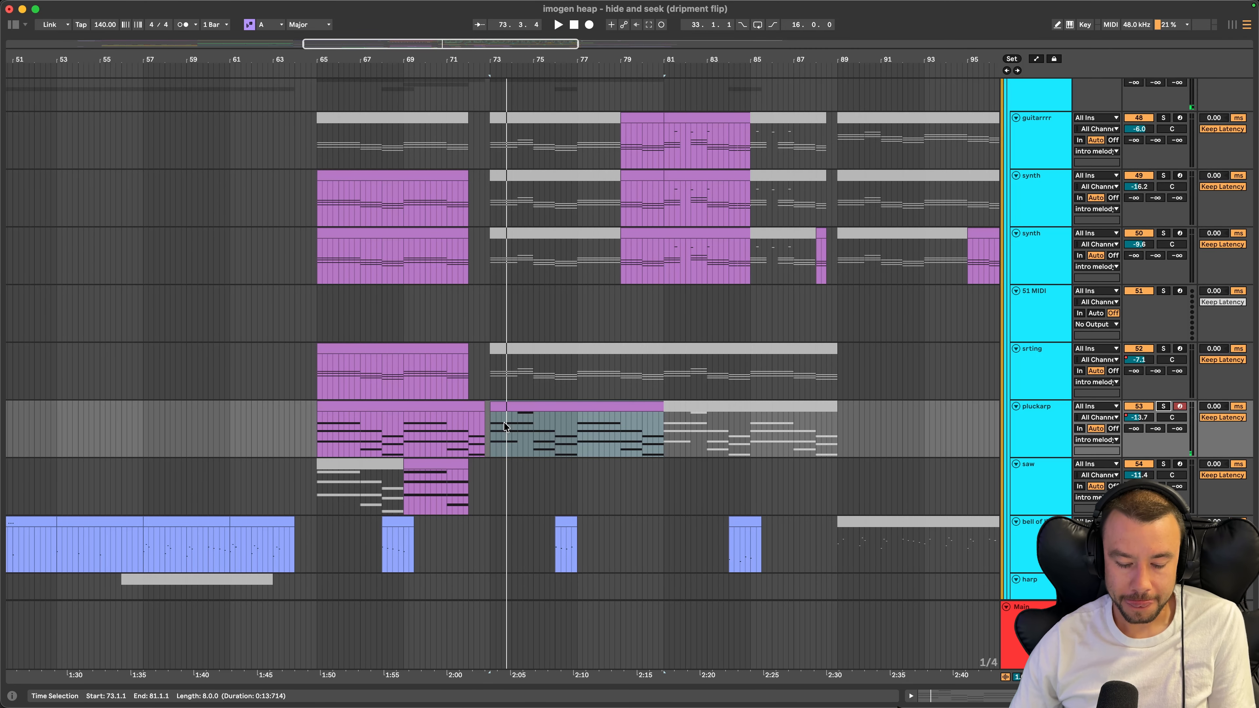
Solo the MIDI track below "wub bass 2" and play its green clip from bar 75
{"action": "scroll", "coordinate": [503, 421], "scroll_direction": "up", "scroll_amount": 2}
{"action": "scroll", "coordinate": [504, 425], "scroll_direction": "up", "scroll_amount": 10}
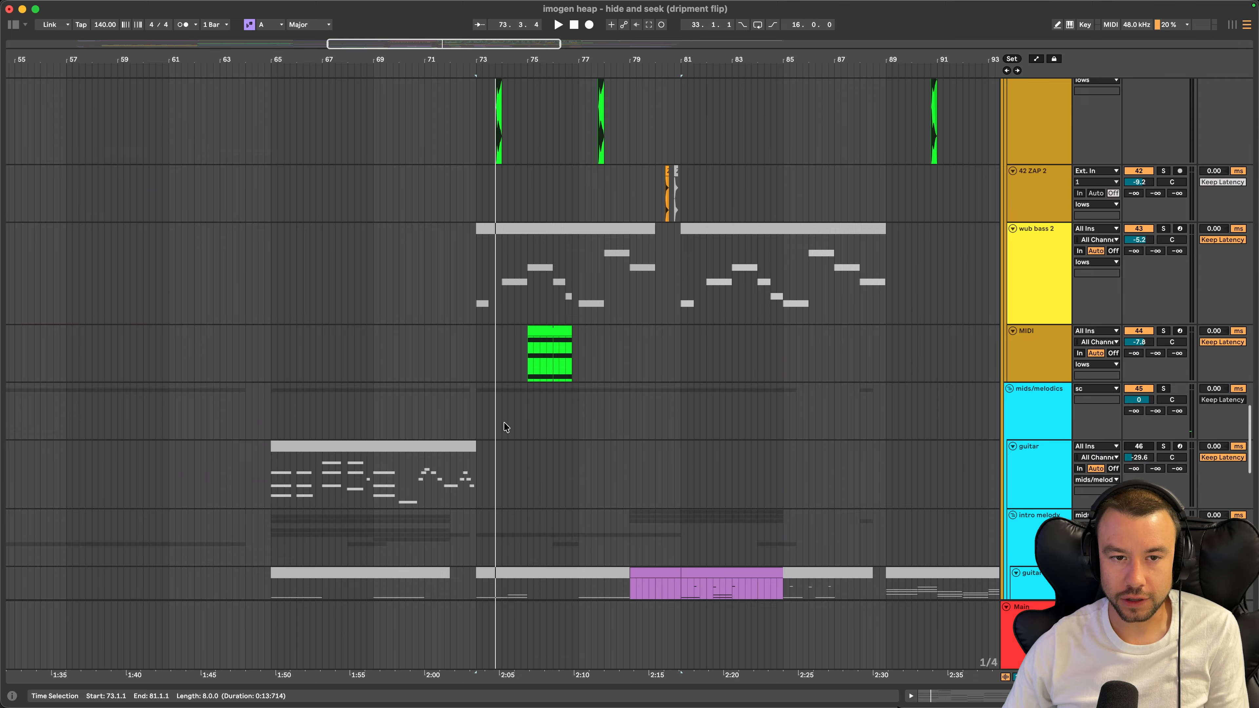
{"action": "scroll", "coordinate": [503, 421], "scroll_direction": "up", "scroll_amount": 1}
{"action": "scroll", "coordinate": [504, 420], "scroll_direction": "down", "scroll_amount": 3}
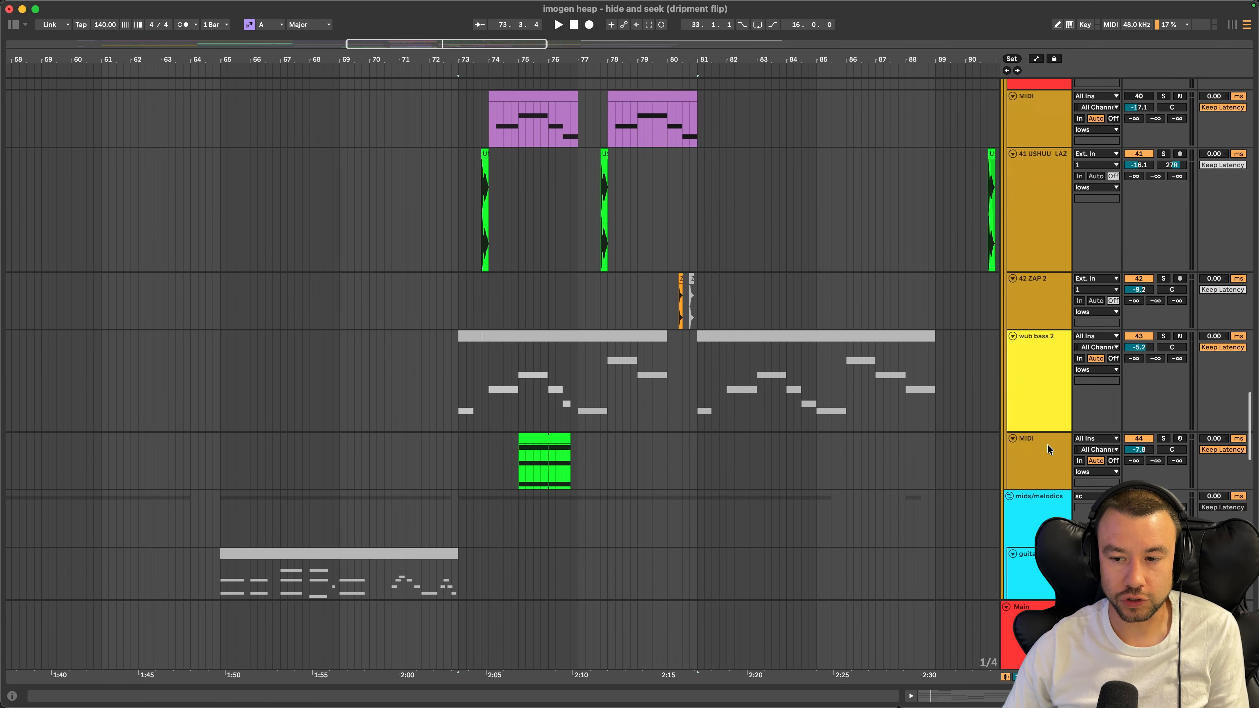
{"action": "left_click", "coordinate": [1163, 438]}
{"action": "left_click", "coordinate": [547, 442]}
{"action": "key", "text": "space"}
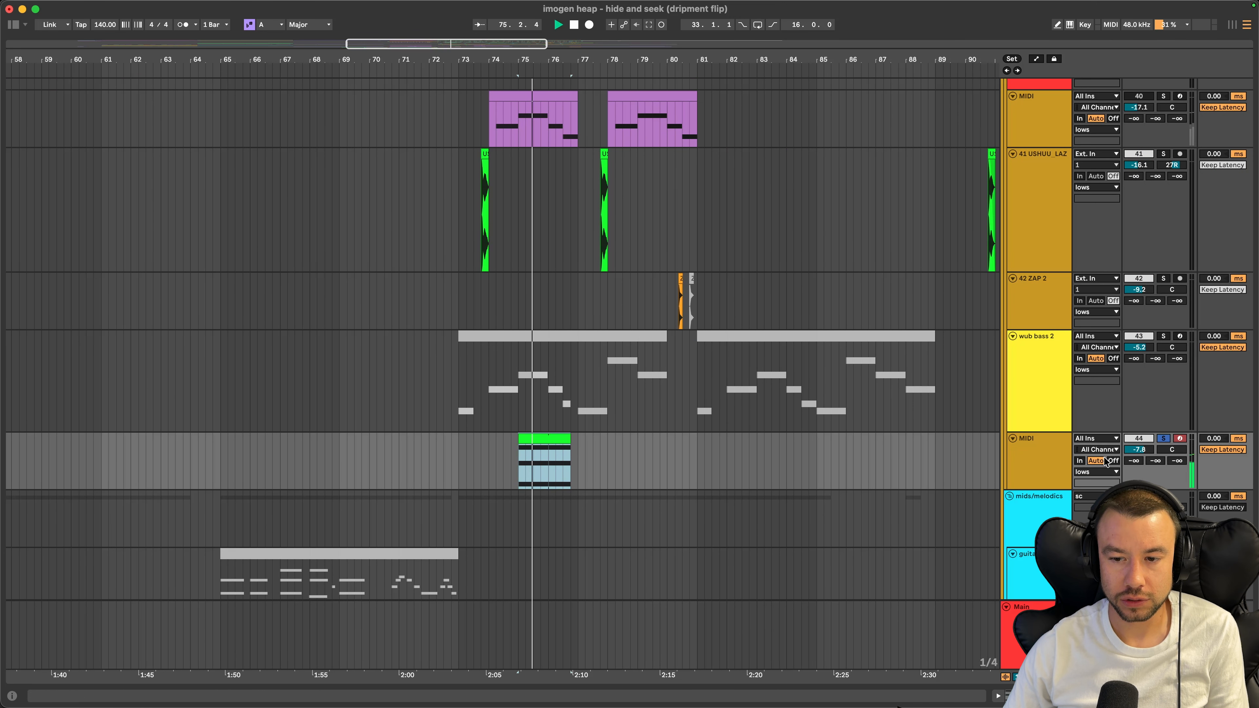
Show the devices of the MIDI track below "wub bass 2" and open its Omnisphere plug-in window
{"action": "left_click", "coordinate": [1034, 456]}
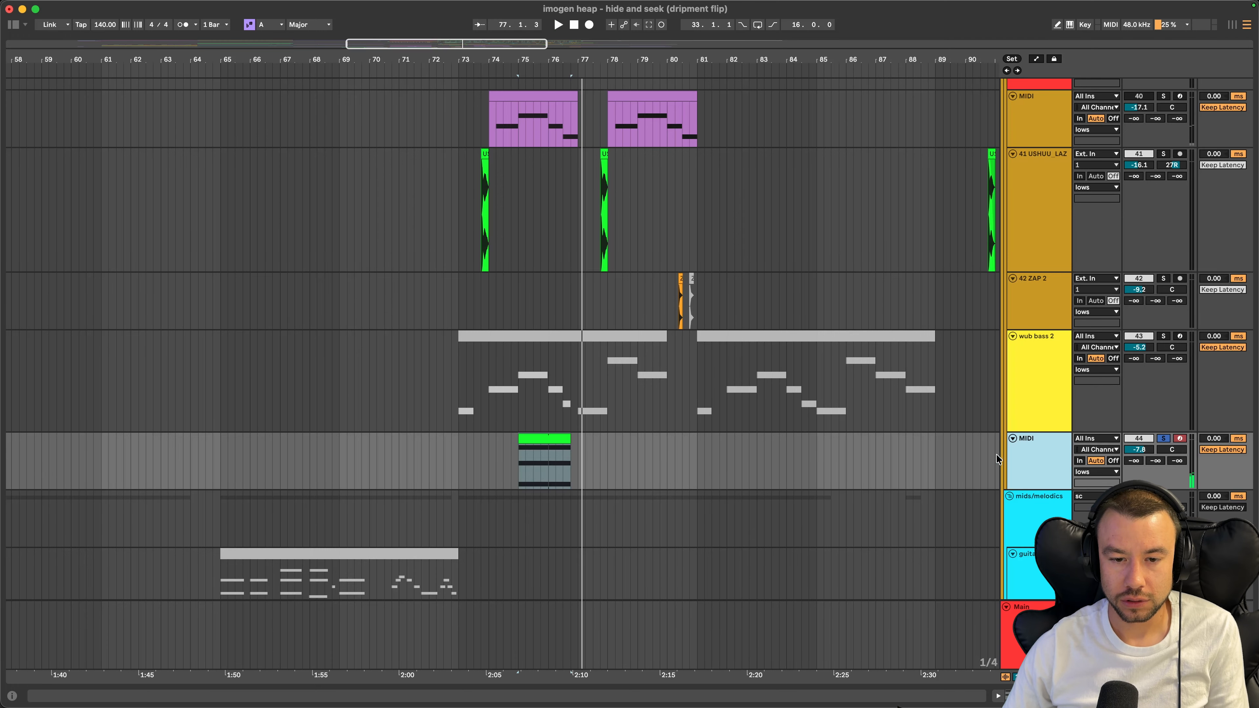
{"action": "scroll", "coordinate": [632, 432], "scroll_direction": "down", "scroll_amount": 5}
{"action": "scroll", "coordinate": [963, 485], "scroll_direction": "up", "scroll_amount": 4}
{"action": "double_click", "coordinate": [1043, 464]}
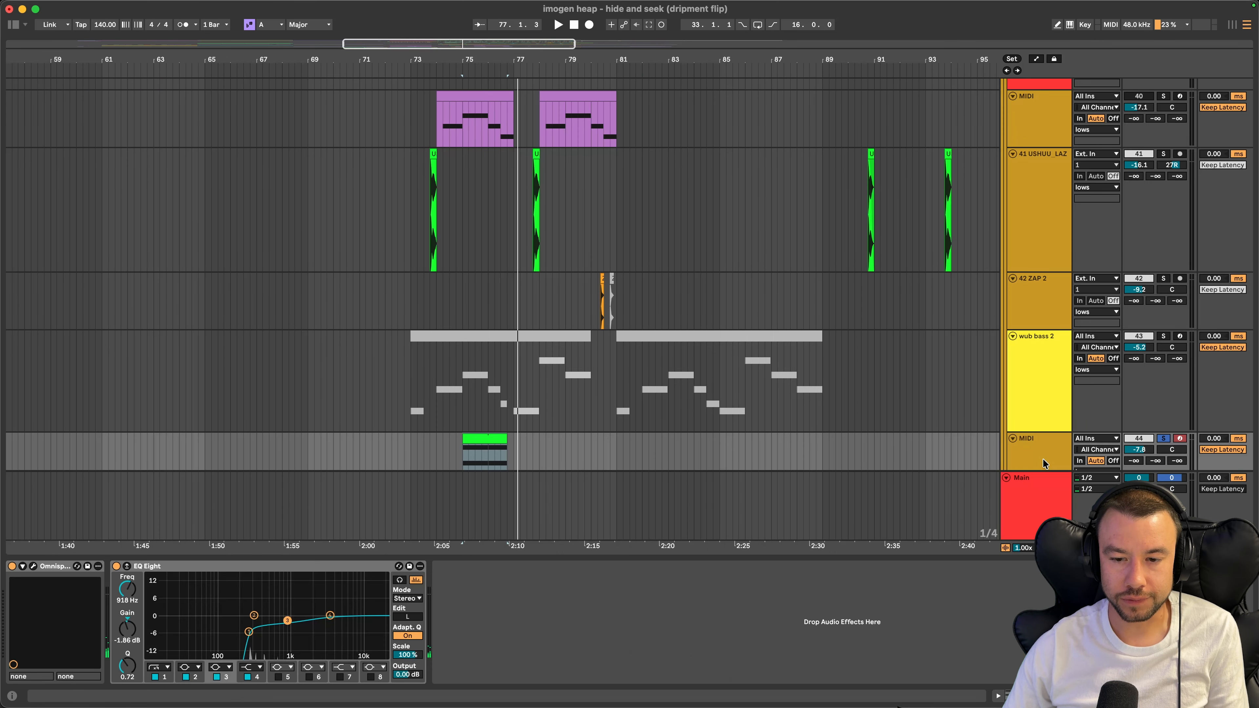
{"action": "key", "text": "super+alt+p"}
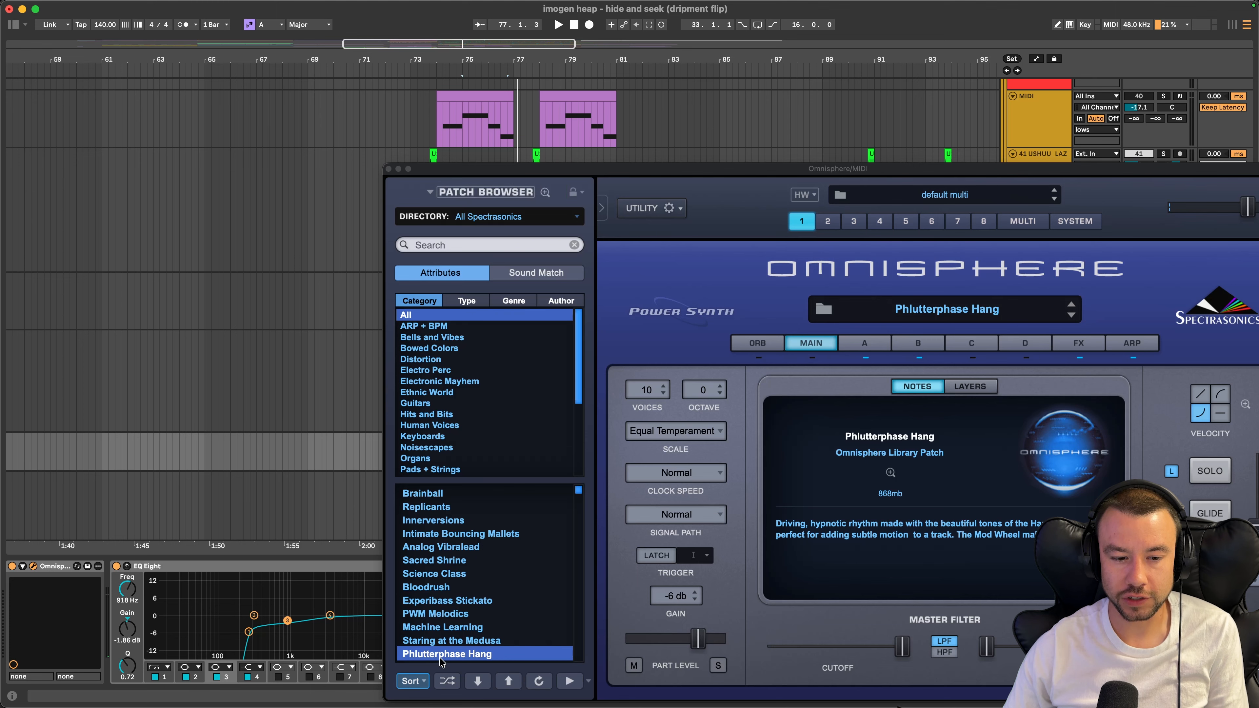
Close the Omnisphere plug-in window and hide the device view to enlarge the arrangement
{"action": "left_click", "coordinate": [389, 169]}
{"action": "scroll", "coordinate": [765, 408], "scroll_direction": "down", "scroll_amount": 5}
{"action": "key", "text": "super+alt+l"}
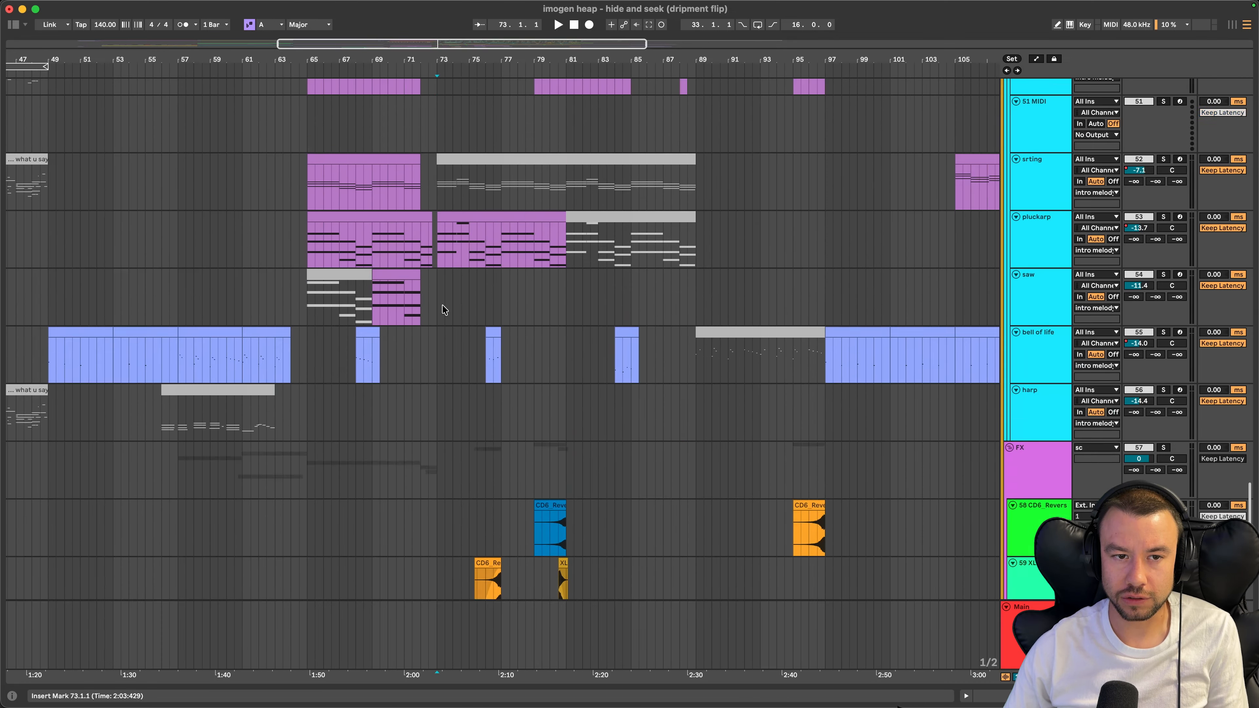
Look over the bass and melodic tracks of the drop around bar 73, including both wub basses, sub and reese
{"action": "scroll", "coordinate": [442, 304], "scroll_direction": "up", "scroll_amount": 15}
{"action": "scroll", "coordinate": [561, 522], "scroll_direction": "down", "scroll_amount": 5}
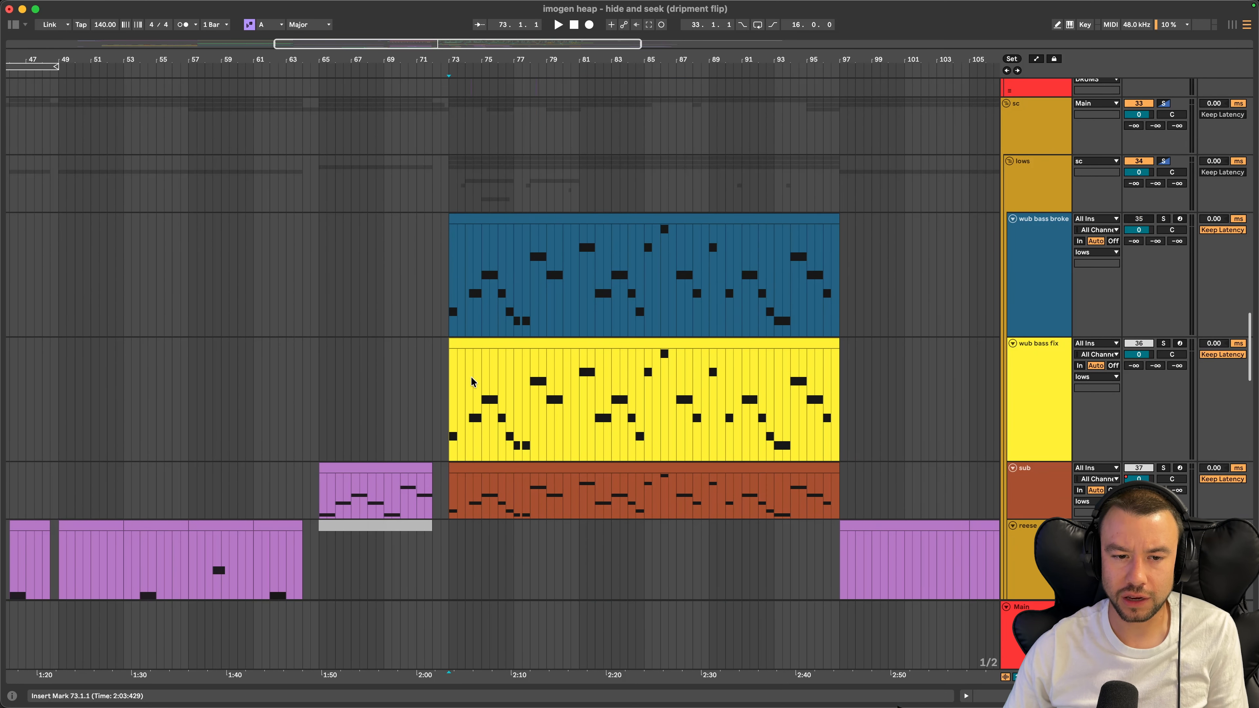
{"action": "scroll", "coordinate": [595, 390], "scroll_direction": "down", "scroll_amount": 6}
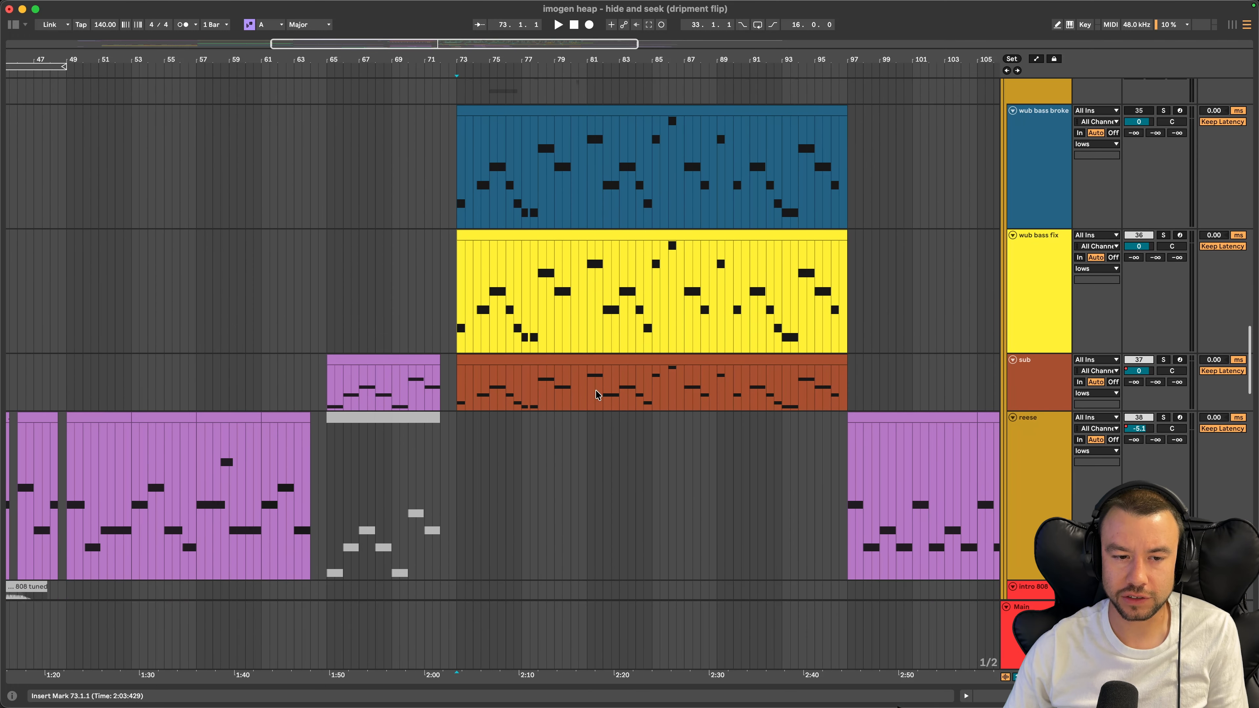
{"action": "scroll", "coordinate": [595, 390], "scroll_direction": "down", "scroll_amount": 10}
{"action": "scroll", "coordinate": [494, 390], "scroll_direction": "up", "scroll_amount": 3}
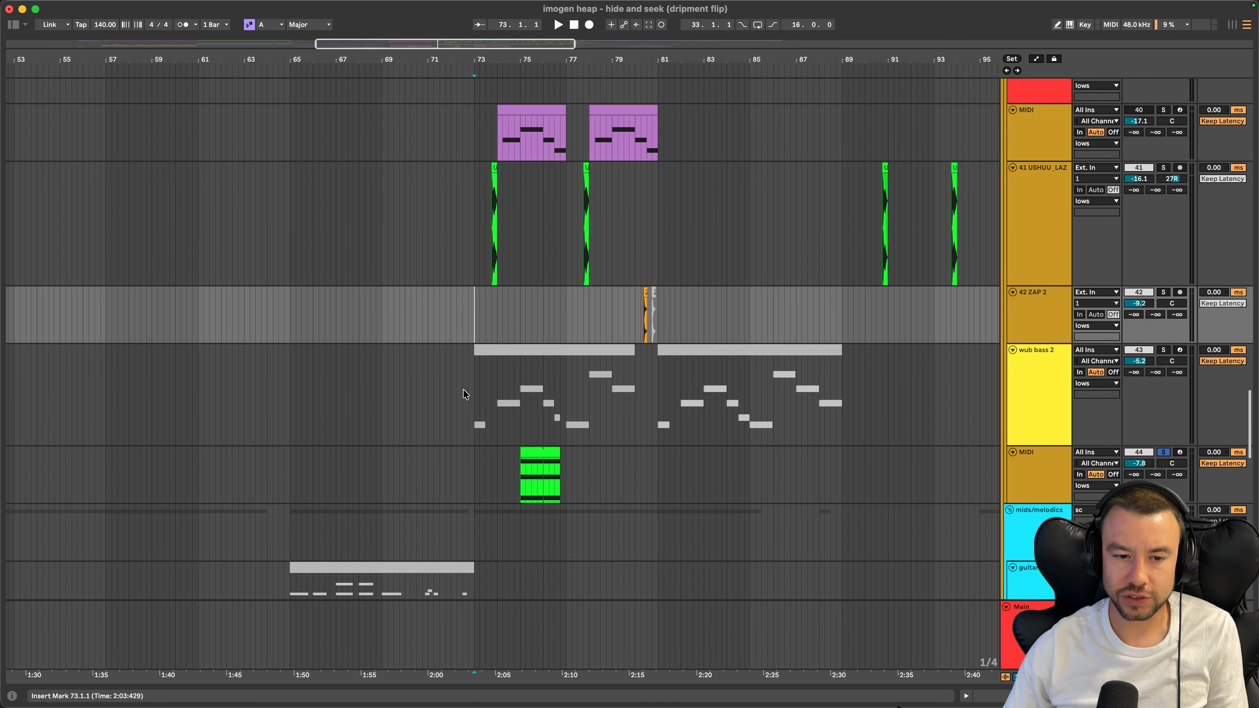
Open the green MIDI clip at bar 75 to examine its chord notes, and collapse the clip editor
{"action": "scroll", "coordinate": [463, 389], "scroll_direction": "down", "scroll_amount": 6}
{"action": "scroll", "coordinate": [463, 389], "scroll_direction": "up", "scroll_amount": 15}
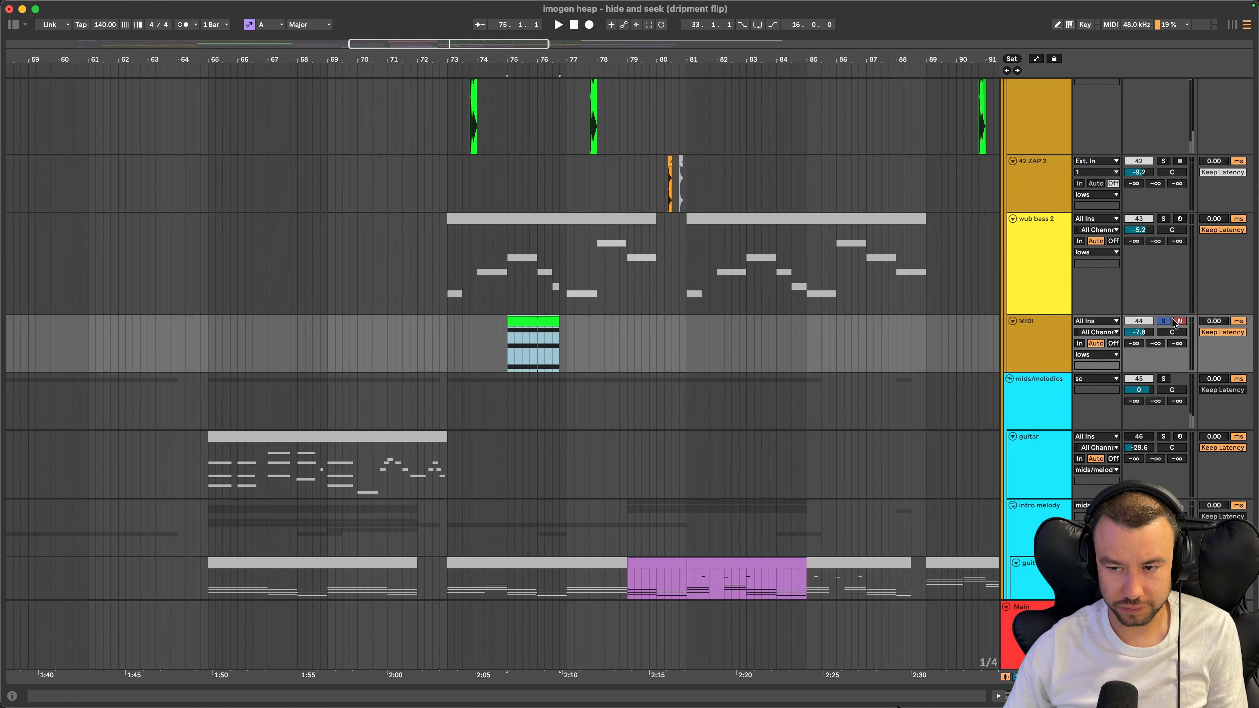
{"action": "double_click", "coordinate": [534, 318]}
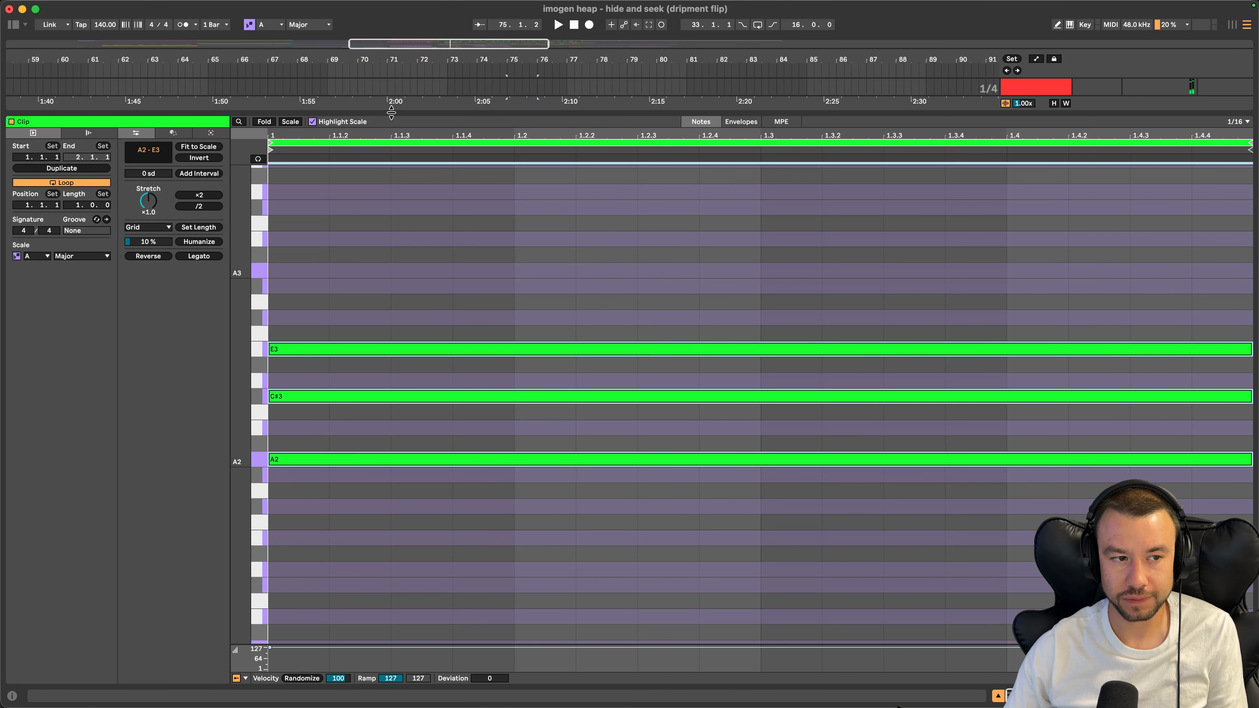
{"action": "left_click_drag", "start_coordinate": [391, 112], "coordinate": [392, 669]}
Play the drop from bar 75 to about bar 81 while reviewing the lows and percussion tracks, and stop playback
{"action": "key", "text": "space"}
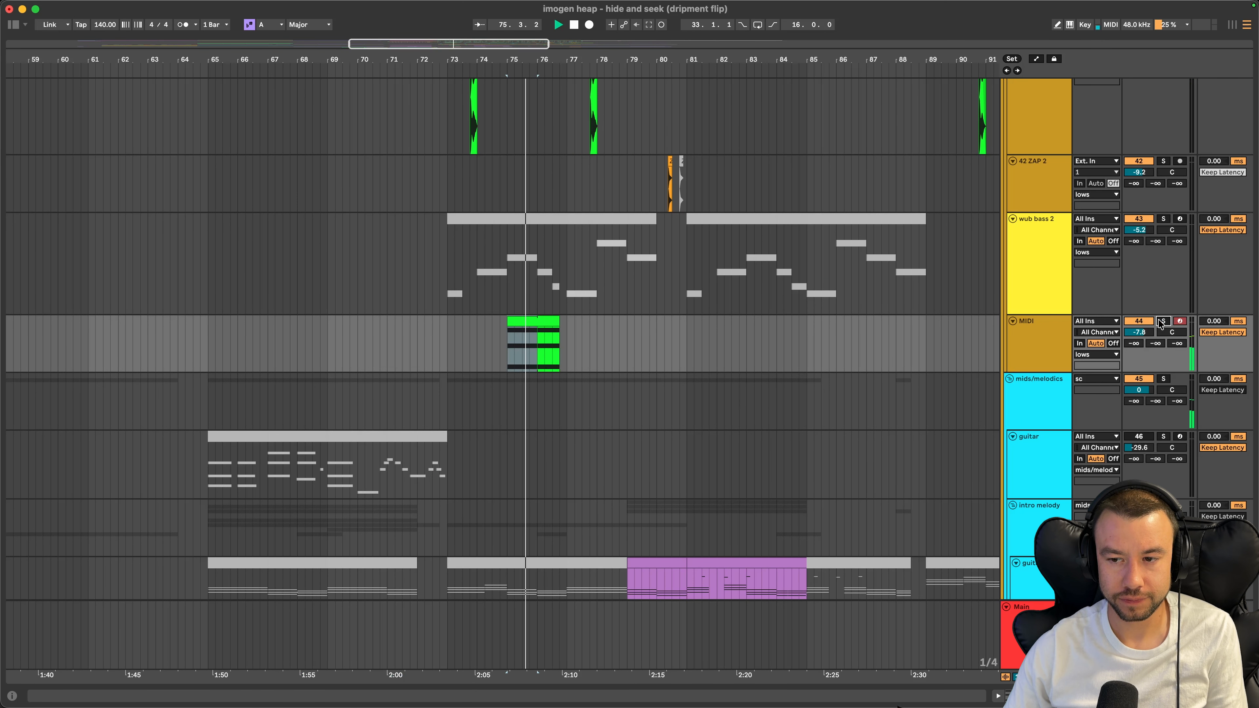
{"action": "scroll", "coordinate": [530, 339], "scroll_direction": "up", "scroll_amount": 3}
{"action": "scroll", "coordinate": [530, 340], "scroll_direction": "up", "scroll_amount": 10}
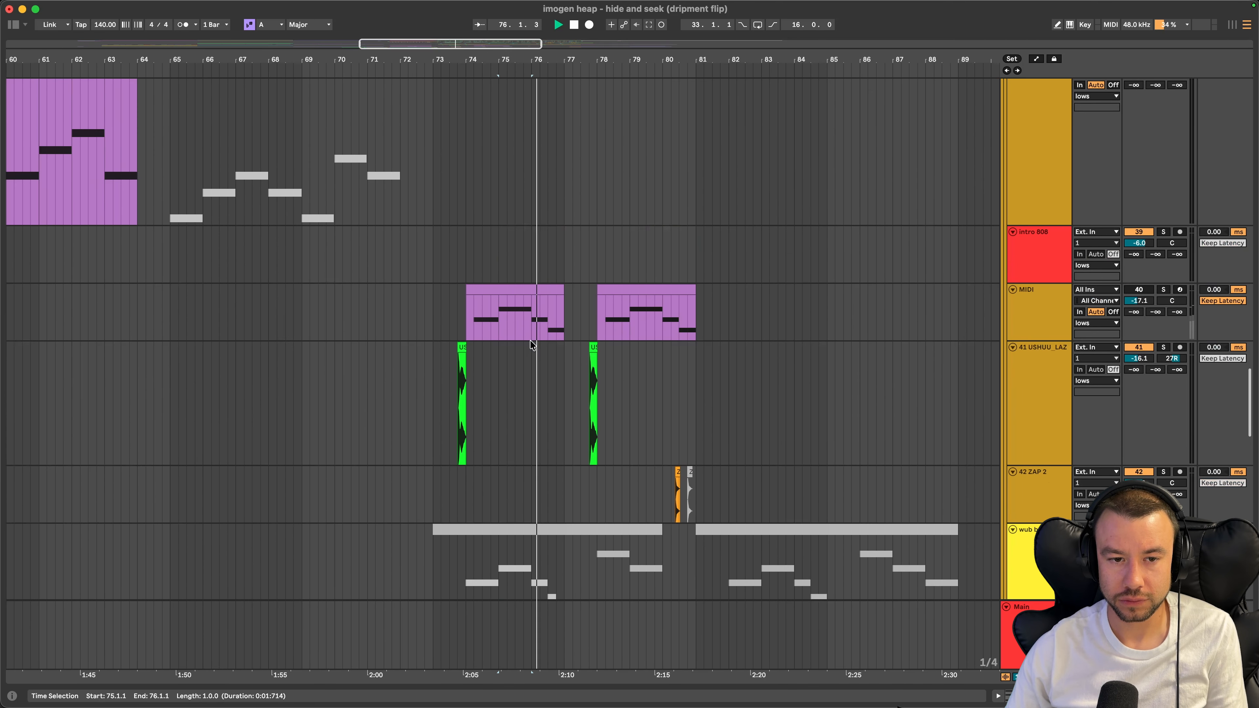
{"action": "scroll", "coordinate": [531, 339], "scroll_direction": "up", "scroll_amount": 5}
{"action": "scroll", "coordinate": [530, 340], "scroll_direction": "down", "scroll_amount": 3}
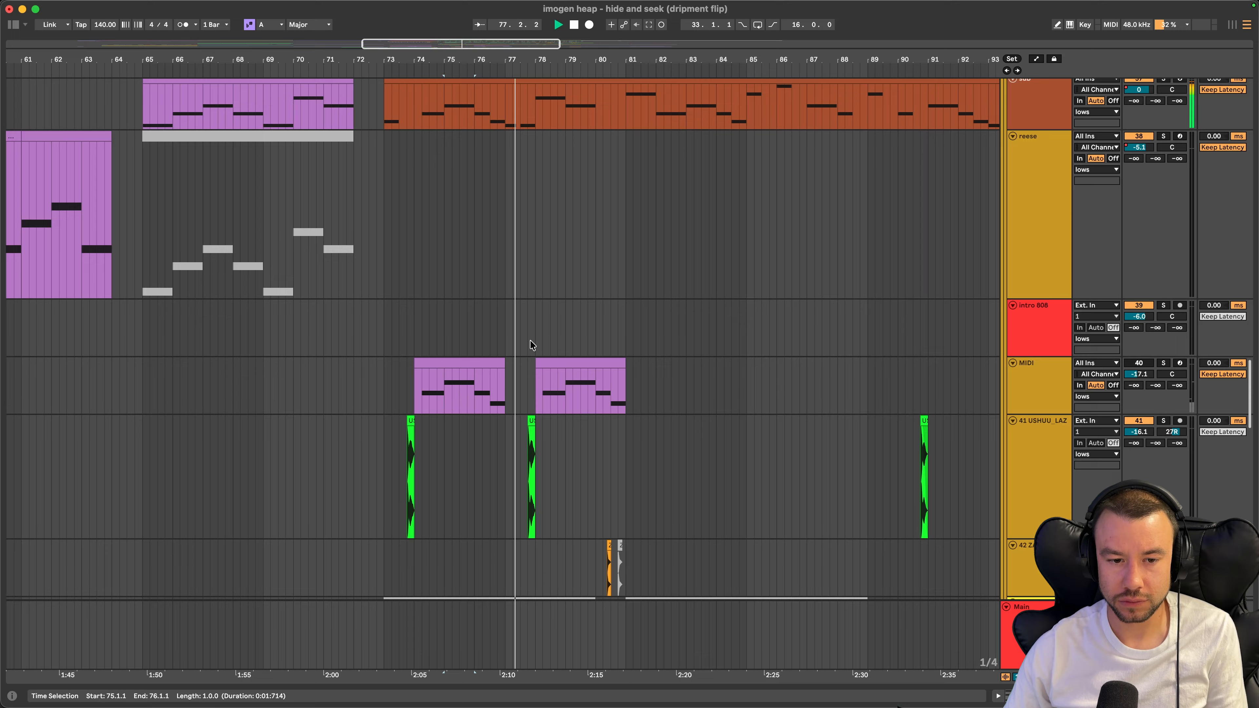
{"action": "scroll", "coordinate": [535, 446], "scroll_direction": "up", "scroll_amount": 5}
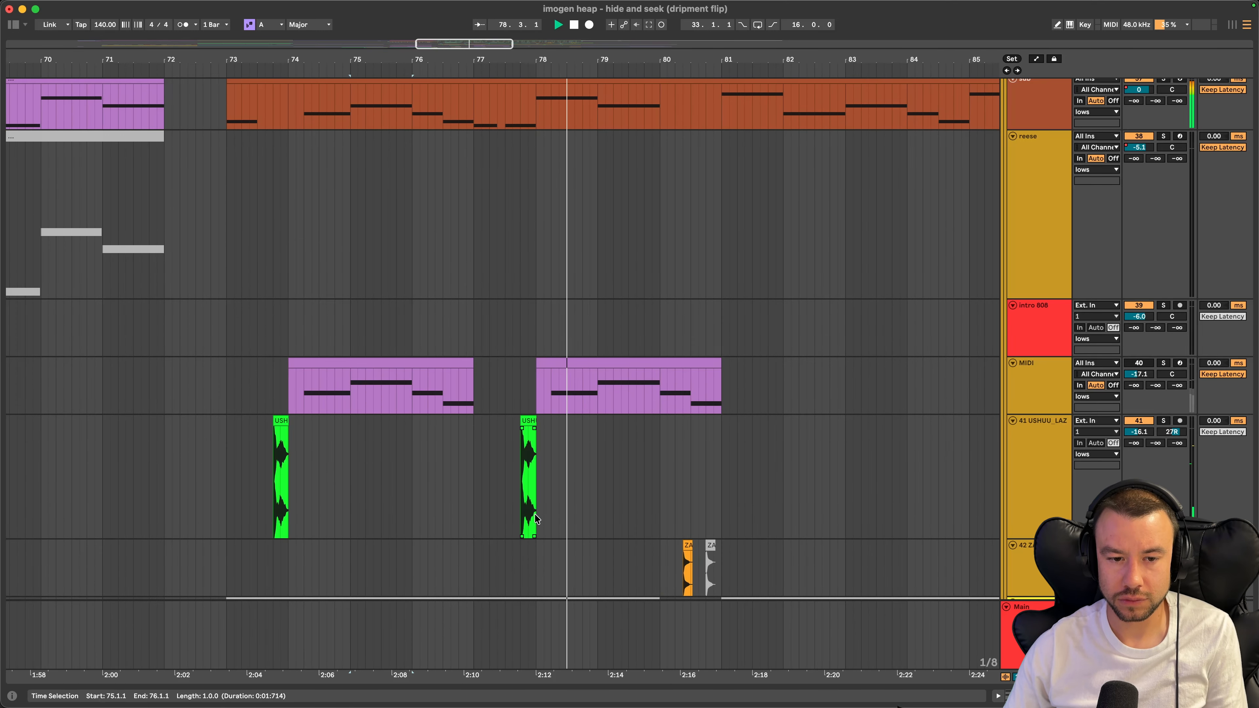
{"action": "scroll", "coordinate": [535, 518], "scroll_direction": "down", "scroll_amount": 2}
{"action": "scroll", "coordinate": [536, 518], "scroll_direction": "up", "scroll_amount": 2}
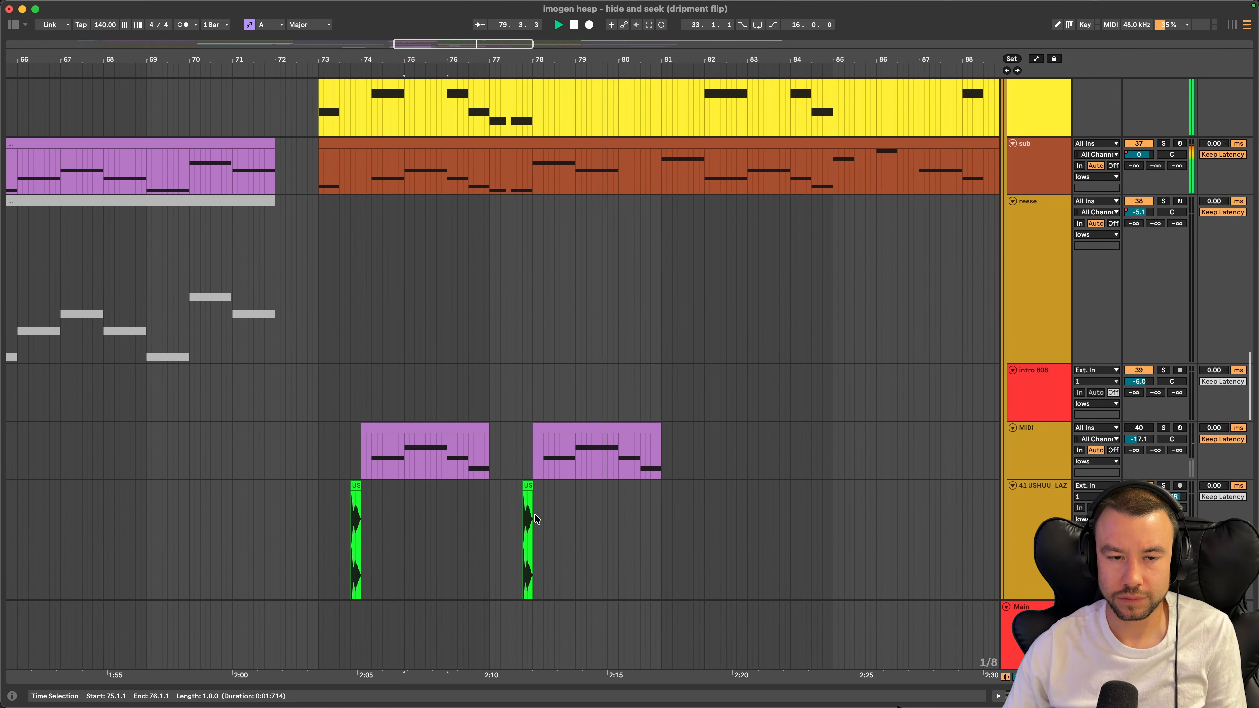
{"action": "scroll", "coordinate": [534, 513], "scroll_direction": "up", "scroll_amount": 10}
{"action": "scroll", "coordinate": [535, 514], "scroll_direction": "down", "scroll_amount": 2}
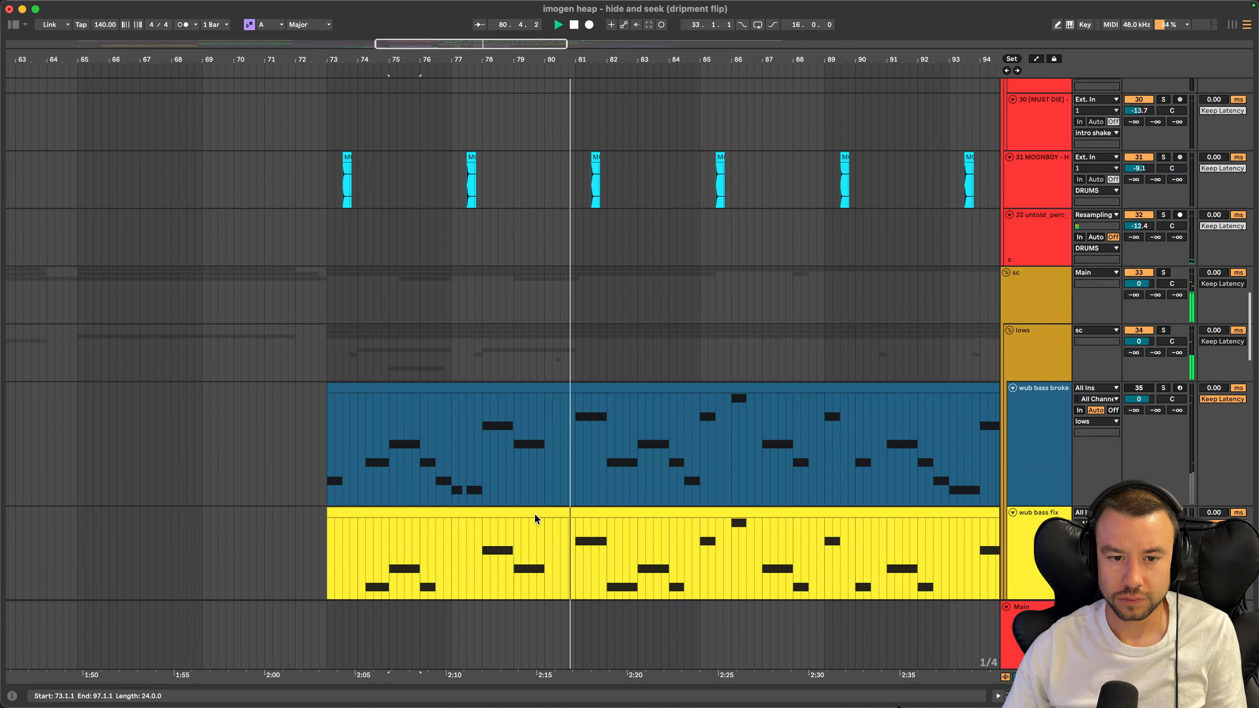
{"action": "key", "text": "space"}
Select bars 73 to 77 of the wub bass fix clip and place the insert marker at bar 85
{"action": "scroll", "coordinate": [535, 513], "scroll_direction": "down", "scroll_amount": 3}
{"action": "scroll", "coordinate": [535, 514], "scroll_direction": "down", "scroll_amount": 2}
{"action": "scroll", "coordinate": [534, 513], "scroll_direction": "up", "scroll_amount": 8}
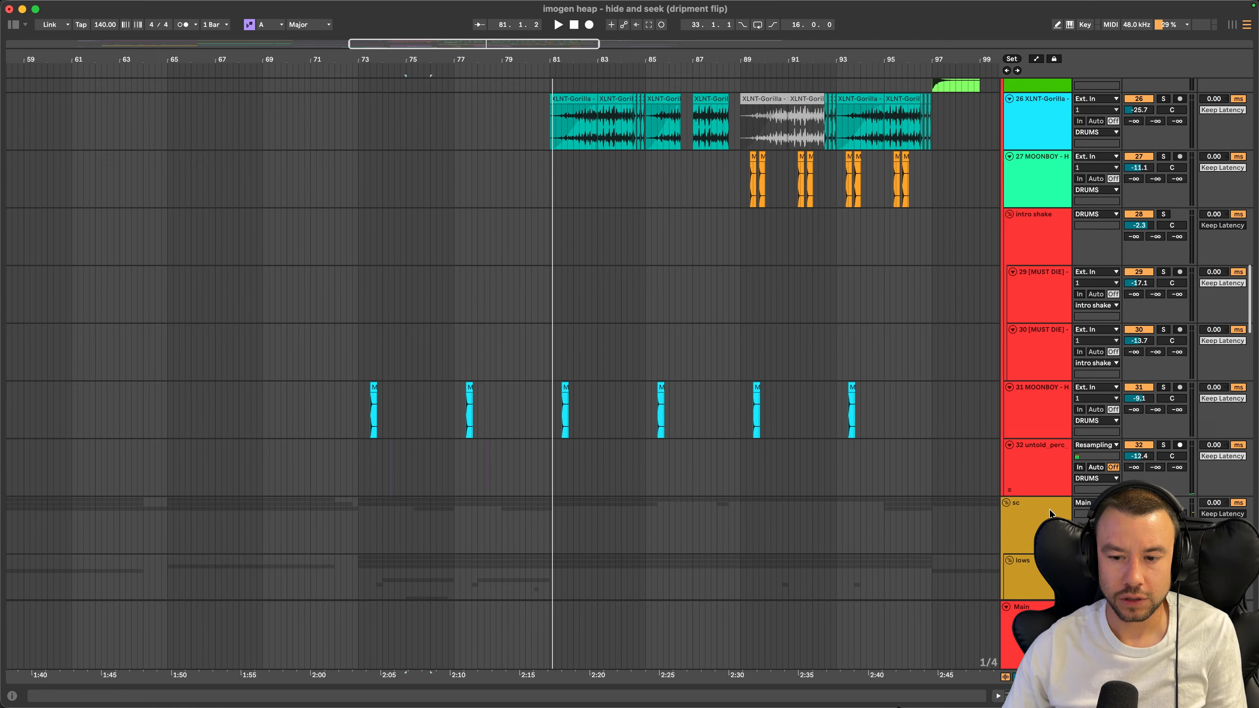
{"action": "scroll", "coordinate": [745, 634], "scroll_direction": "down", "scroll_amount": 8}
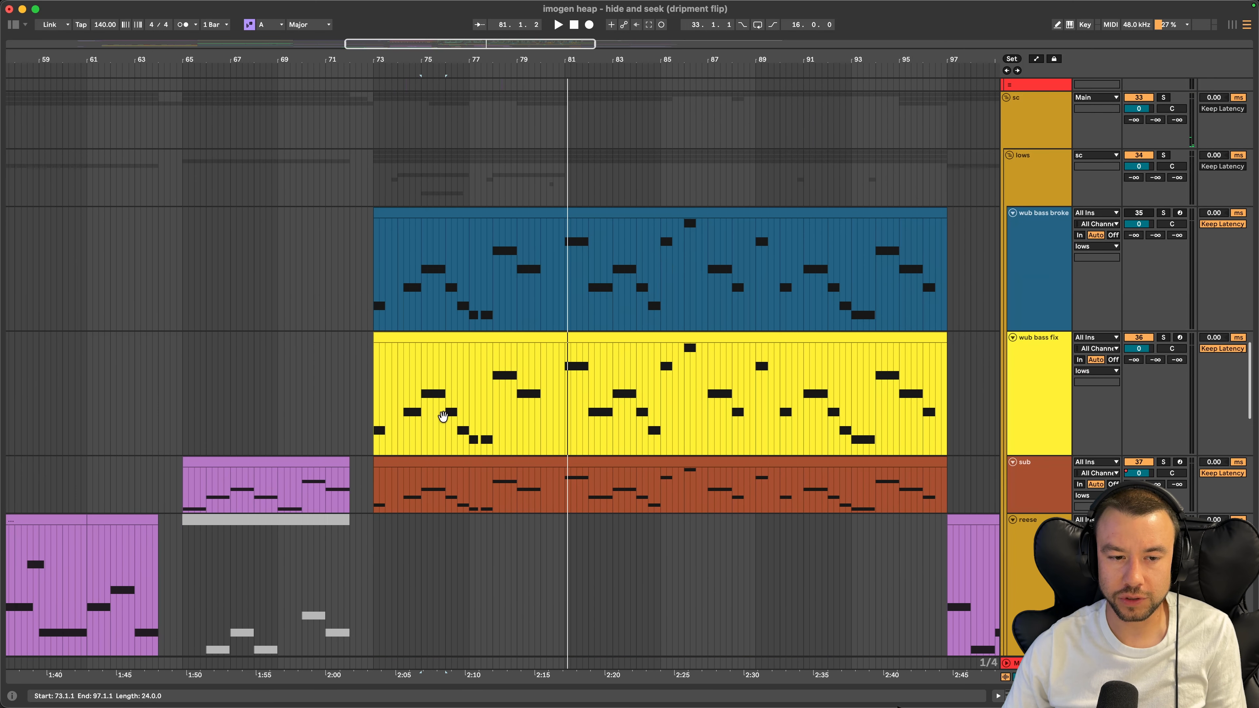
{"action": "left_click_drag", "start_coordinate": [387, 389], "coordinate": [466, 385]}
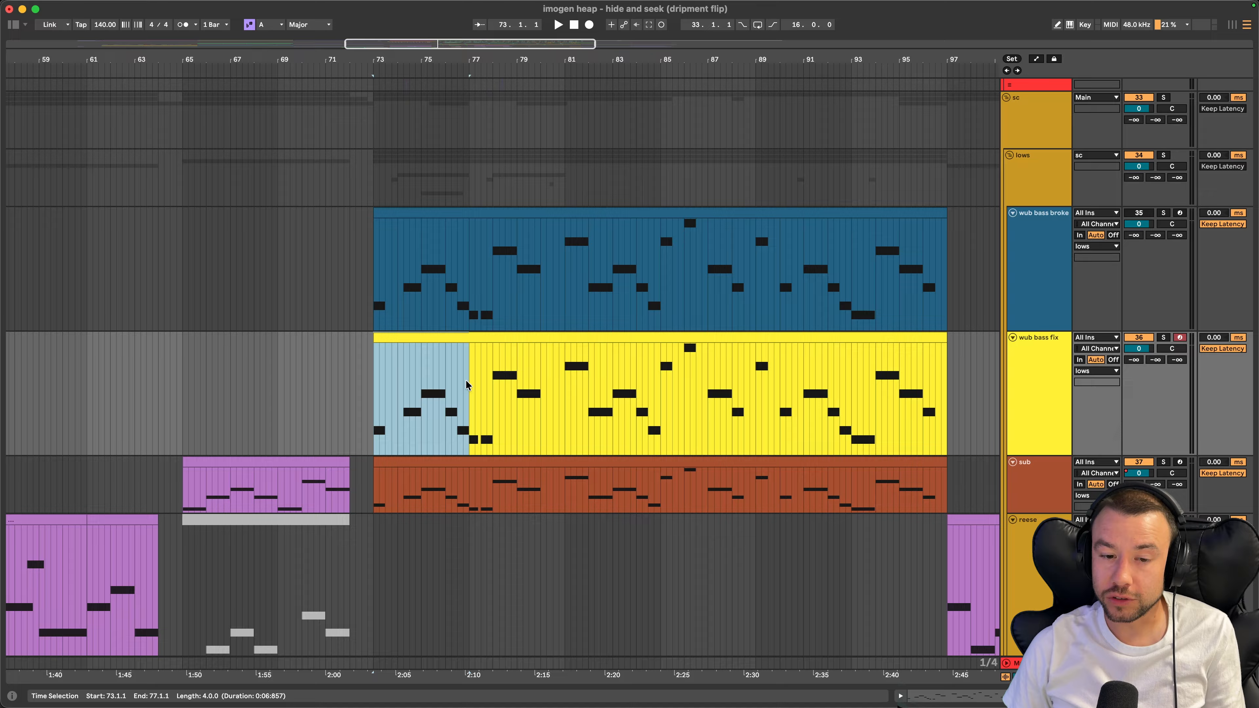
{"action": "scroll", "coordinate": [467, 385], "scroll_direction": "up", "scroll_amount": 1}
{"action": "scroll", "coordinate": [466, 385], "scroll_direction": "right", "scroll_amount": 3}
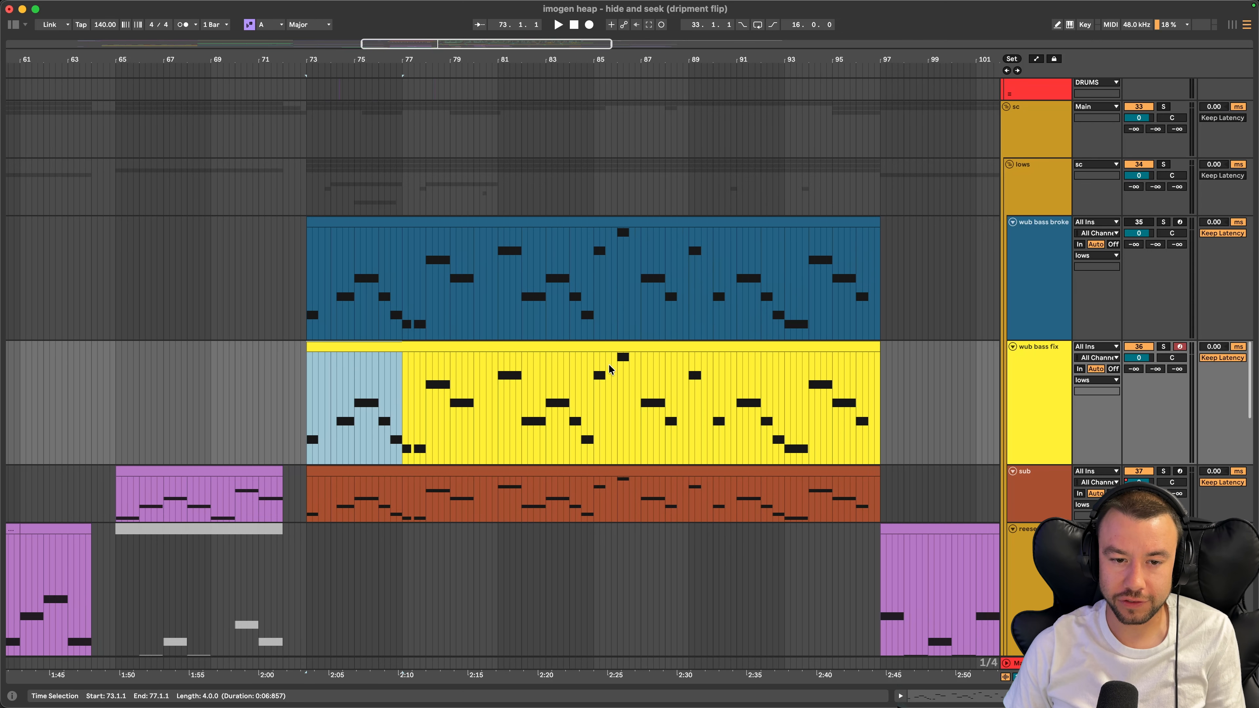
{"action": "left_click", "coordinate": [595, 375]}
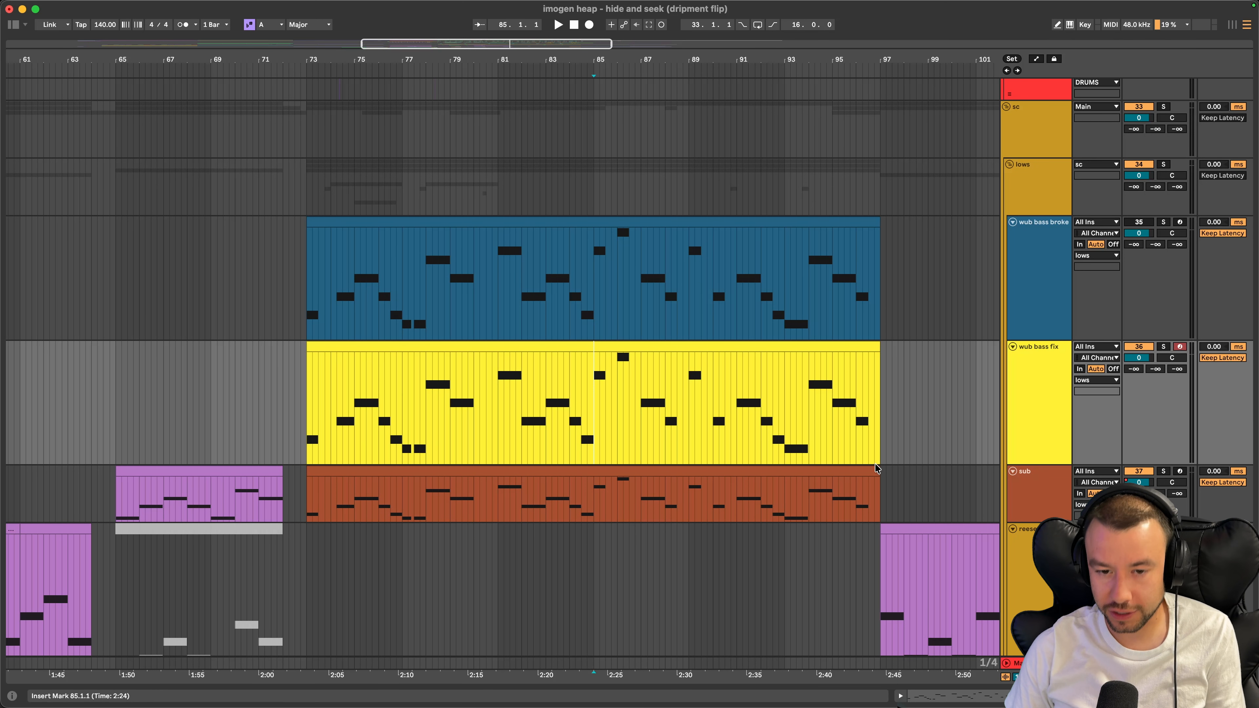
Select the full span of the wub bass fix clip from bar 73 to bar 97
{"action": "scroll", "coordinate": [676, 487], "scroll_direction": "up", "scroll_amount": 2}
{"action": "scroll", "coordinate": [677, 487], "scroll_direction": "right", "scroll_amount": 2}
{"action": "scroll", "coordinate": [669, 488], "scroll_direction": "down", "scroll_amount": 1}
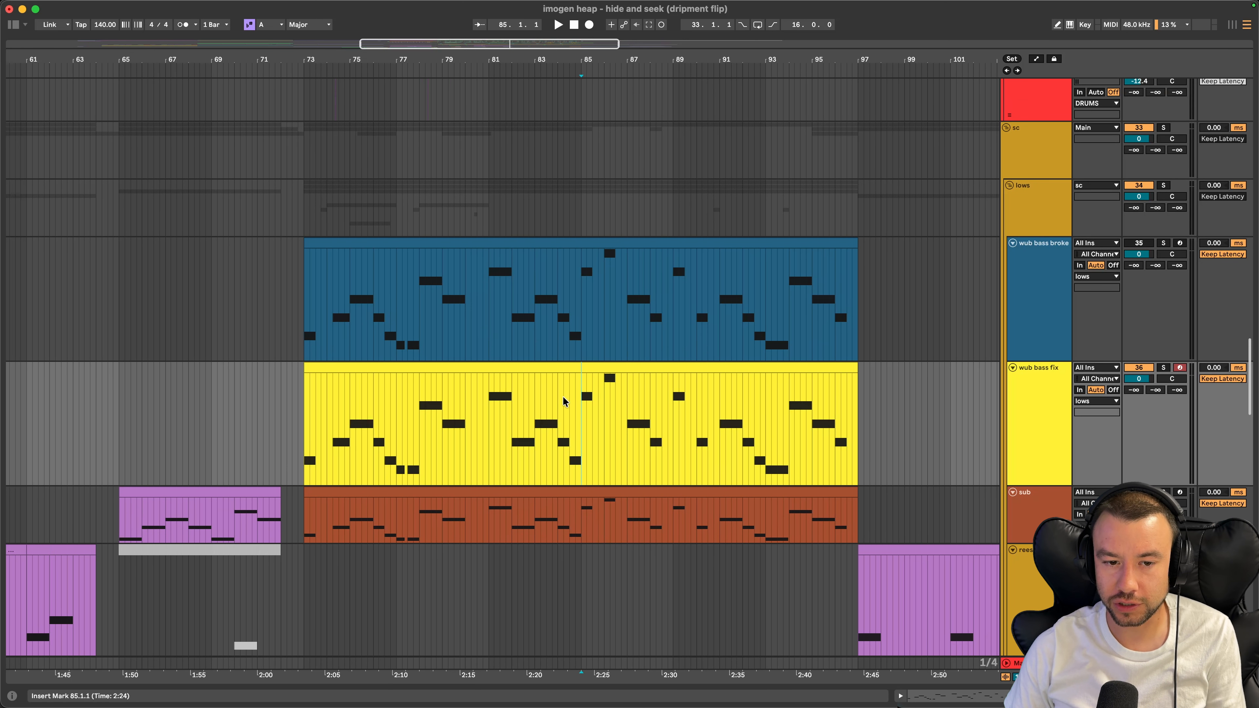
{"action": "left_click_drag", "start_coordinate": [304, 418], "coordinate": [859, 443]}
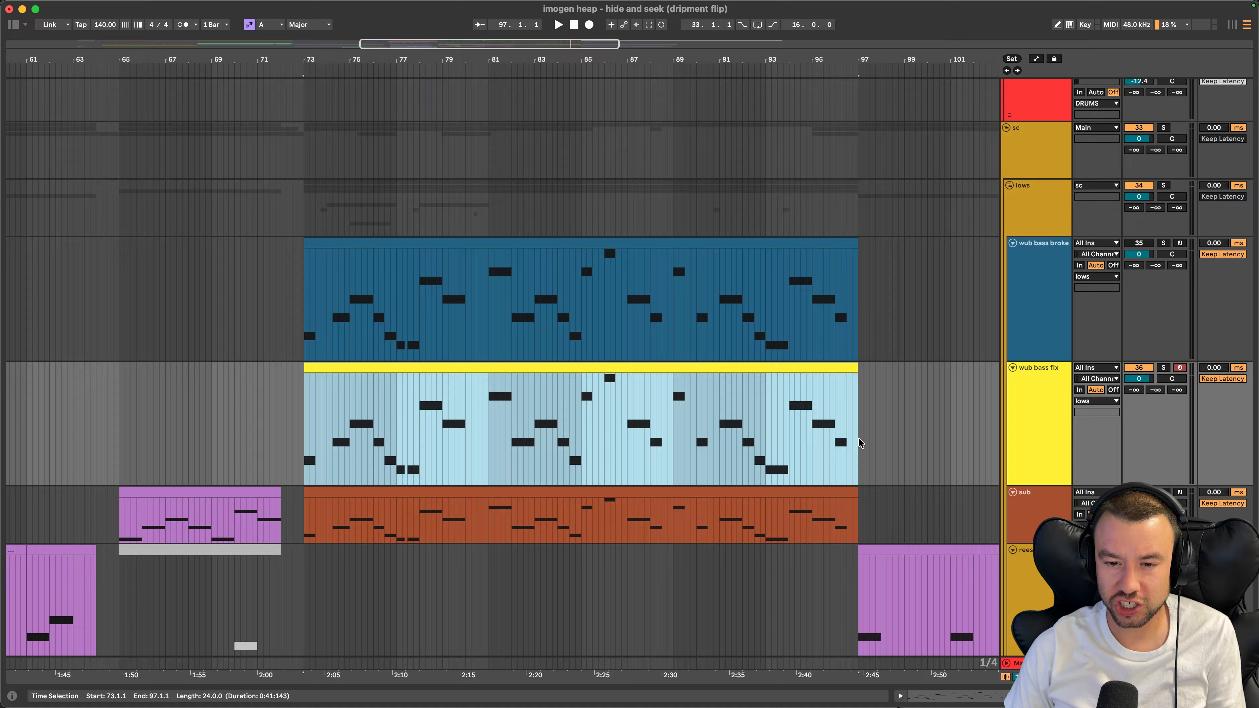
Solo the sub track and open its Serum 2 instrument
{"action": "scroll", "coordinate": [771, 424], "scroll_direction": "up", "scroll_amount": 15}
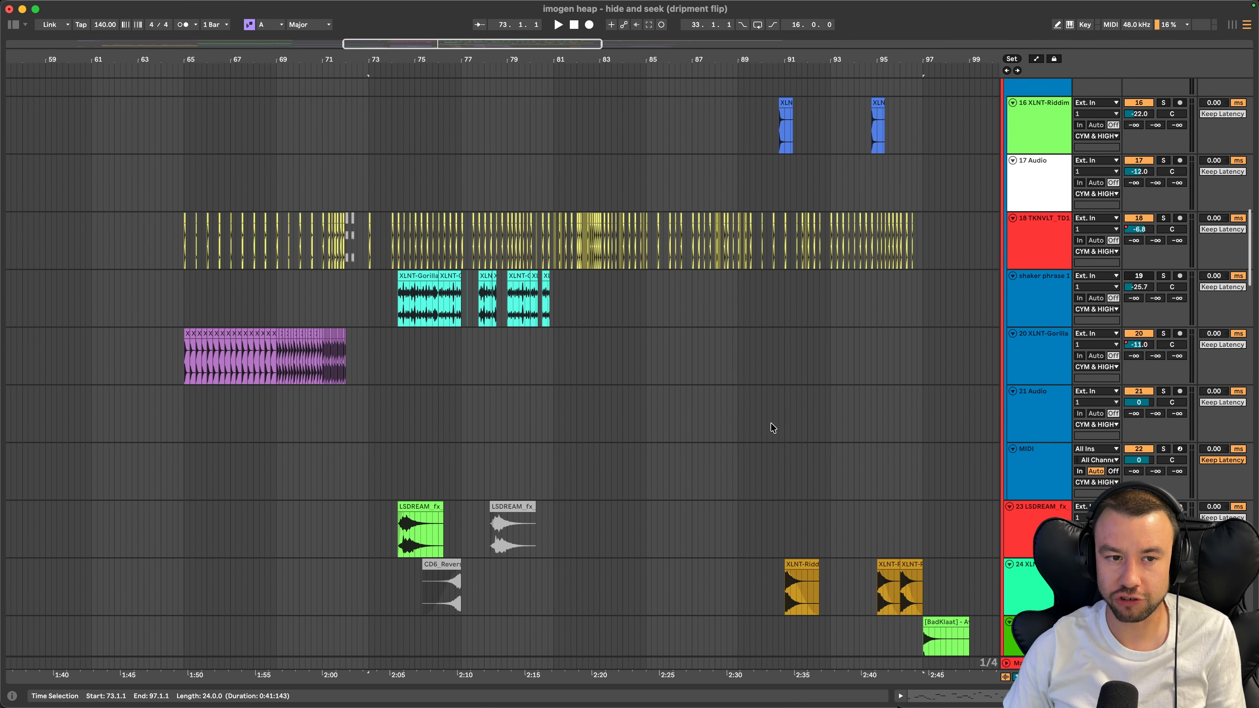
{"action": "scroll", "coordinate": [770, 422], "scroll_direction": "down", "scroll_amount": 15}
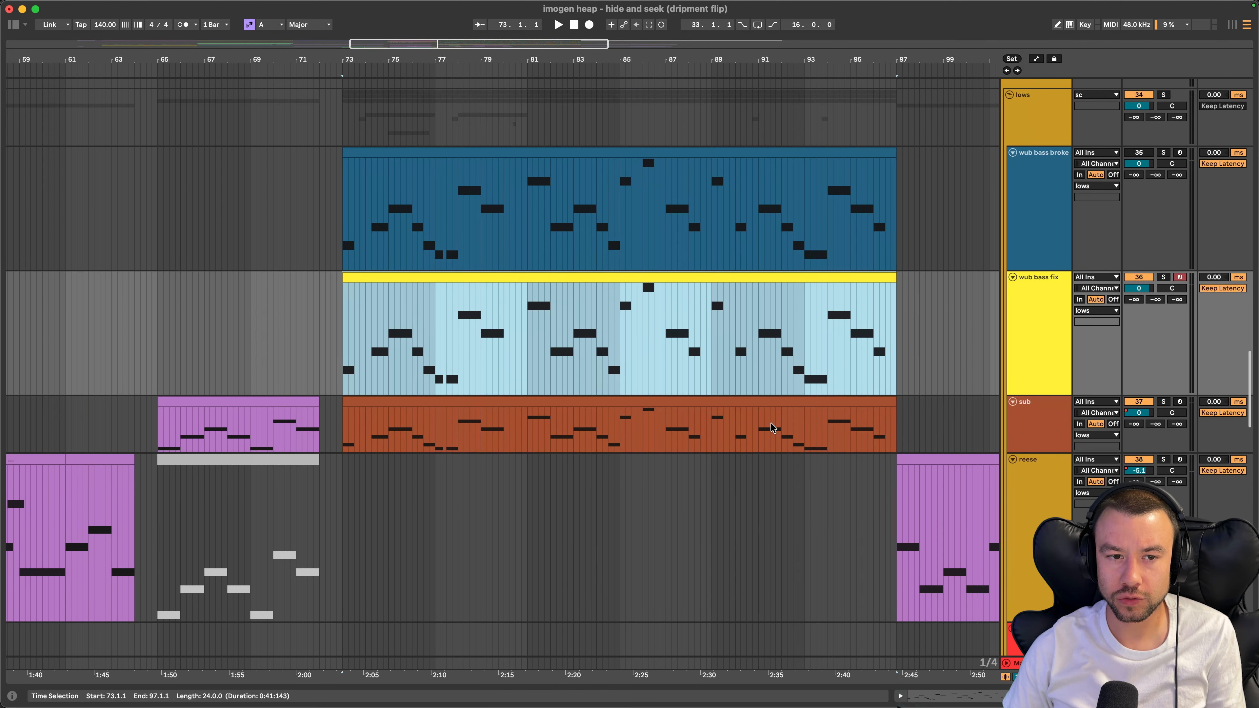
{"action": "left_click", "coordinate": [1164, 423]}
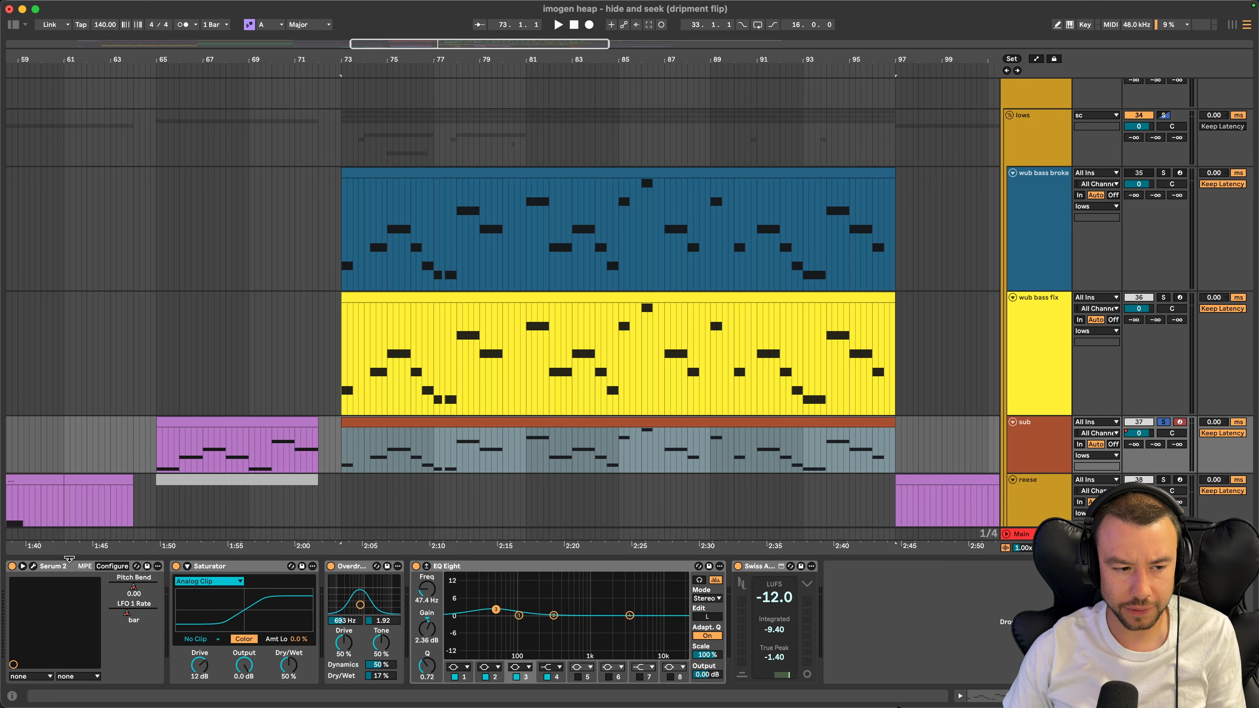
{"action": "left_click", "coordinate": [35, 566]}
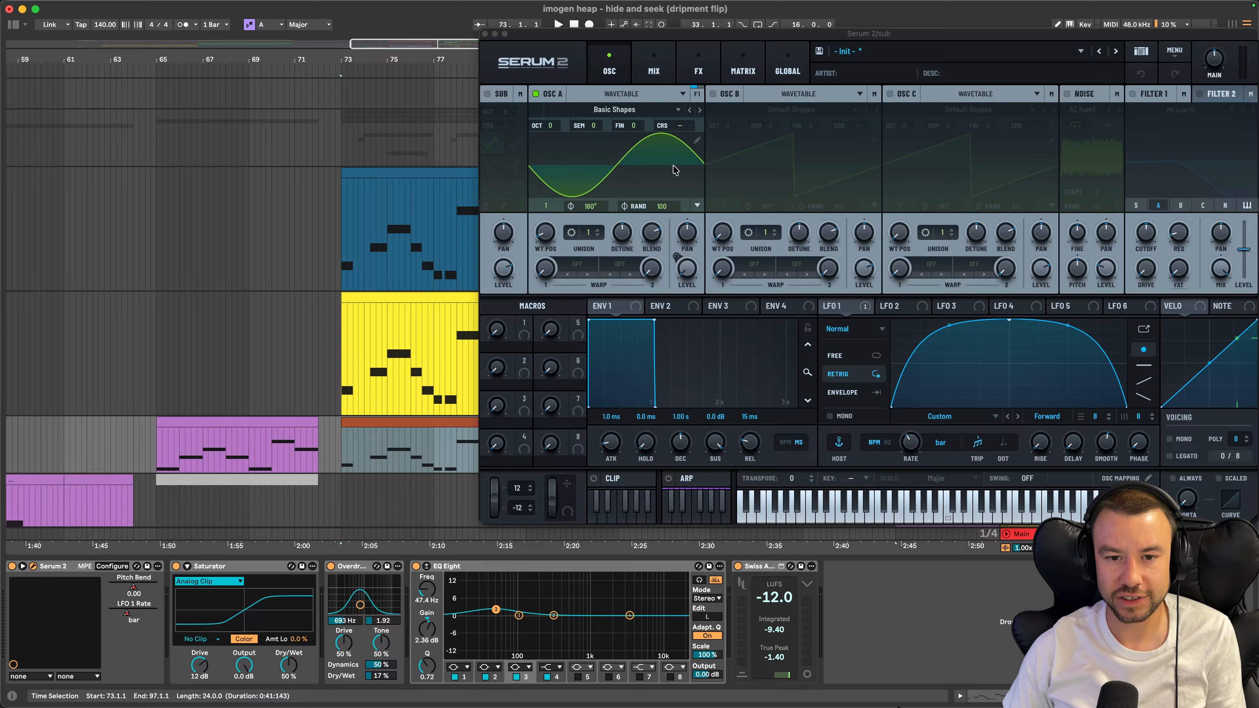
Examine the sub patch's LFO 1 shape, effects page and oscillator settings, and close the Serum 2 window
{"action": "left_click", "coordinate": [842, 308]}
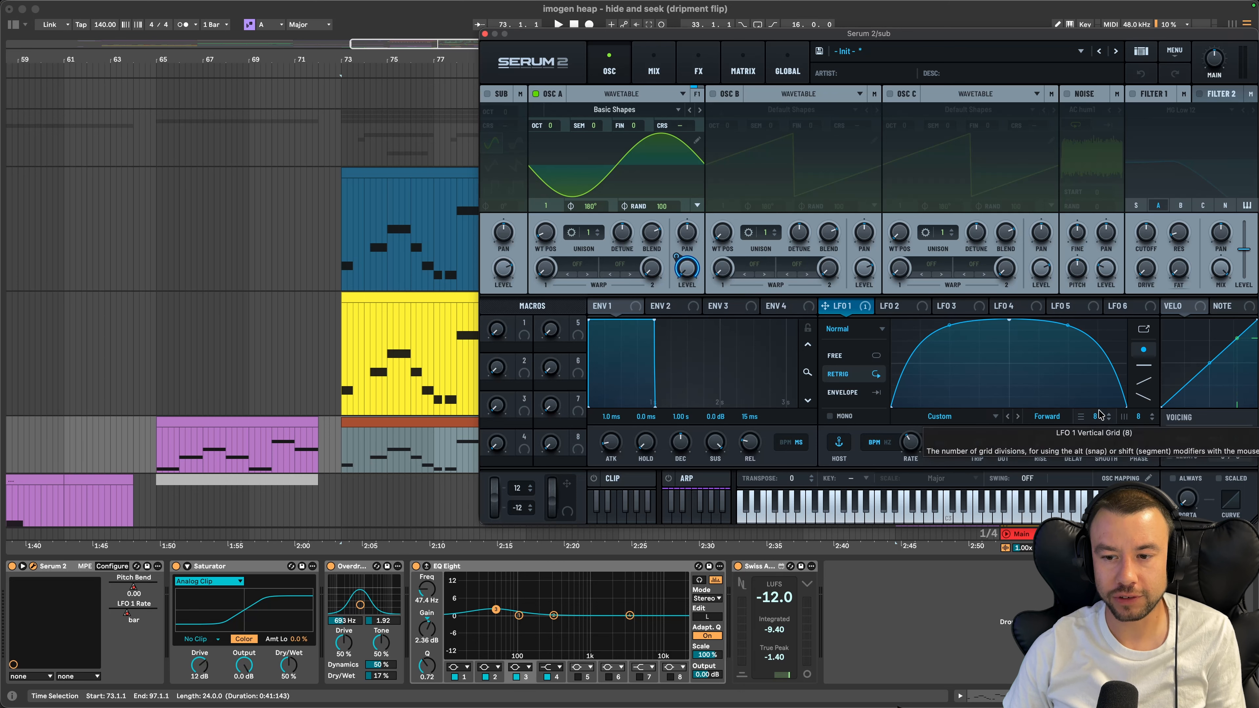
{"action": "left_click", "coordinate": [704, 57]}
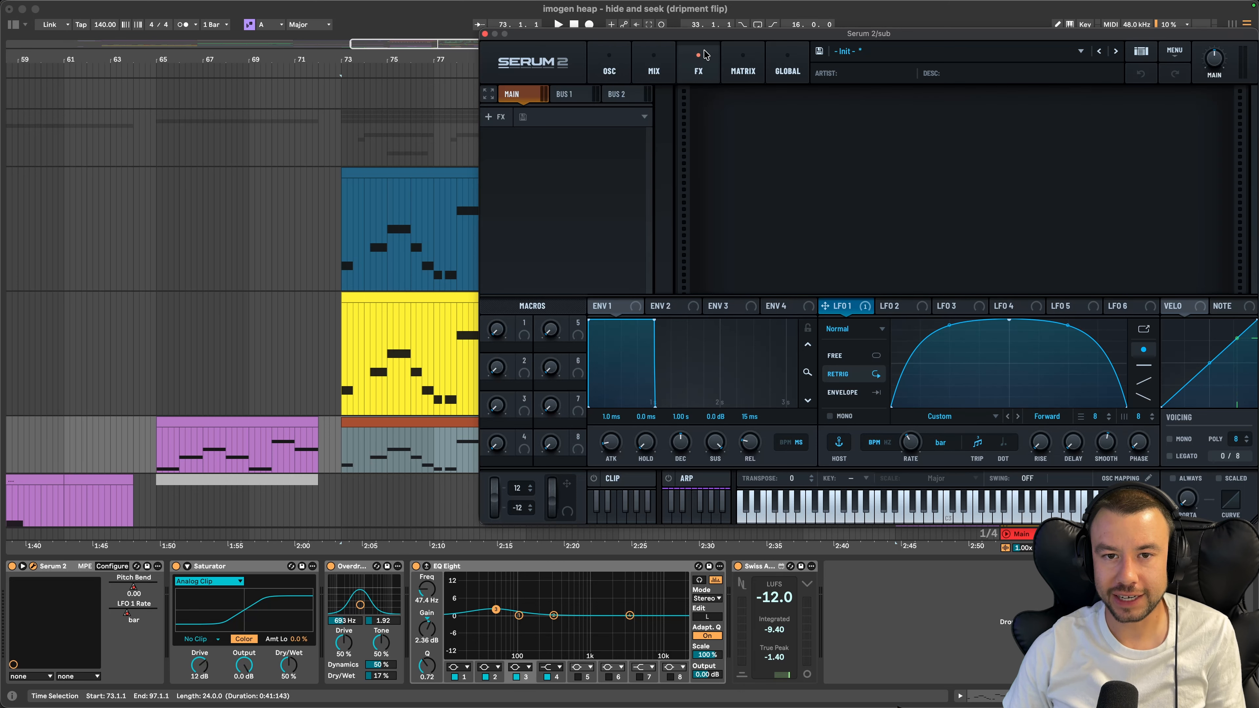
{"action": "left_click", "coordinate": [609, 64]}
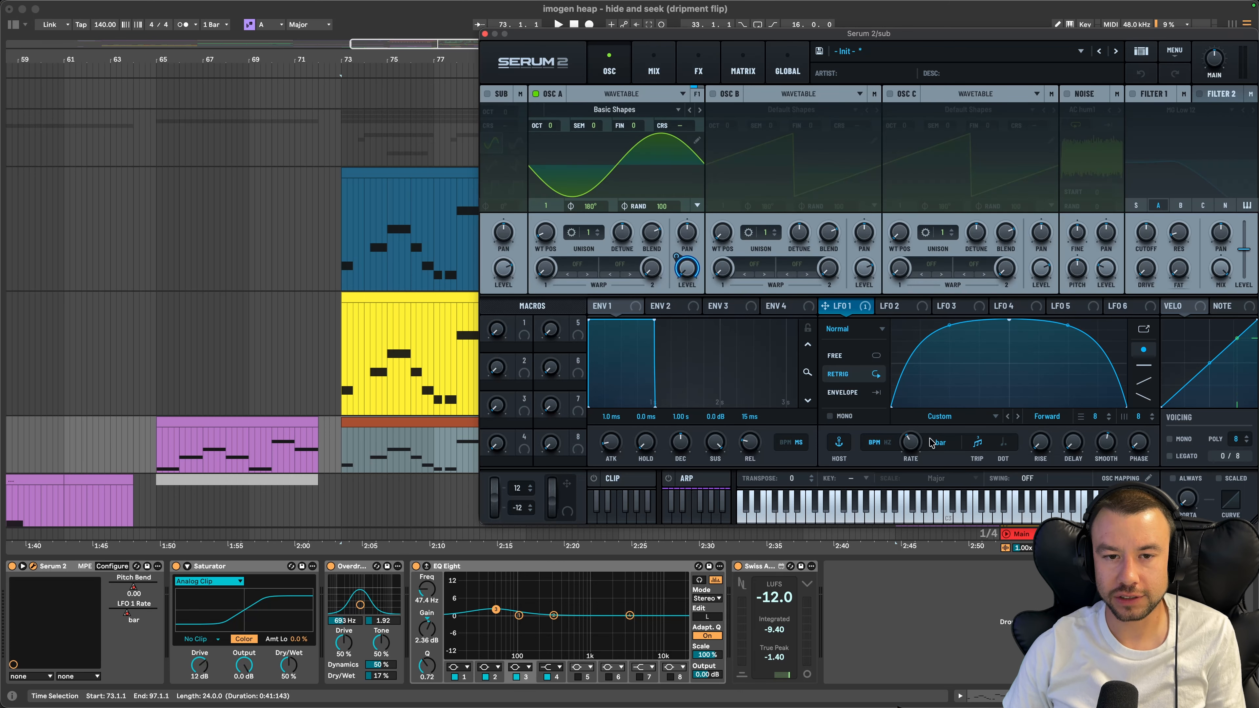
{"action": "left_click", "coordinate": [484, 34]}
Reopen the sub's Serum 2 window to check the sine-wave patch again, and leave it closed
{"action": "left_click", "coordinate": [34, 567]}
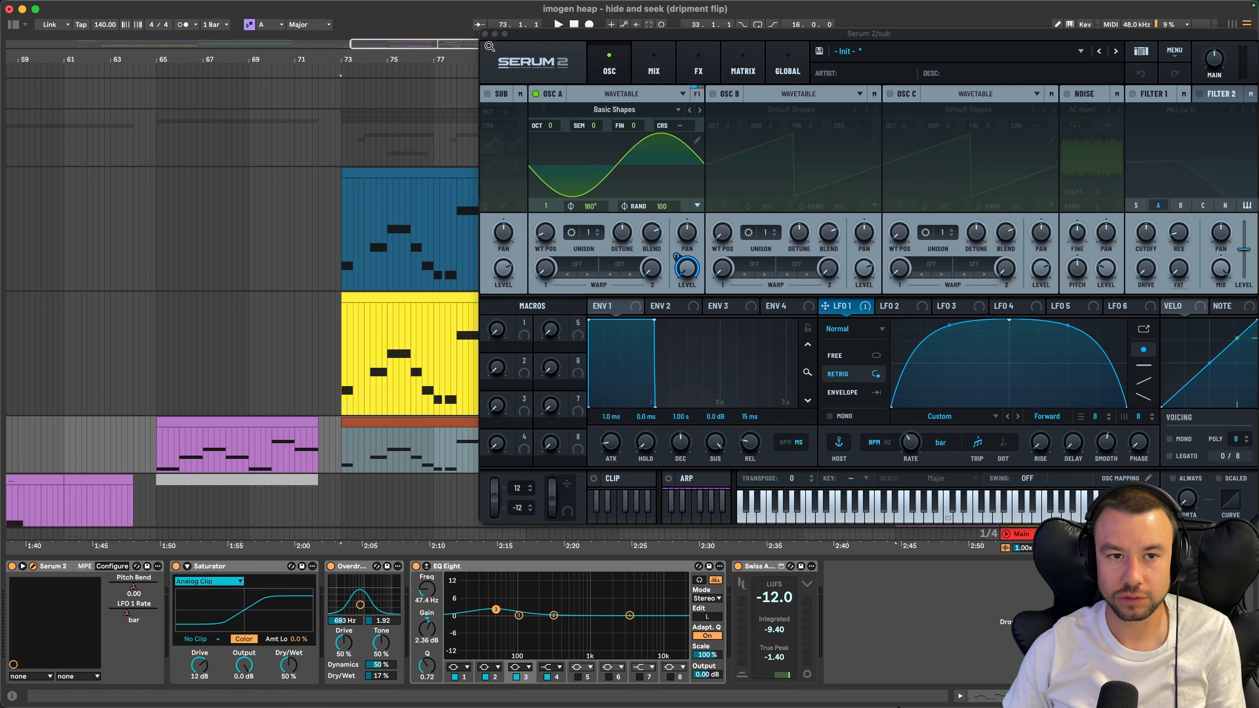
{"action": "left_click", "coordinate": [484, 34]}
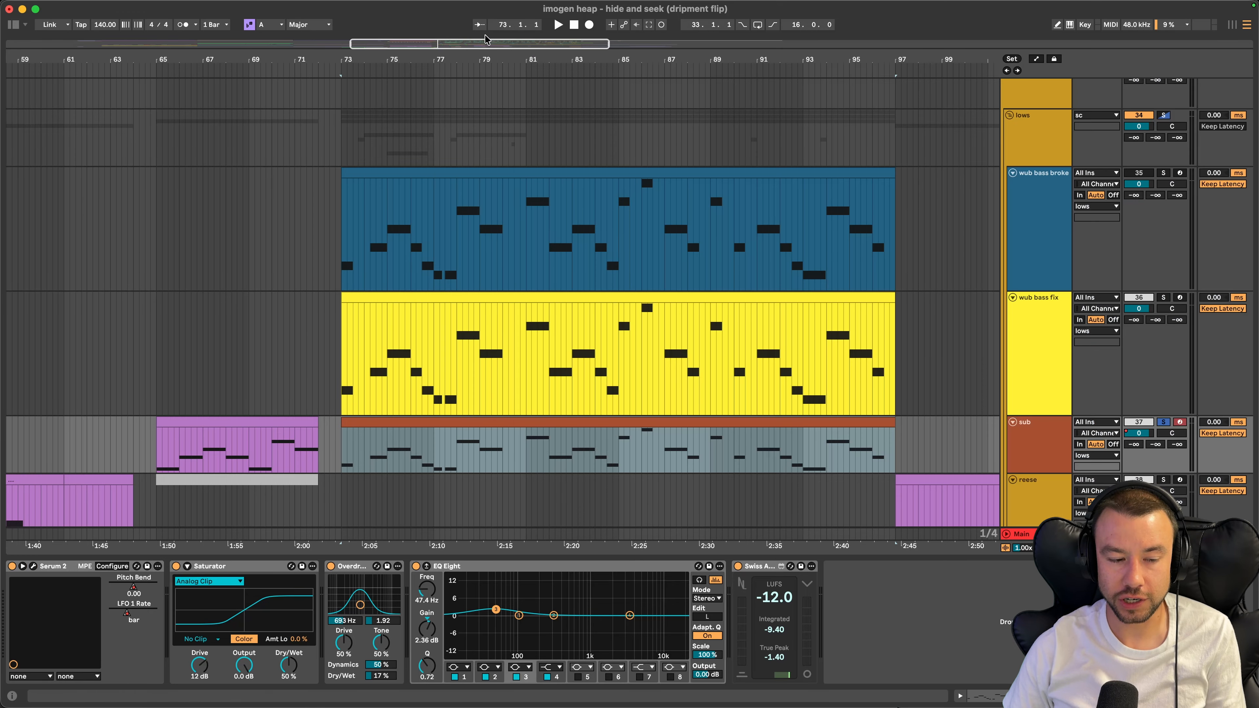
{"action": "left_click", "coordinate": [34, 567]}
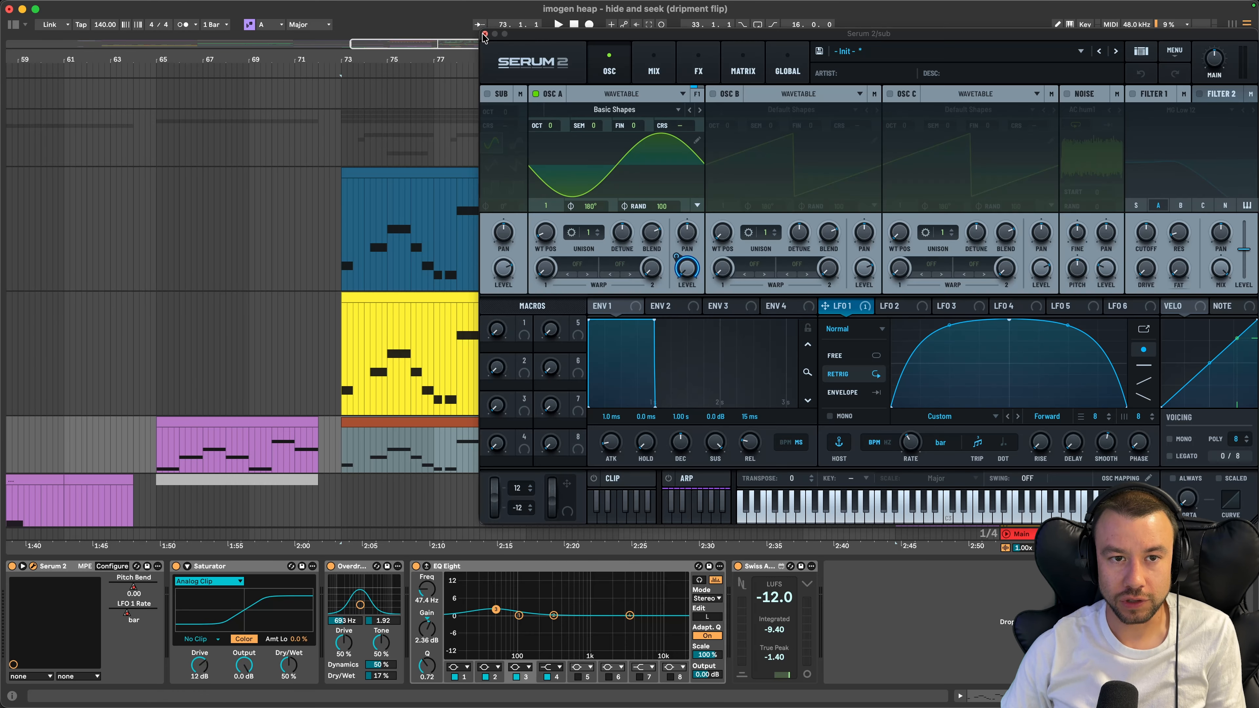
{"action": "left_click", "coordinate": [480, 31]}
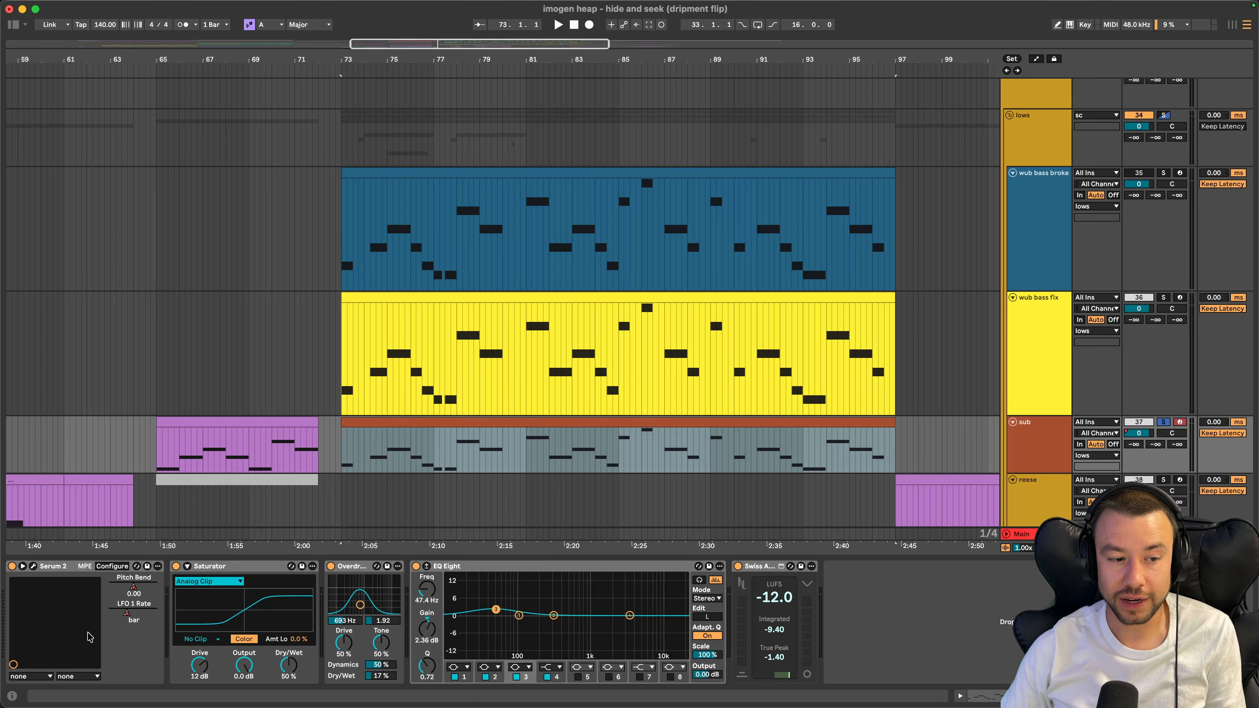
{"action": "left_click", "coordinate": [112, 566]}
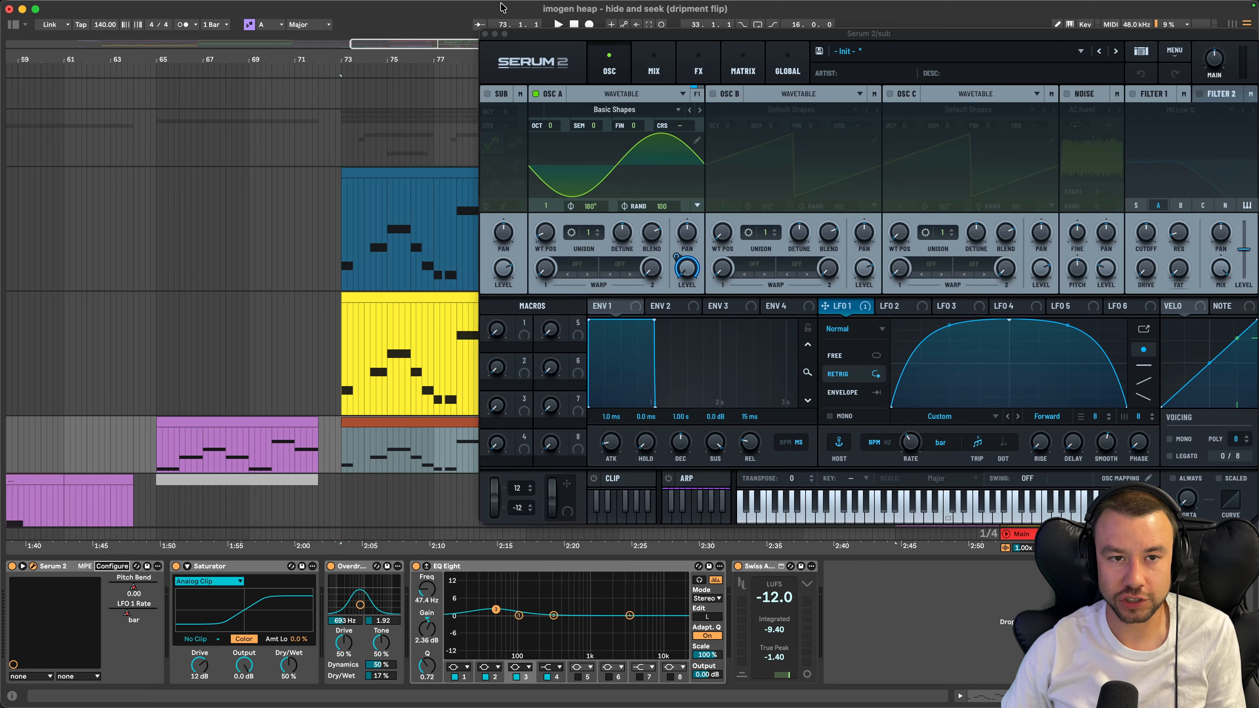
{"action": "left_click", "coordinate": [484, 34]}
Play the soloed sub from bar 73 while following its notes in the arrangement
{"action": "key", "text": "space"}
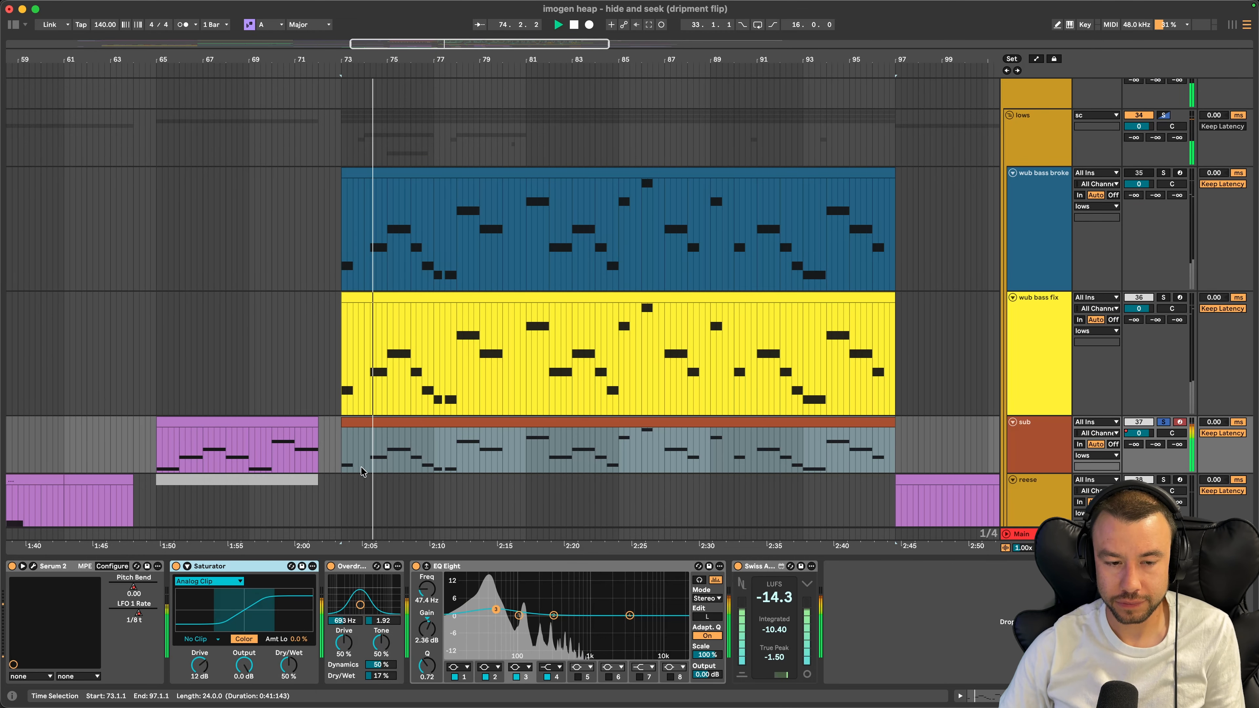
{"action": "scroll", "coordinate": [422, 461], "scroll_direction": "up", "scroll_amount": 3}
{"action": "scroll", "coordinate": [421, 460], "scroll_direction": "down", "scroll_amount": 1}
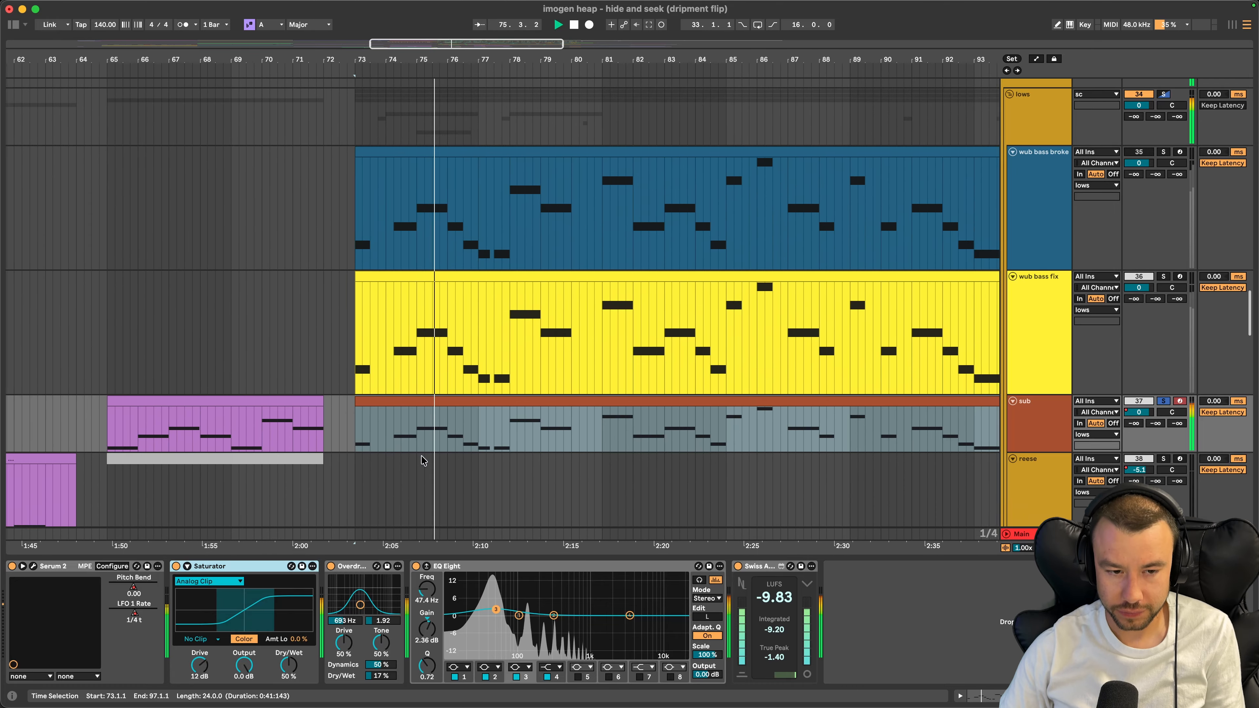
{"action": "scroll", "coordinate": [421, 460], "scroll_direction": "up", "scroll_amount": 1}
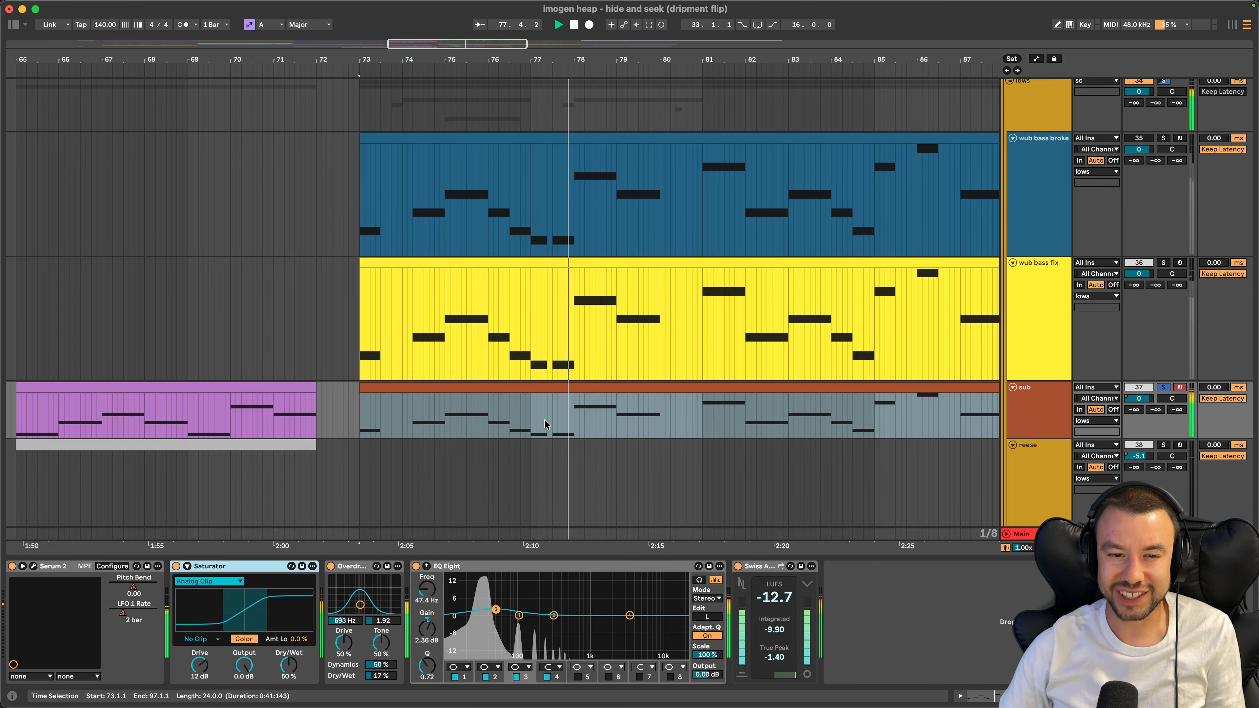
{"action": "scroll", "coordinate": [842, 348], "scroll_direction": "right", "scroll_amount": 2}
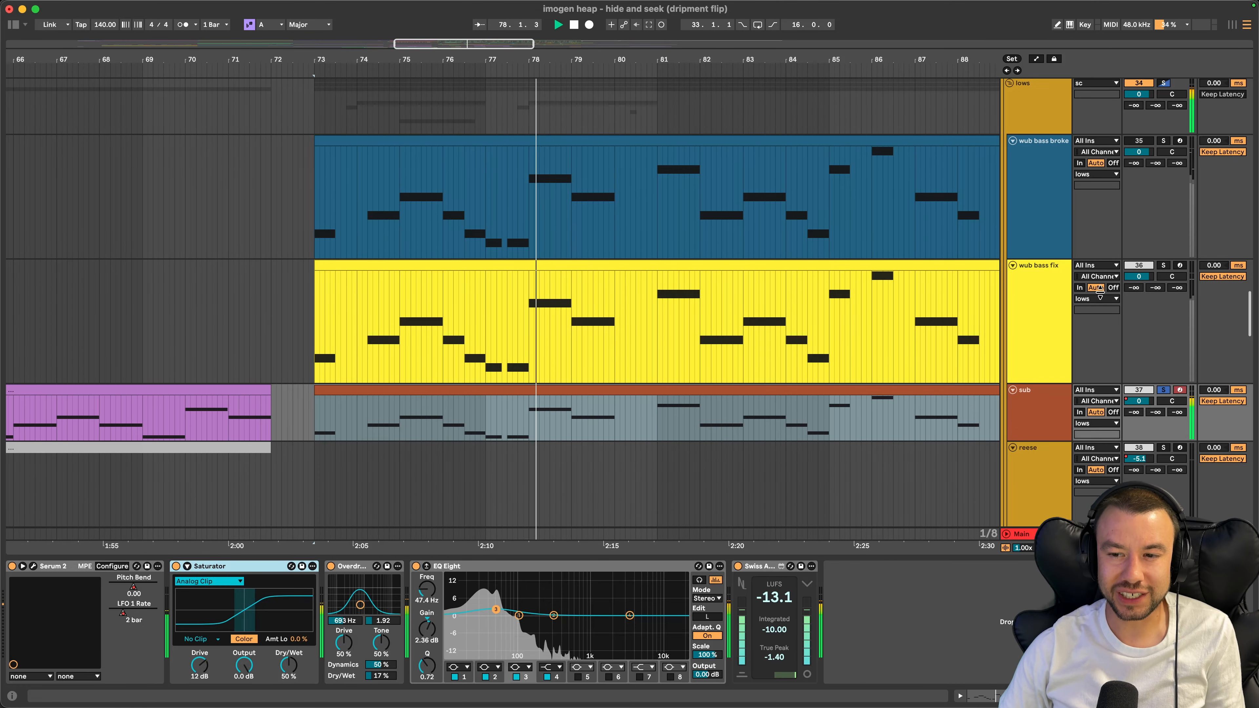
Solo the wub bass fix track alongside the sub and play both layers from bar 73
{"action": "left_click", "coordinate": [1164, 266]}
{"action": "left_click", "coordinate": [416, 273]}
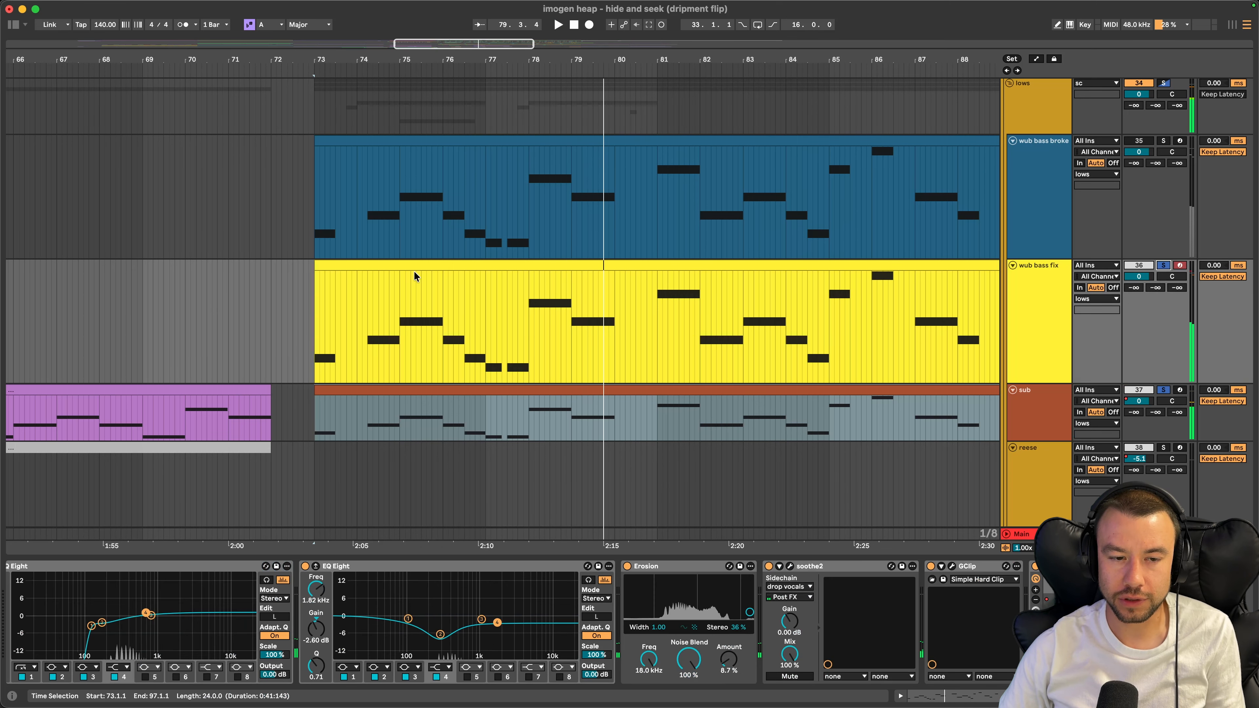
{"action": "key", "text": "space"}
{"action": "scroll", "coordinate": [340, 445], "scroll_direction": "up", "scroll_amount": 3}
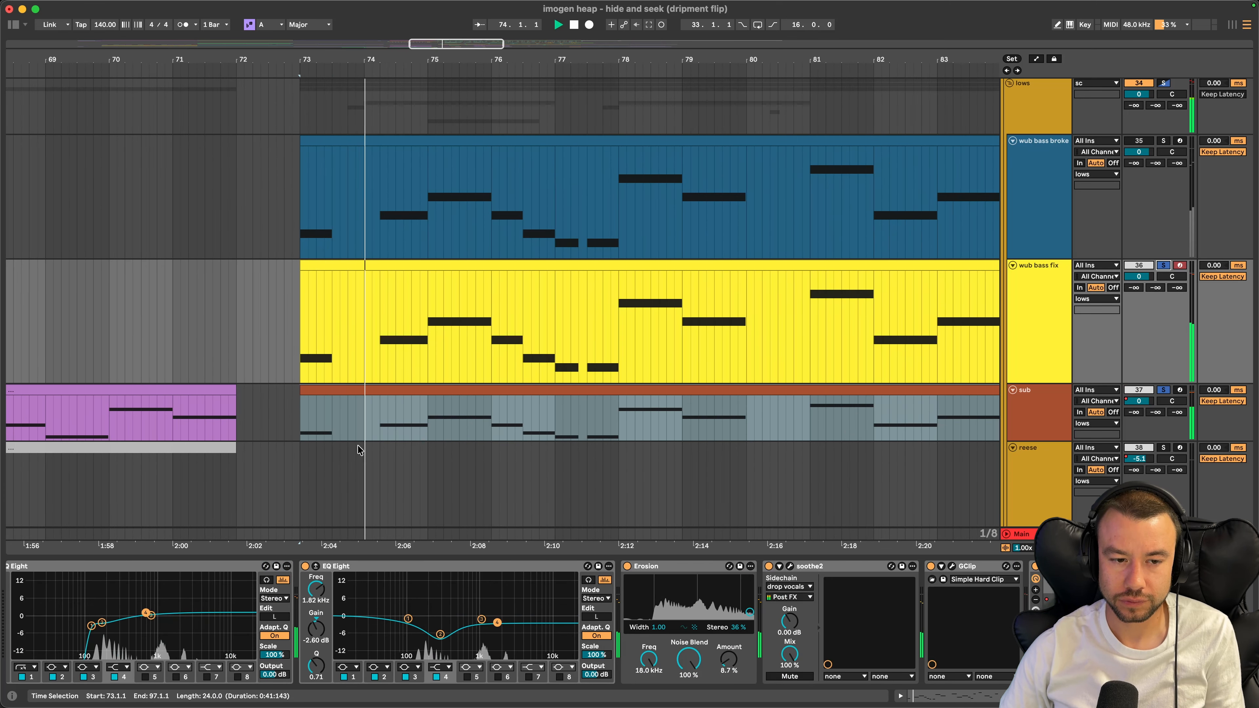
{"action": "scroll", "coordinate": [438, 449], "scroll_direction": "up", "scroll_amount": 1}
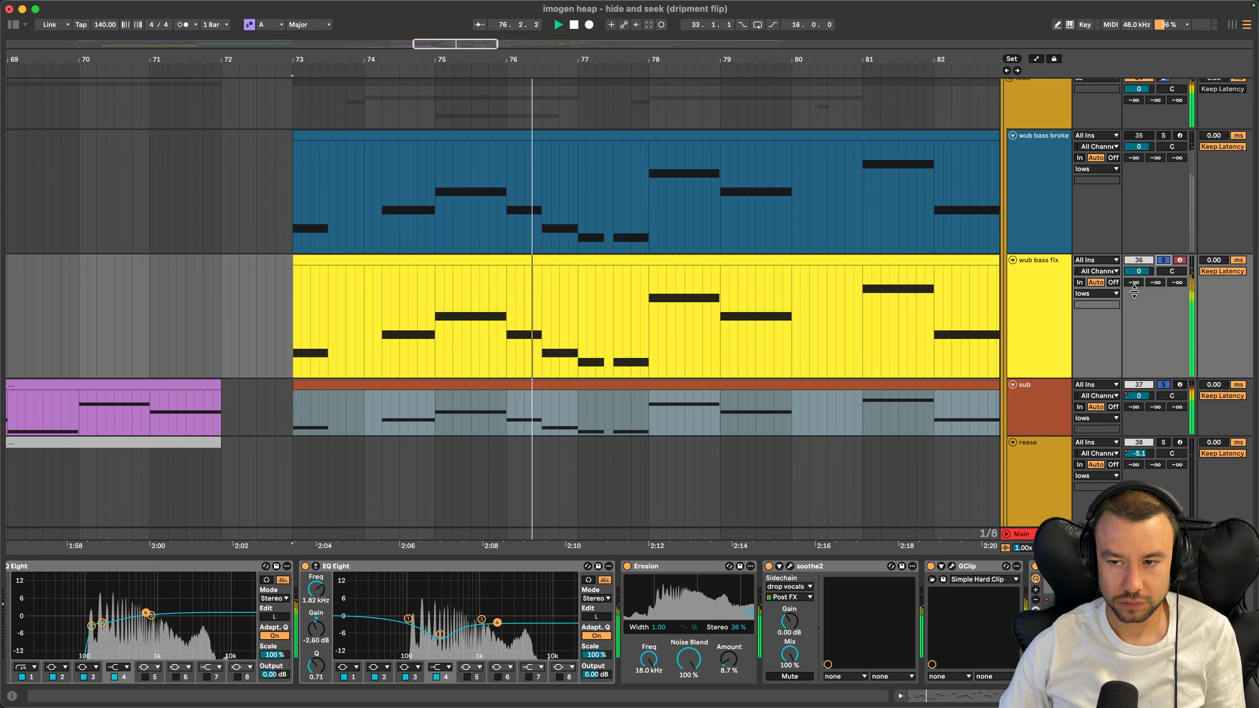
Stop playback and clear the solos on the wub bass fix and sub tracks
{"action": "left_click", "coordinate": [1164, 262]}
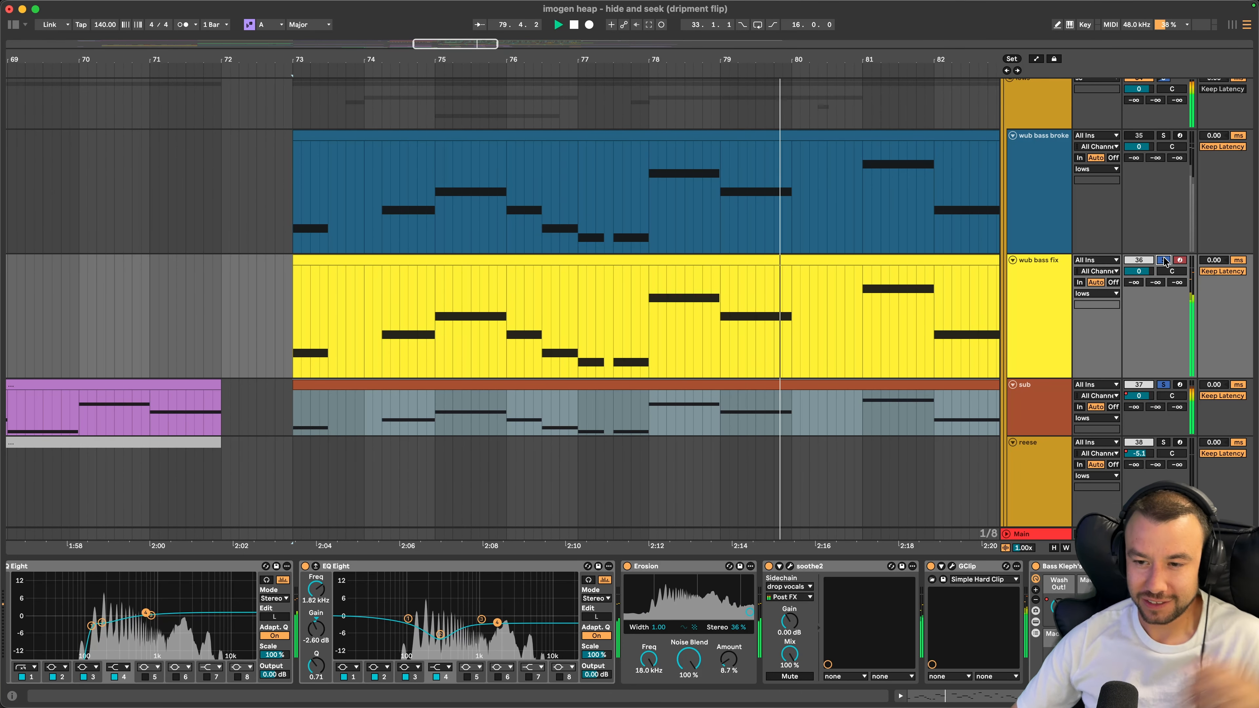
{"action": "key", "text": "space"}
{"action": "left_click", "coordinate": [556, 367]}
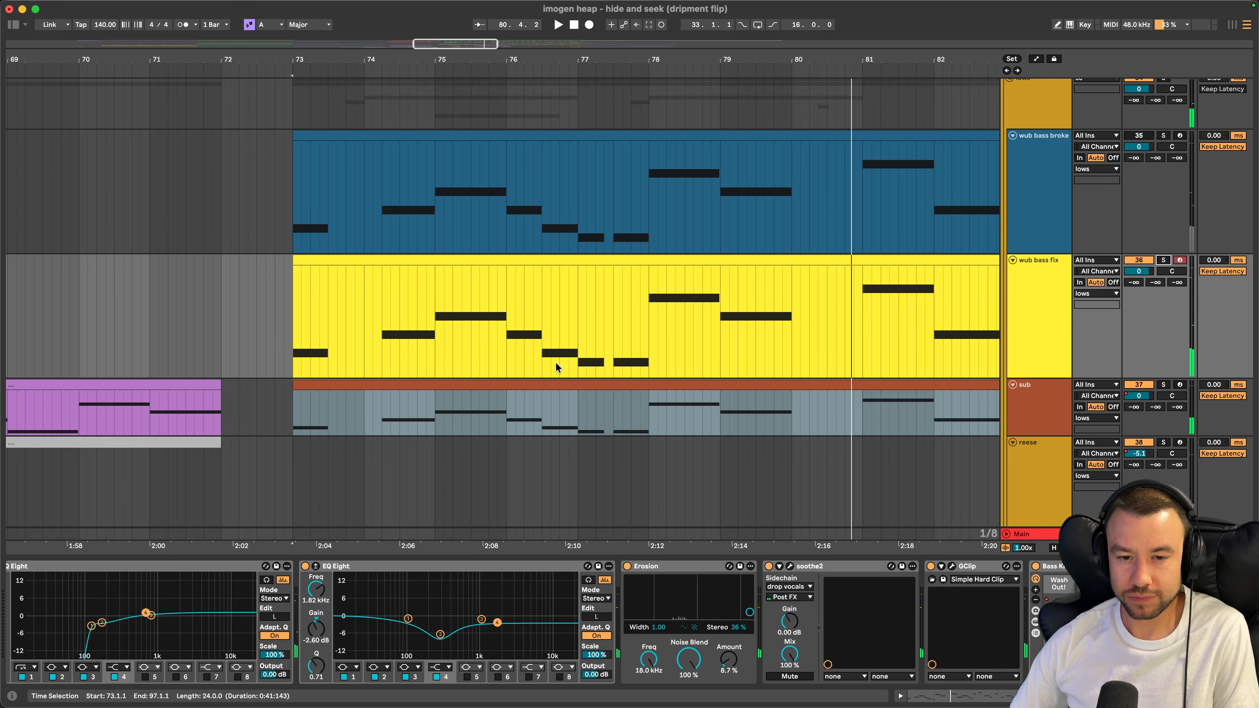
{"action": "scroll", "coordinate": [493, 336], "scroll_direction": "down", "scroll_amount": 5}
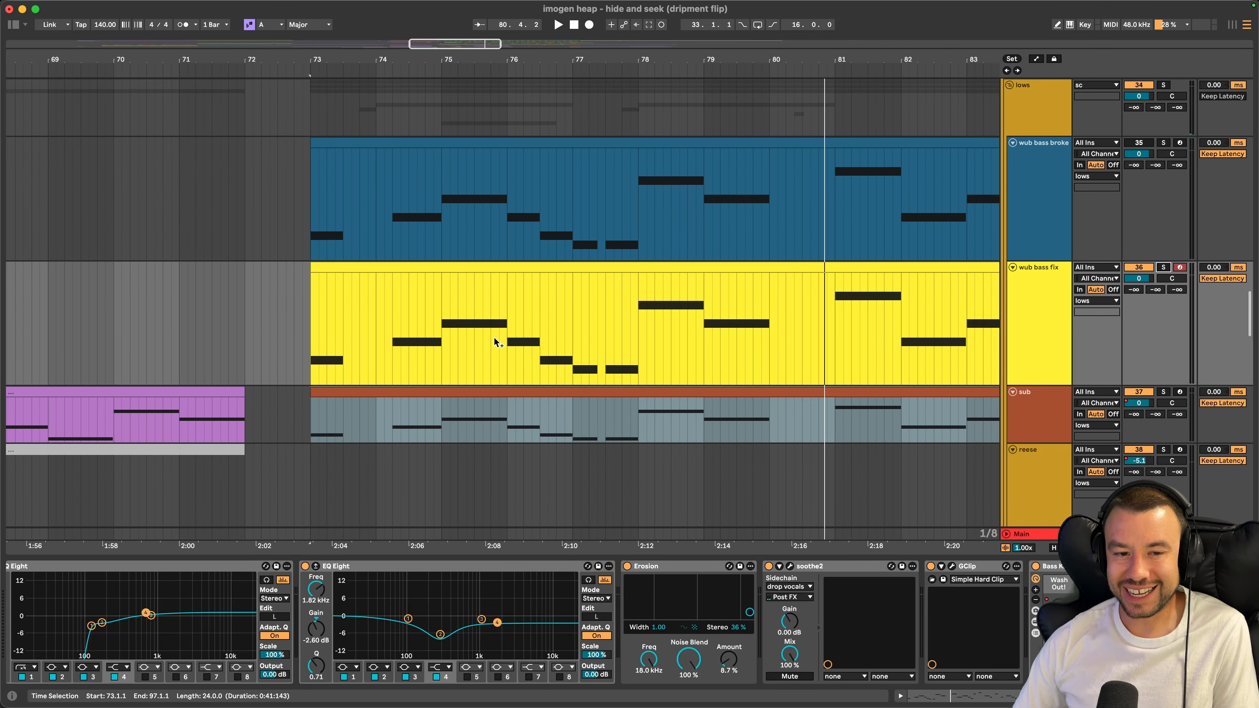
Collapse the blue wub bass broke track above the wub bass fix track
{"action": "left_click", "coordinate": [334, 219]}
{"action": "scroll", "coordinate": [334, 219], "scroll_direction": "down", "scroll_amount": 5}
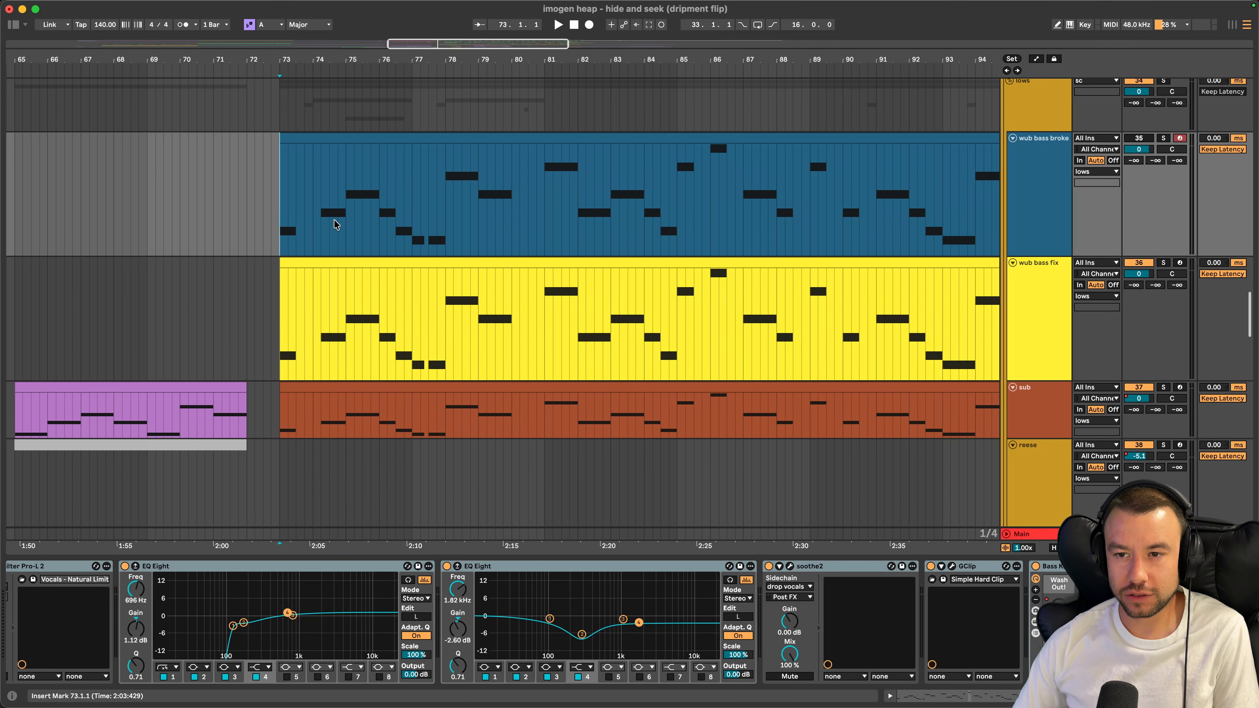
{"action": "left_click", "coordinate": [1040, 200]}
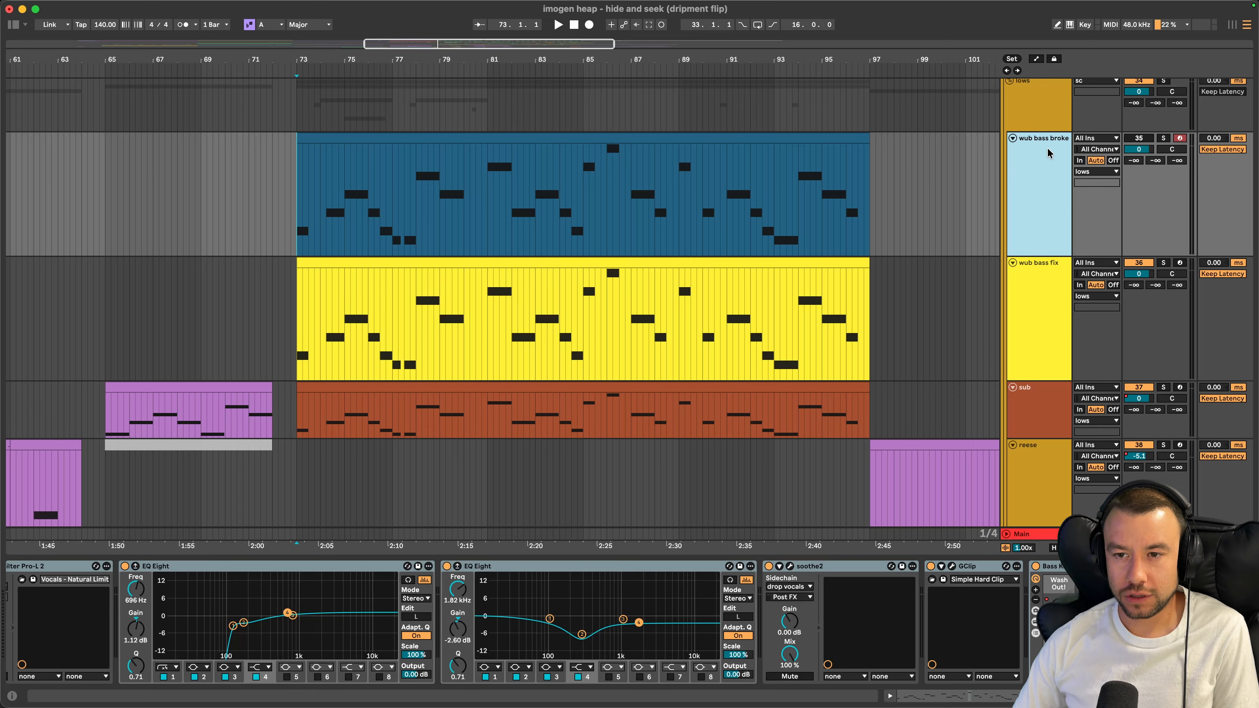
{"action": "left_click", "coordinate": [1011, 139]}
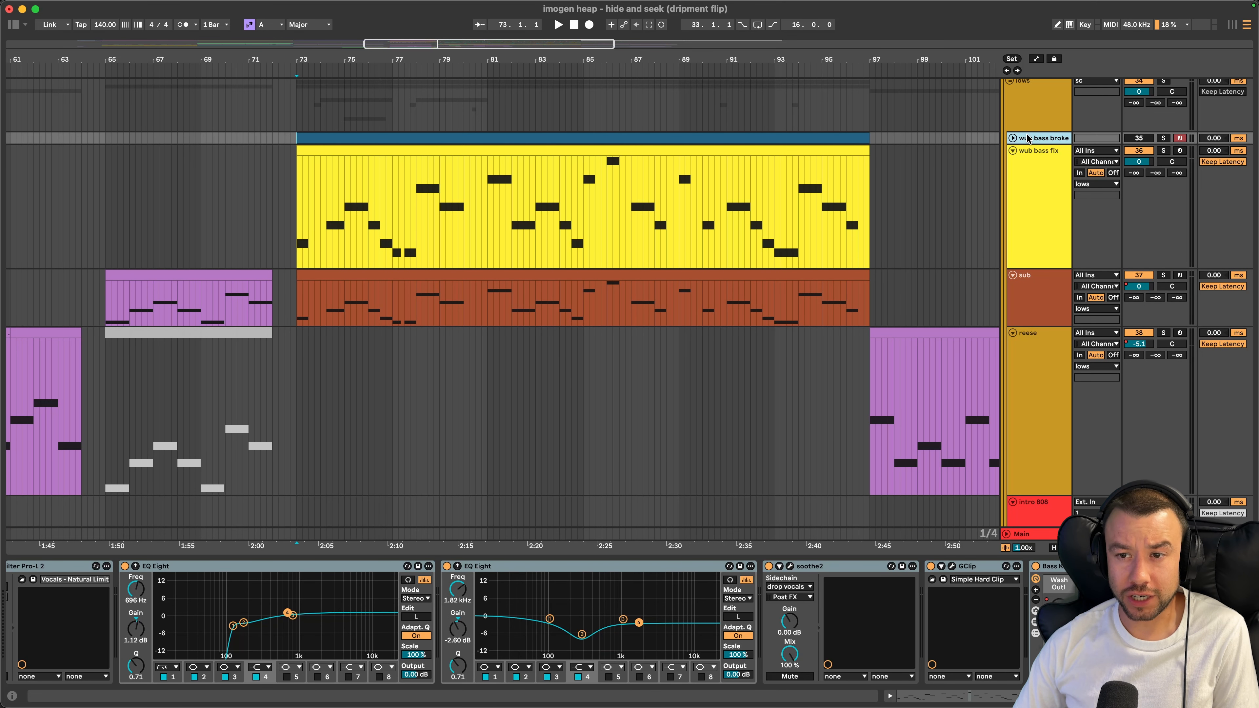
Select the wub bass fix clip spanning bars 73 to 97
{"action": "left_click", "coordinate": [296, 206]}
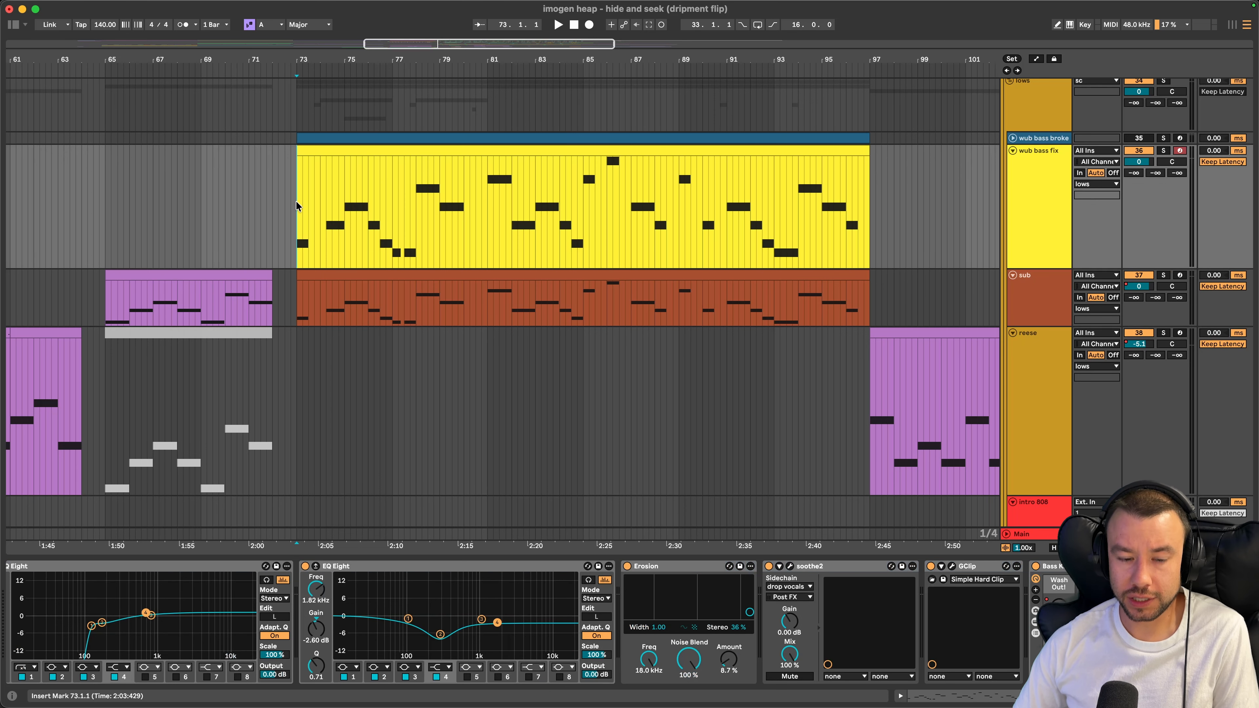
{"action": "scroll", "coordinate": [296, 206], "scroll_direction": "up", "scroll_amount": 2}
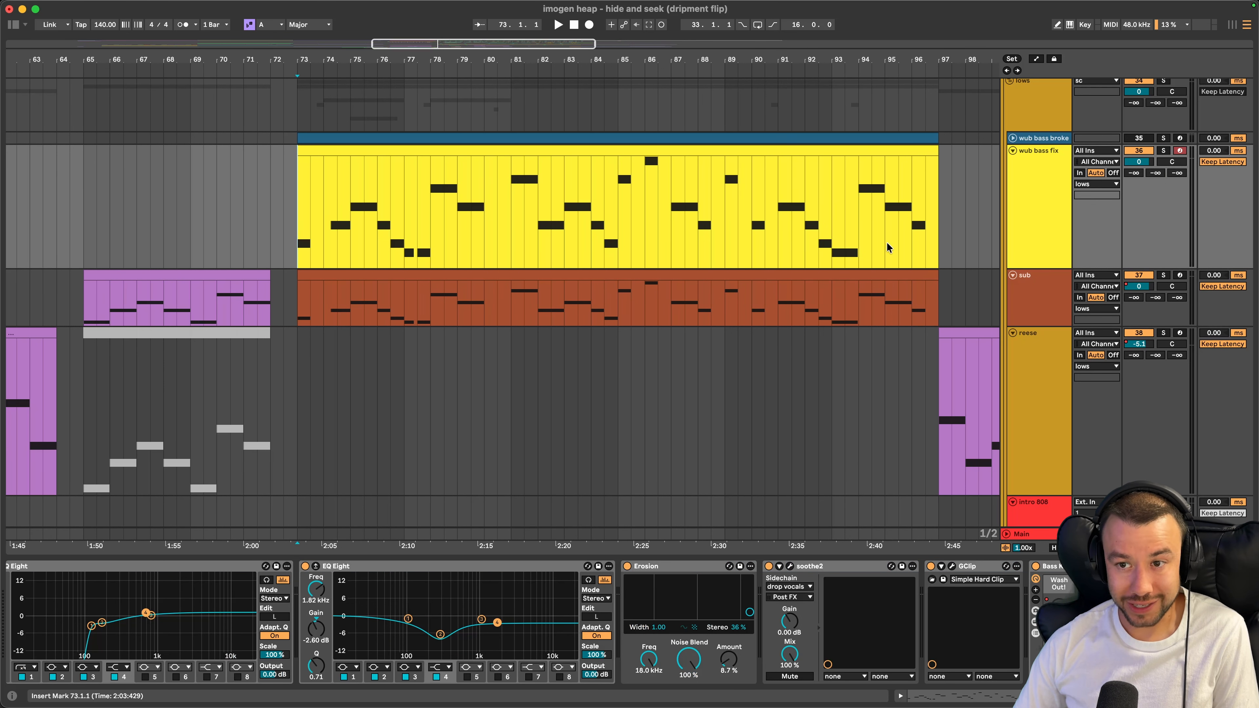
{"action": "left_click", "coordinate": [1014, 204]}
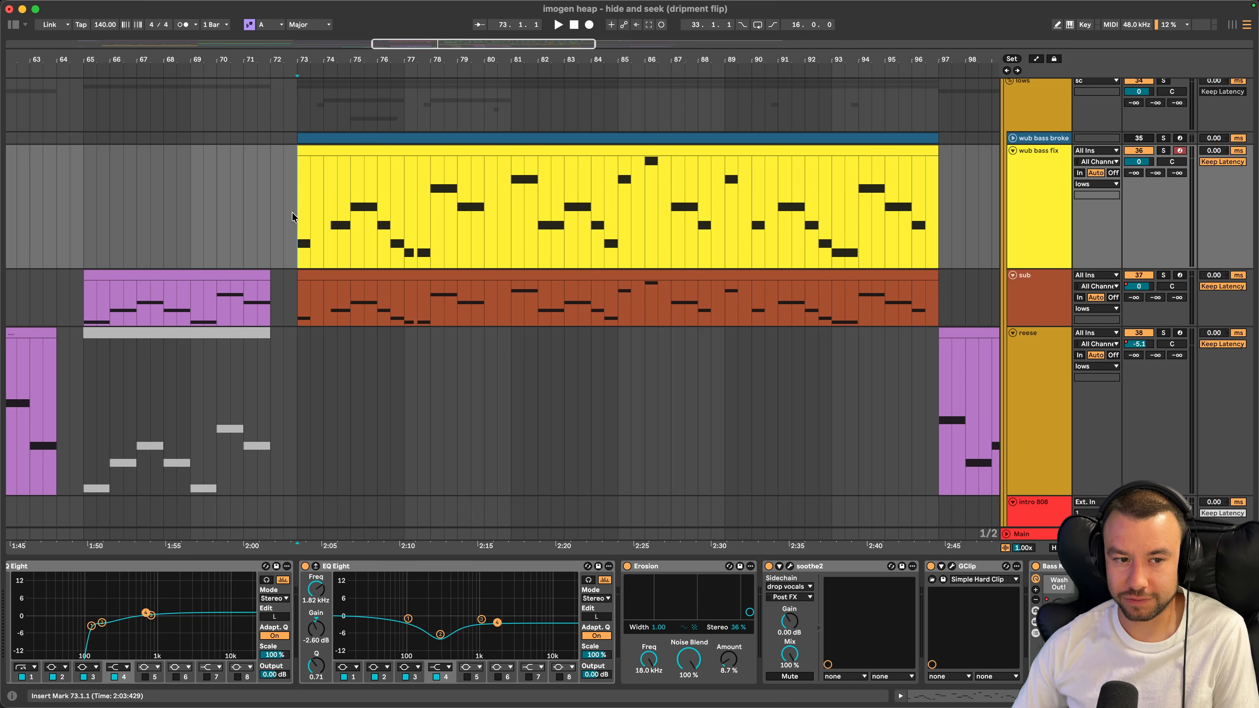
{"action": "scroll", "coordinate": [347, 277], "scroll_direction": "down", "scroll_amount": 10}
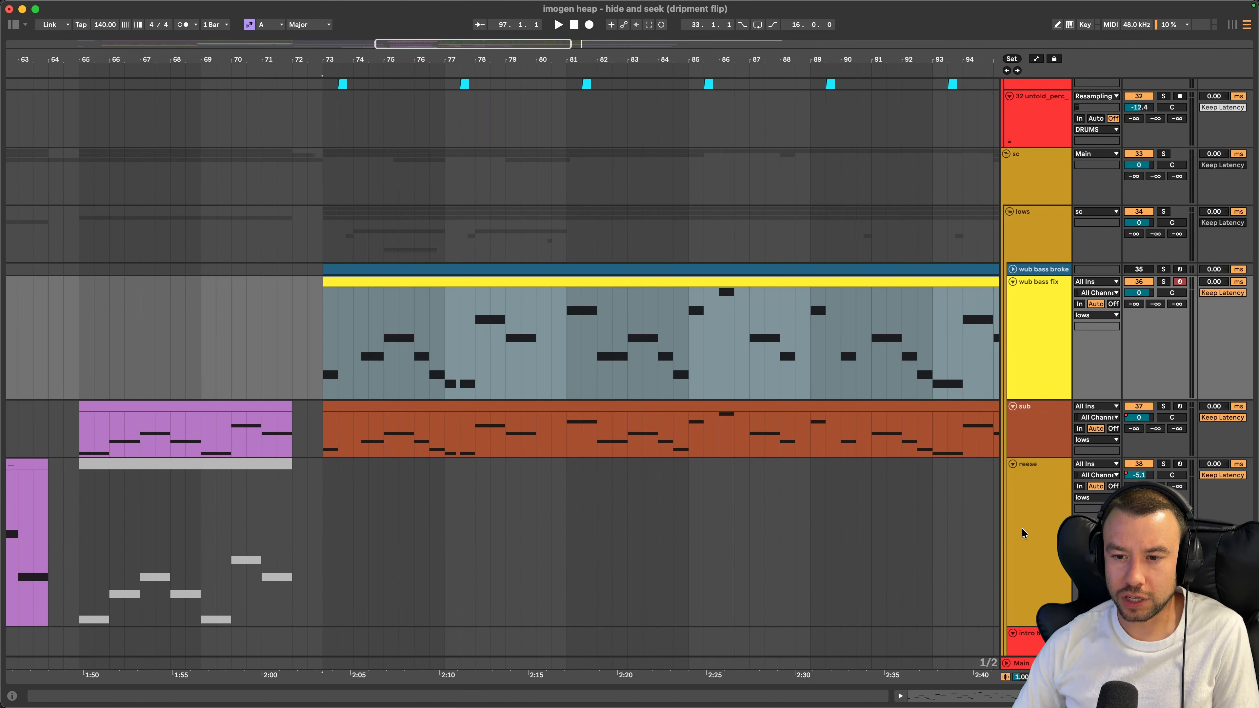
Show the sub track's device chain and examine its Saturator, Overdrive and EQ Eight settings
{"action": "double_click", "coordinate": [1035, 427]}
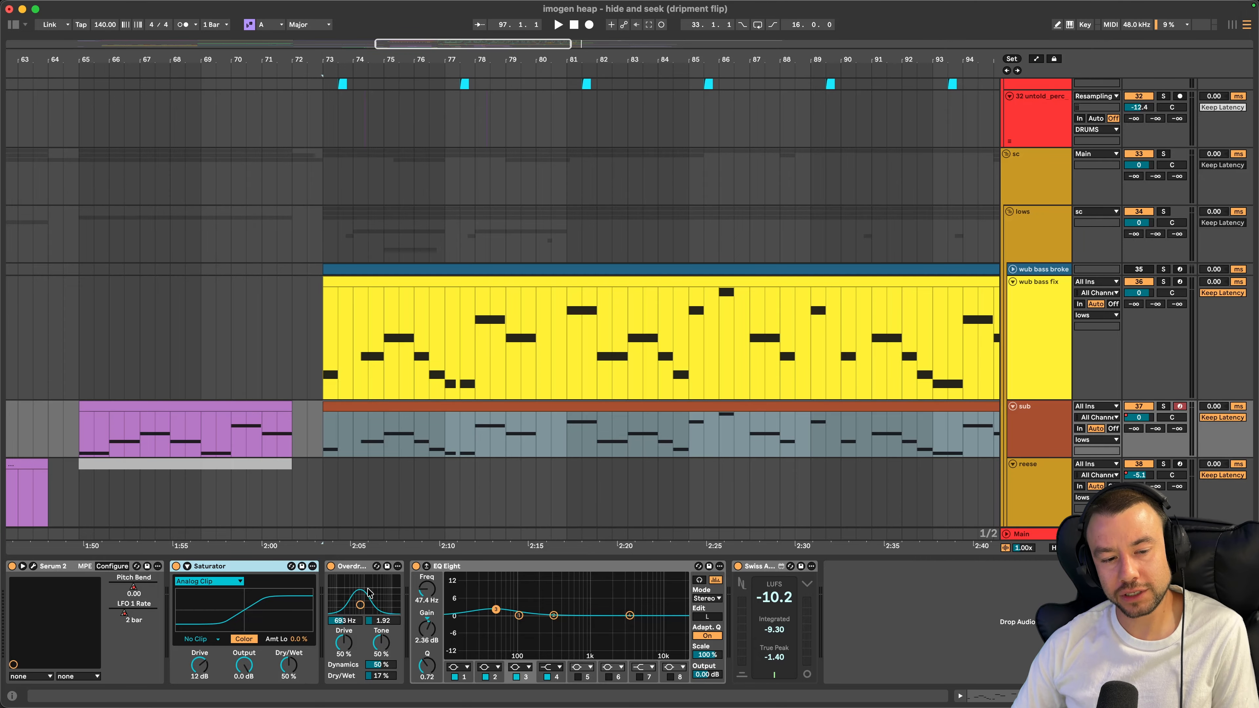
{"action": "left_click", "coordinate": [359, 574]}
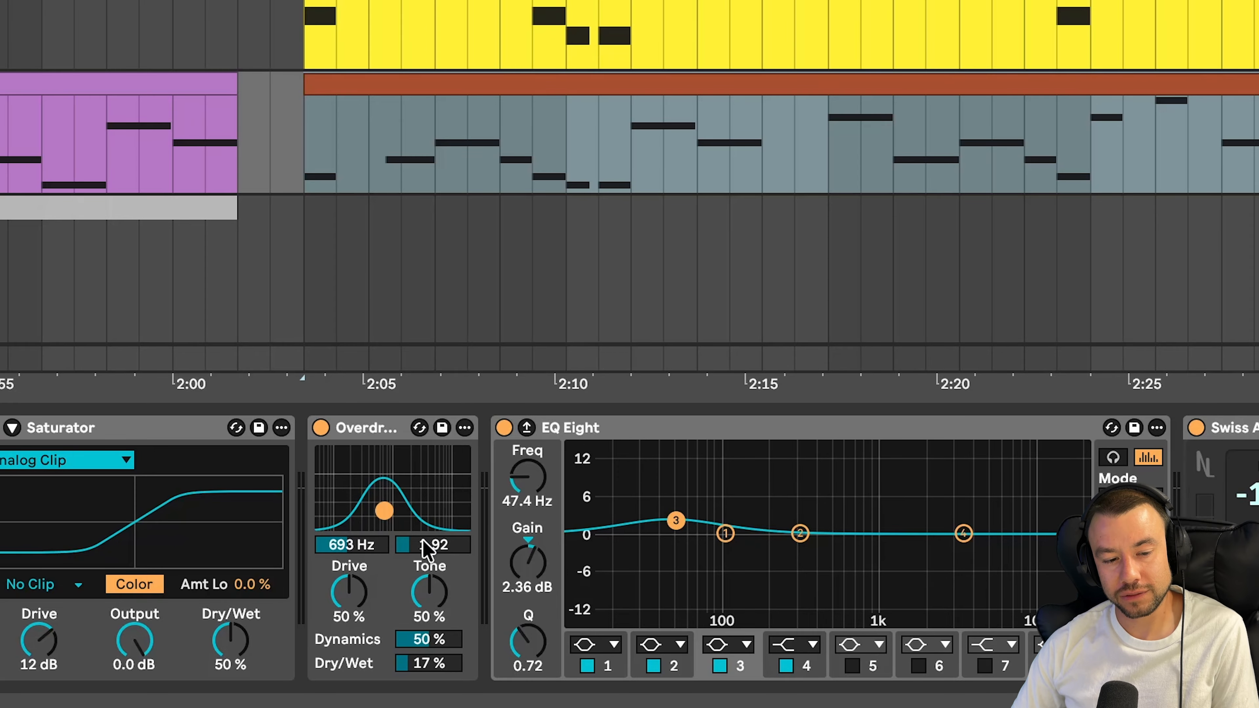
{"action": "left_click", "coordinate": [590, 430]}
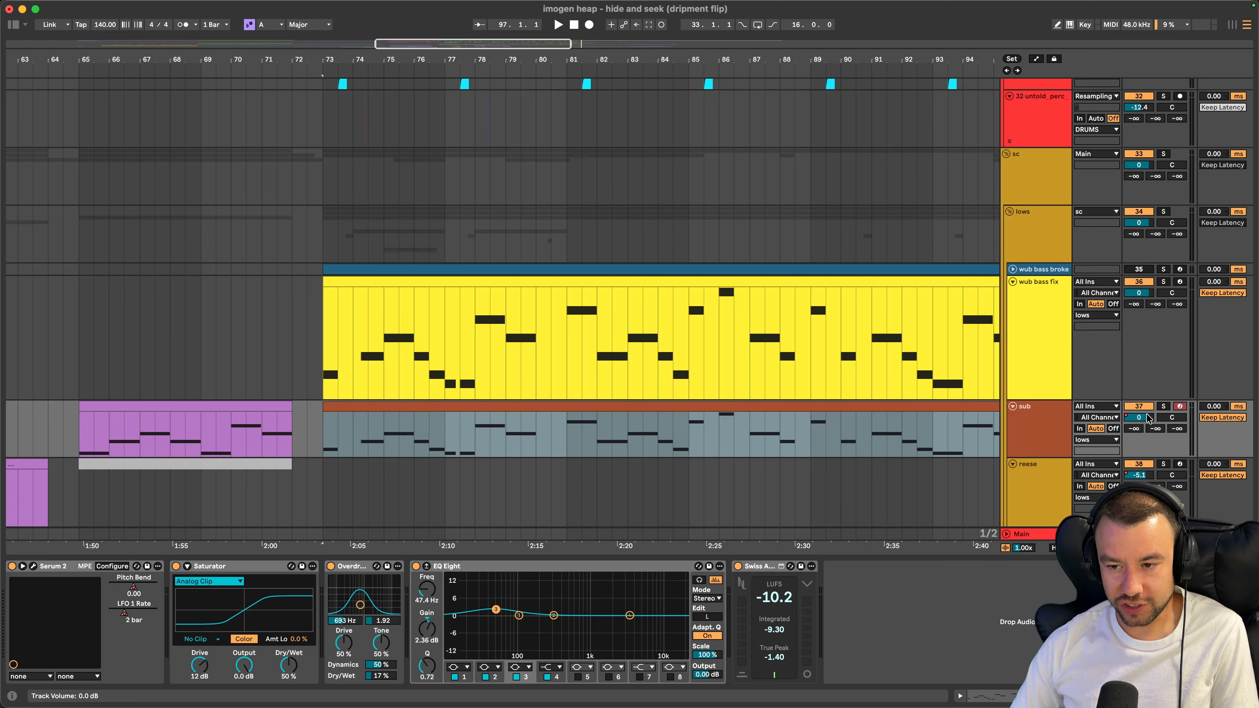
Solo the sub, play it from bar 74, and select bar 75 of its clip
{"action": "left_click", "coordinate": [354, 431]}
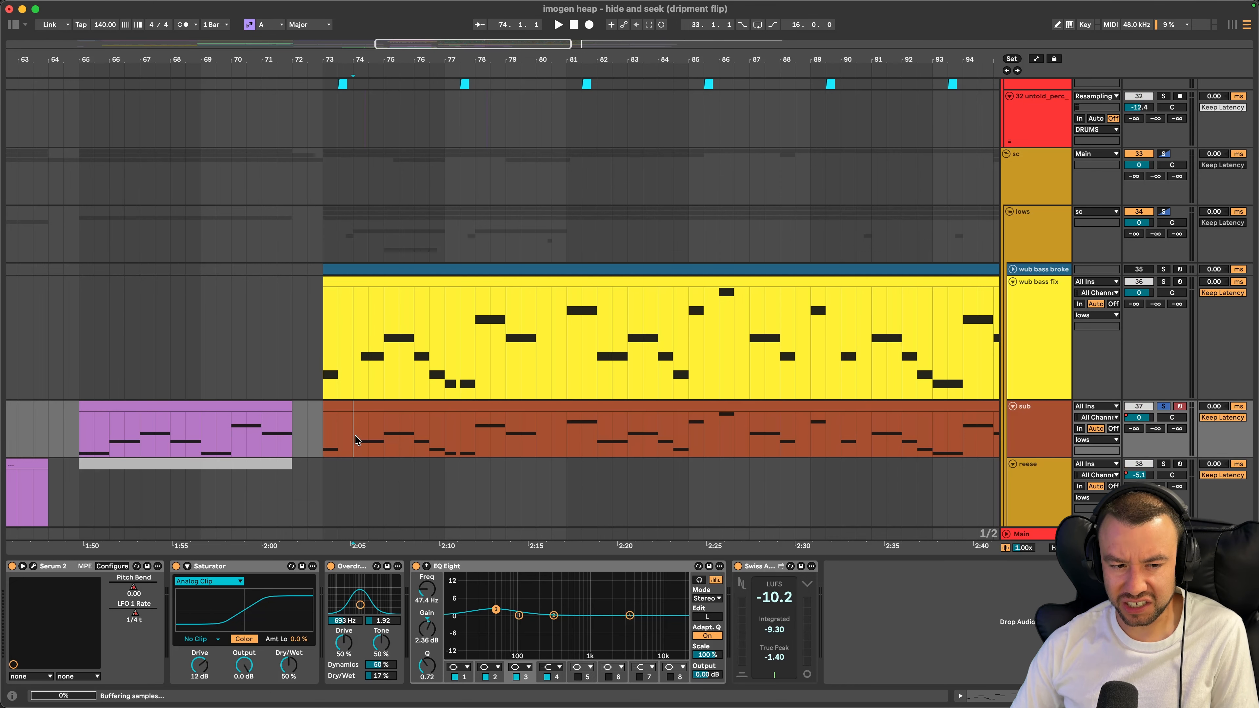
{"action": "key", "text": "space"}
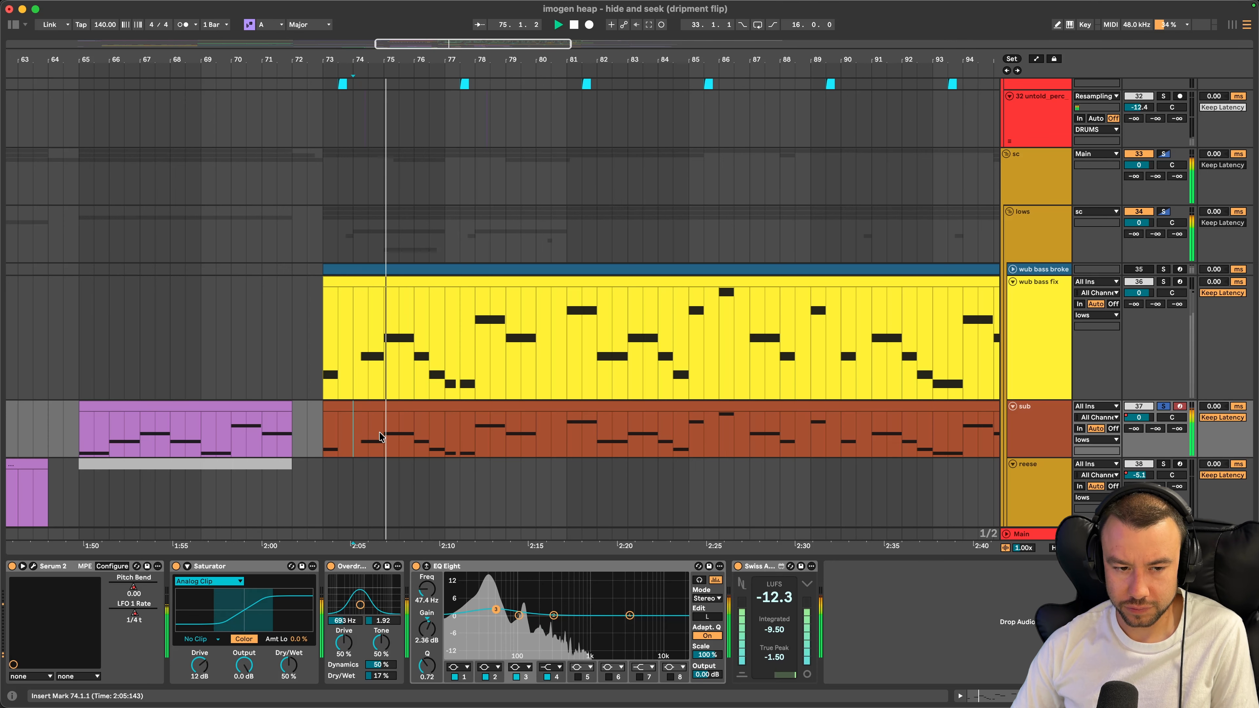
{"action": "left_click_drag", "start_coordinate": [391, 438], "coordinate": [411, 439]}
{"action": "key", "text": "space"}
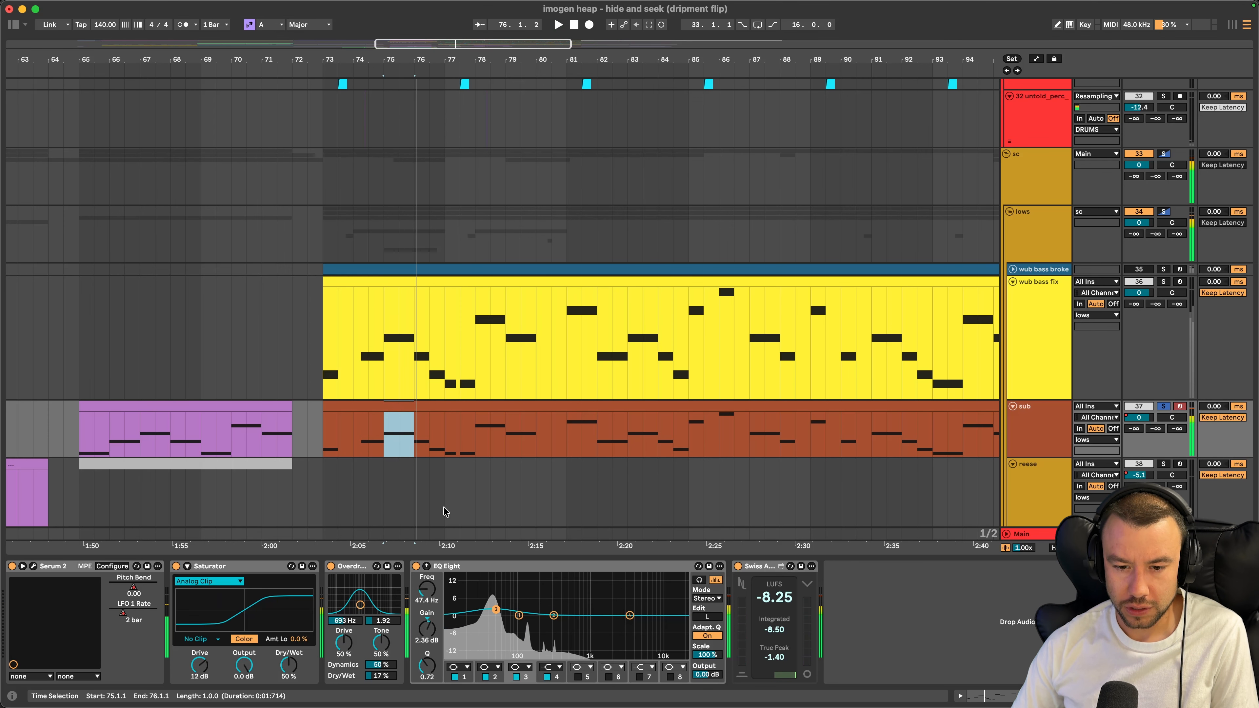
{"action": "scroll", "coordinate": [357, 461], "scroll_direction": "down", "scroll_amount": 5}
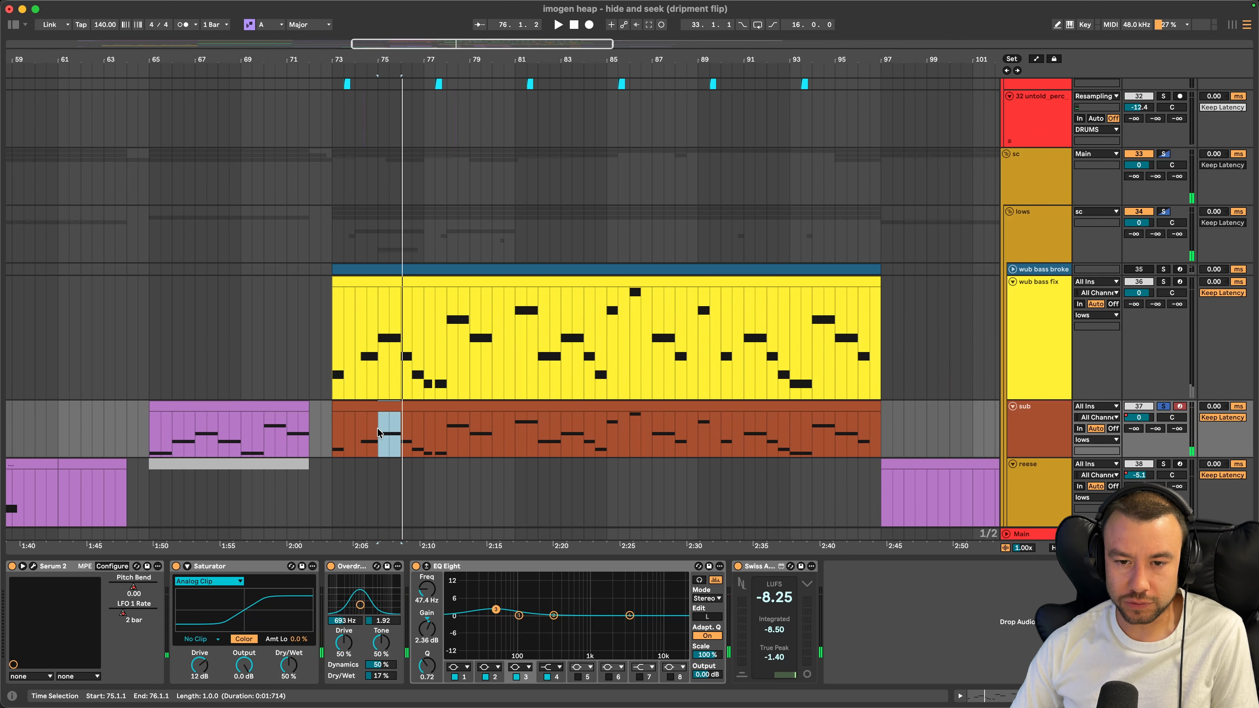
Solo the wub bass fix track, play its clip from bar 73 and show the start of its device chain
{"action": "left_click", "coordinate": [1164, 283]}
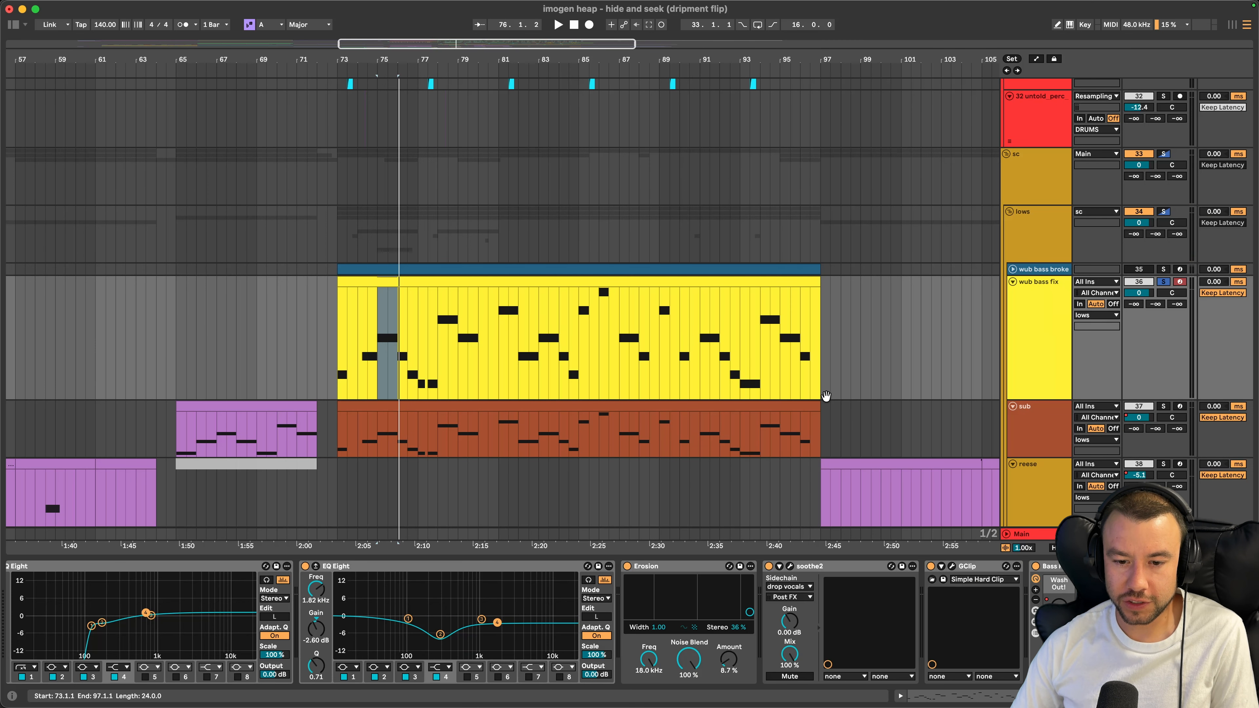
{"action": "left_click", "coordinate": [370, 282]}
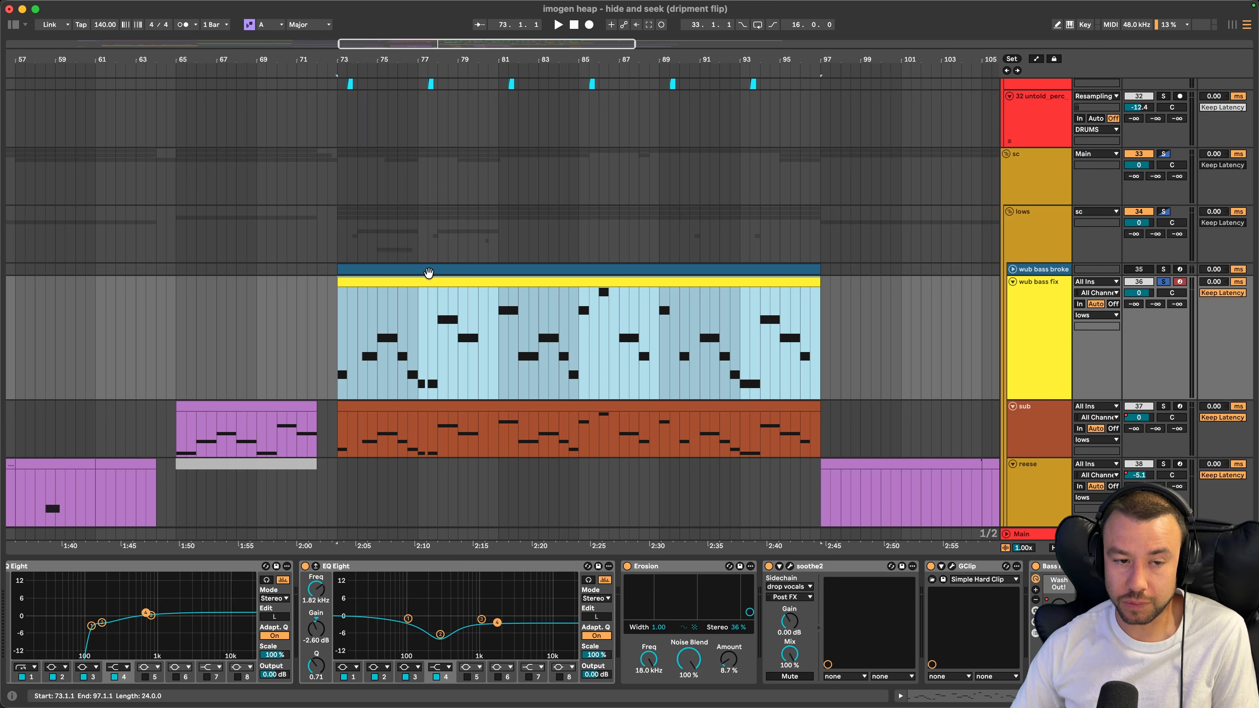
{"action": "key", "text": "space"}
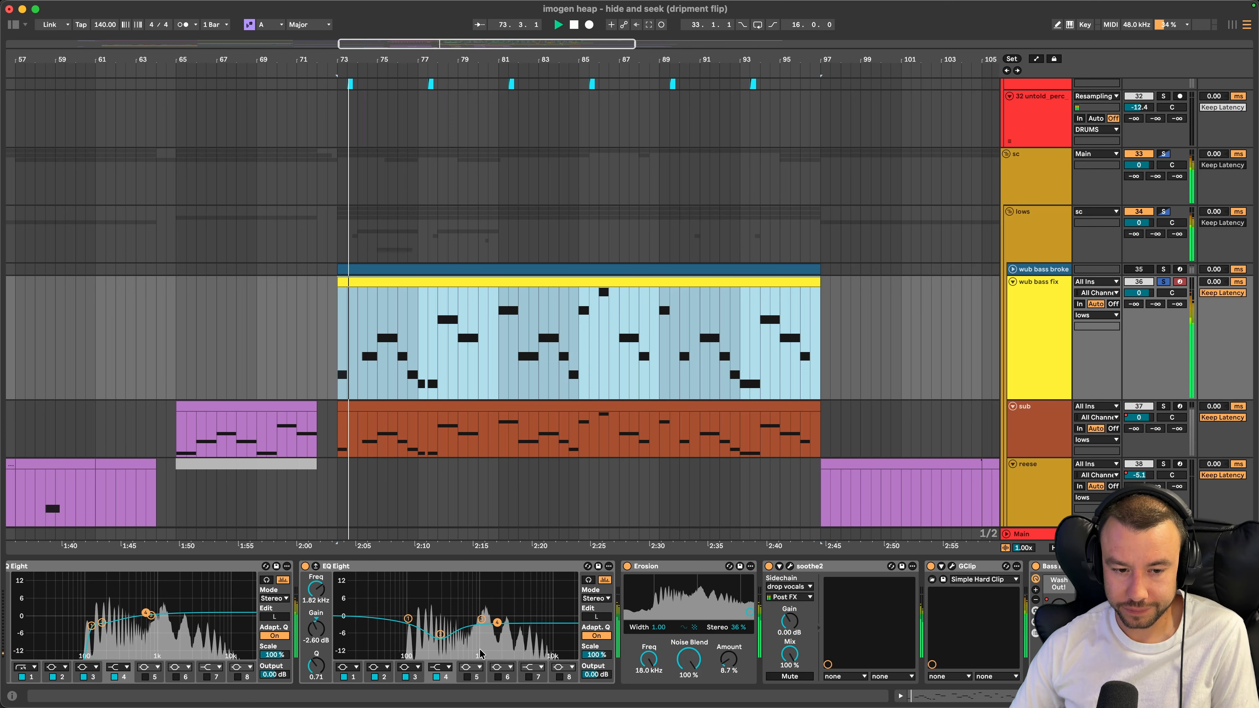
{"action": "scroll", "coordinate": [483, 624], "scroll_direction": "left", "scroll_amount": 20}
{"action": "key", "text": "space"}
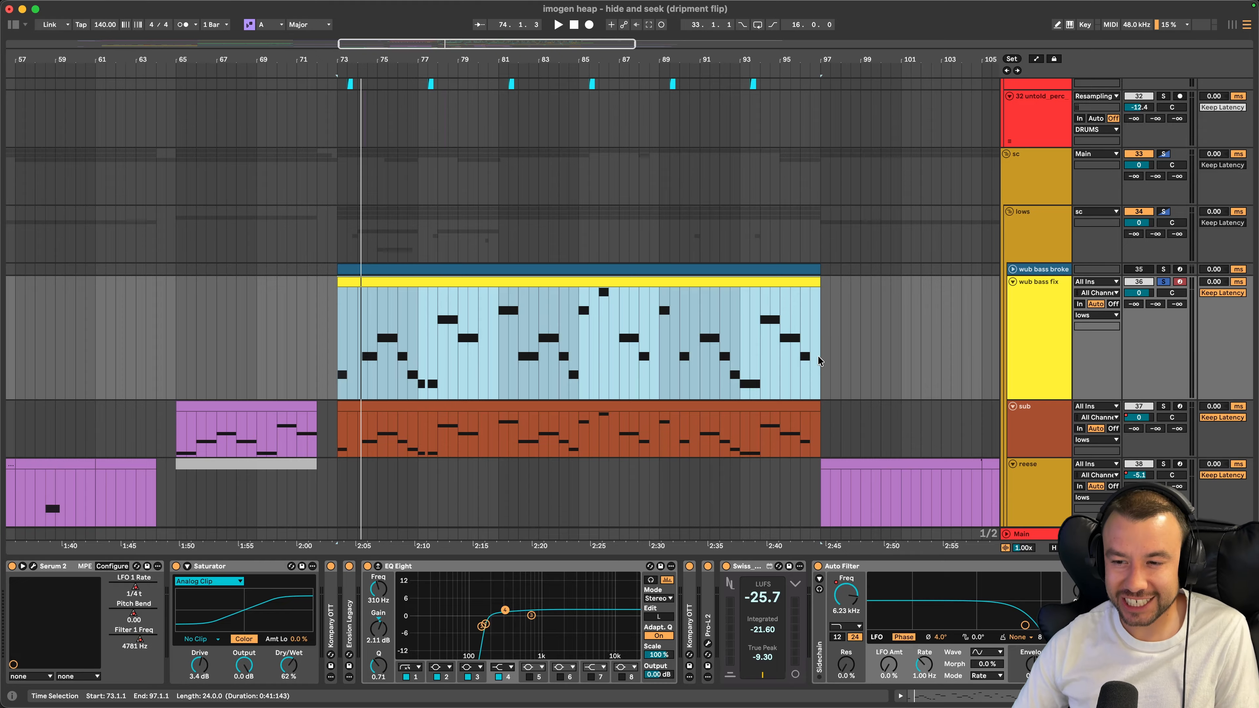
Examine the wub bass fix effects chain from the Saturator through Auto Filter and Pro-L 2 to EQ Eight
{"action": "left_click", "coordinate": [229, 567]}
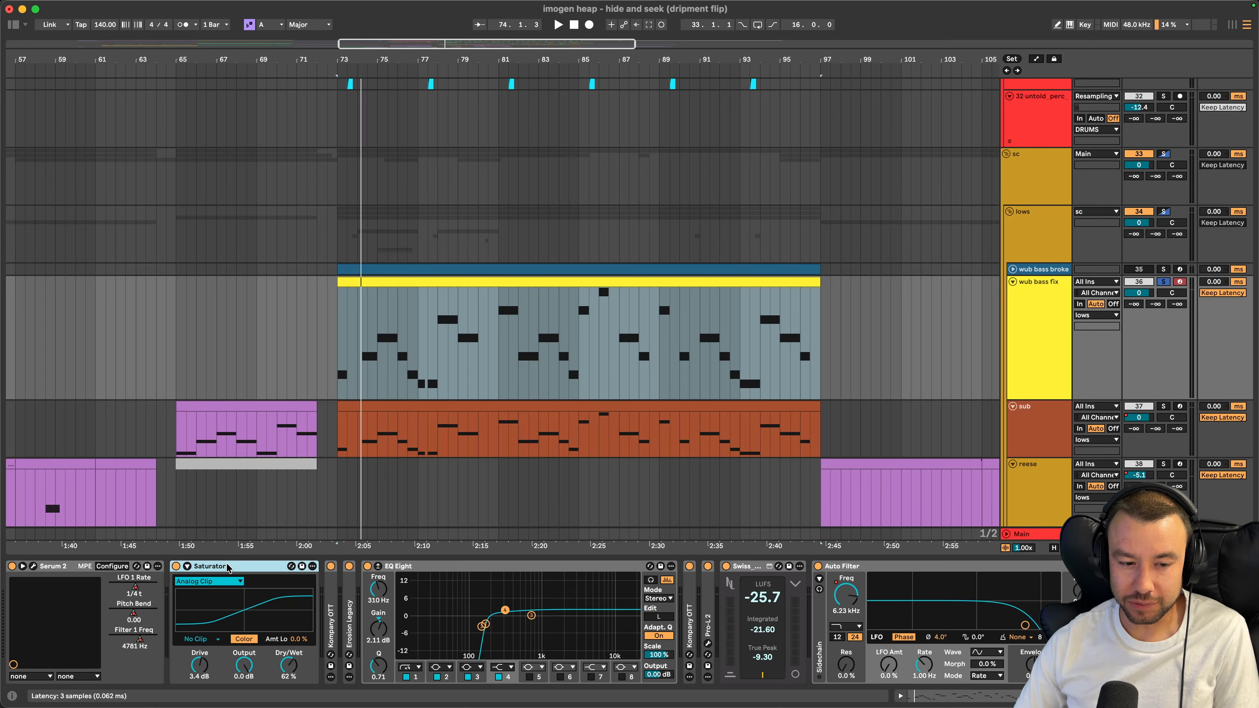
{"action": "scroll", "coordinate": [228, 567], "scroll_direction": "right", "scroll_amount": 2}
{"action": "scroll", "coordinate": [228, 567], "scroll_direction": "right", "scroll_amount": 10}
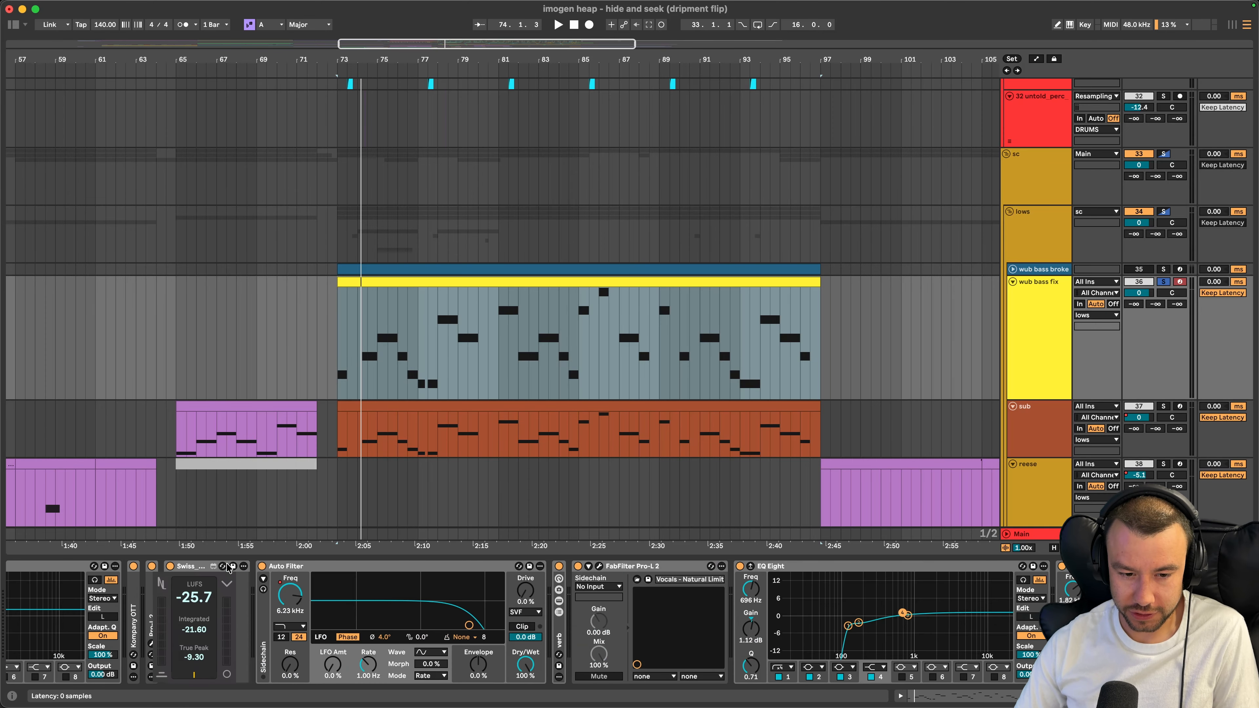
Switch off the effects after Serum 2, play the wub bass fix from bar 73 and check its MIDI notes
{"action": "left_click", "coordinate": [395, 403]}
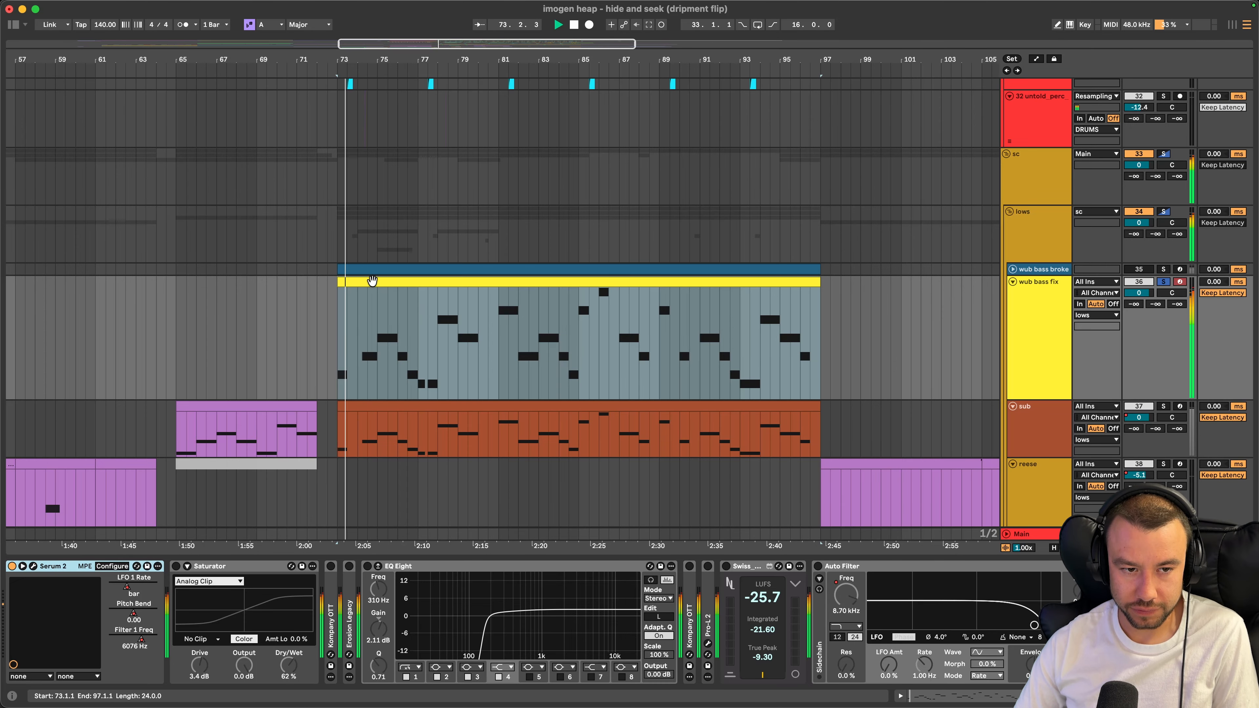
{"action": "double_click", "coordinate": [368, 281]}
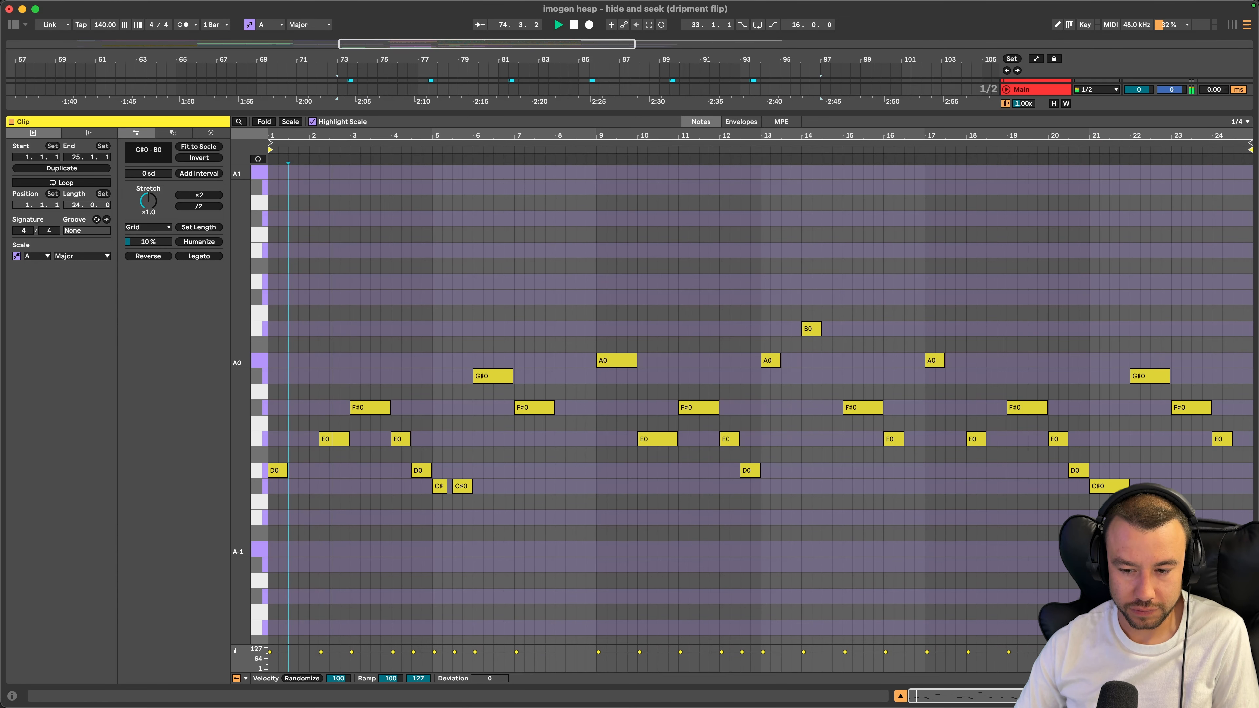
{"action": "key", "text": "shift+Tab"}
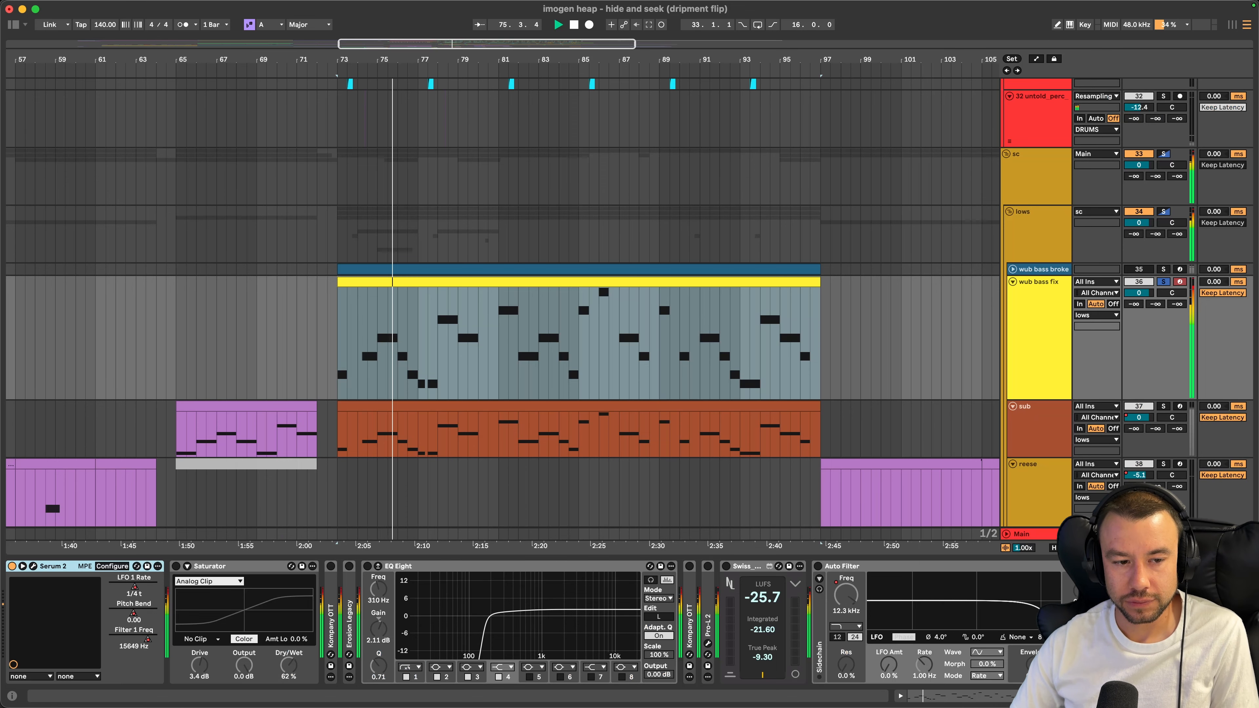
Open the wub bass fix's Serum 2 window and examine LFO 1 and the Flanges types for Filter 1
{"action": "left_click", "coordinate": [33, 566]}
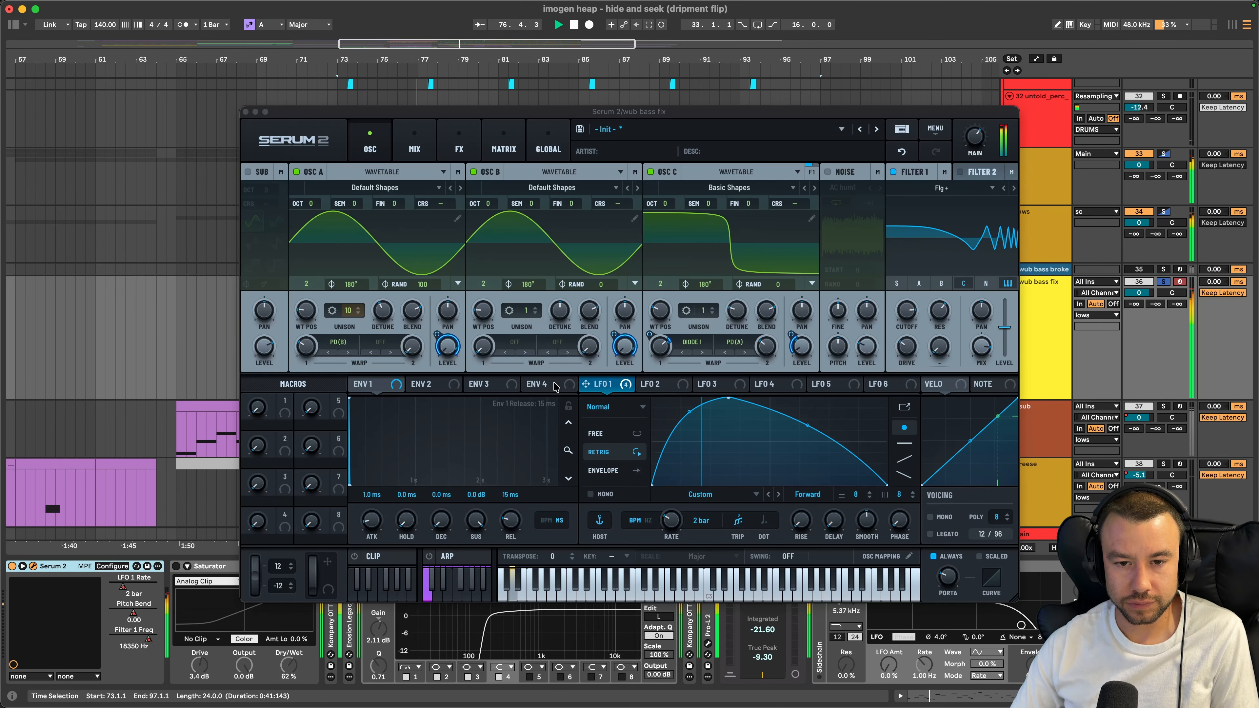
{"action": "left_click", "coordinate": [596, 387]}
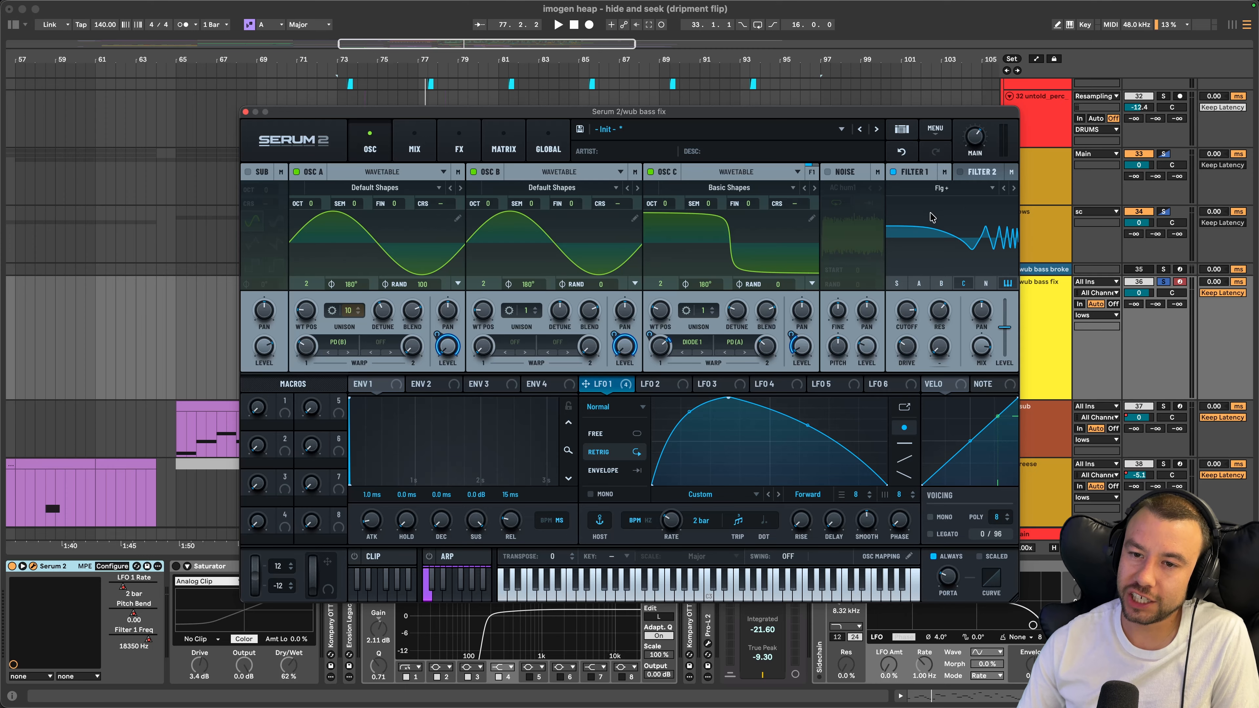
{"action": "left_click", "coordinate": [941, 188]}
{"action": "mouse_move", "coordinate": [936, 236]}
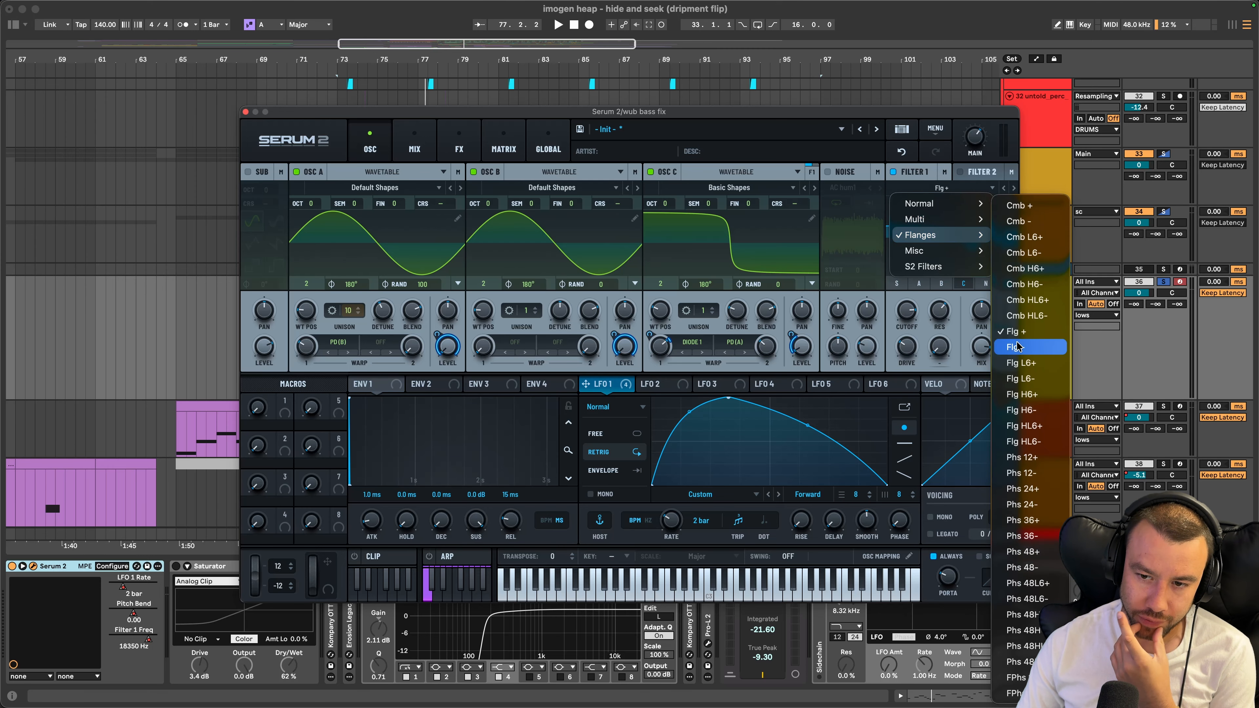
{"action": "left_click", "coordinate": [891, 322]}
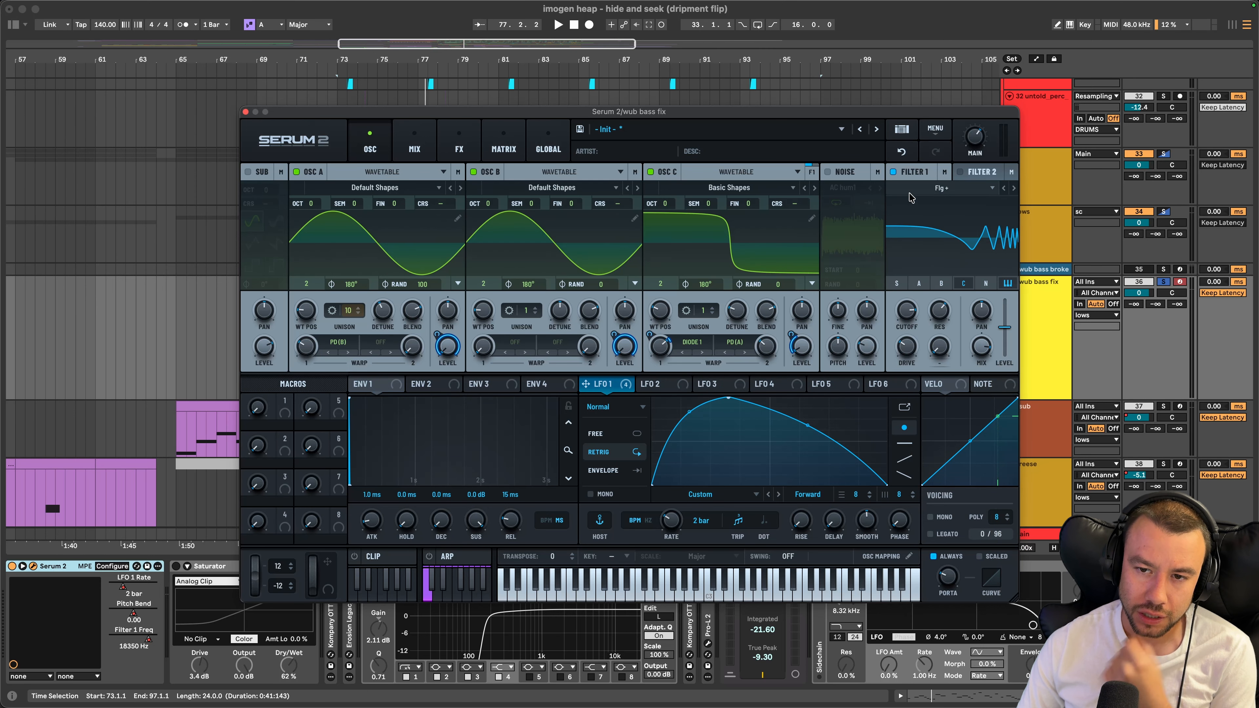
Turn off Filter 1 in Serum 2 and play the wub bass without it
{"action": "left_click", "coordinate": [893, 172]}
{"action": "key", "text": "space"}
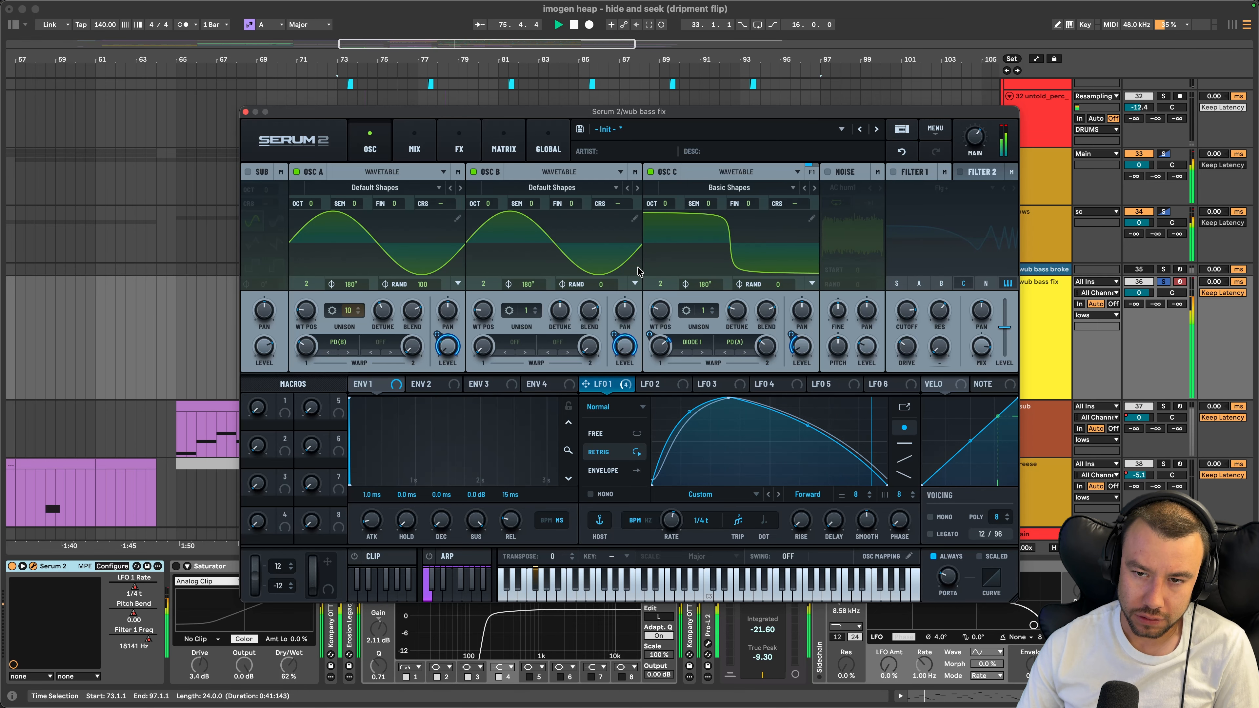
{"action": "key", "text": "space"}
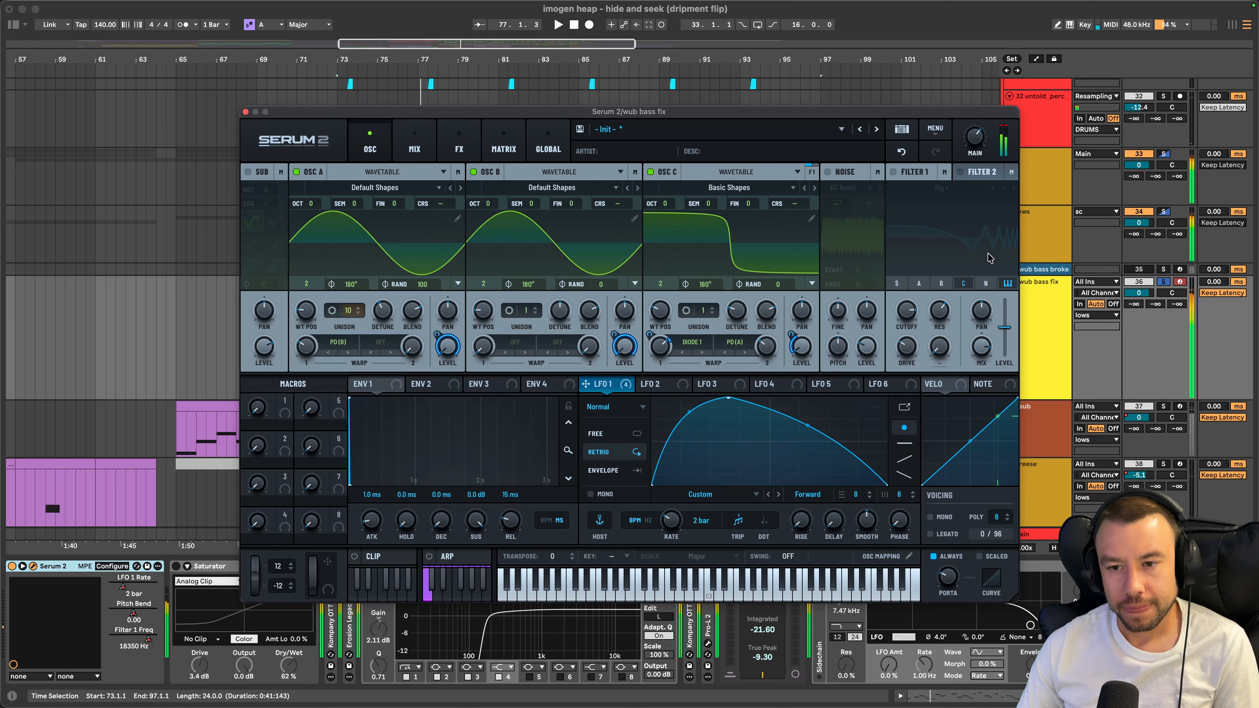
Examine the Compressor, Reverb and Phaser in the wub bass patch's Serum 2 effects, including the Phaser's mix
{"action": "left_click", "coordinate": [459, 141]}
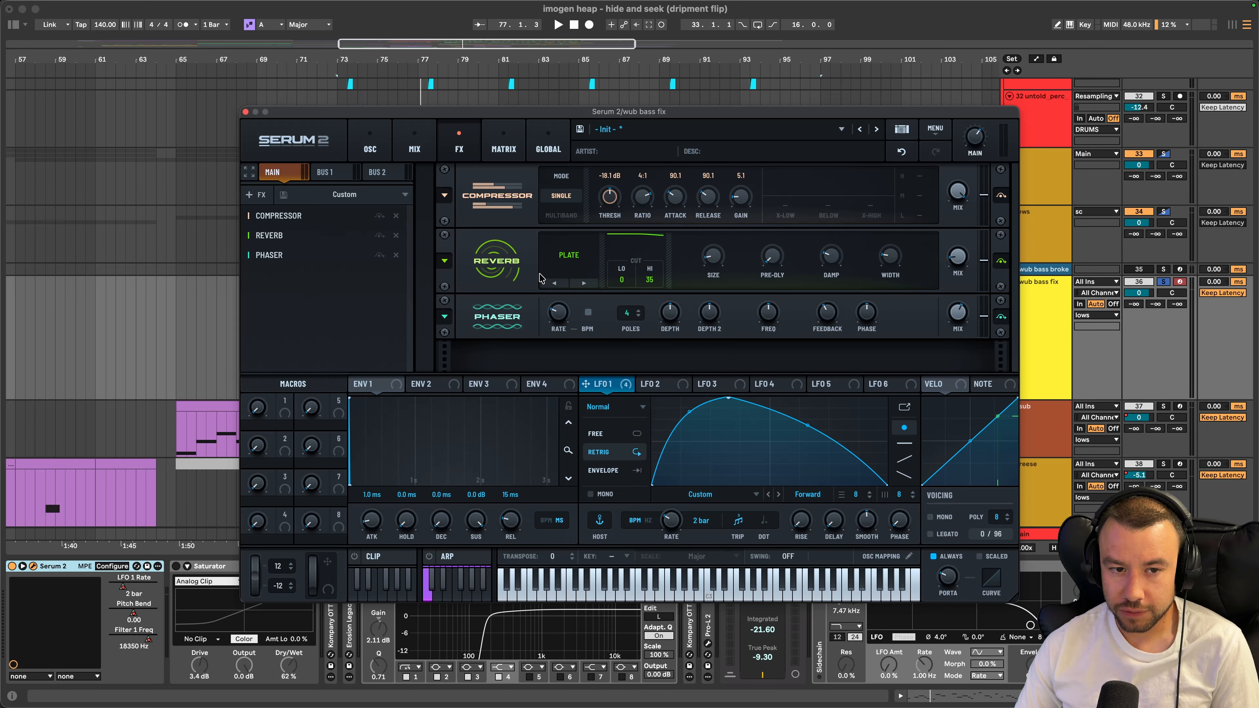
{"action": "mouse_move", "coordinate": [961, 264]}
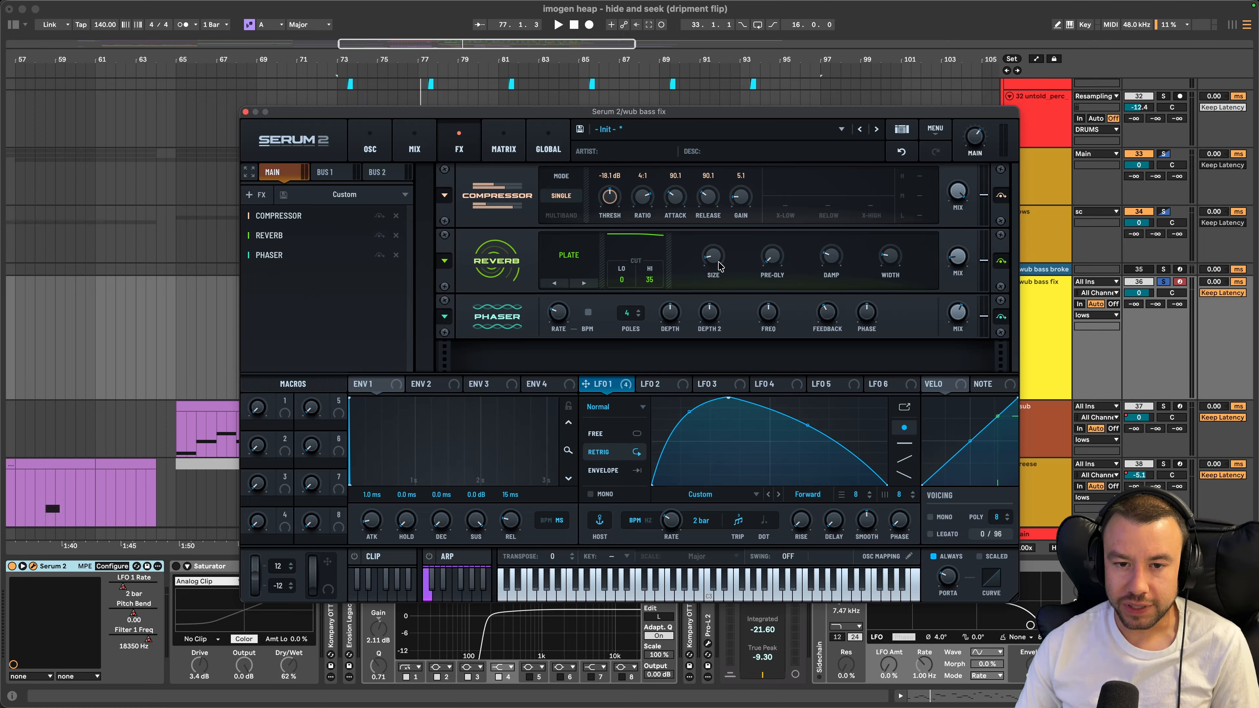
{"action": "mouse_move", "coordinate": [515, 321]}
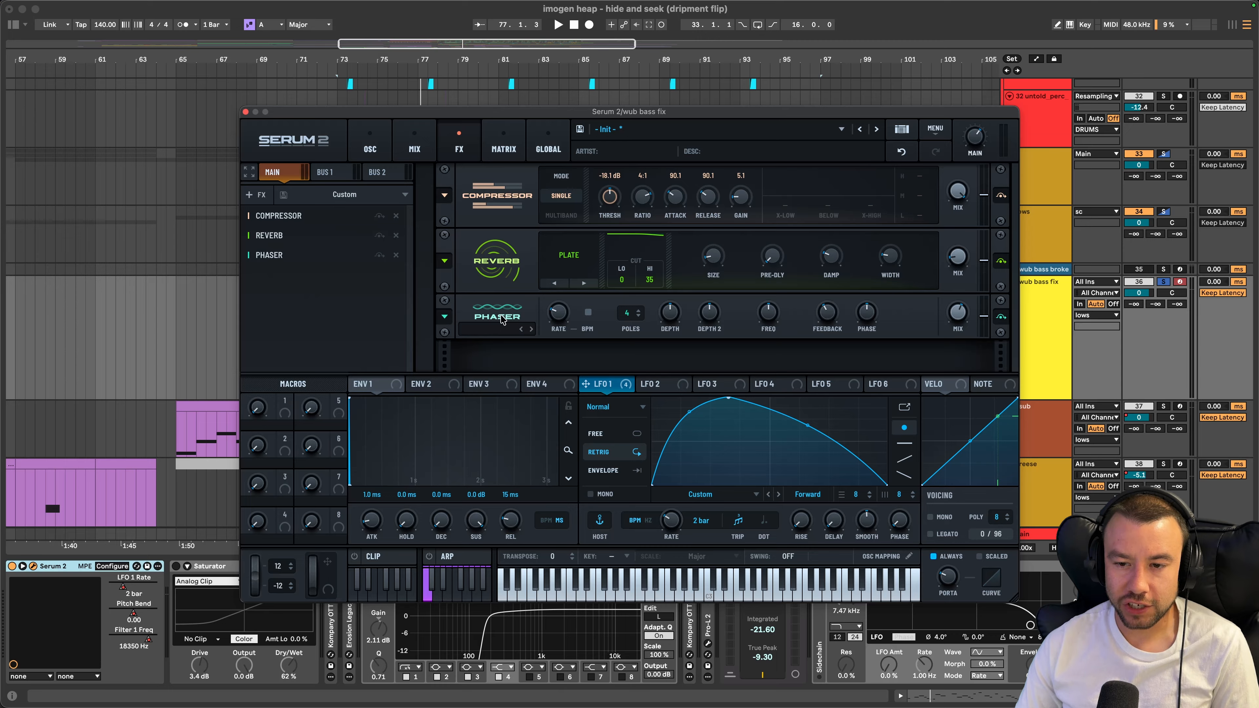
{"action": "mouse_move", "coordinate": [958, 320]}
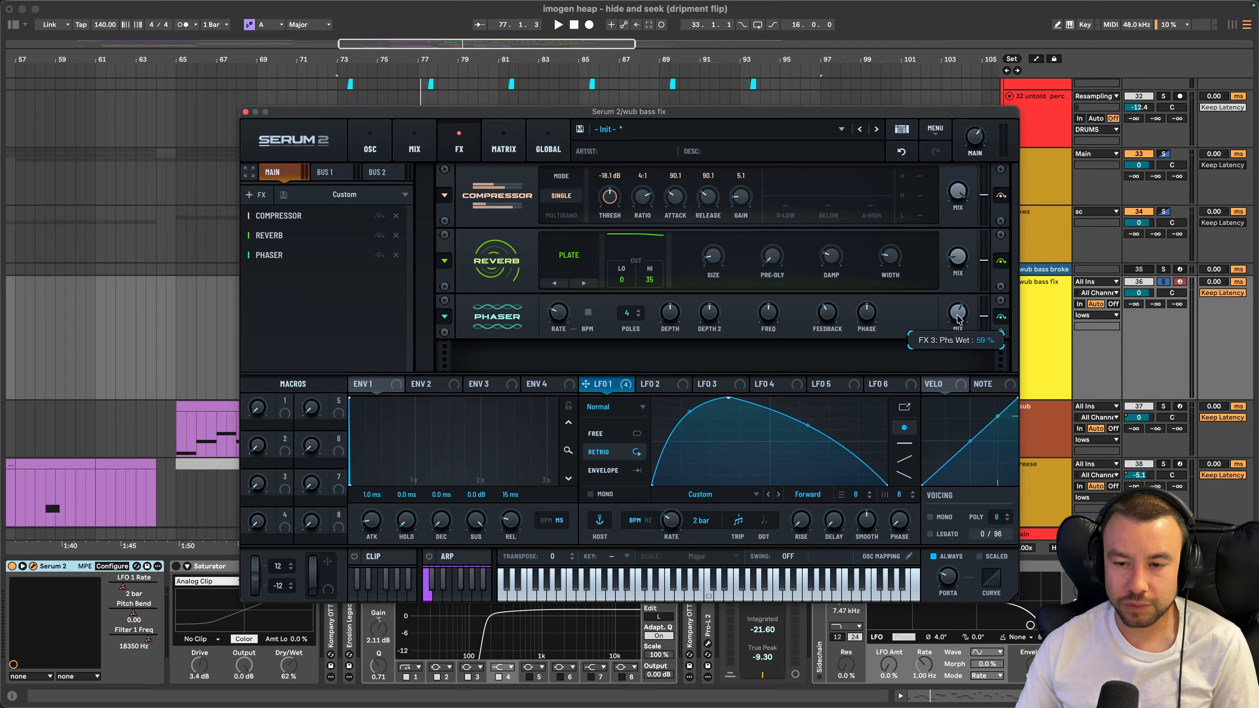
Switch off oscillators C and B to inspect oscillator A's unison and level settings, and switch both back on
{"action": "left_click", "coordinate": [378, 140]}
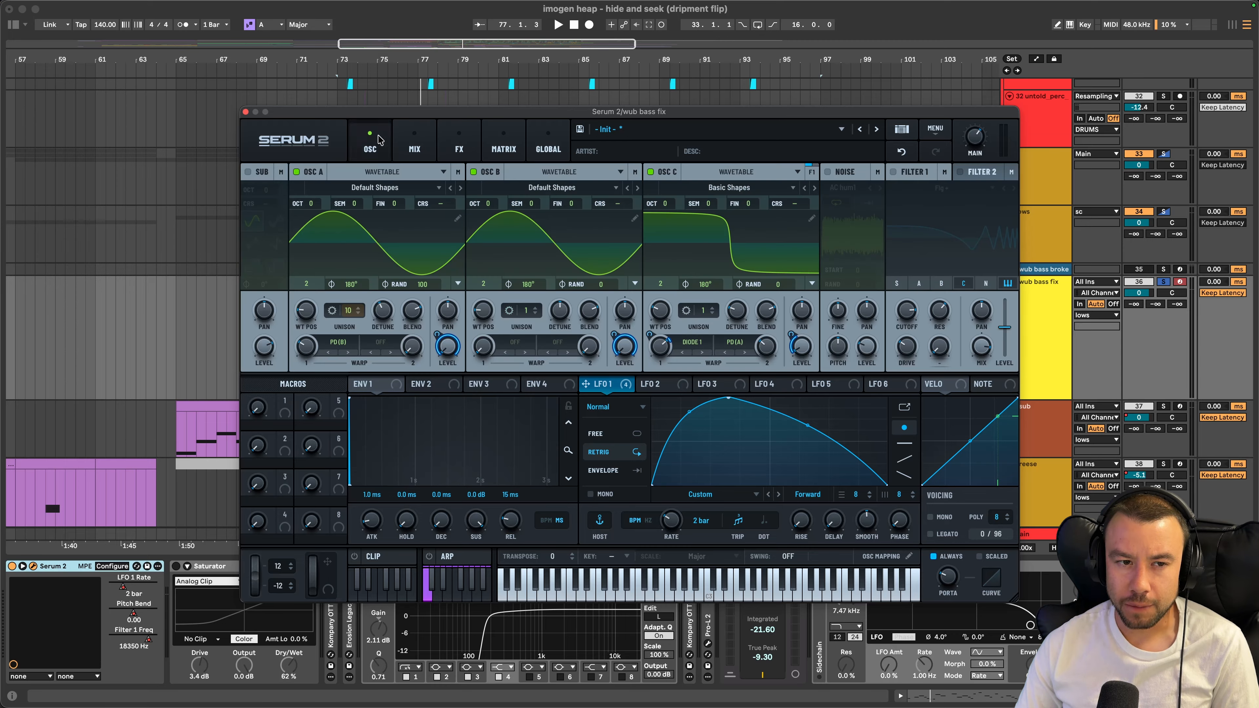
{"action": "left_click", "coordinate": [650, 172]}
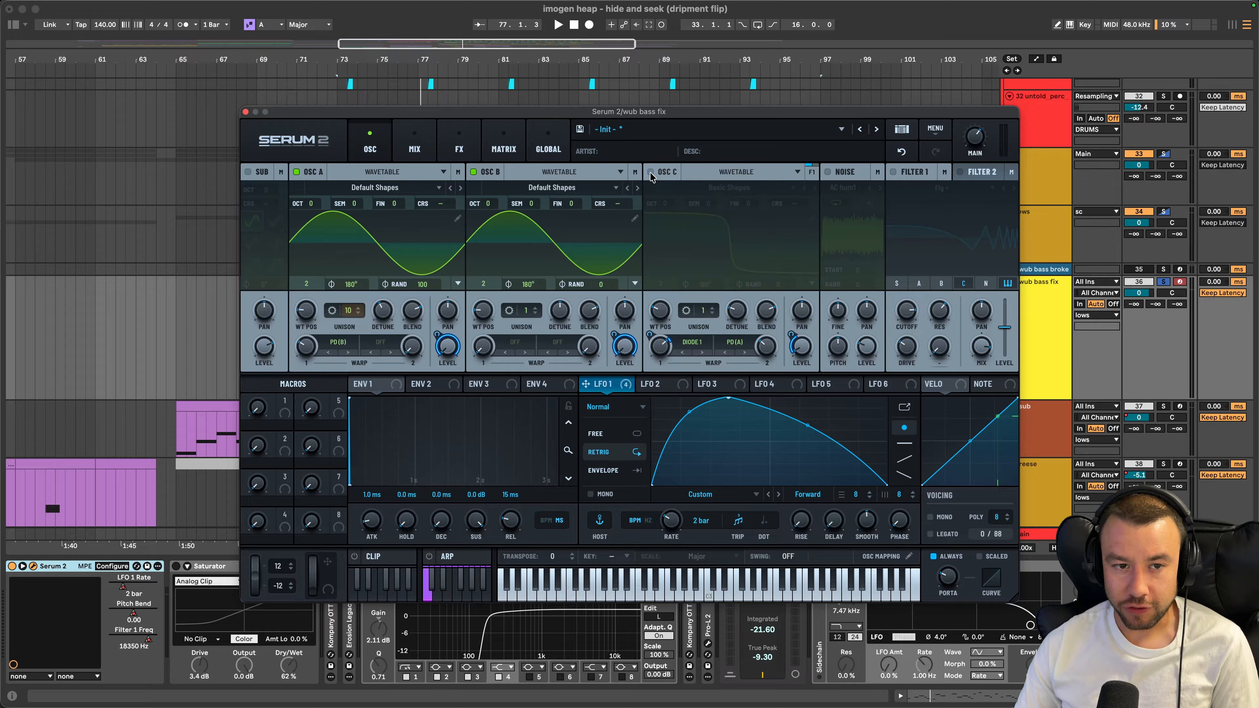
{"action": "left_click", "coordinate": [474, 172]}
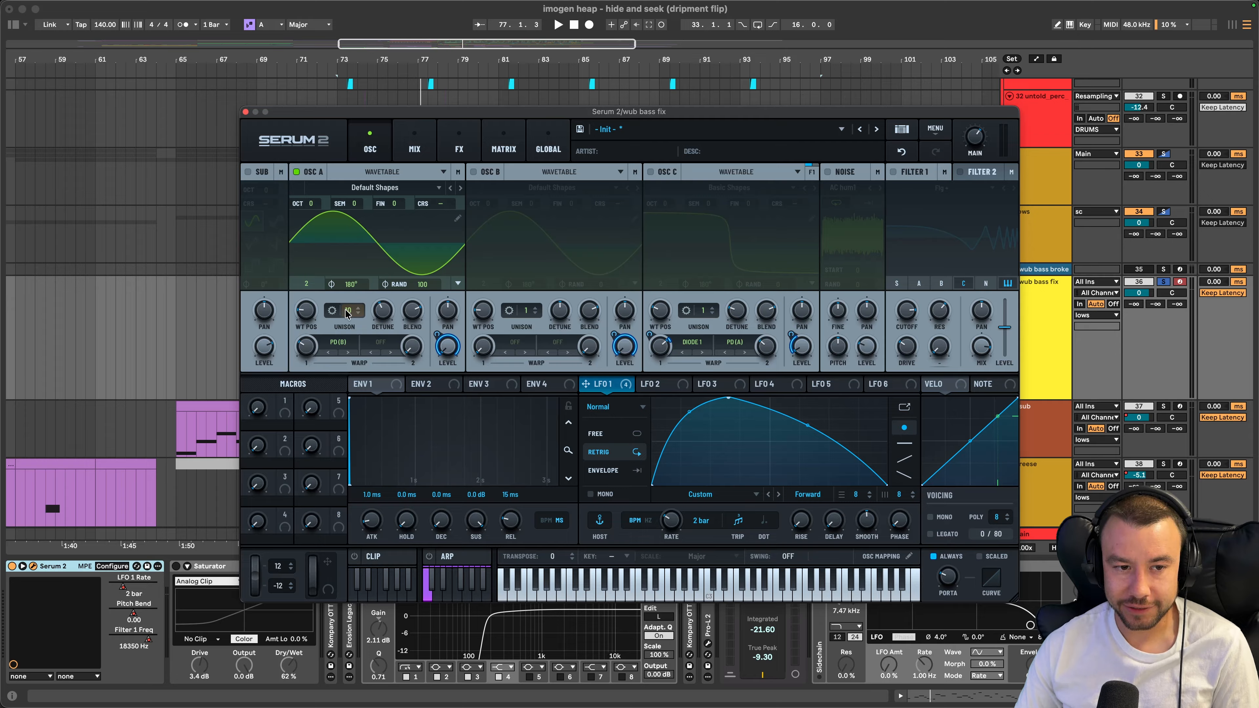
{"action": "left_click", "coordinate": [474, 172]}
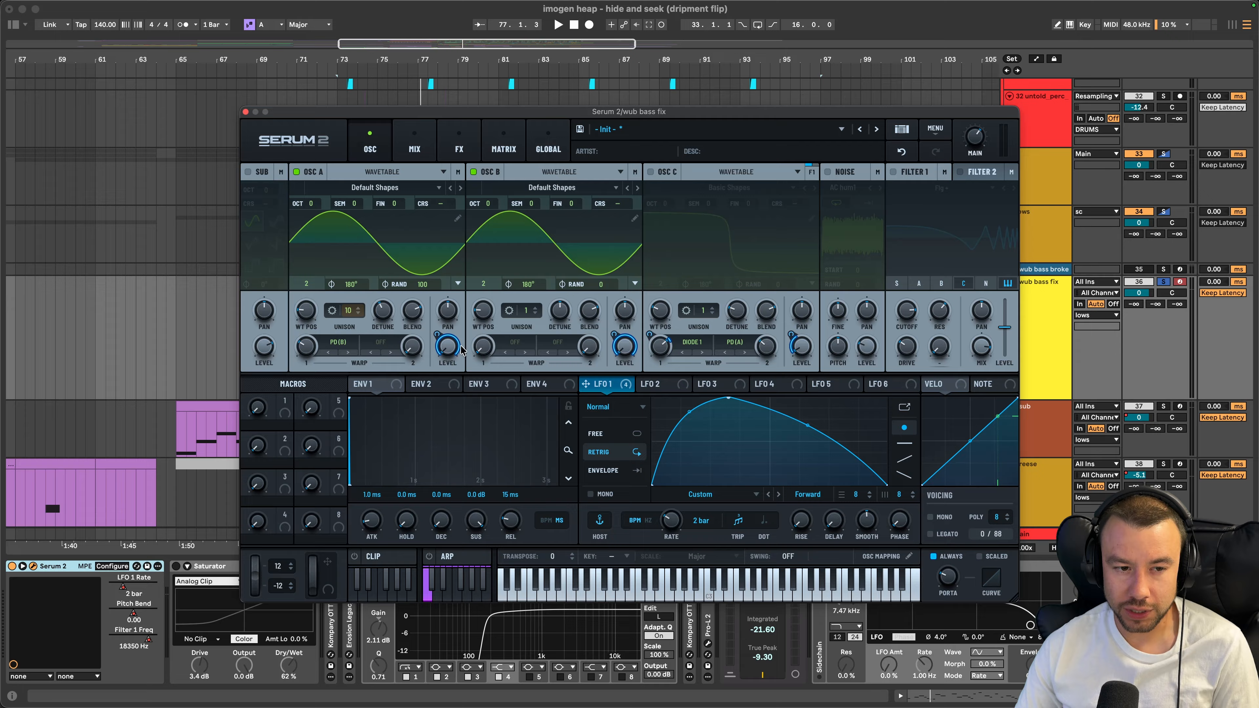
{"action": "left_click", "coordinate": [658, 173]}
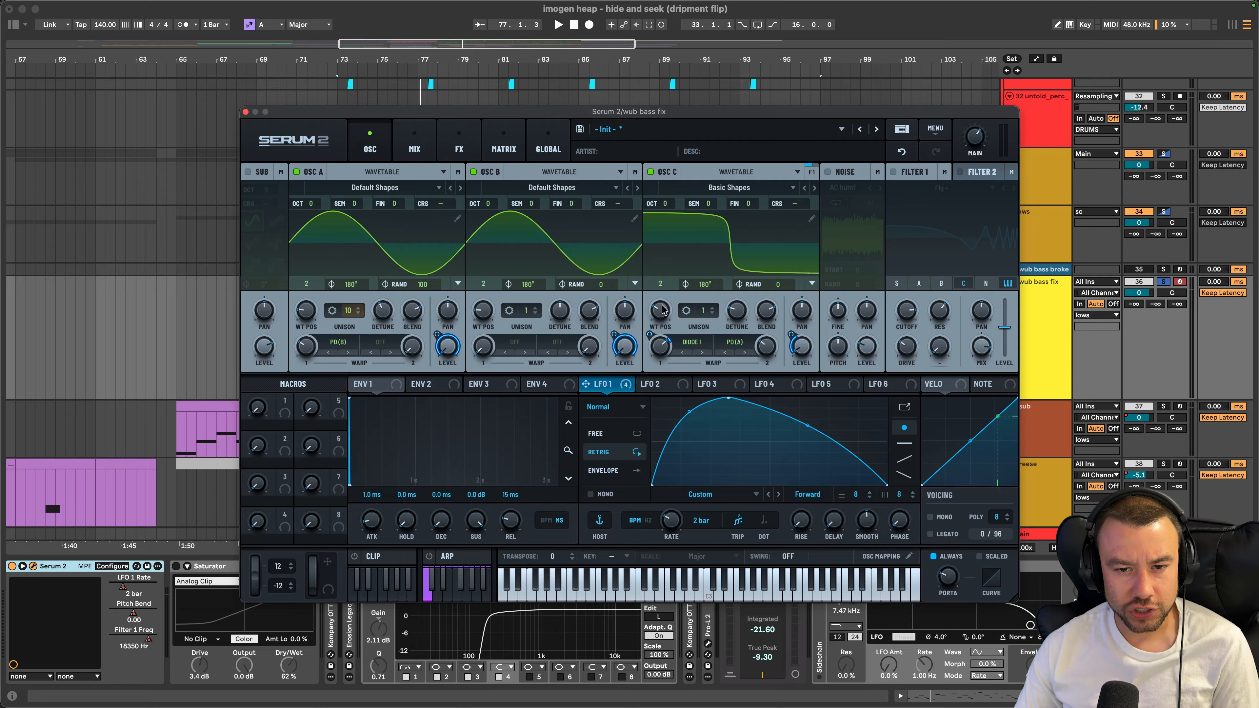
Check oscillator C's Diode 1 warp mode options, its warp amounts and the LFO 1 modulation on its level
{"action": "left_click", "coordinate": [692, 343]}
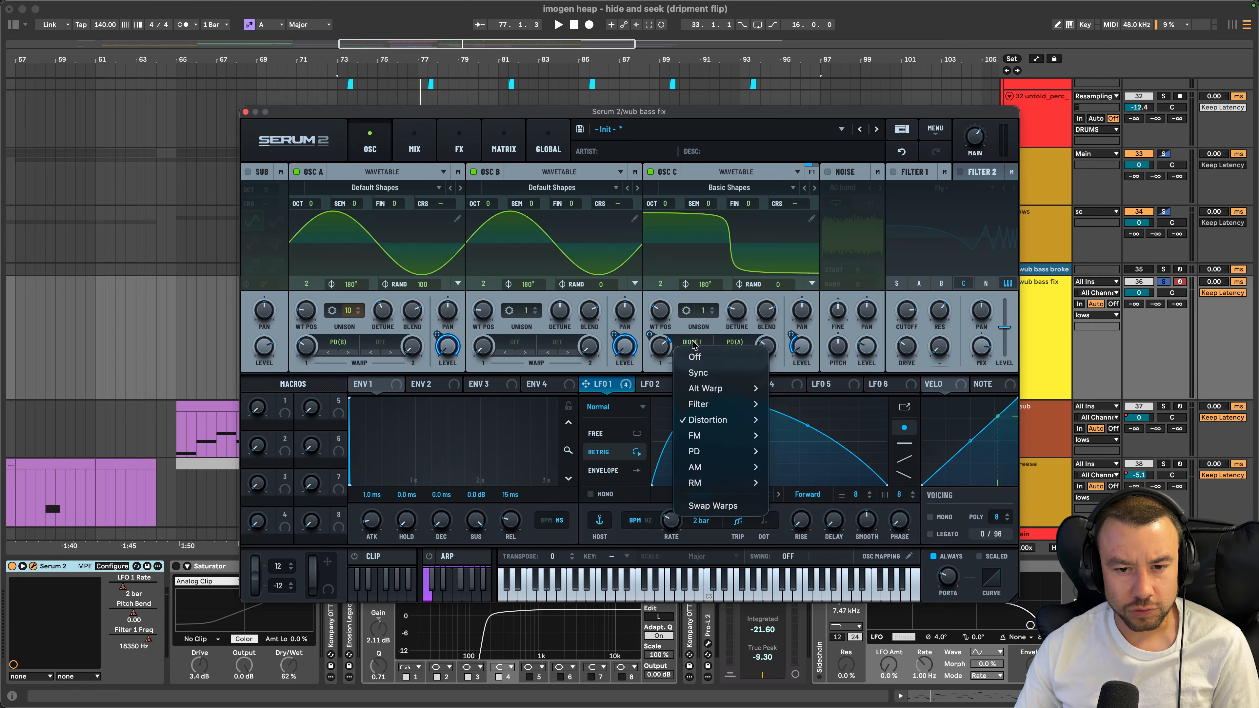
{"action": "left_click", "coordinate": [662, 373]}
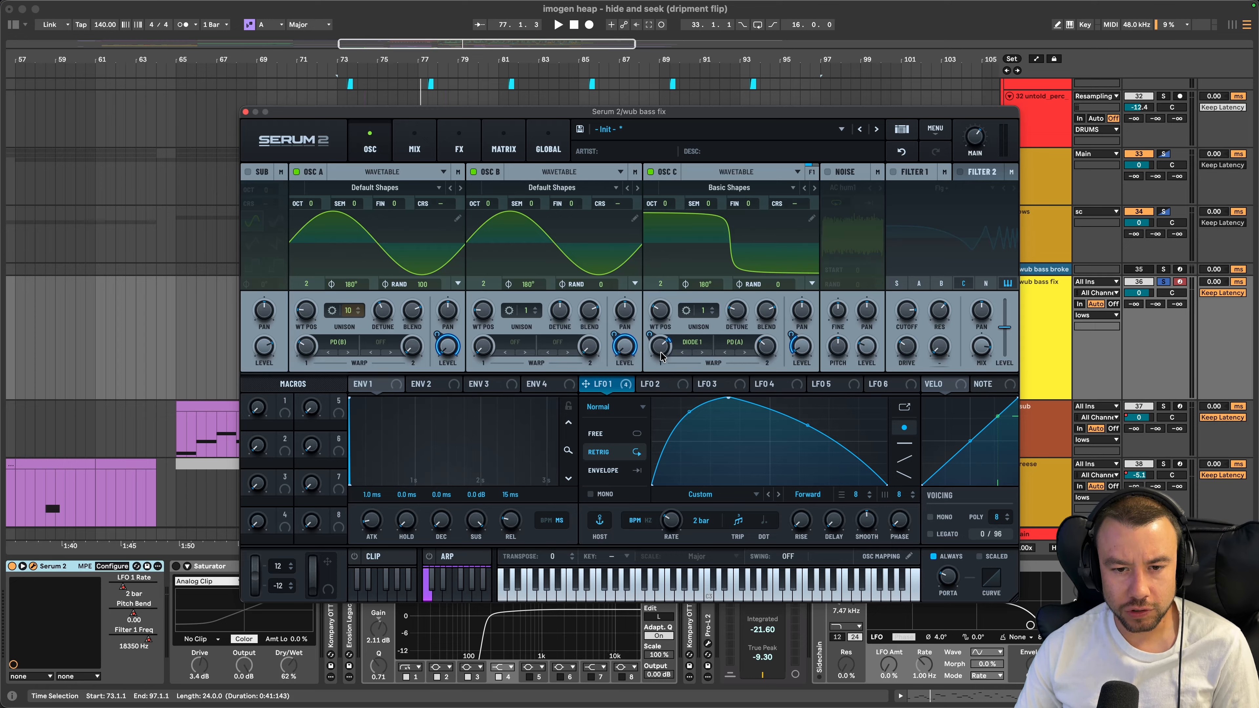
{"action": "mouse_move", "coordinate": [653, 334]}
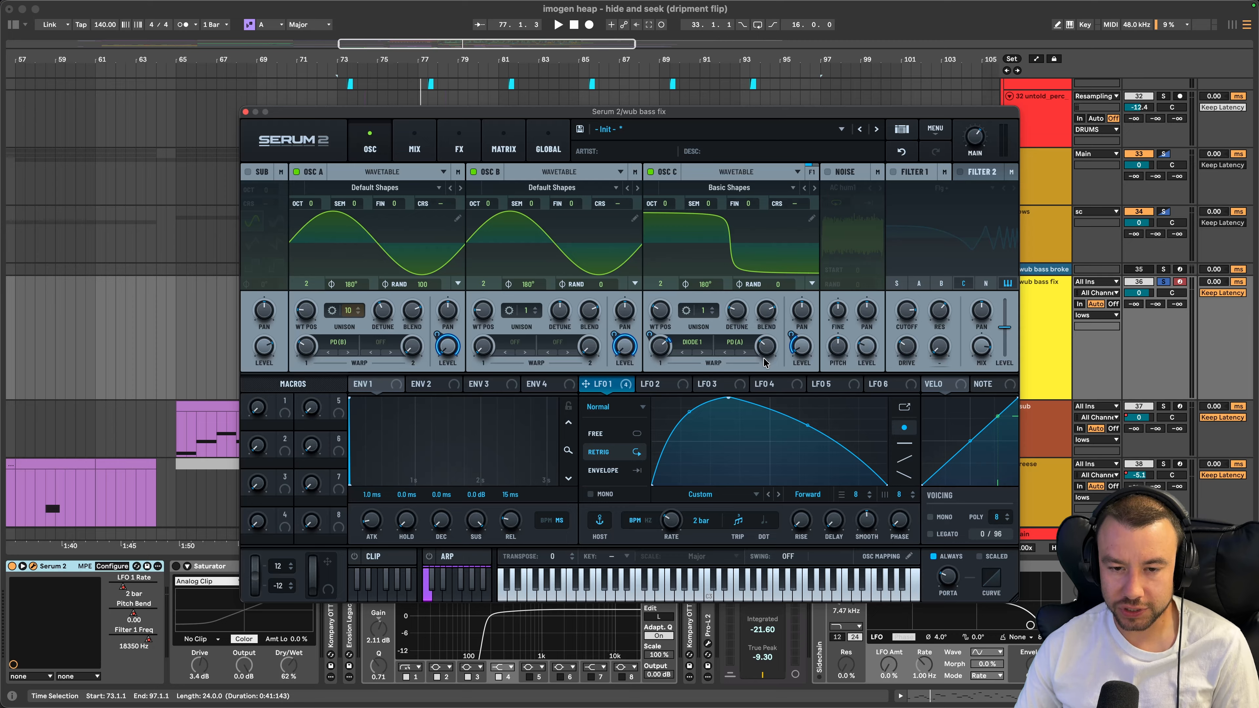
{"action": "mouse_move", "coordinate": [764, 352]}
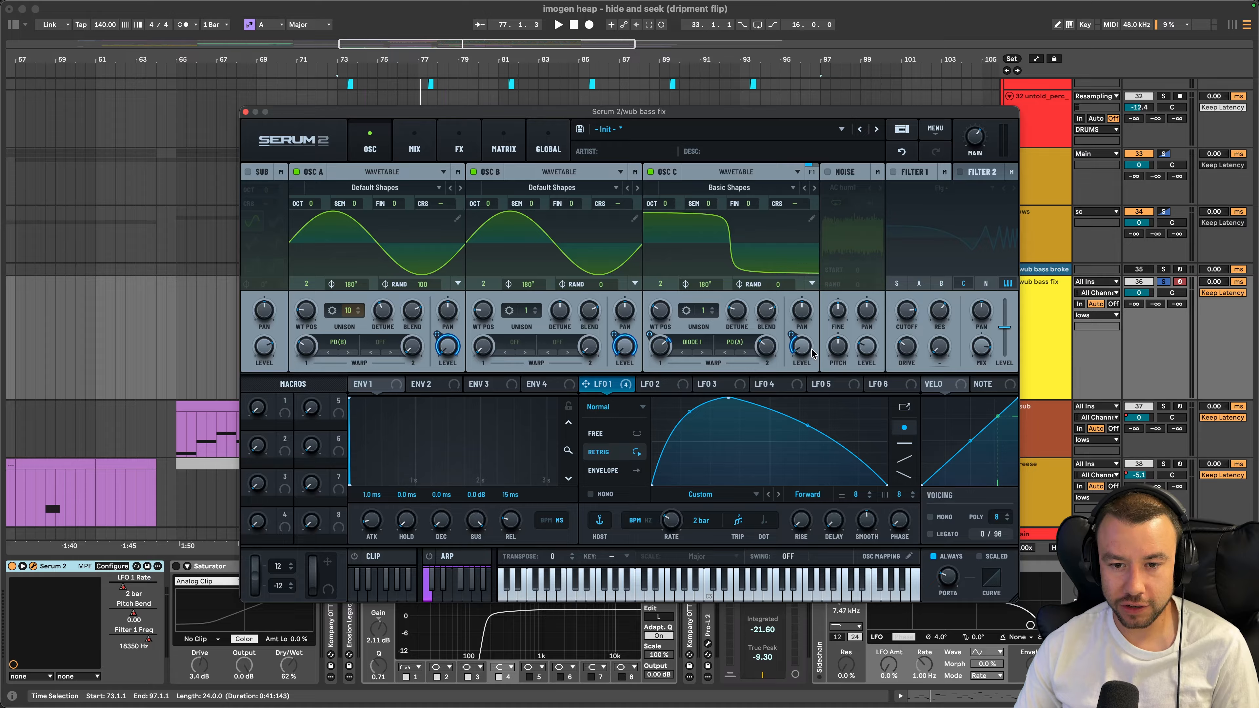
{"action": "mouse_move", "coordinate": [807, 350]}
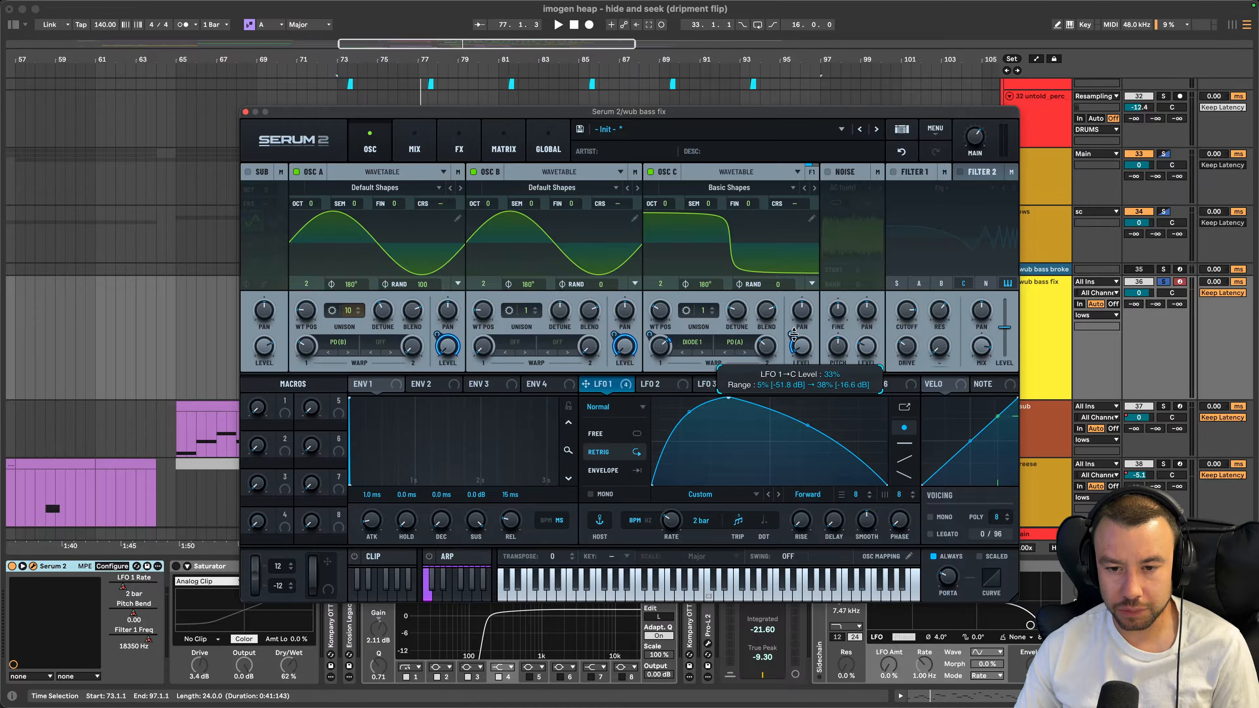
Play the wub bass from bar 73 with only oscillator A active, and switch oscillators B and C back on
{"action": "key", "text": "space"}
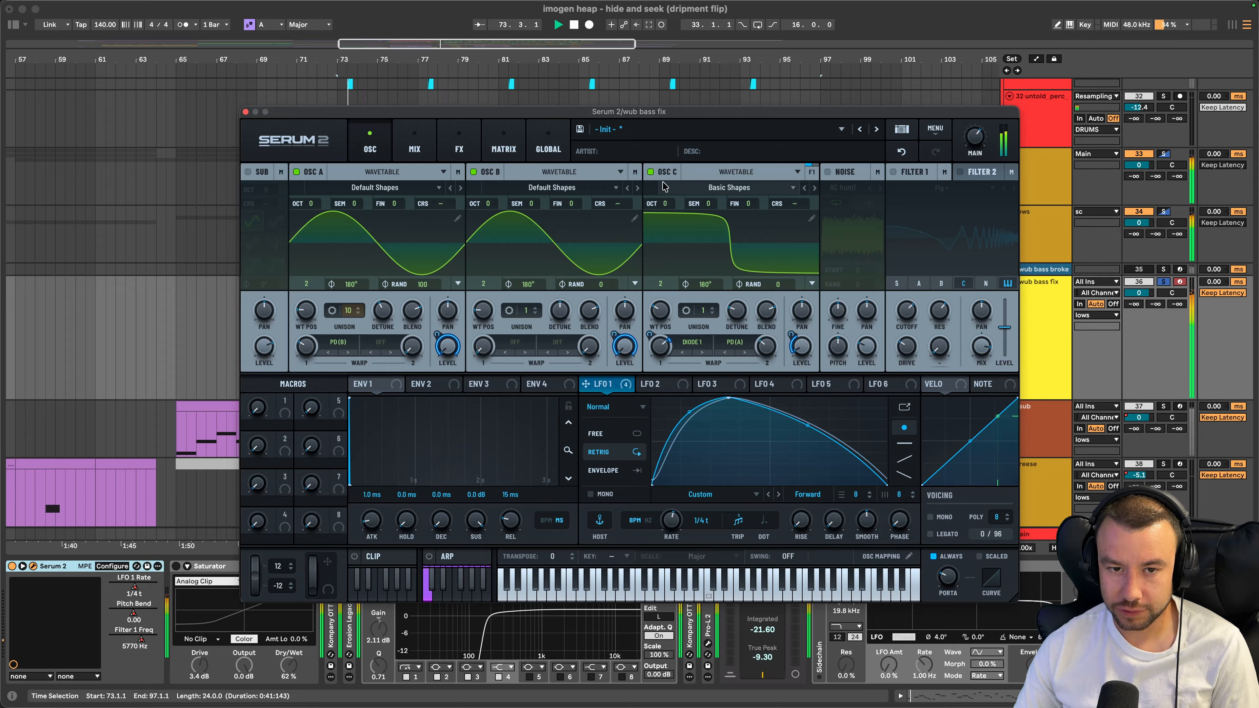
{"action": "left_click", "coordinate": [650, 173]}
{"action": "left_click", "coordinate": [472, 172]}
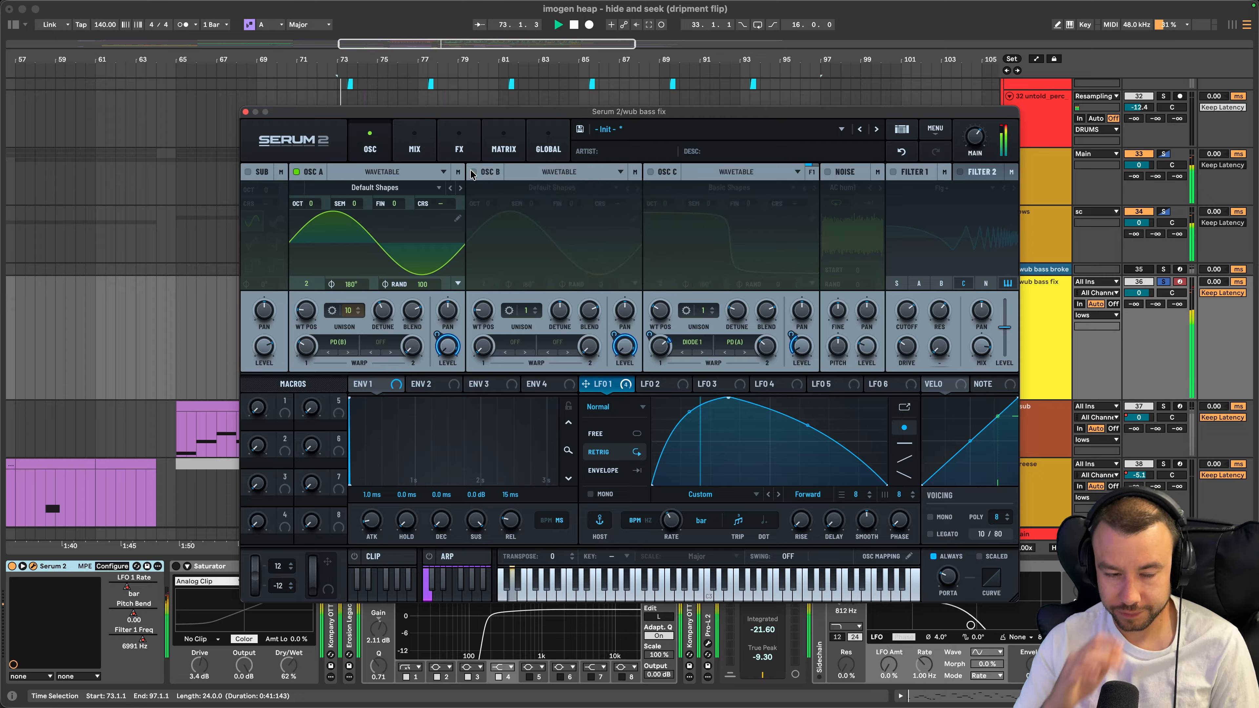
{"action": "key", "text": "space"}
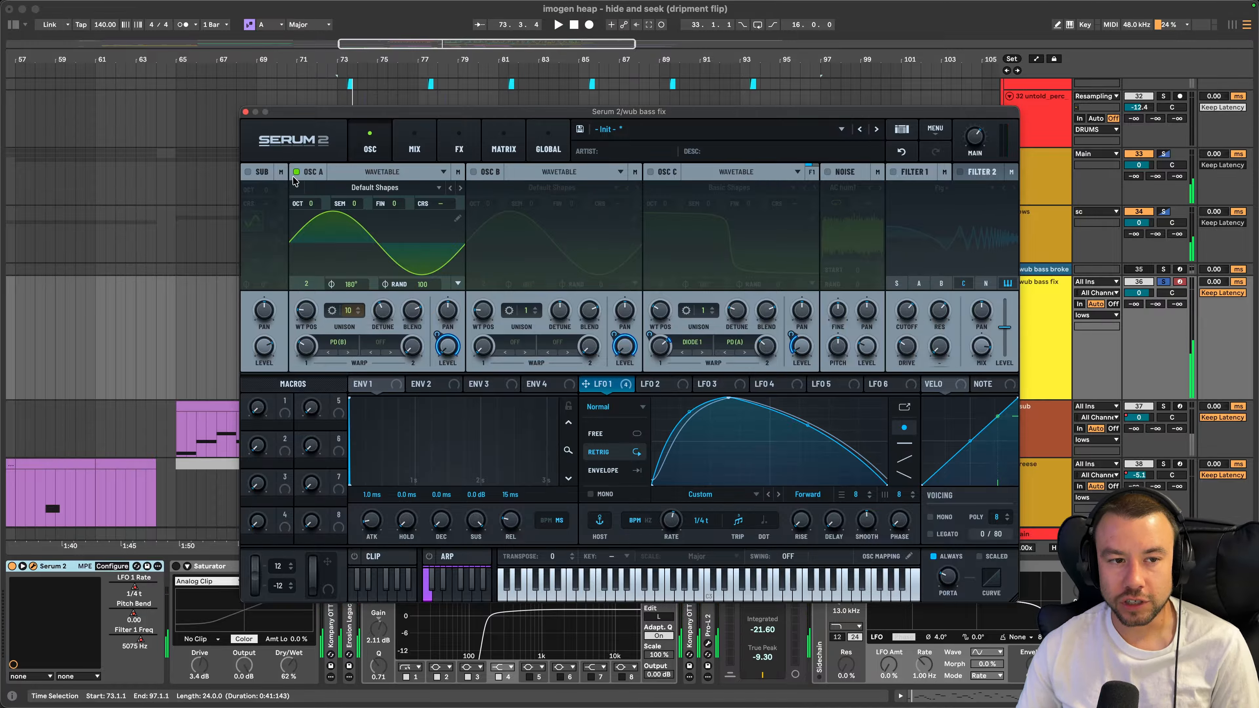
{"action": "key", "text": "space"}
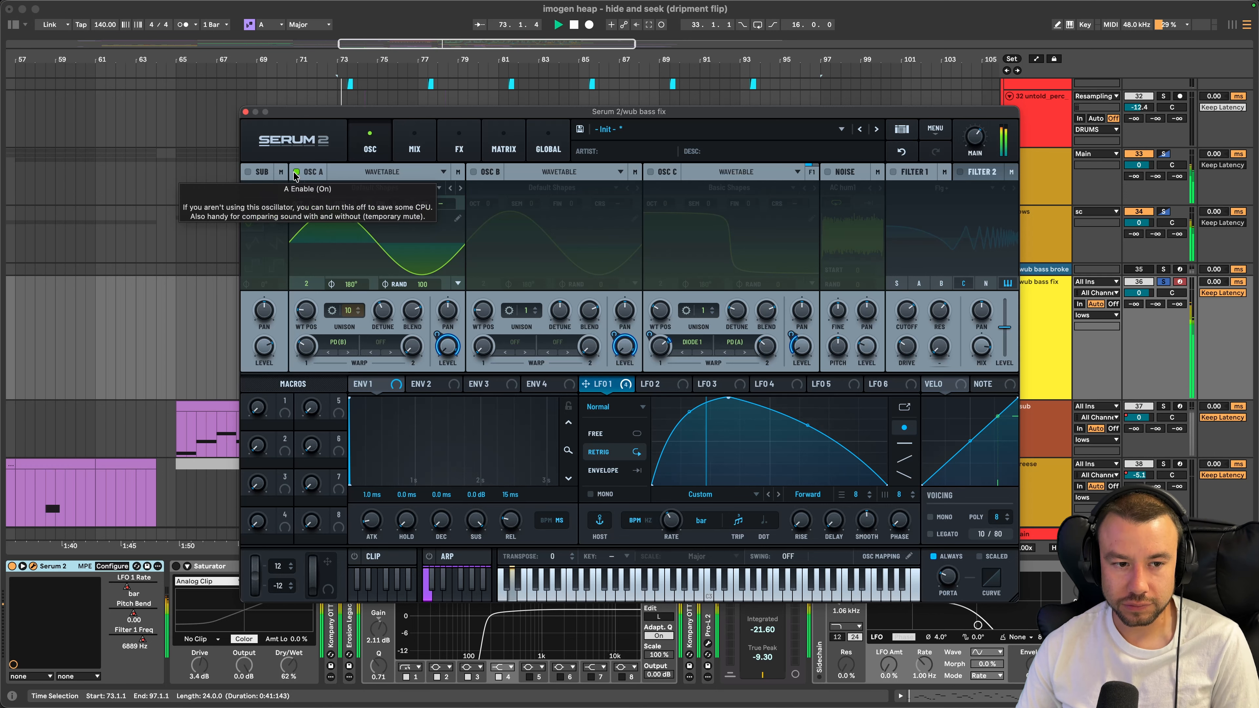
{"action": "key", "text": "space"}
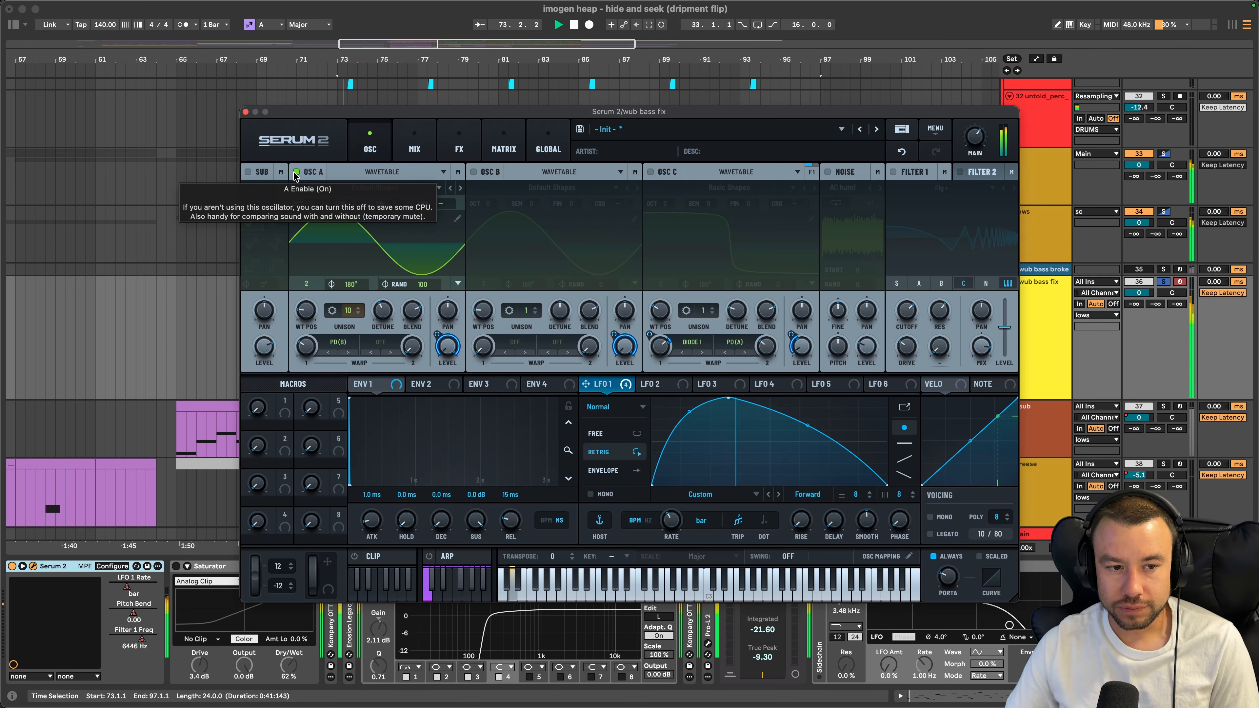
{"action": "left_click", "coordinate": [473, 172]}
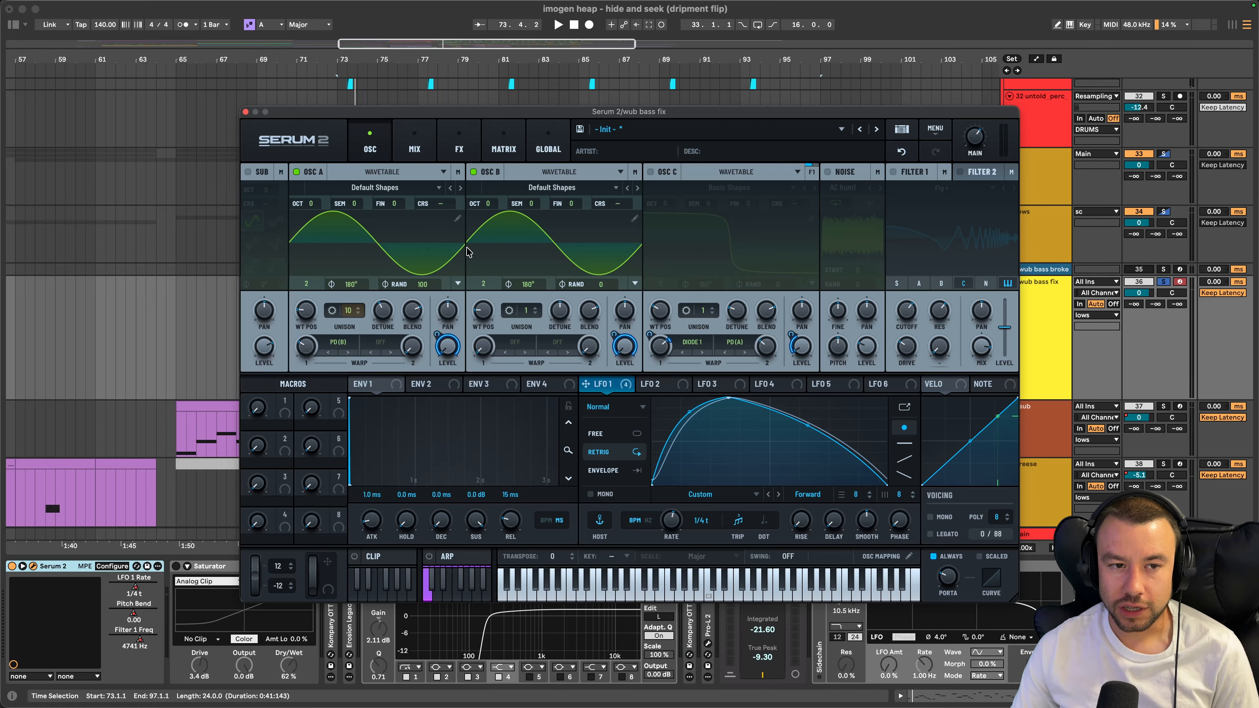
{"action": "left_click", "coordinate": [650, 172]}
Try a saw shape from the Basic Shapes wavetable on oscillator C during playback, and undo the change
{"action": "key", "text": "super+space"}
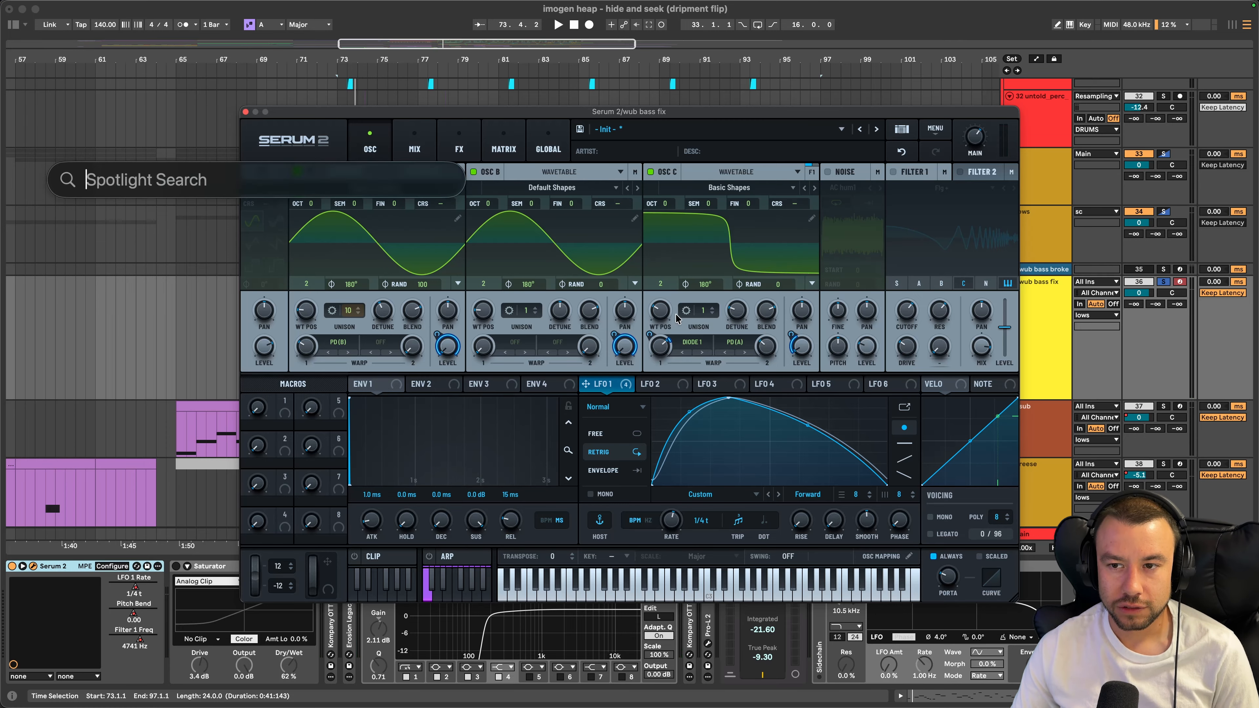
{"action": "left_click", "coordinate": [705, 271]}
{"action": "key", "text": "space"}
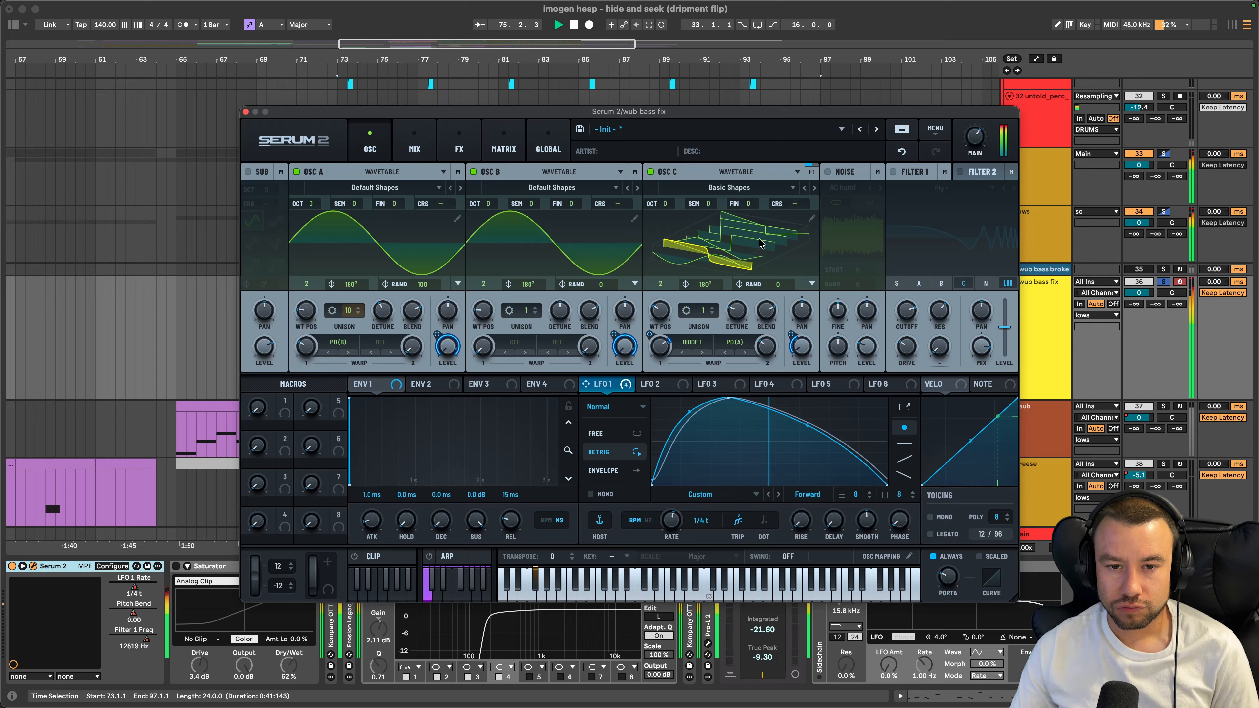
{"action": "left_click", "coordinate": [677, 263]}
{"action": "key", "text": "space"}
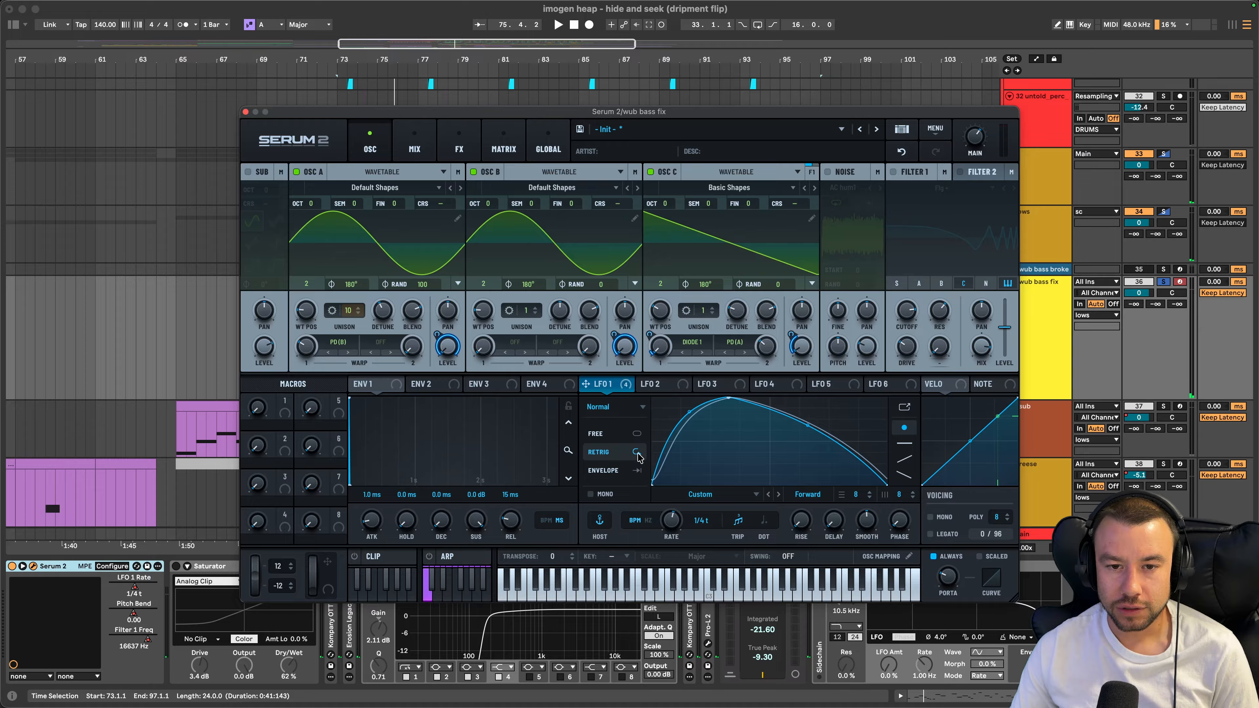
{"action": "key", "text": "super+z"}
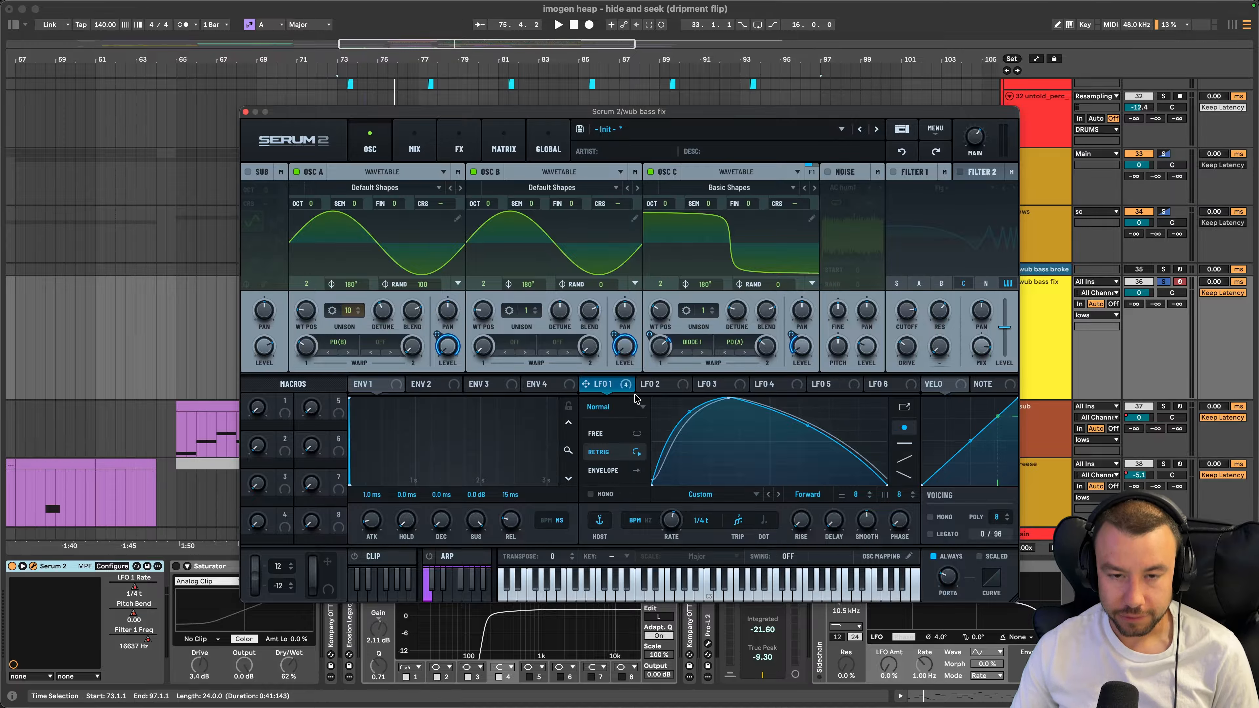
Play the wub bass with oscillator A reduced to 1 unison voice, and undo the change to compare
{"action": "key", "text": "space"}
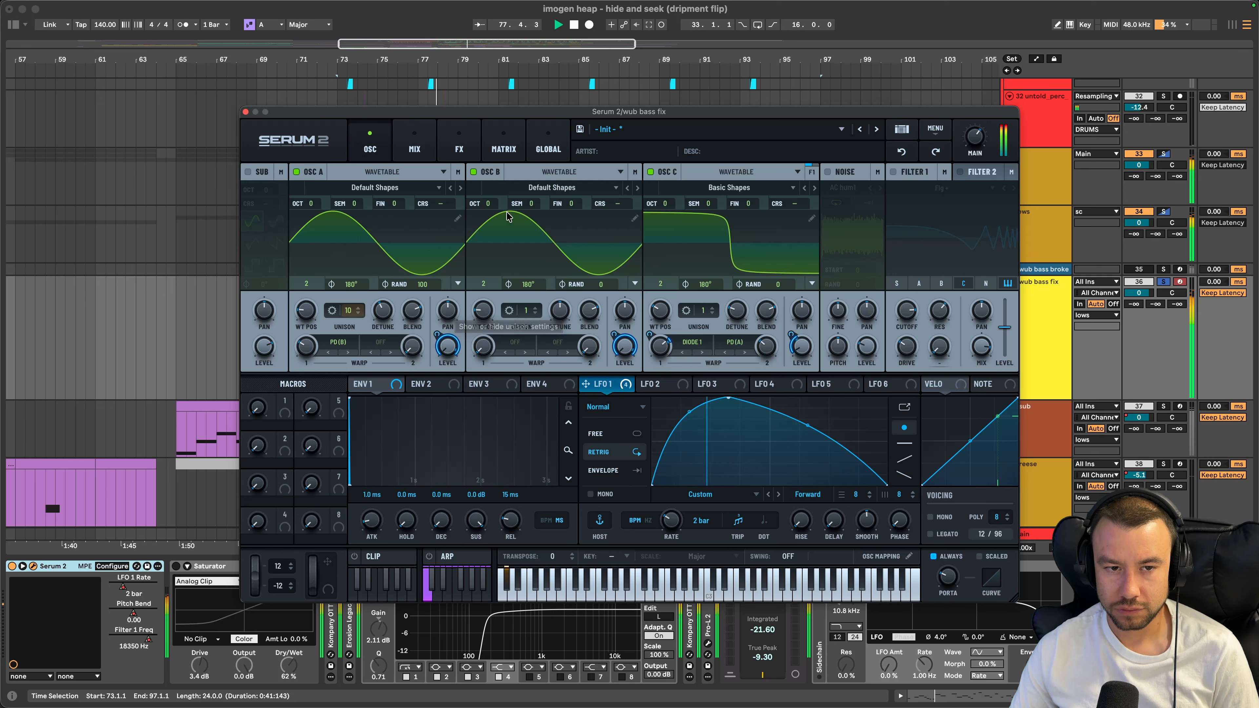
{"action": "key", "text": "space"}
{"action": "key", "text": "space"}
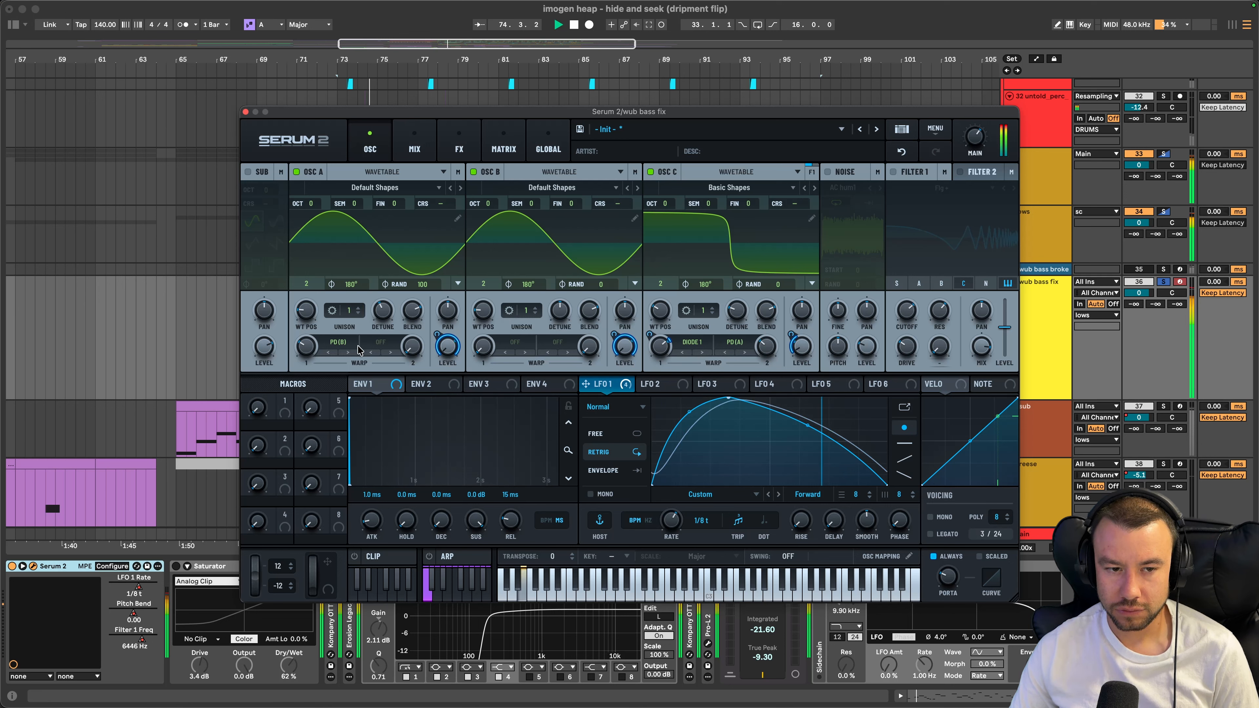
{"action": "key", "text": "super+z"}
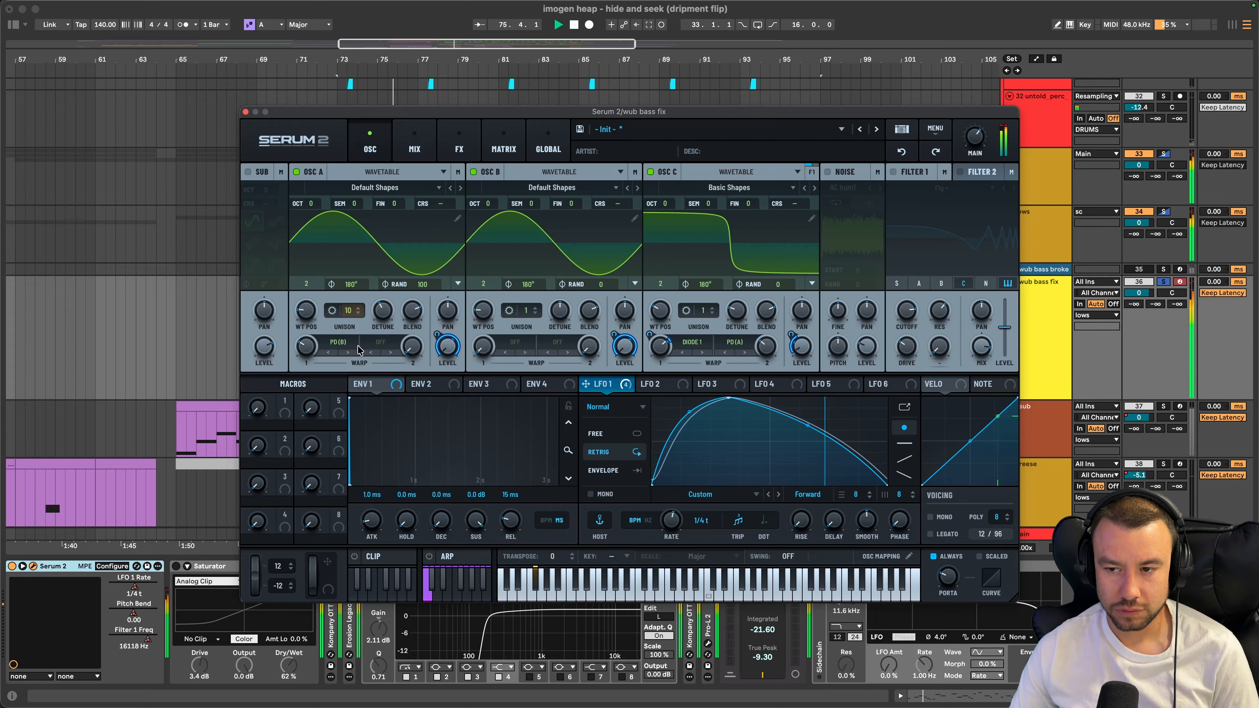
{"action": "key", "text": "space"}
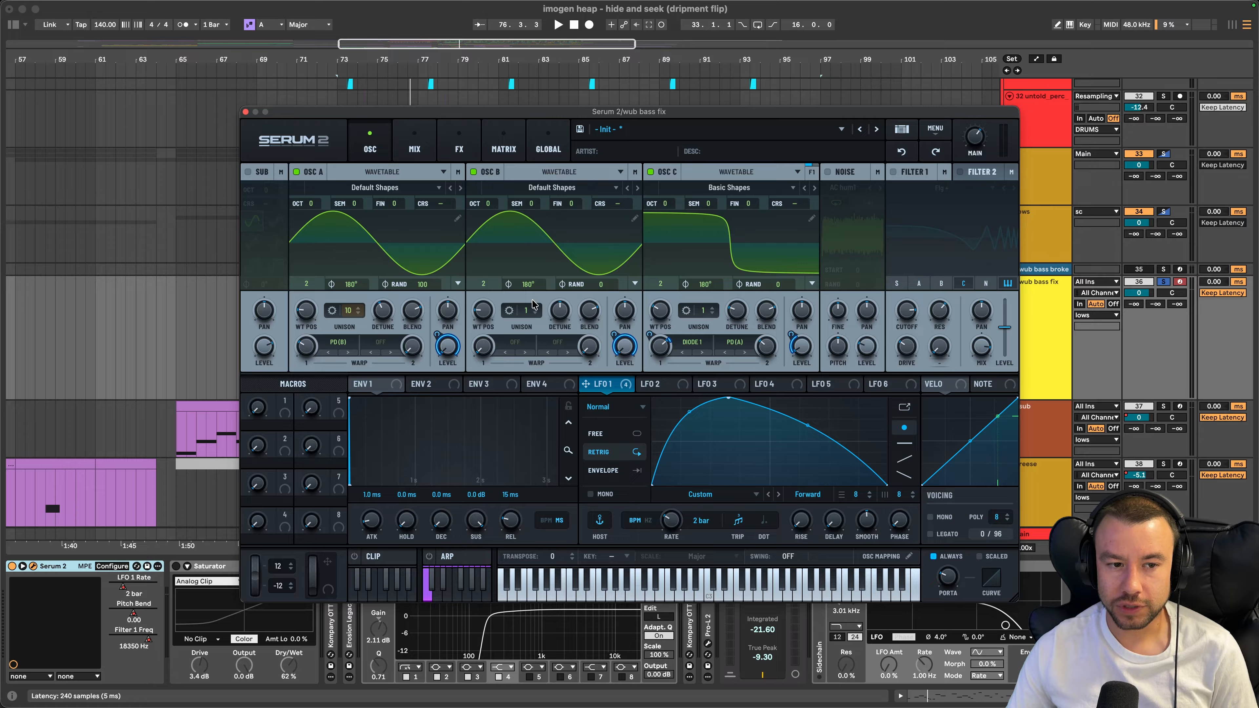
Turn Filter 1 back on in Serum 2 and play the wub bass from bar 73 with it
{"action": "left_click", "coordinate": [459, 149]}
{"action": "left_click", "coordinate": [369, 148]}
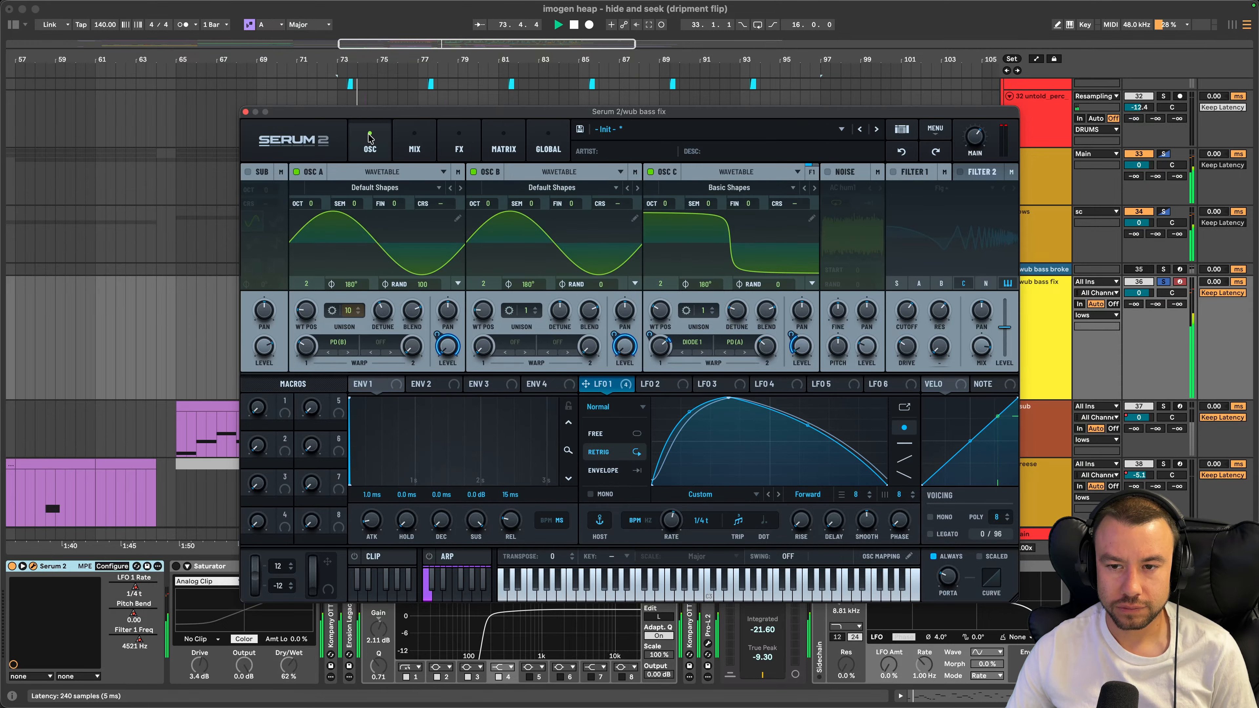
{"action": "left_click", "coordinate": [894, 171]}
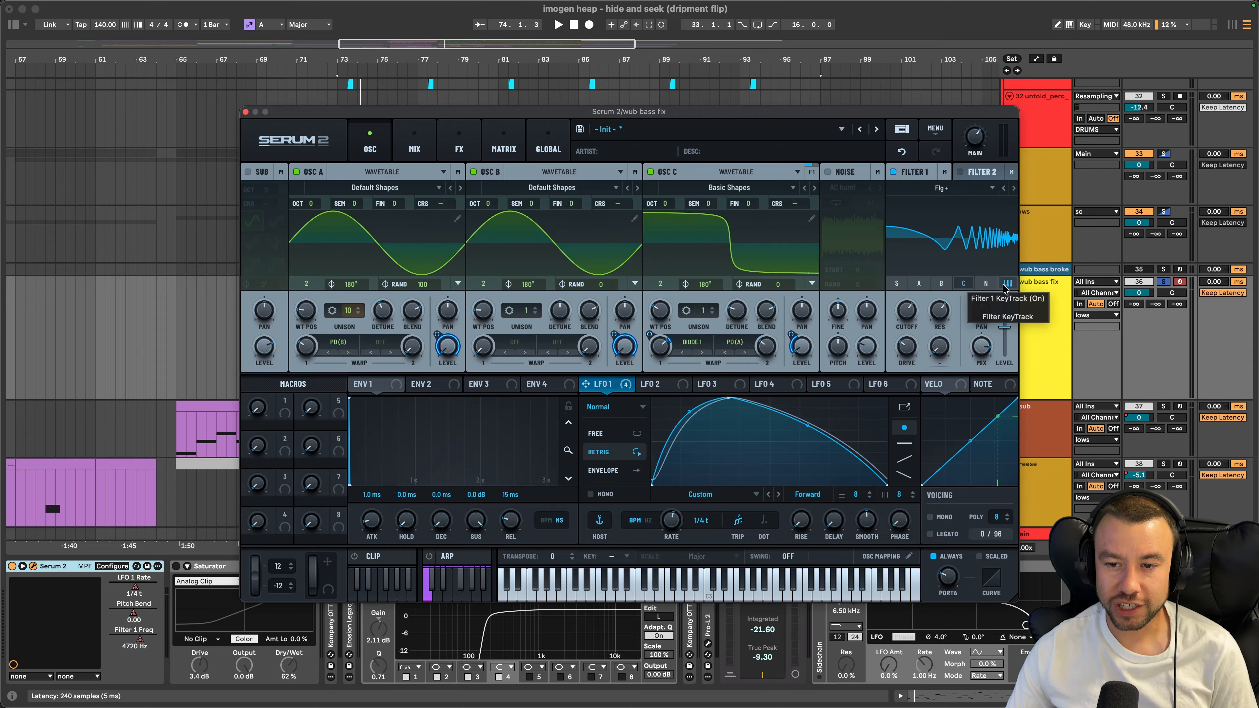
{"action": "key", "text": "super+space"}
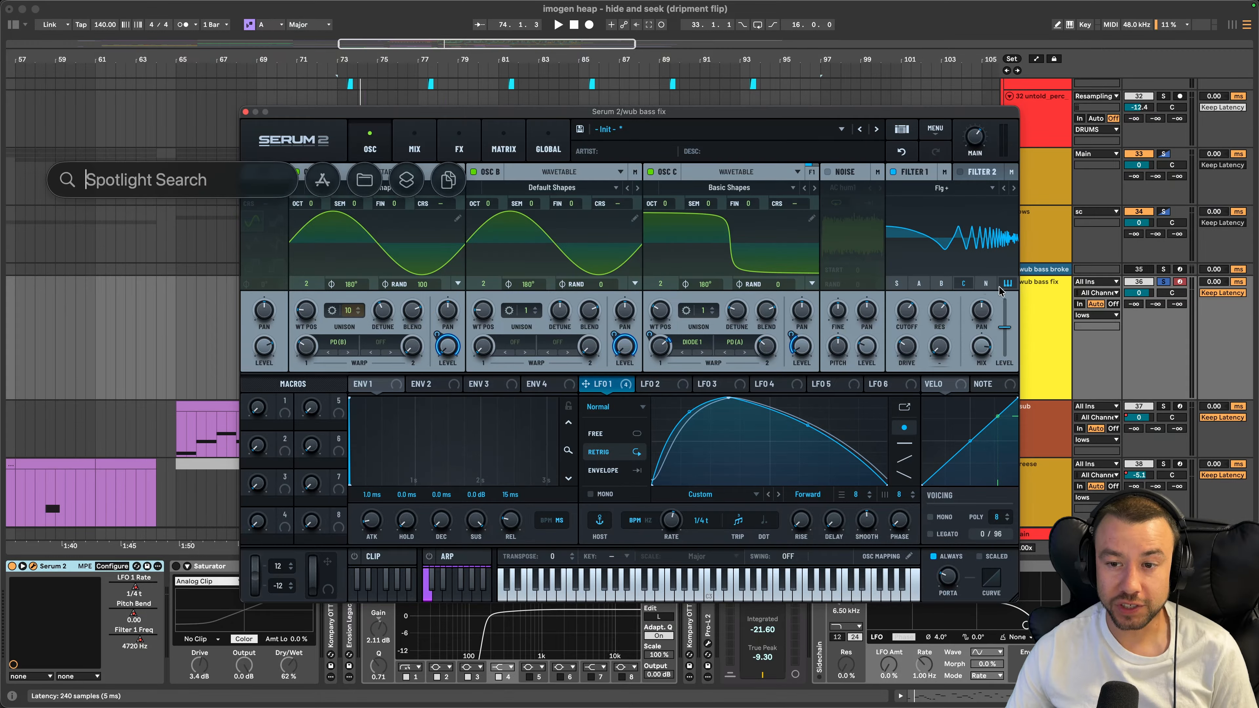
{"action": "key", "text": "Escape"}
{"action": "key", "text": "space"}
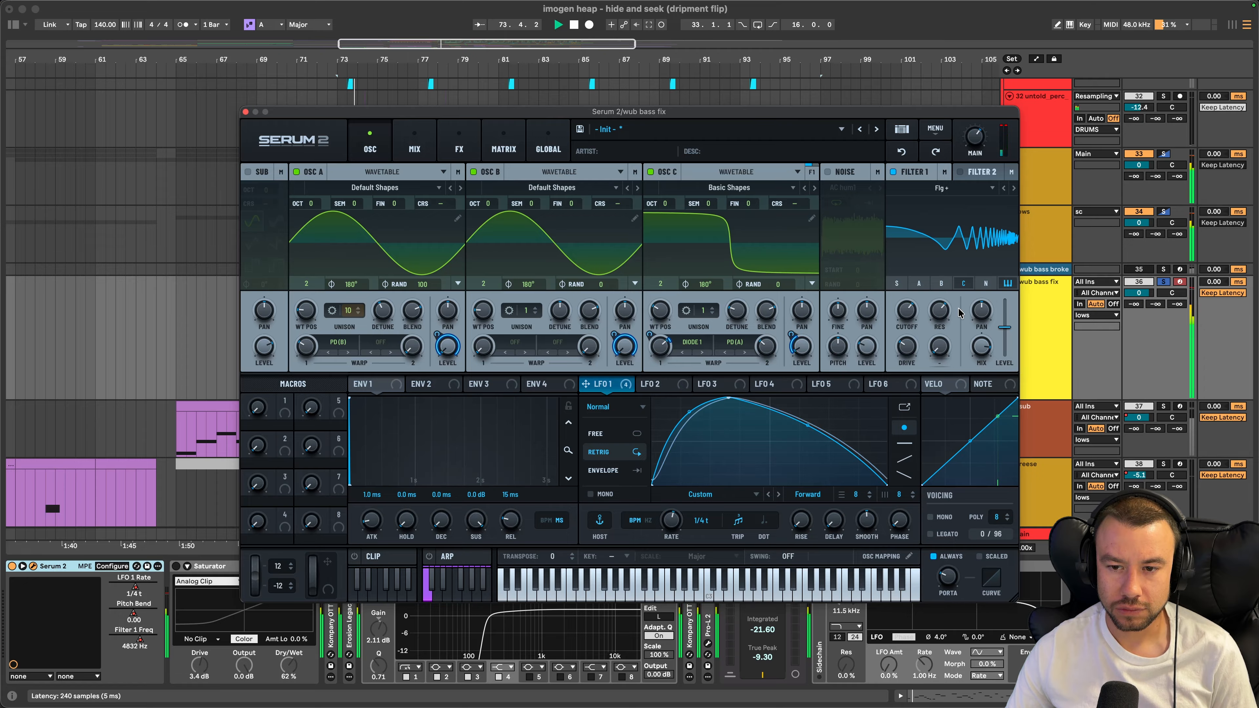
Lift the solo from the wub bass fix track during playback to hear it in the mix, and solo it again
{"action": "left_click", "coordinate": [1162, 283]}
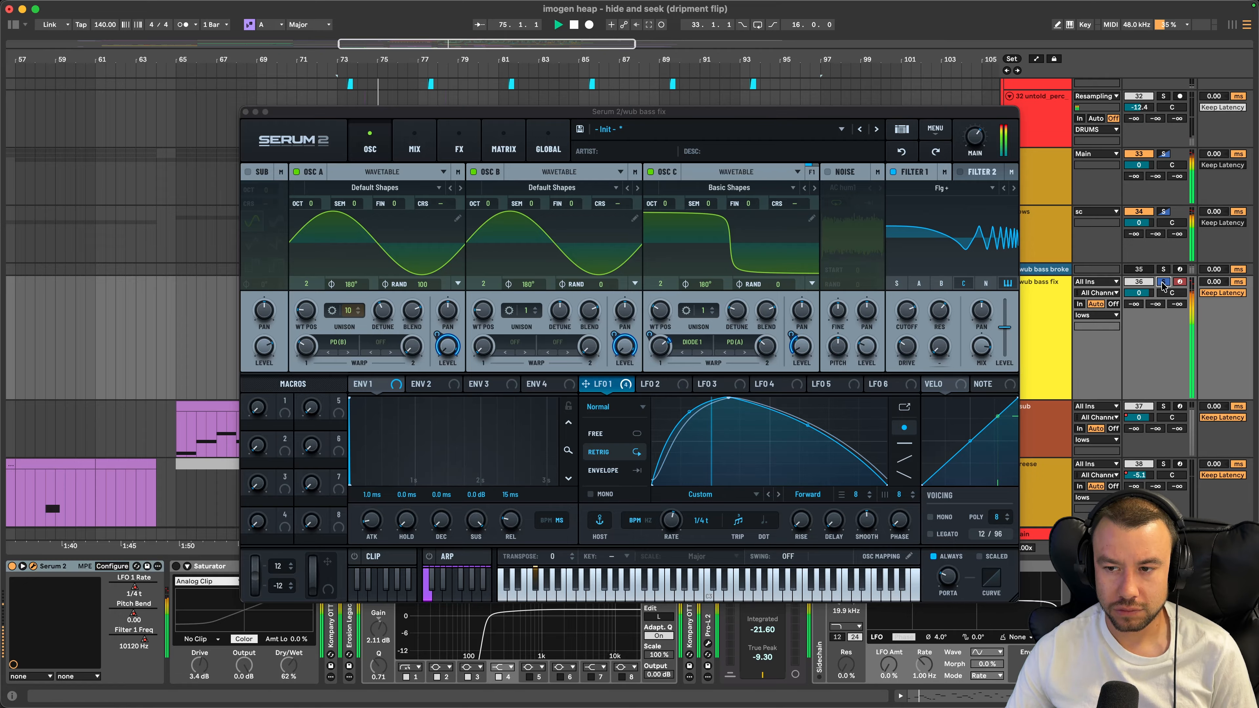
{"action": "left_click", "coordinate": [1163, 282]}
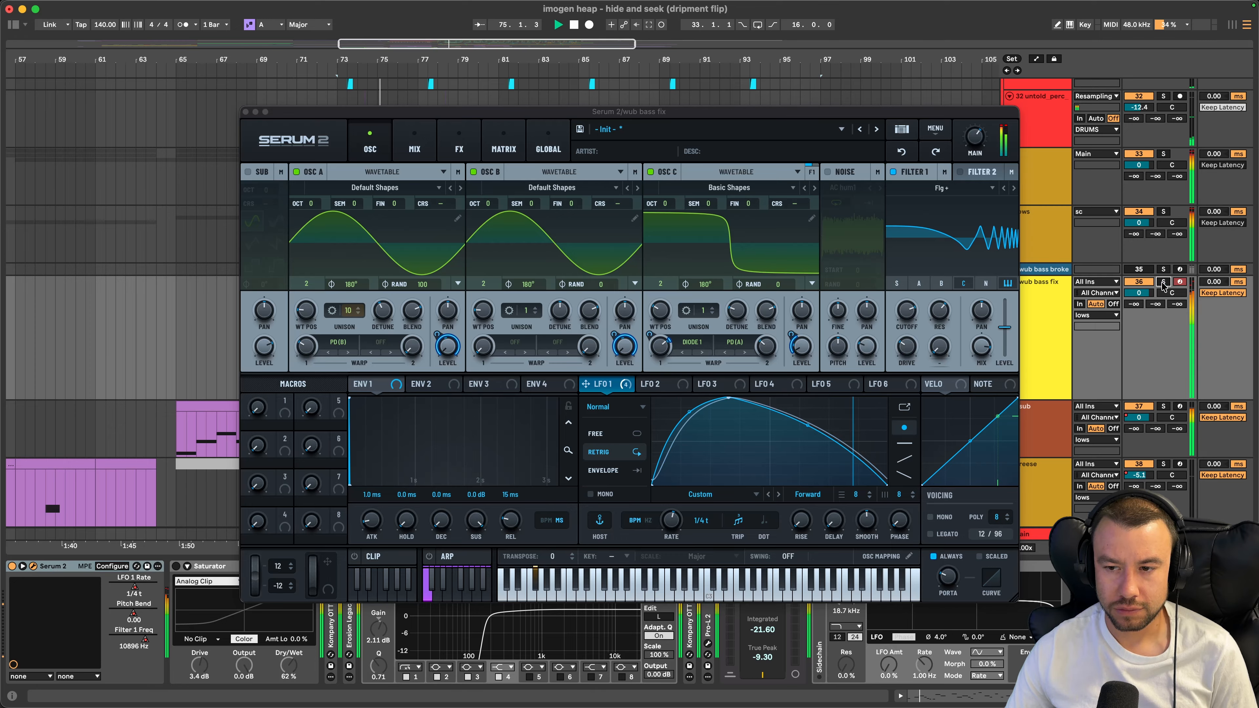
{"action": "left_click", "coordinate": [1163, 283]}
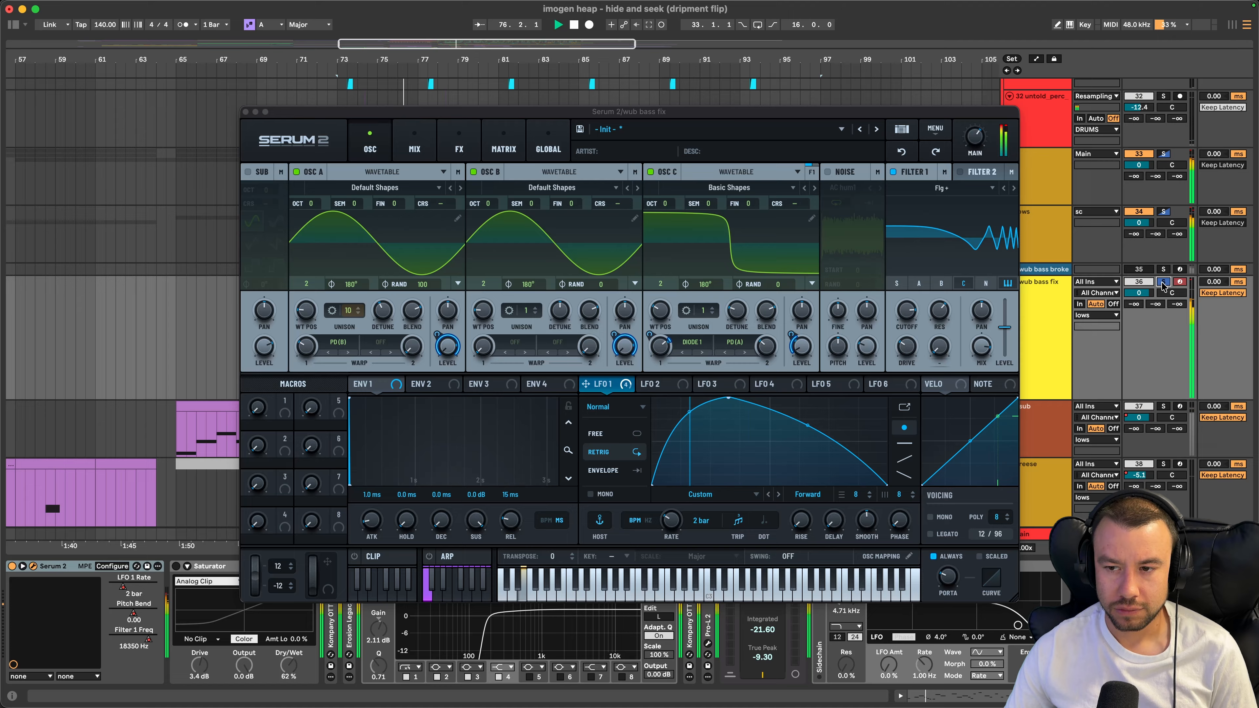
Stop playback and show the Filter 1 Freq automation on the wub bass fix track
{"action": "key", "text": "space"}
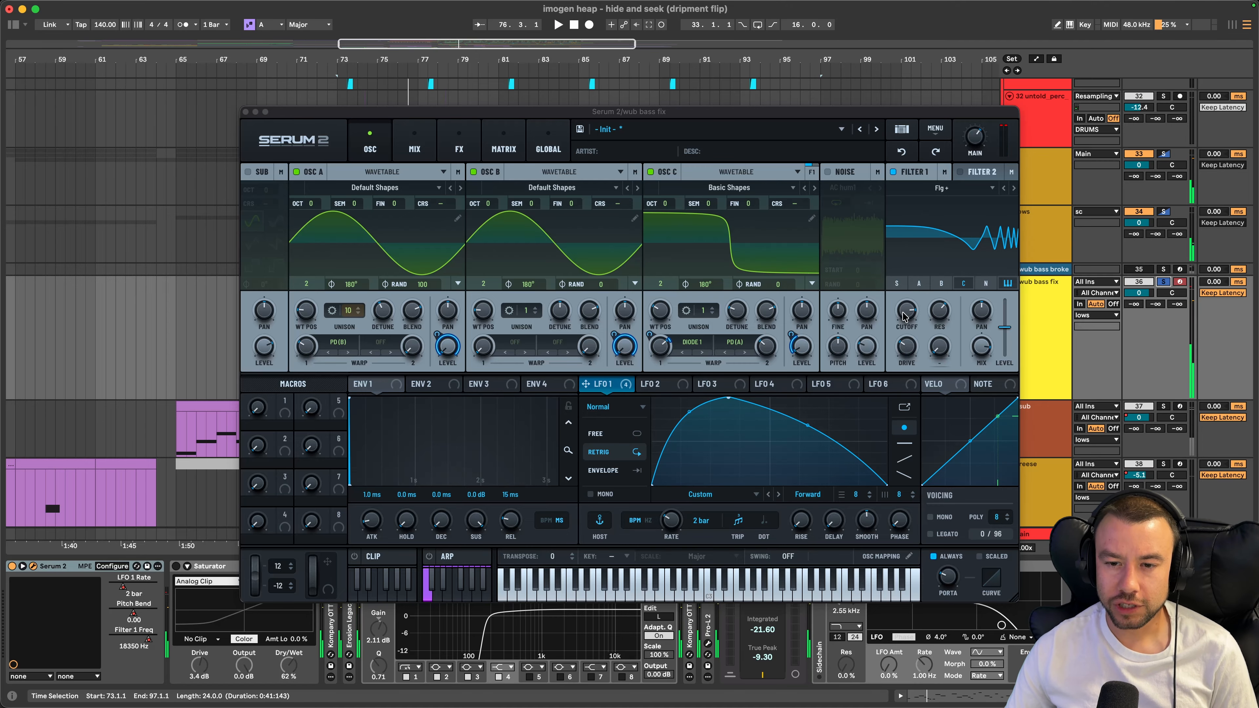
{"action": "left_click_drag", "start_coordinate": [402, 117], "coordinate": [402, 481]}
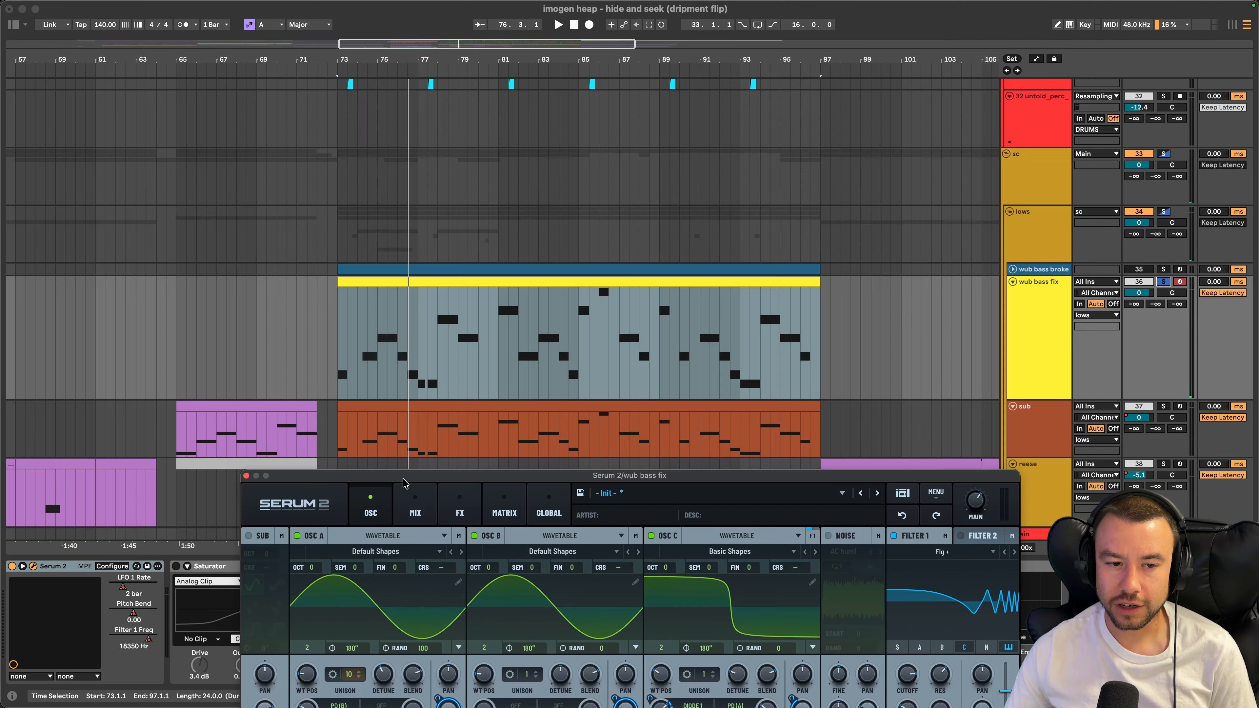
{"action": "scroll", "coordinate": [298, 496], "scroll_direction": "down", "scroll_amount": 3}
{"action": "right_click", "coordinate": [130, 642]}
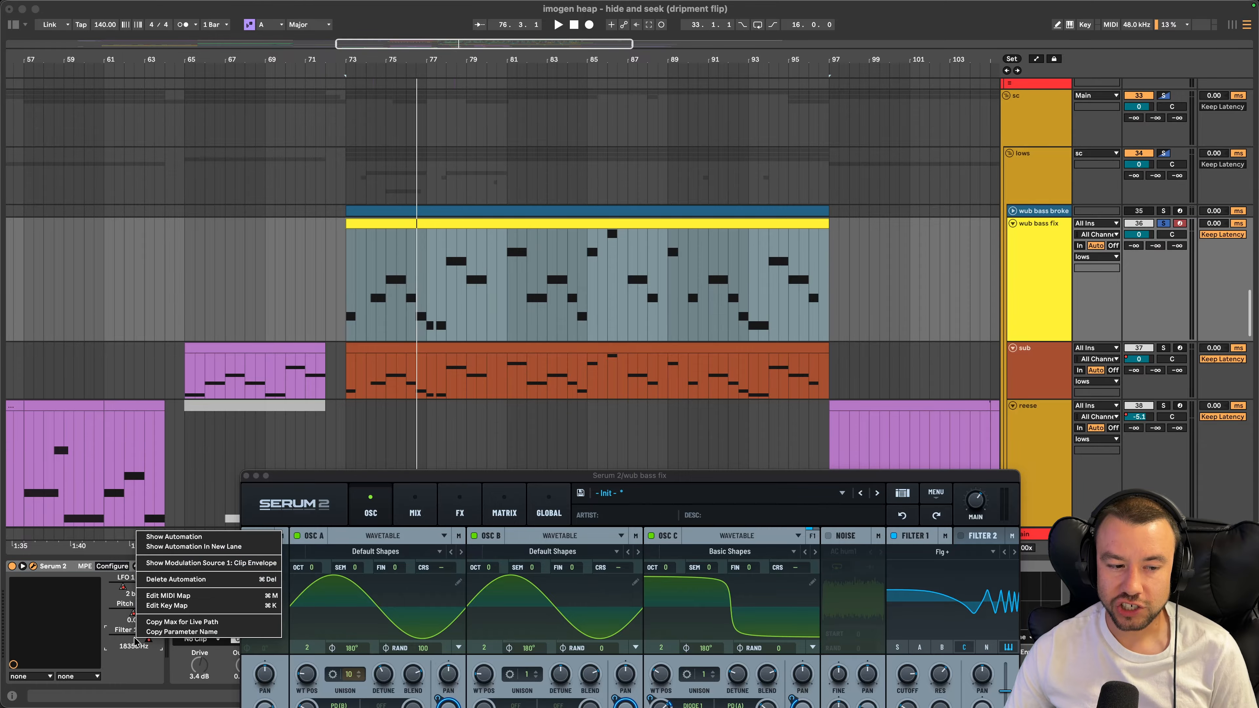
{"action": "left_click", "coordinate": [163, 543]}
{"action": "scroll", "coordinate": [345, 314], "scroll_direction": "up", "scroll_amount": 3}
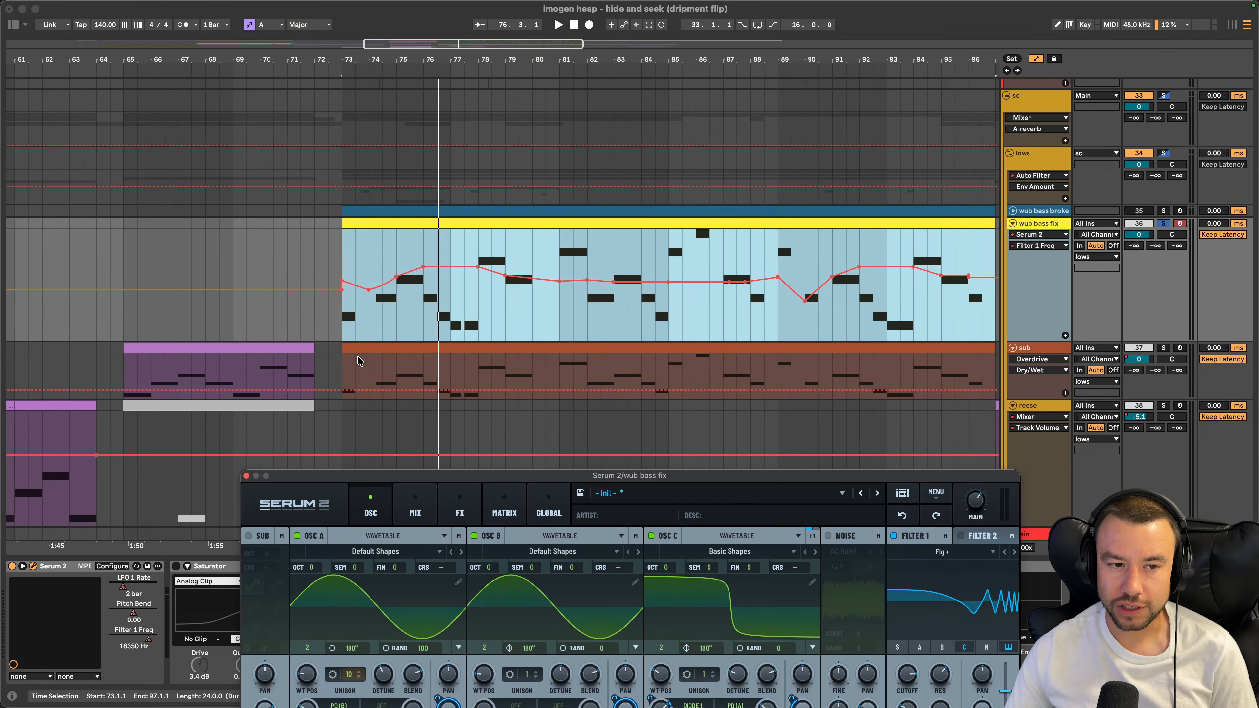
Play the wub bass fix clip from bar 73 to follow its Filter 1 Freq automation
{"action": "left_click", "coordinate": [345, 313]}
{"action": "scroll", "coordinate": [322, 317], "scroll_direction": "down", "scroll_amount": 2}
{"action": "scroll", "coordinate": [288, 312], "scroll_direction": "right", "scroll_amount": 5}
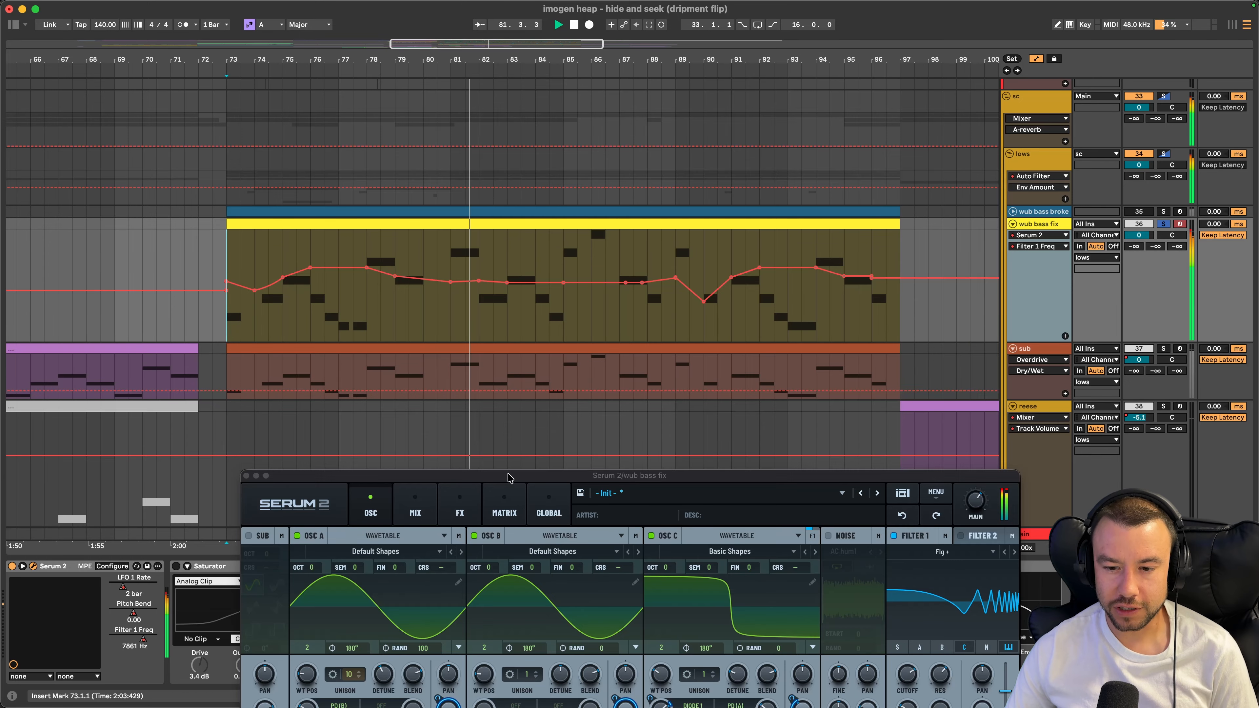
Examine Filter 1's resonance, drive, cutoff and mix and the effects page in Serum 2 during playback
{"action": "left_click_drag", "start_coordinate": [513, 557], "coordinate": [513, 0]}
{"action": "left_click_drag", "start_coordinate": [505, 62], "coordinate": [506, 198]}
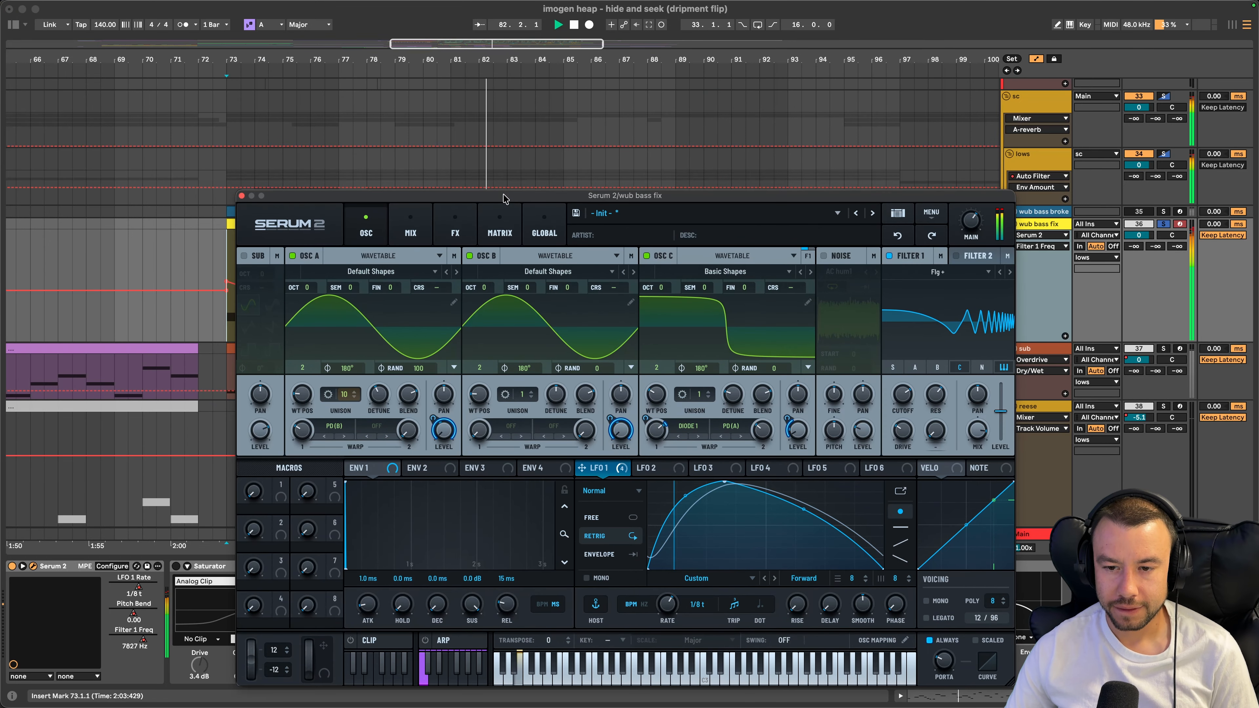
{"action": "left_click", "coordinate": [934, 399]}
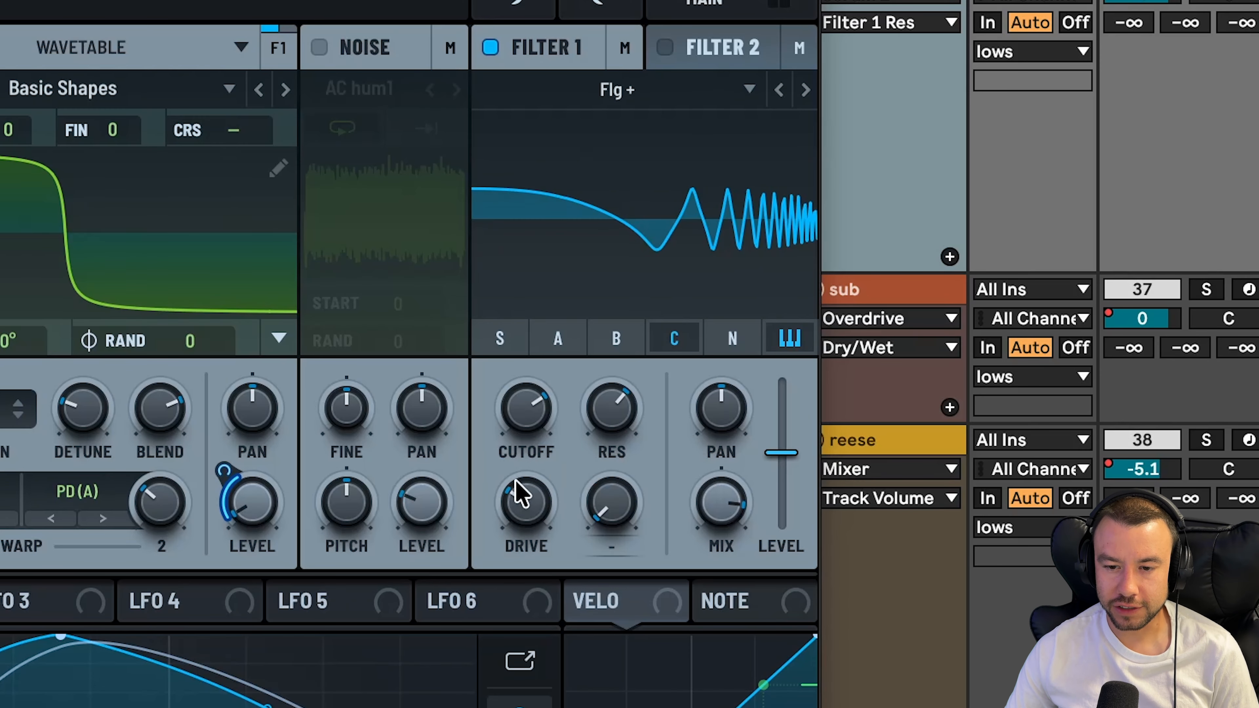
{"action": "left_click", "coordinate": [901, 429]}
{"action": "left_click", "coordinate": [526, 395]}
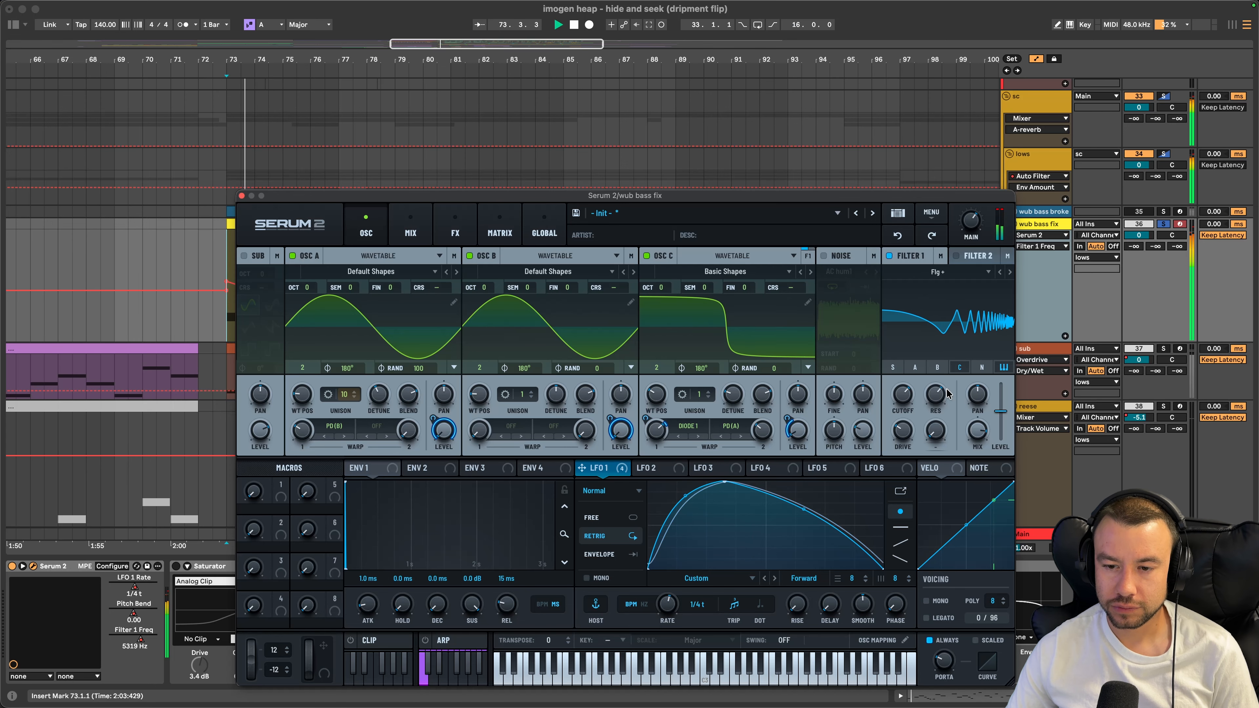
{"action": "left_click", "coordinate": [982, 426]}
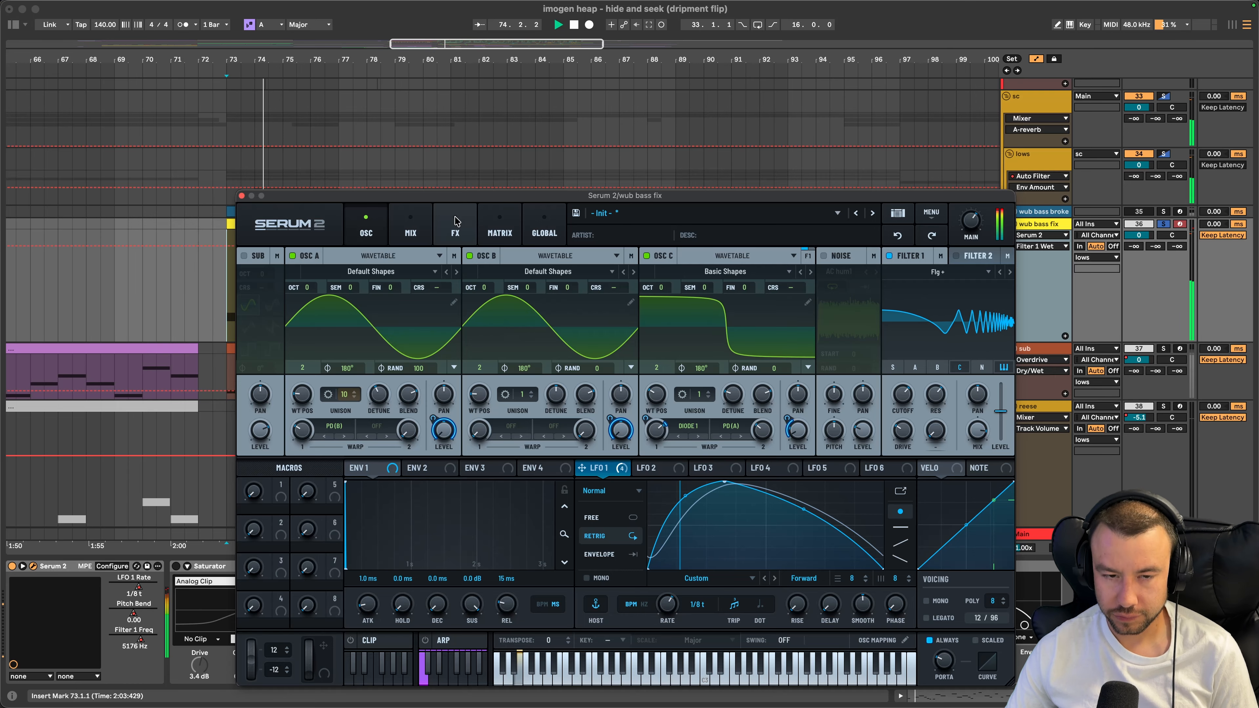
{"action": "left_click", "coordinate": [455, 223]}
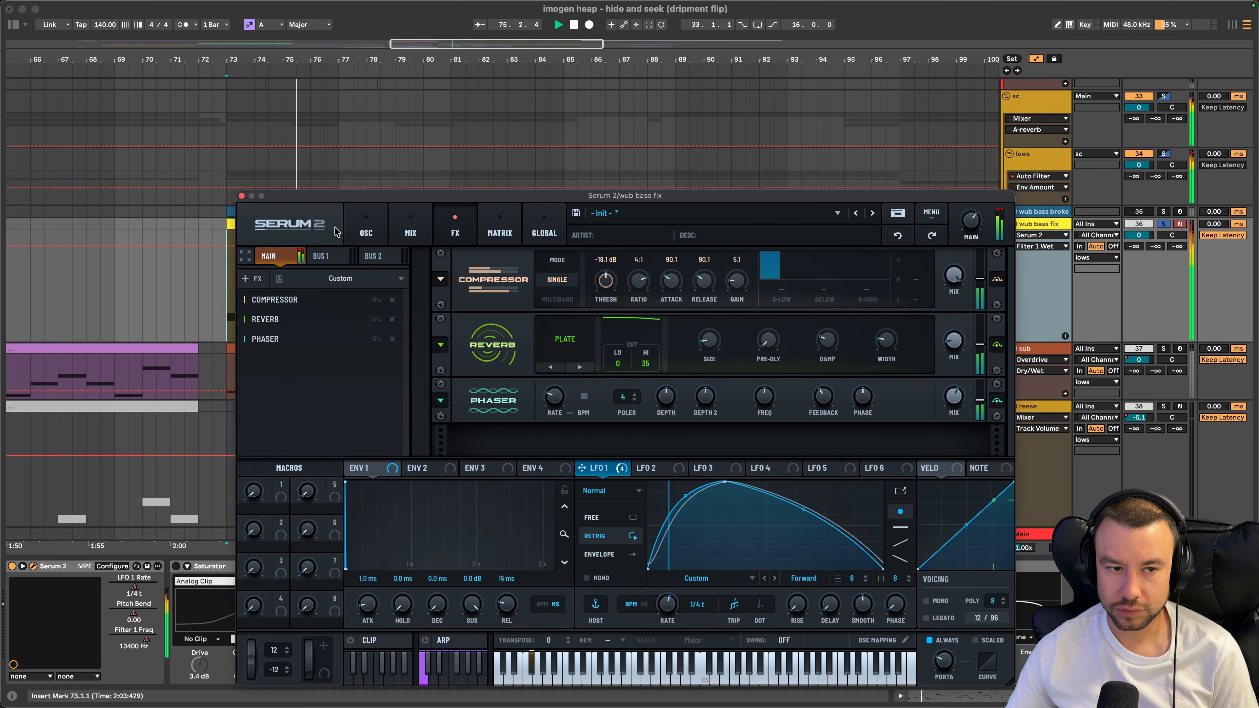
{"action": "left_click", "coordinate": [351, 228]}
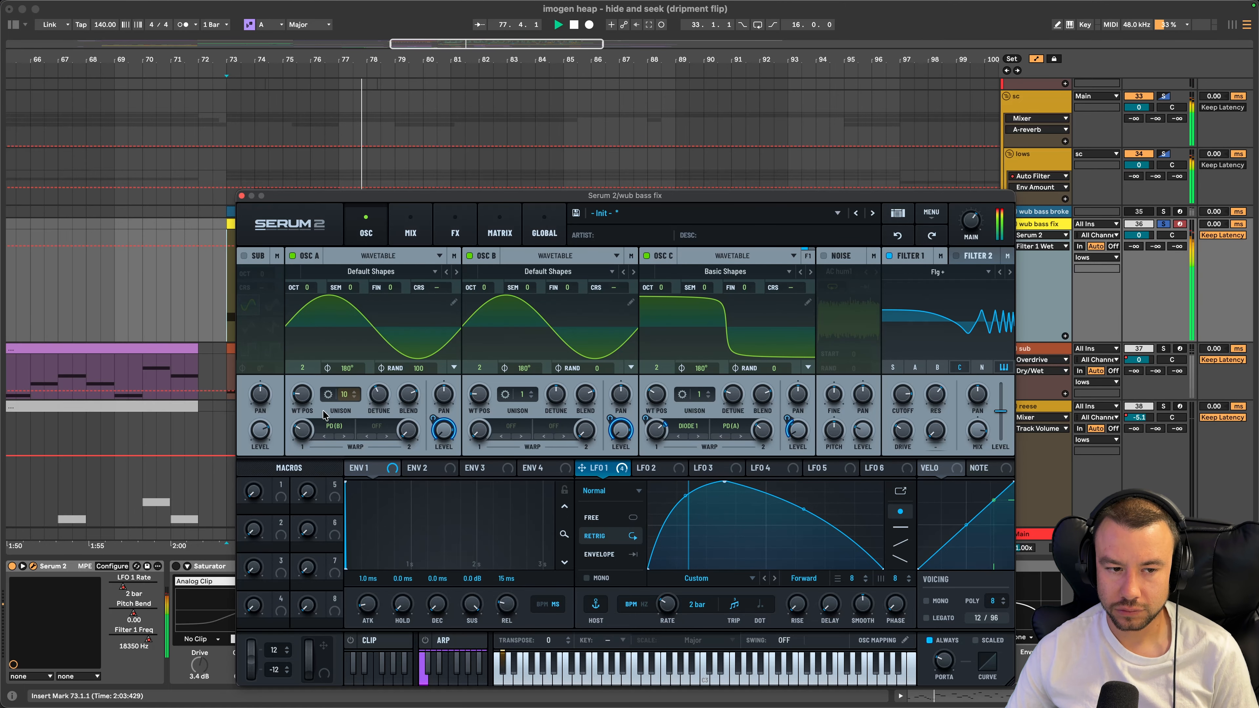
Try 16 unison voices on oscillator A during playback, and restore 10 voices
{"action": "left_click_drag", "start_coordinate": [348, 391], "coordinate": [338, 452]}
{"action": "key", "text": "space"}
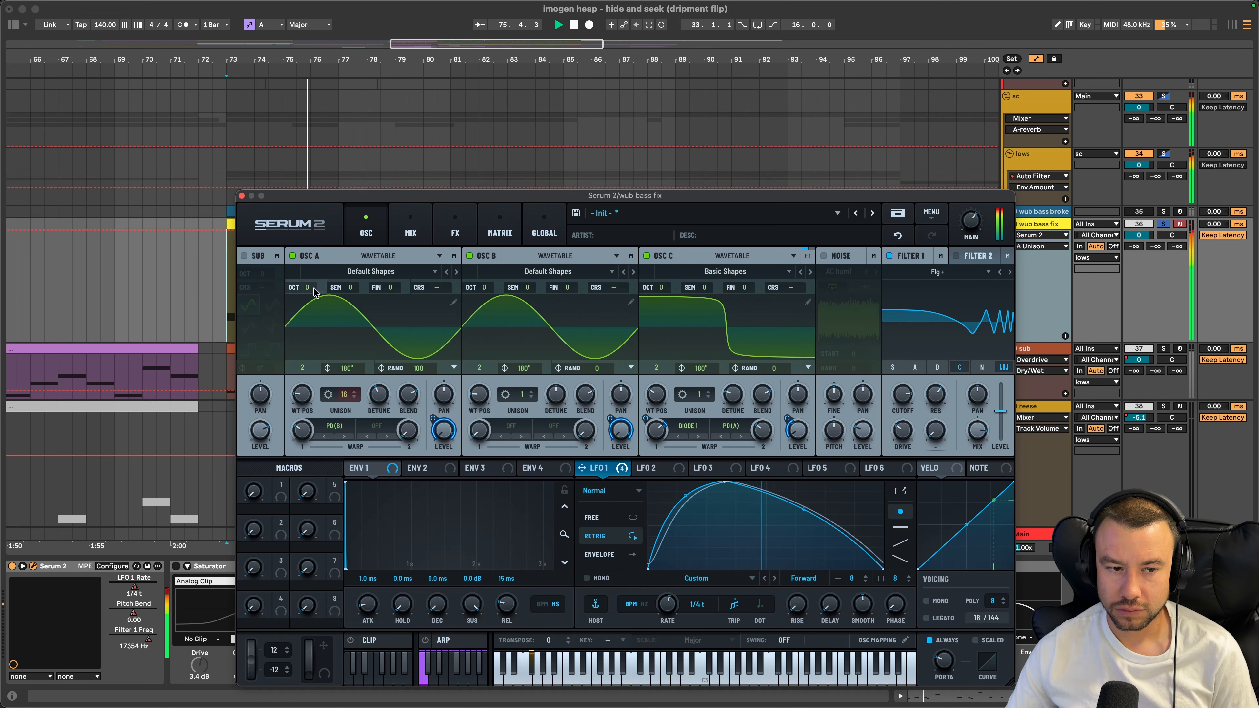
{"action": "scroll", "coordinate": [346, 397], "scroll_direction": "up", "scroll_amount": 15}
{"action": "scroll", "coordinate": [346, 397], "scroll_direction": "down", "scroll_amount": 6}
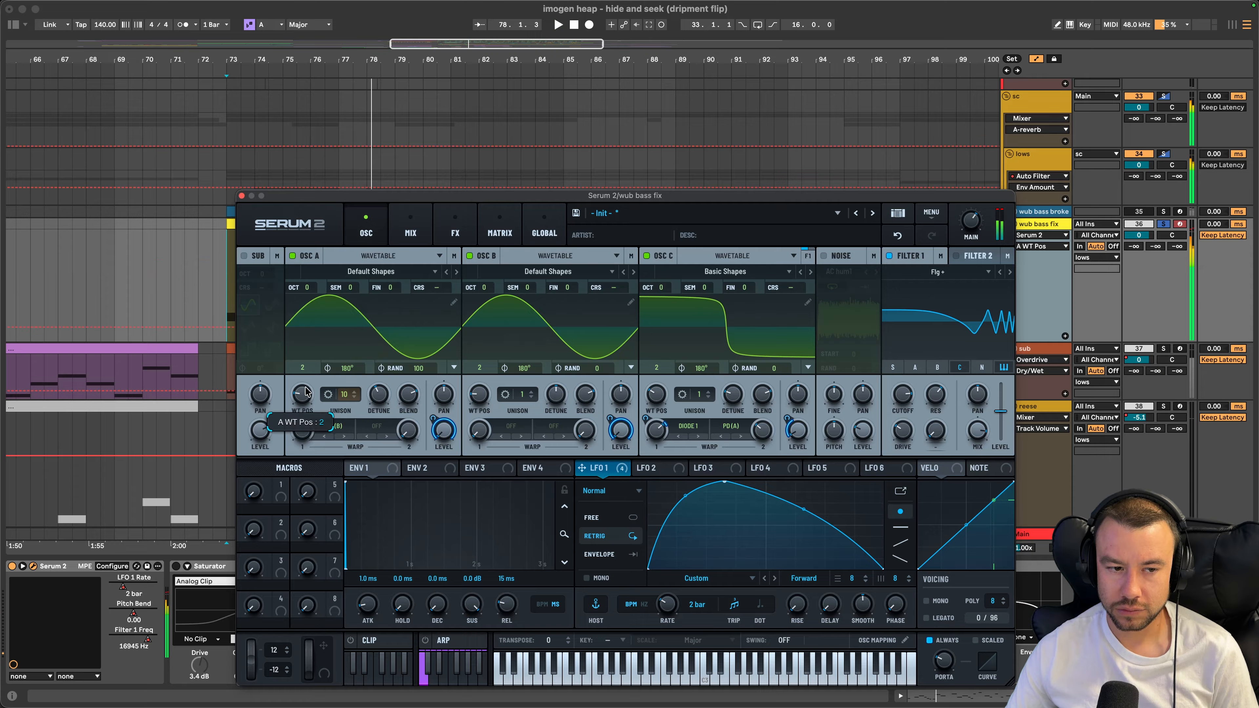
Sweep oscillator A's wavetable position up to 8 during playback, and lift the solo from the wub bass fix track
{"action": "left_click_drag", "start_coordinate": [304, 392], "coordinate": [312, 347]}
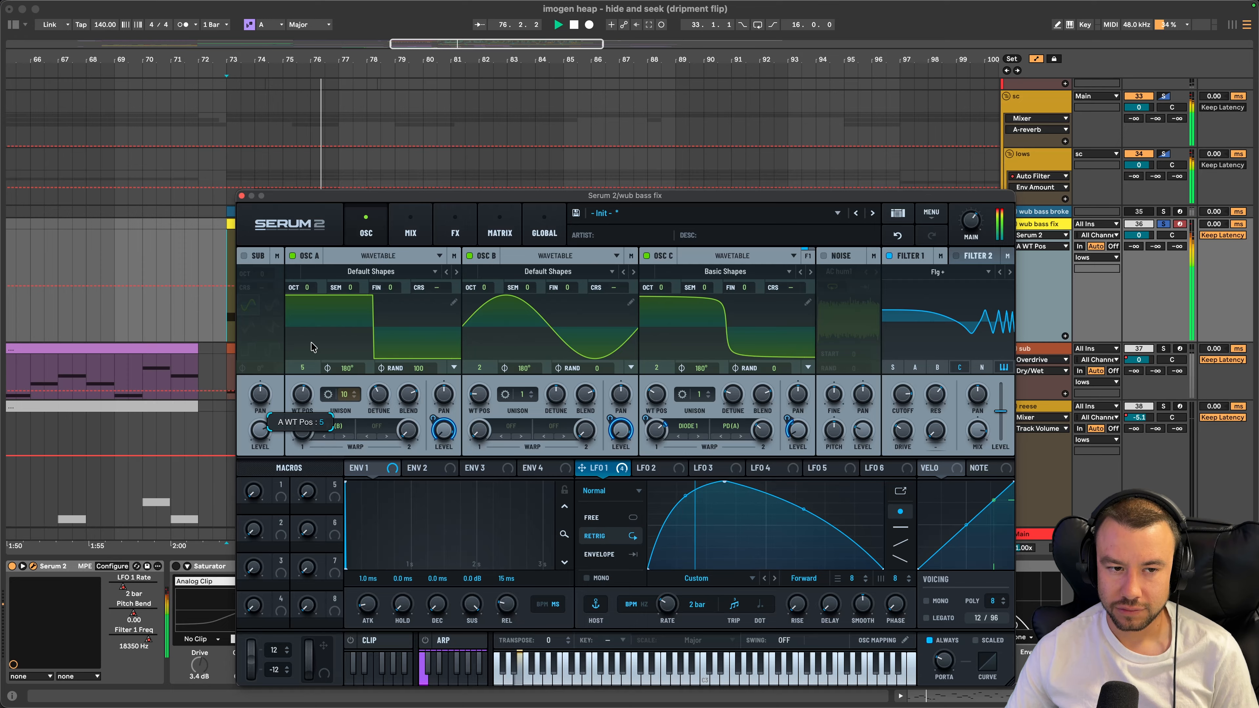
{"action": "left_click_drag", "start_coordinate": [311, 346], "coordinate": [318, 332]}
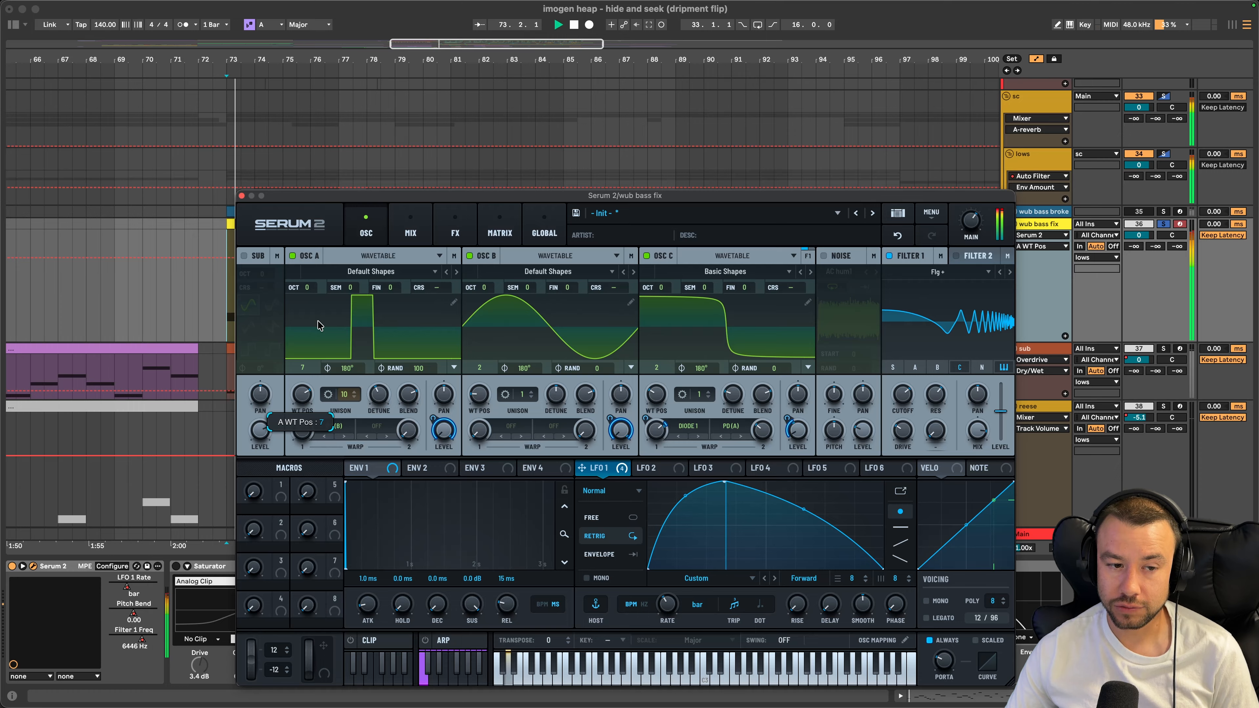
{"action": "left_click_drag", "start_coordinate": [318, 325], "coordinate": [319, 316]}
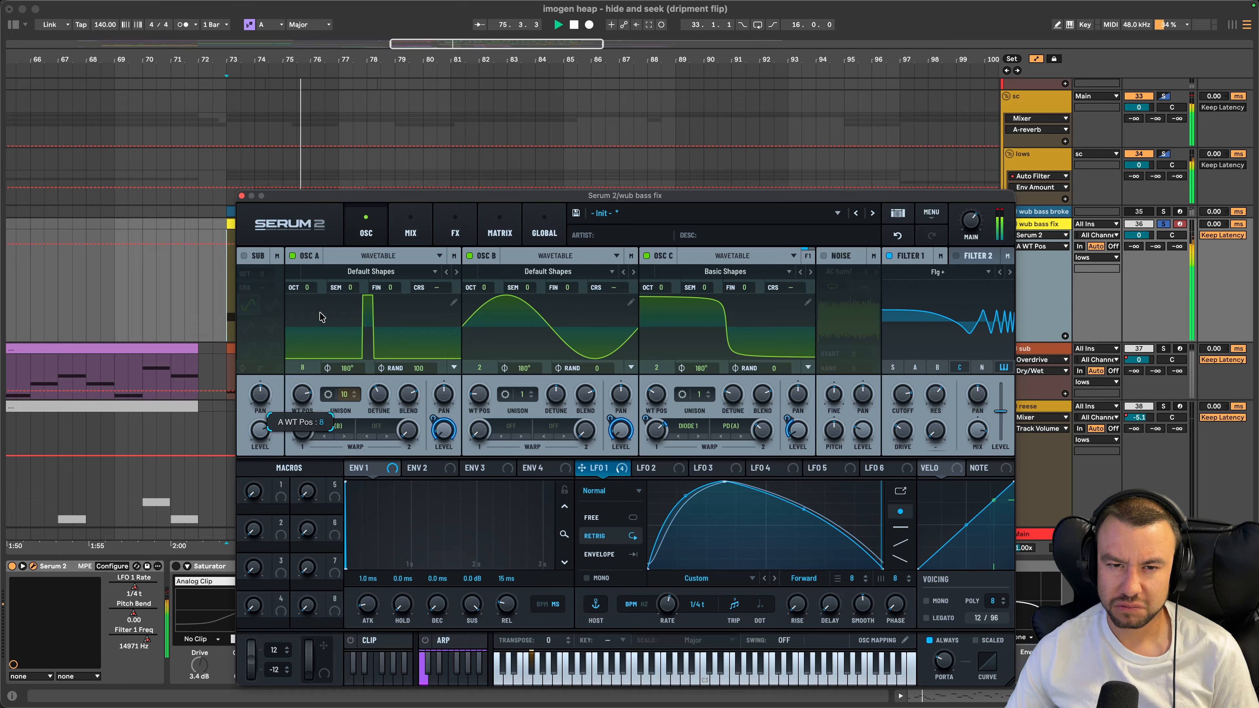
{"action": "left_click", "coordinate": [1162, 225]}
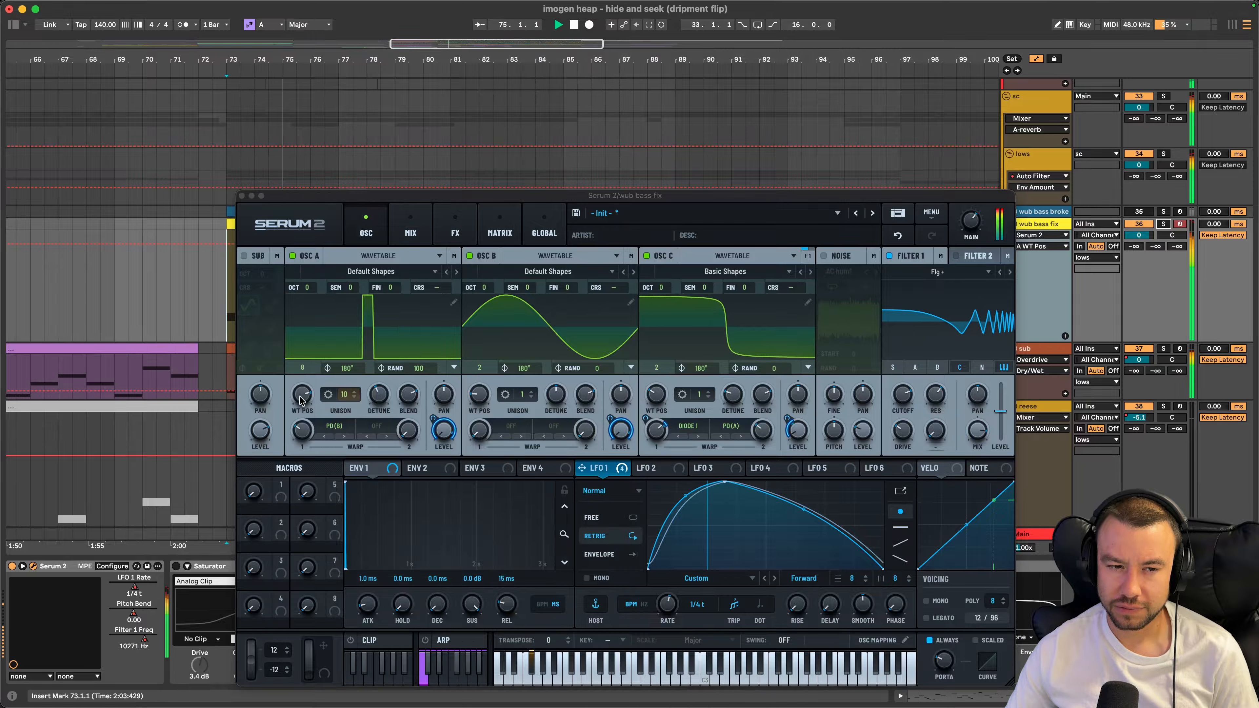
Bring oscillator A's wavetable position back down to 2 while playing the wub bass in the mix
{"action": "left_click_drag", "start_coordinate": [300, 397], "coordinate": [301, 424]}
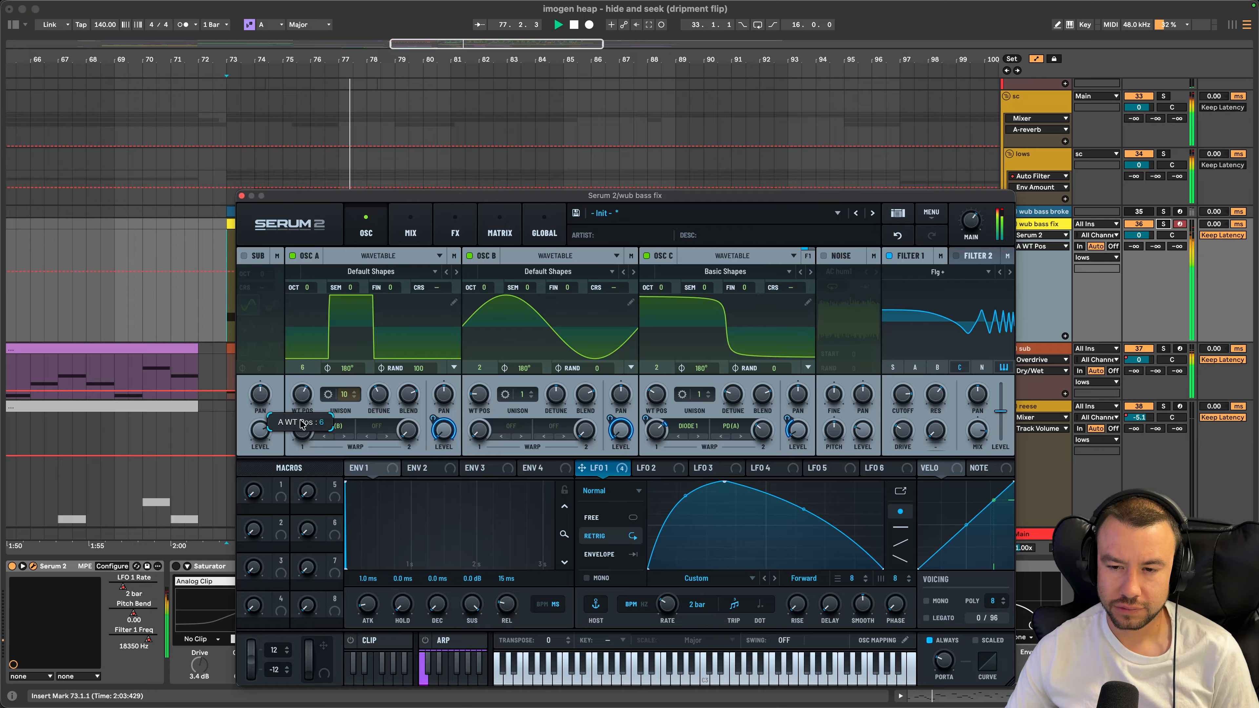
{"action": "left_click_drag", "start_coordinate": [301, 426], "coordinate": [289, 459]}
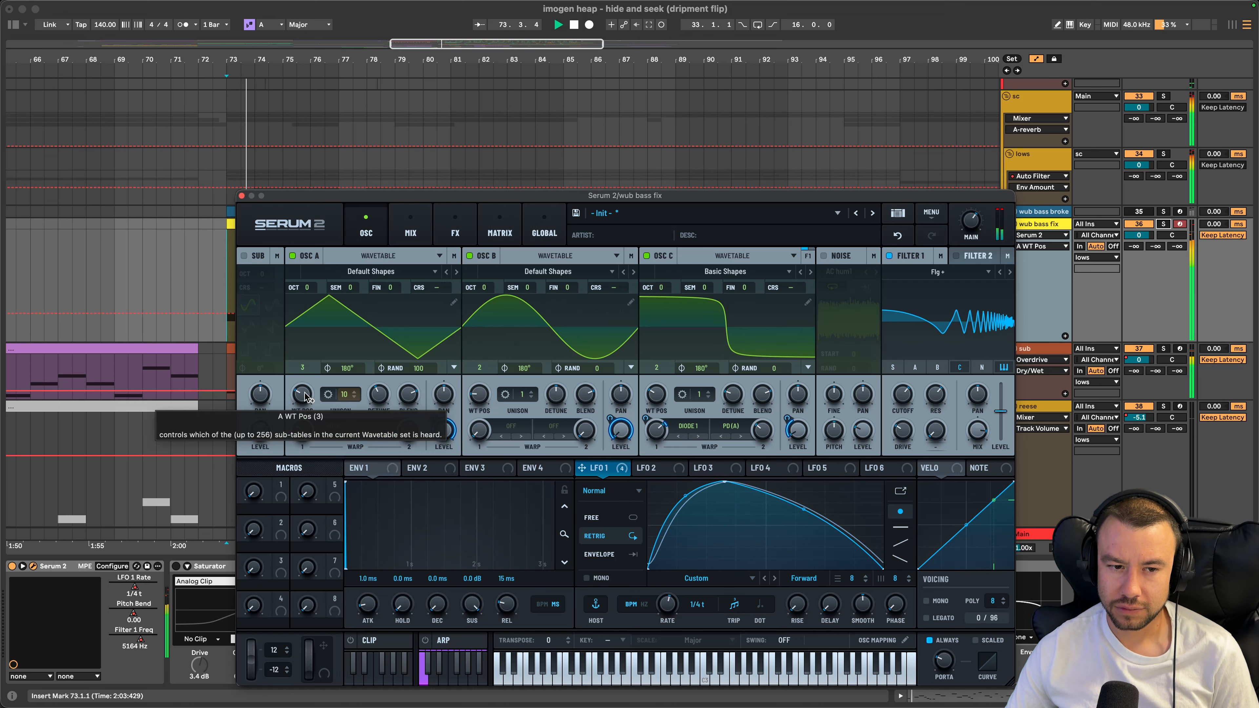
{"action": "left_click_drag", "start_coordinate": [305, 397], "coordinate": [304, 418]}
{"action": "key", "text": "space"}
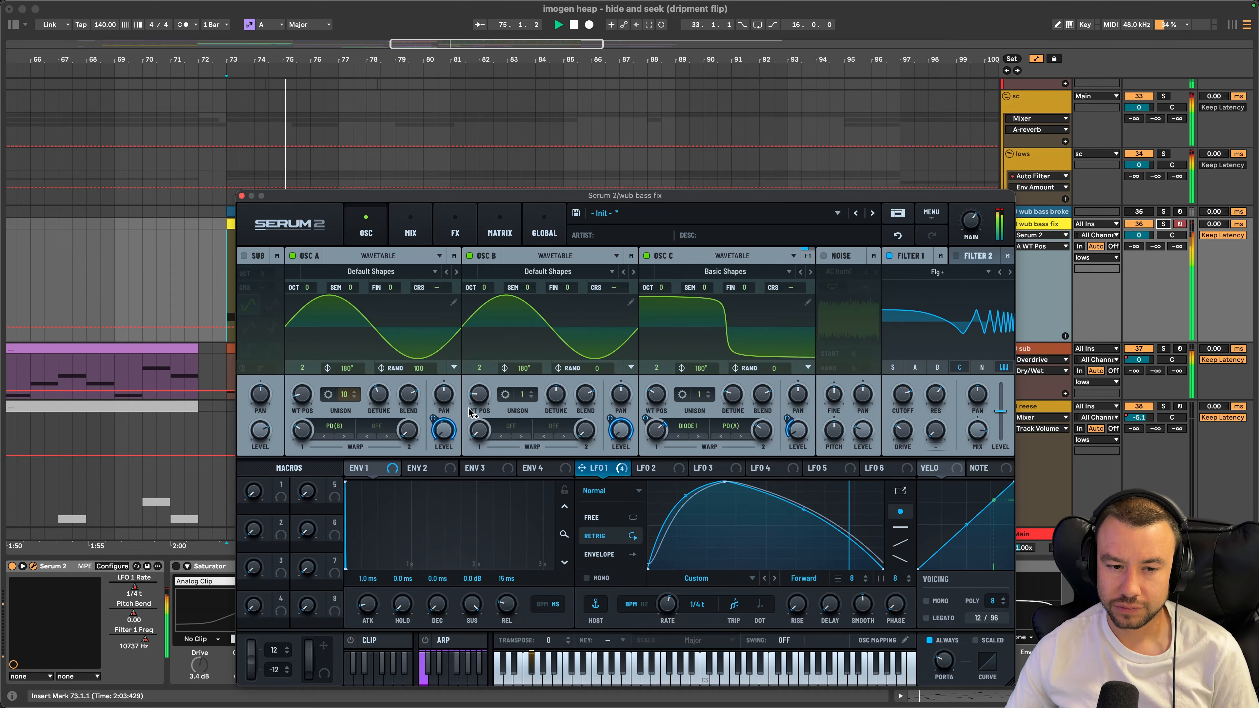
Close the Serum 2 window and turn on the Saturator on the wub bass fix track, selecting its Drive parameter
{"action": "key", "text": "space"}
{"action": "left_click", "coordinate": [242, 195]}
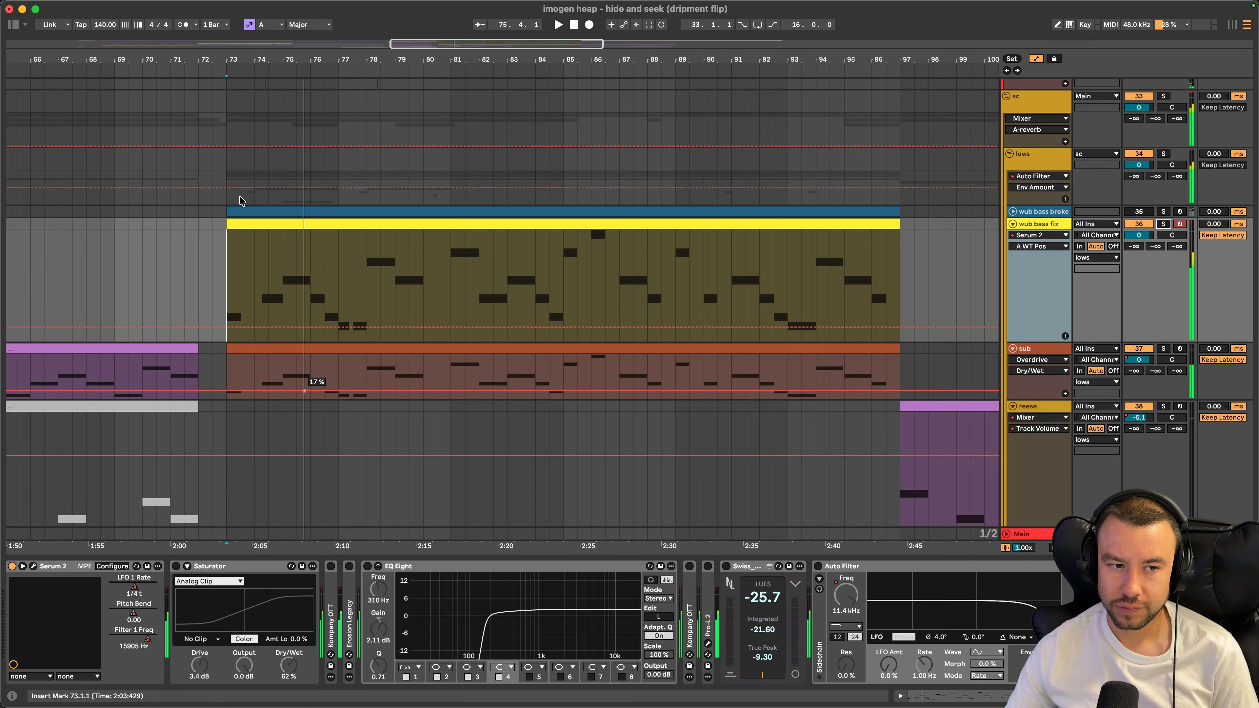
{"action": "left_click", "coordinate": [176, 566]}
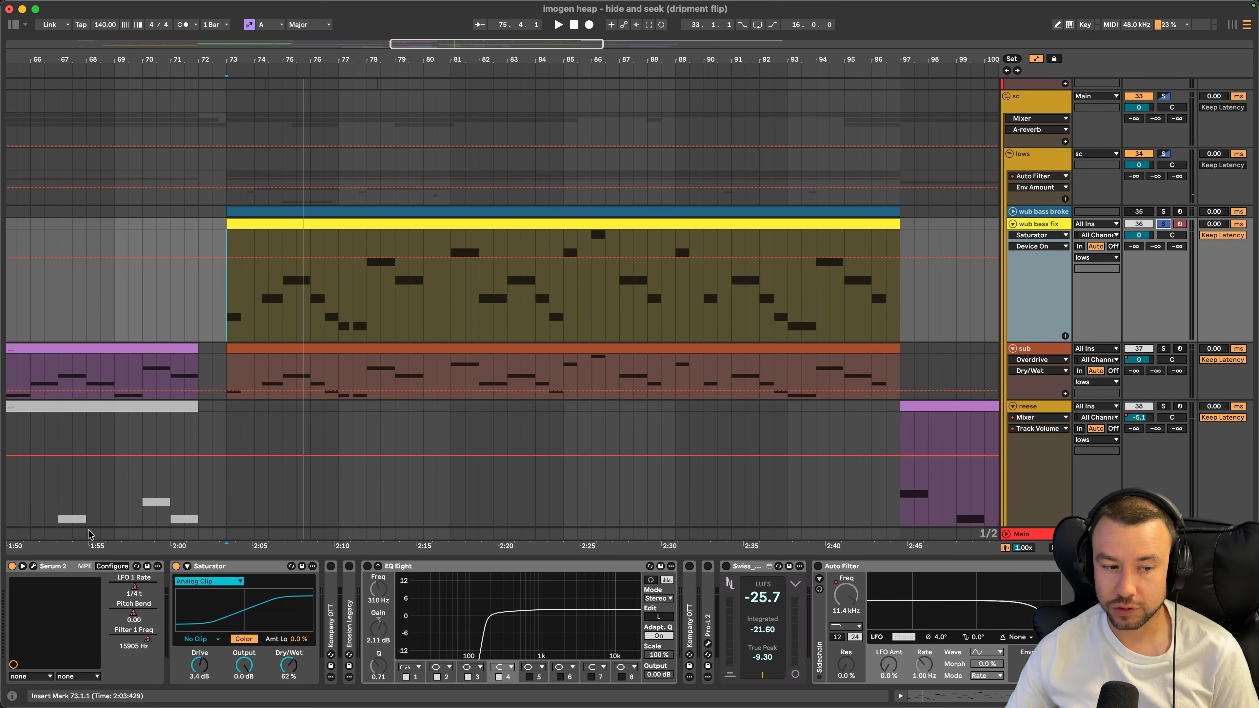
{"action": "right_click", "coordinate": [268, 566]}
{"action": "left_click", "coordinate": [209, 564]}
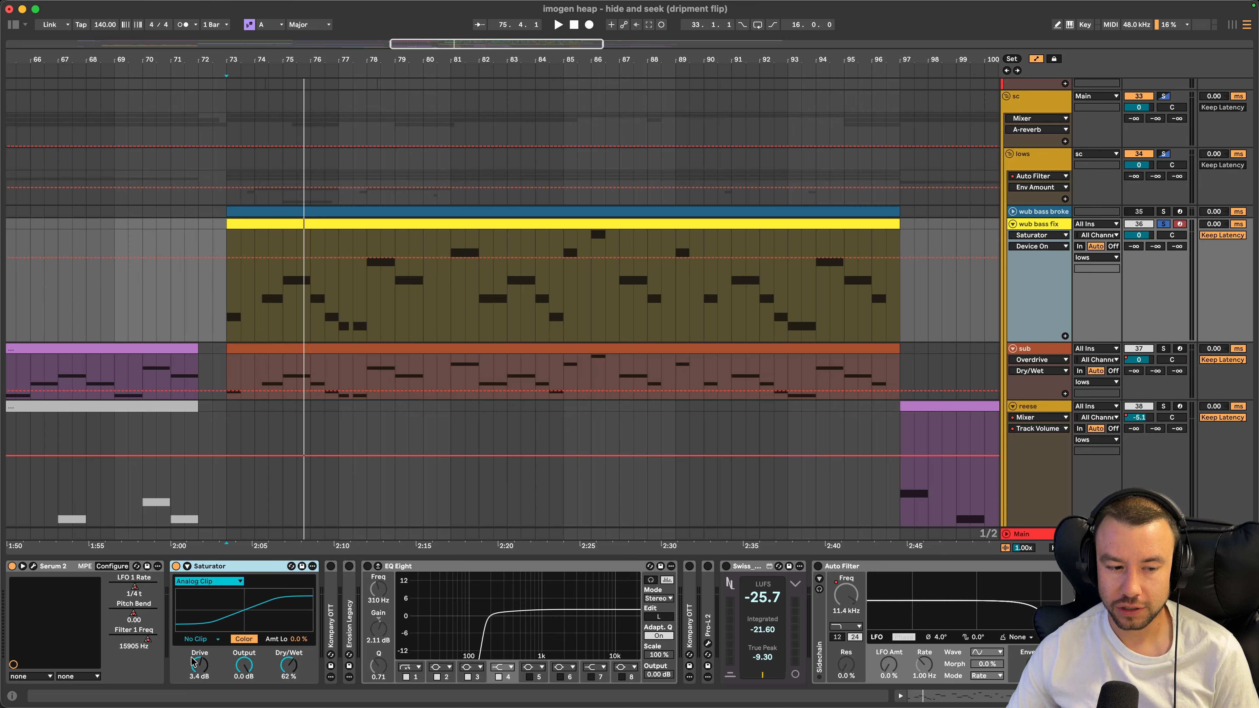
{"action": "left_click", "coordinate": [200, 664]}
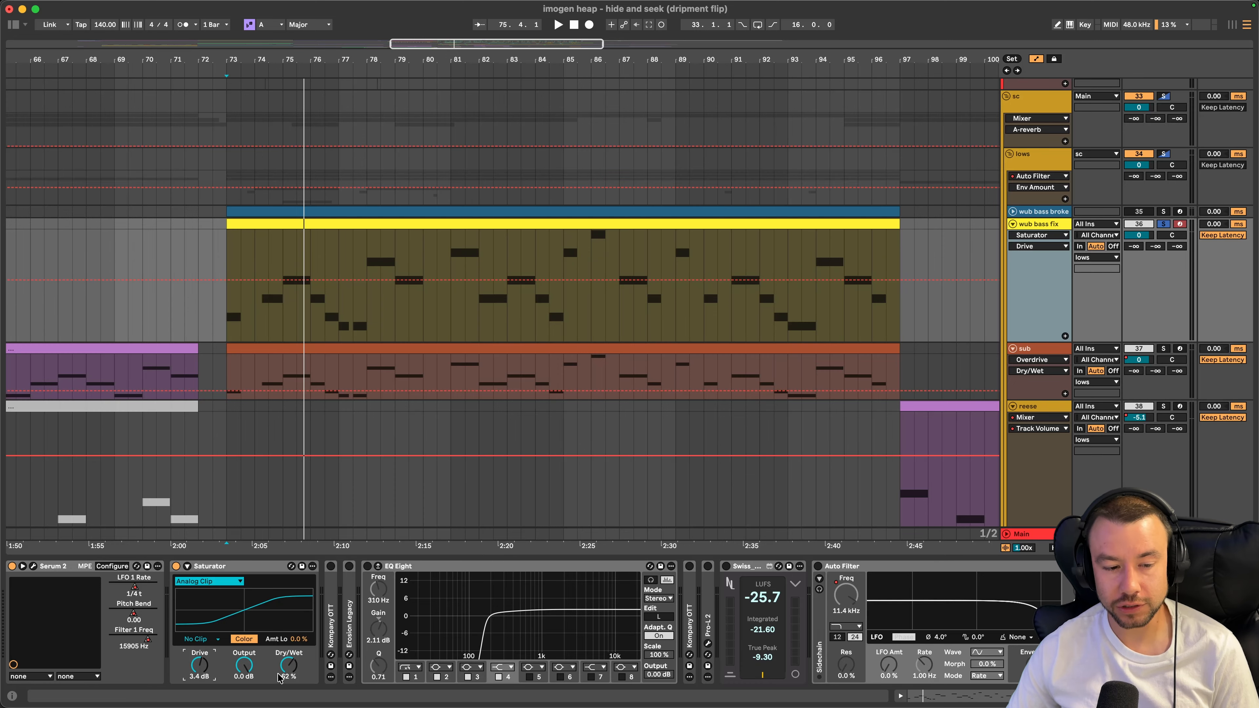
Unfold Kompany OTT, turn it on, and play the wub bass from bar 73 through it
{"action": "key", "text": "space"}
{"action": "double_click", "coordinate": [330, 580]}
{"action": "left_click", "coordinate": [331, 567]}
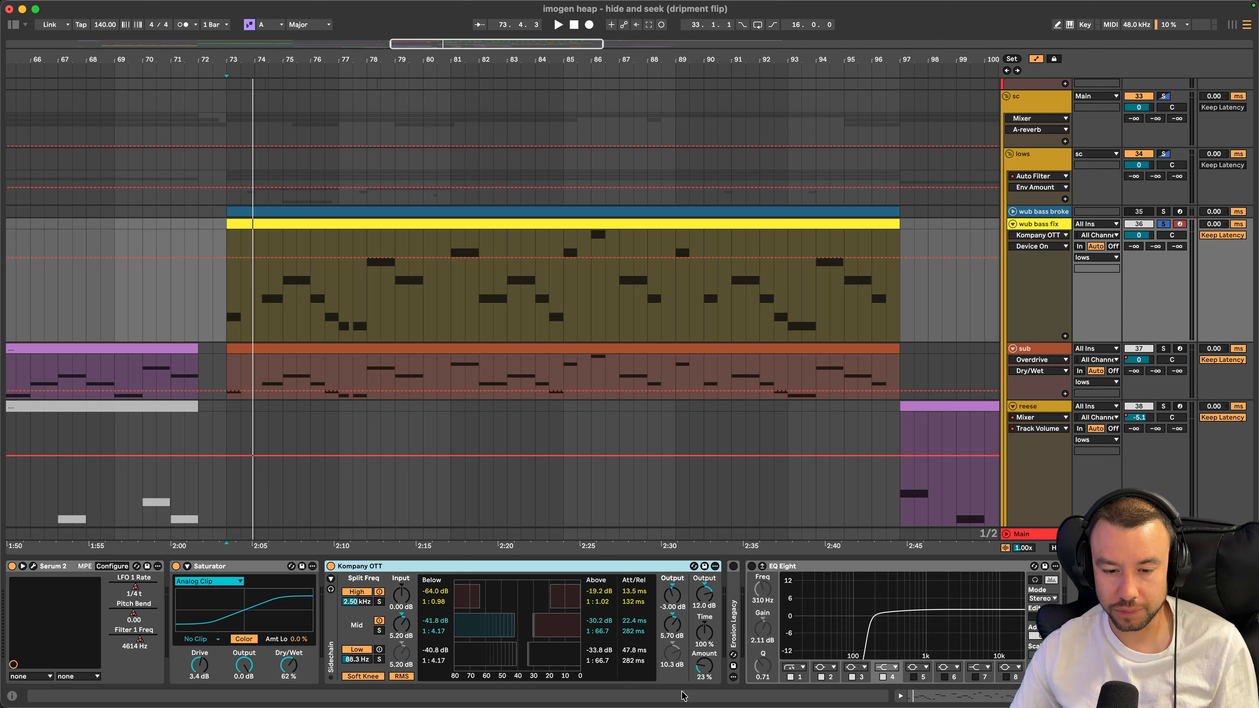
{"action": "left_click", "coordinate": [708, 668]}
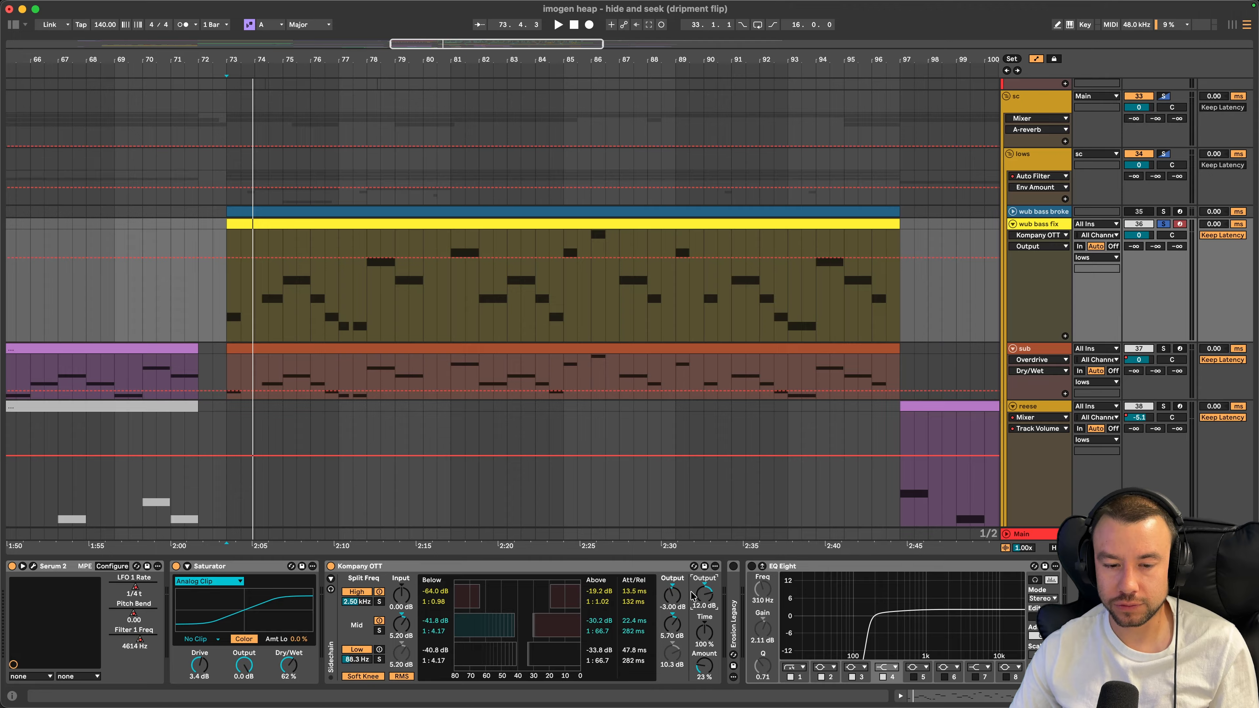
{"action": "key", "text": "space"}
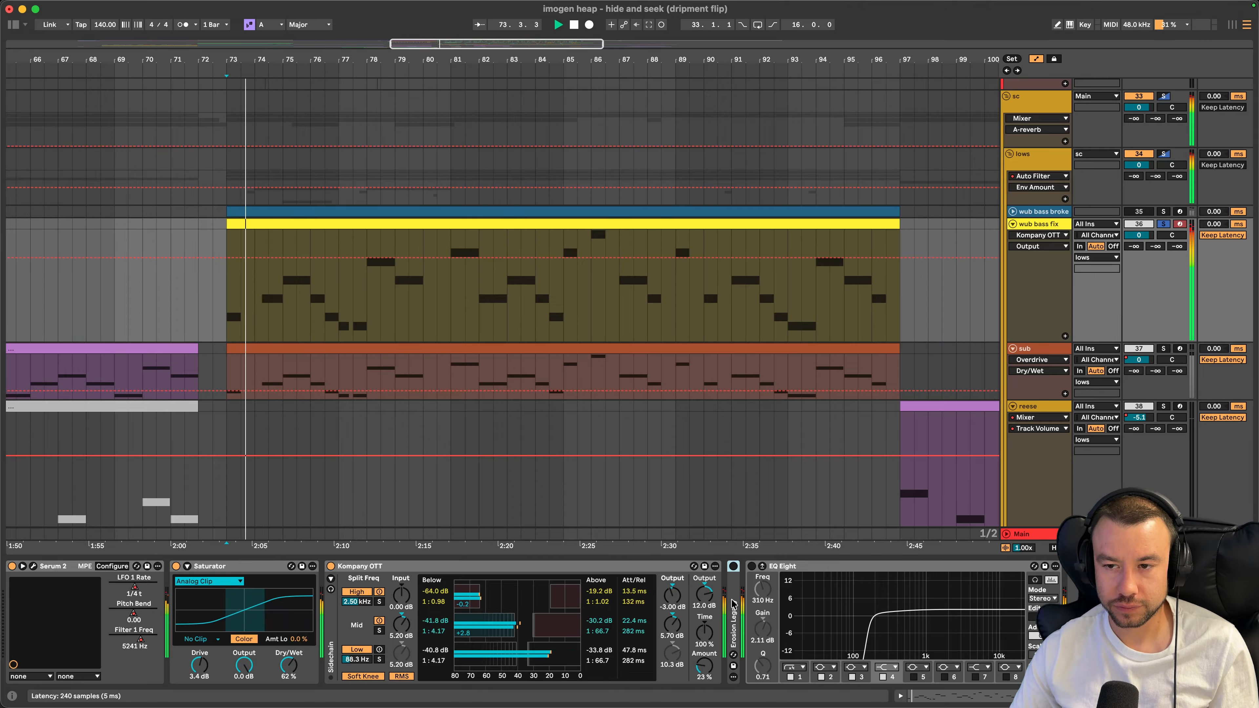
Unfold Erosion Legacy, turn it on, and play the wub bass with its wide noise
{"action": "double_click", "coordinate": [734, 605]}
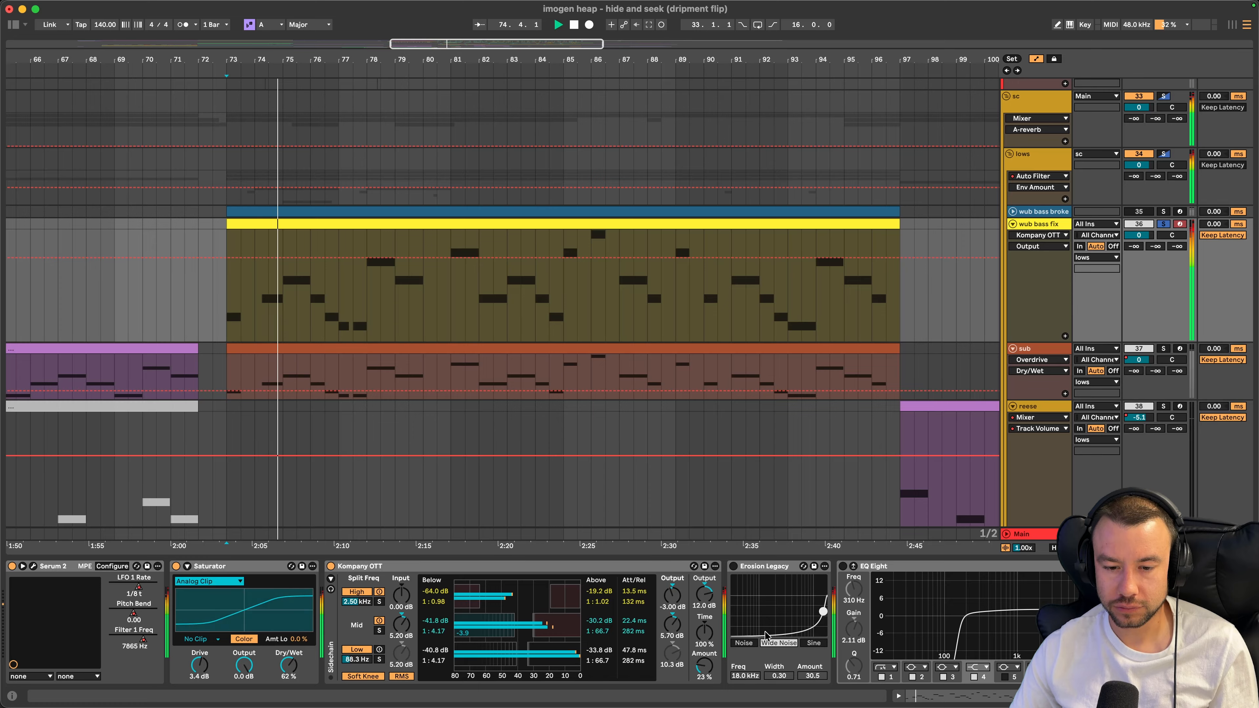
{"action": "key", "text": "space"}
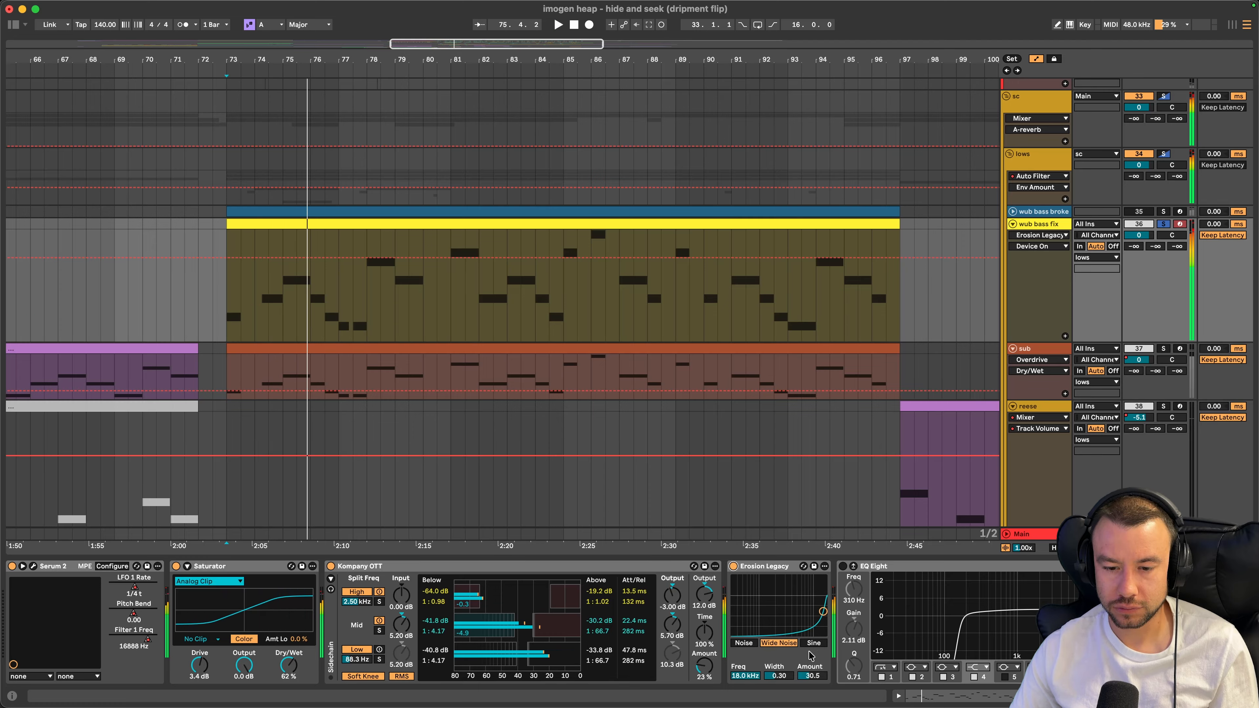
{"action": "left_click", "coordinate": [810, 656]}
{"action": "key", "text": "space"}
Sweep Erosion Legacy down to about 1.25 kHz during playback, and set it to 18.0 kHz with an amount of 86.7
{"action": "left_click_drag", "start_coordinate": [823, 611], "coordinate": [766, 634]}
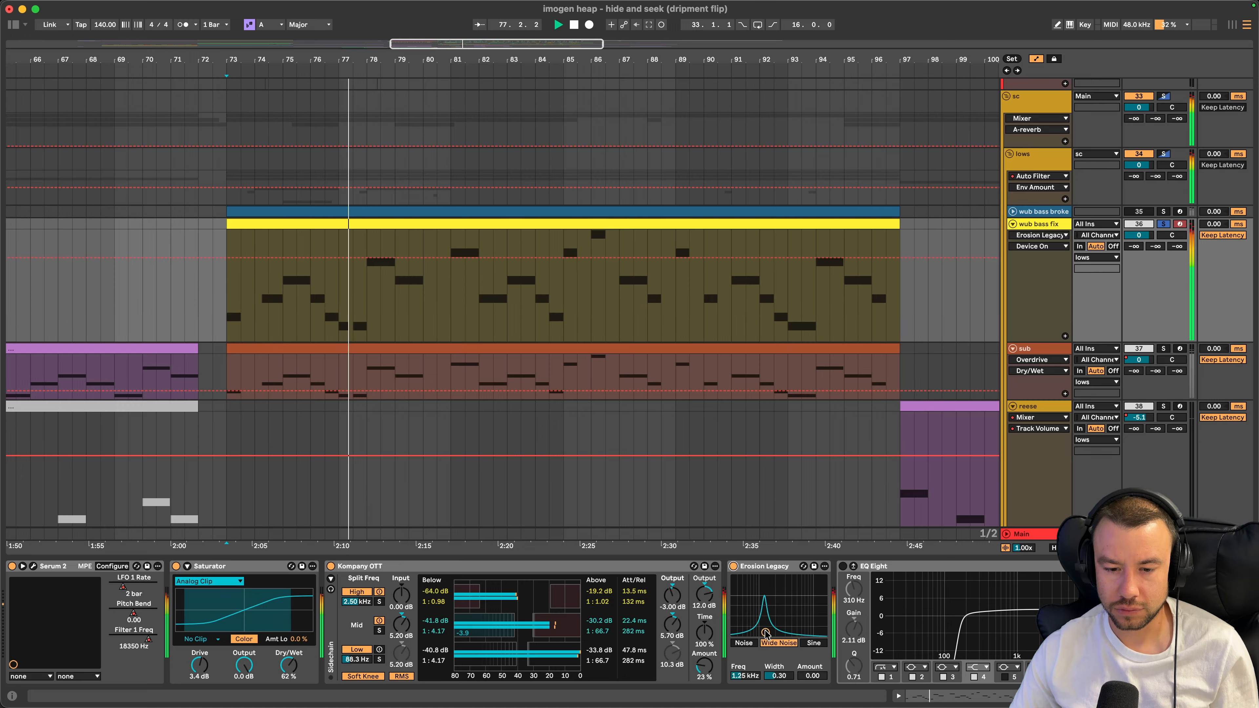
{"action": "left_click_drag", "start_coordinate": [765, 634], "coordinate": [823, 596]}
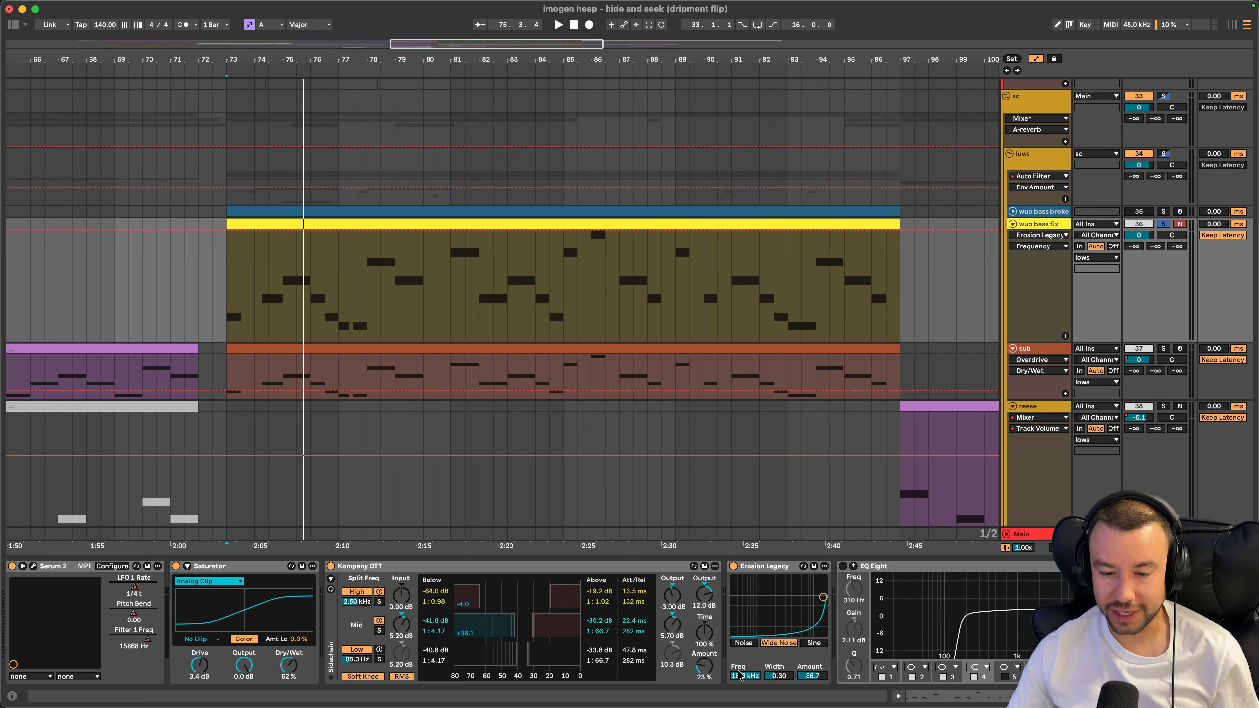
{"action": "key", "text": "space"}
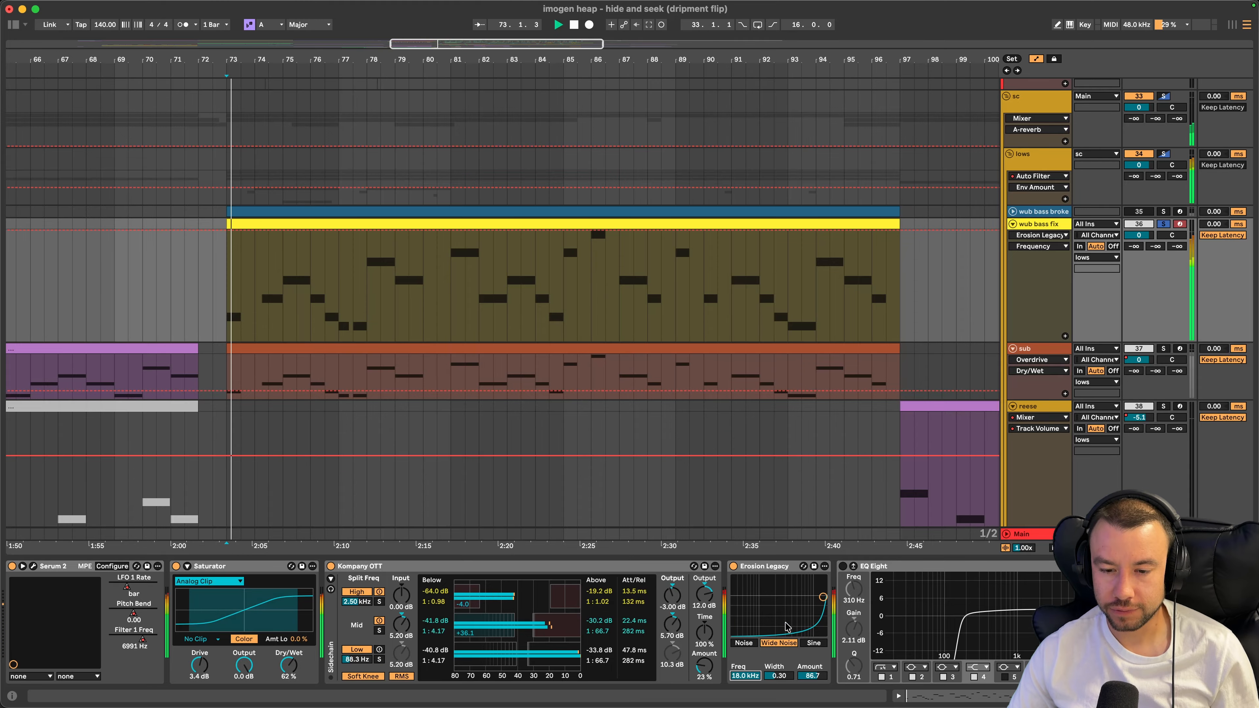
Turn on the wub bass's EQ Eight during playback and examine its low-cut bands
{"action": "scroll", "coordinate": [764, 619], "scroll_direction": "right", "scroll_amount": 5}
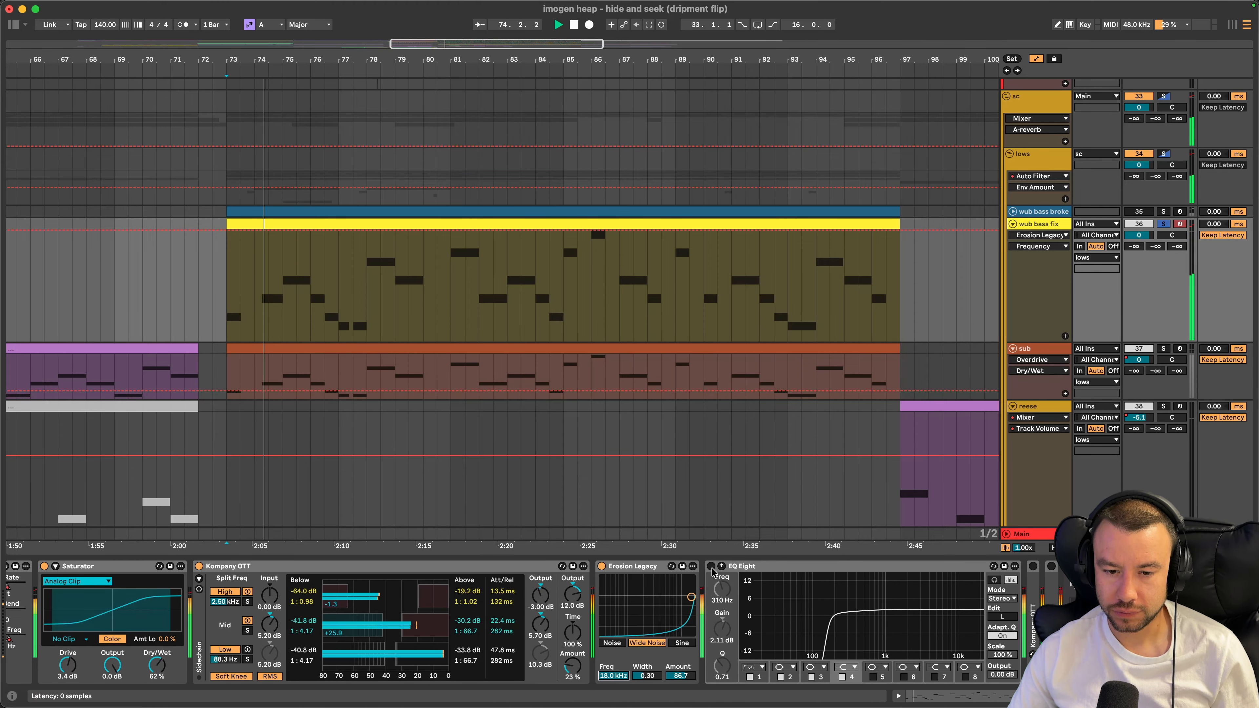
{"action": "key", "text": "0"}
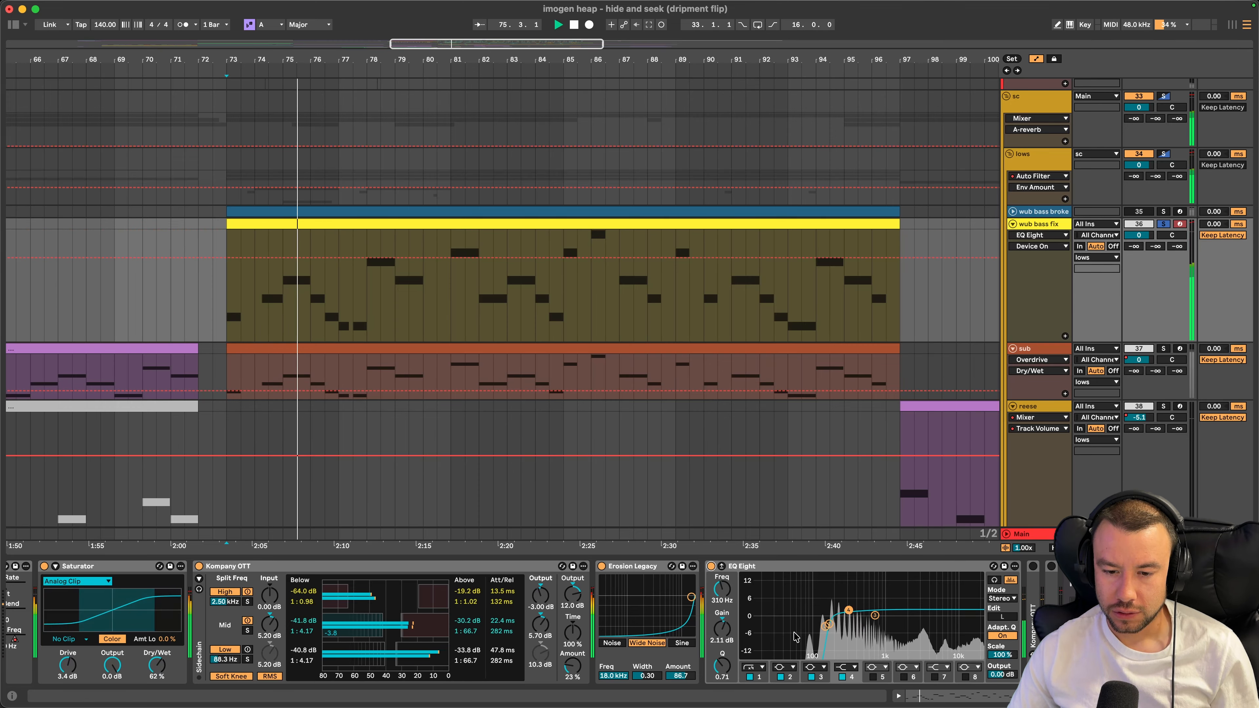
{"action": "left_click", "coordinate": [828, 627]}
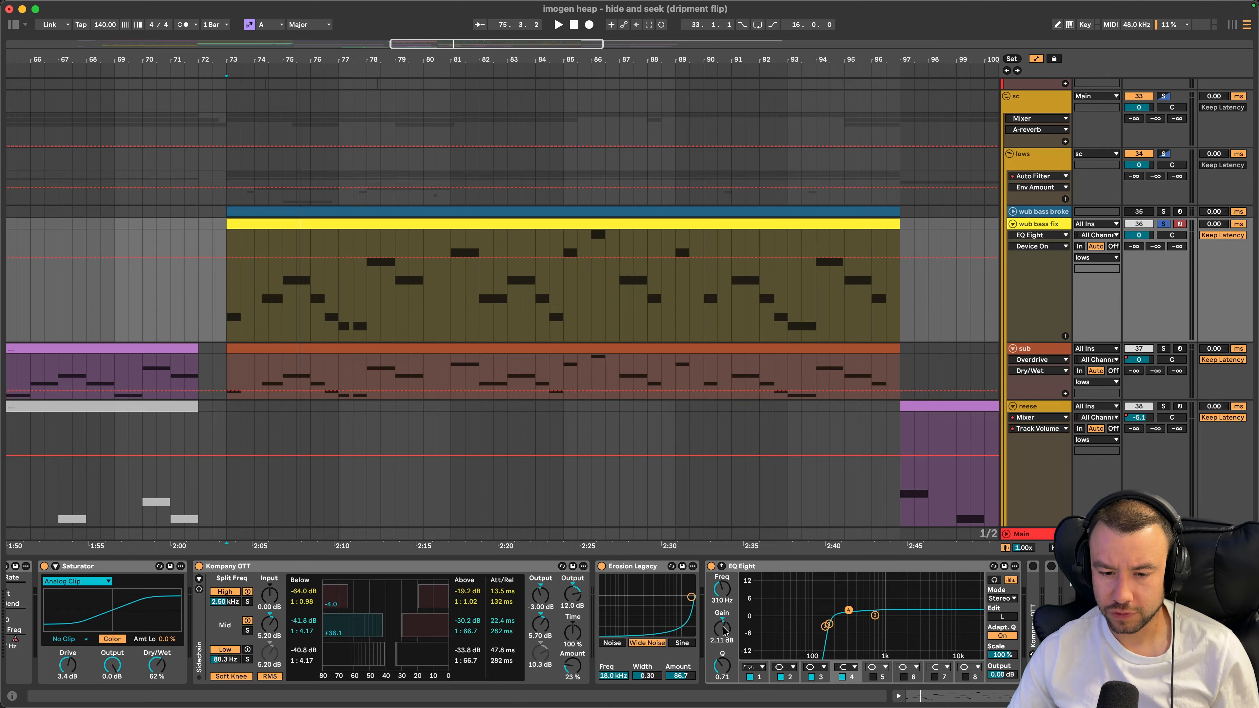
Unfold the second Kompany OTT after EQ Eight, unsolo the wub bass, and turn that compressor on
{"action": "key", "text": "space"}
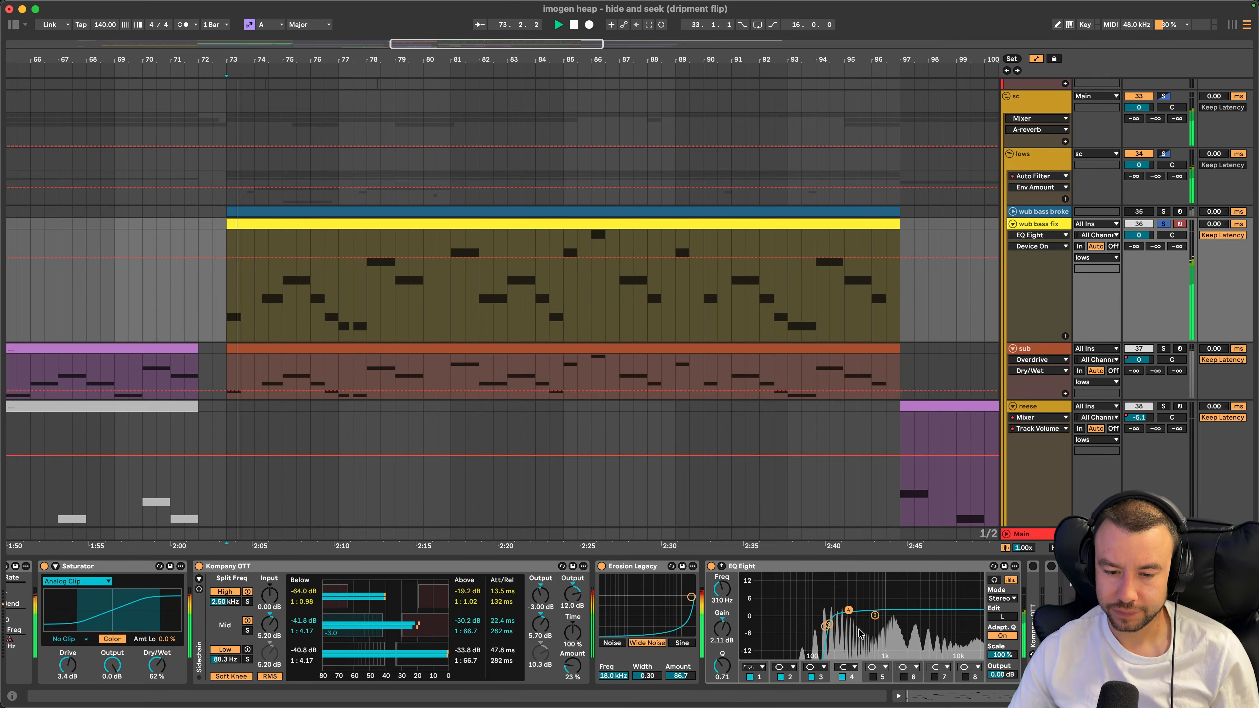
{"action": "key", "text": "super+v"}
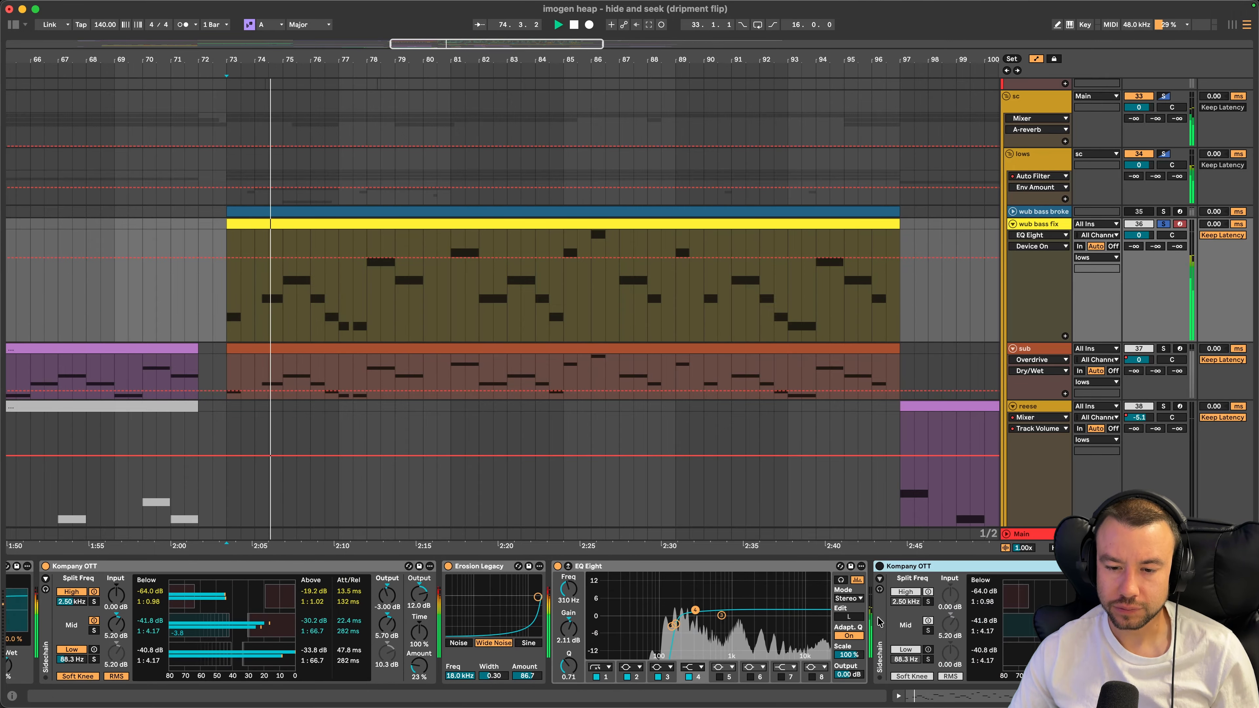
{"action": "left_click", "coordinate": [1165, 224]}
{"action": "scroll", "coordinate": [567, 630], "scroll_direction": "right", "scroll_amount": 3}
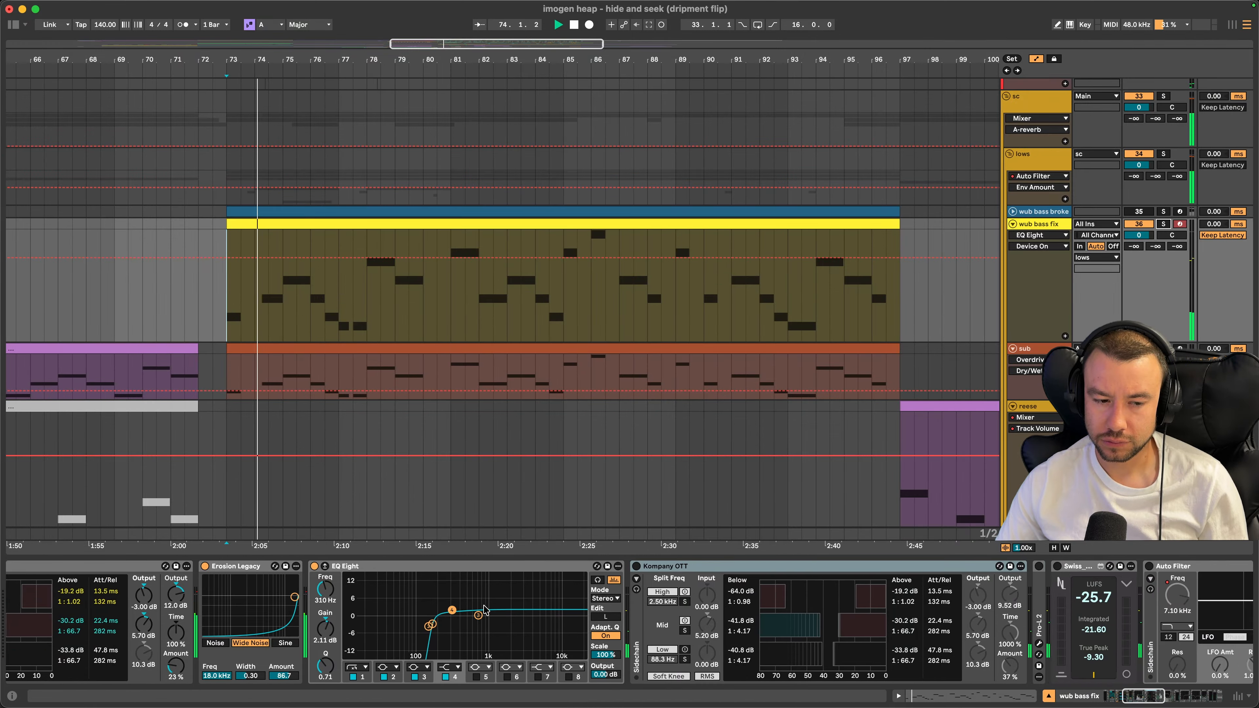
{"action": "scroll", "coordinate": [567, 630], "scroll_direction": "right", "scroll_amount": 3}
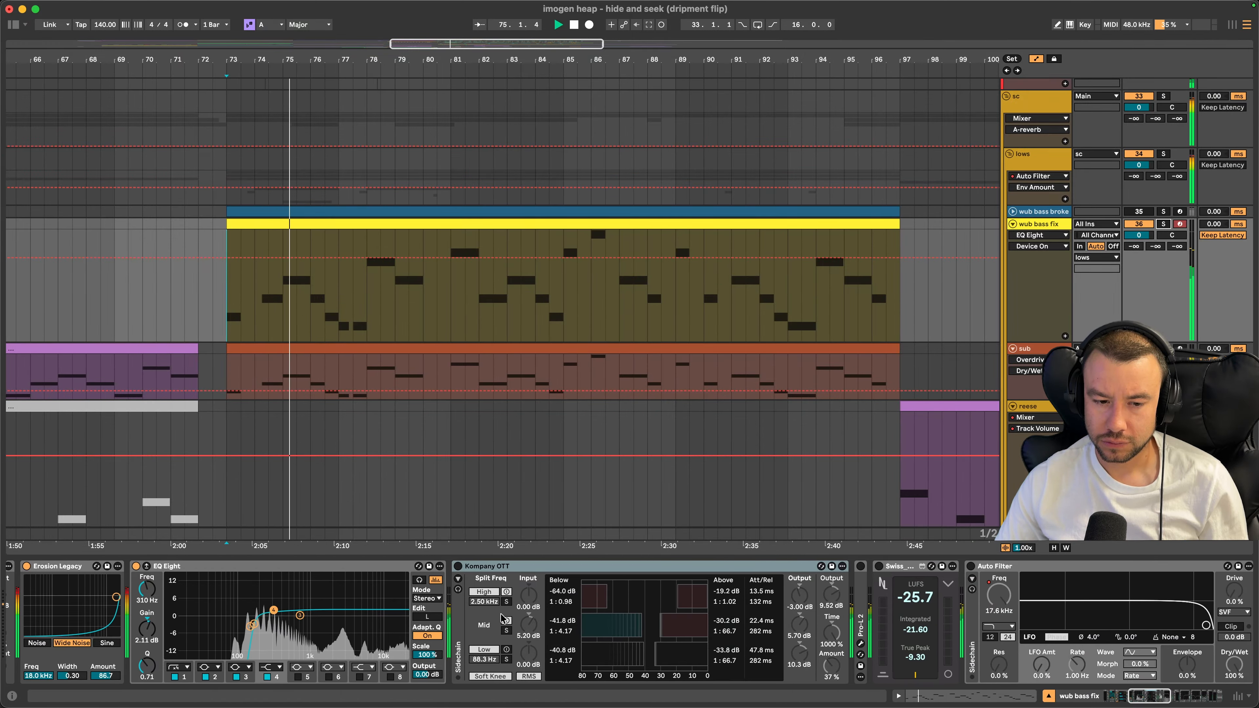
{"action": "left_click", "coordinate": [553, 588]}
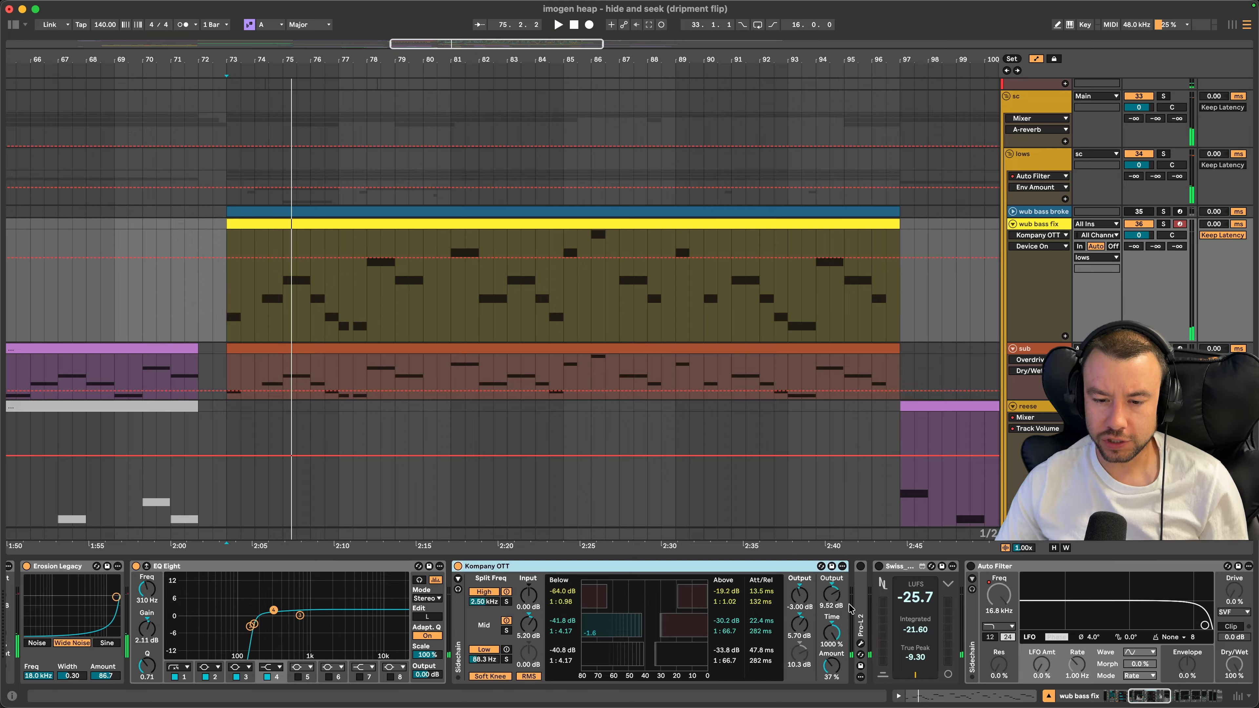
{"action": "left_click", "coordinate": [830, 667]}
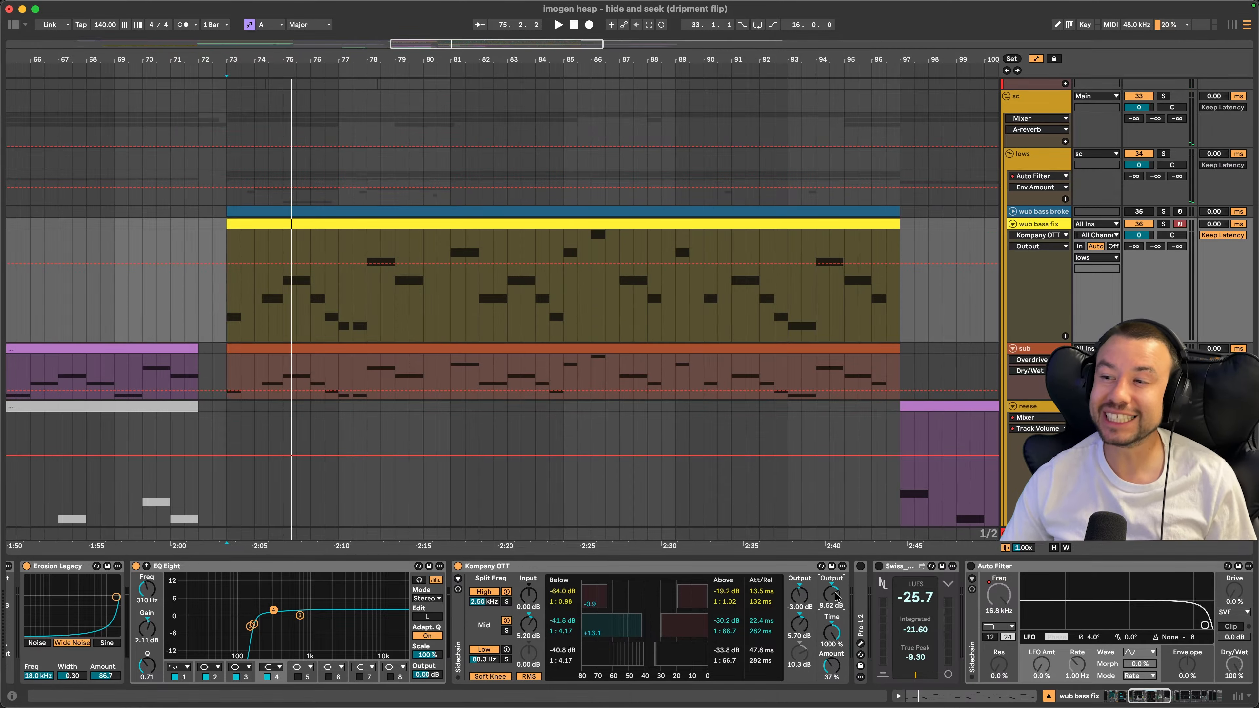
Unfold Pro-L 2, turn it on, and watch its limiting display while playing the wub bass
{"action": "key", "text": "space"}
{"action": "double_click", "coordinate": [860, 625]}
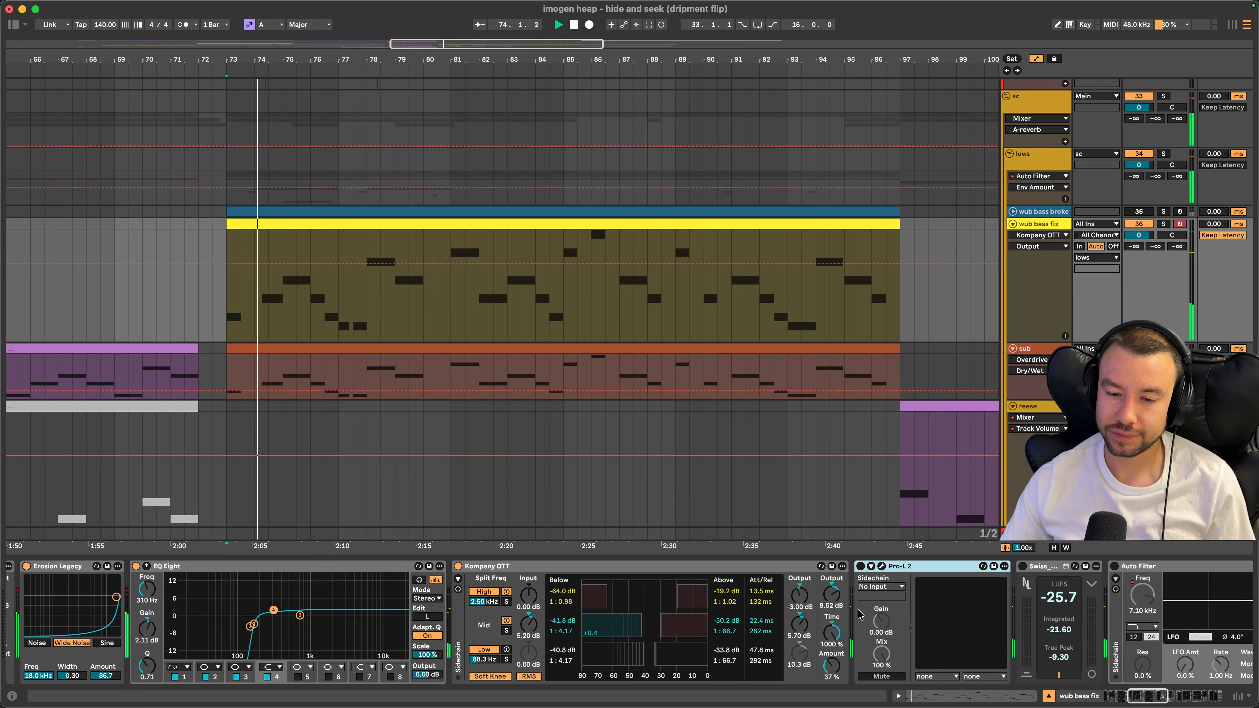
{"action": "left_click", "coordinate": [732, 568]}
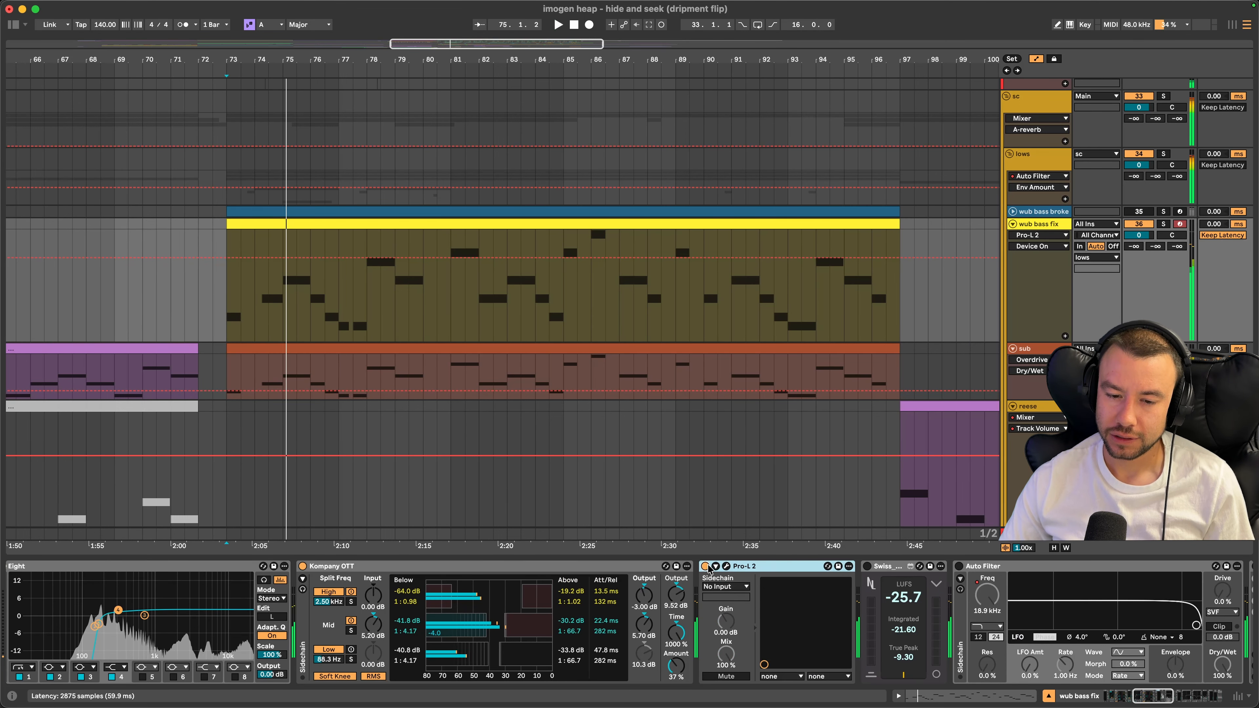
{"action": "key", "text": "space"}
{"action": "left_click", "coordinate": [726, 567]}
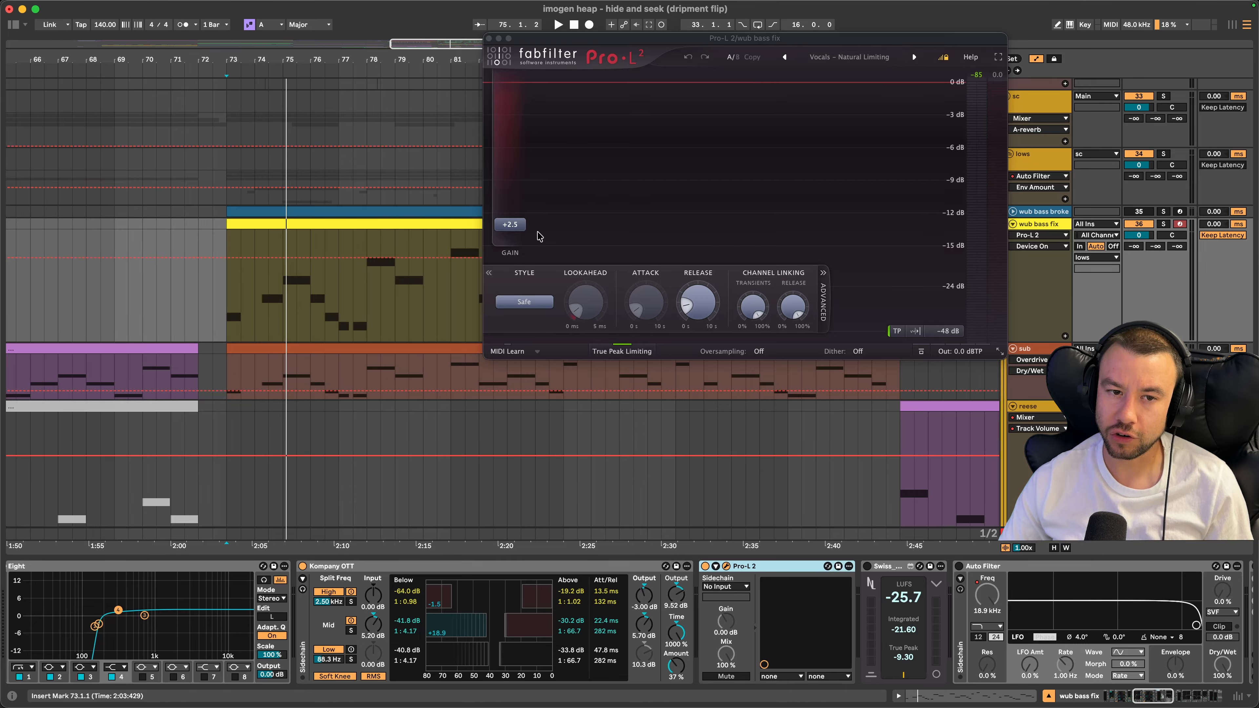
{"action": "key", "text": "space"}
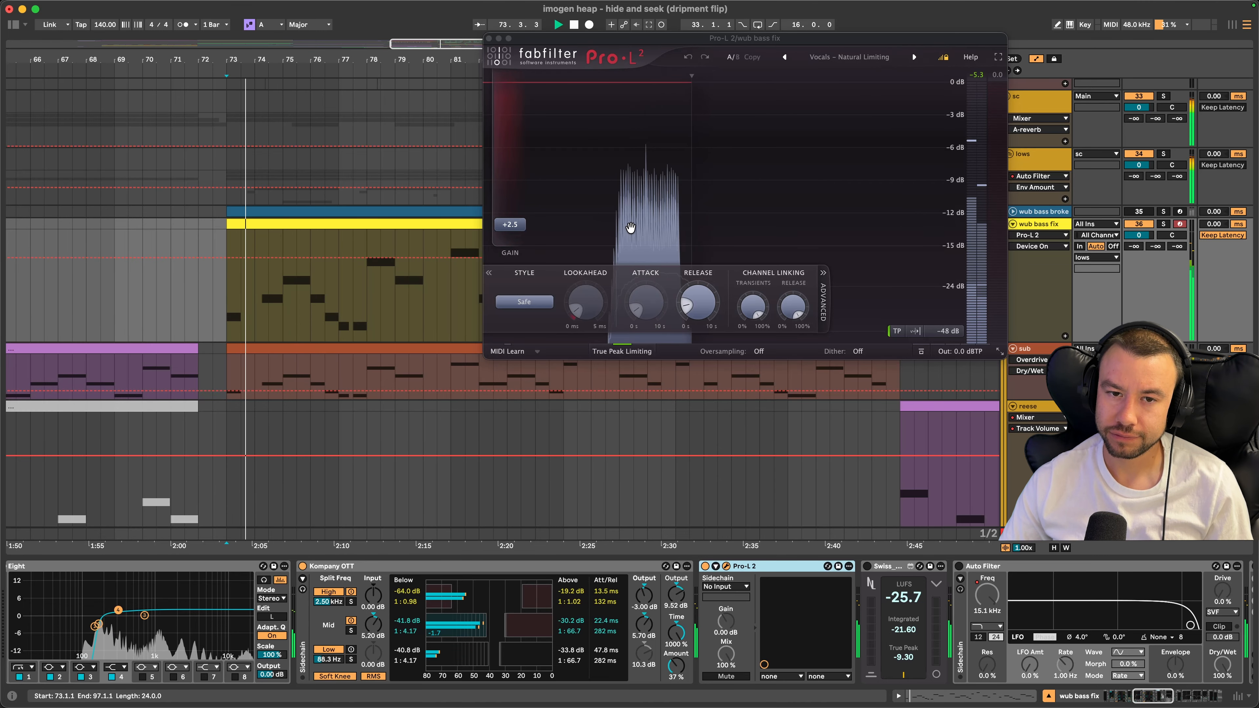
{"action": "left_click", "coordinate": [488, 39]}
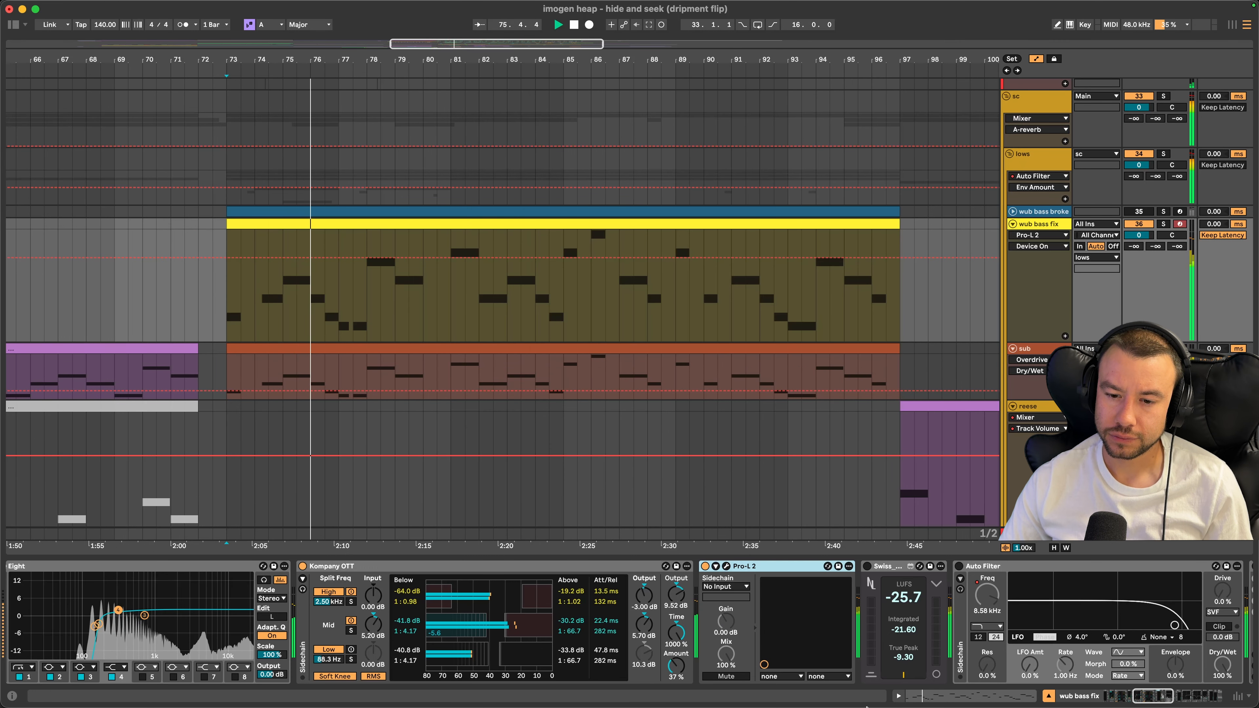
Turn on the wub bass's Auto Filter and show the automation of its frequency on the track
{"action": "scroll", "coordinate": [921, 646], "scroll_direction": "right", "scroll_amount": 2}
{"action": "scroll", "coordinate": [921, 646], "scroll_direction": "right", "scroll_amount": 10}
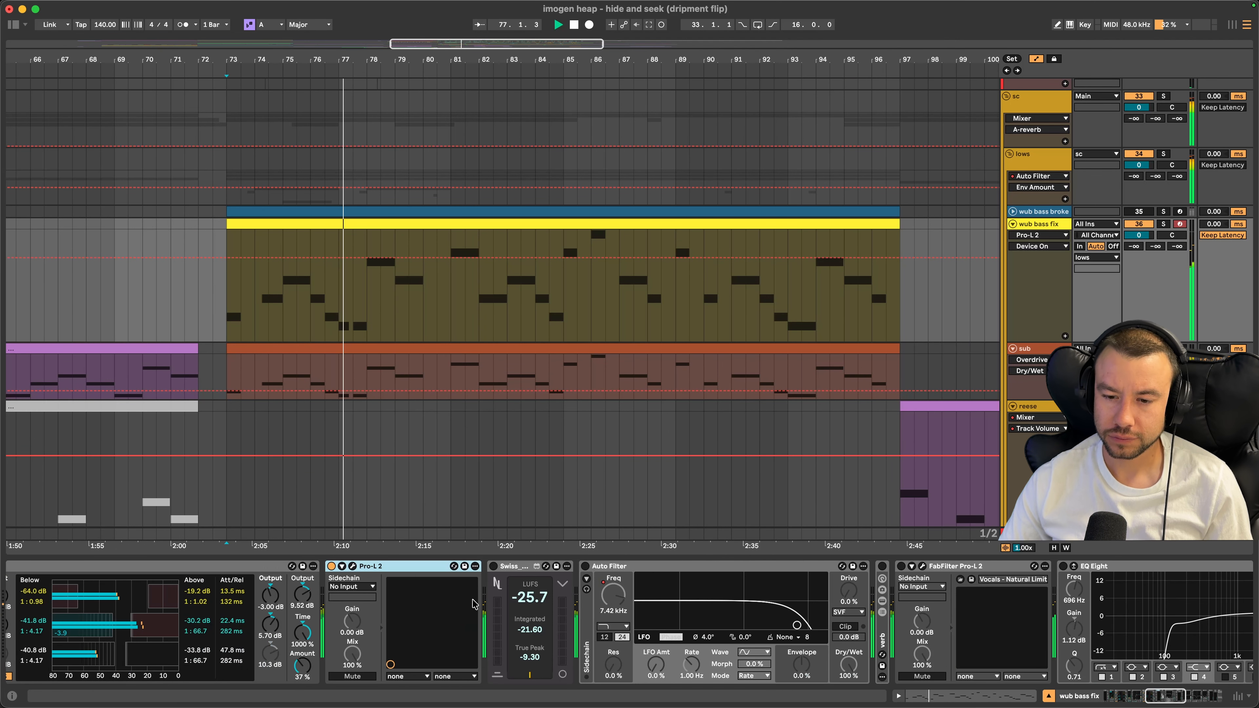
{"action": "scroll", "coordinate": [478, 607], "scroll_direction": "left", "scroll_amount": 2}
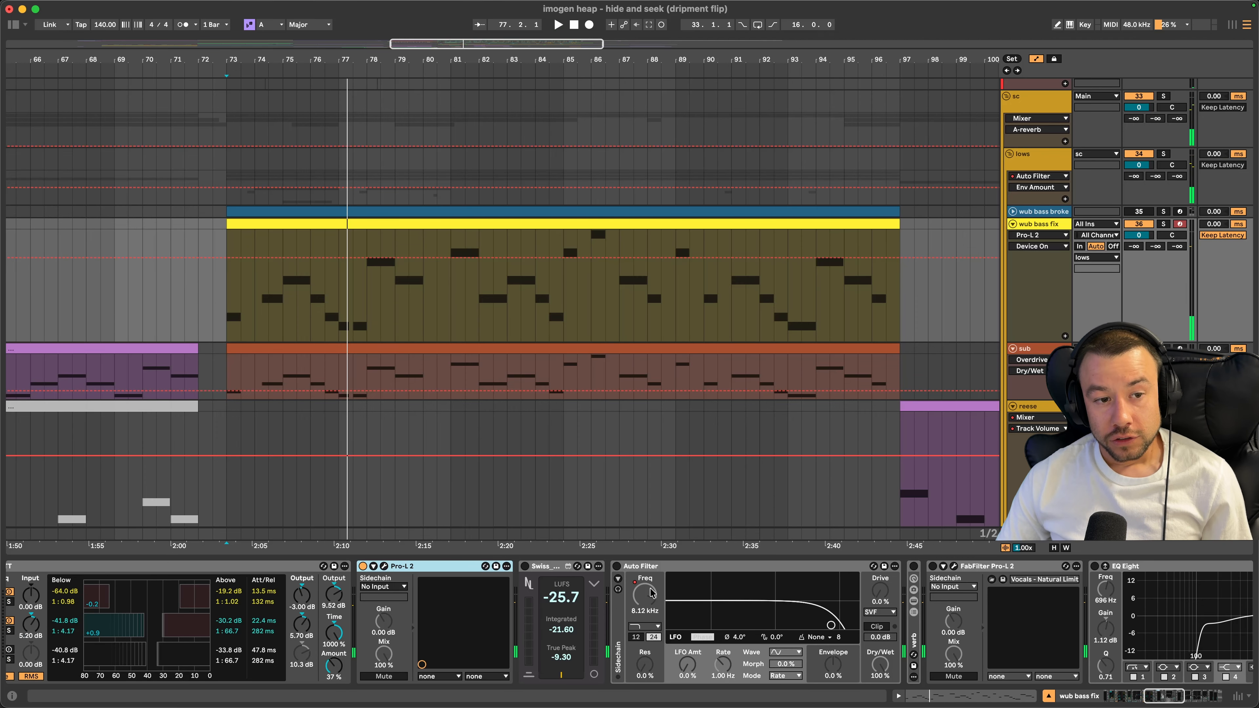
{"action": "left_click", "coordinate": [622, 574]}
{"action": "right_click", "coordinate": [643, 597]}
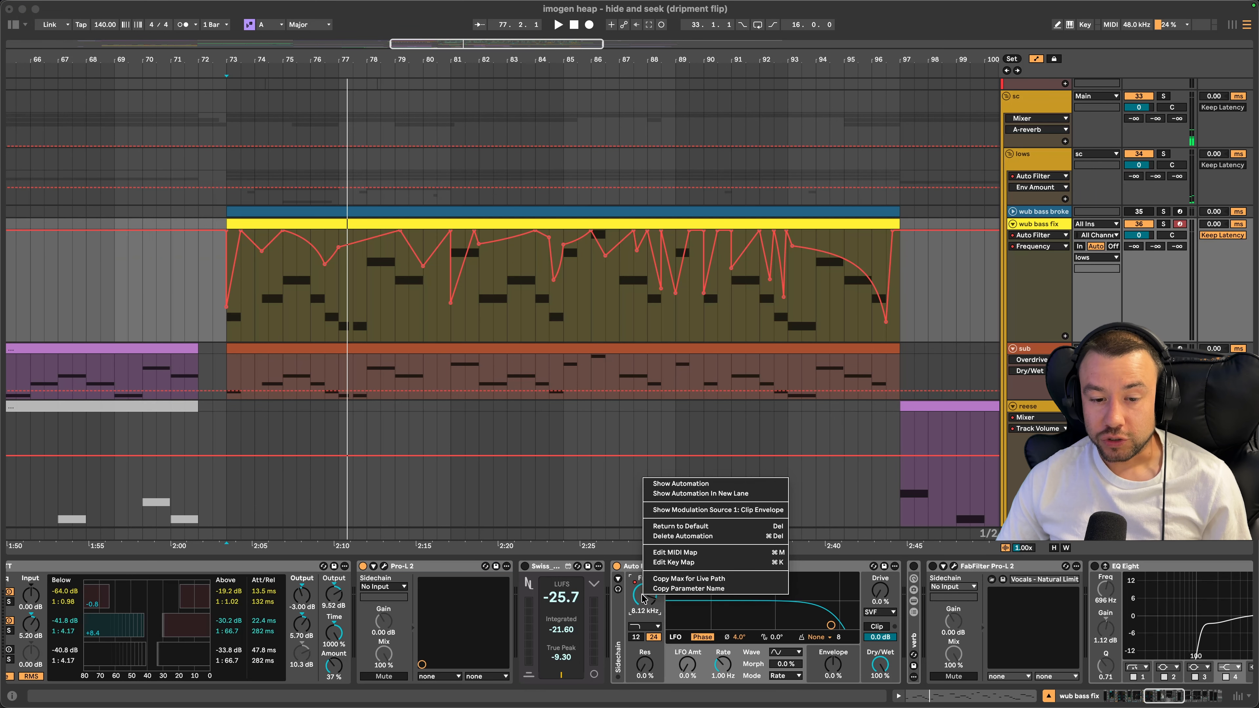
{"action": "left_click", "coordinate": [679, 486]}
{"action": "scroll", "coordinate": [225, 278], "scroll_direction": "up", "scroll_amount": 3}
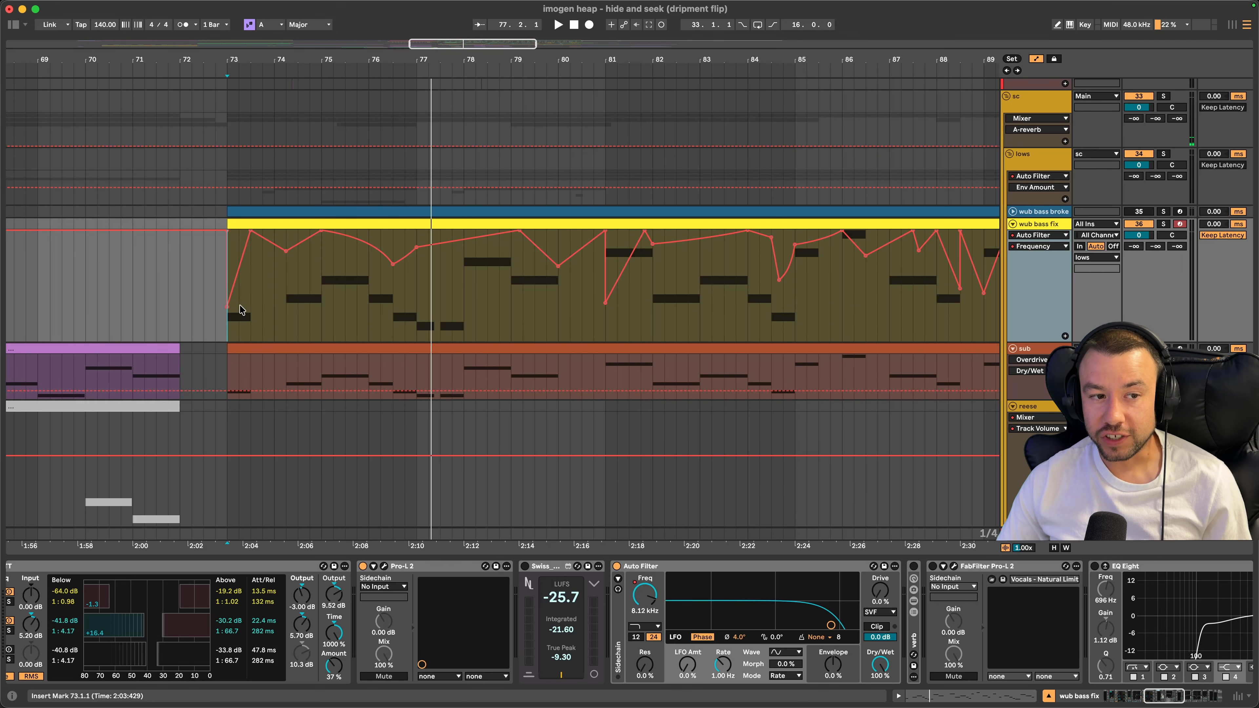
Play the wub bass clip from bar 73, soloed and unsoloed, to hear the Auto Filter frequency automation
{"action": "left_click", "coordinate": [238, 224]}
{"action": "left_click", "coordinate": [1164, 224]}
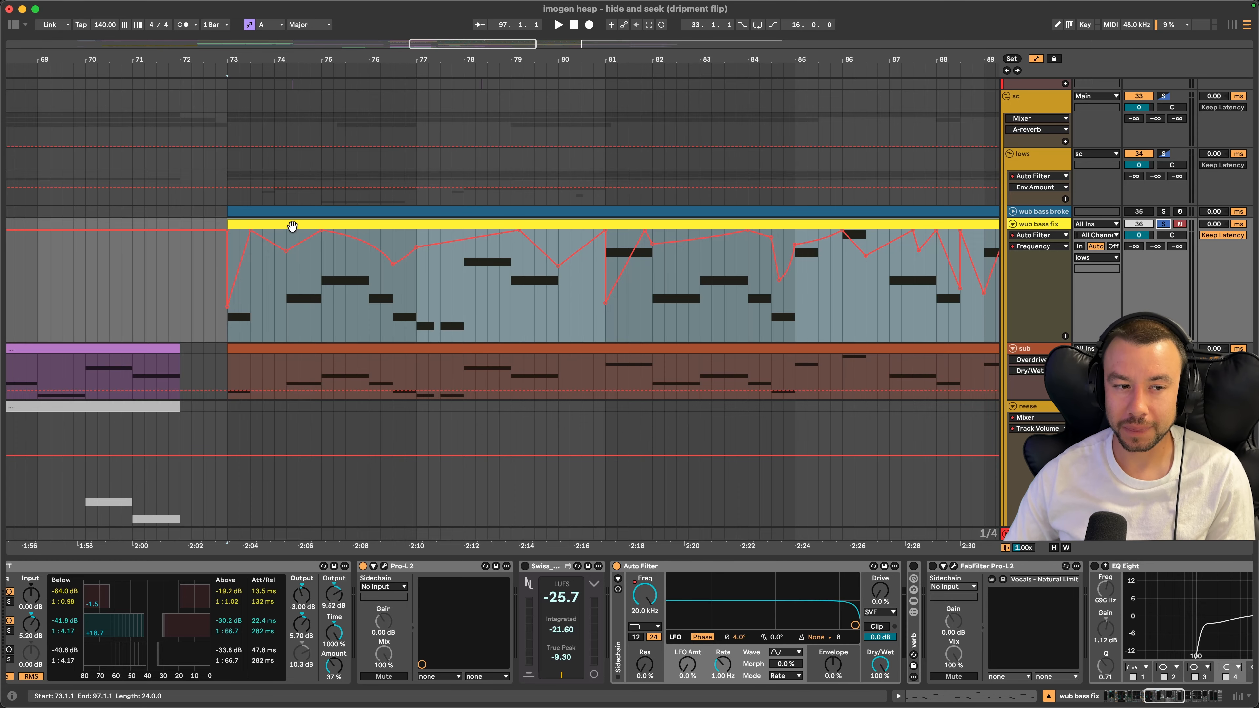
{"action": "left_click", "coordinate": [228, 335]}
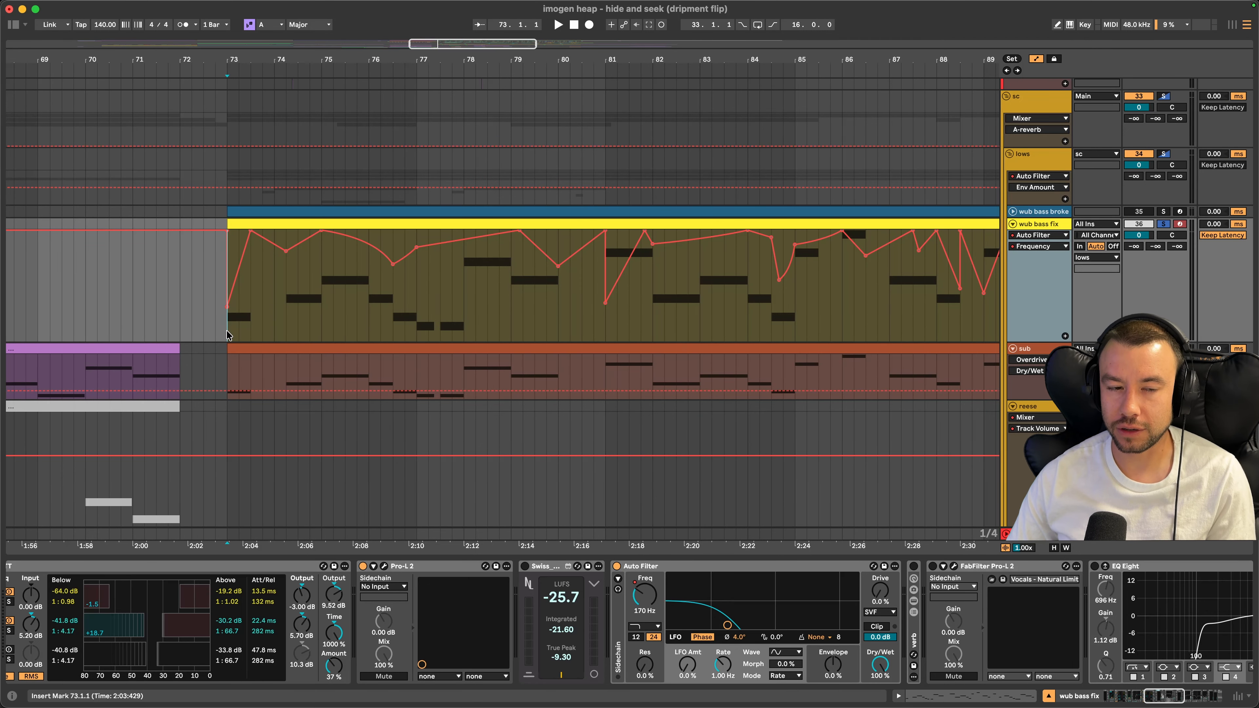
{"action": "key", "text": "space"}
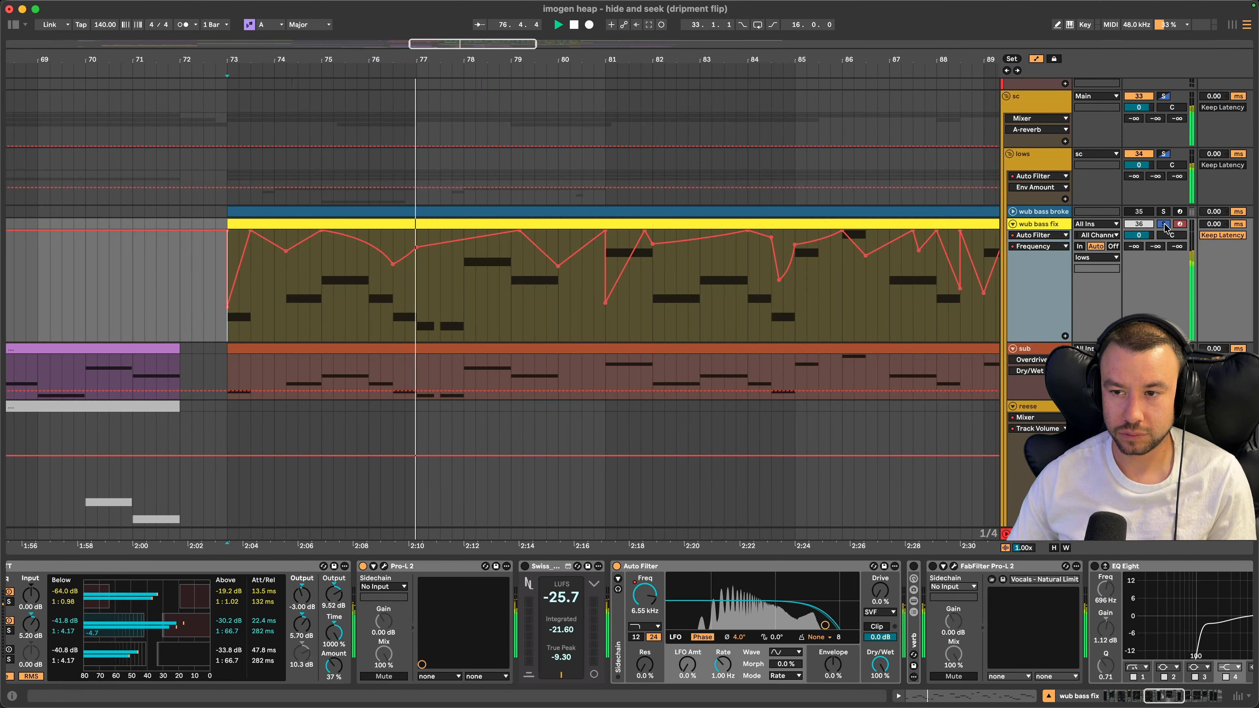
{"action": "key", "text": "space"}
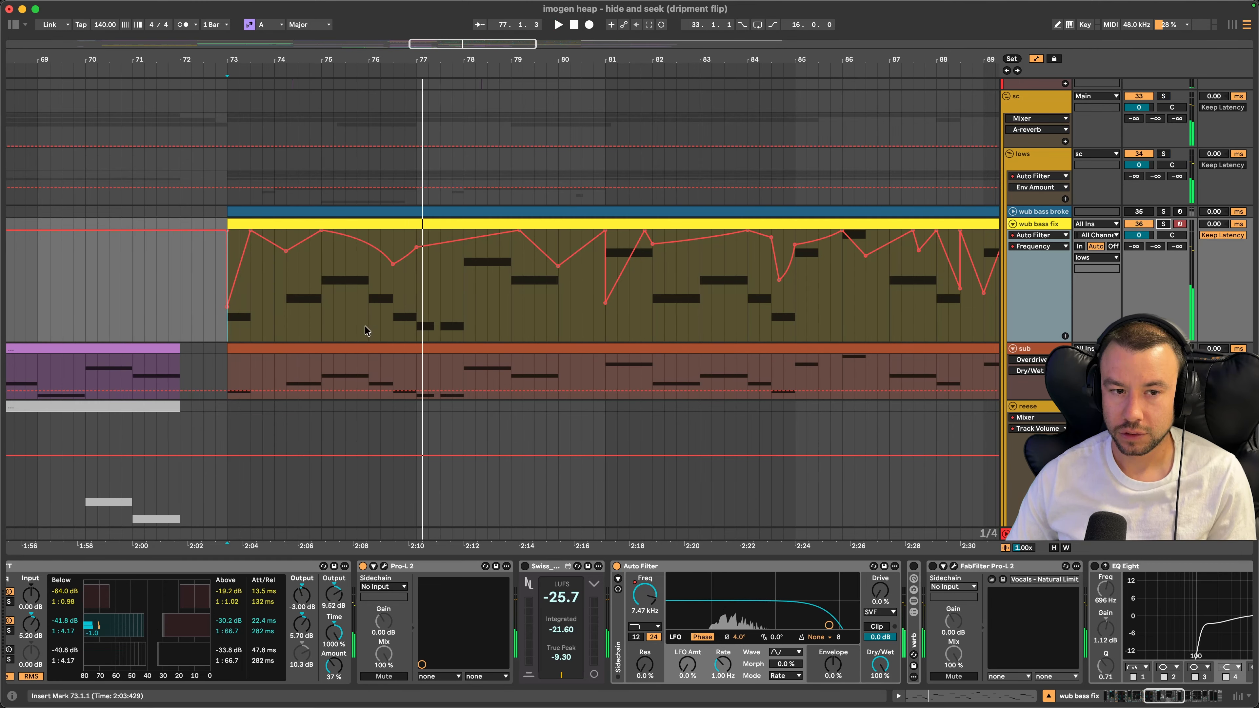
{"action": "left_click", "coordinate": [281, 220]}
{"action": "key", "text": "space"}
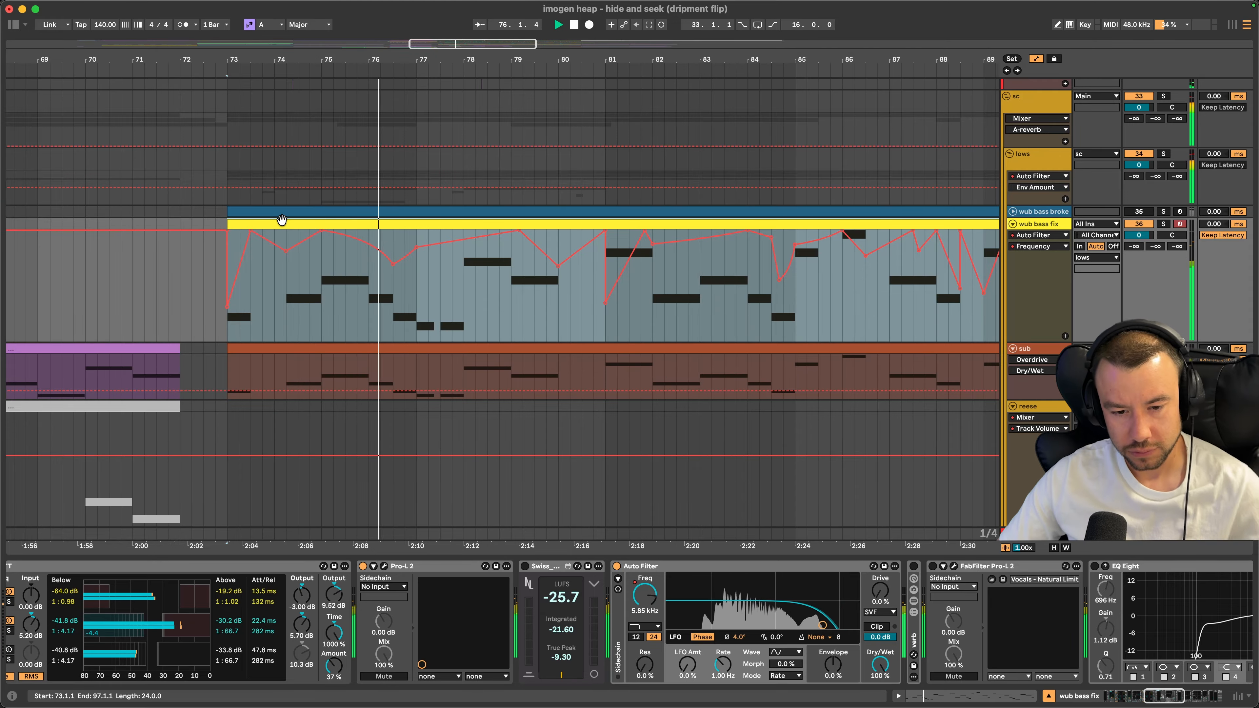
{"action": "key", "text": "space"}
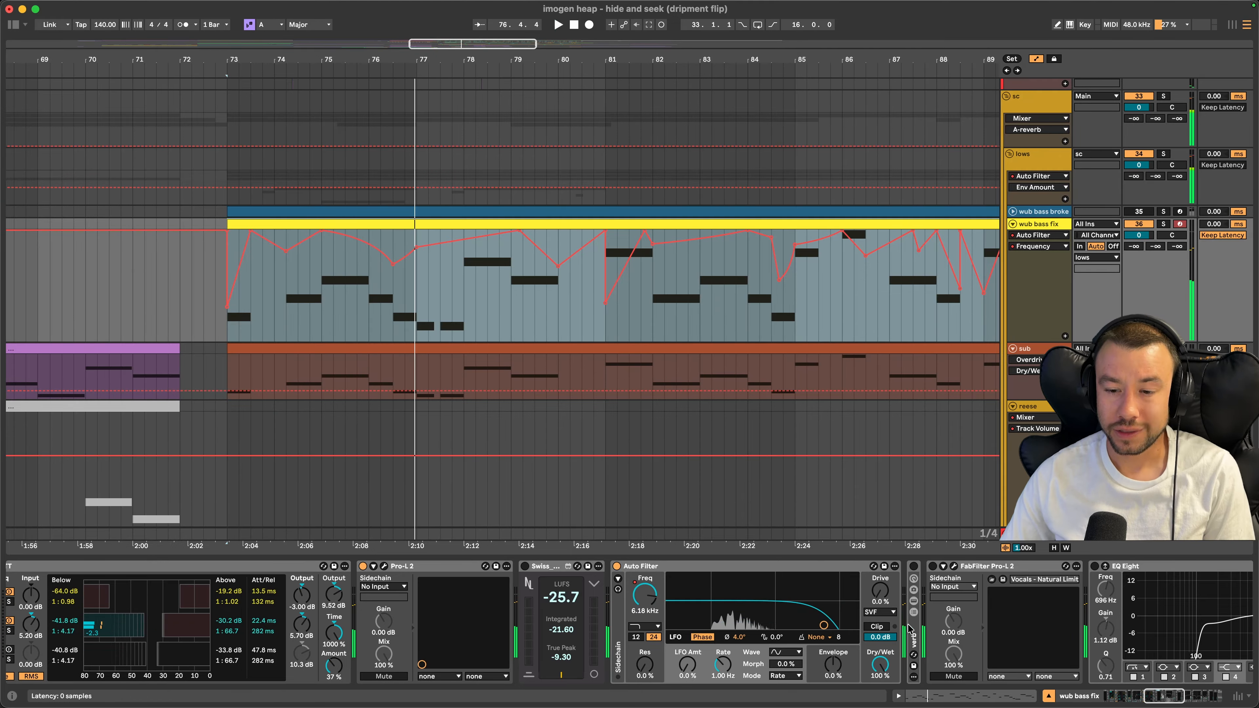
Unfold the verb rack, turn it on, and view its Reverb haas and Ozone Imager chains
{"action": "double_click", "coordinate": [912, 631]}
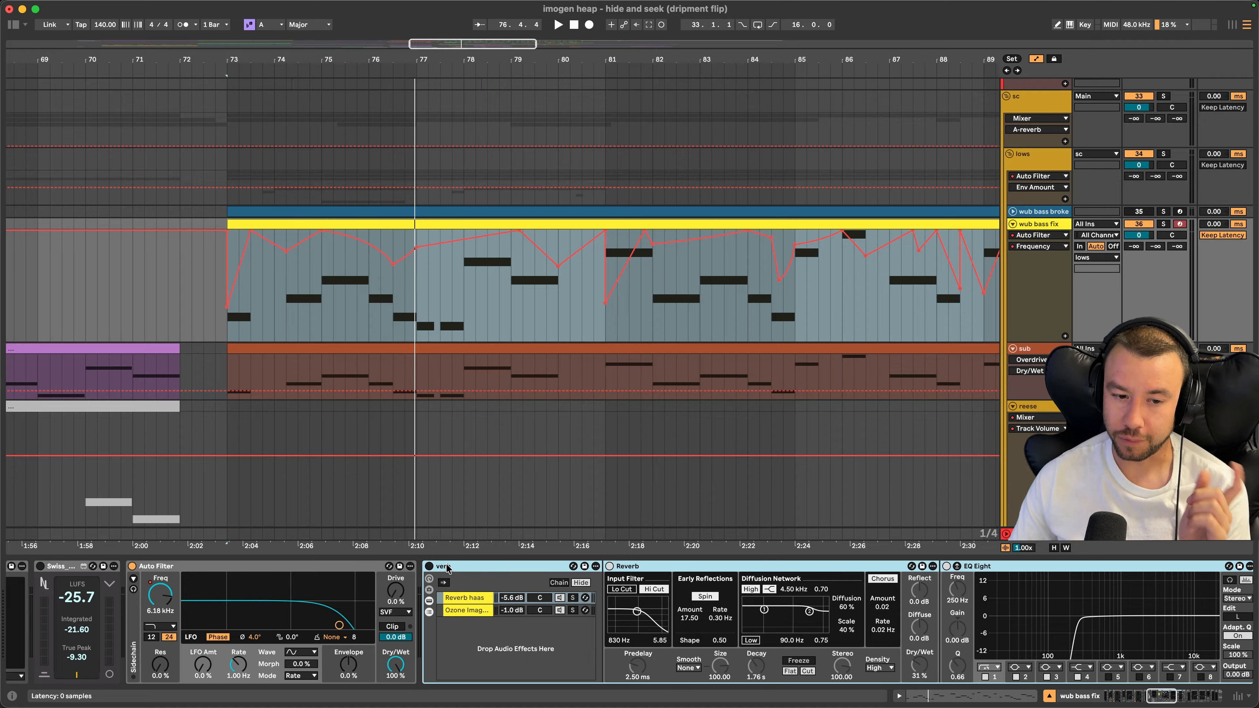
{"action": "left_click", "coordinate": [430, 566]}
{"action": "scroll", "coordinate": [436, 620], "scroll_direction": "right", "scroll_amount": 5}
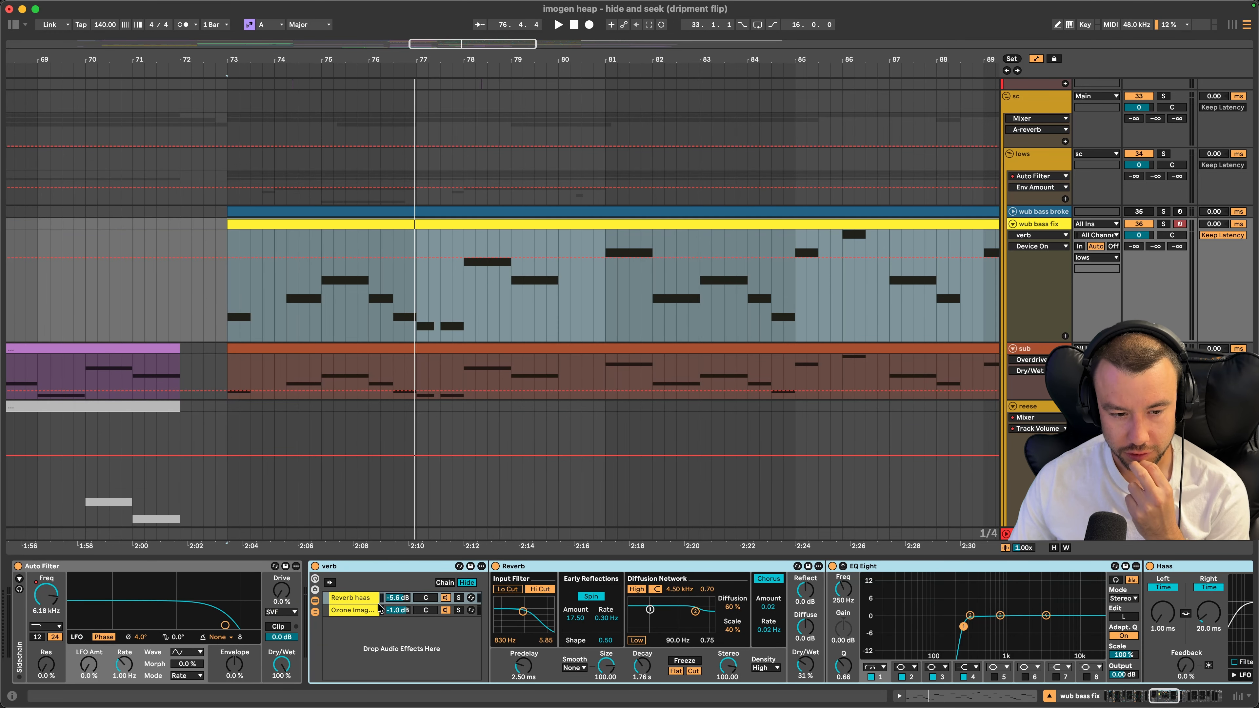
{"action": "left_click", "coordinate": [357, 610]}
{"action": "left_click", "coordinate": [354, 598]}
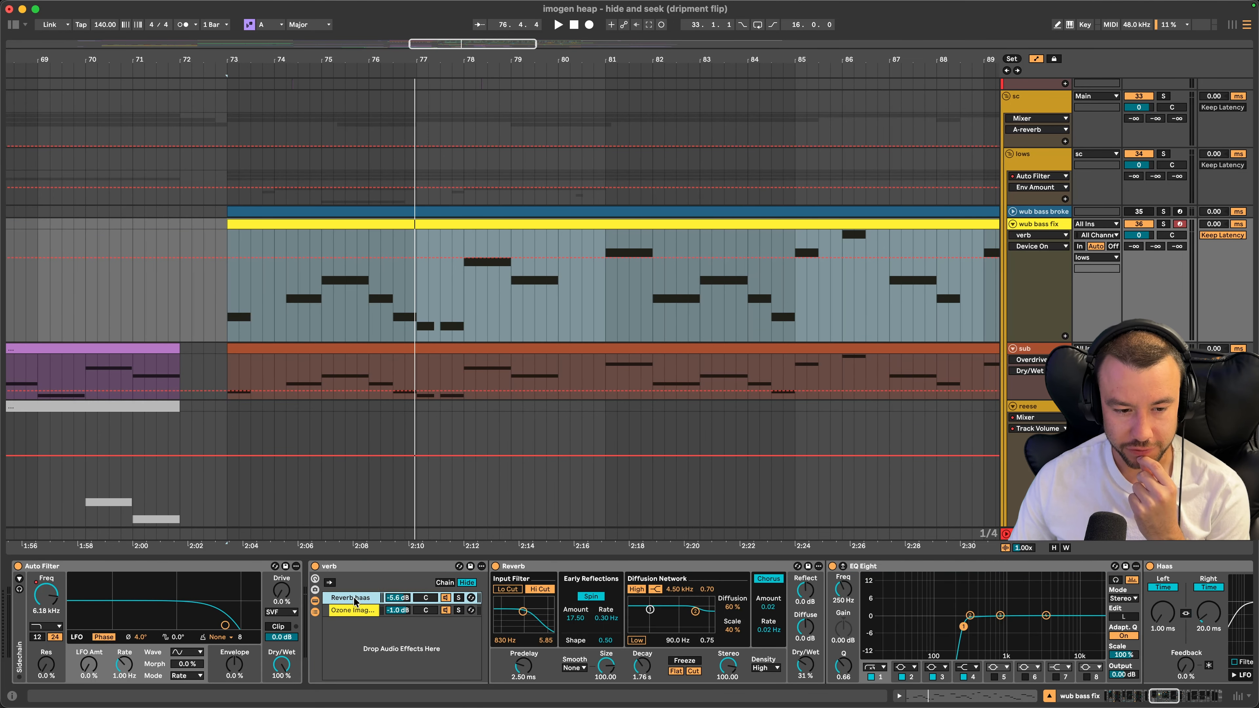
{"action": "left_click", "coordinate": [354, 607]}
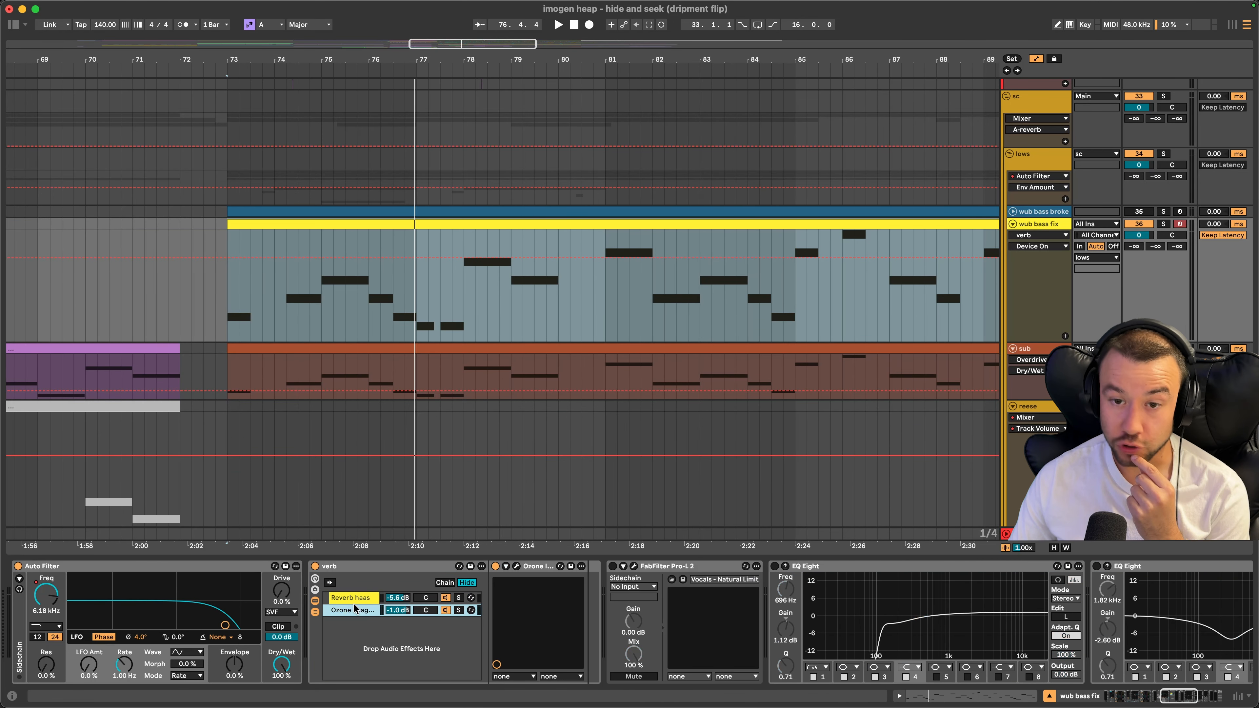
Open Ozone Imager, play its chain soloed, and rename the chain to dry
{"action": "left_click", "coordinate": [517, 567]}
{"action": "left_click", "coordinate": [458, 610]}
{"action": "key", "text": "space"}
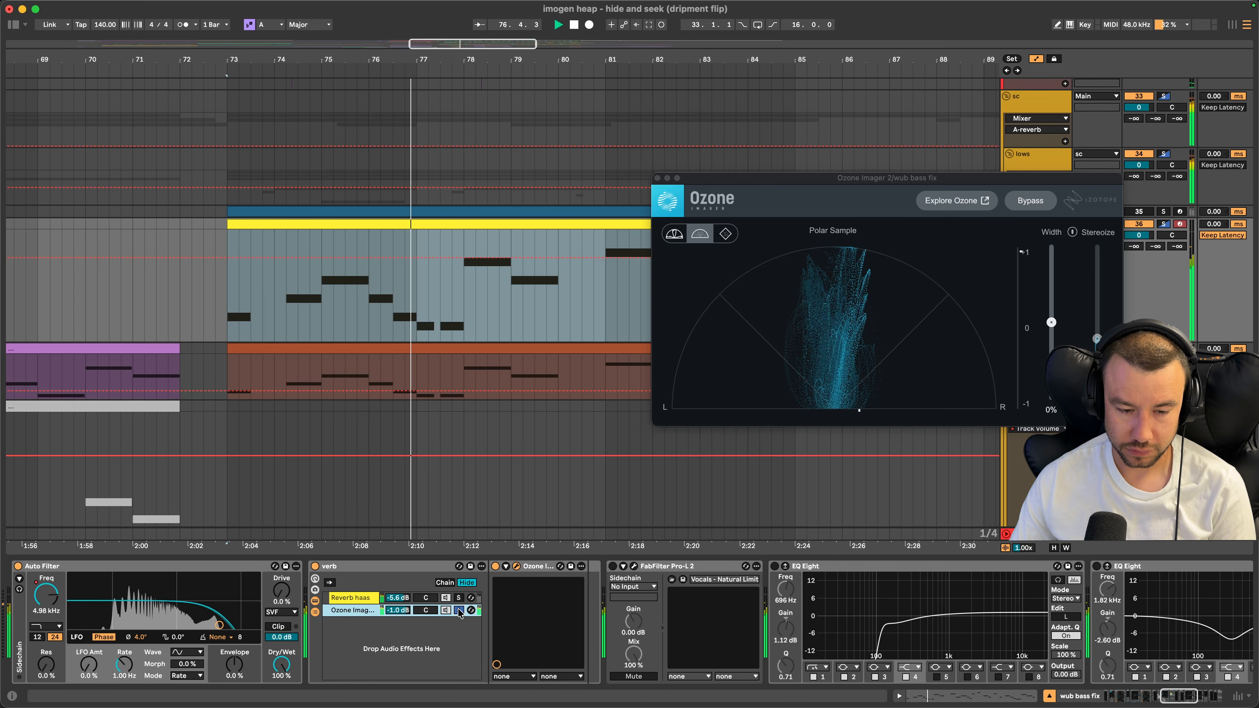
{"action": "left_click", "coordinate": [459, 610]}
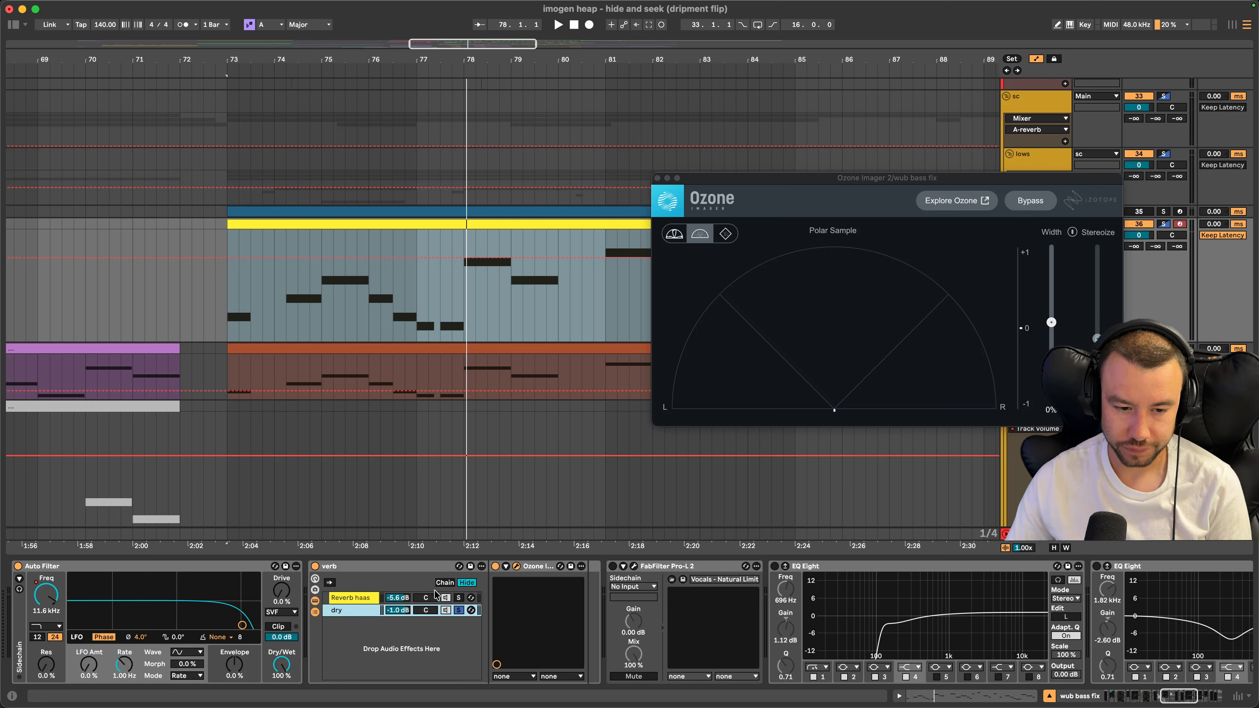
Solo the Reverb haas chain, play it from bar 73, and close the Ozone Imager window
{"action": "left_click", "coordinate": [458, 597]}
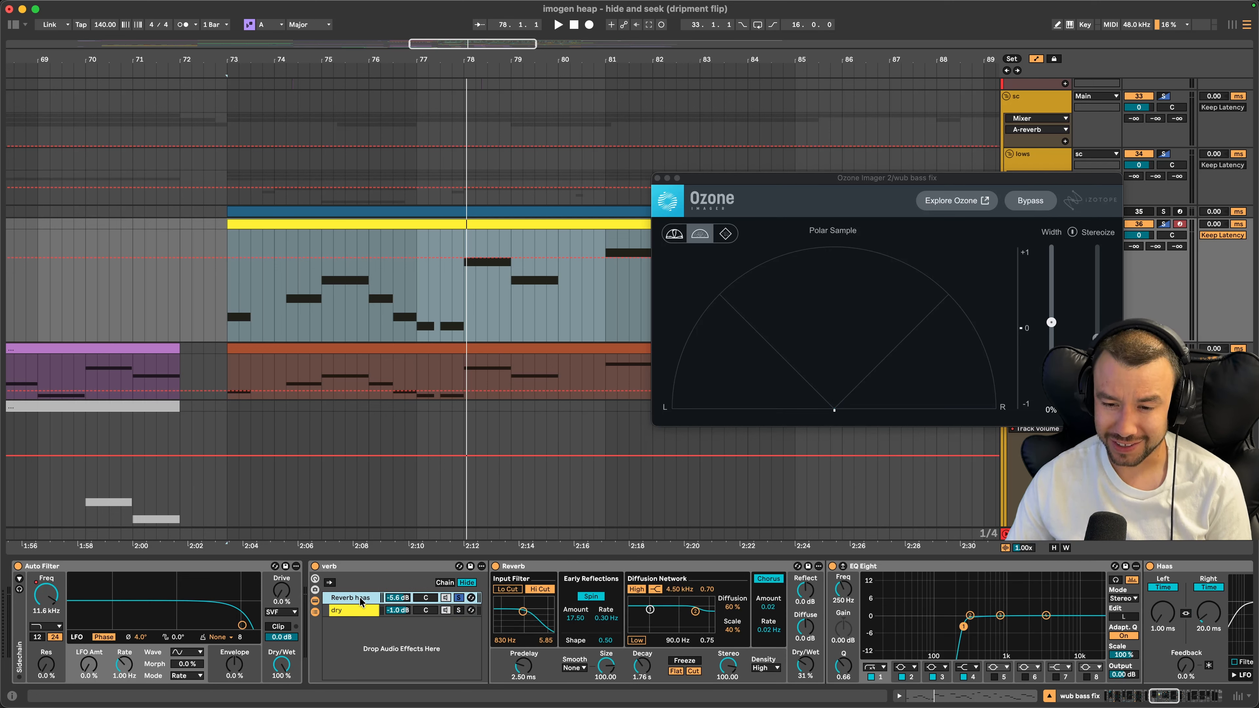
{"action": "key", "text": "space"}
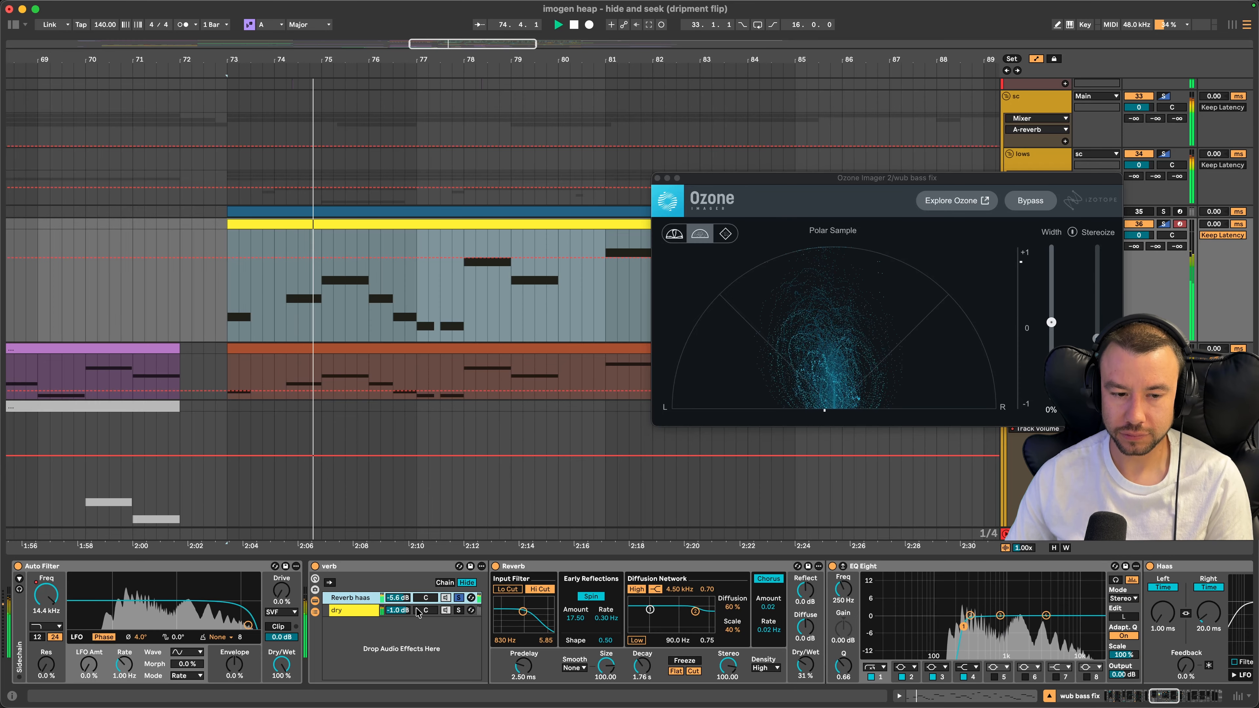
{"action": "key", "text": "space"}
{"action": "left_click", "coordinate": [657, 178]}
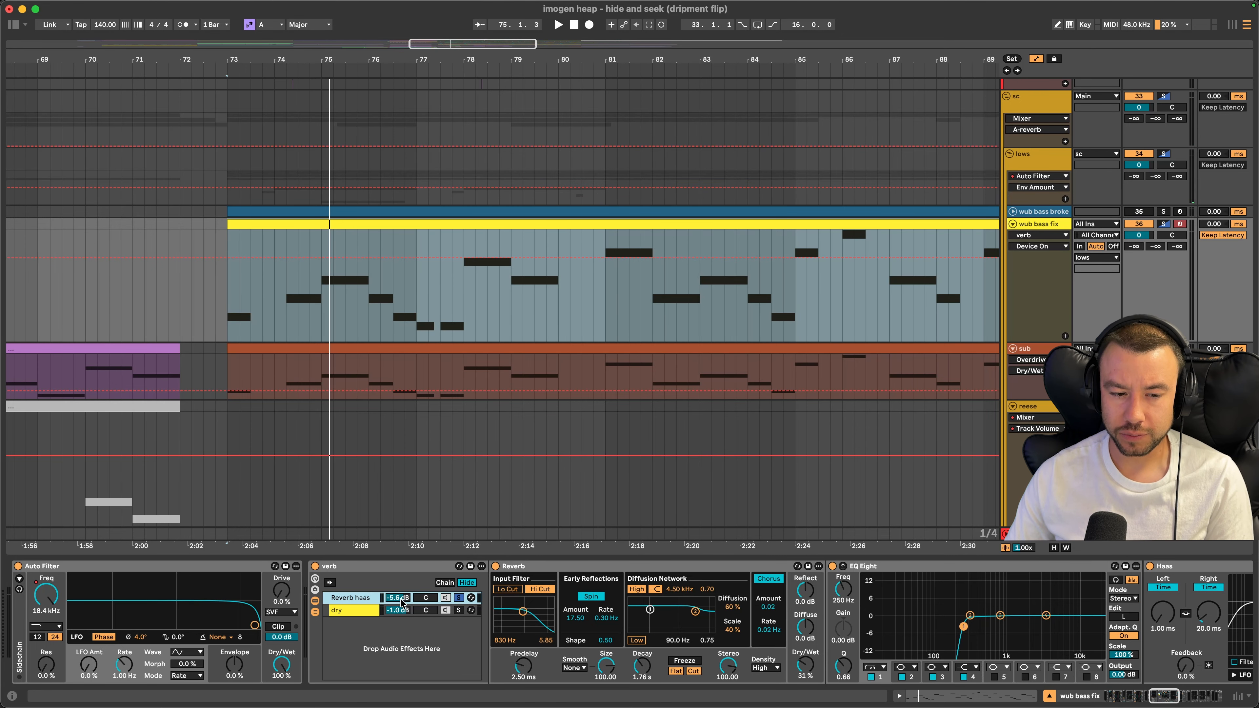
Examine the Decay and Dry/Wet settings of the Reverb in the Reverb haas chain
{"action": "left_click", "coordinate": [369, 611]}
{"action": "left_click", "coordinate": [364, 598]}
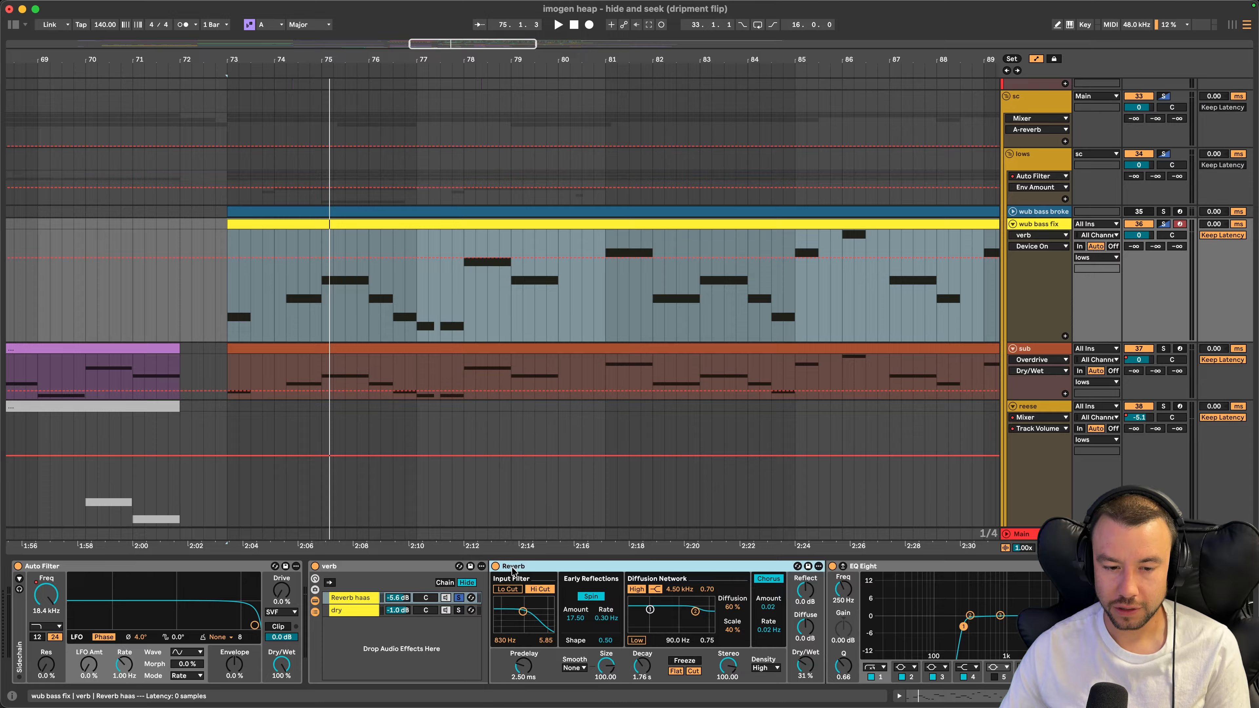
{"action": "left_click", "coordinate": [641, 666]}
{"action": "scroll", "coordinate": [749, 673], "scroll_direction": "right", "scroll_amount": 5}
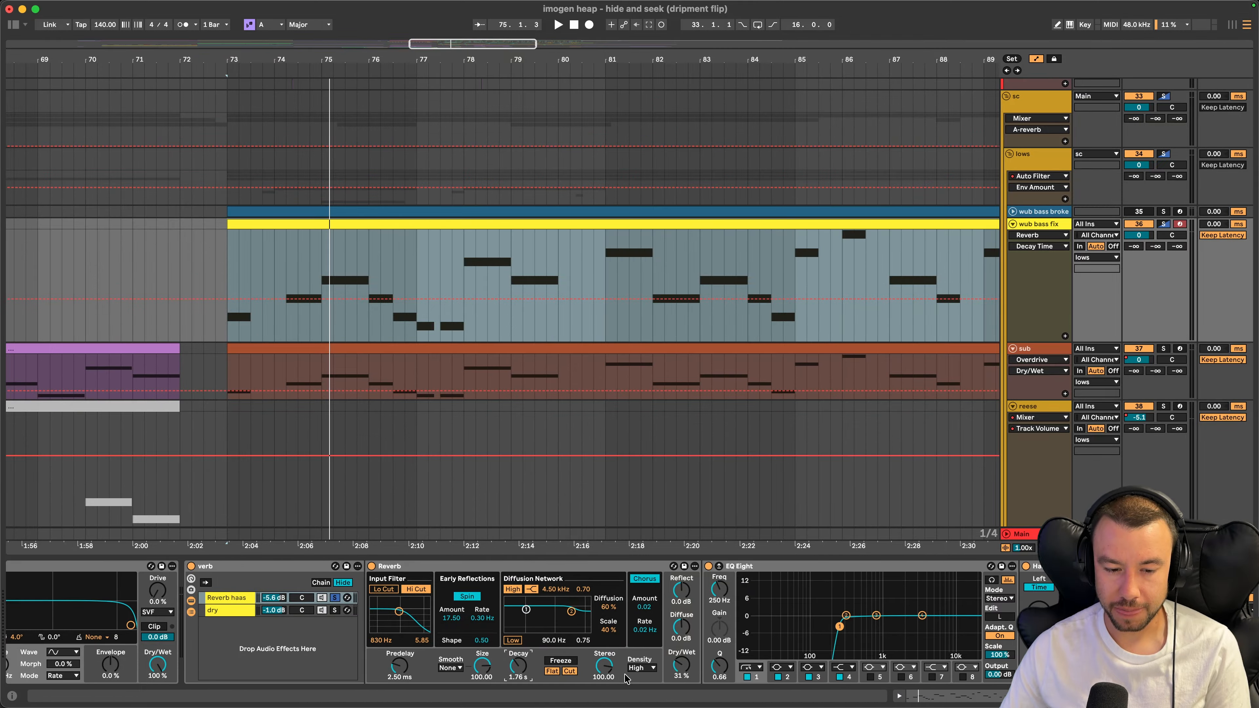
{"action": "left_click", "coordinate": [682, 665]}
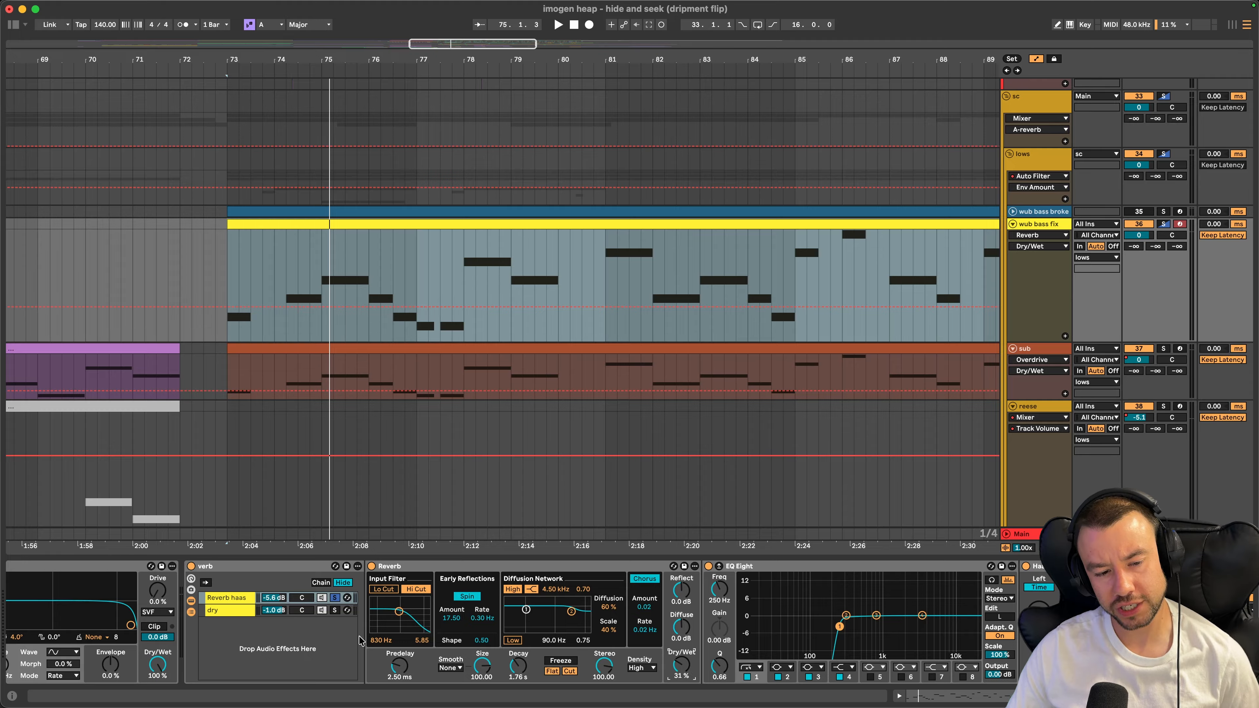
Solo the wub bass fix track and play its Reverb haas chain from bar 73
{"action": "key", "text": "space"}
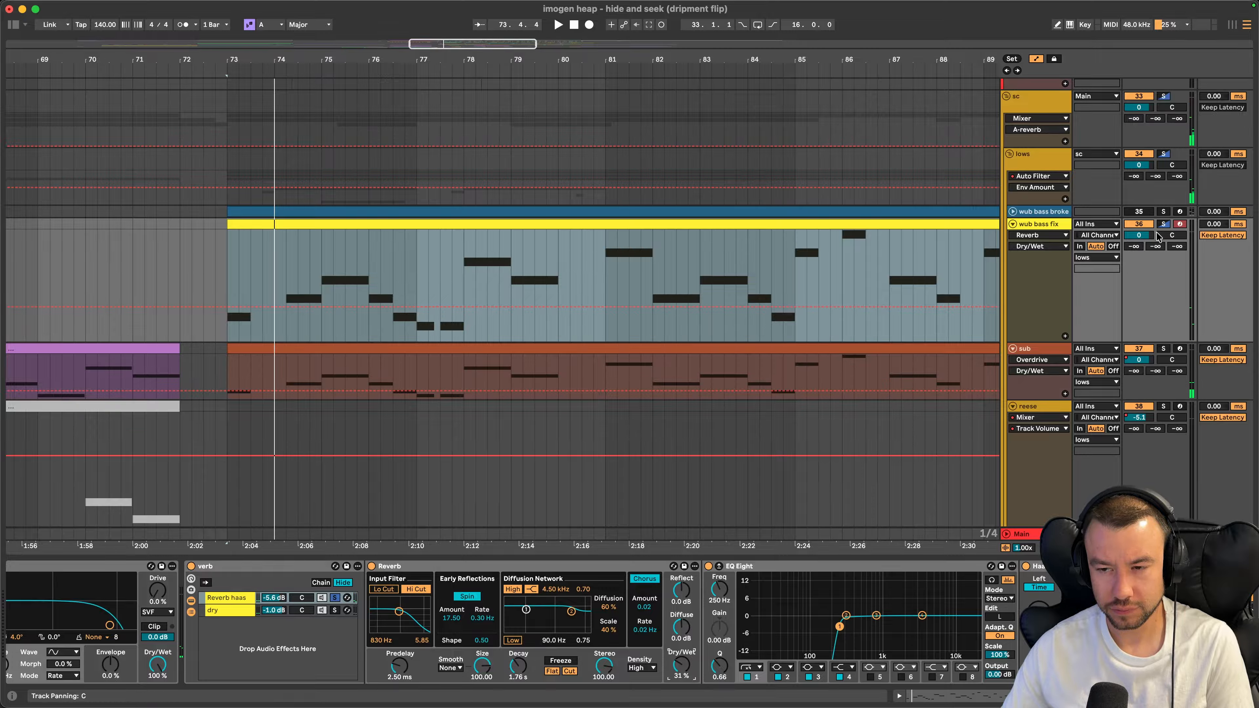
{"action": "left_click", "coordinate": [1163, 224]}
{"action": "key", "text": "space"}
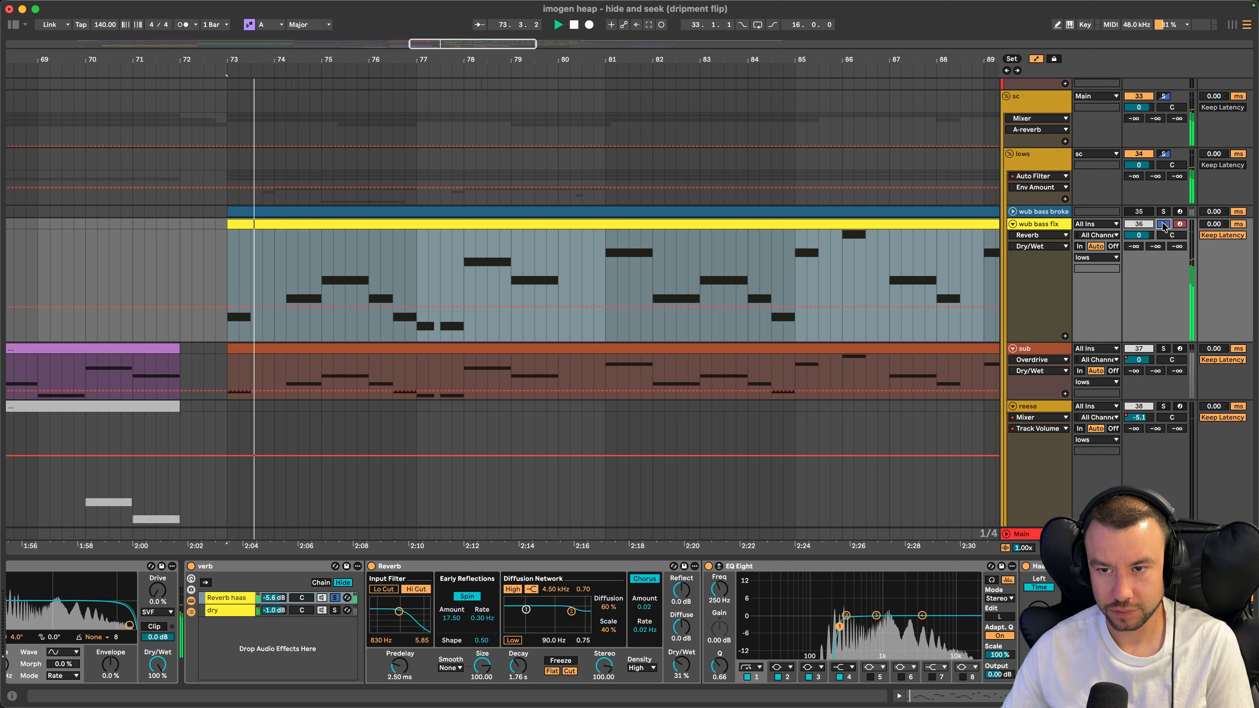
Solo the verb rack's dry chain and play it, and compare it with the Reverb haas chain soloed
{"action": "key", "text": "space"}
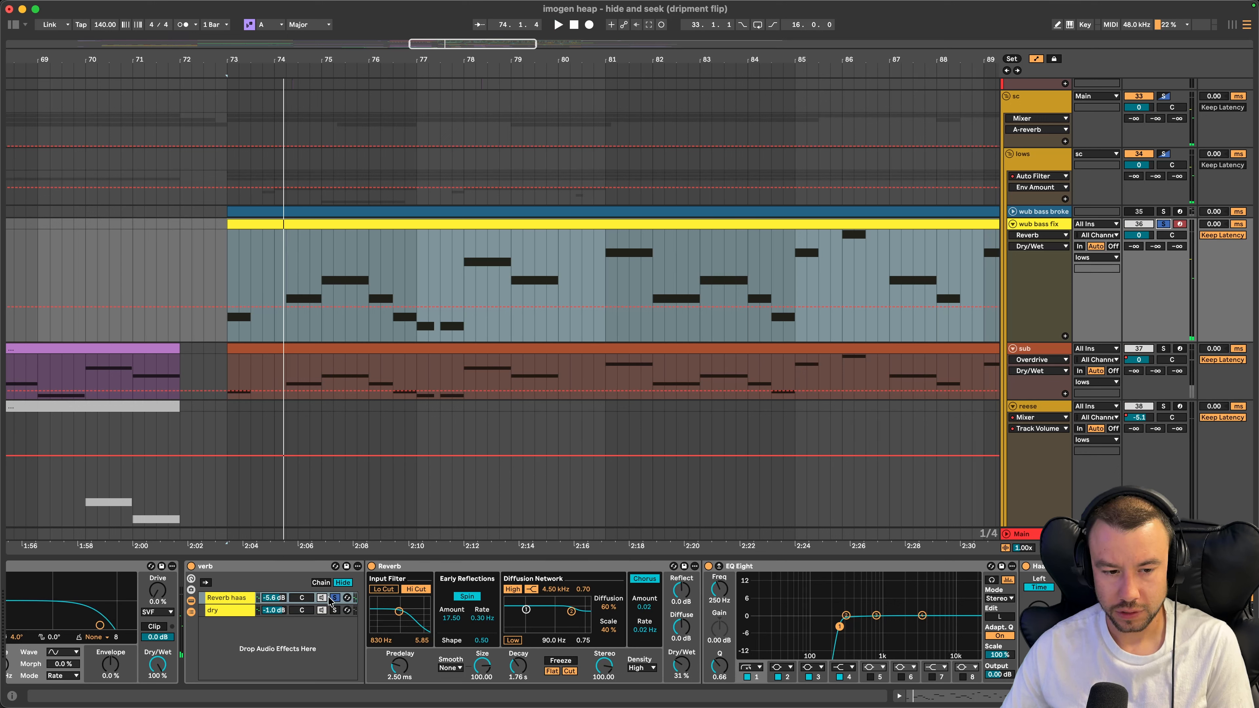
{"action": "left_click", "coordinate": [334, 610]}
{"action": "key", "text": "space"}
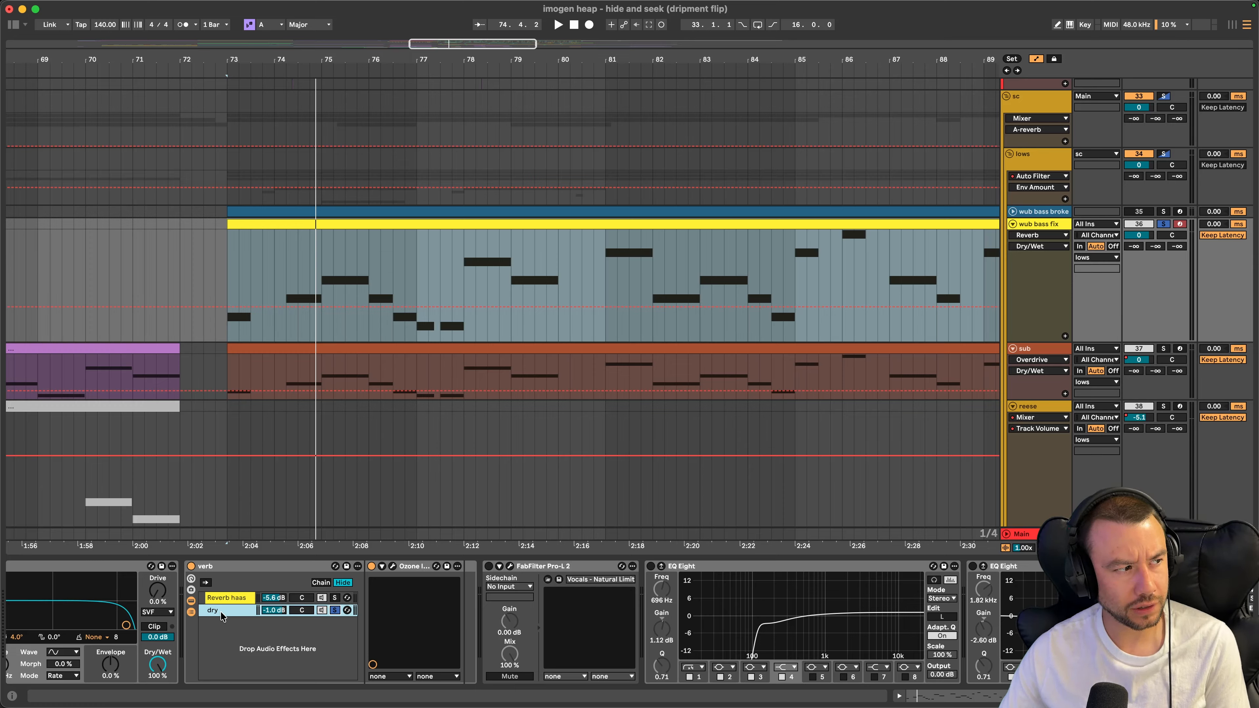
{"action": "left_click", "coordinate": [335, 598]}
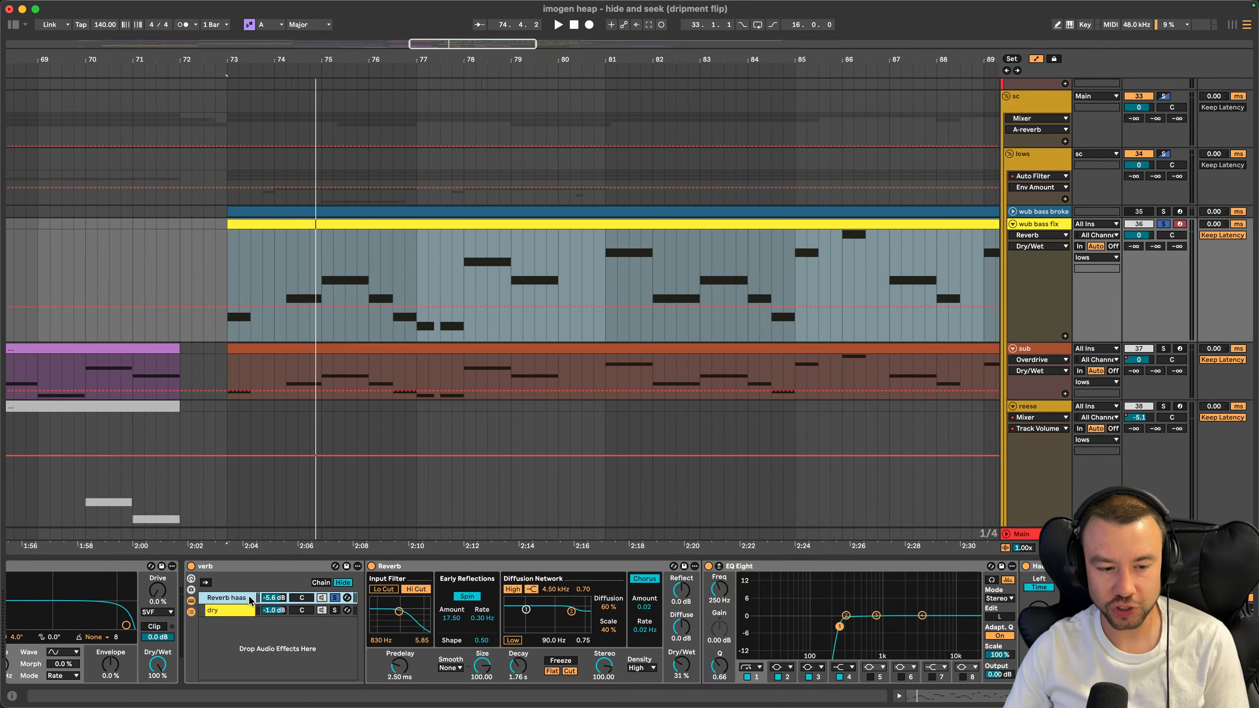
{"action": "key", "text": "space"}
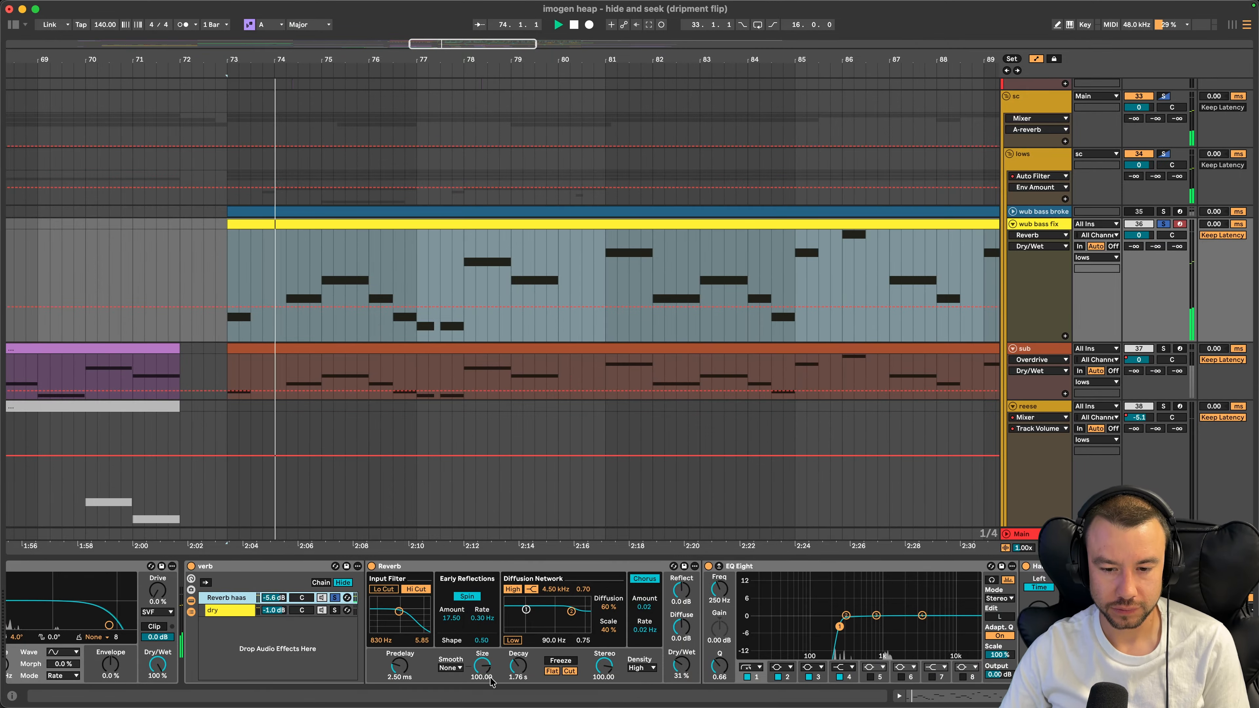
Examine the Haas delay and the Utility's stereo Width in the Reverb haas chain
{"action": "scroll", "coordinate": [827, 656], "scroll_direction": "right", "scroll_amount": 5}
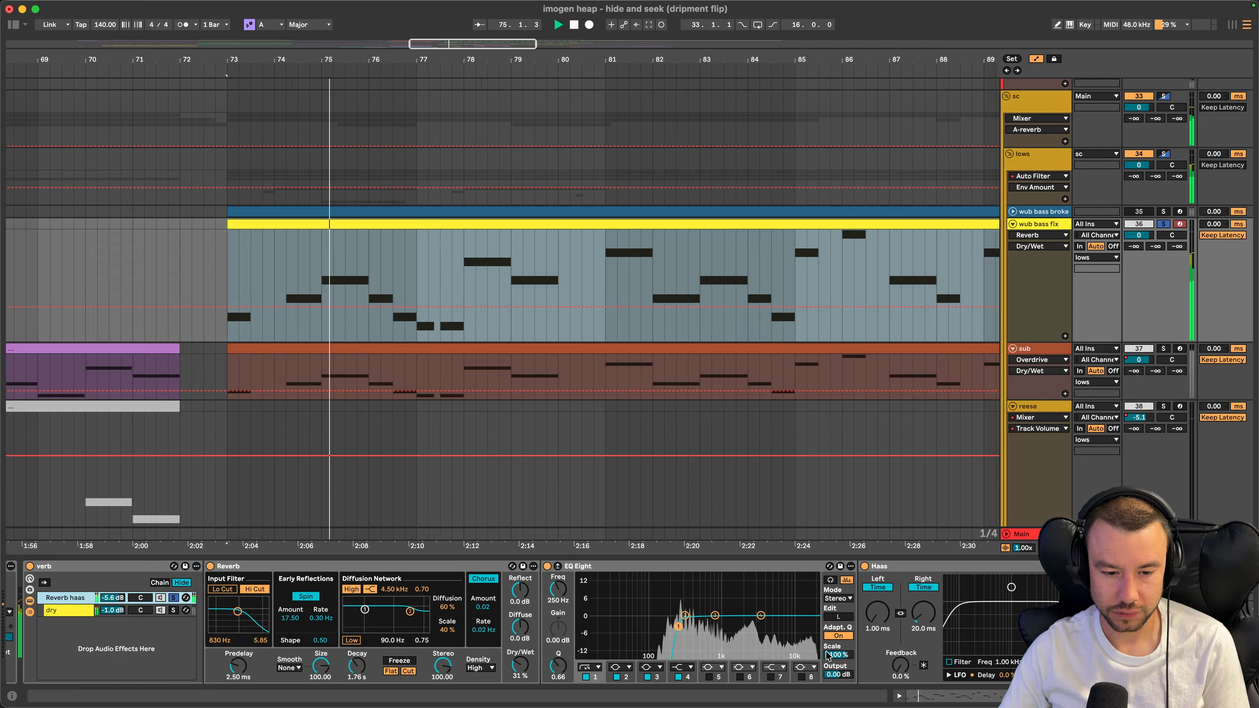
{"action": "left_click", "coordinate": [892, 566]}
{"action": "scroll", "coordinate": [793, 615], "scroll_direction": "right", "scroll_amount": 8}
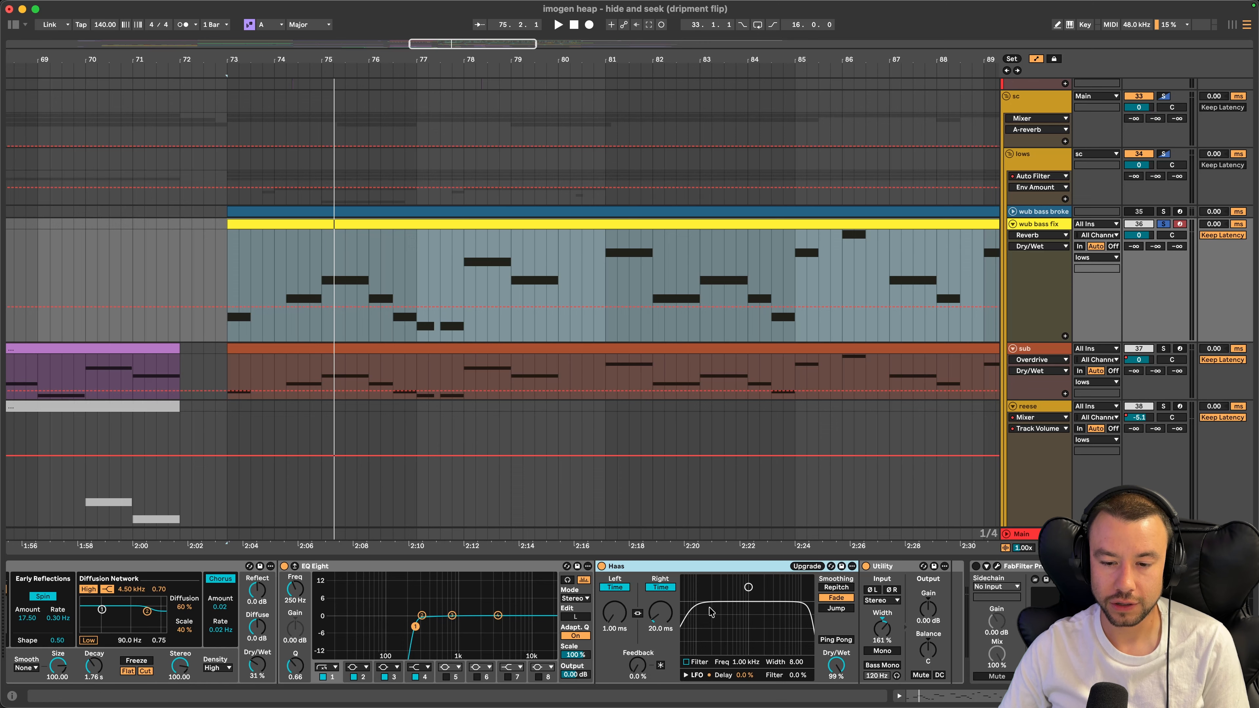
{"action": "scroll", "coordinate": [718, 620], "scroll_direction": "right", "scroll_amount": 2}
{"action": "left_click", "coordinate": [822, 566]}
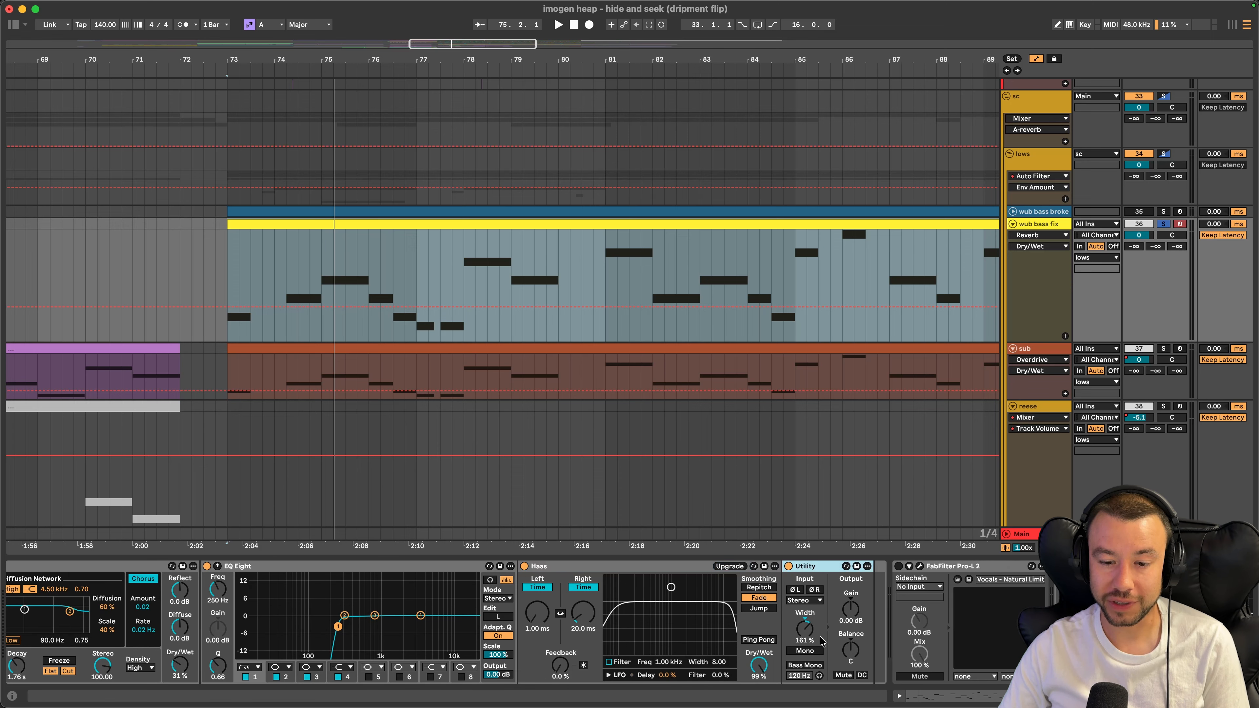
{"action": "left_click", "coordinate": [804, 636]}
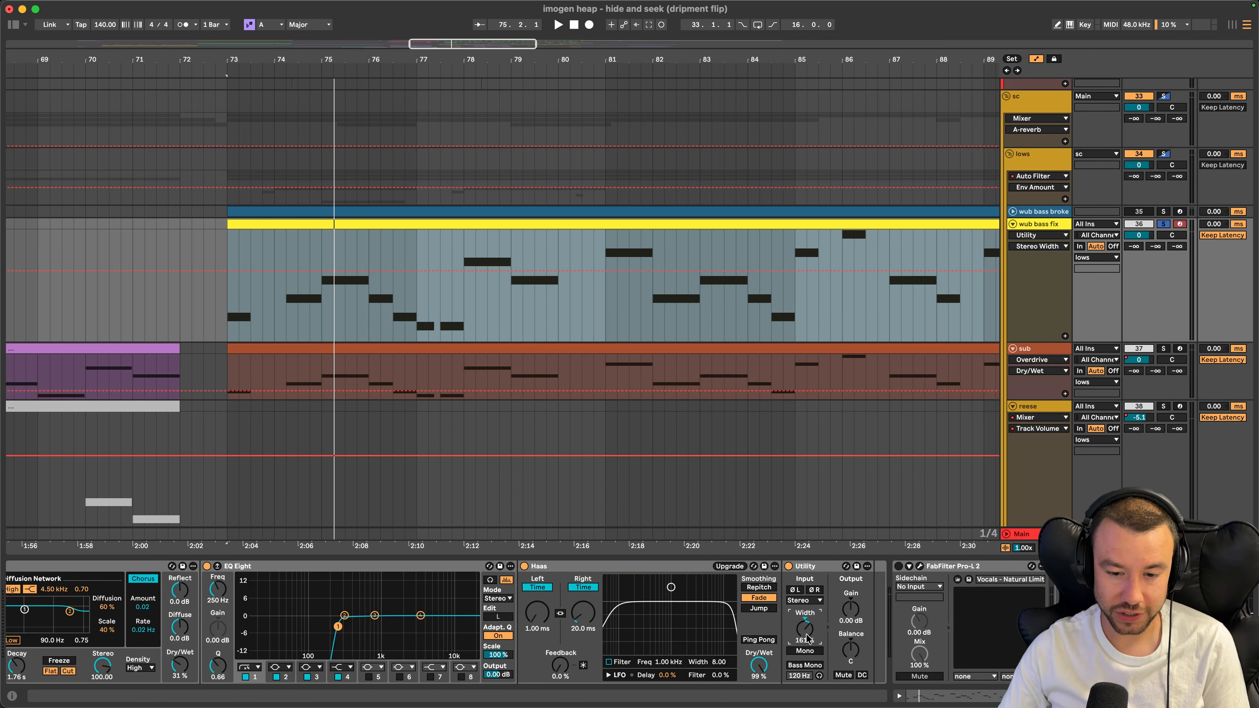
Examine the low-cut band and its frequency in the Reverb haas chain's EQ Eight
{"action": "scroll", "coordinate": [807, 639], "scroll_direction": "left", "scroll_amount": 10}
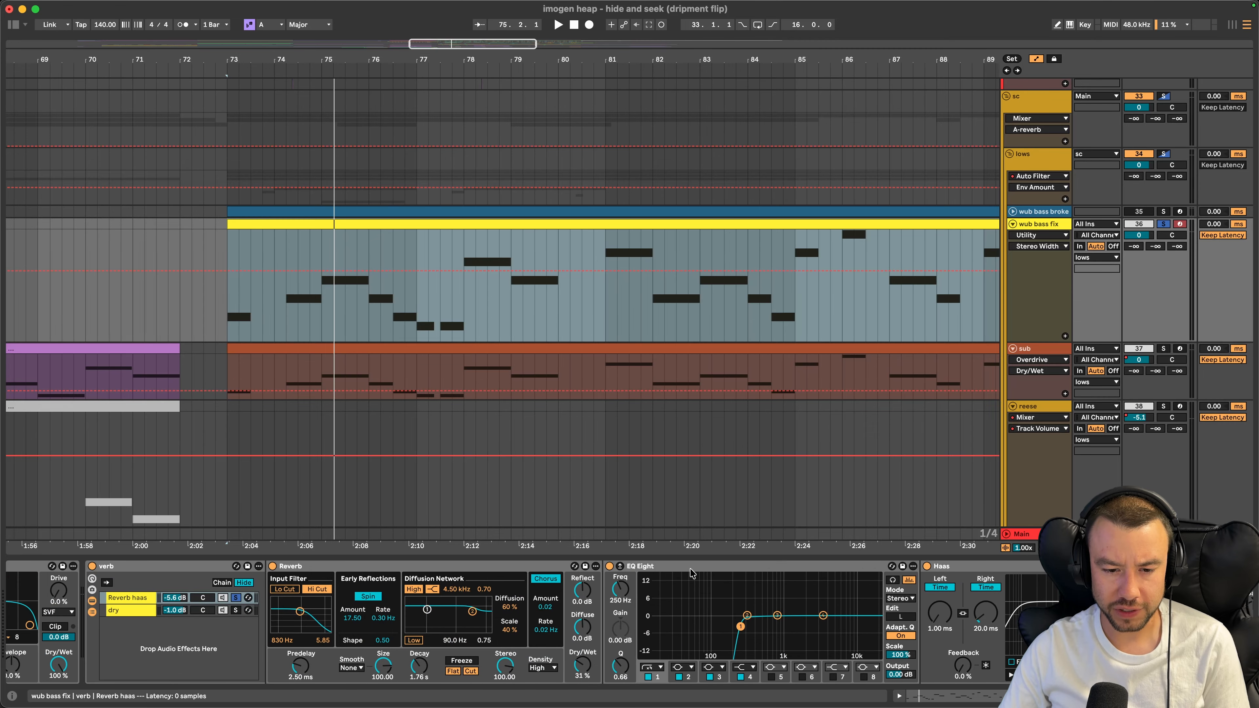
{"action": "left_click", "coordinate": [732, 600]}
{"action": "scroll", "coordinate": [748, 610], "scroll_direction": "right", "scroll_amount": 1}
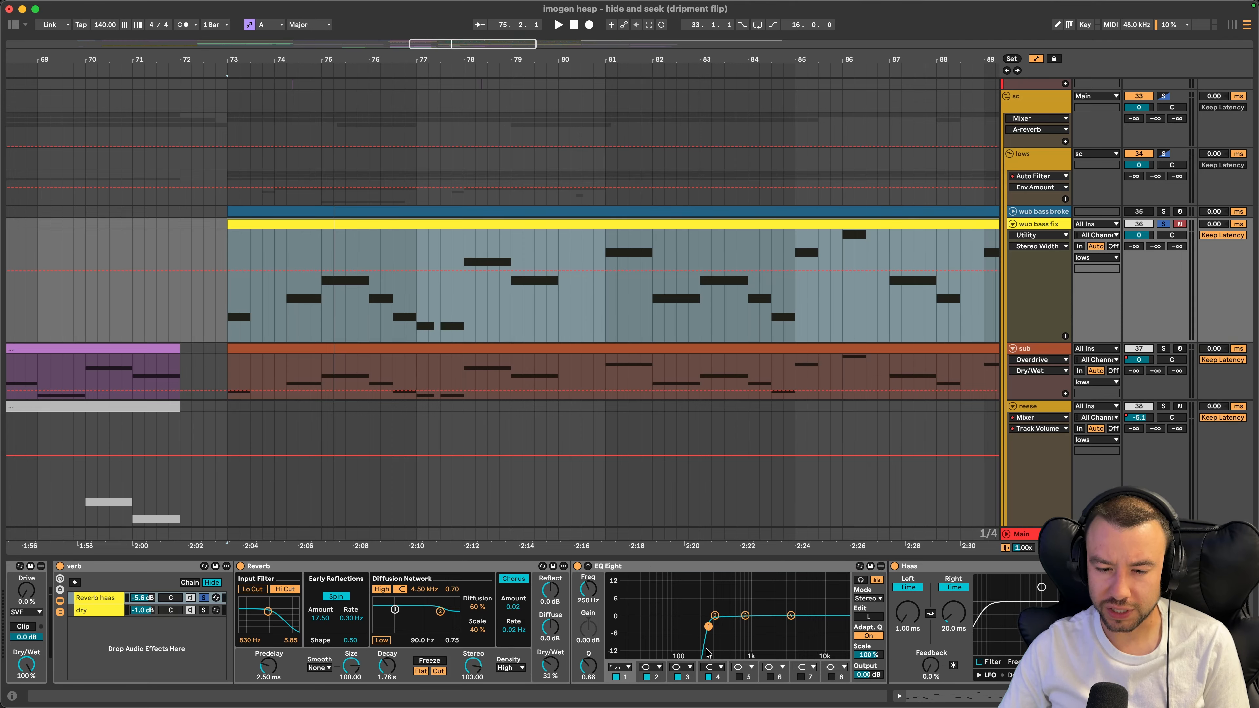
{"action": "left_click", "coordinate": [586, 589]}
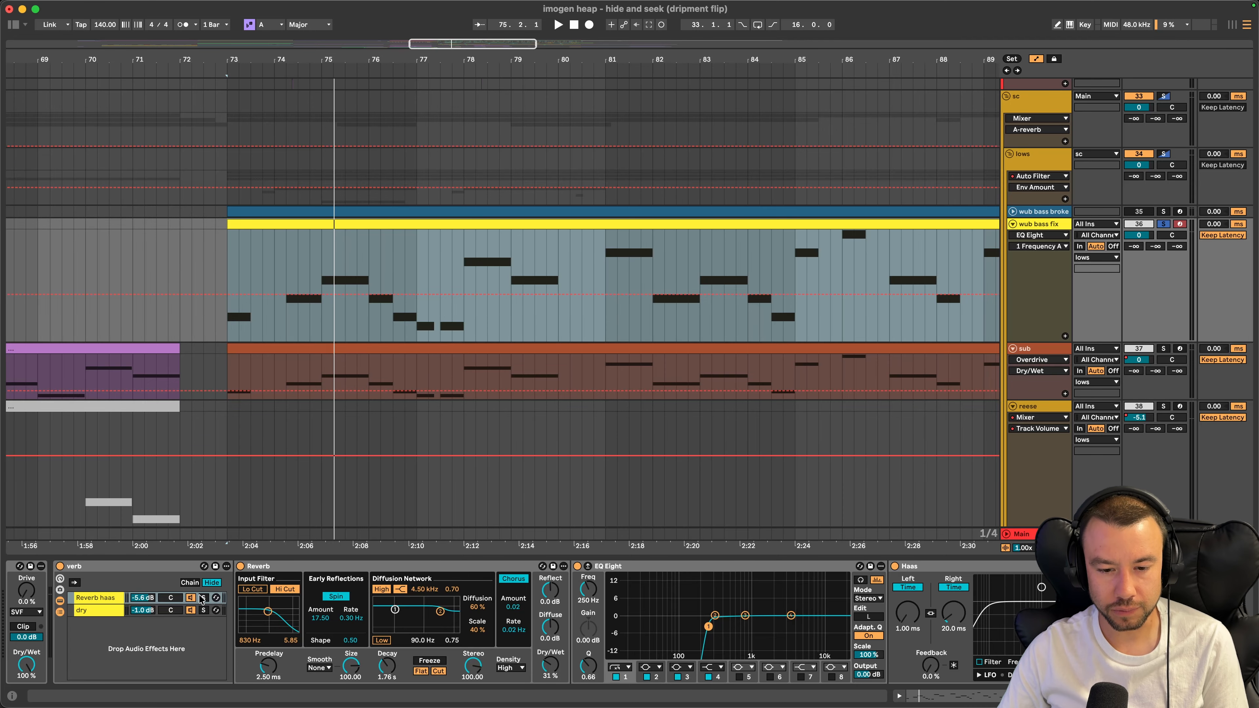
Play the verb rack with both chains unsoloed and collapse the rack
{"action": "scroll", "coordinate": [426, 661], "scroll_direction": "right", "scroll_amount": 15}
{"action": "scroll", "coordinate": [426, 661], "scroll_direction": "left", "scroll_amount": 15}
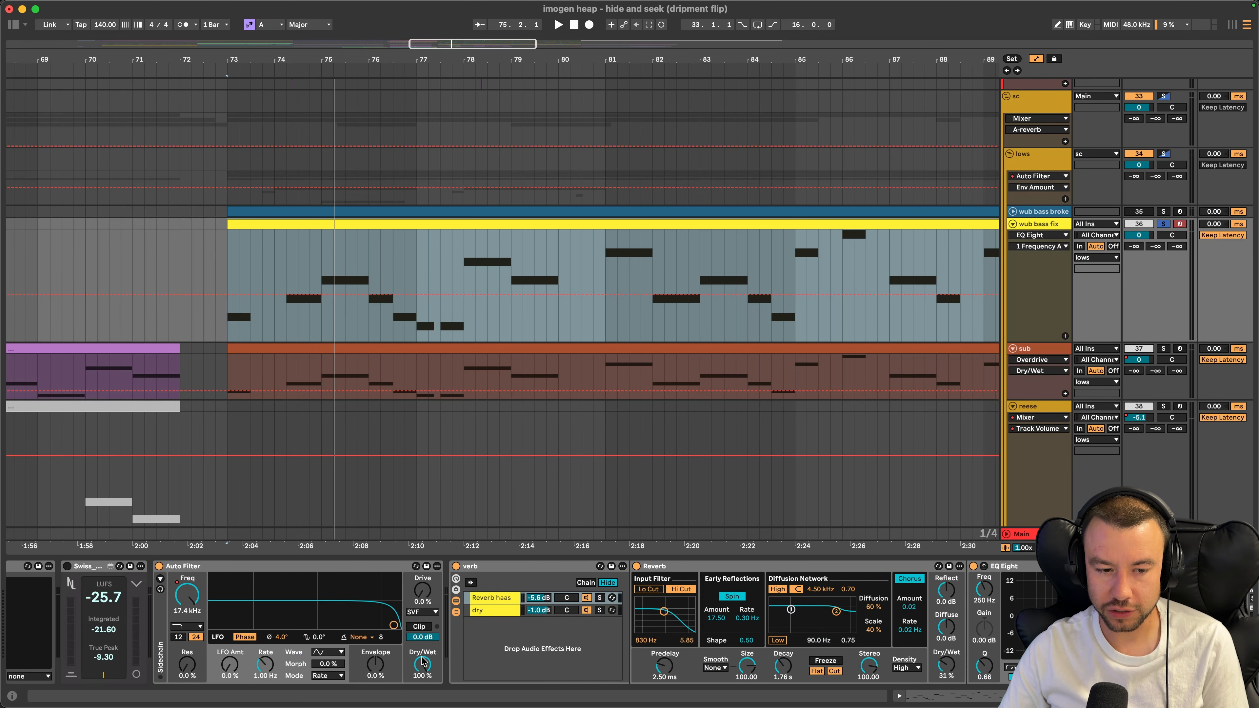
{"action": "scroll", "coordinate": [505, 597], "scroll_direction": "right", "scroll_amount": 3}
{"action": "key", "text": "space"}
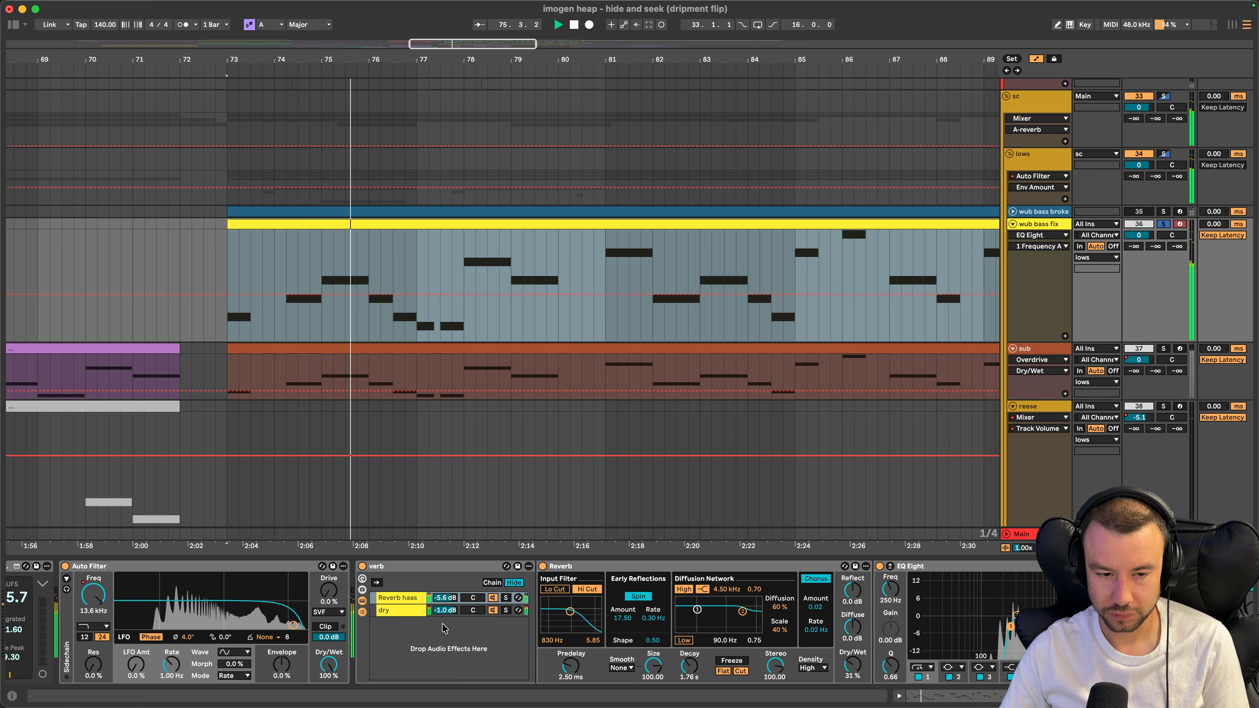
{"action": "scroll", "coordinate": [444, 628], "scroll_direction": "right", "scroll_amount": 3}
{"action": "key", "text": "space"}
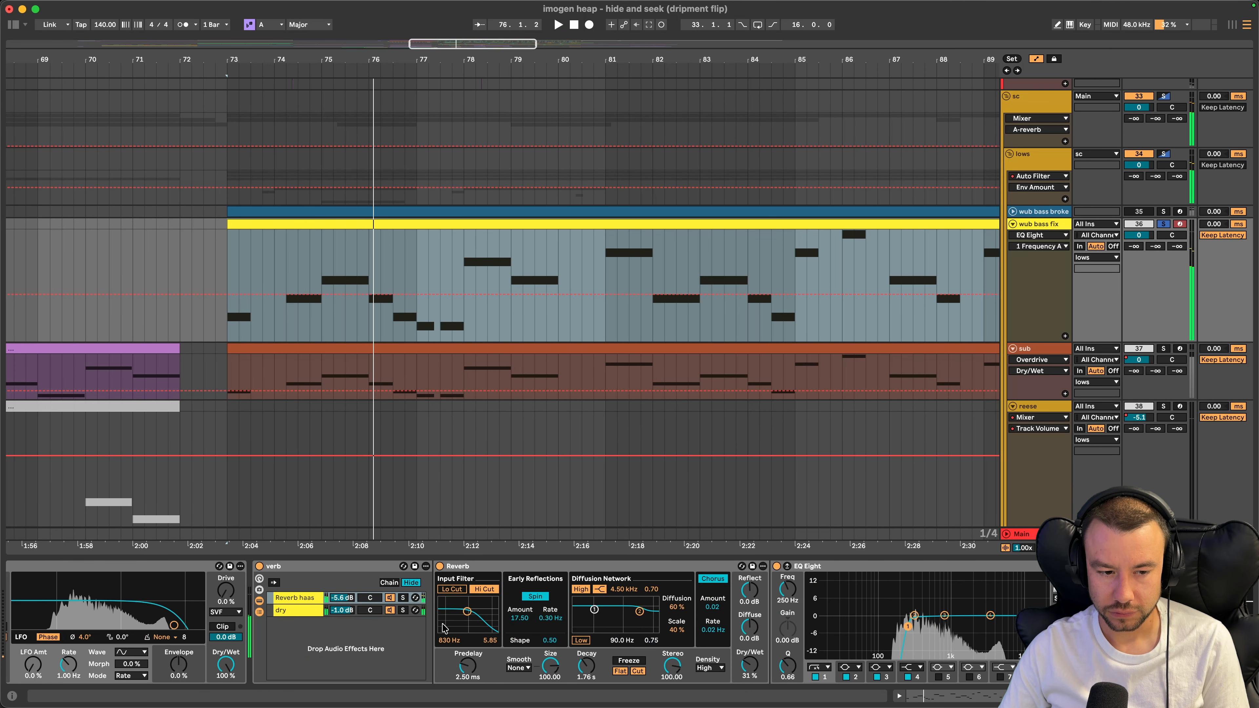
{"action": "double_click", "coordinate": [314, 566]}
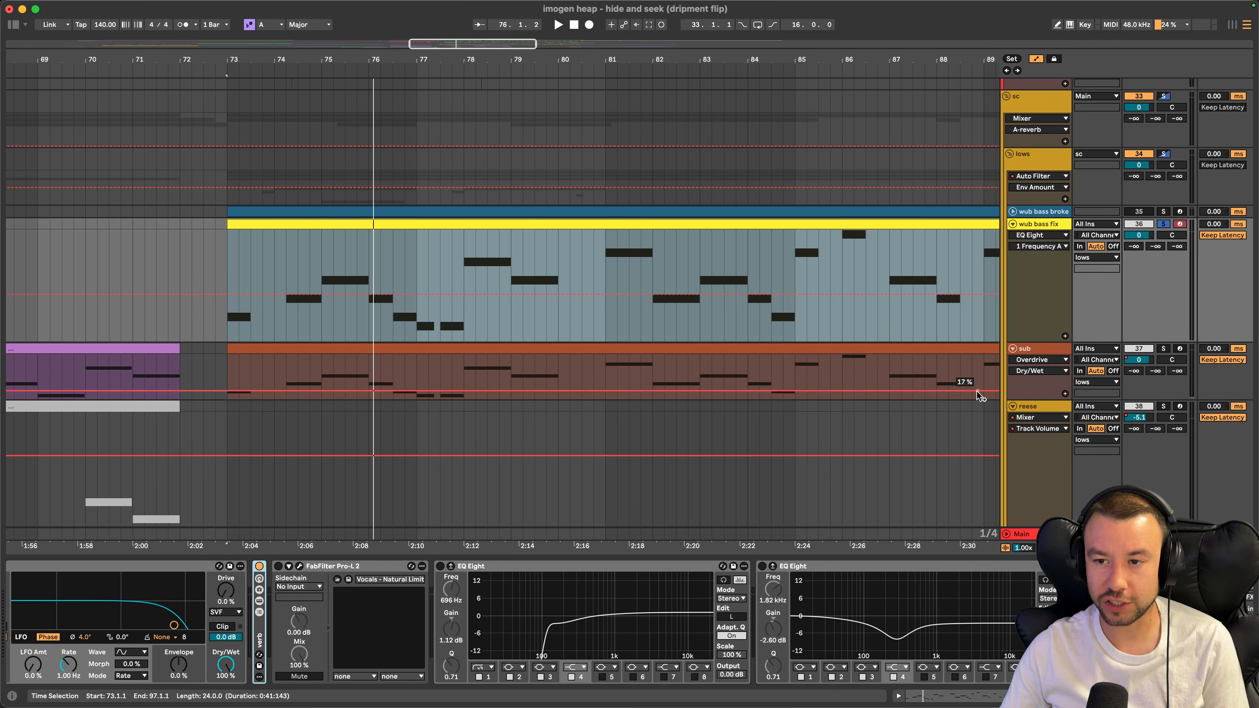
Unsolo the wub bass fix track and play the low-end layers together from bar 73
{"action": "left_click", "coordinate": [1163, 224]}
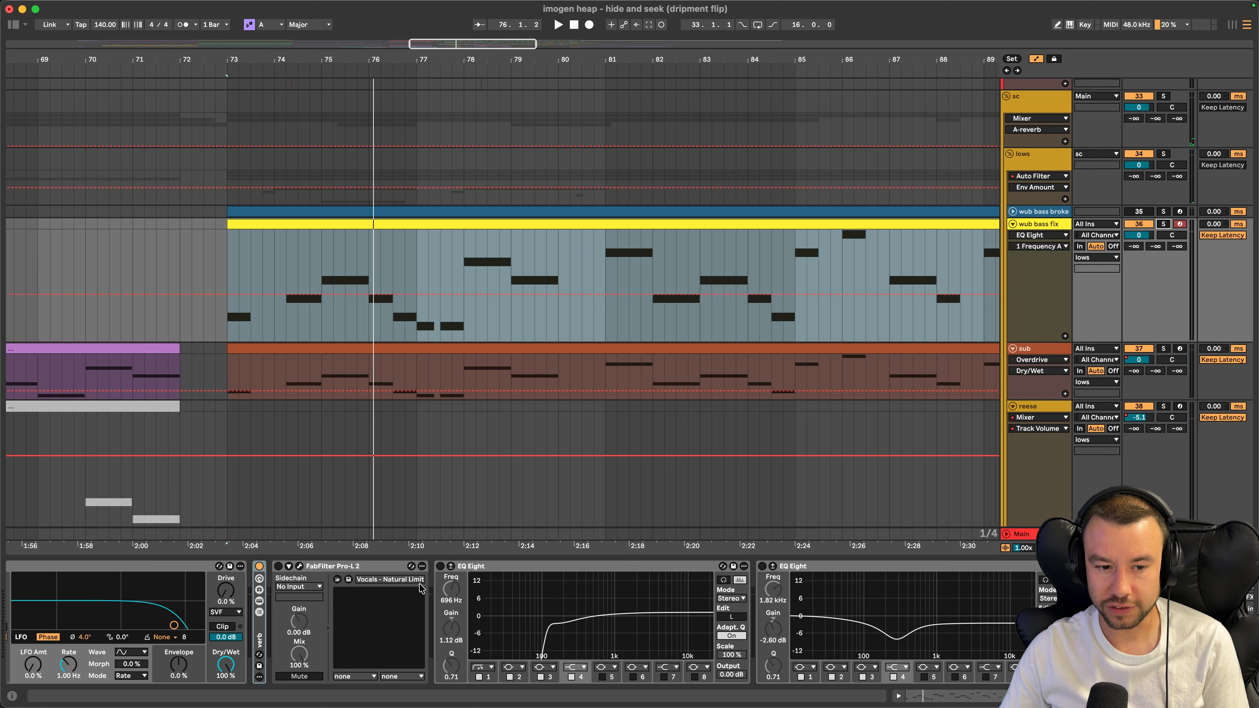
{"action": "key", "text": "space"}
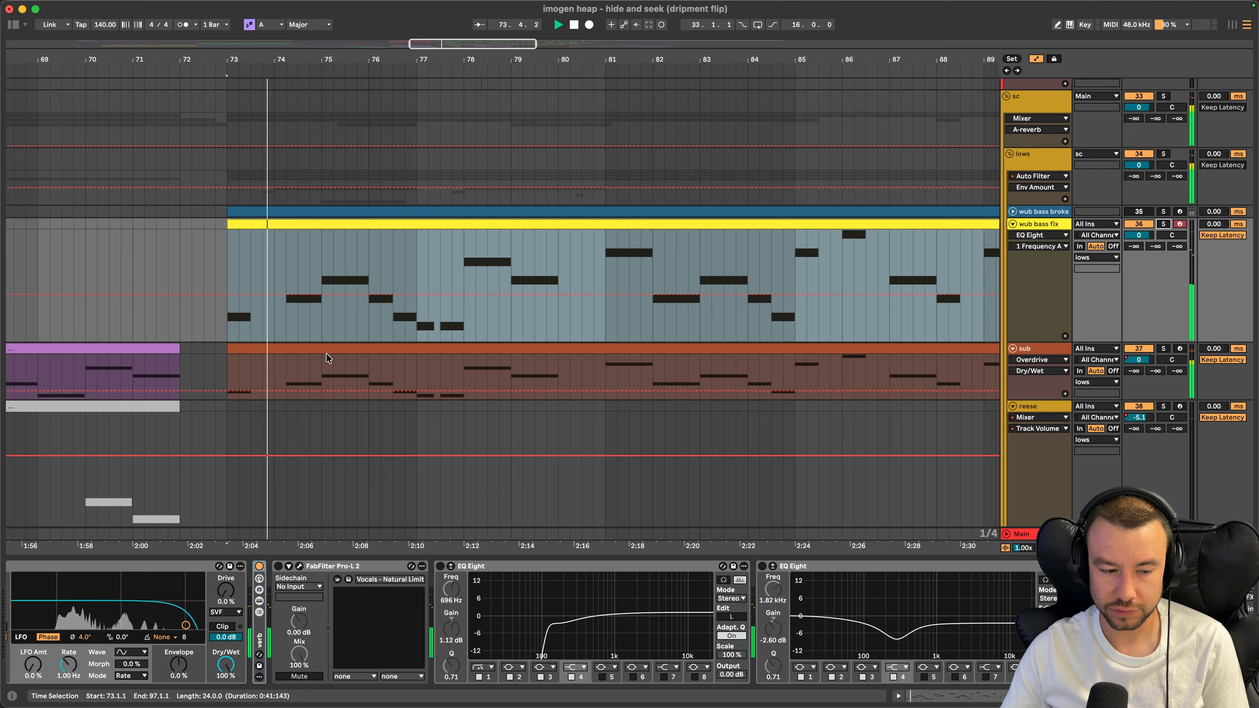
{"action": "scroll", "coordinate": [325, 352], "scroll_direction": "left", "scroll_amount": 1}
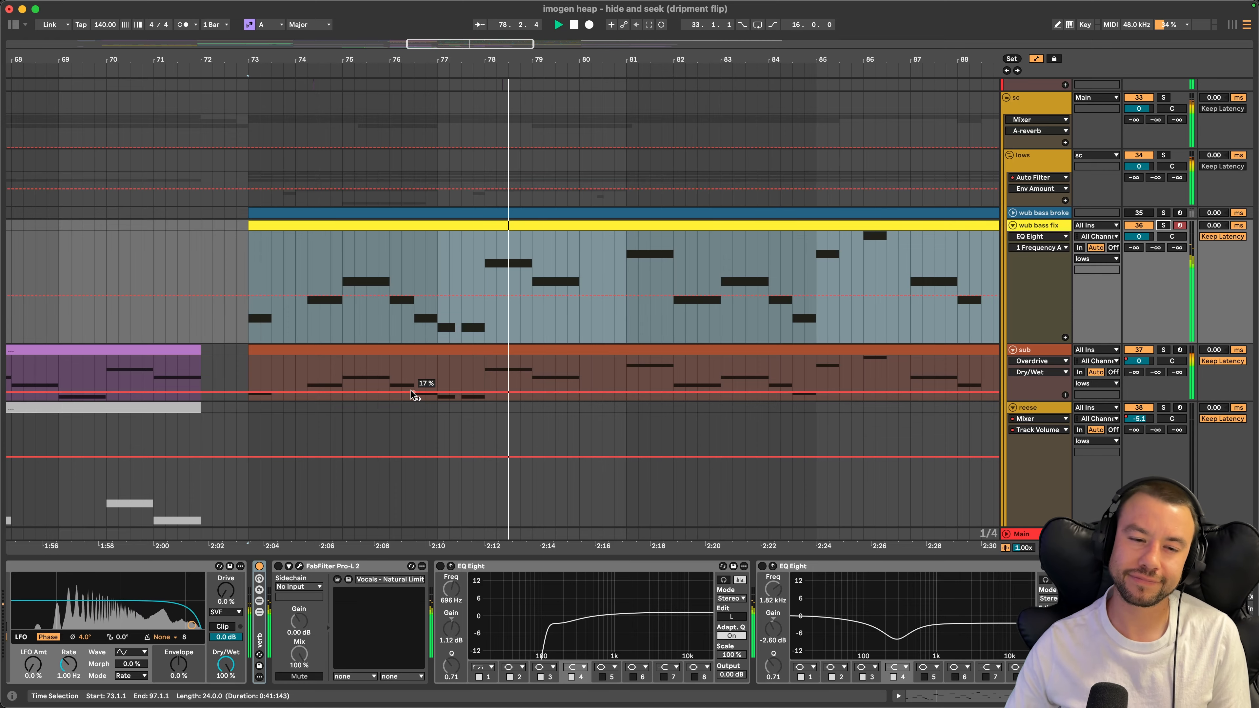
{"action": "scroll", "coordinate": [368, 573], "scroll_direction": "left", "scroll_amount": 3}
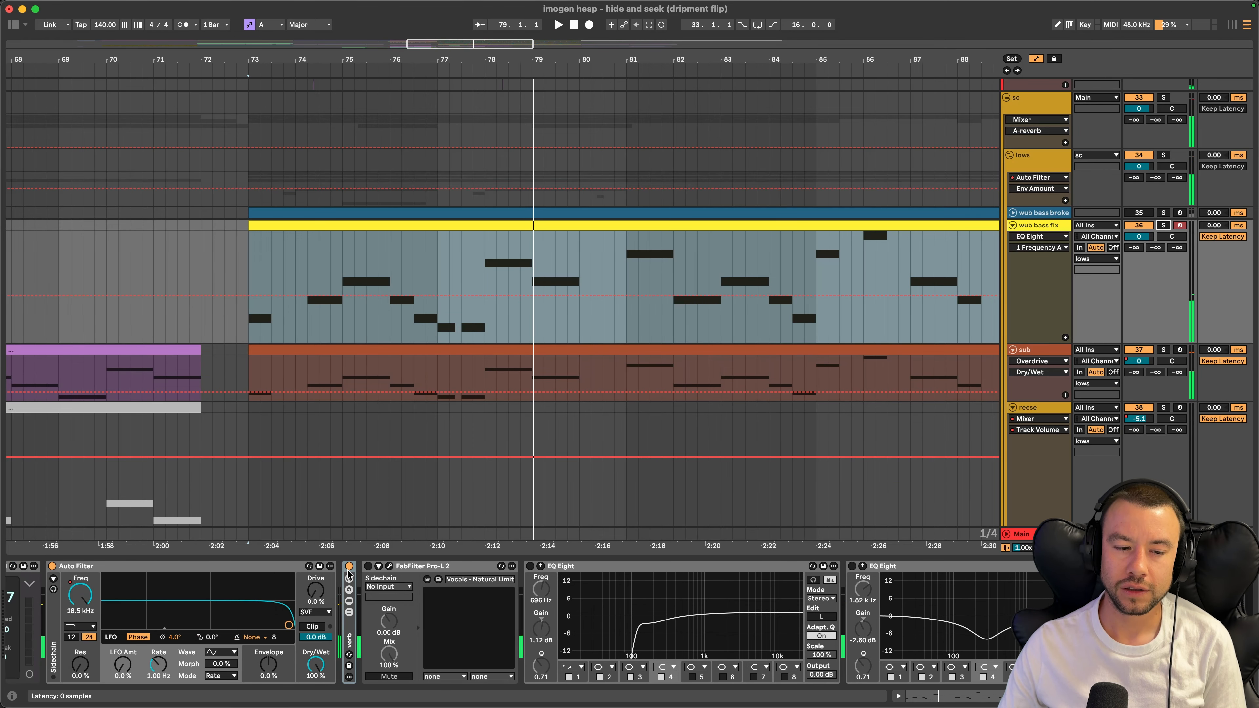
Turn on FabFilter Pro-L 2 after the verb rack, open its window, and play from bar 73
{"action": "left_click", "coordinate": [389, 566]}
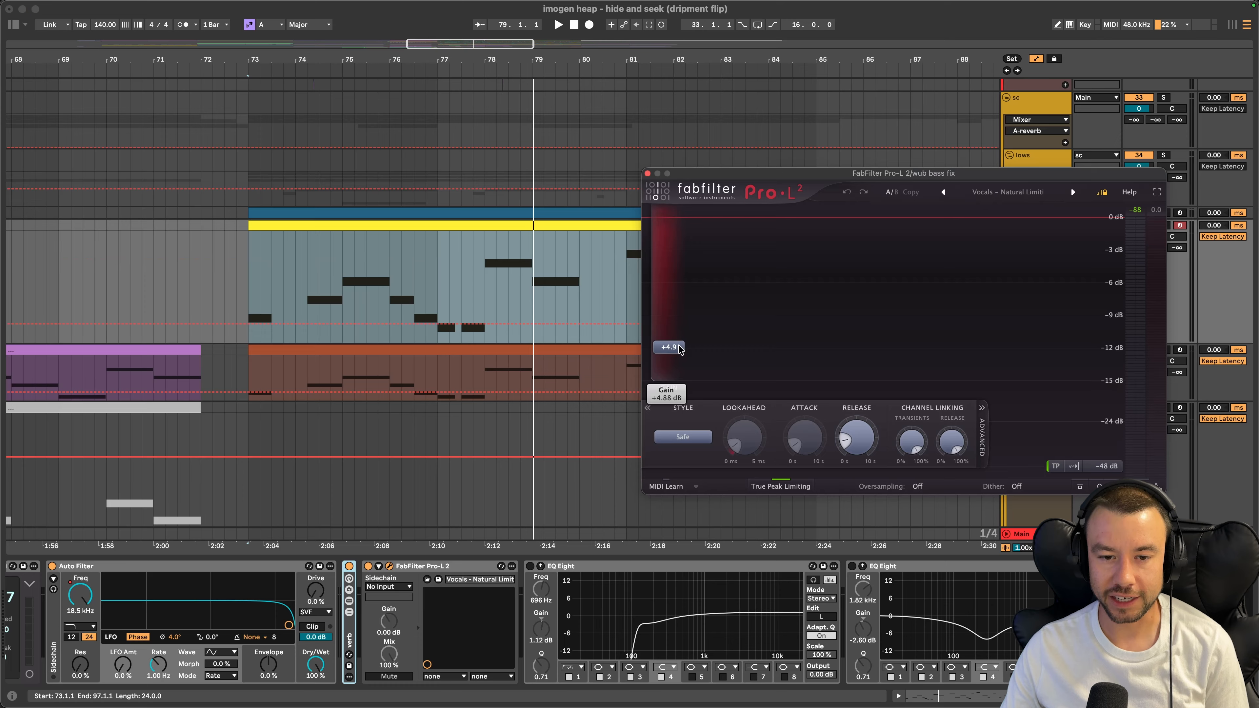
{"action": "key", "text": "space"}
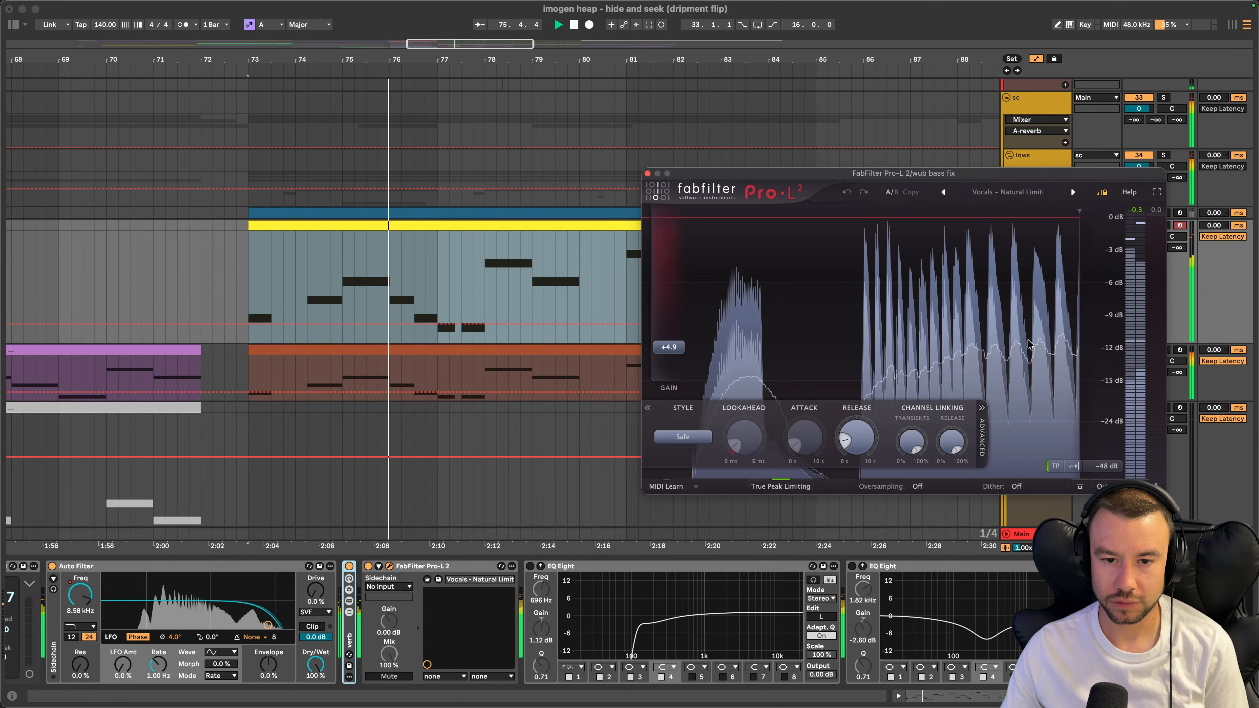
{"action": "key", "text": "space"}
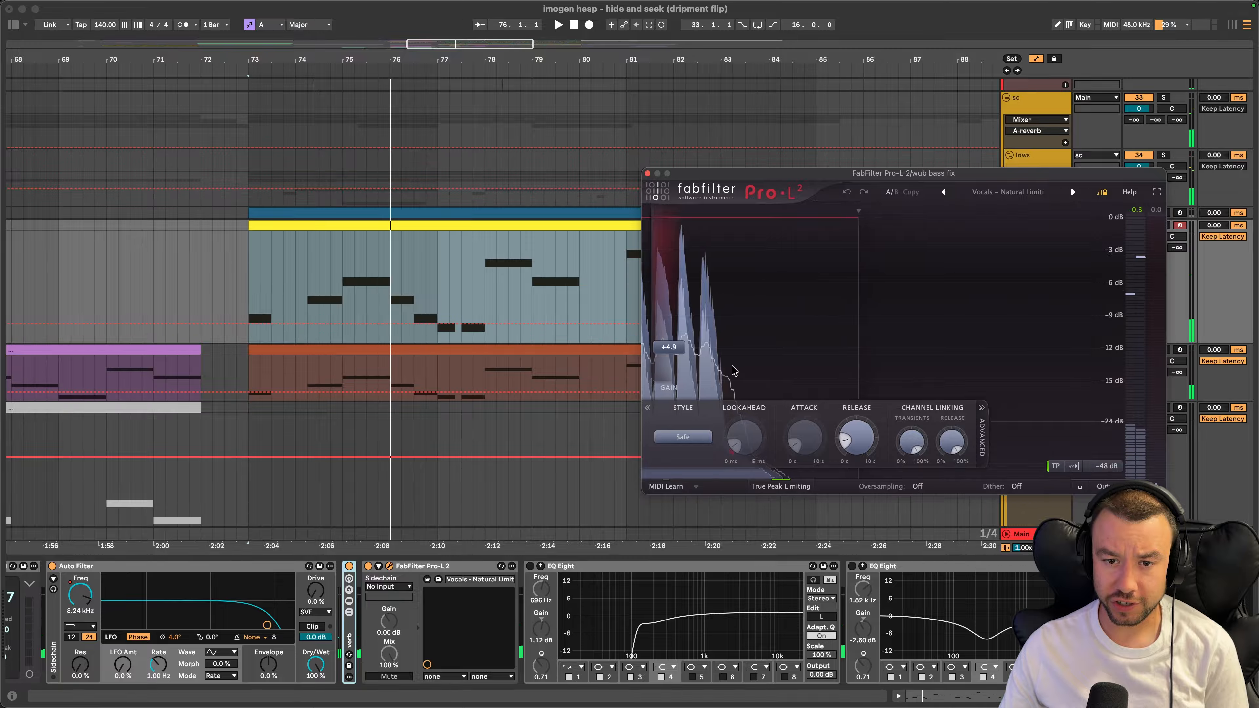
Reset the Pro-L 2 gain to 0 dB and play the bass from bar 73 for comparison
{"action": "double_click", "coordinate": [677, 350]}
{"action": "key", "text": "space"}
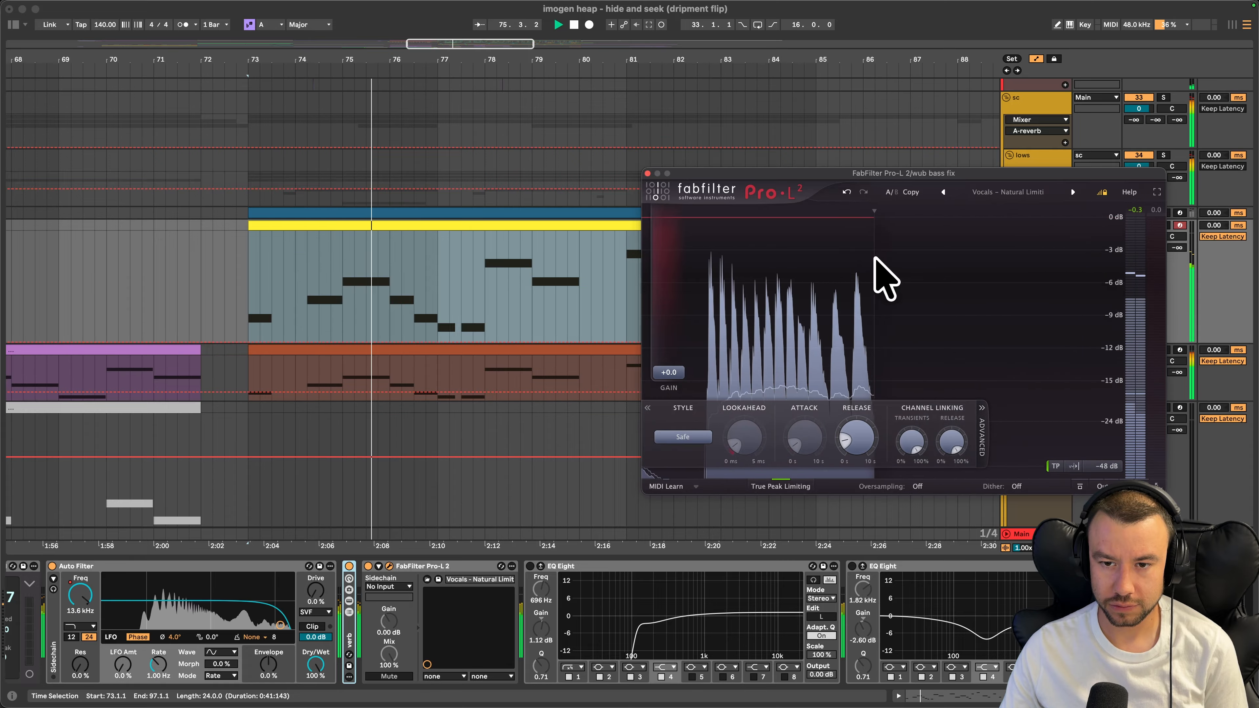
{"action": "key", "text": "space"}
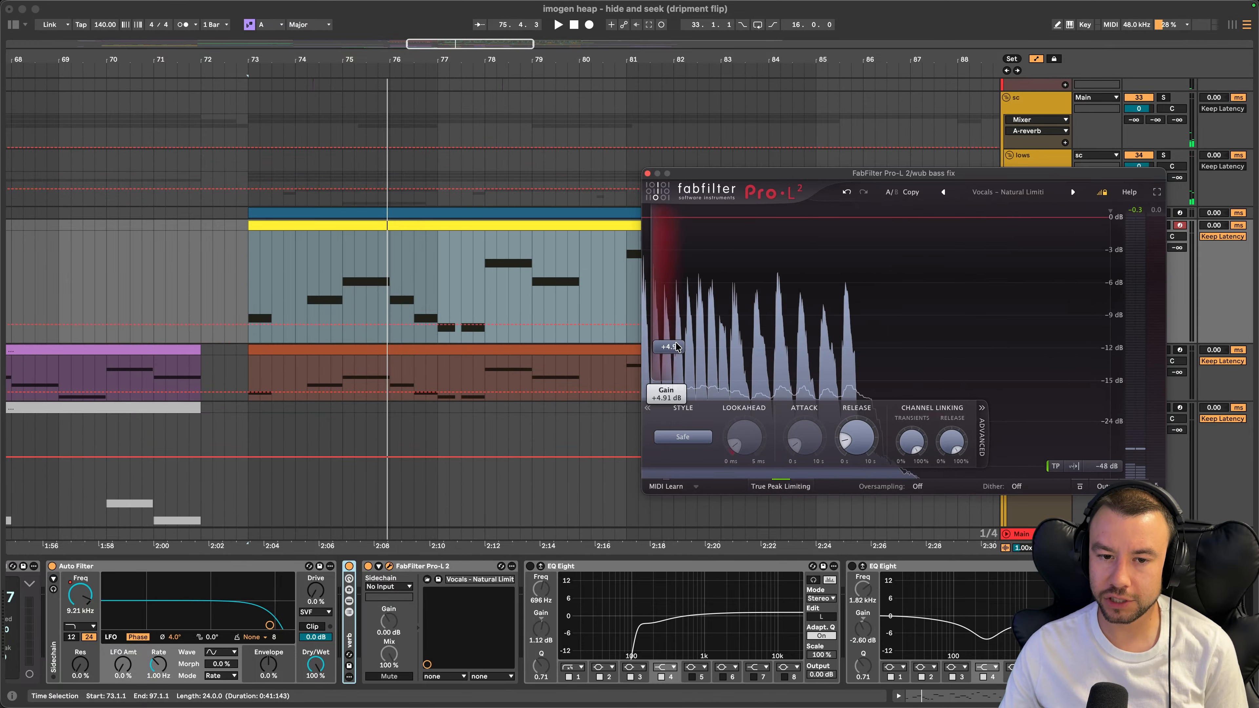
Raise the Pro-L 2 gain to about +4.9 dB and play the bass from bar 73
{"action": "left_click_drag", "start_coordinate": [674, 372], "coordinate": [682, 349]}
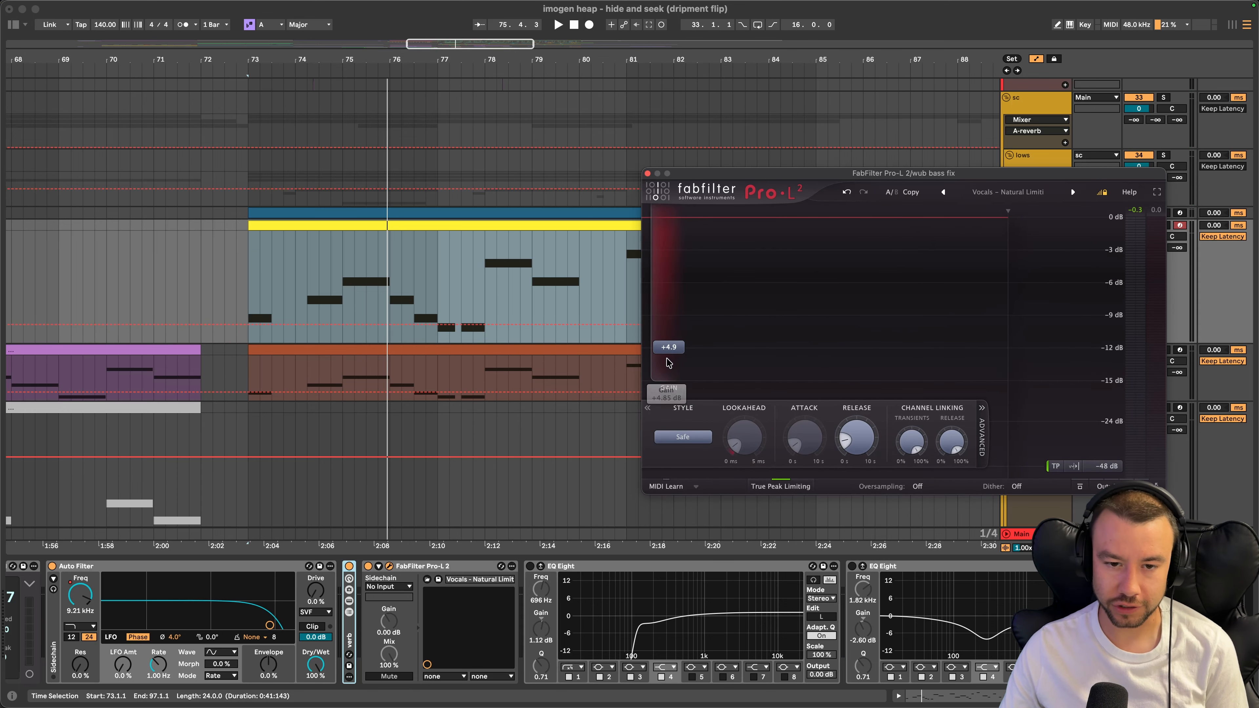
{"action": "key", "text": "space"}
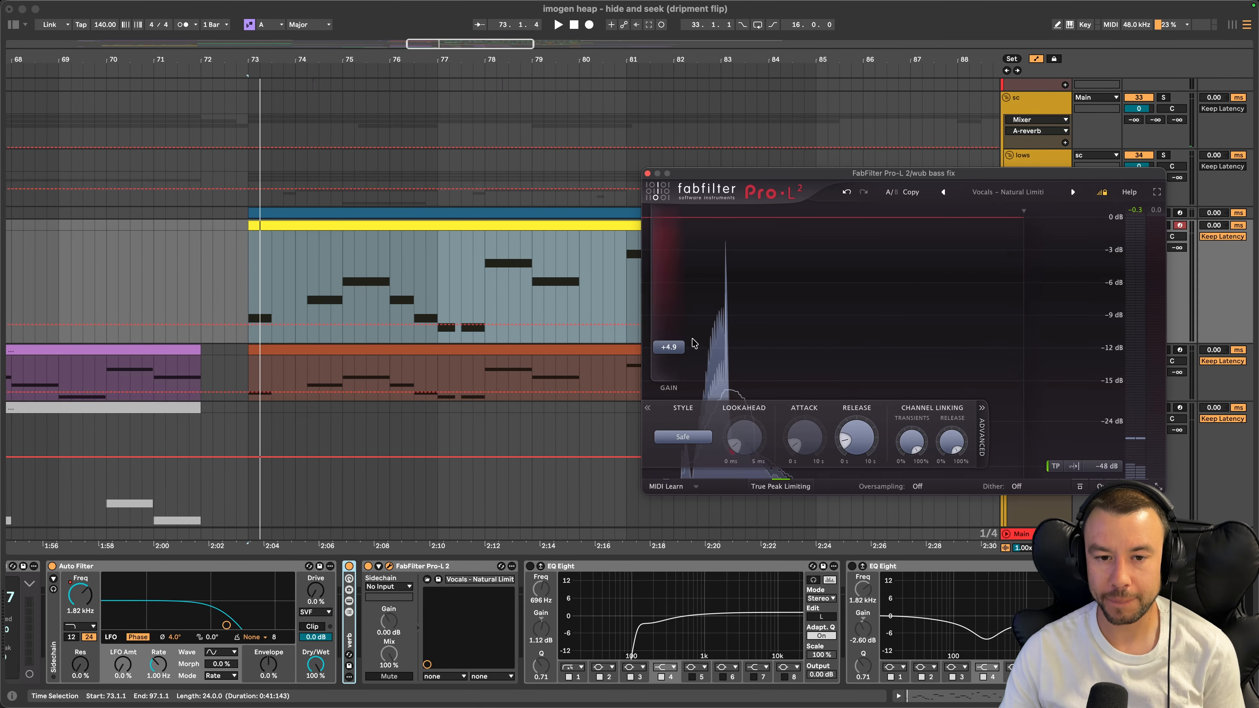
{"action": "key", "text": "space"}
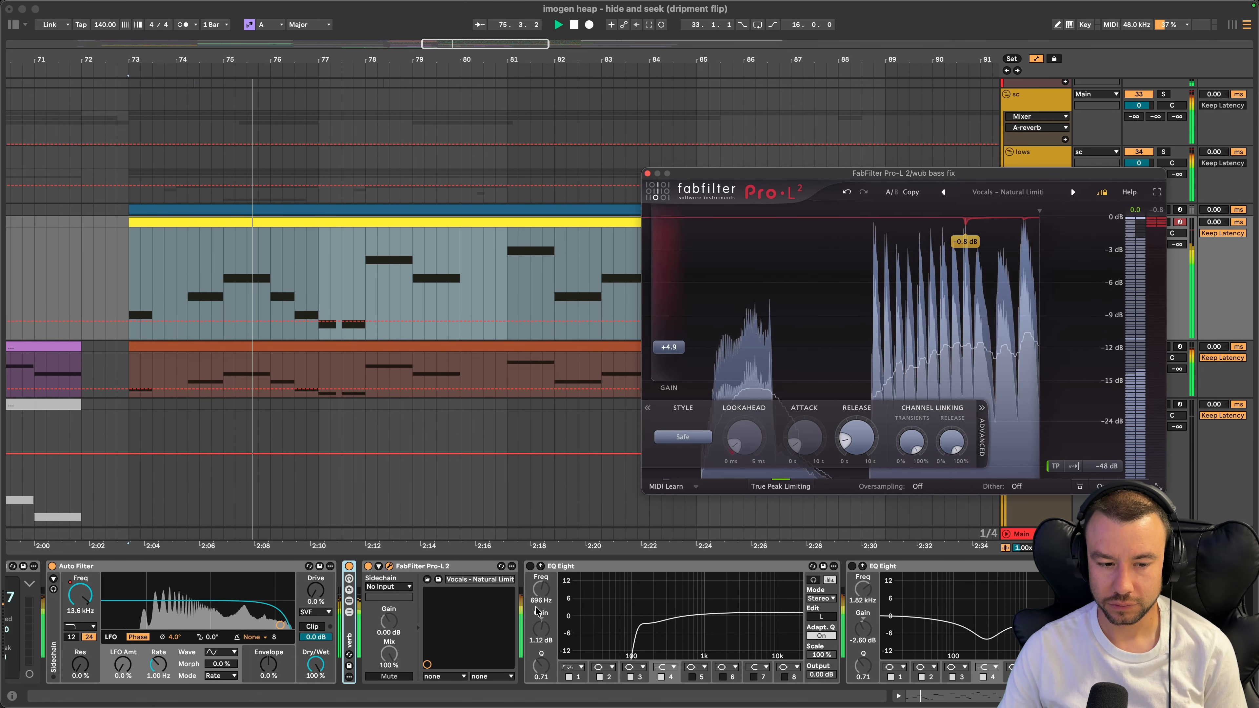
Turn on the EQ Eight directly after Pro-L 2 and examine its low-cut curve
{"action": "left_click", "coordinate": [530, 566]}
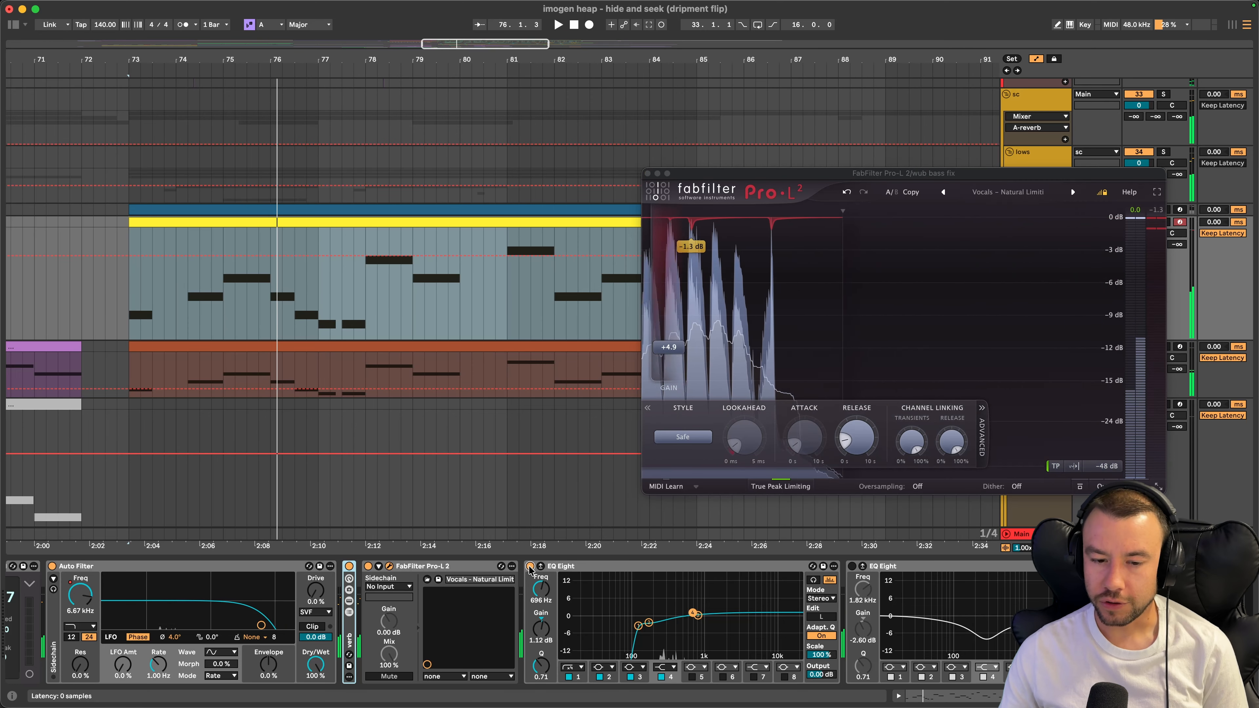
{"action": "scroll", "coordinate": [682, 665], "scroll_direction": "right", "scroll_amount": 5}
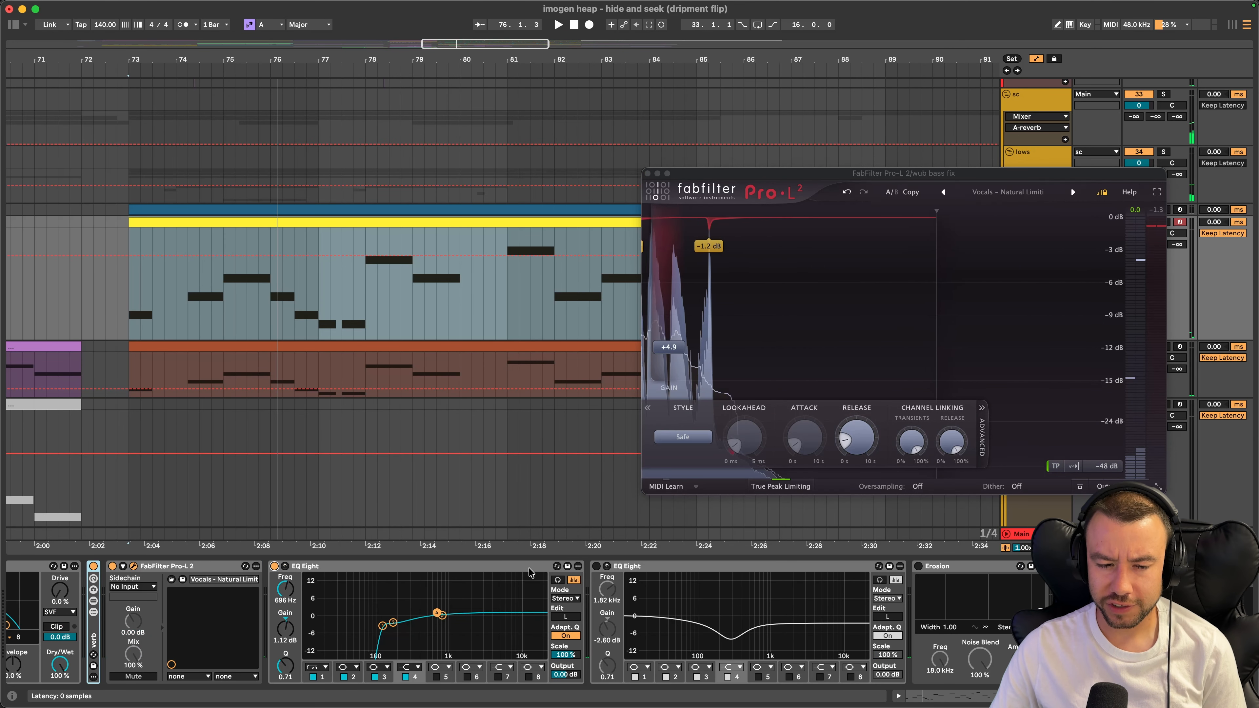
{"action": "left_click", "coordinate": [391, 637]}
{"action": "left_click", "coordinate": [382, 626]}
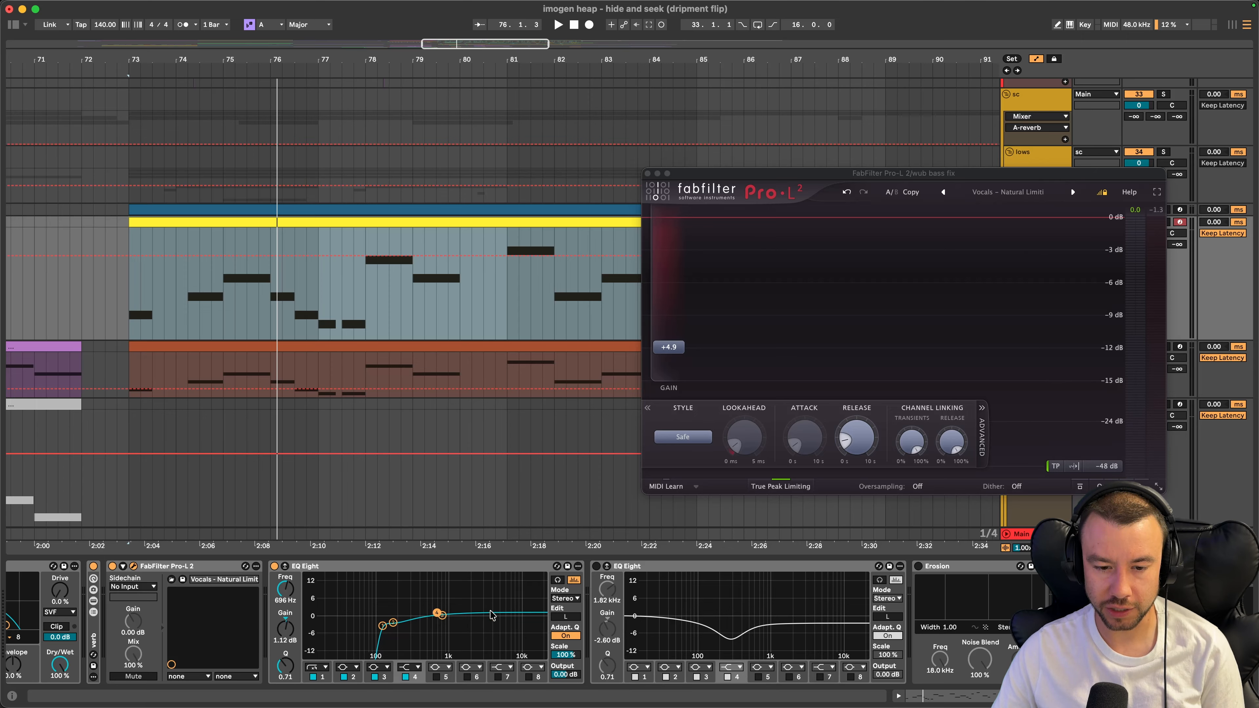
Turn on the second EQ Eight after Pro-L 2, examine its low-mid dip, and play from bar 73
{"action": "scroll", "coordinate": [694, 587], "scroll_direction": "right", "scroll_amount": 3}
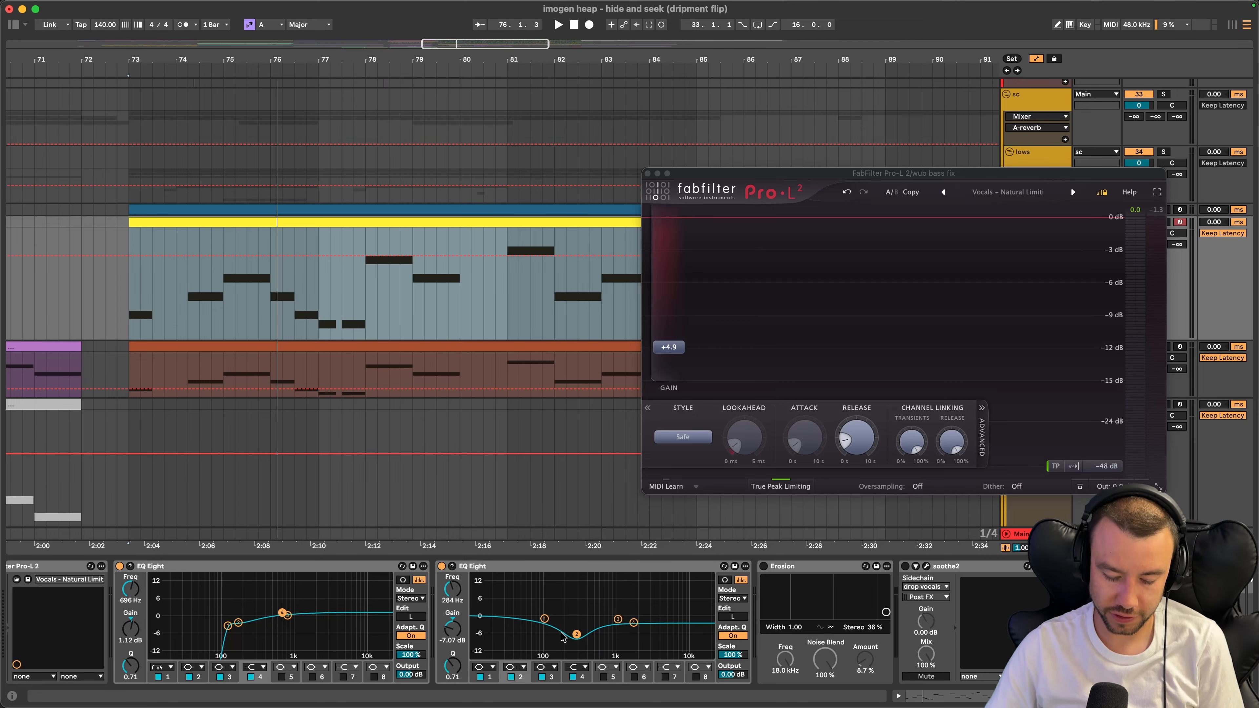
{"action": "left_click", "coordinate": [490, 596]}
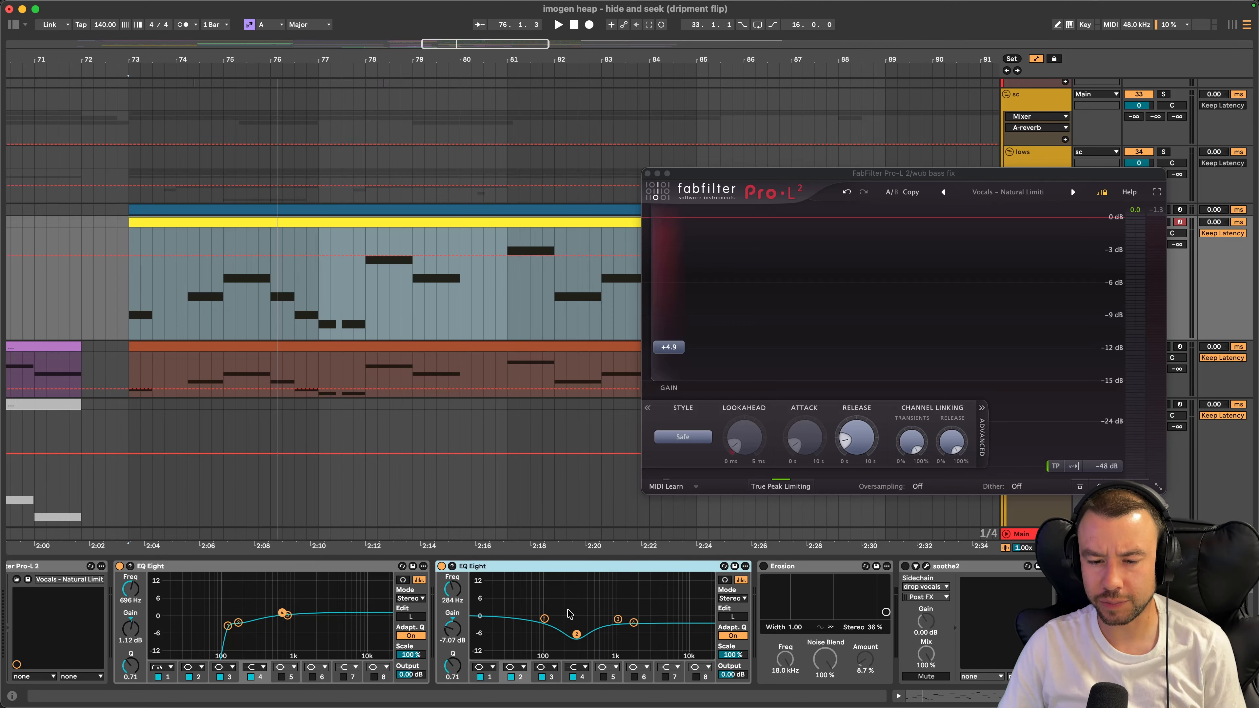
{"action": "scroll", "coordinate": [555, 620], "scroll_direction": "right", "scroll_amount": 3}
{"action": "key", "text": "space"}
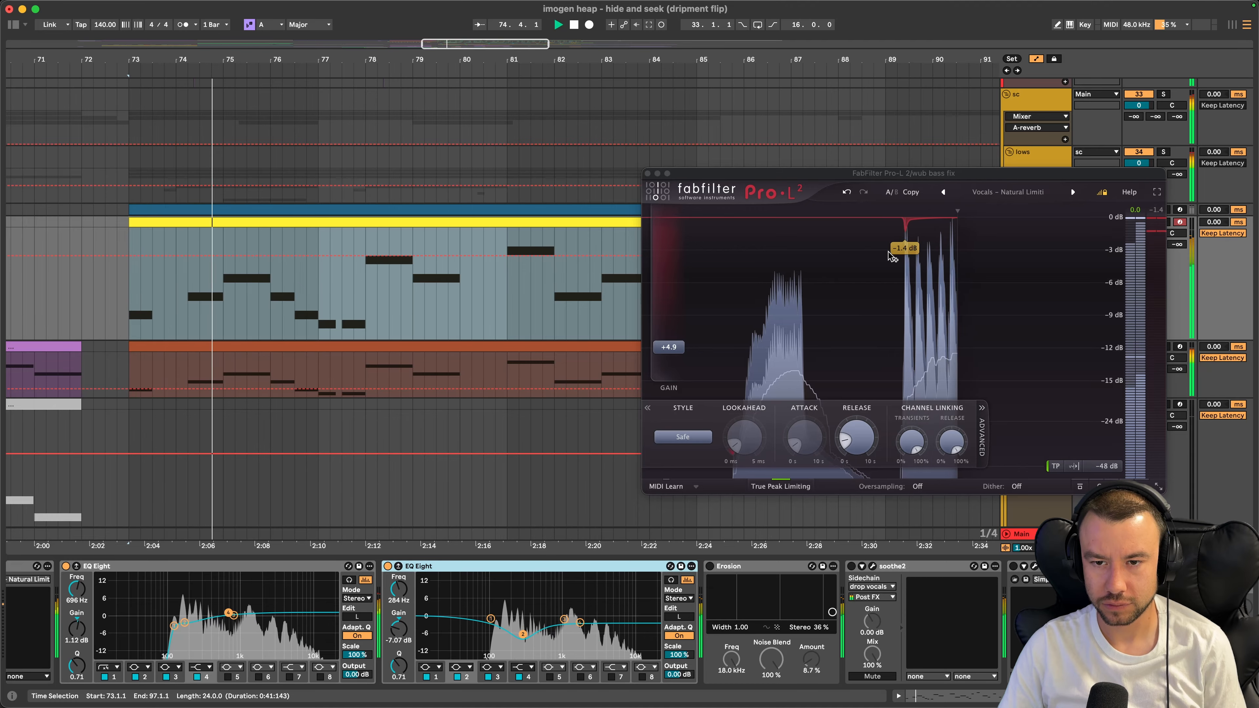
Move the Pro-L 2 window off the track controls, turn on Erosion, and show its Amount parameter
{"action": "left_click_drag", "start_coordinate": [843, 173], "coordinate": [683, 185]}
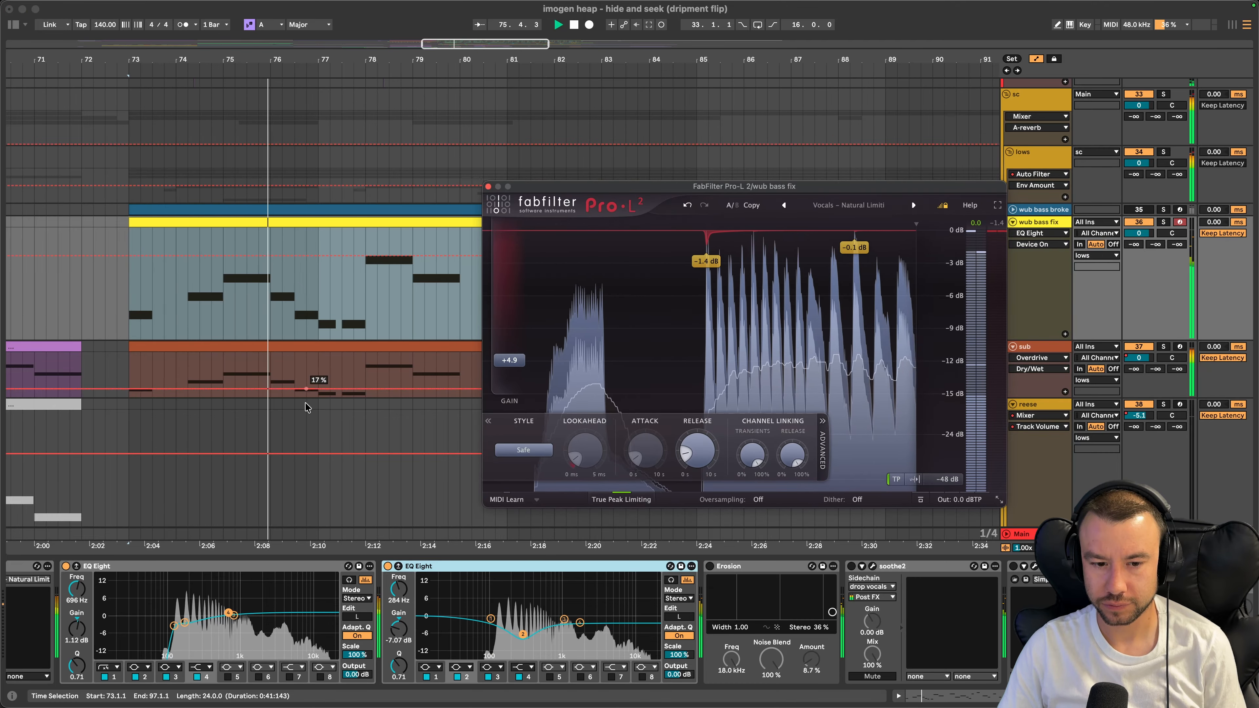
{"action": "scroll", "coordinate": [683, 634], "scroll_direction": "right", "scroll_amount": 2}
{"action": "left_click", "coordinate": [683, 635]}
{"action": "key", "text": "space"}
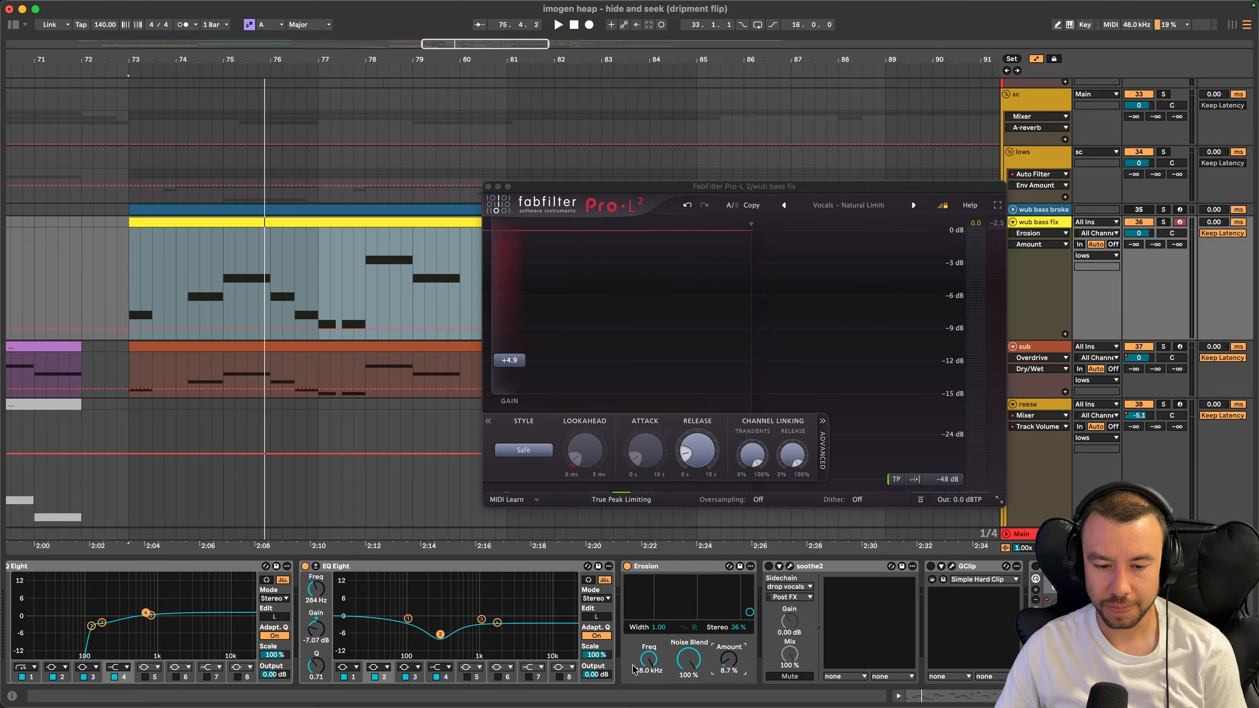
Play the wub bass with Erosion on to hear its effect at 18.0 kHz and 36% stereo width
{"action": "key", "text": "space"}
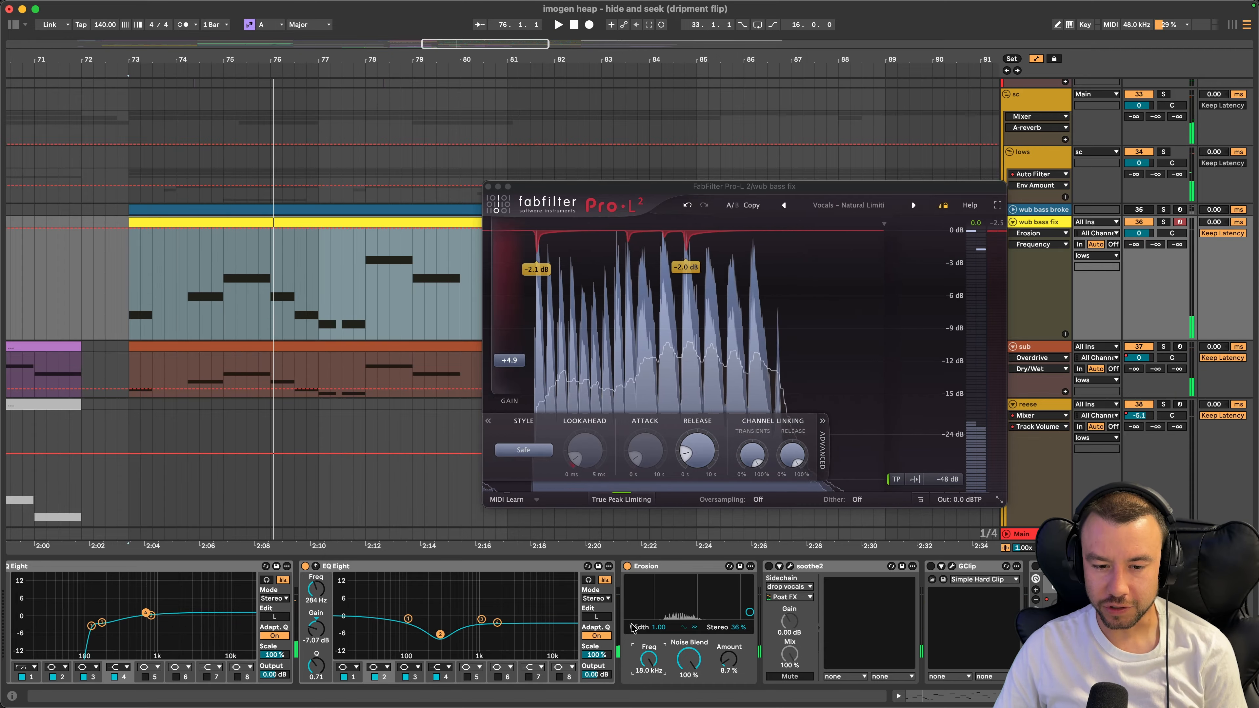
{"action": "key", "text": "space"}
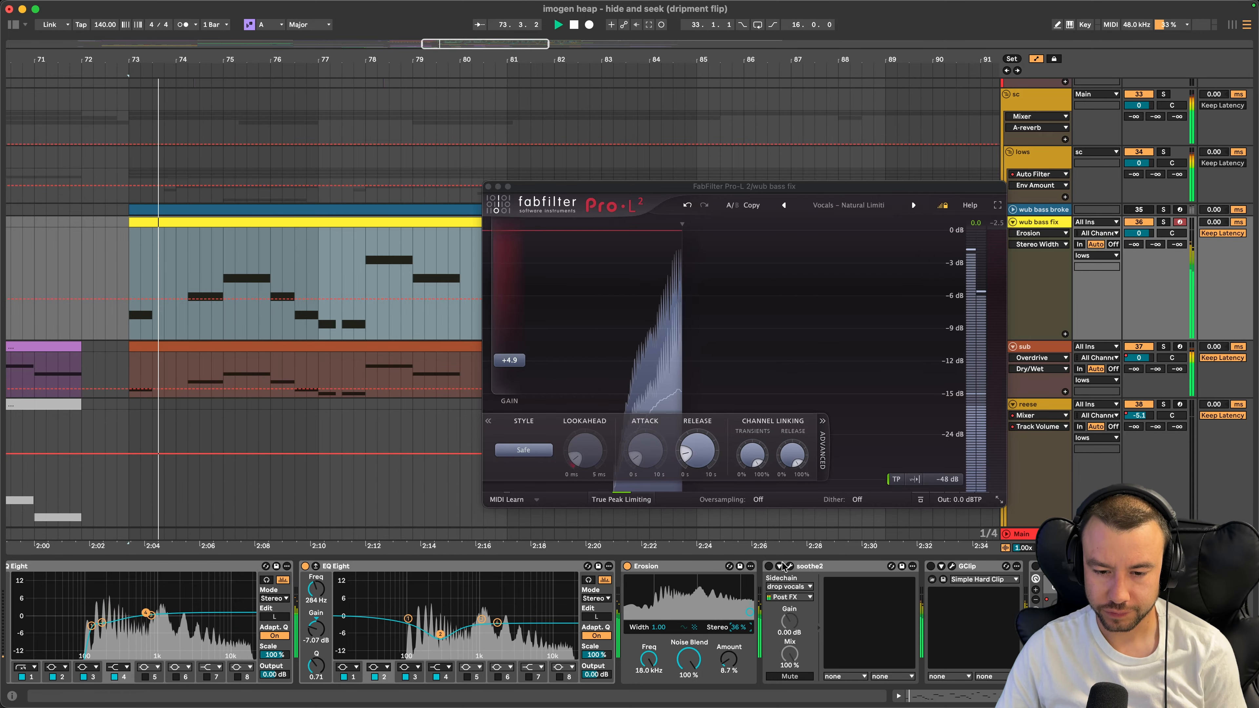
Turn on soothe2 on the wub bass, examine its reduction curve during playback, and close its window
{"action": "left_click", "coordinate": [769, 565]}
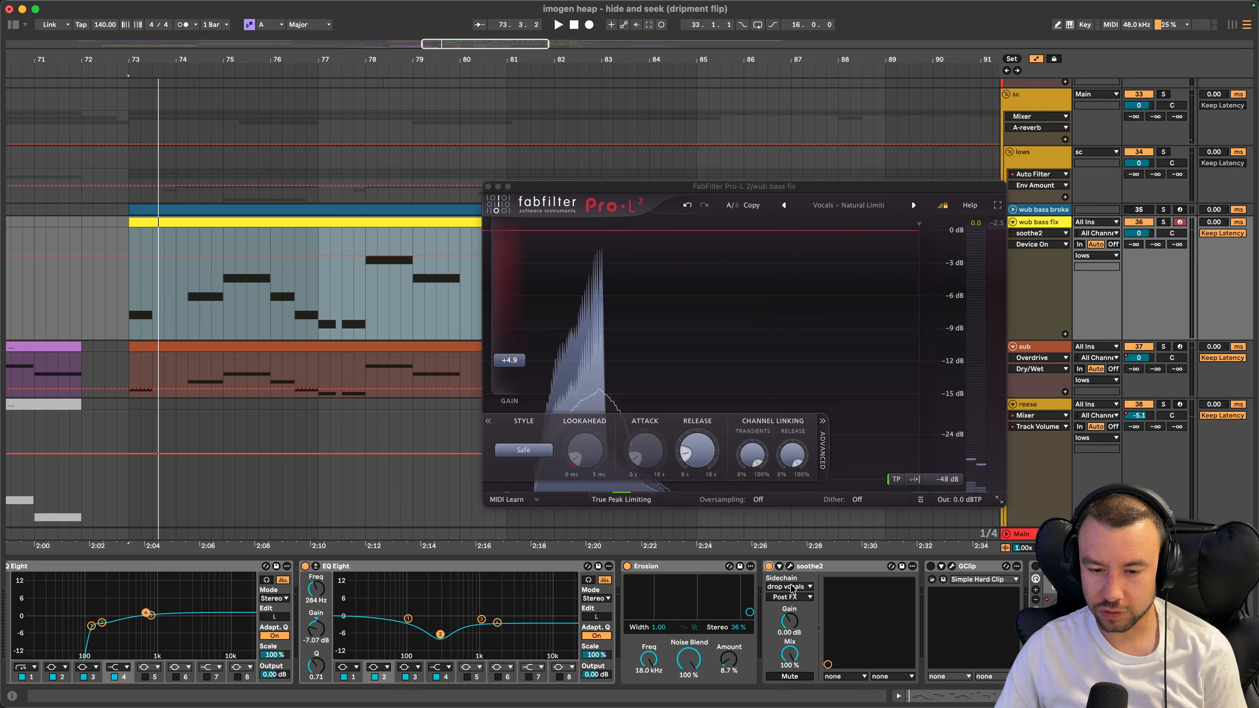
{"action": "left_click", "coordinate": [790, 566]}
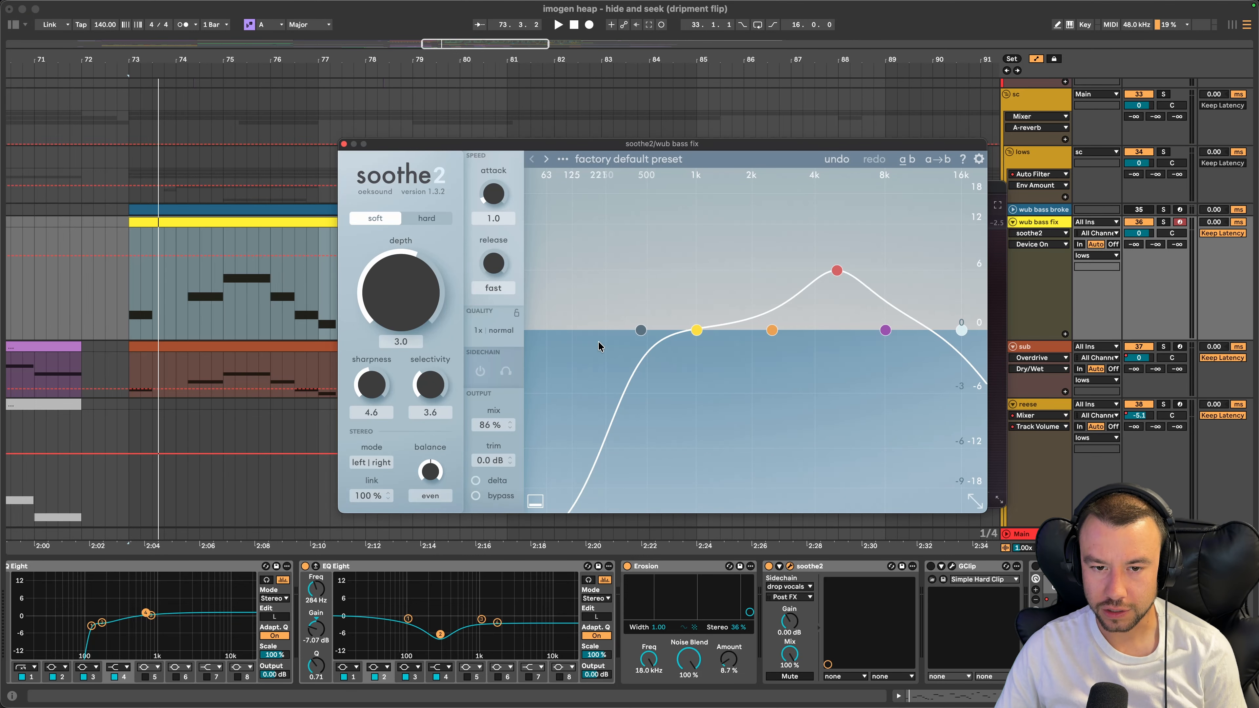
{"action": "key", "text": "space"}
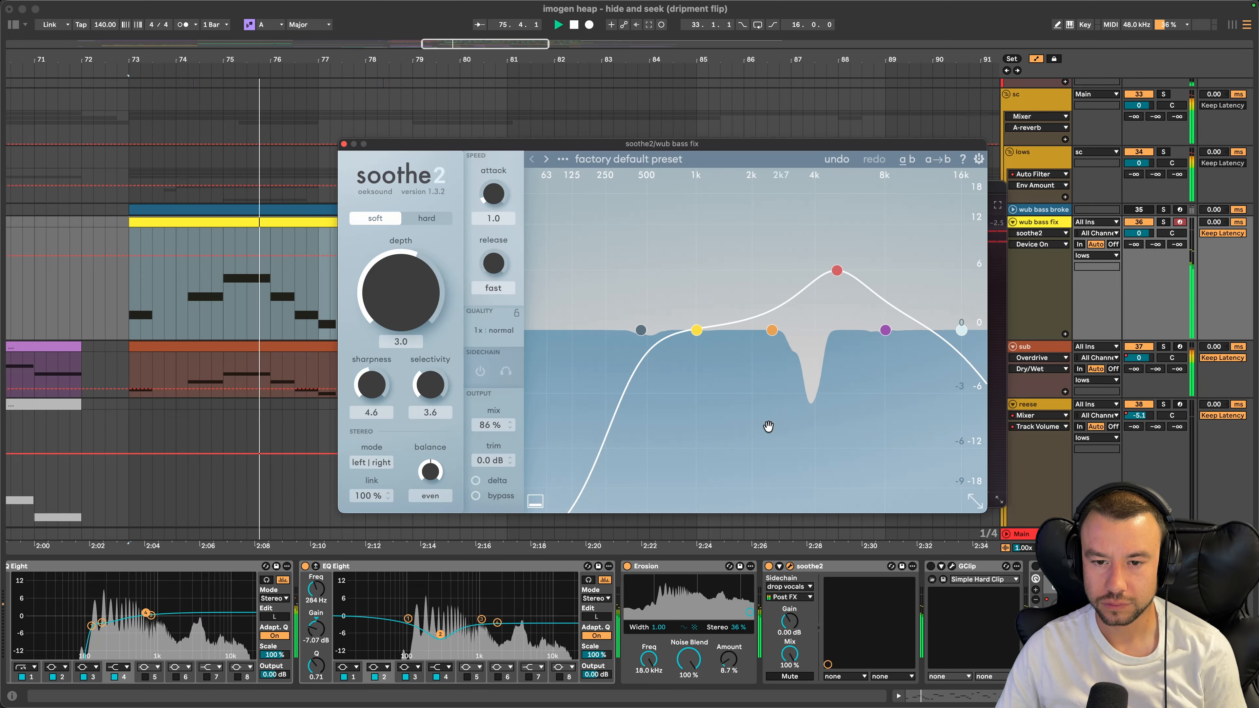
{"action": "key", "text": "space"}
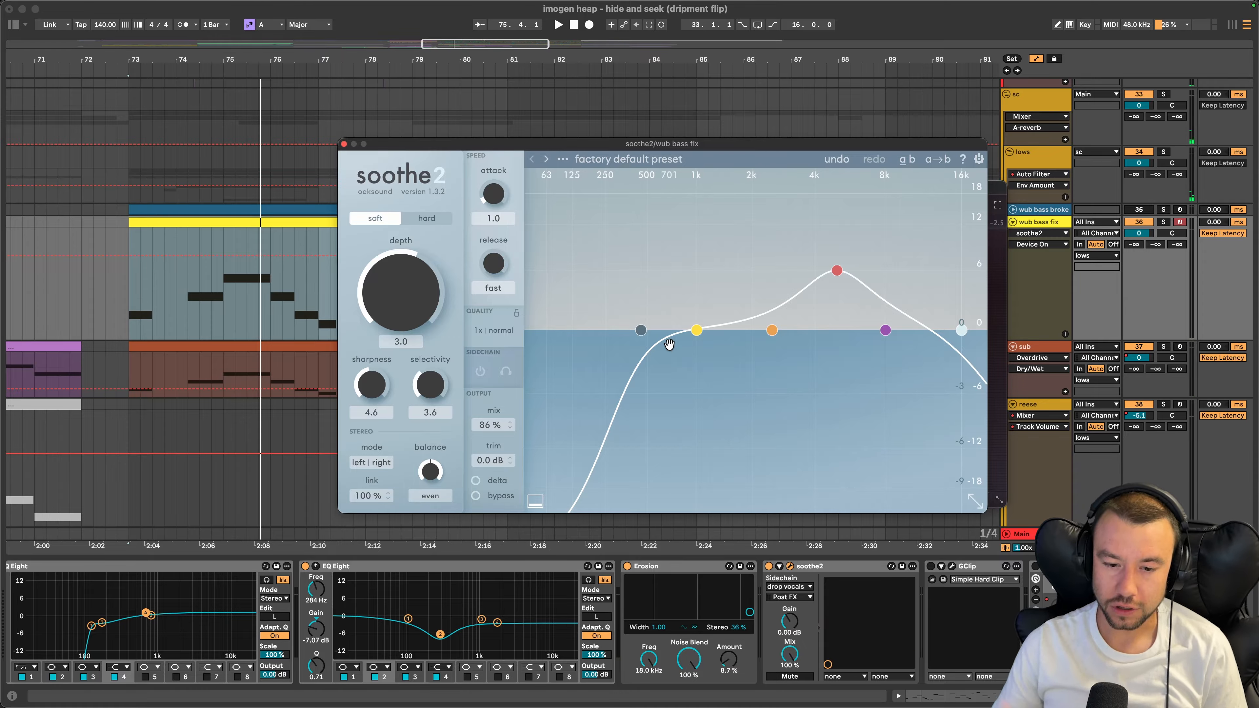
{"action": "left_click", "coordinate": [344, 144]}
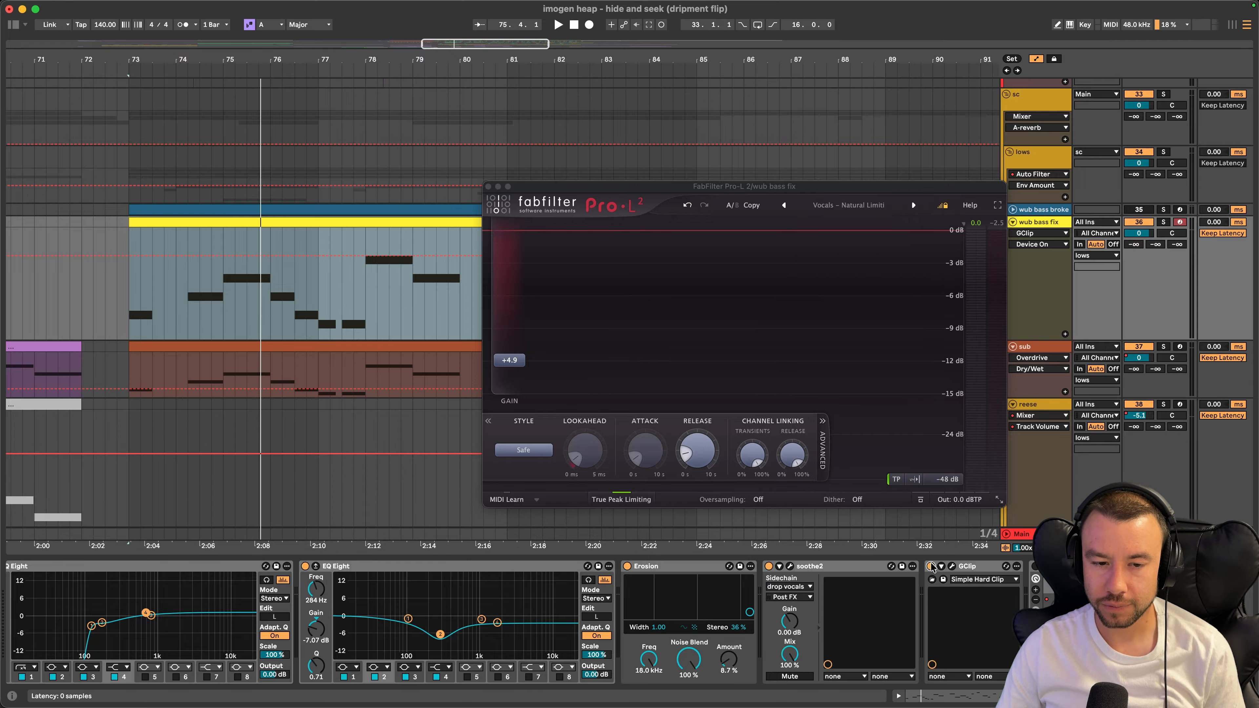
Turn on GClip and play the bass through it, with the Pro-L 2 window closed and GClip's window clear of the notes
{"action": "left_click", "coordinate": [952, 567]}
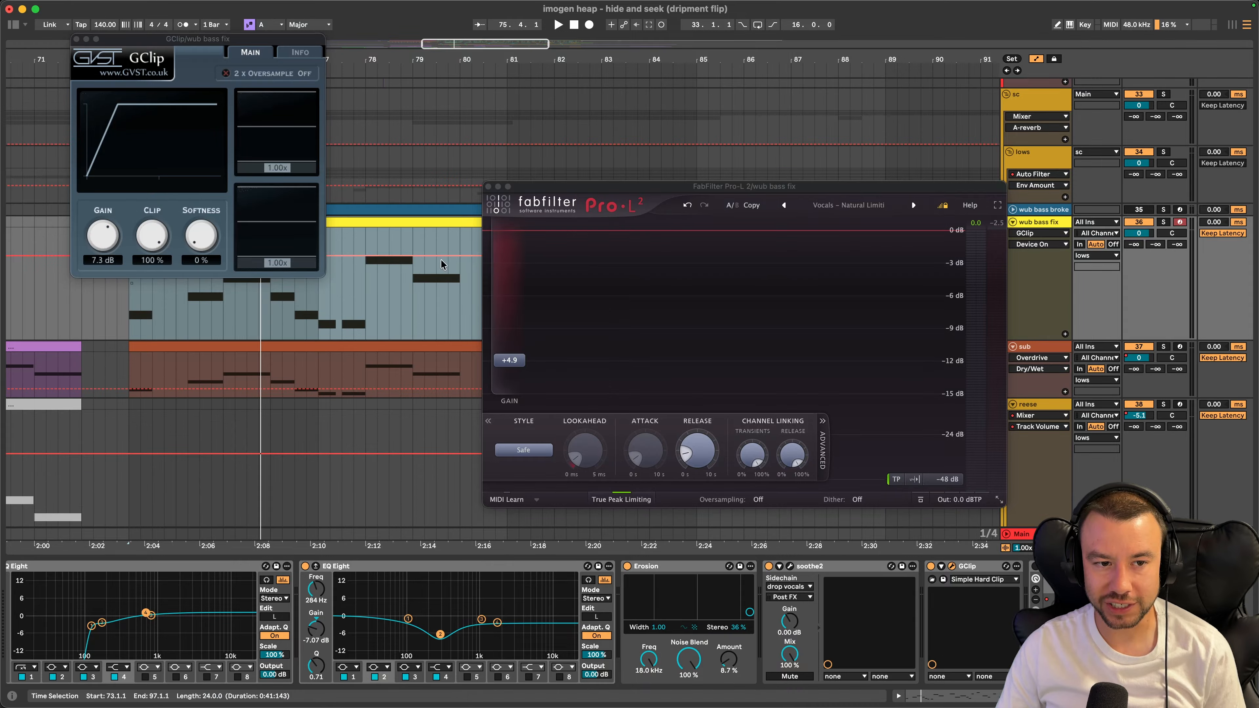
{"action": "left_click", "coordinate": [488, 187]}
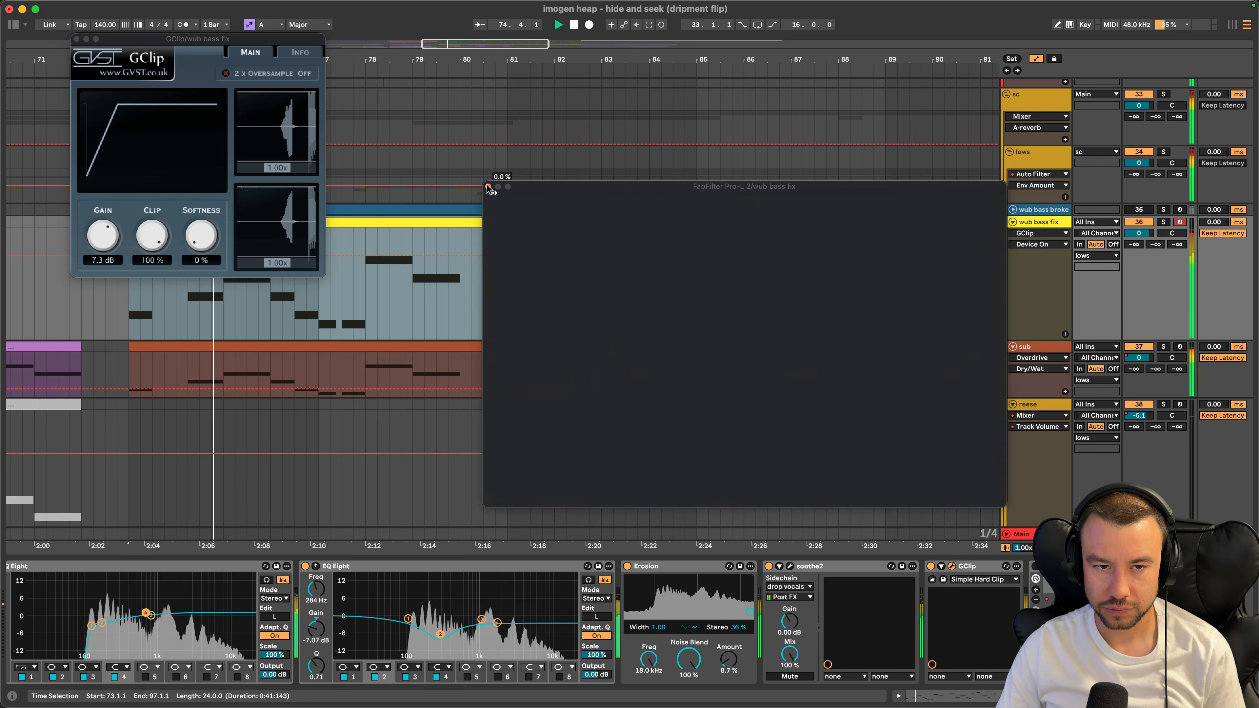
{"action": "left_click_drag", "start_coordinate": [148, 38], "coordinate": [770, 291]}
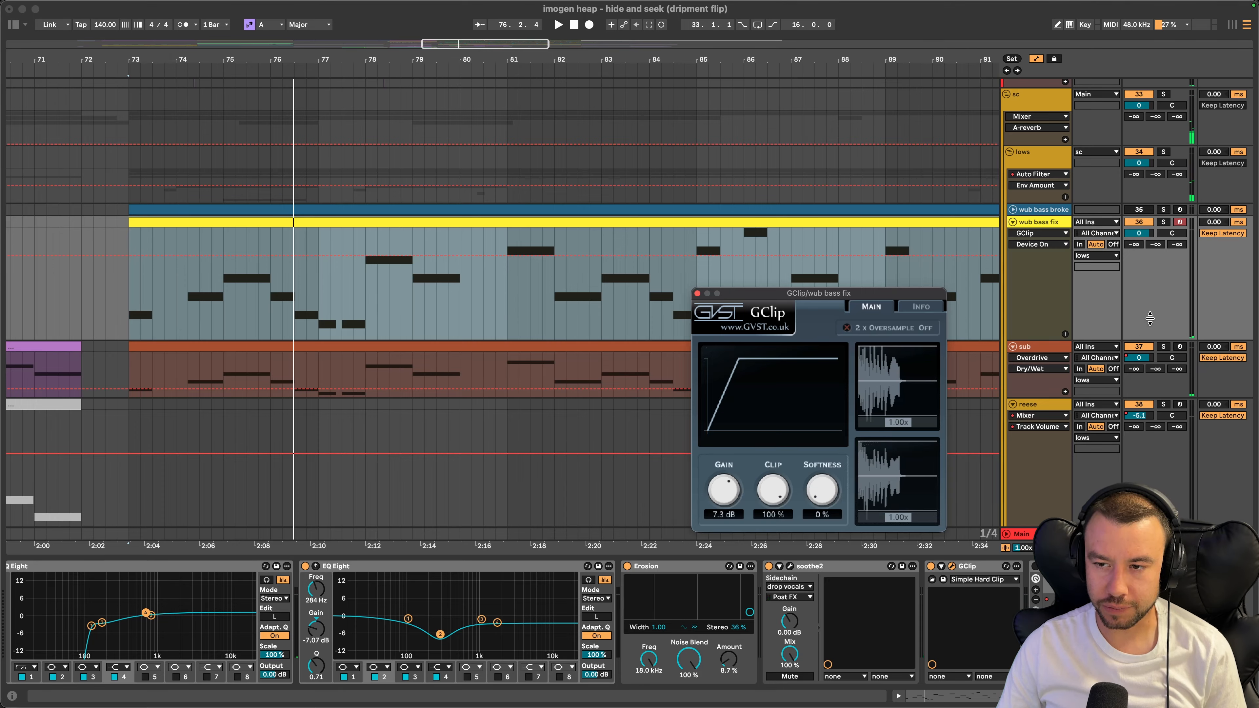
{"action": "key", "text": "space"}
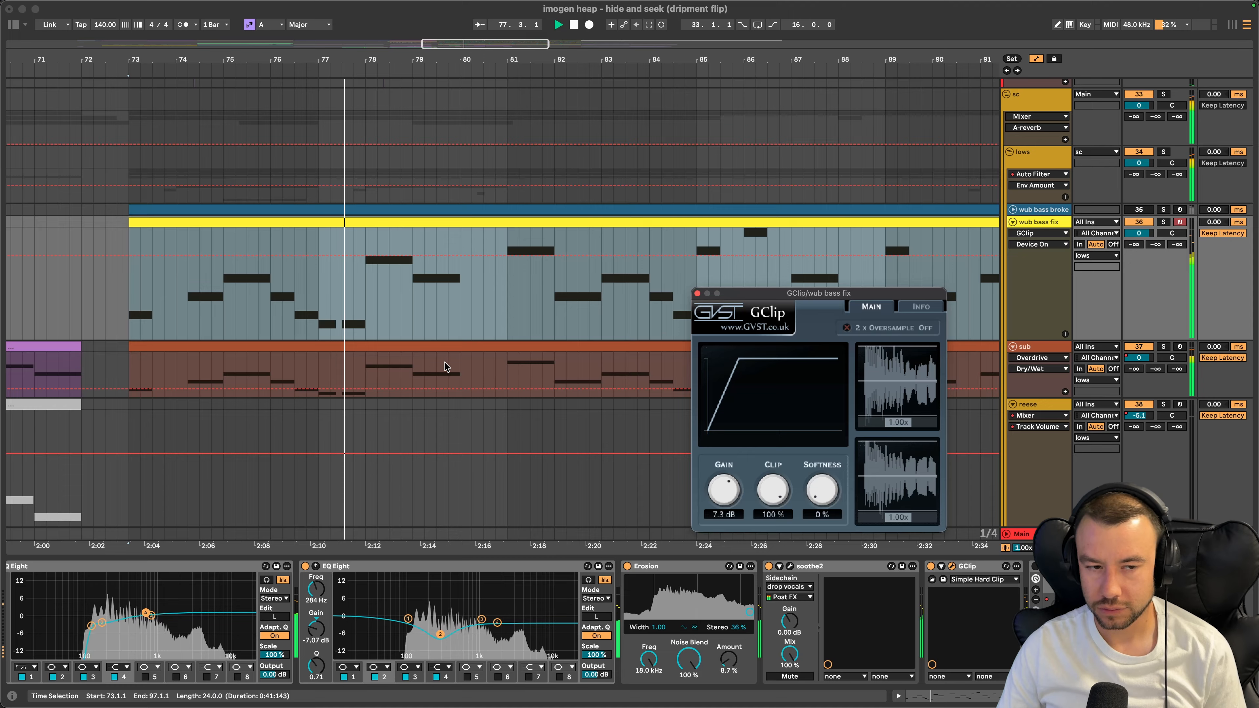
Open the wub bass fix MIDI clip and examine its note pattern, with the GClip window moved off the notes
{"action": "scroll", "coordinate": [445, 366], "scroll_direction": "down", "scroll_amount": 2}
{"action": "scroll", "coordinate": [436, 298], "scroll_direction": "down", "scroll_amount": 2}
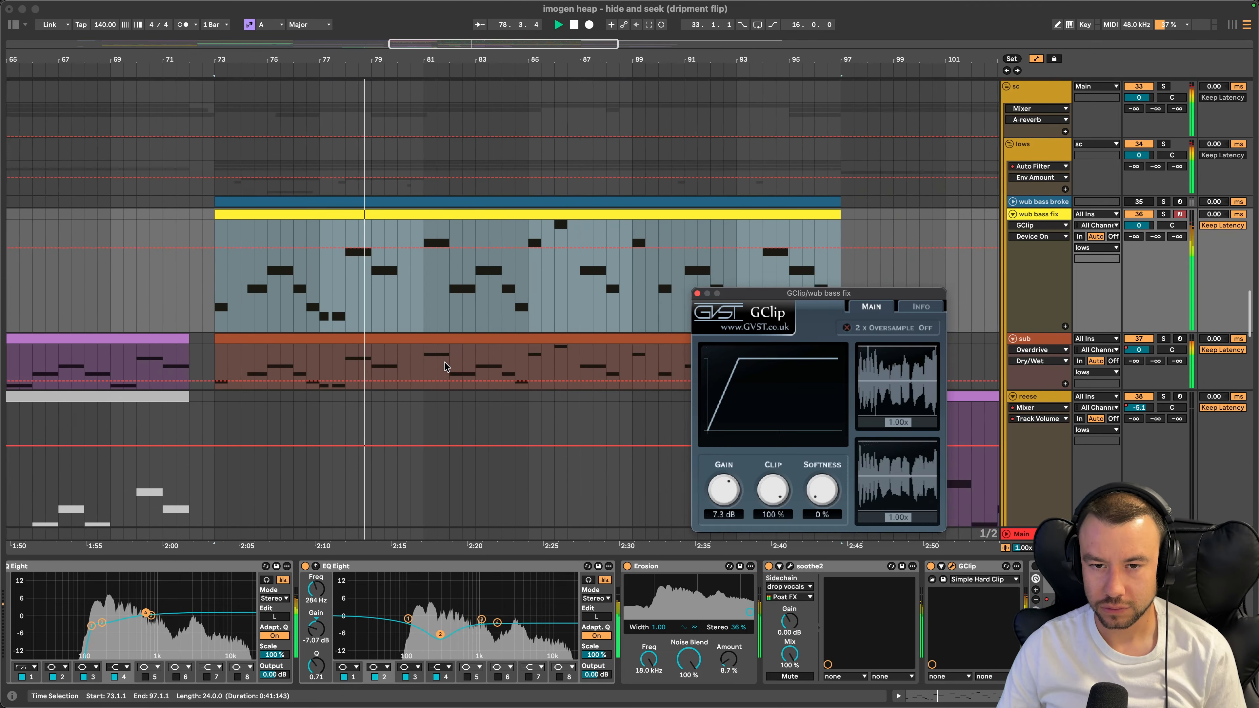
{"action": "scroll", "coordinate": [422, 198], "scroll_direction": "down", "scroll_amount": 3}
{"action": "double_click", "coordinate": [418, 164]}
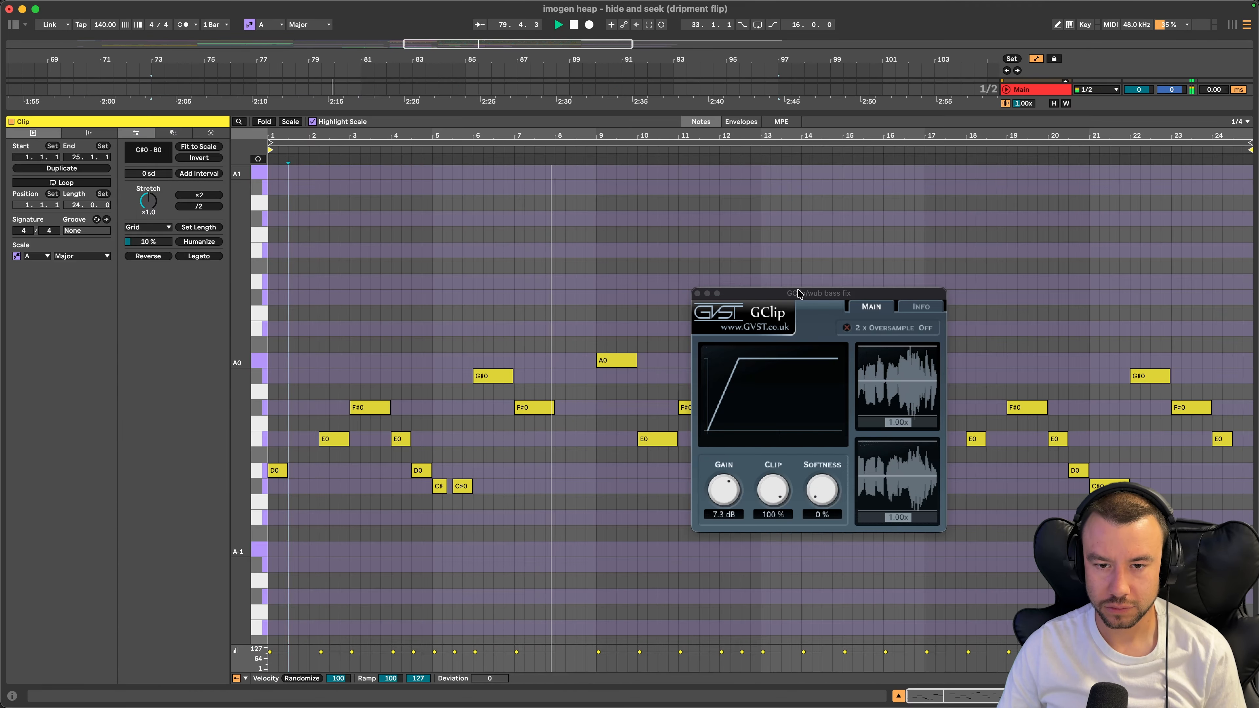
{"action": "left_click_drag", "start_coordinate": [798, 294], "coordinate": [1086, 115]}
{"action": "scroll", "coordinate": [638, 389], "scroll_direction": "up", "scroll_amount": 3}
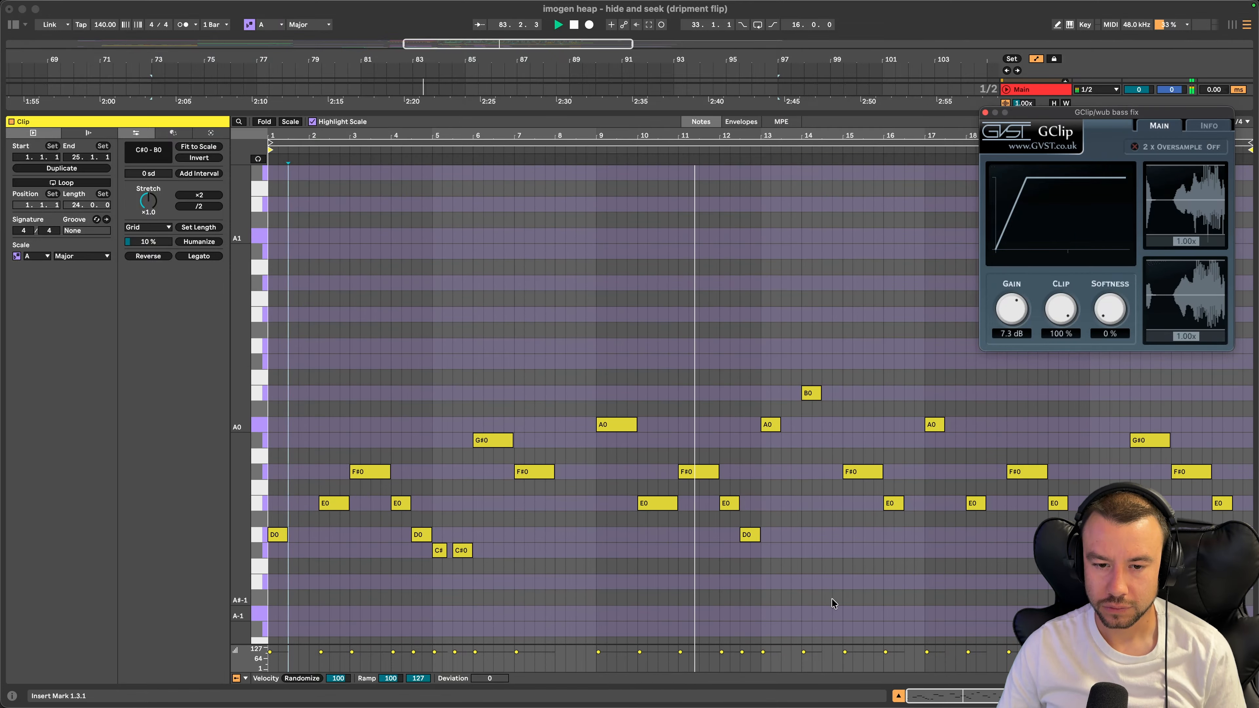
{"action": "scroll", "coordinate": [833, 603], "scroll_direction": "up", "scroll_amount": 1}
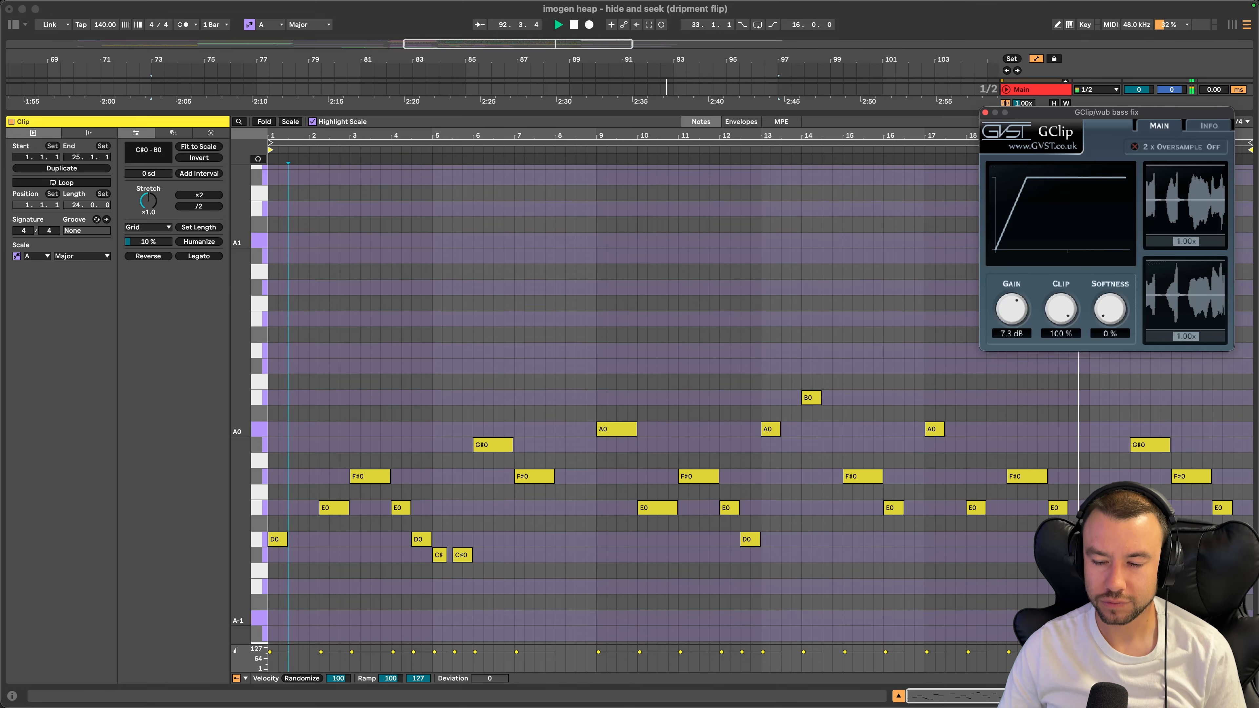
Hide the clip and device views and look over the low-end tracks around the drop in the arrangement
{"action": "key", "text": "shift+Tab"}
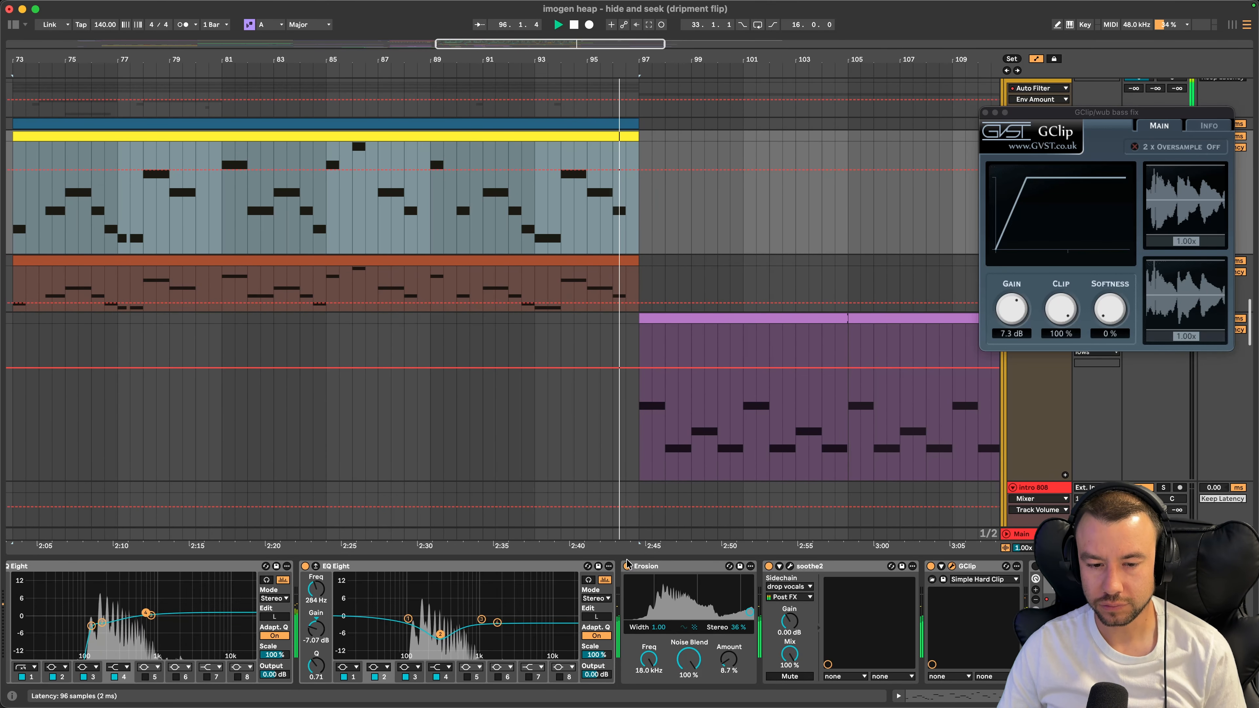
{"action": "key", "text": "super+alt+l"}
{"action": "scroll", "coordinate": [629, 561], "scroll_direction": "down", "scroll_amount": 4}
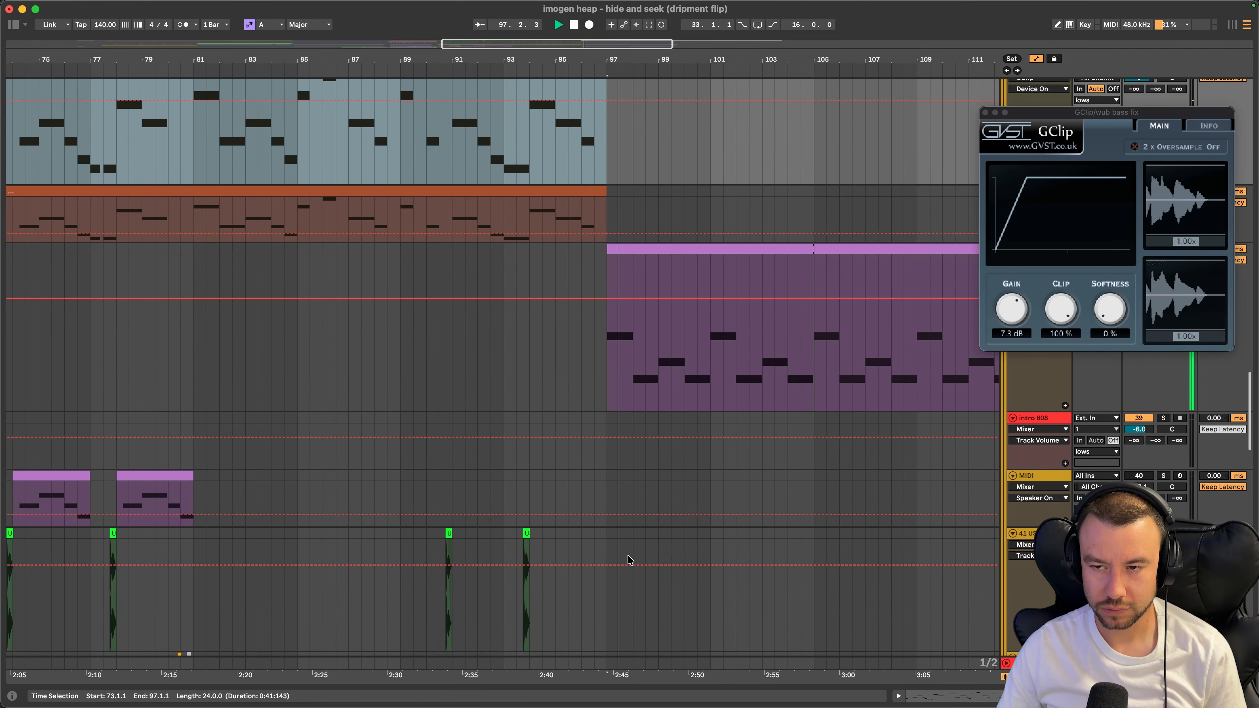
{"action": "scroll", "coordinate": [628, 560], "scroll_direction": "down", "scroll_amount": 5}
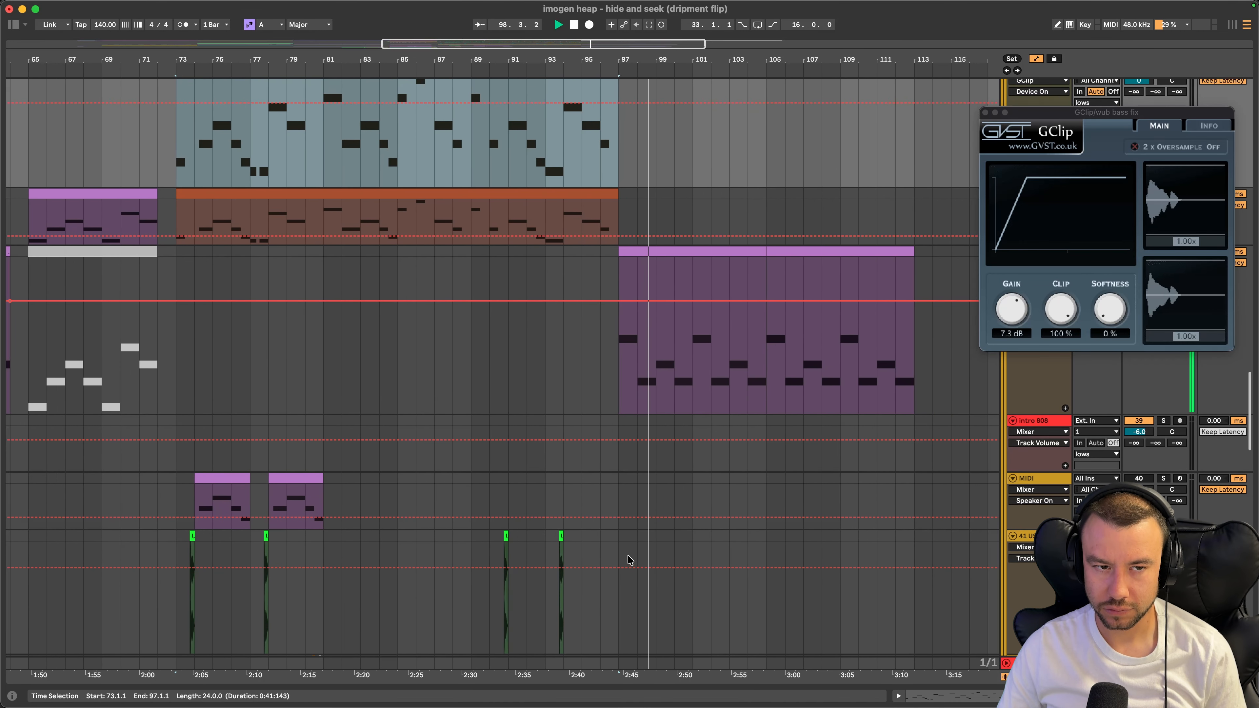
{"action": "scroll", "coordinate": [628, 560], "scroll_direction": "up", "scroll_amount": 3}
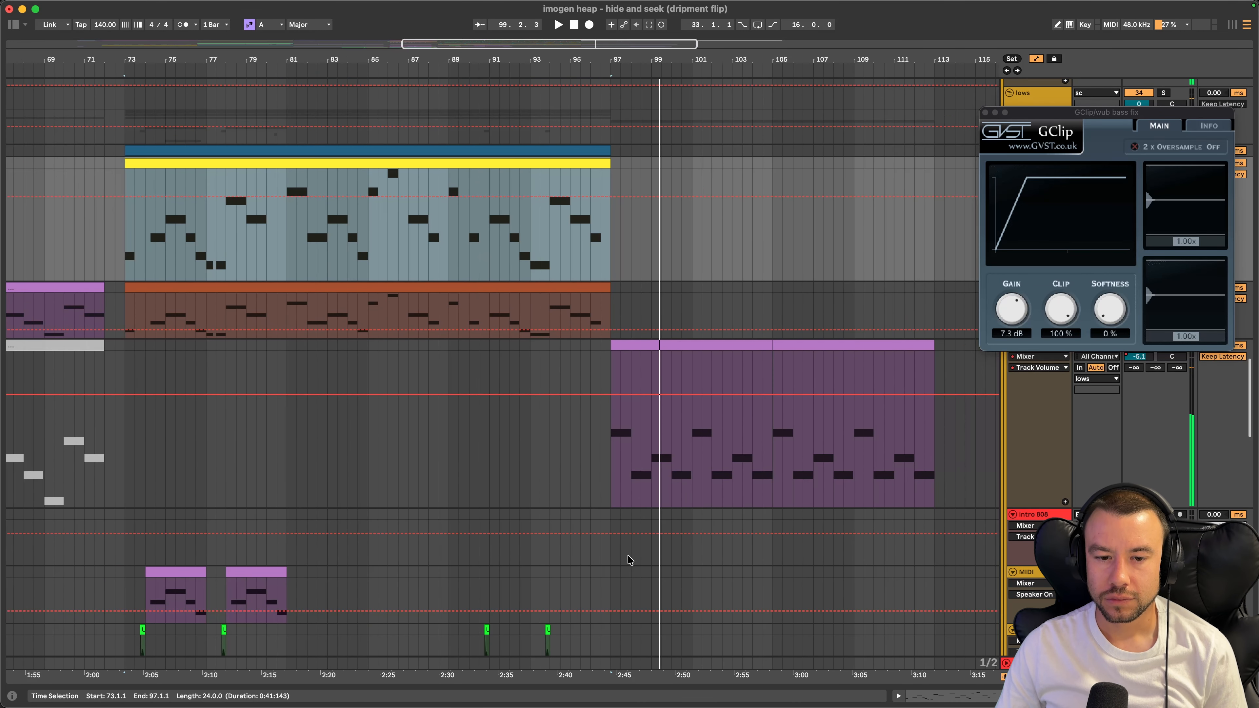
{"action": "scroll", "coordinate": [628, 560], "scroll_direction": "up", "scroll_amount": 10}
{"action": "scroll", "coordinate": [629, 560], "scroll_direction": "left", "scroll_amount": 8}
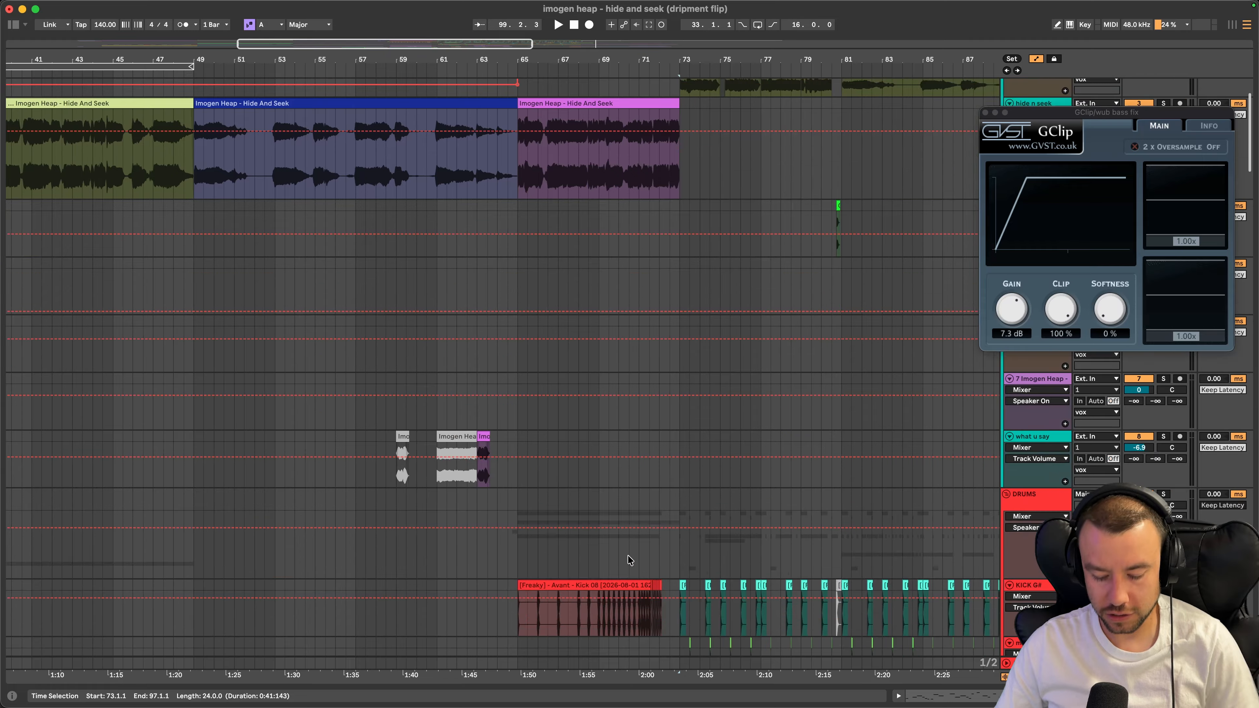
{"action": "scroll", "coordinate": [628, 560], "scroll_direction": "down", "scroll_amount": 15}
{"action": "scroll", "coordinate": [629, 560], "scroll_direction": "right", "scroll_amount": 5}
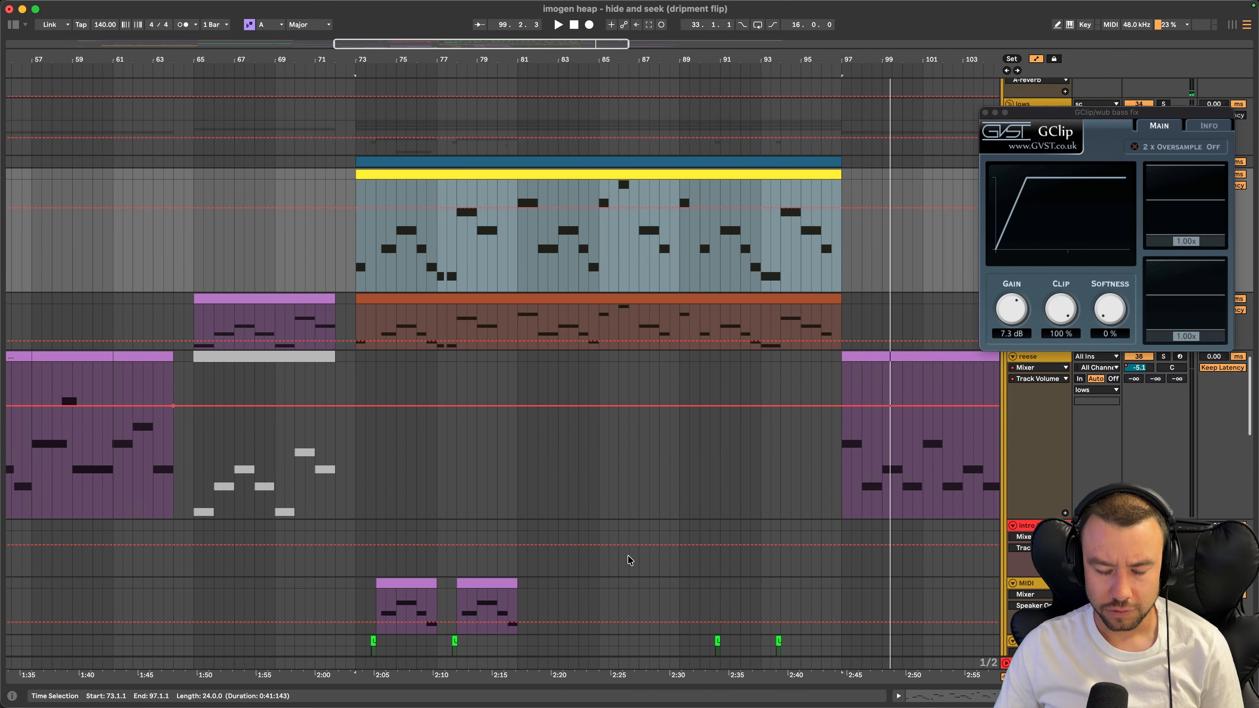
{"action": "scroll", "coordinate": [629, 560], "scroll_direction": "up", "scroll_amount": 6}
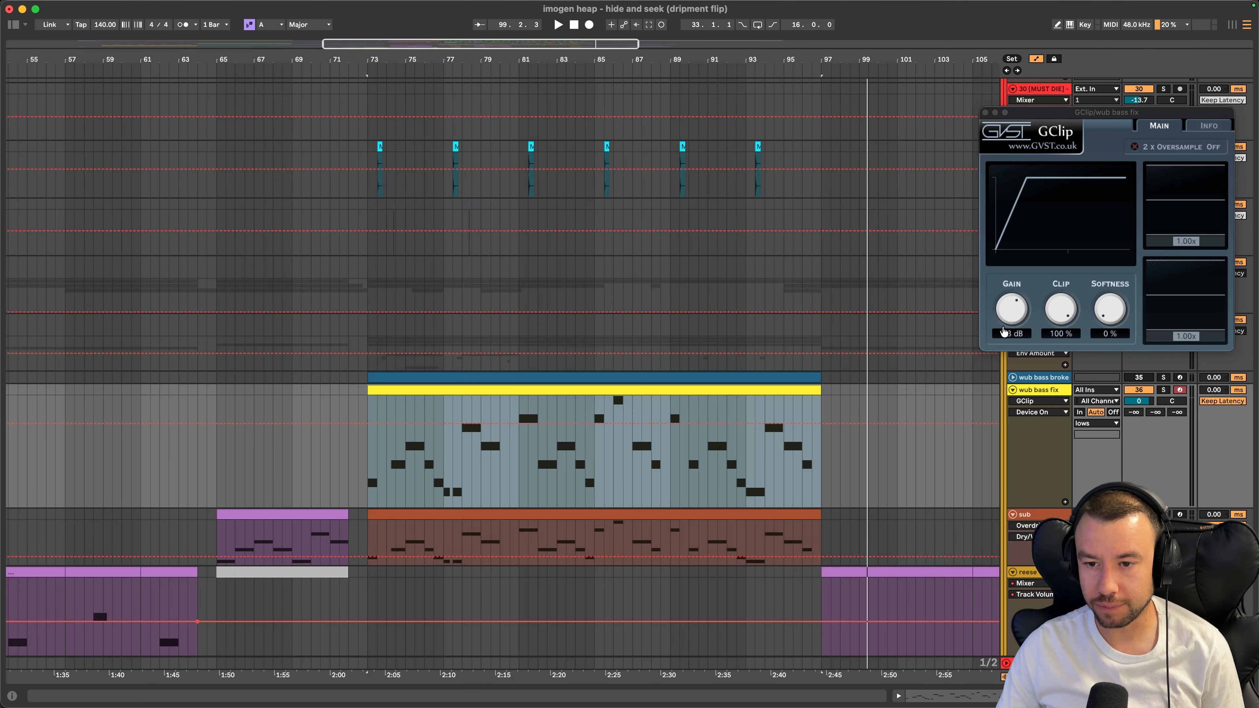
Hide the GClip window and place the insert marker at the start of the drop, bar 73
{"action": "key", "text": "super+alt+p"}
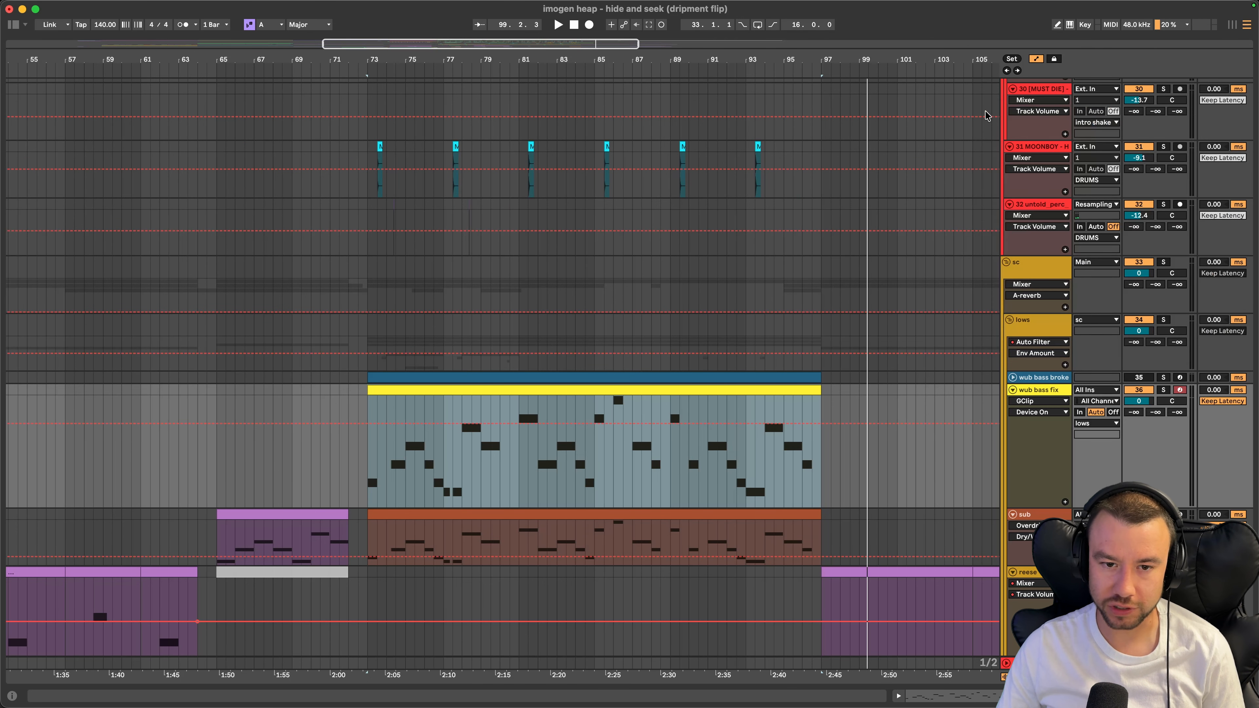
{"action": "scroll", "coordinate": [539, 365], "scroll_direction": "down", "scroll_amount": 1}
{"action": "scroll", "coordinate": [936, 411], "scroll_direction": "down", "scroll_amount": 2}
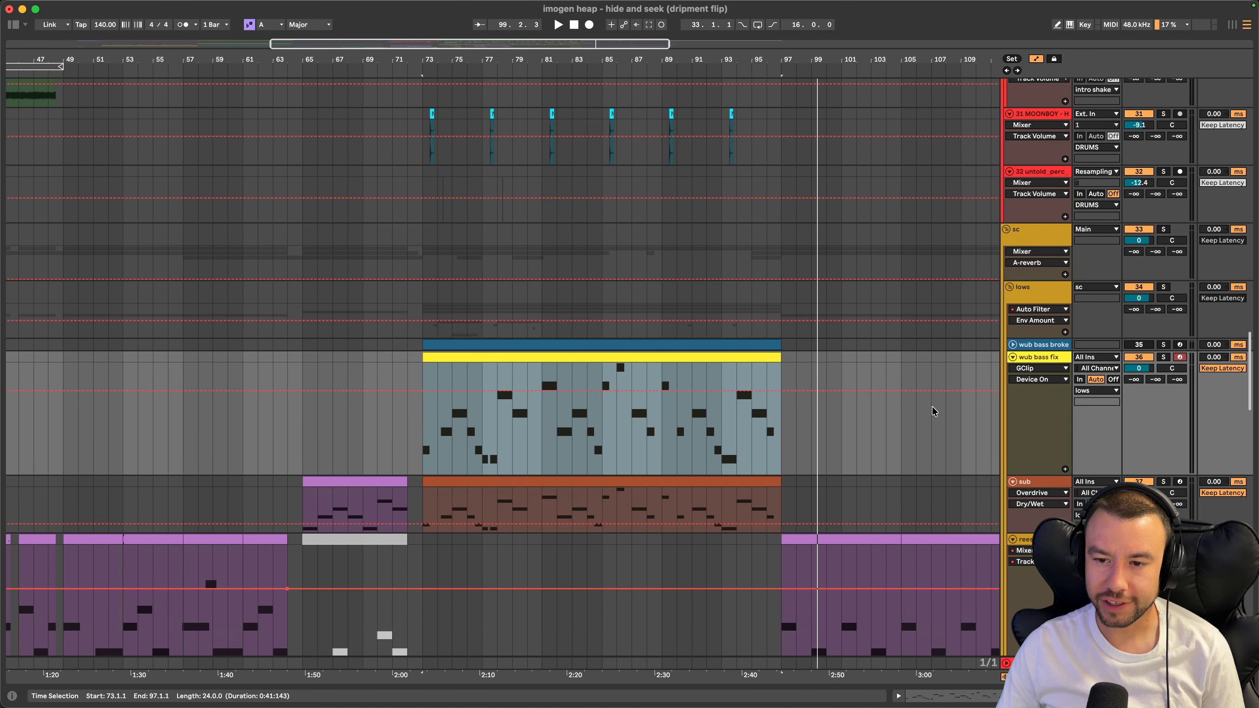
{"action": "left_click", "coordinate": [1031, 367]}
{"action": "left_click", "coordinate": [1031, 367]}
{"action": "left_click", "coordinate": [426, 437]}
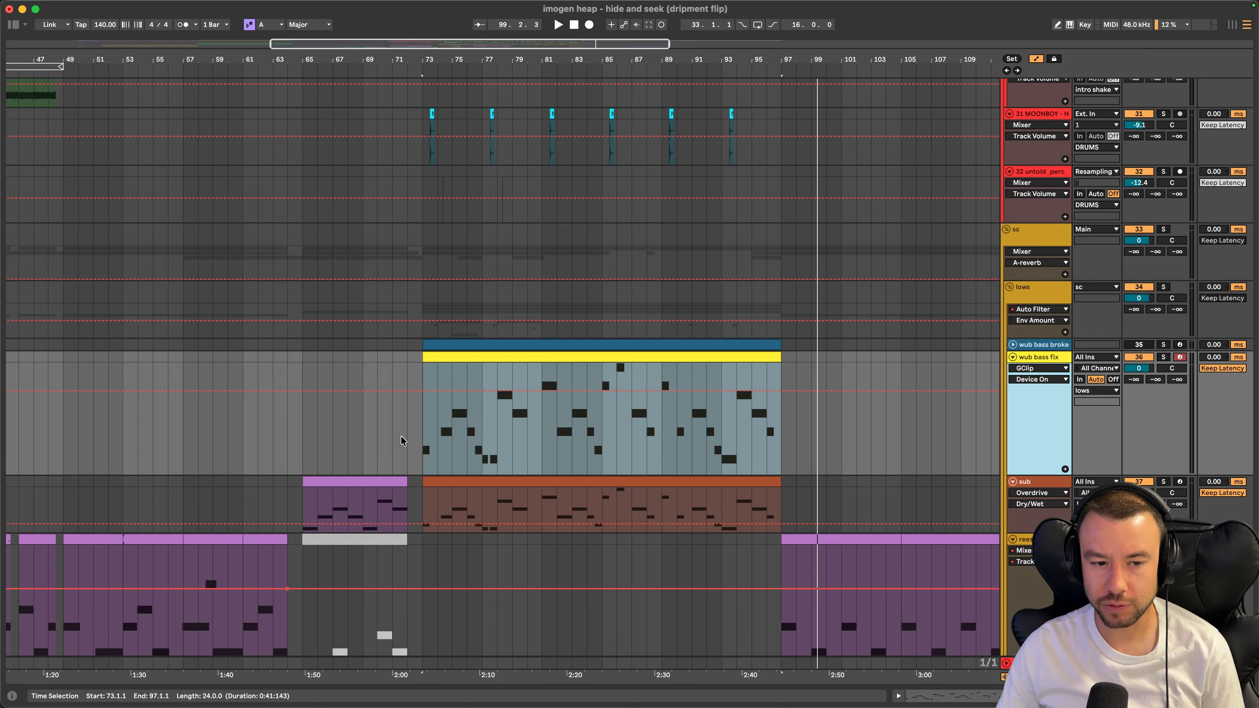
{"action": "scroll", "coordinate": [422, 437], "scroll_direction": "up", "scroll_amount": 3}
{"action": "left_click", "coordinate": [420, 362]}
{"action": "scroll", "coordinate": [421, 297], "scroll_direction": "up", "scroll_amount": 2}
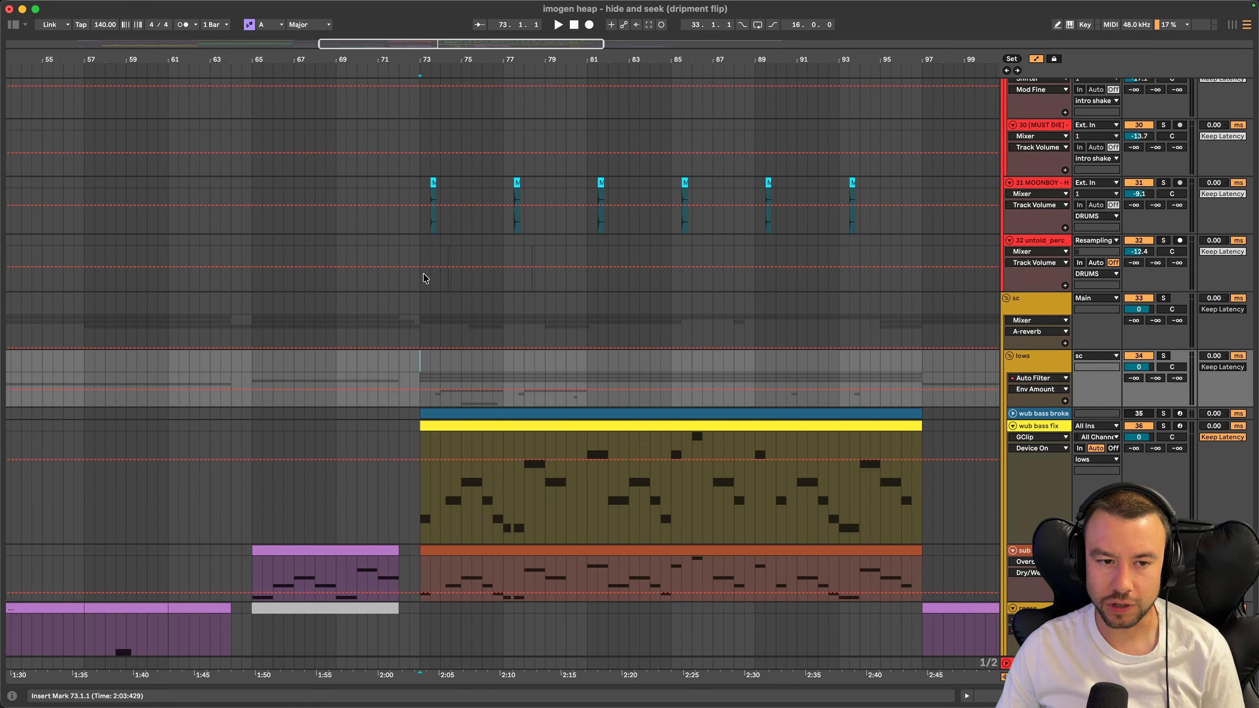
{"action": "left_click", "coordinate": [422, 277]}
Collapse all track groups, unfold only DRUMS, and solo the KICK G4 track
{"action": "scroll", "coordinate": [420, 279], "scroll_direction": "up", "scroll_amount": 3}
{"action": "scroll", "coordinate": [420, 280], "scroll_direction": "up", "scroll_amount": 5}
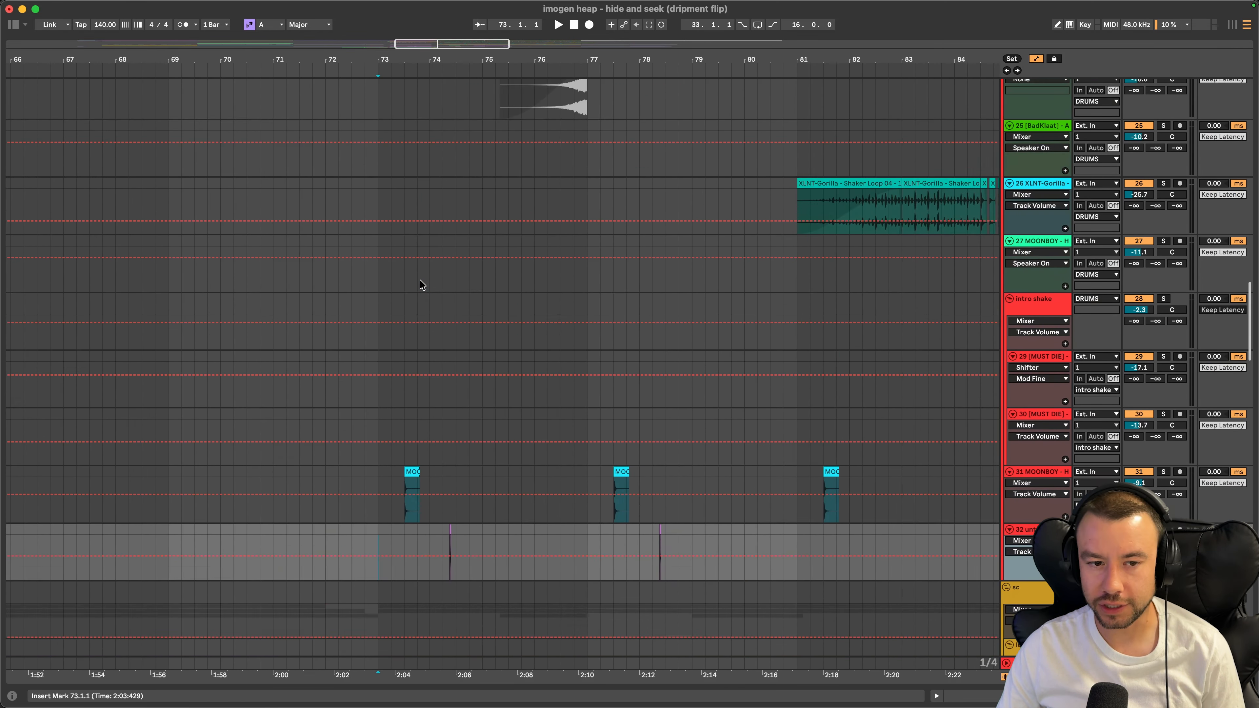
{"action": "scroll", "coordinate": [420, 279], "scroll_direction": "up", "scroll_amount": 10}
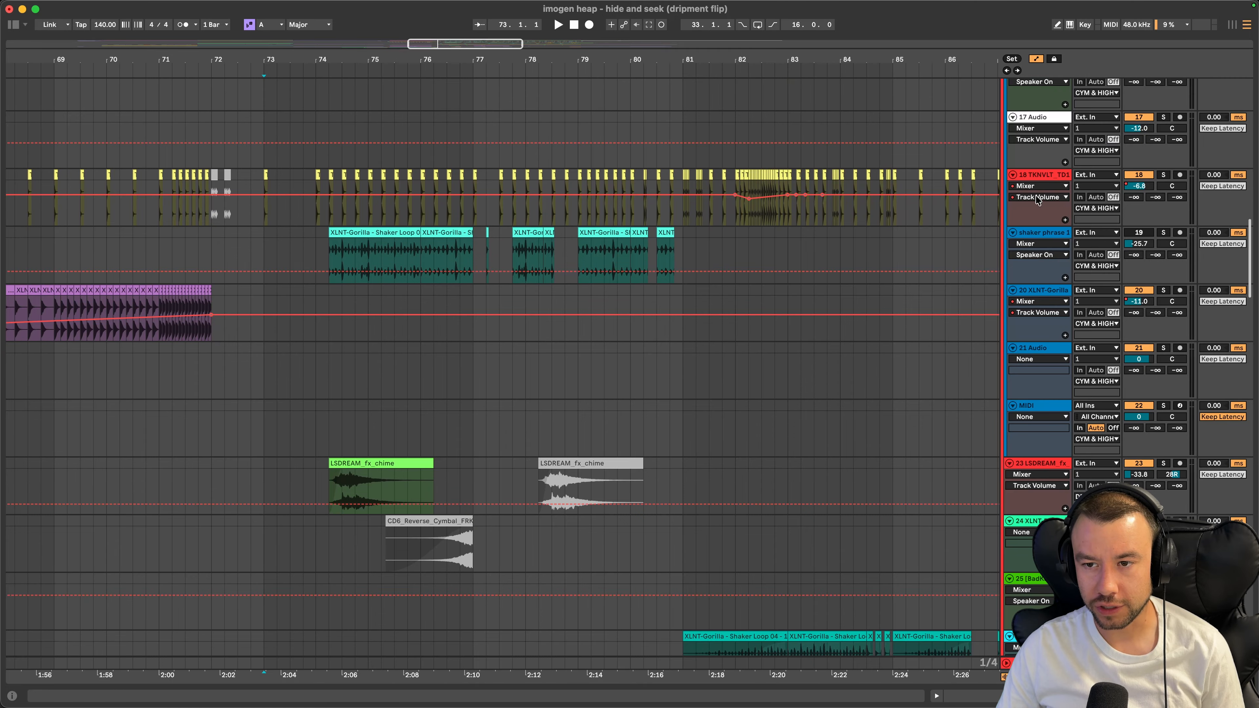
{"action": "scroll", "coordinate": [1037, 198], "scroll_direction": "up", "scroll_amount": 10}
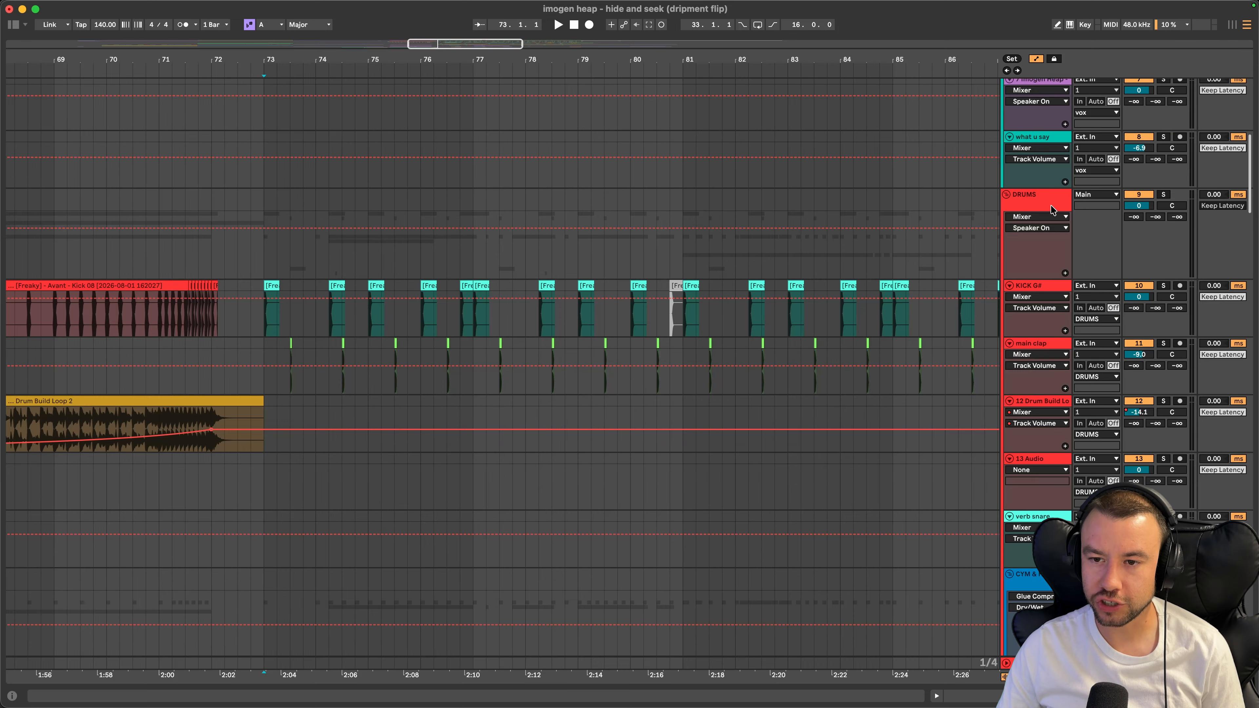
{"action": "key", "text": "alt+super+u"}
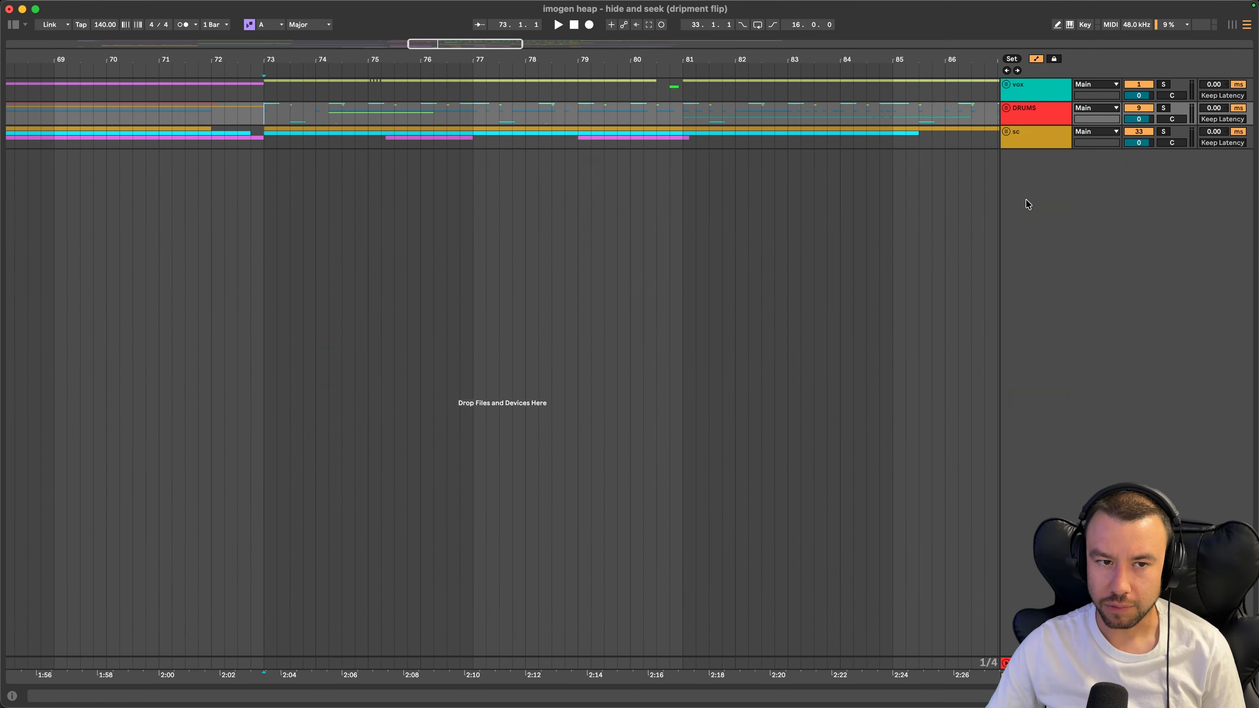
{"action": "left_click", "coordinate": [1007, 107]}
{"action": "key", "text": "plus"}
{"action": "key", "text": "plus"}
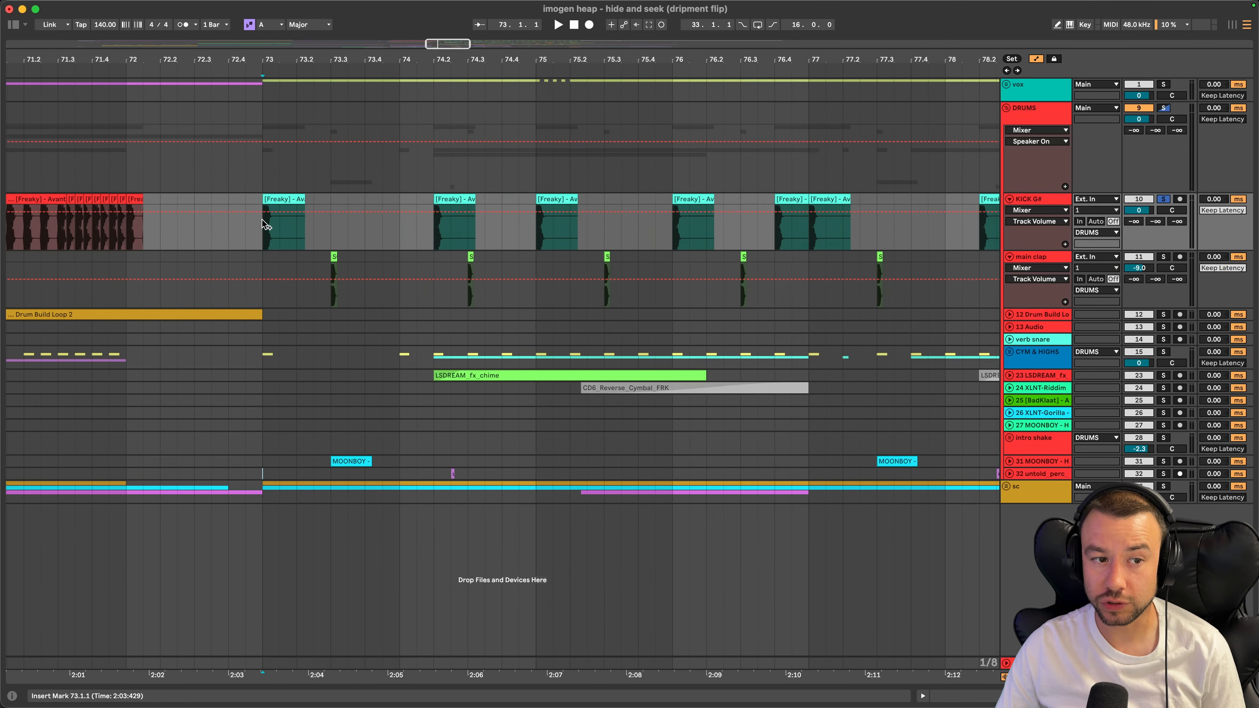
Select the first kick clip at bar 73 on the KICK G4 track and examine its waveform
{"action": "left_click", "coordinate": [286, 196]}
{"action": "key", "text": "plus"}
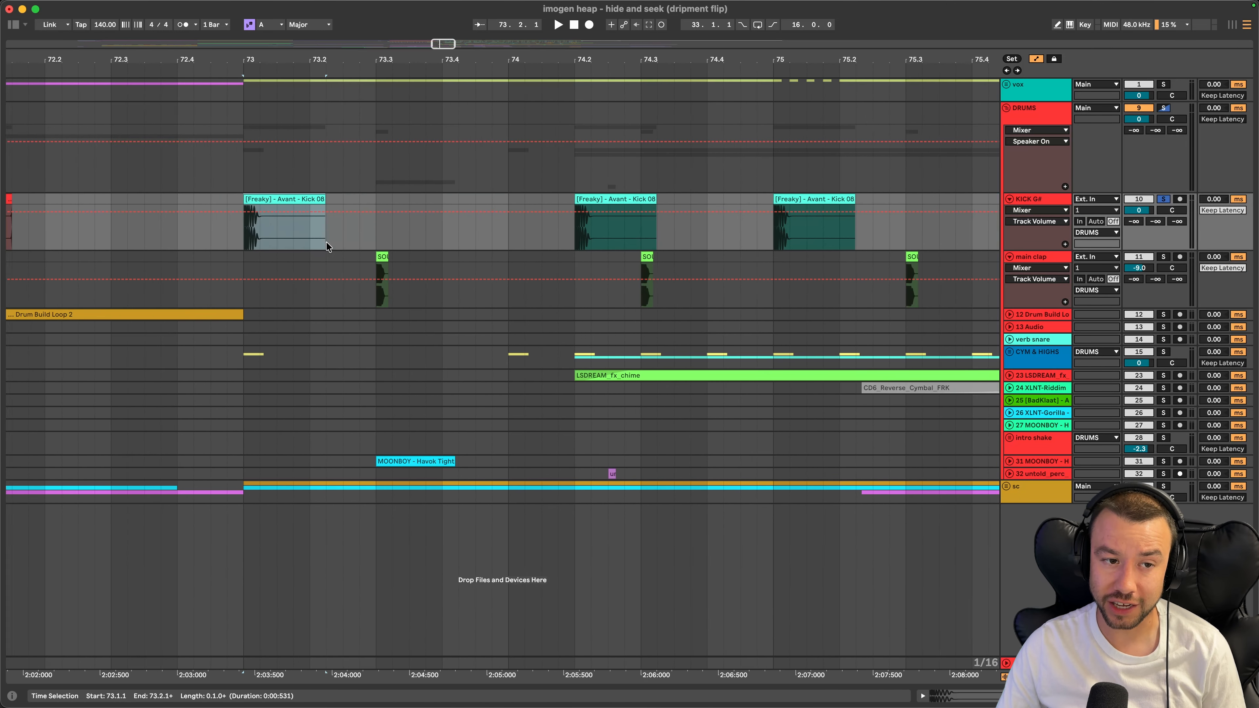
{"action": "scroll", "coordinate": [325, 241], "scroll_direction": "left", "scroll_amount": 2}
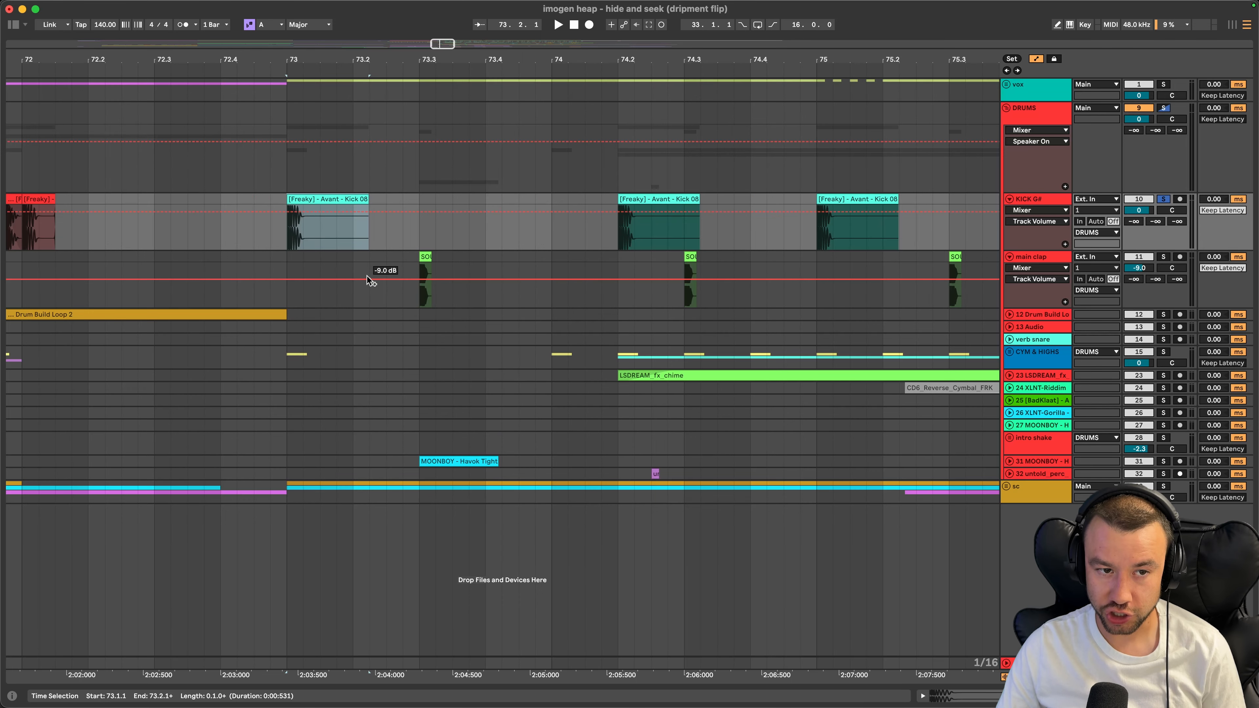
{"action": "key", "text": "plus"}
{"action": "scroll", "coordinate": [366, 238], "scroll_direction": "left", "scroll_amount": 2}
{"action": "left_click", "coordinate": [347, 201]}
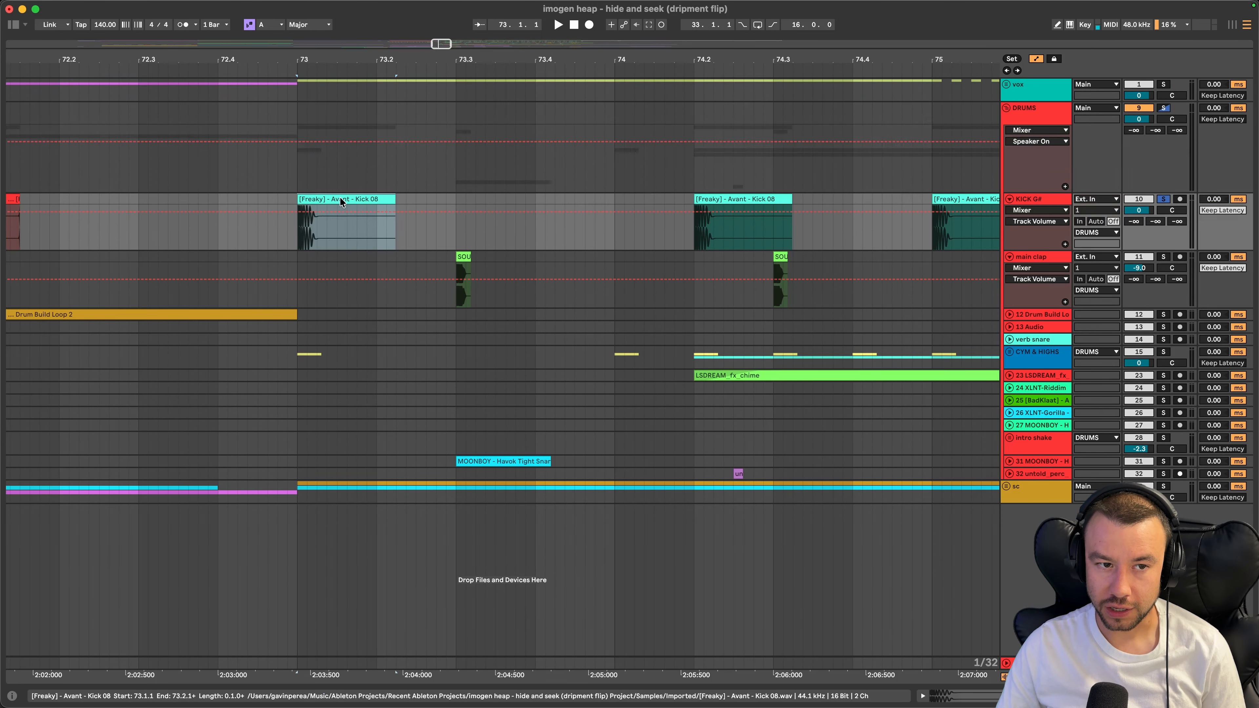
{"action": "double_click", "coordinate": [339, 197]}
{"action": "key", "text": "super+alt+l"}
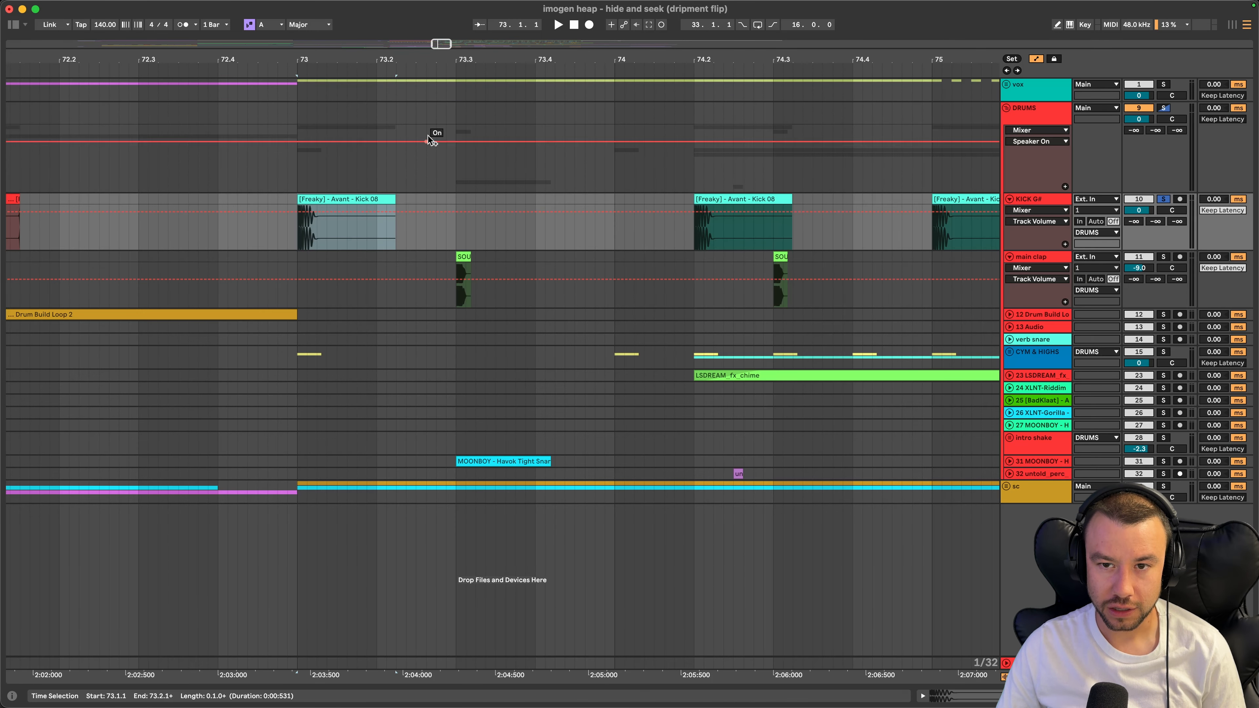
Show the KICK G4 track's devices, examine the first EQ Eight's curve in its expanded display, and audition the kick
{"action": "double_click", "coordinate": [1020, 201]}
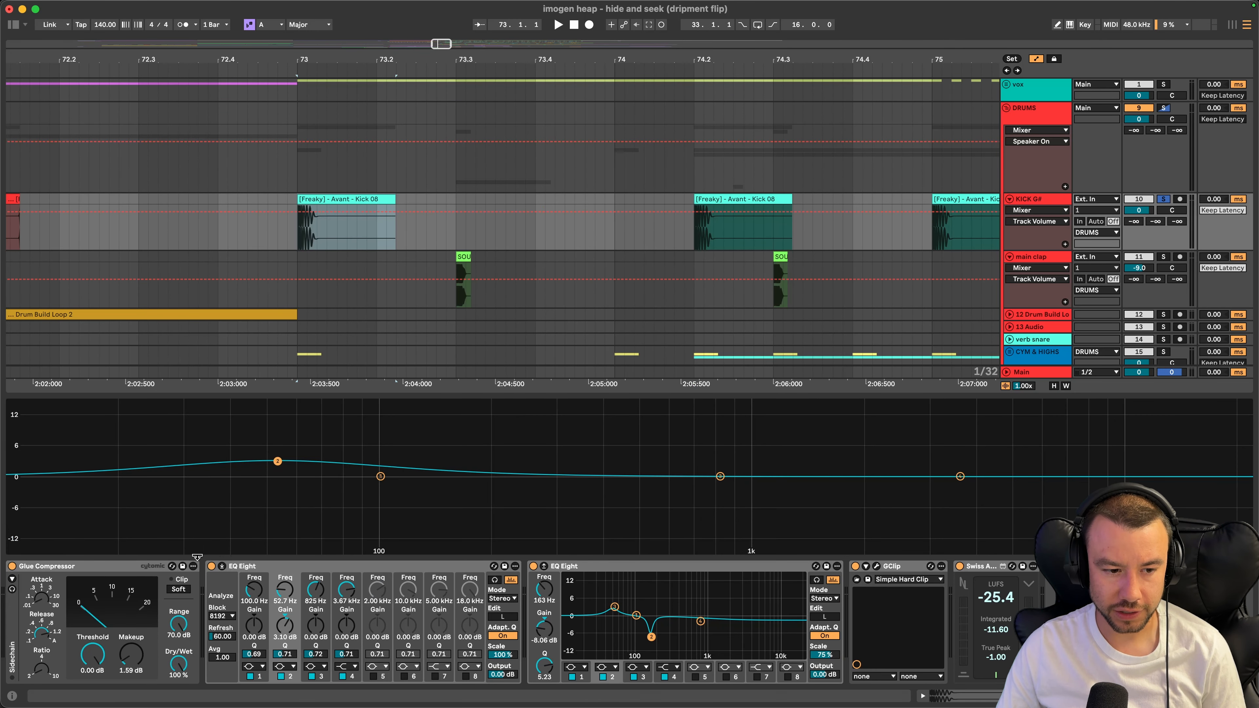
{"action": "left_click", "coordinate": [222, 566]}
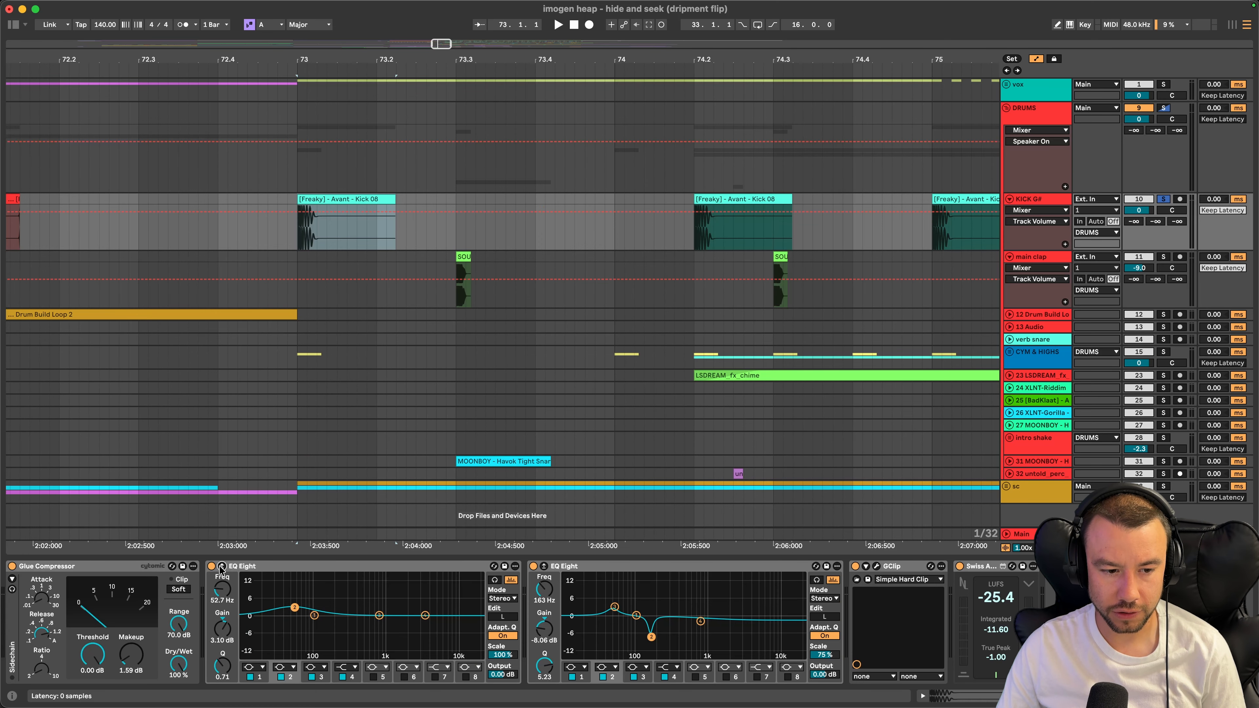
{"action": "left_click", "coordinate": [222, 566]}
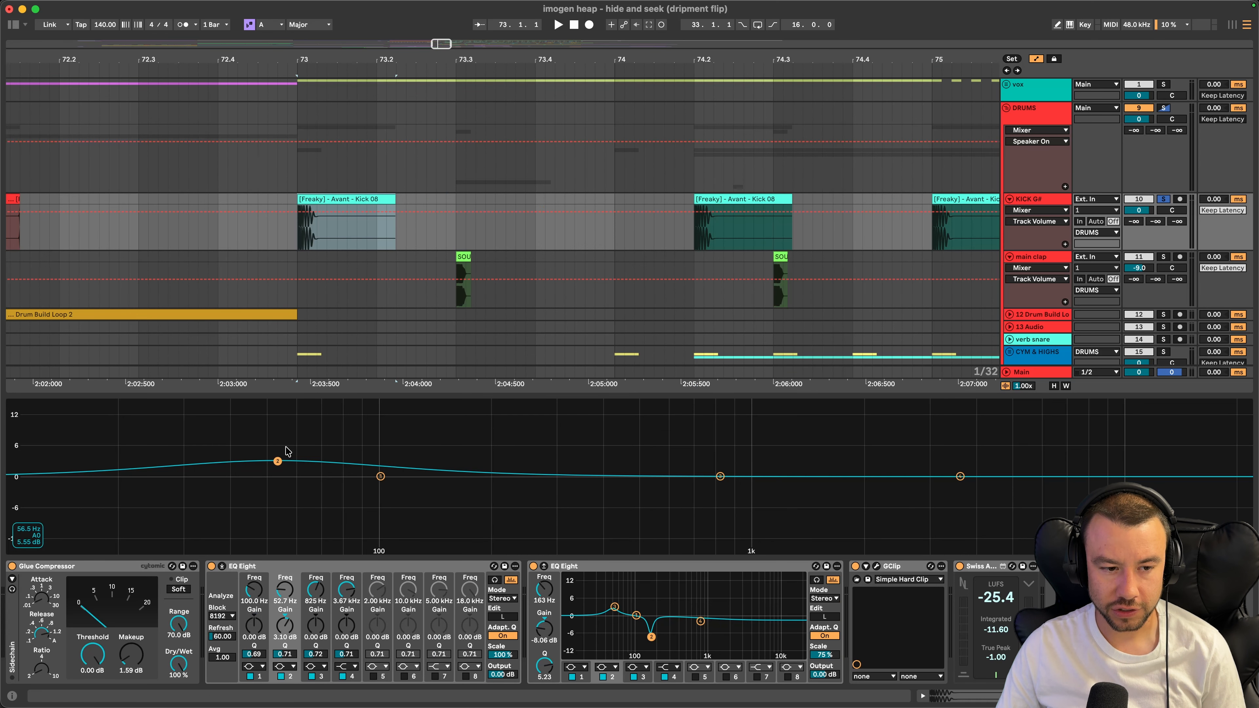
{"action": "key", "text": "space"}
{"action": "key", "text": "space"}
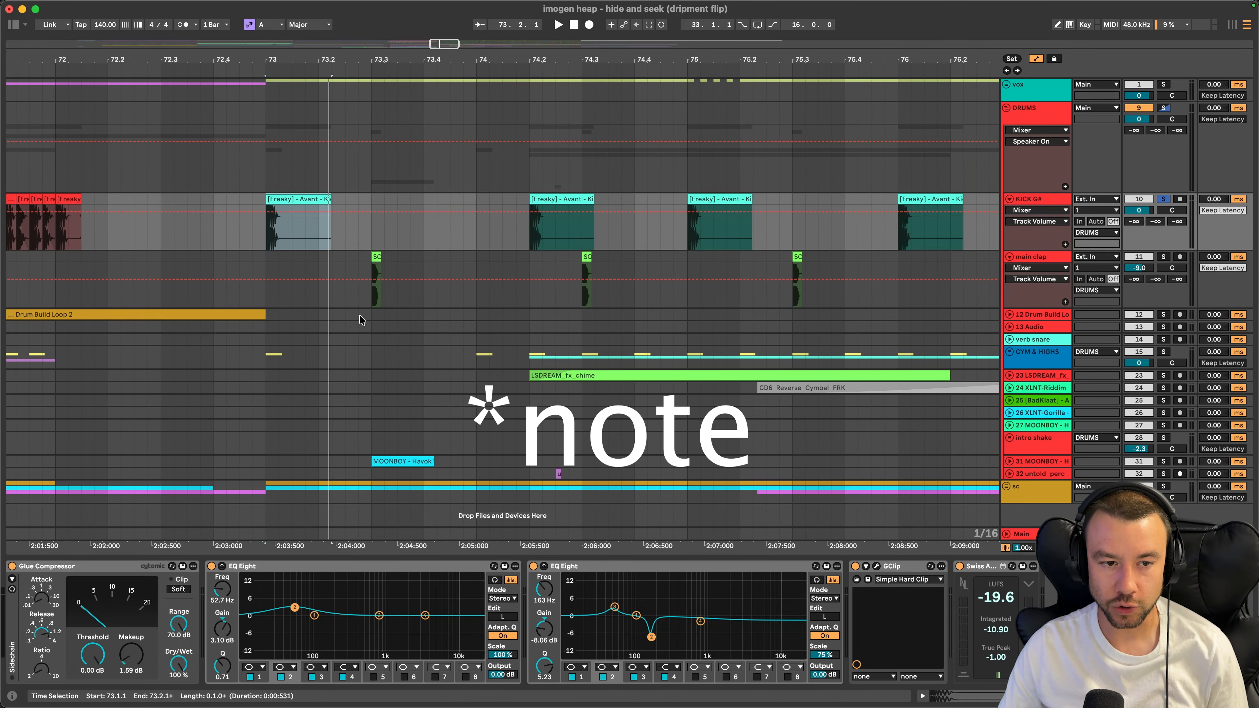
Start playback from bar 73 and switch the solo from the kick to the whole DRUMS group
{"action": "left_click", "coordinate": [368, 311]}
{"action": "left_click", "coordinate": [267, 299]}
{"action": "key", "text": "space"}
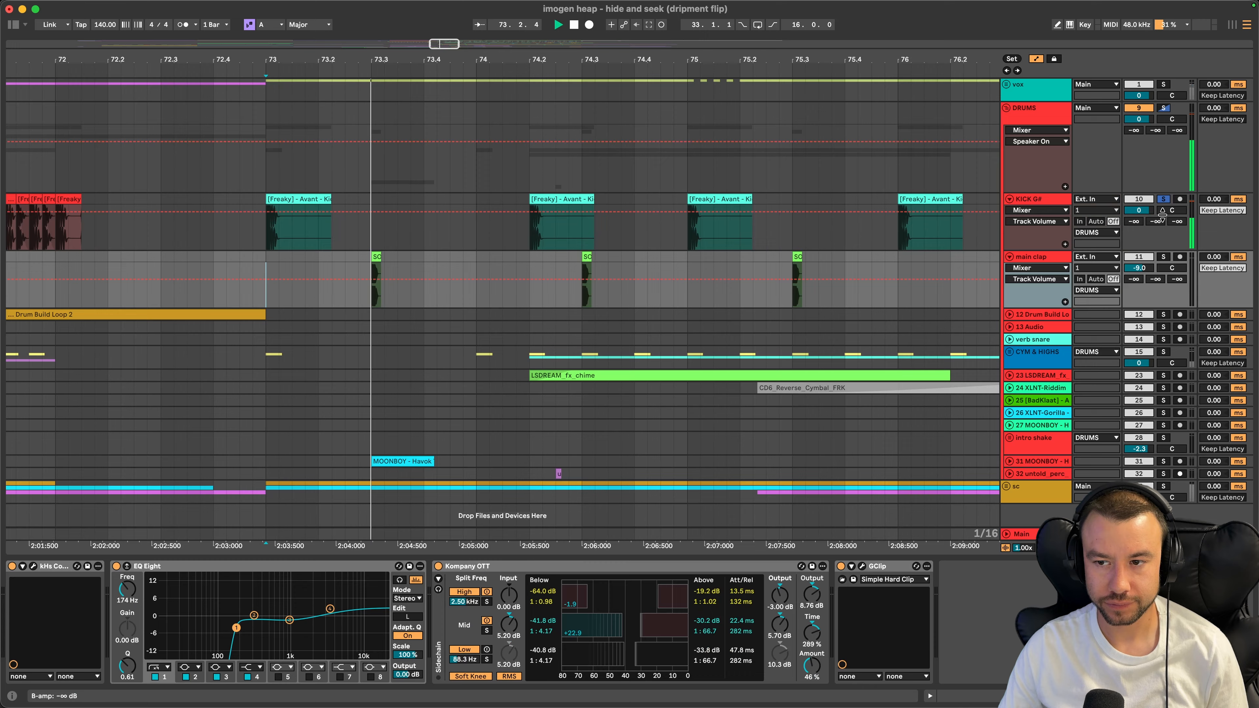
{"action": "left_click", "coordinate": [1164, 108]}
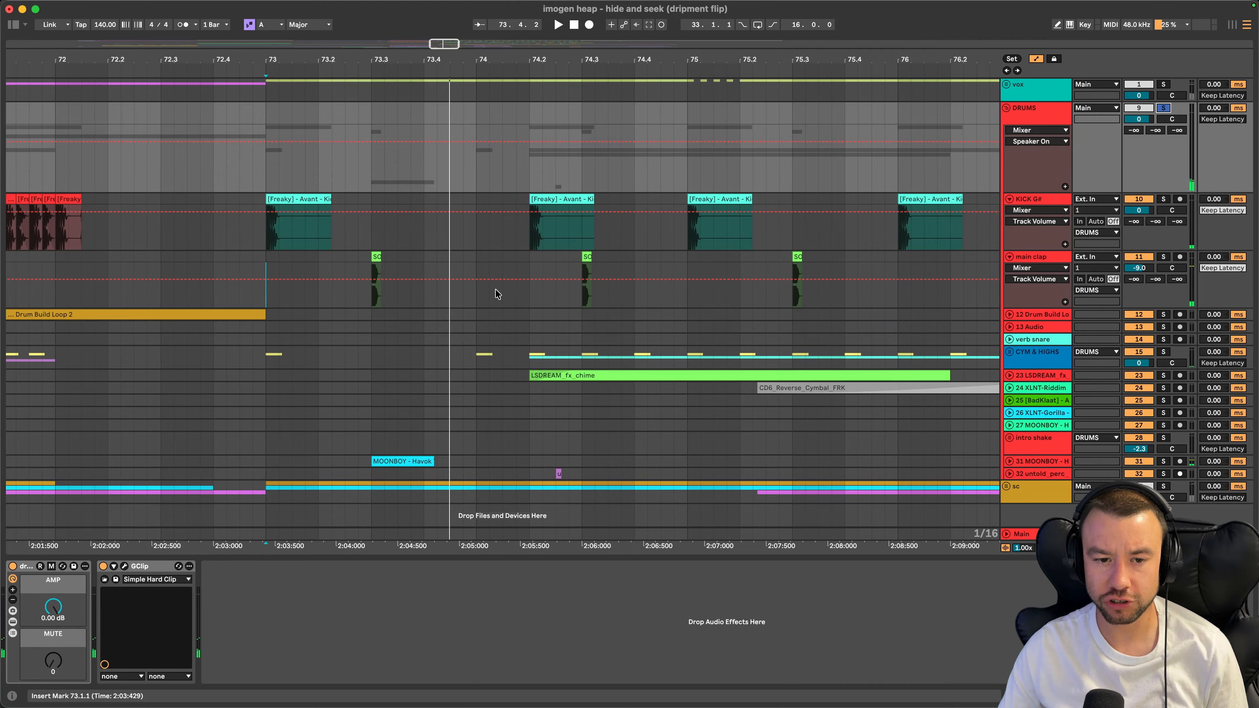
Unfold the CYM & HIGHS group and its TKNVLT and shaker phrase tracks to show their waveforms during playback
{"action": "scroll", "coordinate": [497, 293], "scroll_direction": "down", "scroll_amount": 3}
{"action": "scroll", "coordinate": [511, 330], "scroll_direction": "down", "scroll_amount": 2}
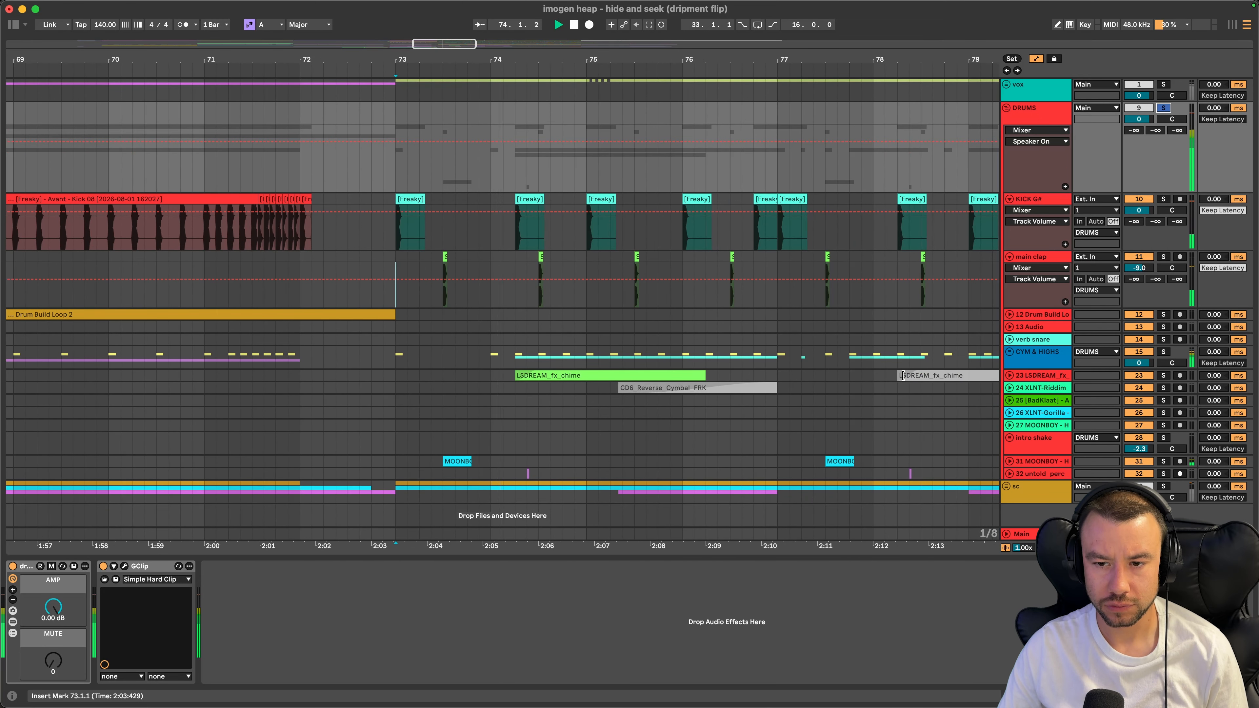
{"action": "left_click", "coordinate": [1010, 352]}
{"action": "scroll", "coordinate": [891, 356], "scroll_direction": "down", "scroll_amount": 2}
{"action": "scroll", "coordinate": [890, 355], "scroll_direction": "down", "scroll_amount": 2}
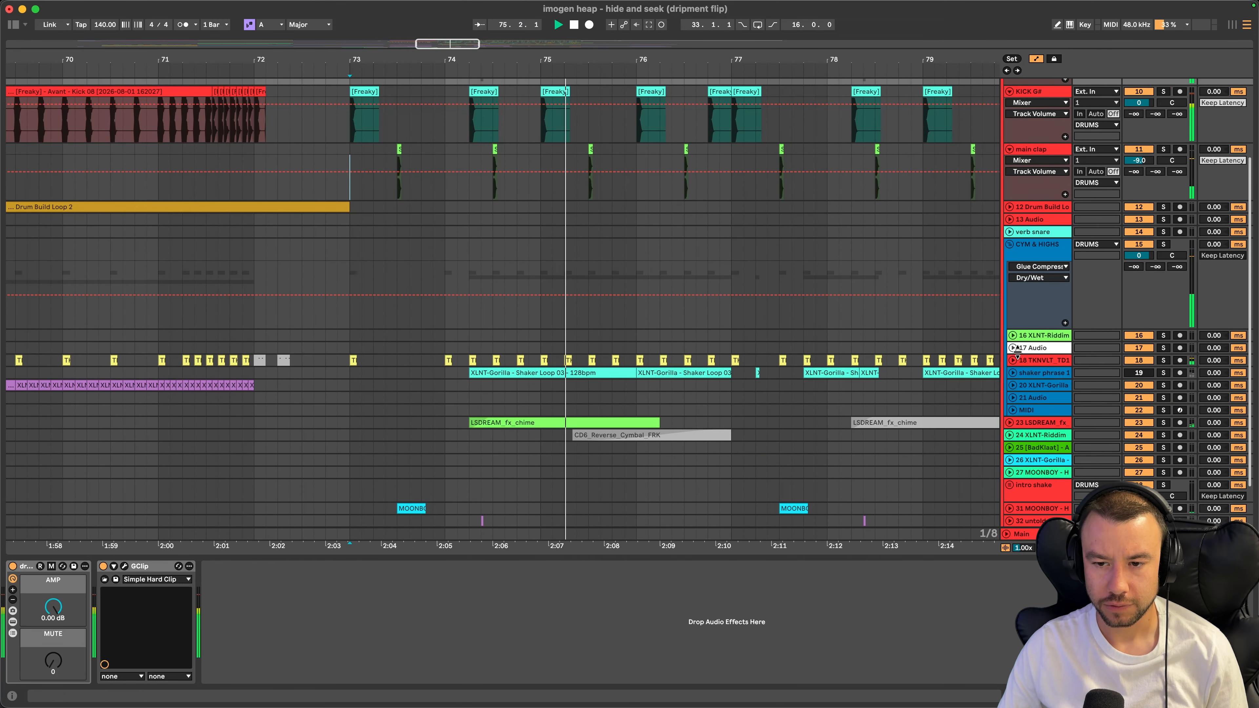
{"action": "left_click", "coordinate": [1010, 357]}
{"action": "scroll", "coordinate": [1006, 338], "scroll_direction": "down", "scroll_amount": 2}
{"action": "left_click", "coordinate": [1011, 325]}
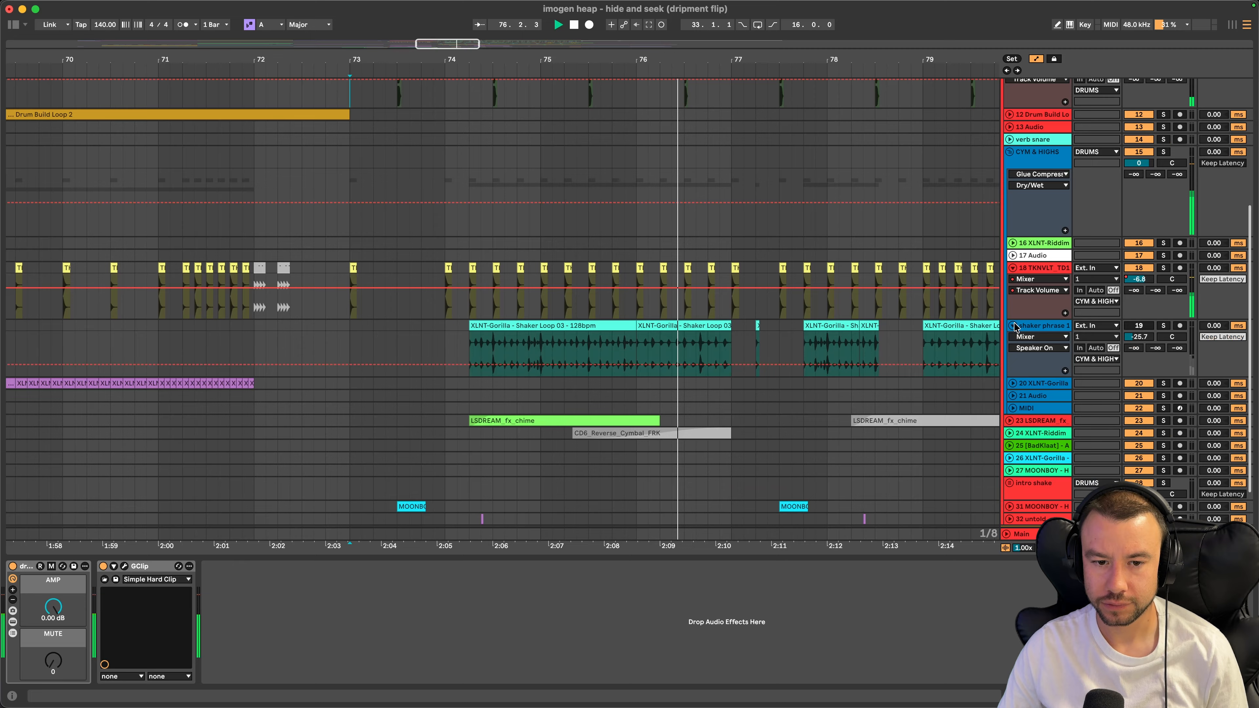
Unfold the 31 MOONBOY and 32 untold_perc tracks to show their percussion clips during playback
{"action": "scroll", "coordinate": [1009, 396], "scroll_direction": "down", "scroll_amount": 2}
{"action": "left_click", "coordinate": [1010, 455]}
{"action": "scroll", "coordinate": [855, 396], "scroll_direction": "down", "scroll_amount": 3}
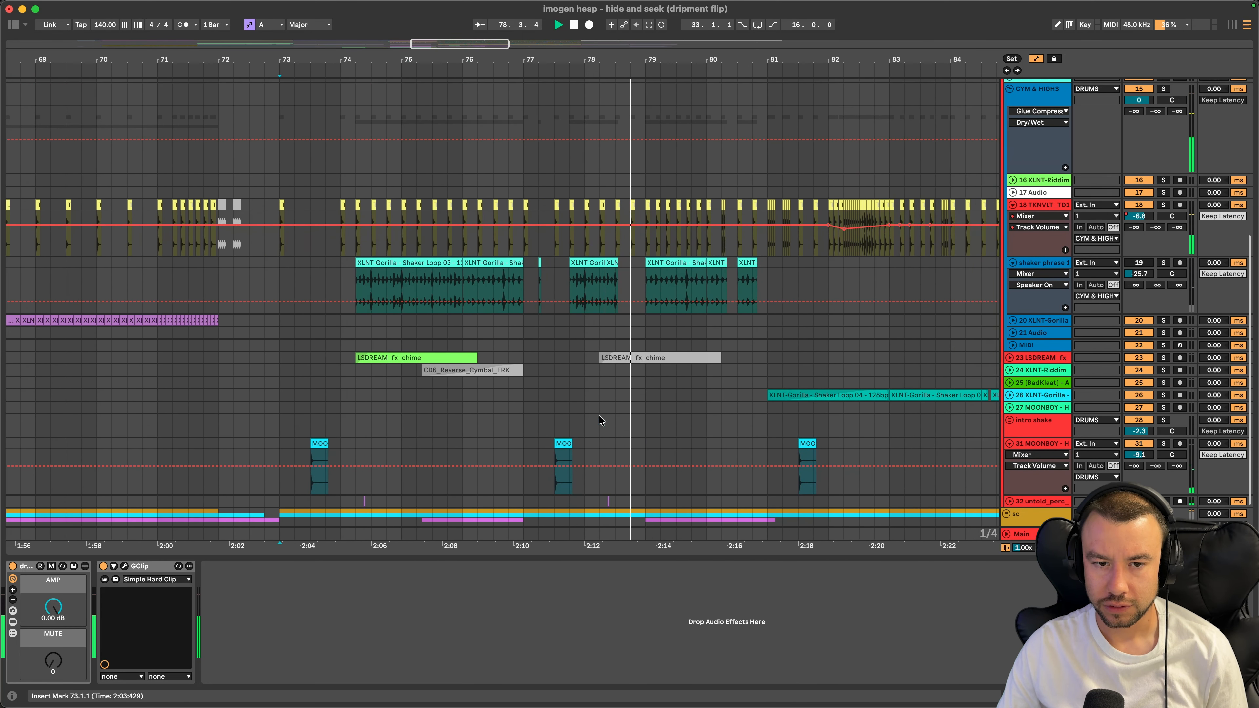
{"action": "scroll", "coordinate": [600, 419], "scroll_direction": "up", "scroll_amount": 5}
{"action": "scroll", "coordinate": [600, 421], "scroll_direction": "down", "scroll_amount": 5}
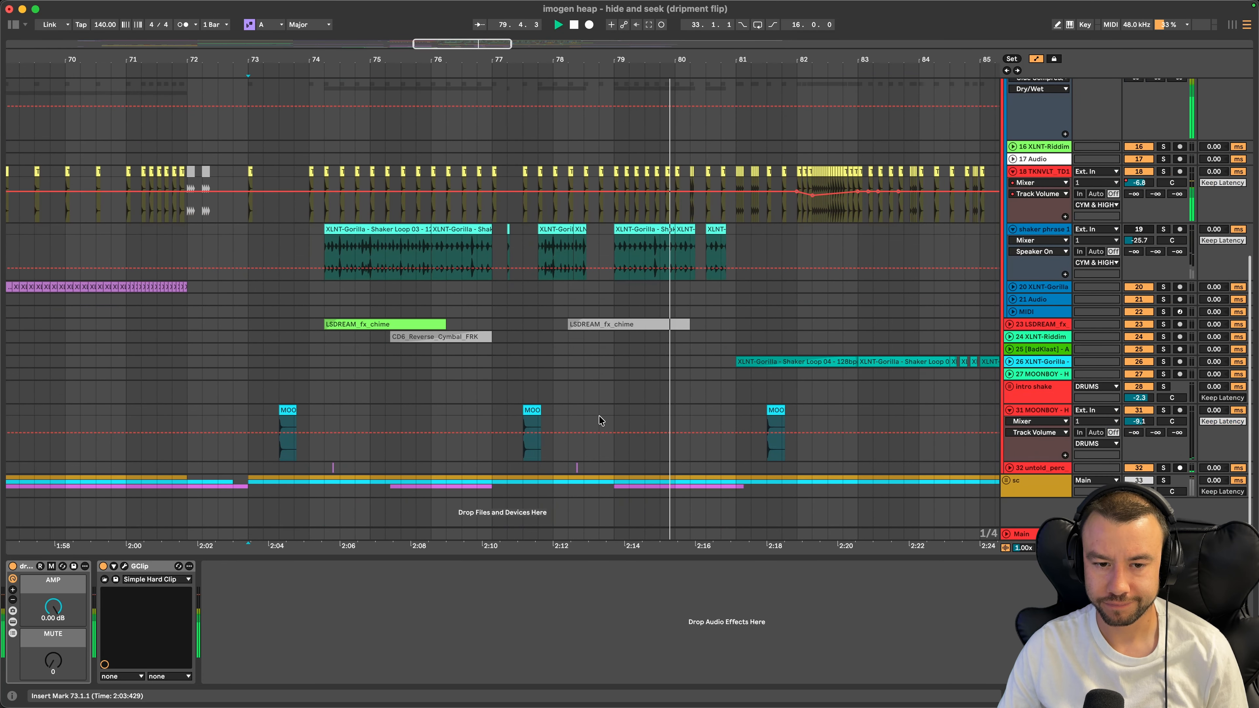
{"action": "left_click", "coordinate": [1009, 468]}
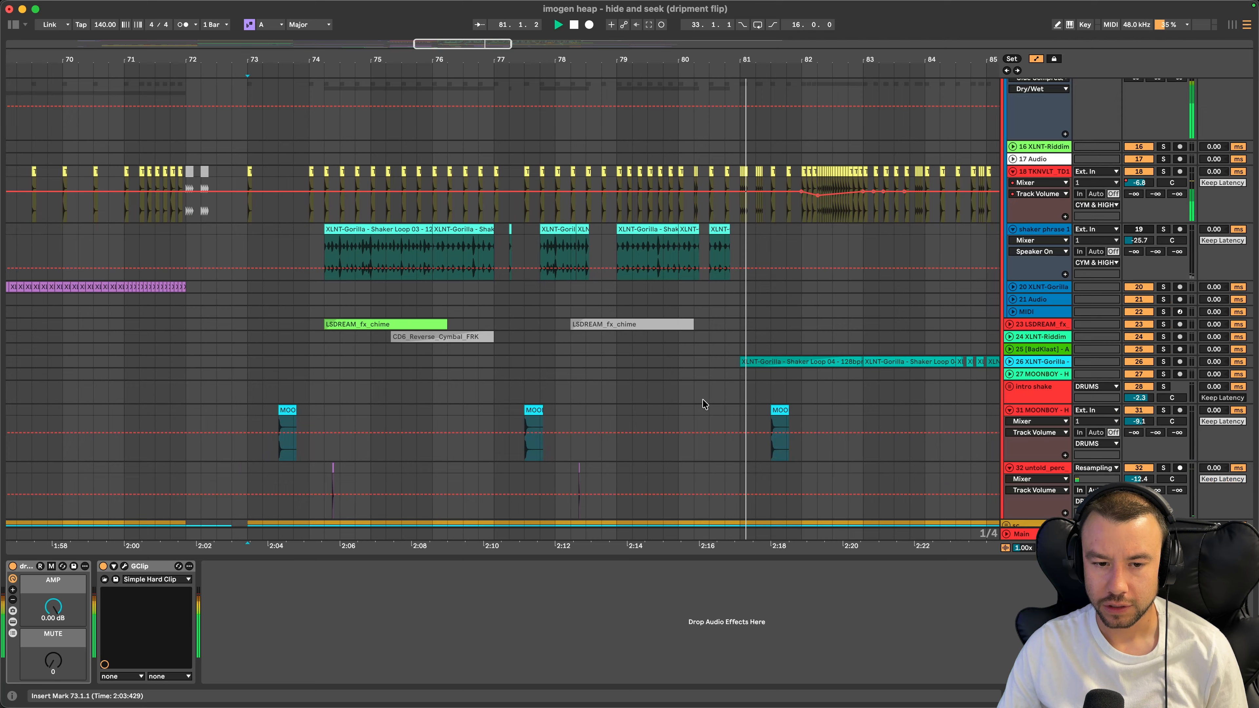
Unfold the 26 XLNT-Gorilla track and follow its Shaker Loop 04 clips from bar 81 onward
{"action": "scroll", "coordinate": [704, 404], "scroll_direction": "up", "scroll_amount": 3}
{"action": "scroll", "coordinate": [705, 404], "scroll_direction": "up", "scroll_amount": 3}
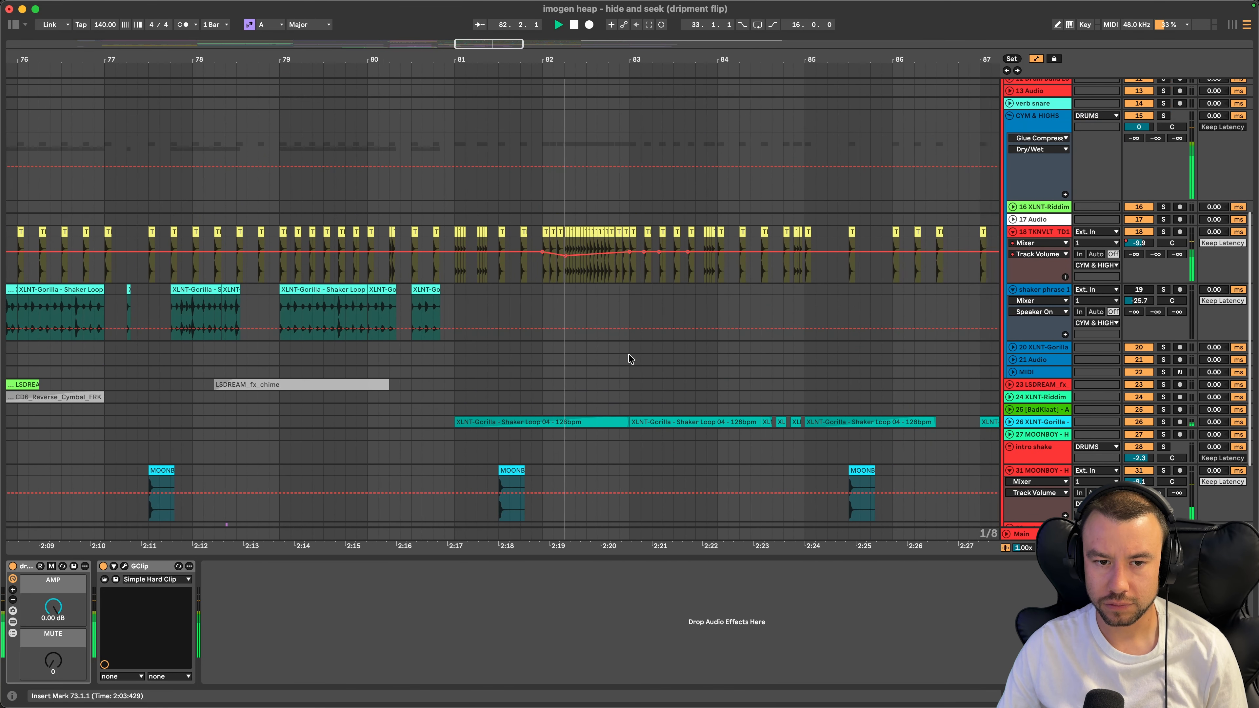
{"action": "left_click", "coordinate": [1009, 422]}
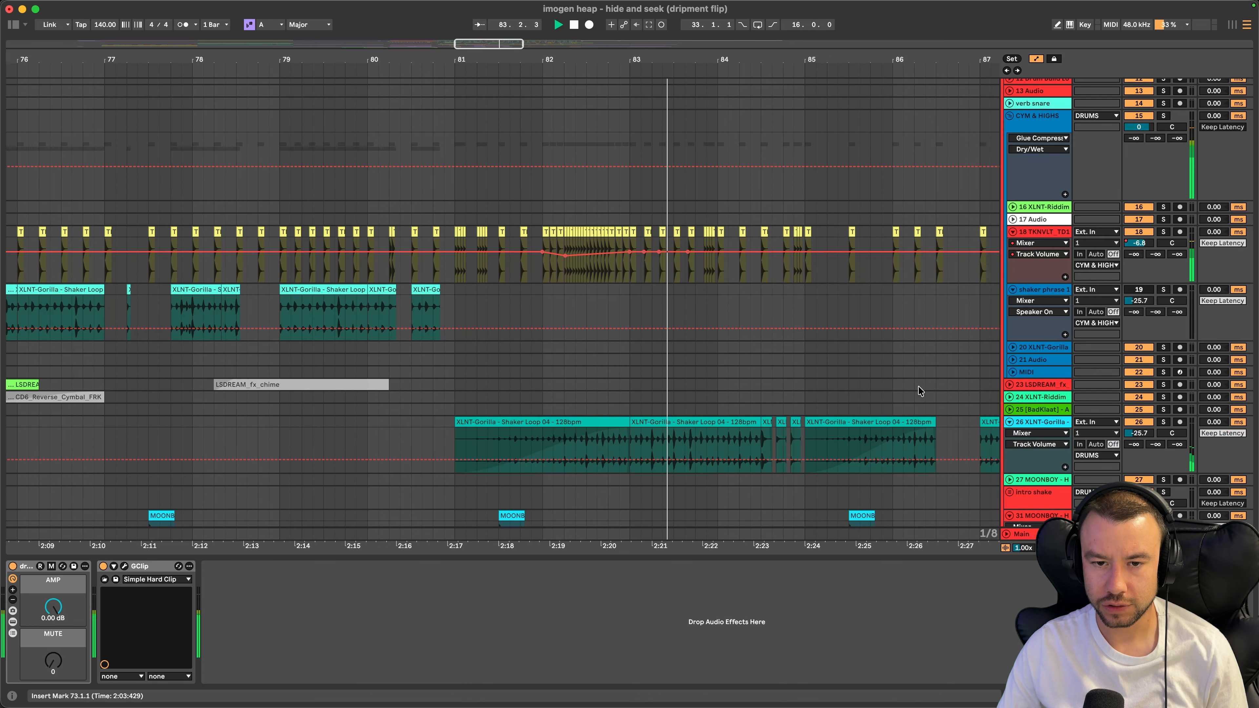
{"action": "scroll", "coordinate": [843, 357], "scroll_direction": "down", "scroll_amount": 2}
{"action": "scroll", "coordinate": [810, 332], "scroll_direction": "down", "scroll_amount": 2}
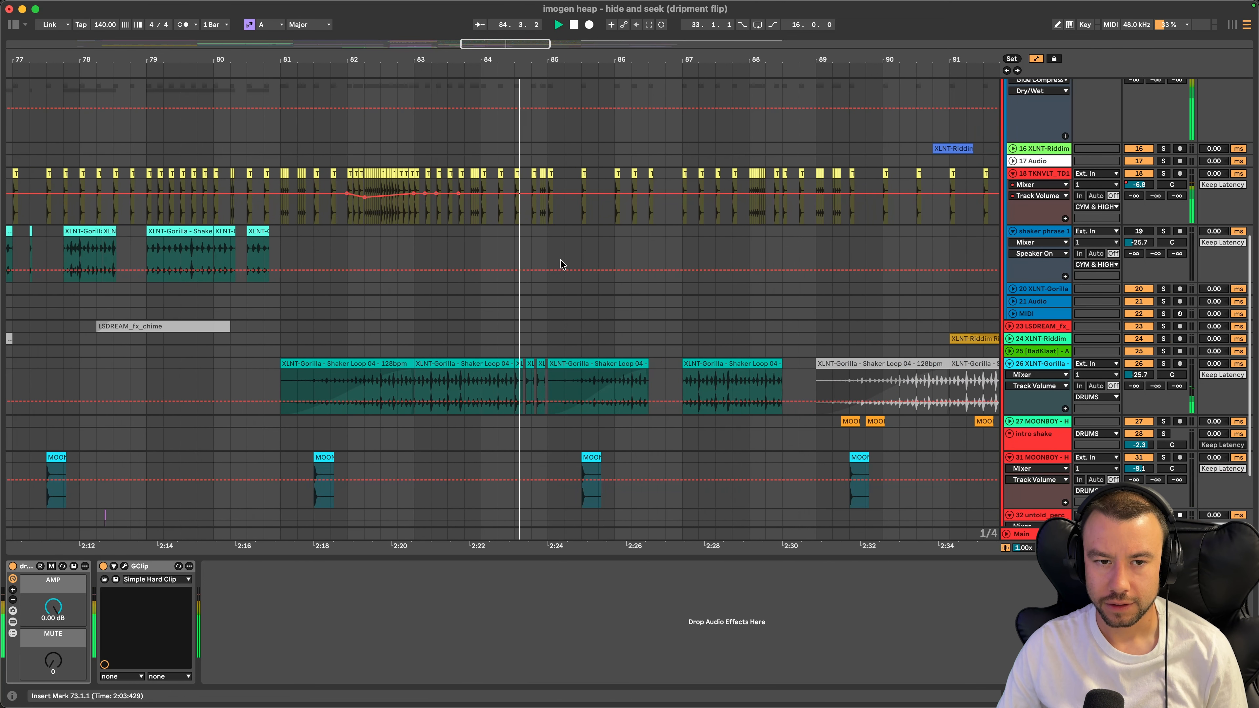
{"action": "scroll", "coordinate": [520, 218], "scroll_direction": "up", "scroll_amount": 2}
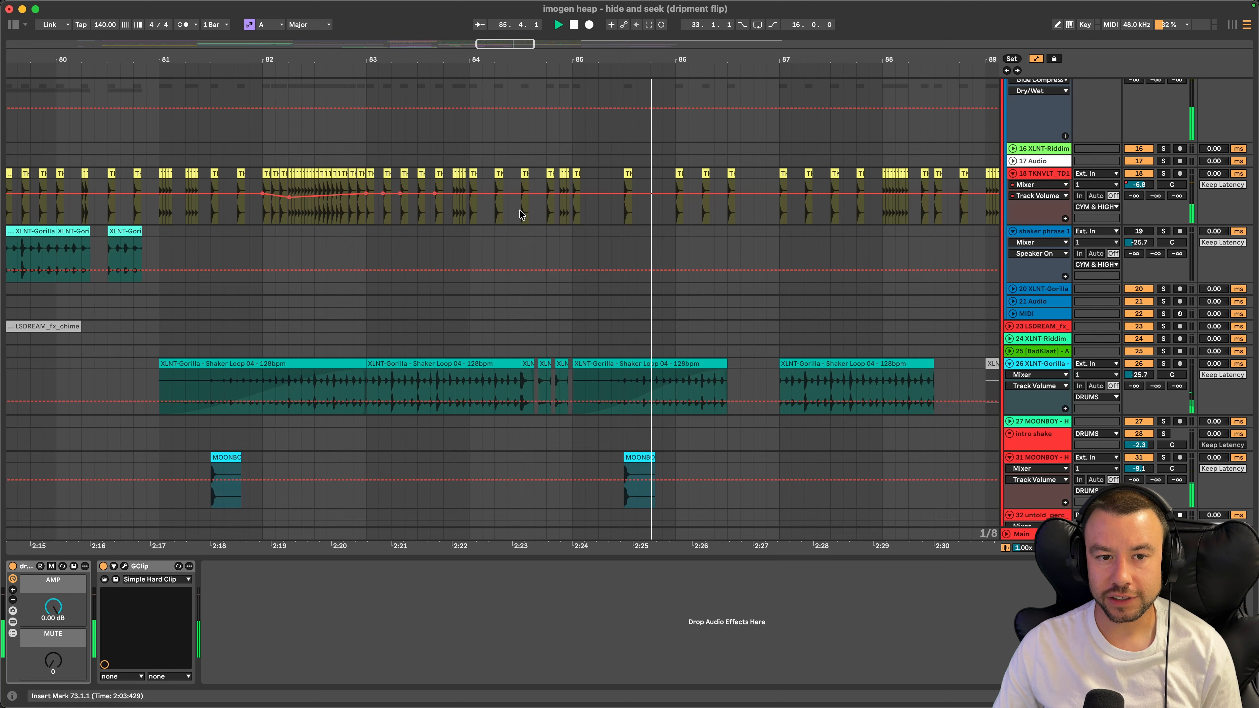
{"action": "scroll", "coordinate": [712, 214], "scroll_direction": "up", "scroll_amount": 1}
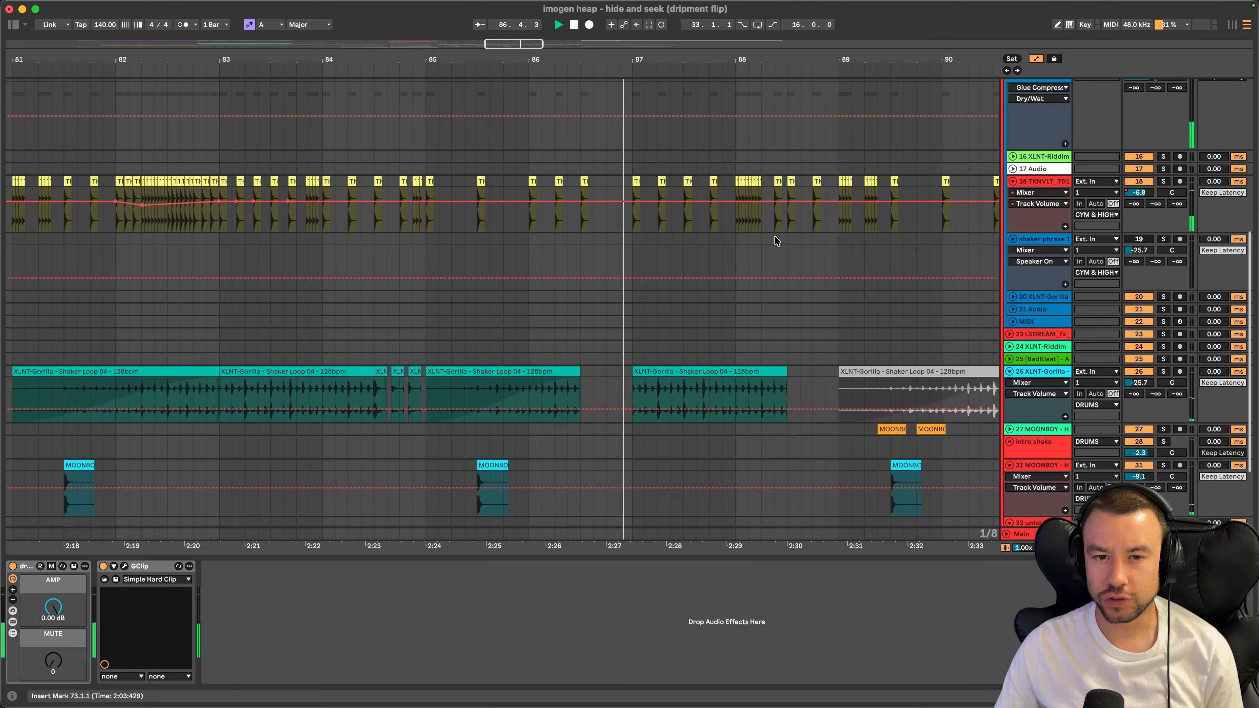
{"action": "scroll", "coordinate": [678, 235], "scroll_direction": "up", "scroll_amount": 2}
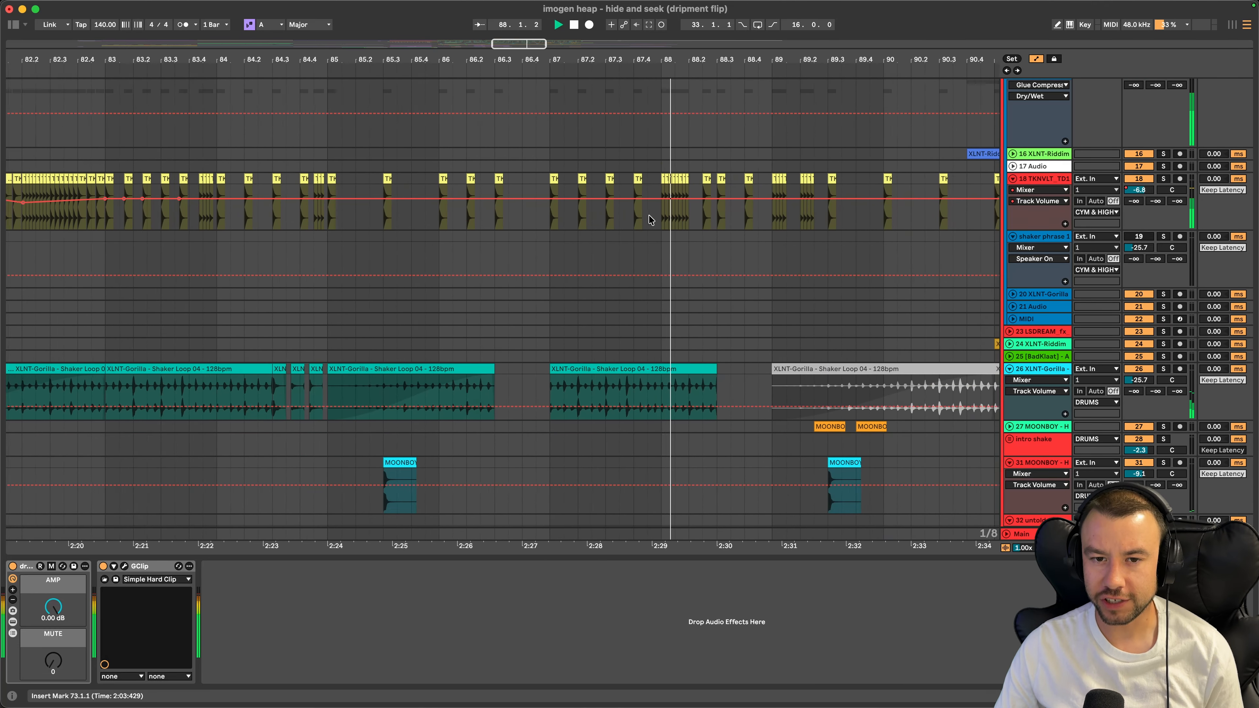
Unfold the 27 MOONBOY and 24 XLNT-Riddim tracks to show the percussion hits and crashes after bar 89
{"action": "scroll", "coordinate": [651, 220], "scroll_direction": "down", "scroll_amount": 3}
{"action": "scroll", "coordinate": [649, 217], "scroll_direction": "down", "scroll_amount": 4}
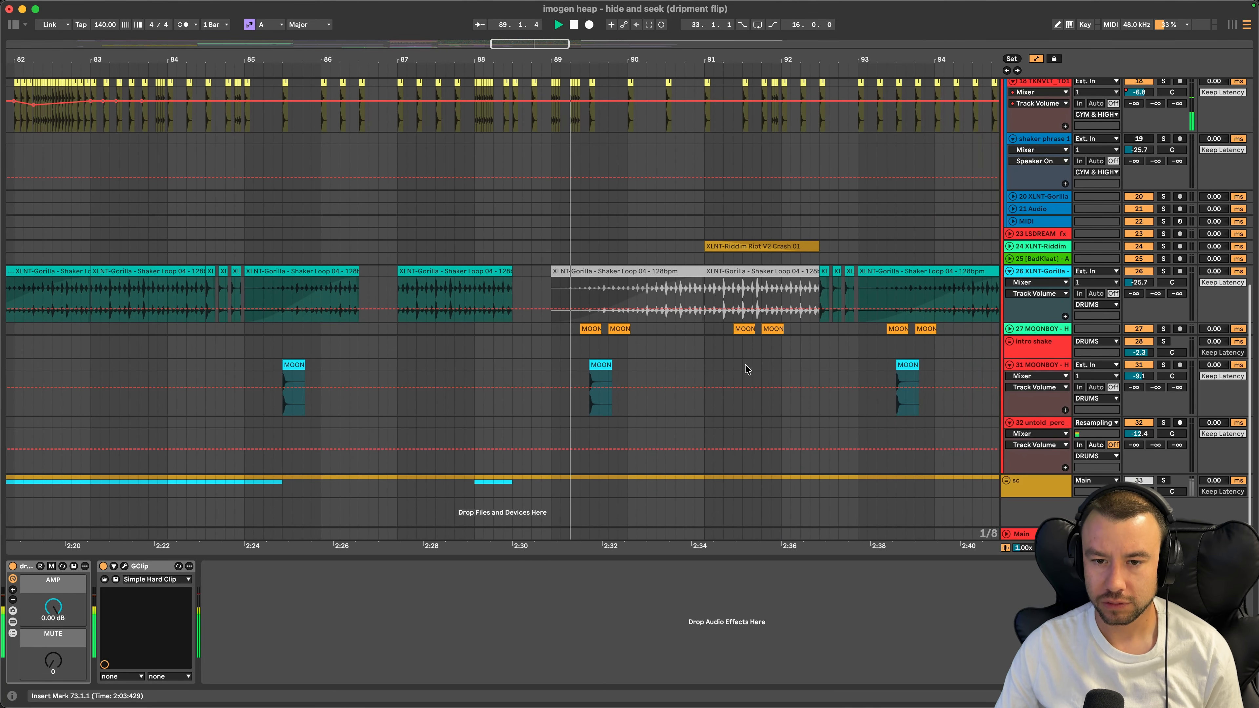
{"action": "left_click", "coordinate": [1009, 329]}
{"action": "scroll", "coordinate": [596, 335], "scroll_direction": "down", "scroll_amount": 2}
{"action": "scroll", "coordinate": [596, 336], "scroll_direction": "right", "scroll_amount": 3}
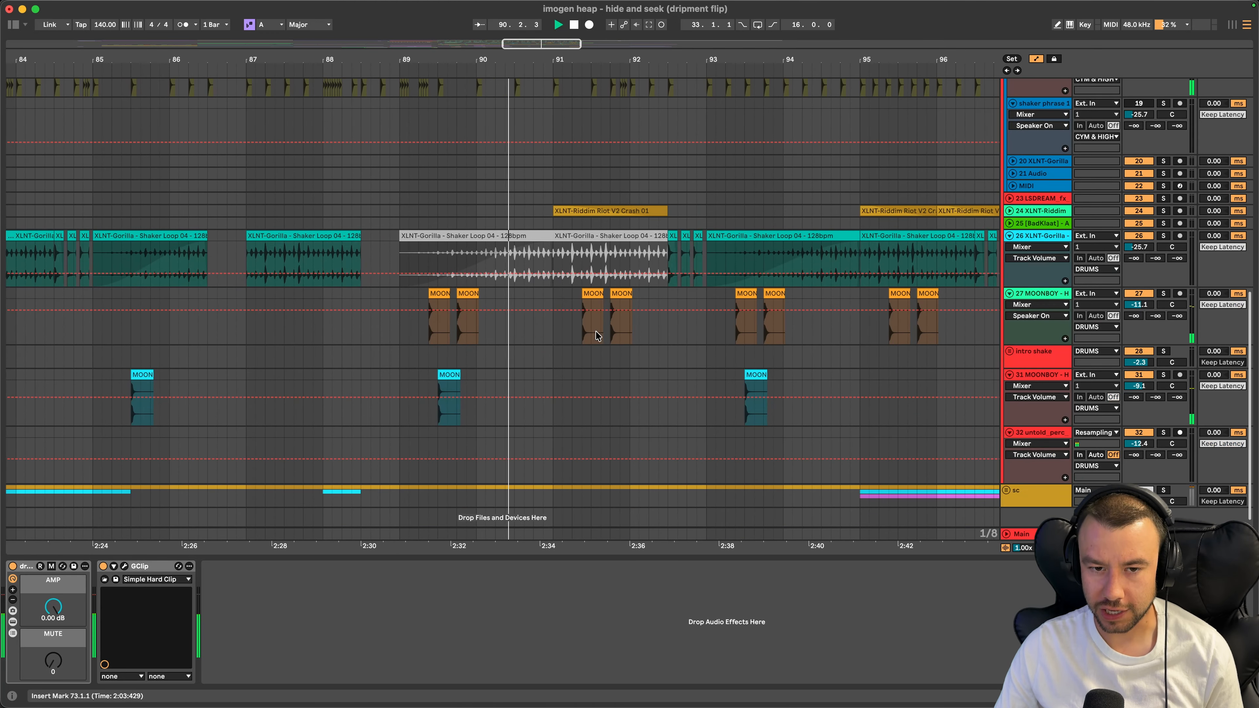
{"action": "scroll", "coordinate": [554, 354], "scroll_direction": "up", "scroll_amount": 1}
{"action": "left_click", "coordinate": [1008, 232]}
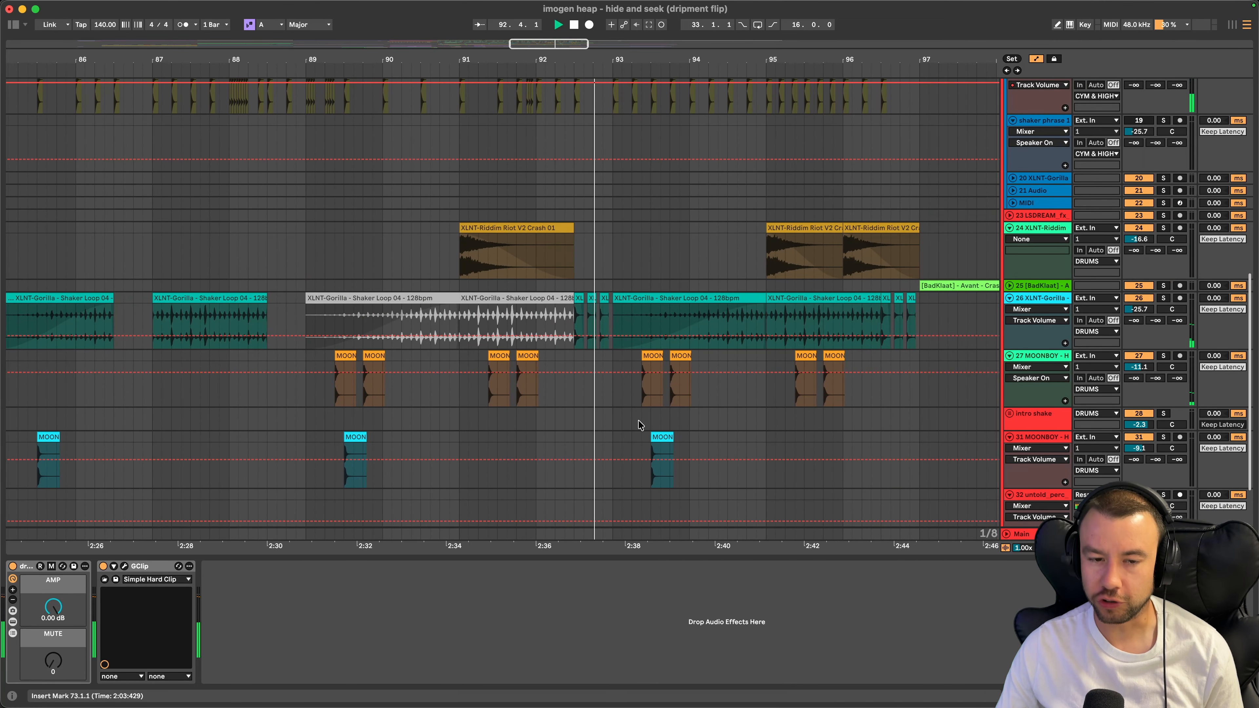
Follow the drum tracks to the end of the drop, stop playback, and look over the drum arrangement from bar 65 onward
{"action": "scroll", "coordinate": [639, 425], "scroll_direction": "down", "scroll_amount": 2}
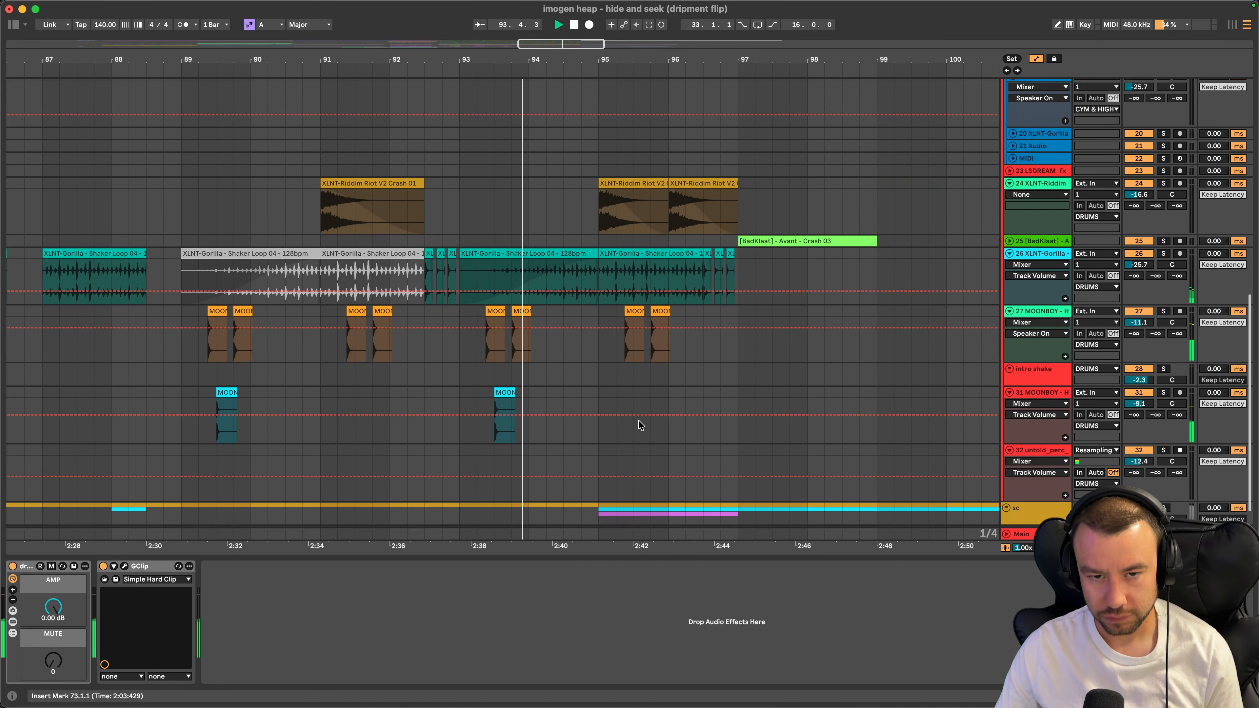
{"action": "scroll", "coordinate": [639, 425], "scroll_direction": "up", "scroll_amount": 5}
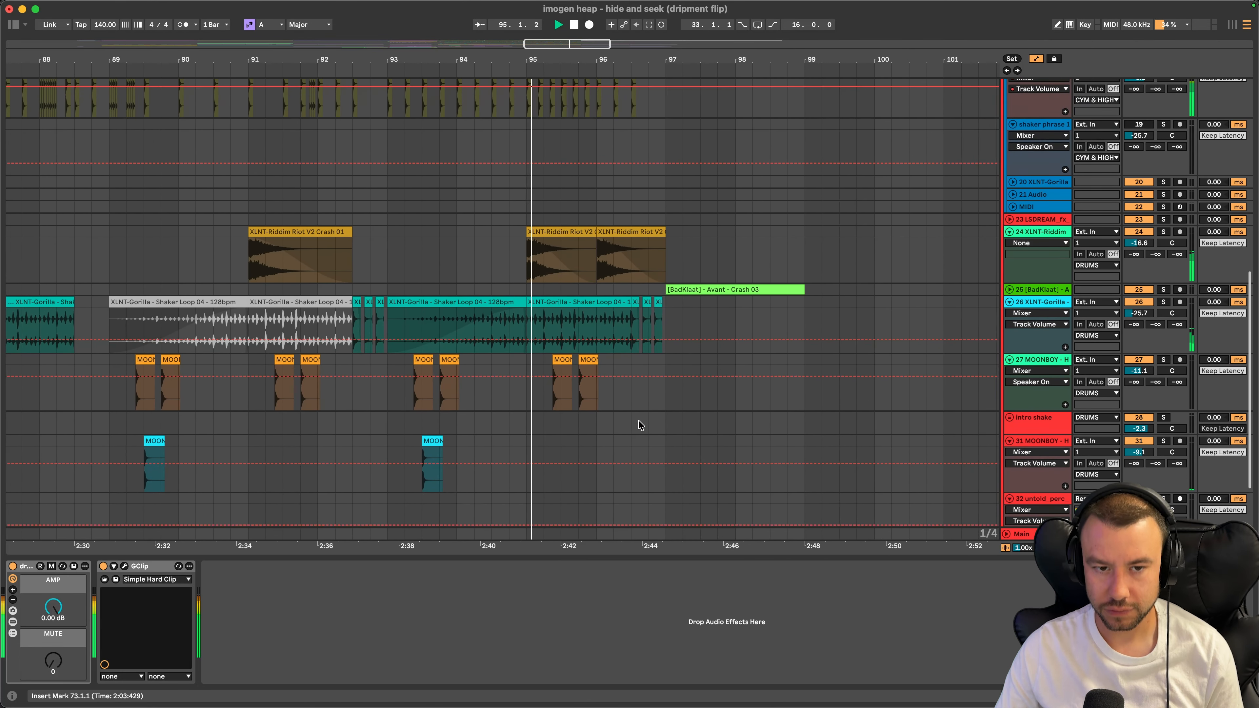
{"action": "scroll", "coordinate": [638, 425], "scroll_direction": "up", "scroll_amount": 5}
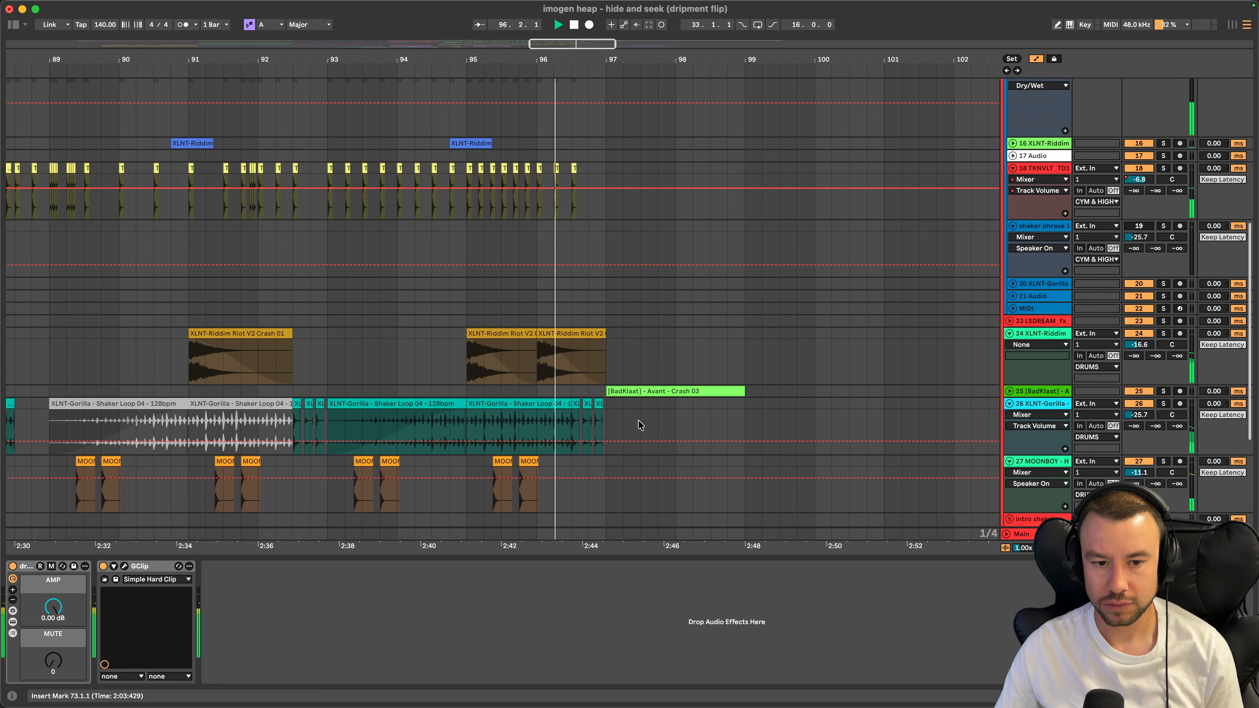
{"action": "scroll", "coordinate": [620, 426], "scroll_direction": "down", "scroll_amount": 4}
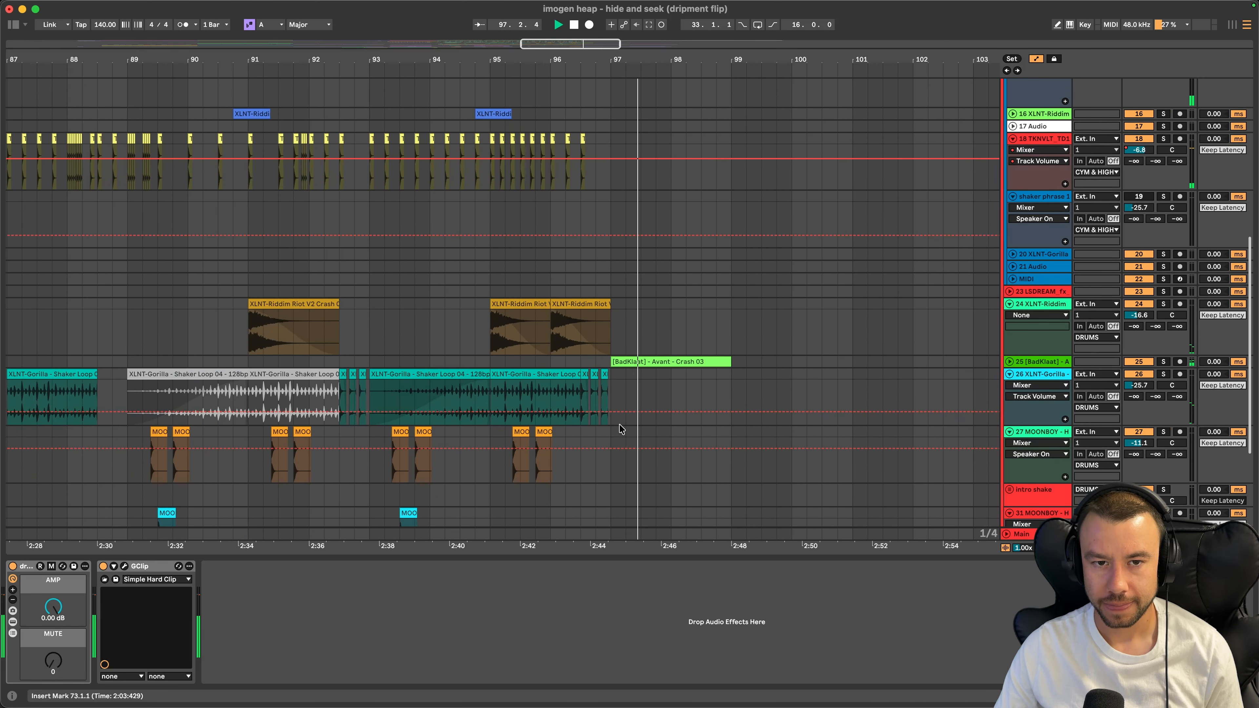
{"action": "scroll", "coordinate": [620, 425], "scroll_direction": "up", "scroll_amount": 12}
{"action": "scroll", "coordinate": [619, 427], "scroll_direction": "down", "scroll_amount": 10}
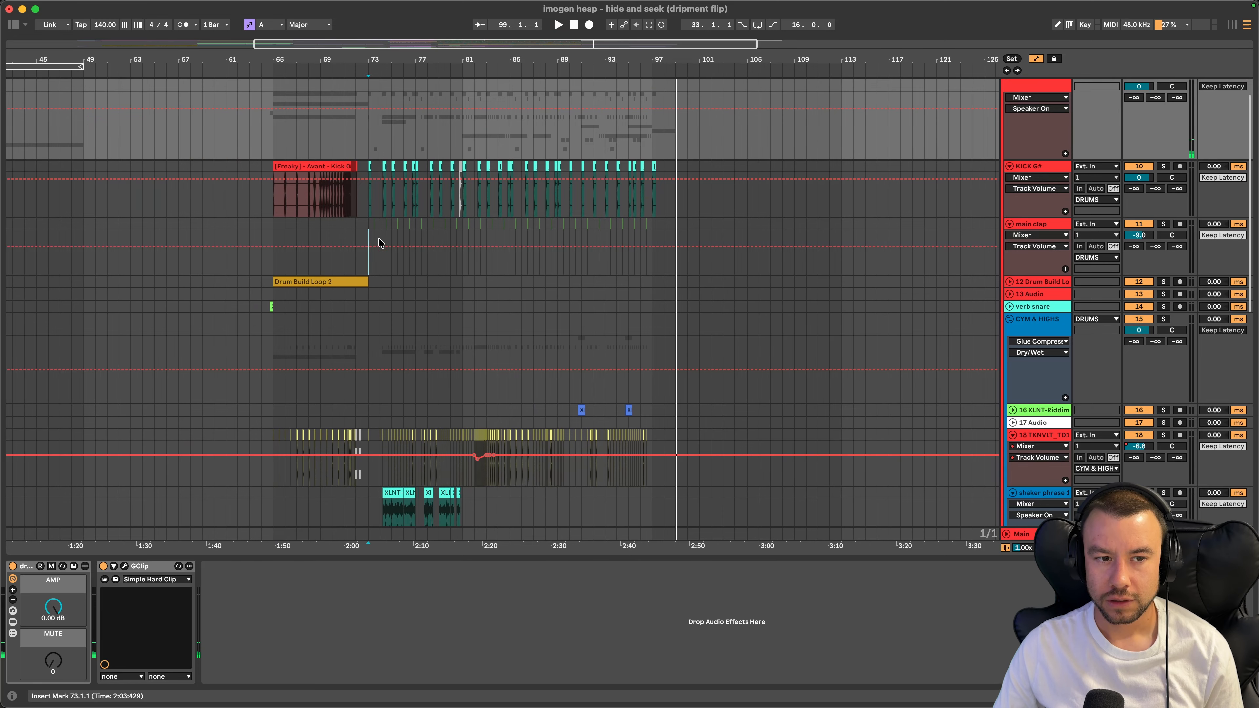
{"action": "scroll", "coordinate": [367, 251], "scroll_direction": "up", "scroll_amount": 3}
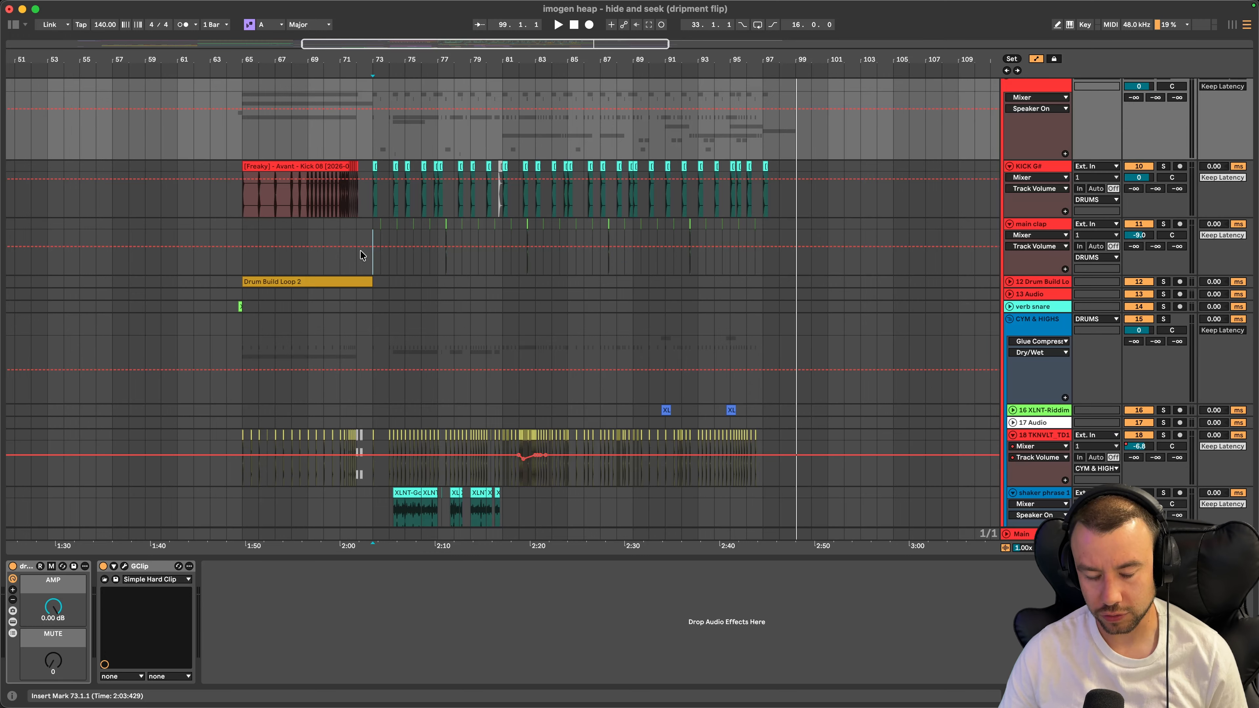
Collapse all track groups and place the insert marker at bar 13 on the vox group
{"action": "left_click", "coordinate": [387, 321]}
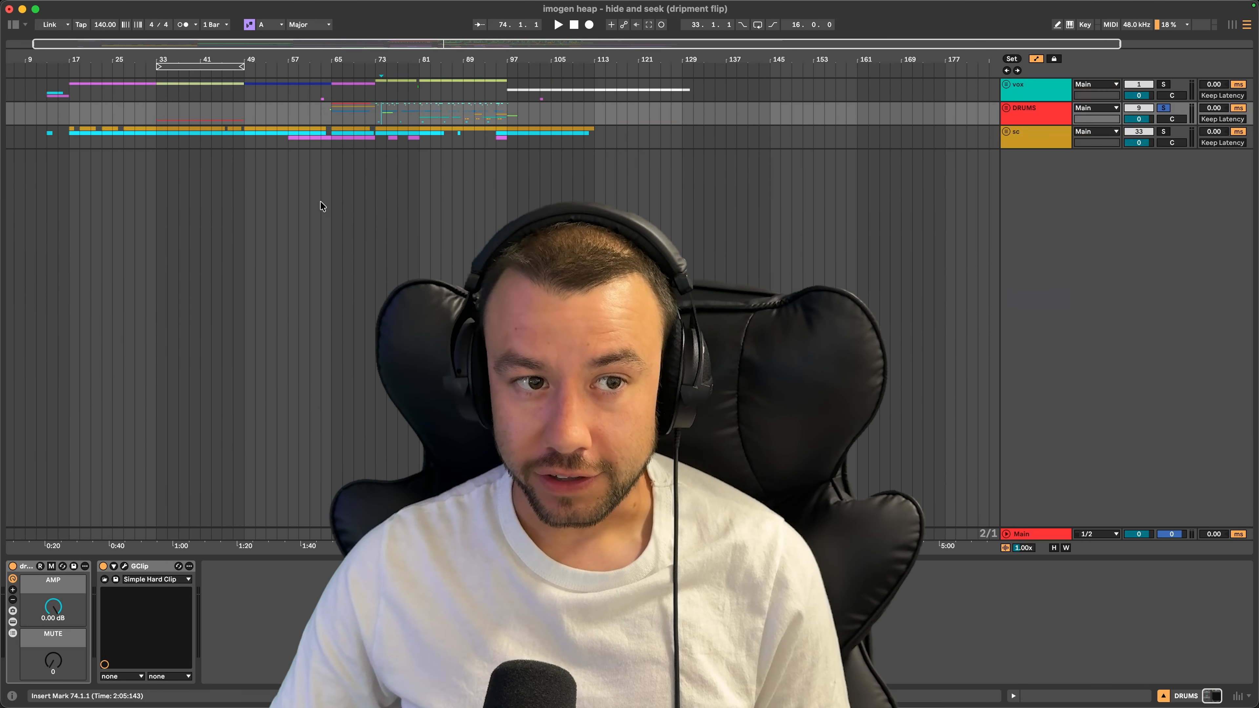
{"action": "left_click", "coordinate": [74, 95]}
{"action": "scroll", "coordinate": [74, 95], "scroll_direction": "up", "scroll_amount": 2}
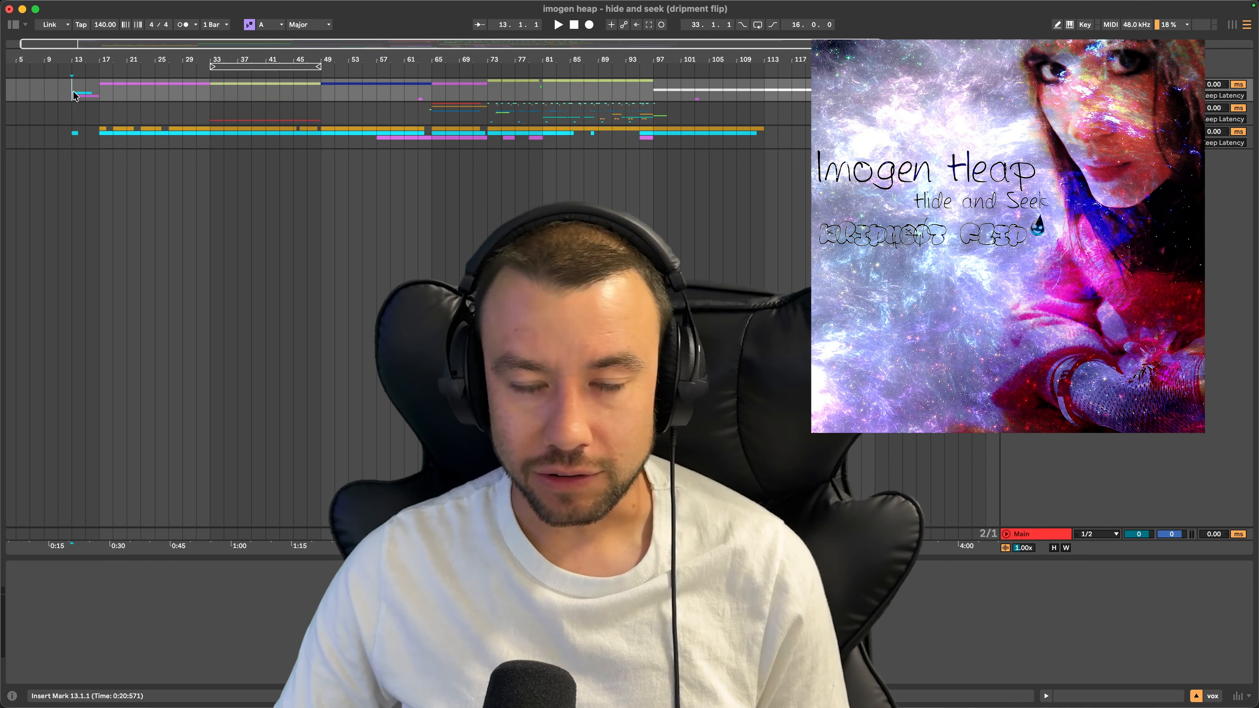